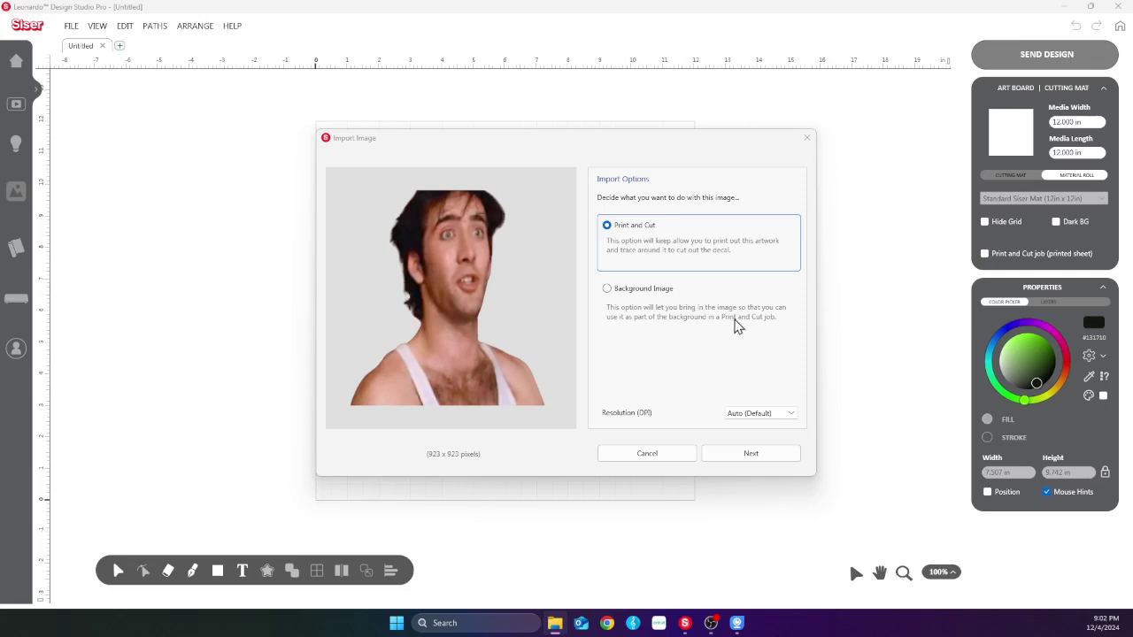
Import the portrait image for Print and Cut, accepting the background mask tolerance of 50 and contour smoothing level of 60
click(749, 455)
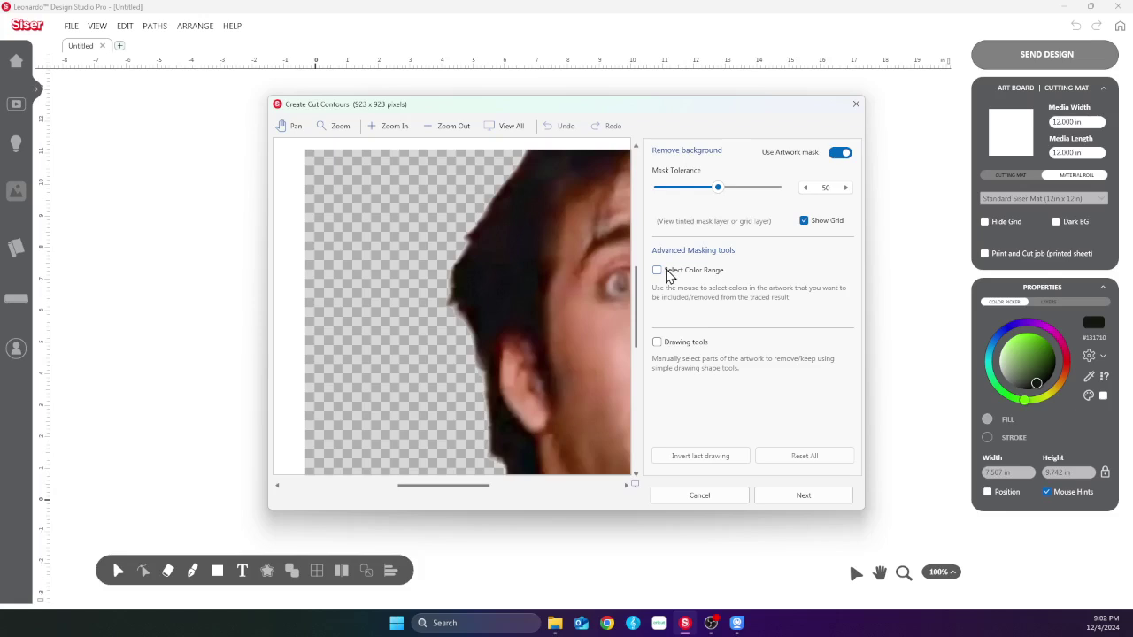
click(447, 131)
click(447, 131)
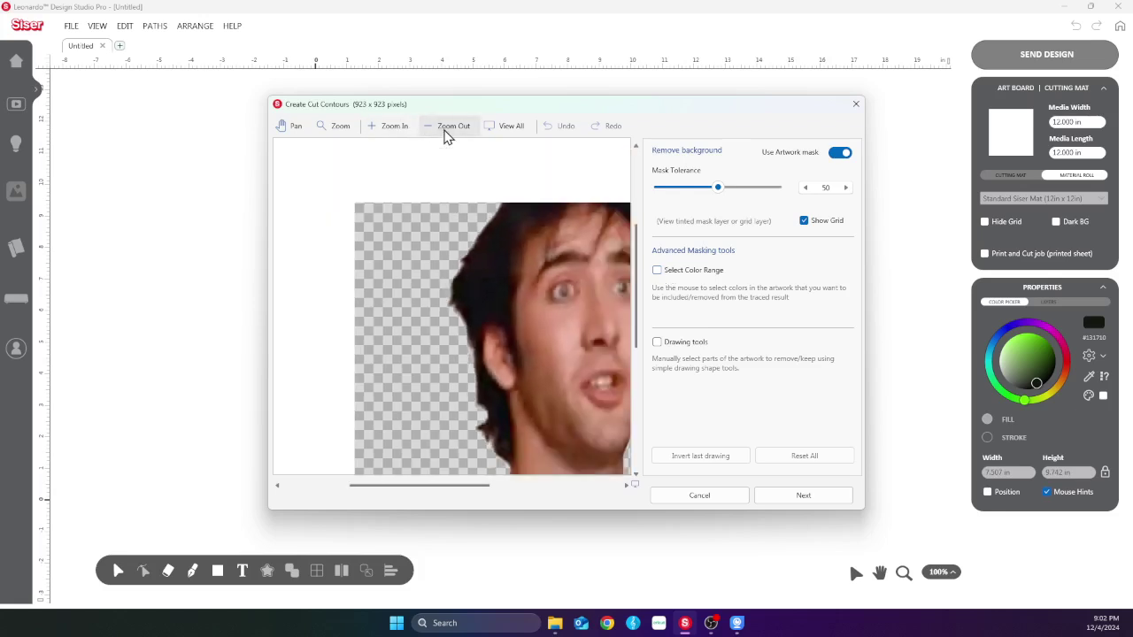
click(447, 131)
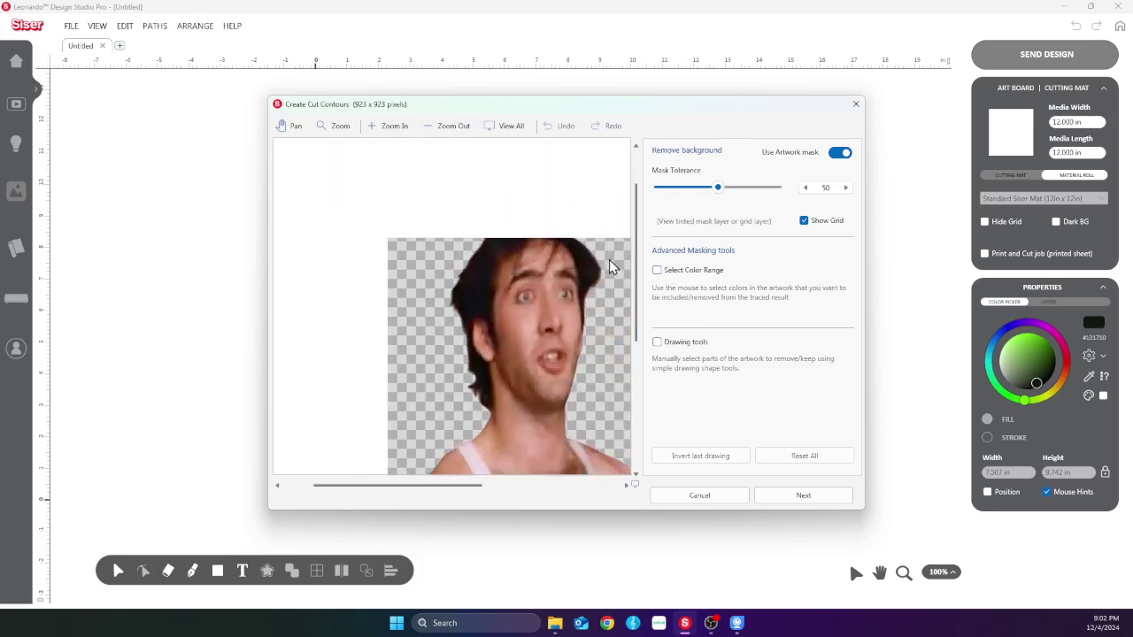
drag(635, 292, 631, 342)
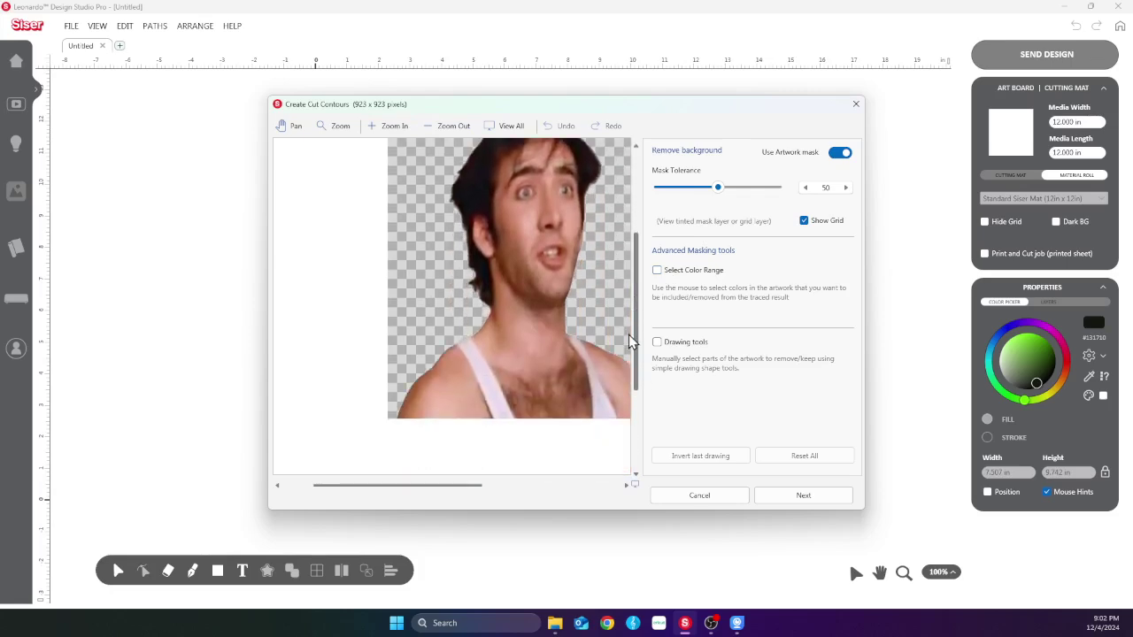
drag(403, 496, 439, 492)
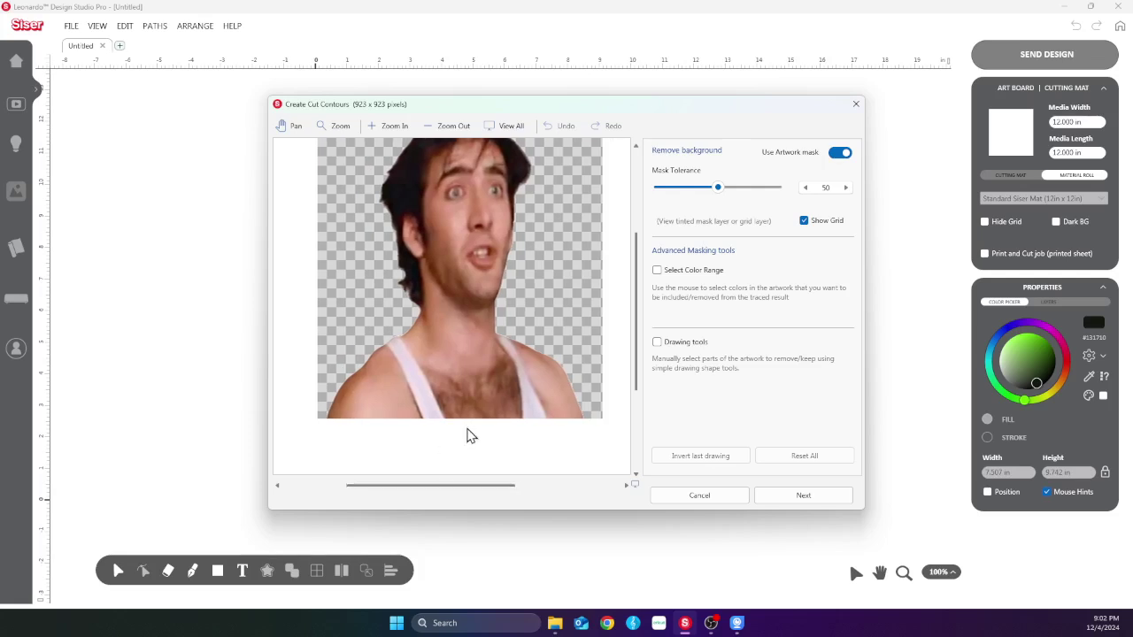
mouse_move(640, 331)
mouse_down()
mouse_move(639, 301)
mouse_move(640, 316)
mouse_up()
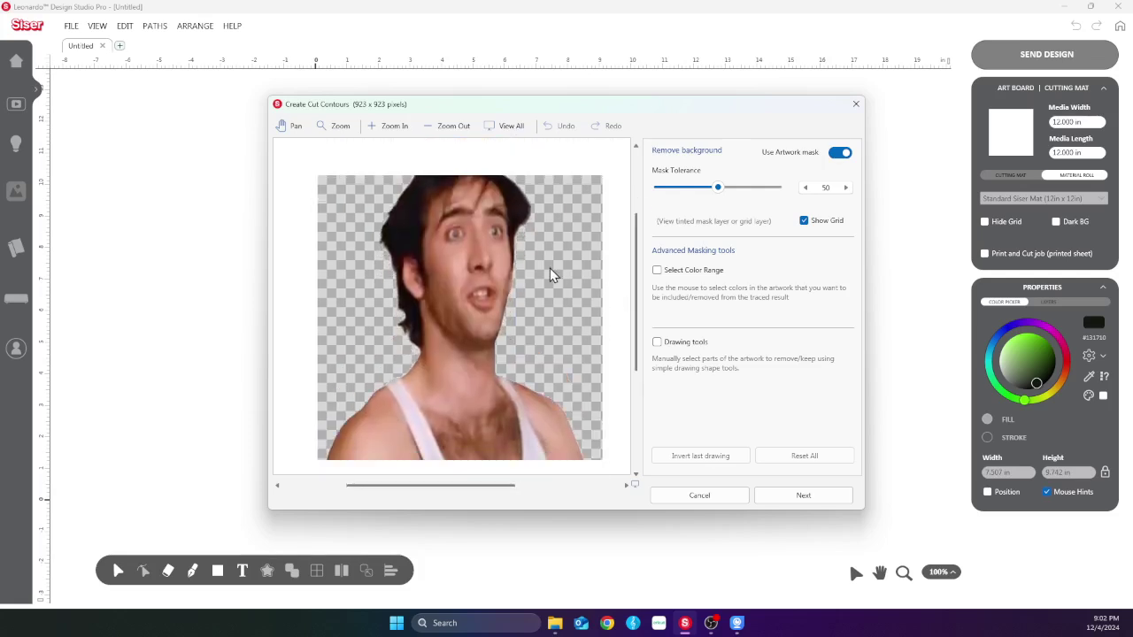
click(814, 502)
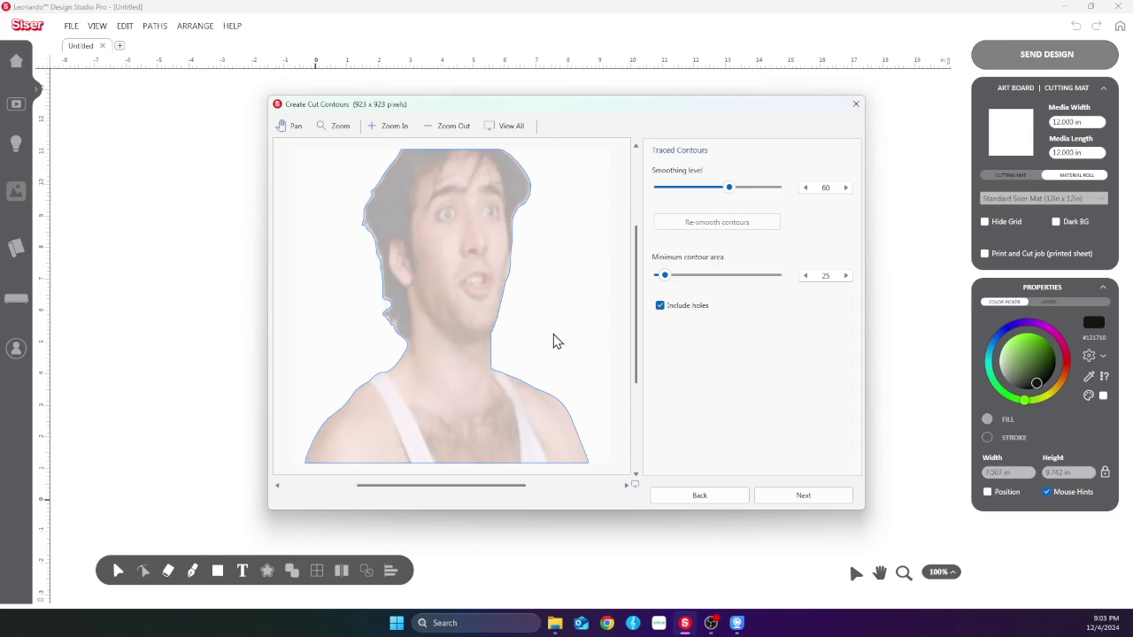
click(802, 495)
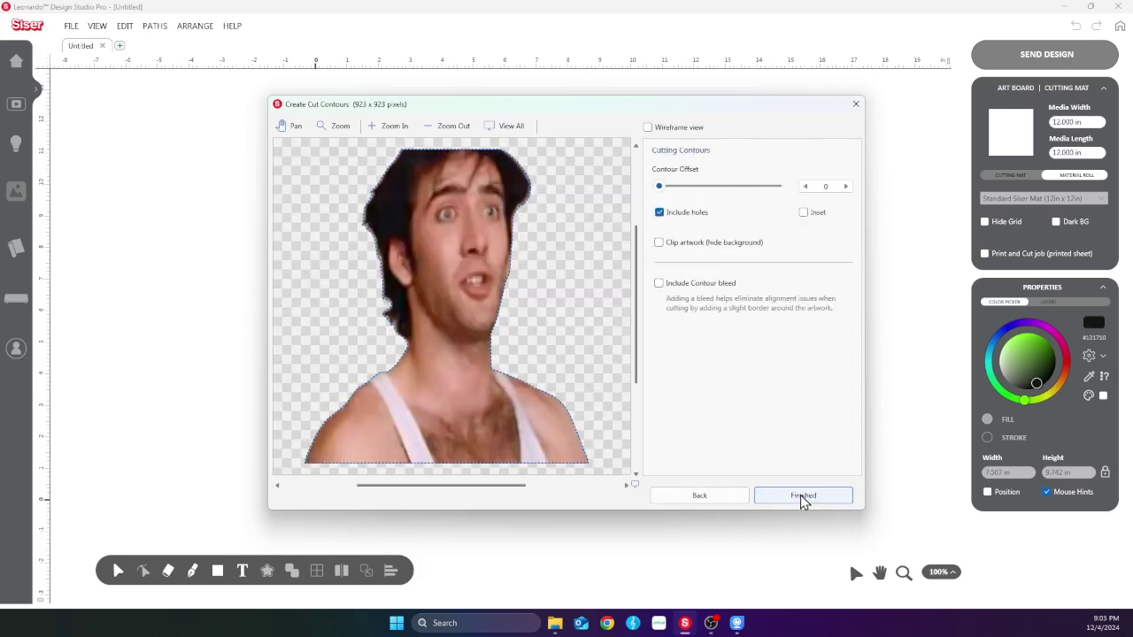
Exclude holes from the portrait's cutting contour, set its contour offset to 50, and finish the import
click(660, 213)
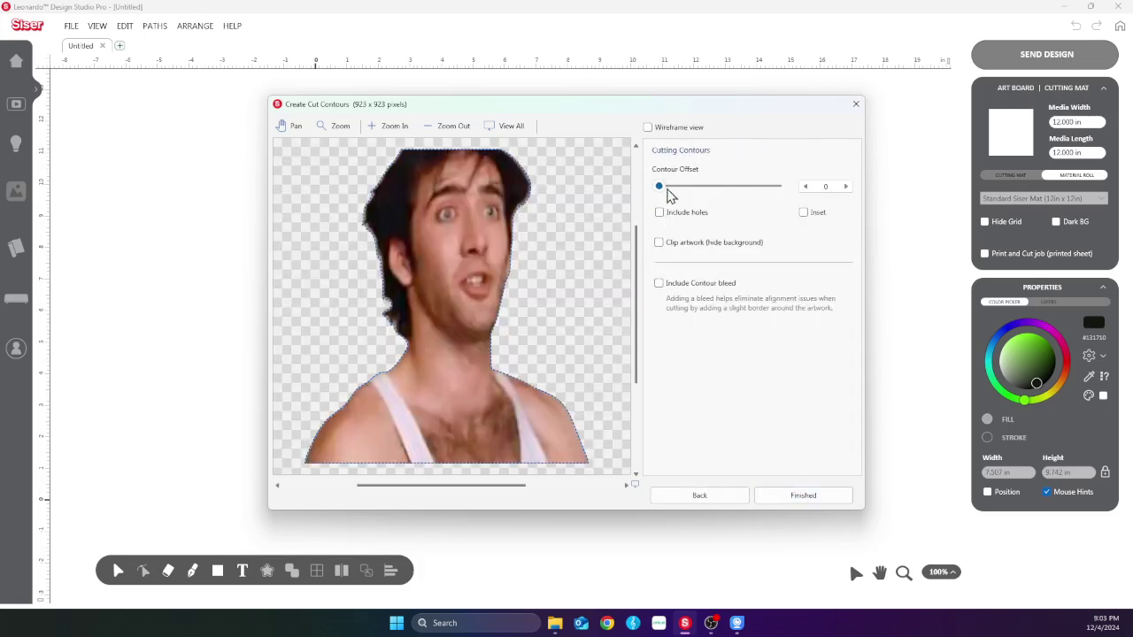
drag(662, 190, 723, 196)
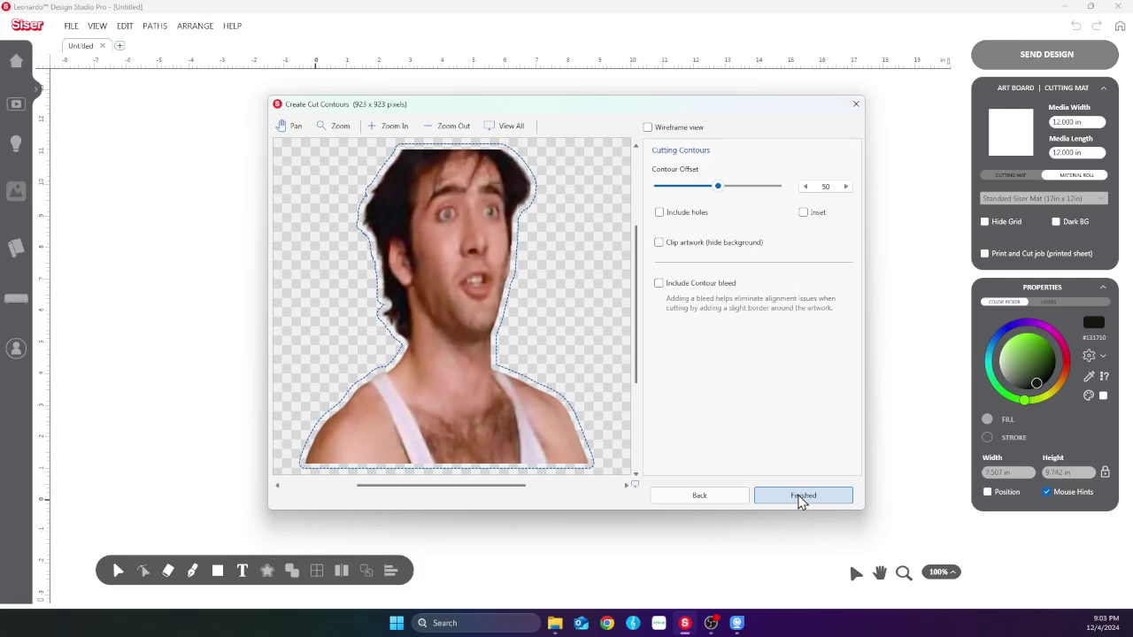
click(803, 495)
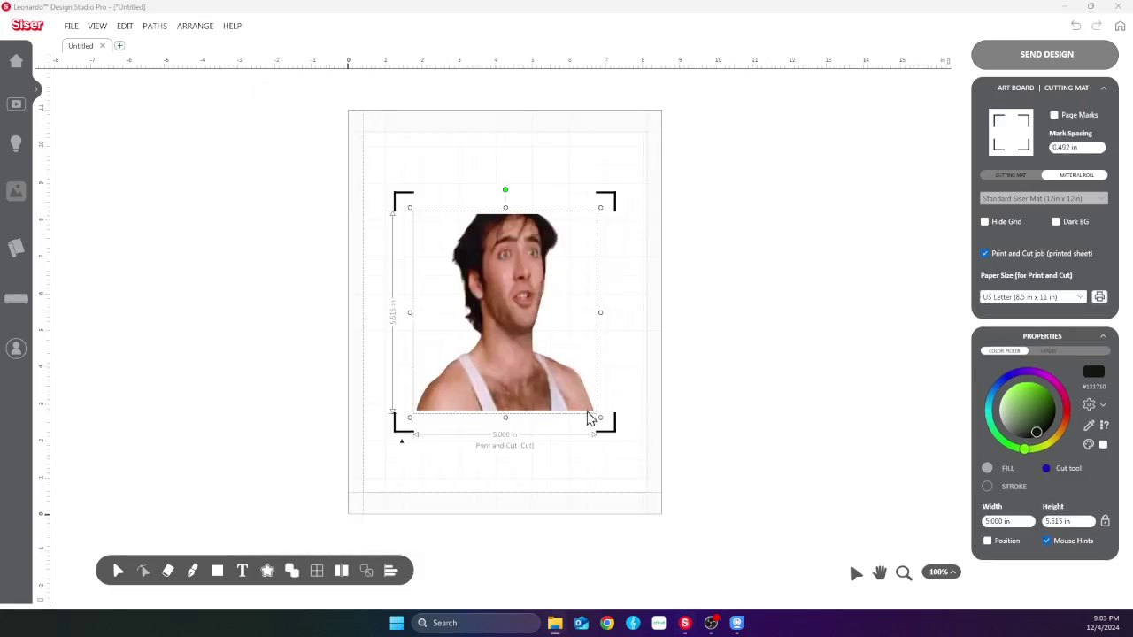
Scale the portrait to a height of 3 in and move it to the upper-left area of the page
drag(590, 418, 501, 331)
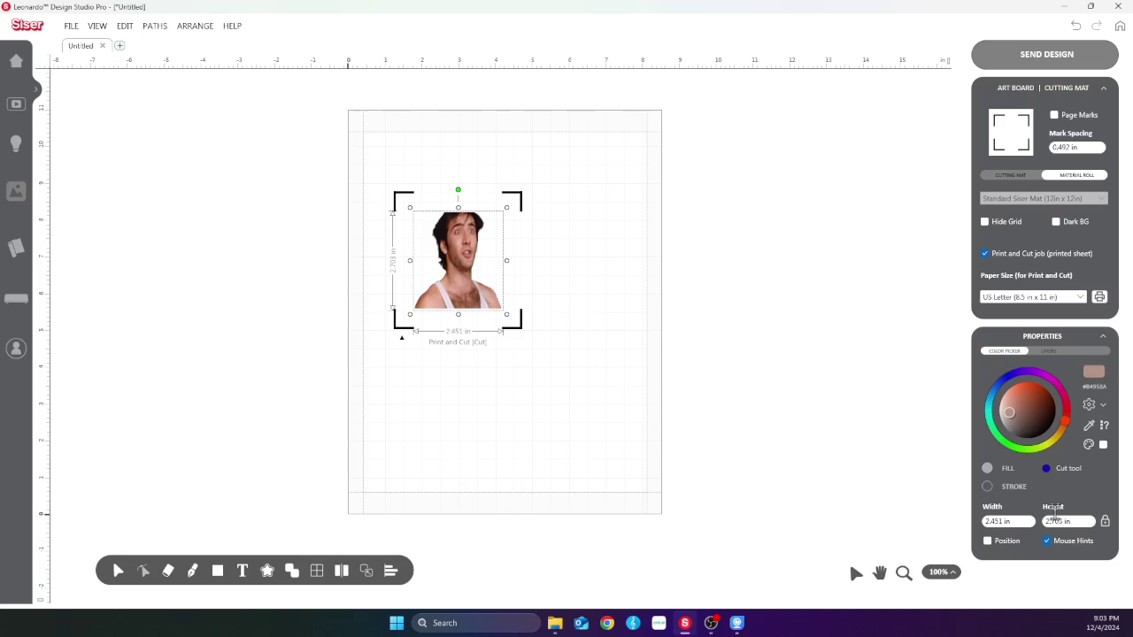
drag(1072, 522, 1052, 521)
click(1075, 521)
text(3)
key(Return)
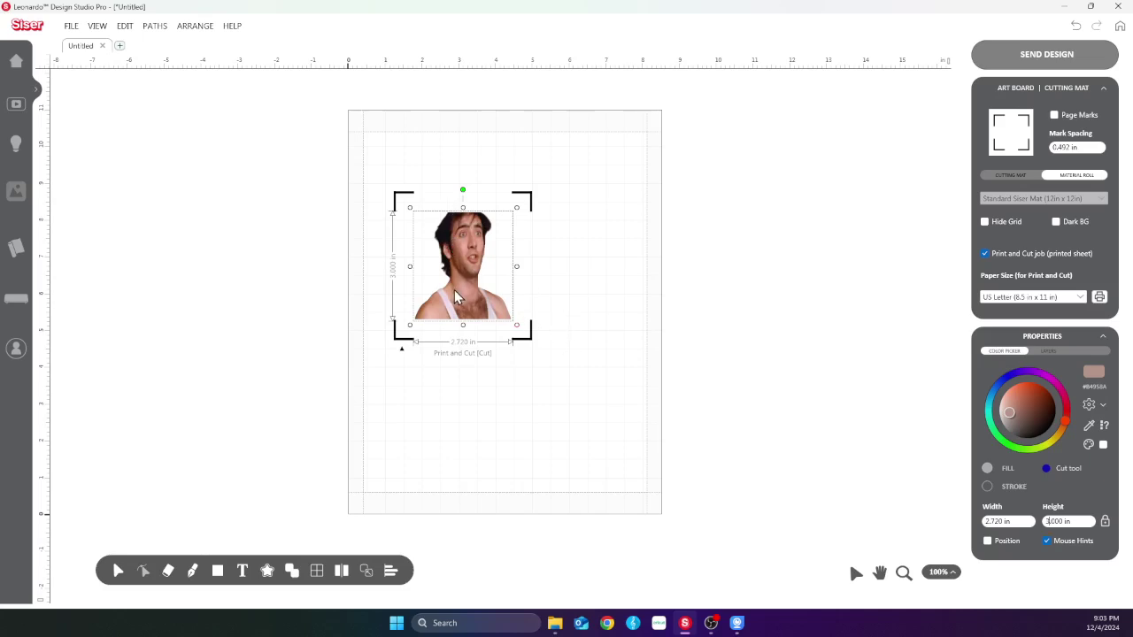
click(1045, 354)
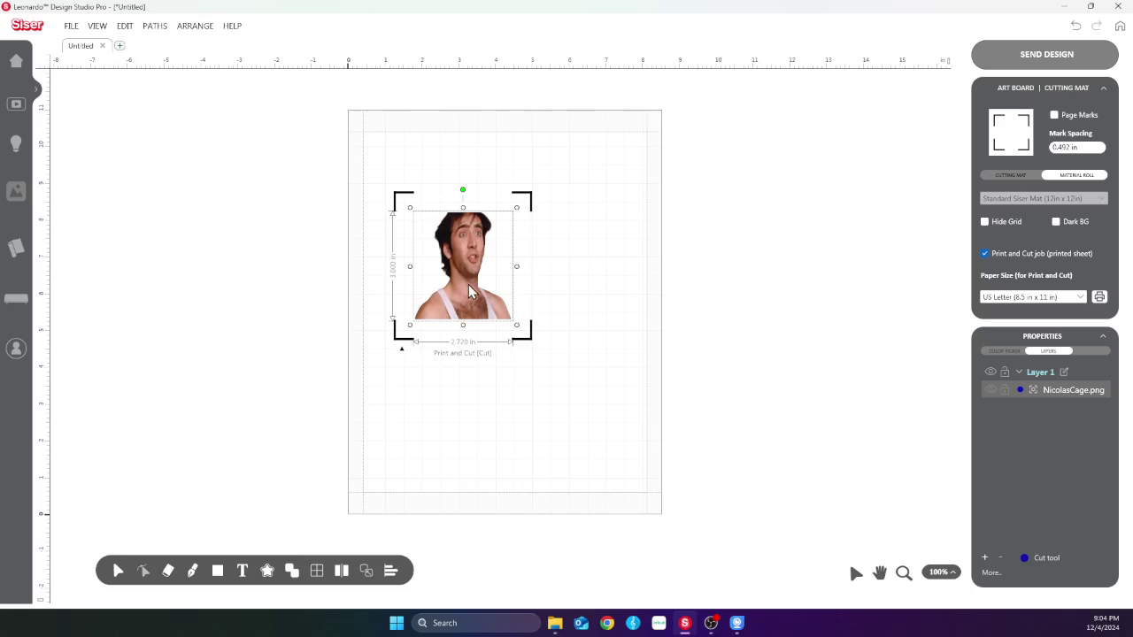
drag(469, 285, 454, 221)
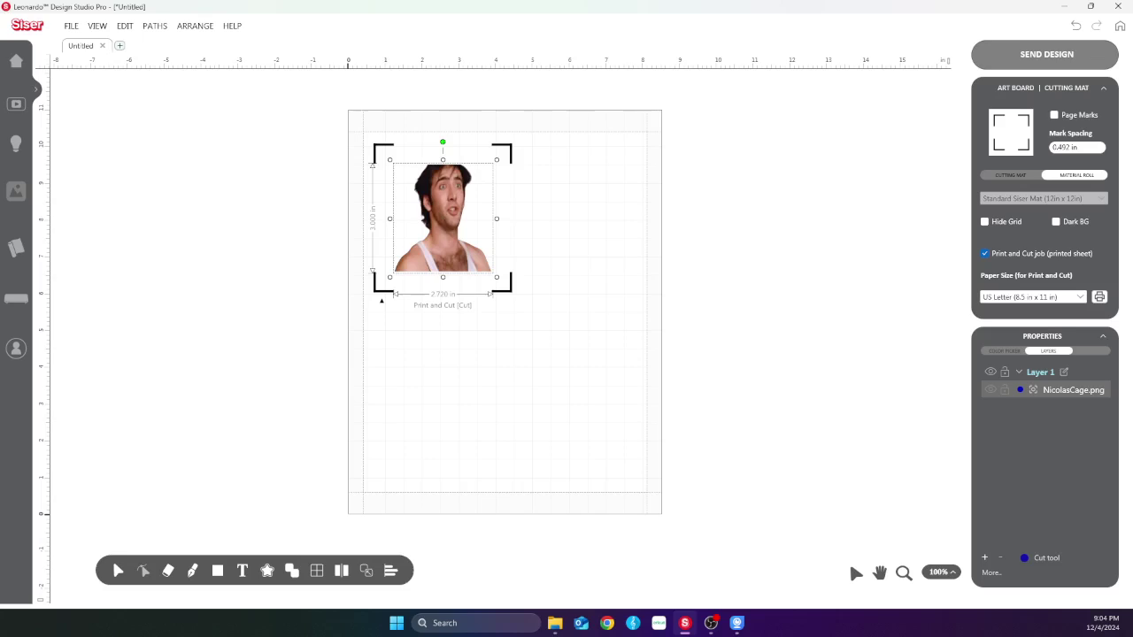
Import clippy.jpg for Print and Cut, accepting the mask tolerance of 25 and contour smoothing level of 60
drag(634, 515, 526, 430)
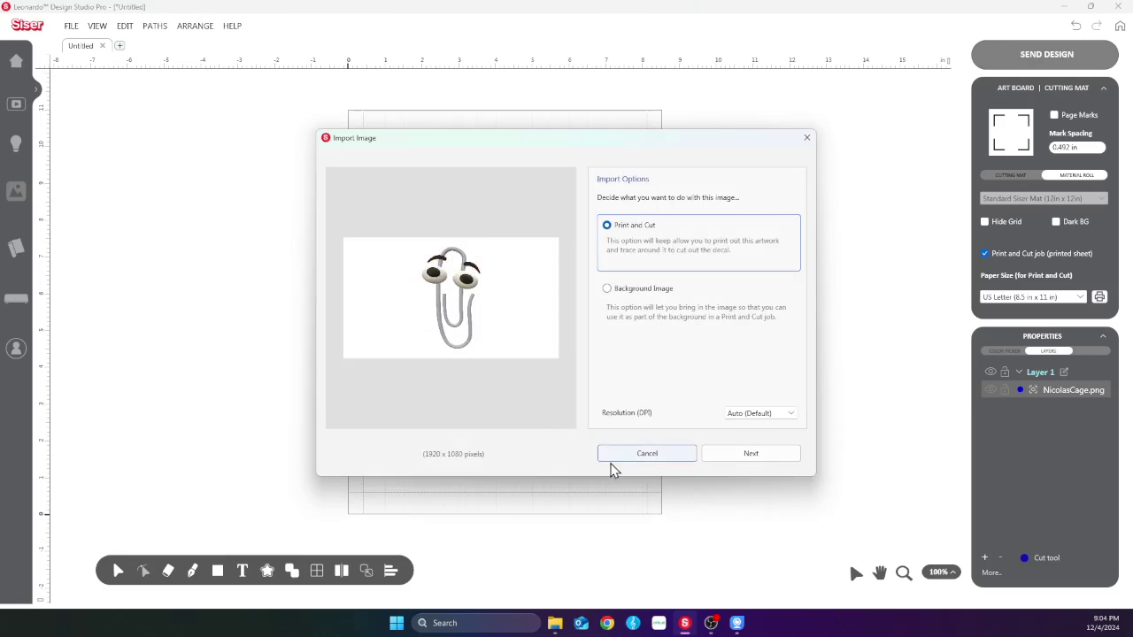
click(729, 458)
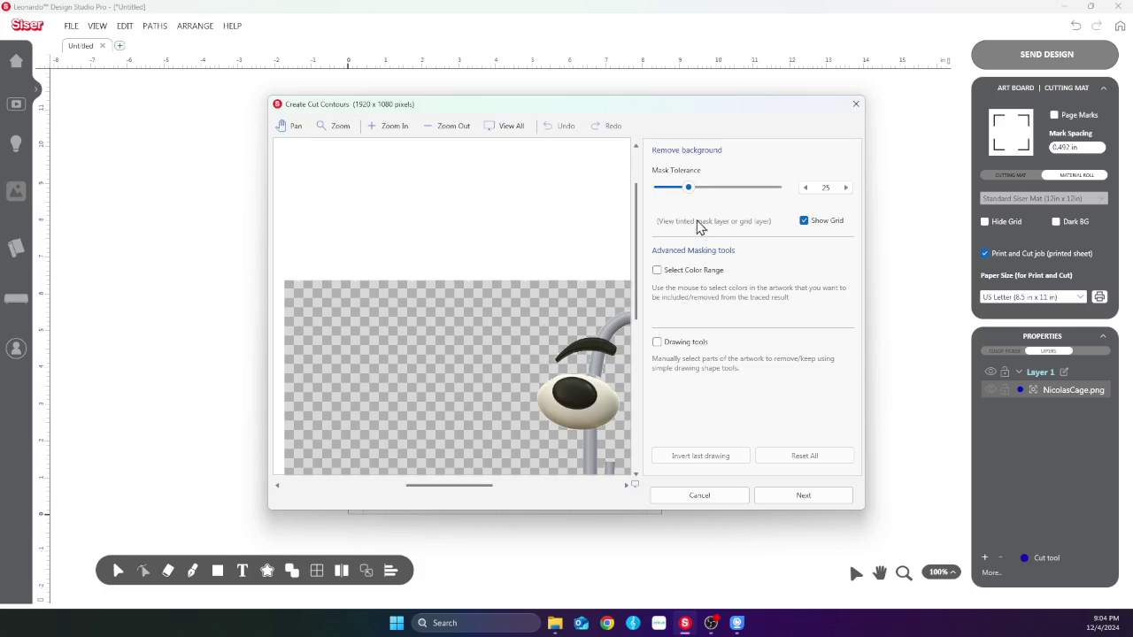
click(789, 496)
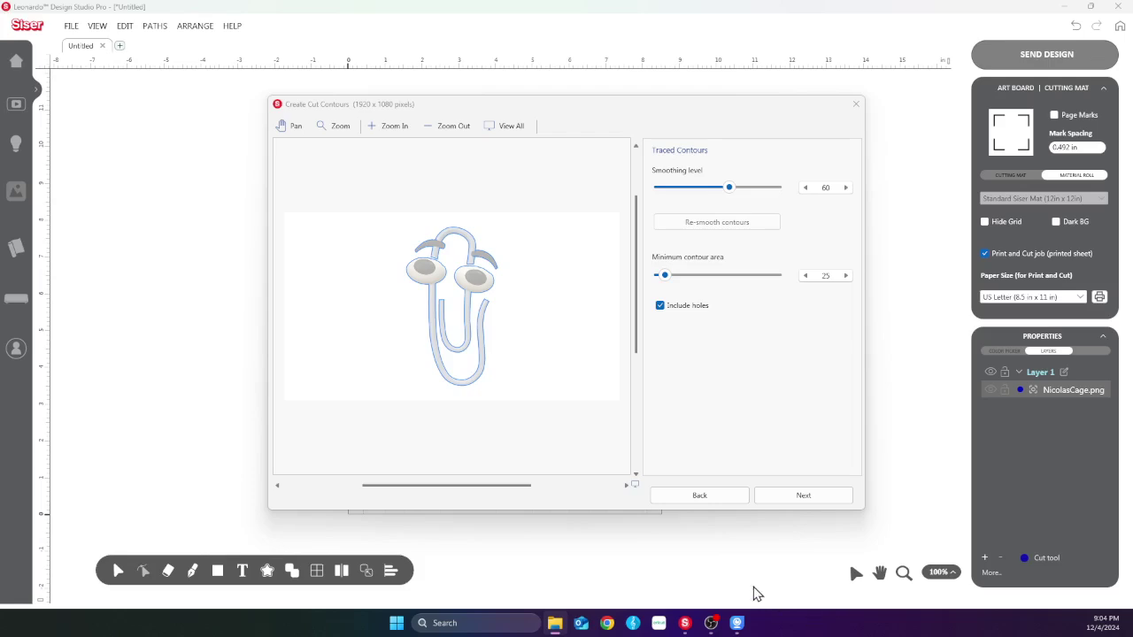
click(816, 502)
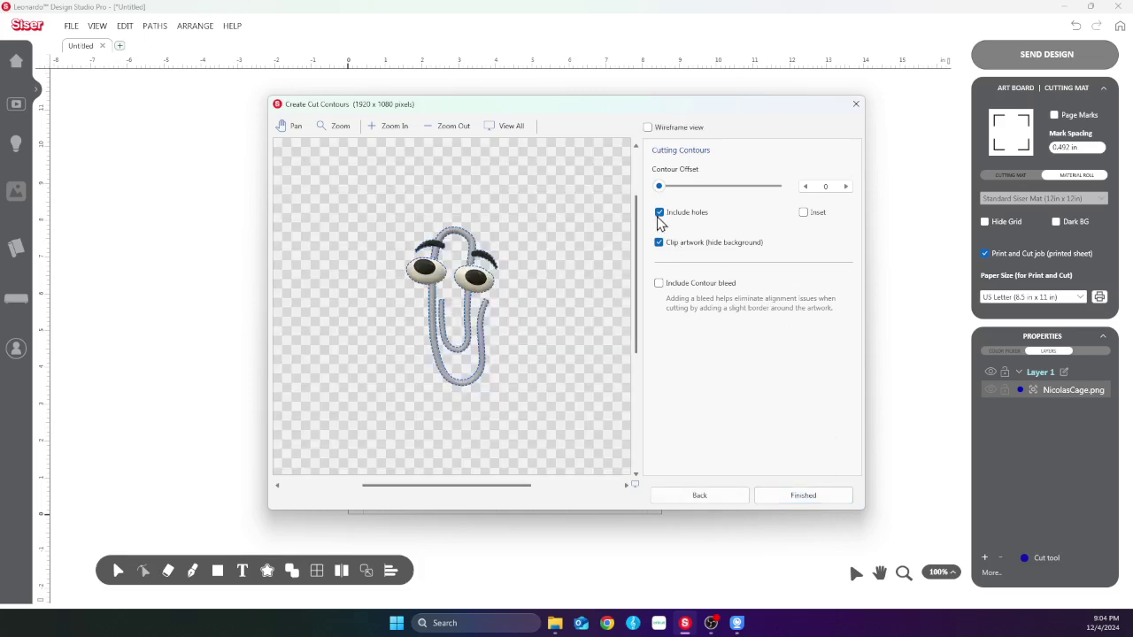
Exclude holes from the paperclip's cutting contours and compare its artwork with and without clipping, leaving Clip artwork enabled
click(658, 214)
click(659, 242)
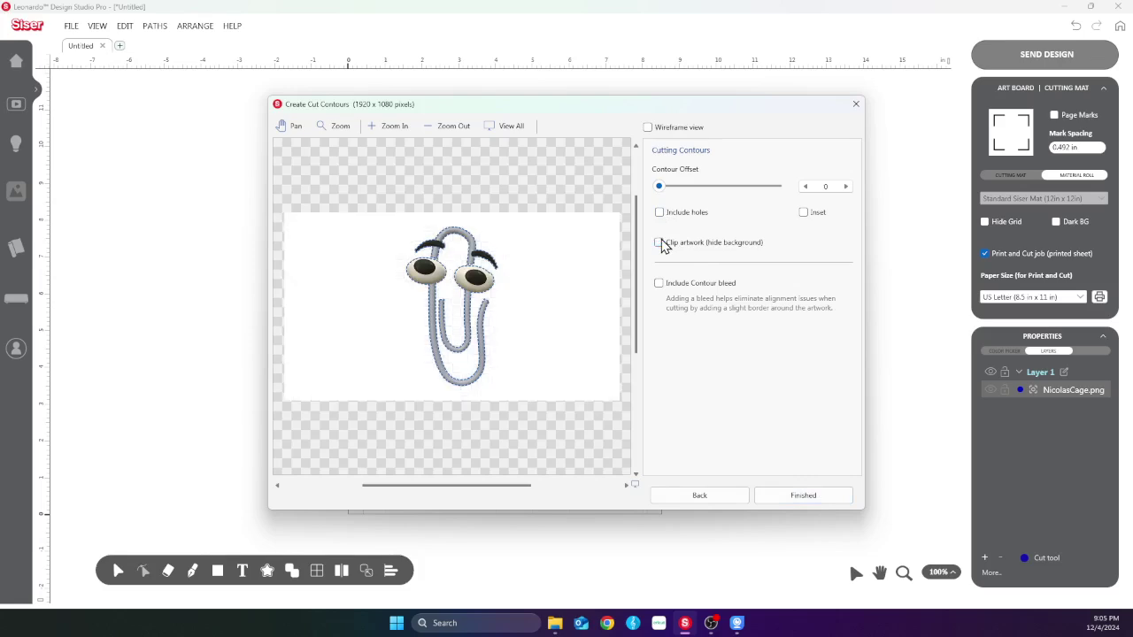
click(659, 243)
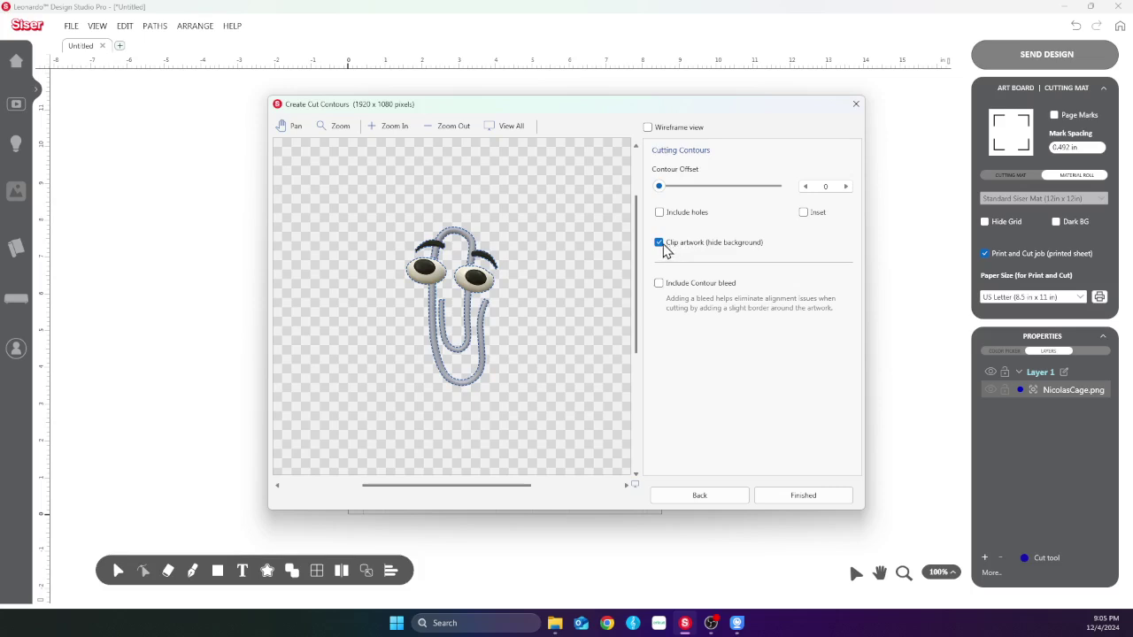
click(659, 243)
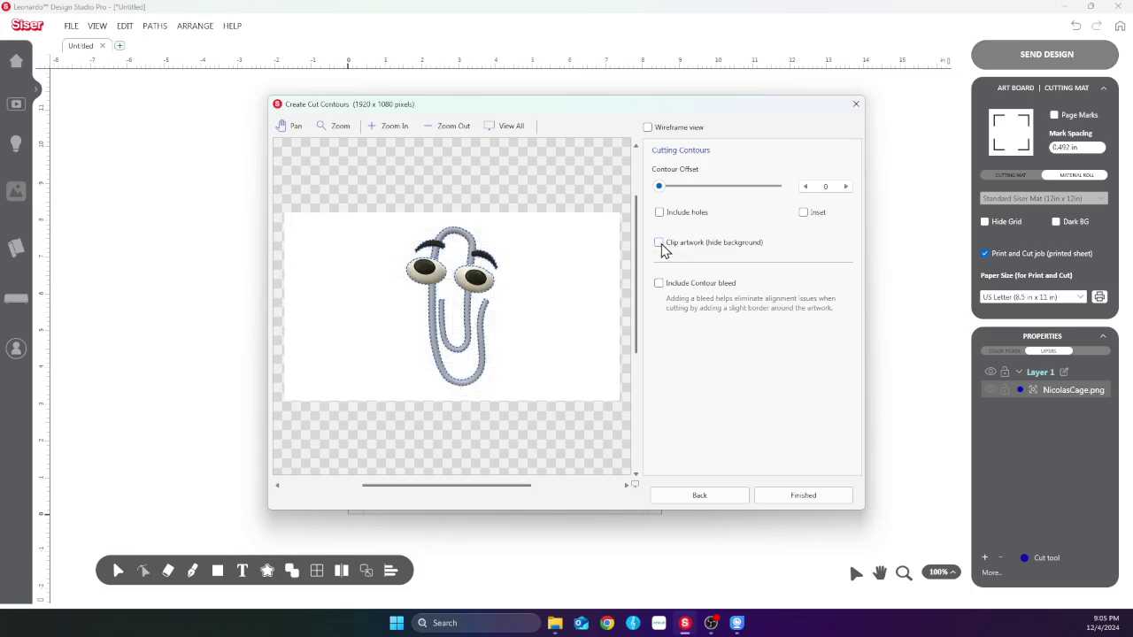
click(660, 243)
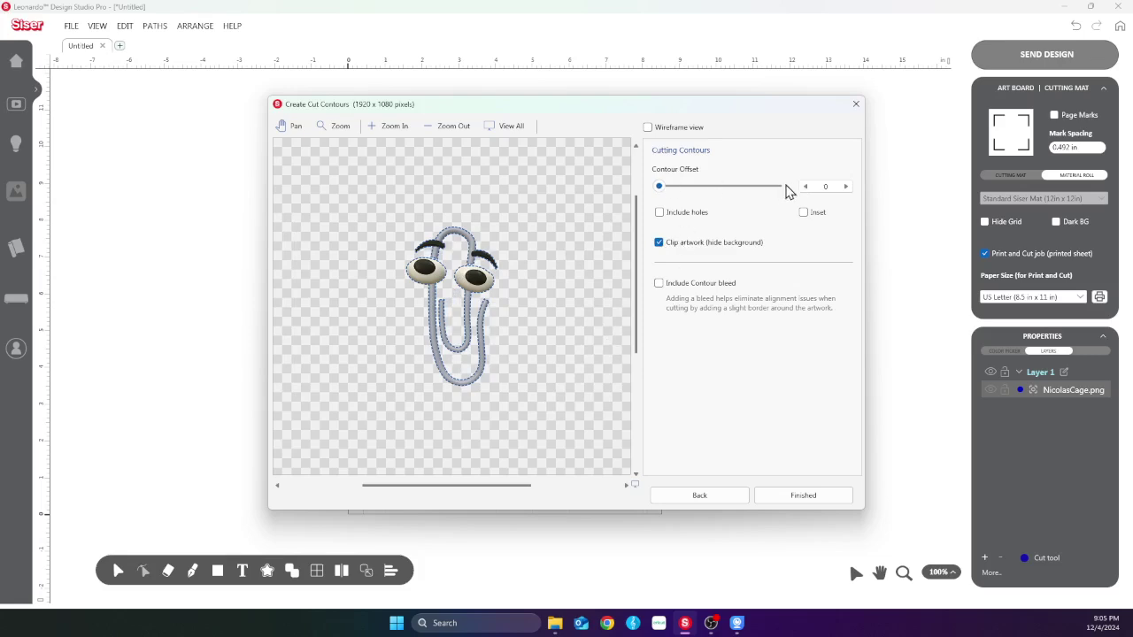
Increase the paperclip's contour offset to 50 and finish the import
click(846, 186)
click(846, 187)
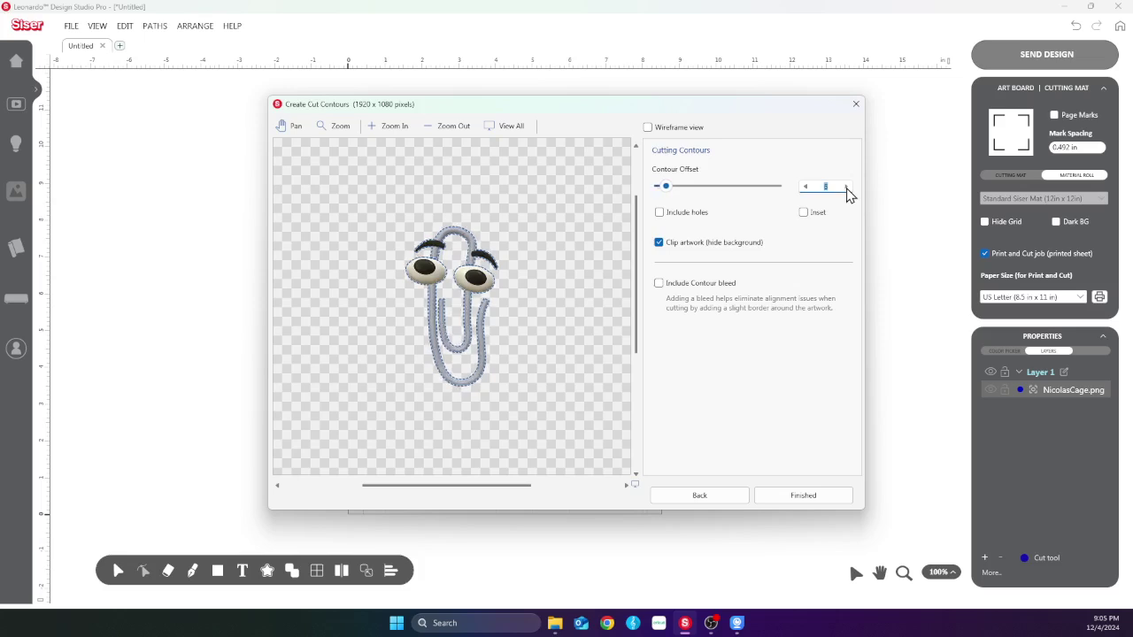
click(845, 188)
click(846, 187)
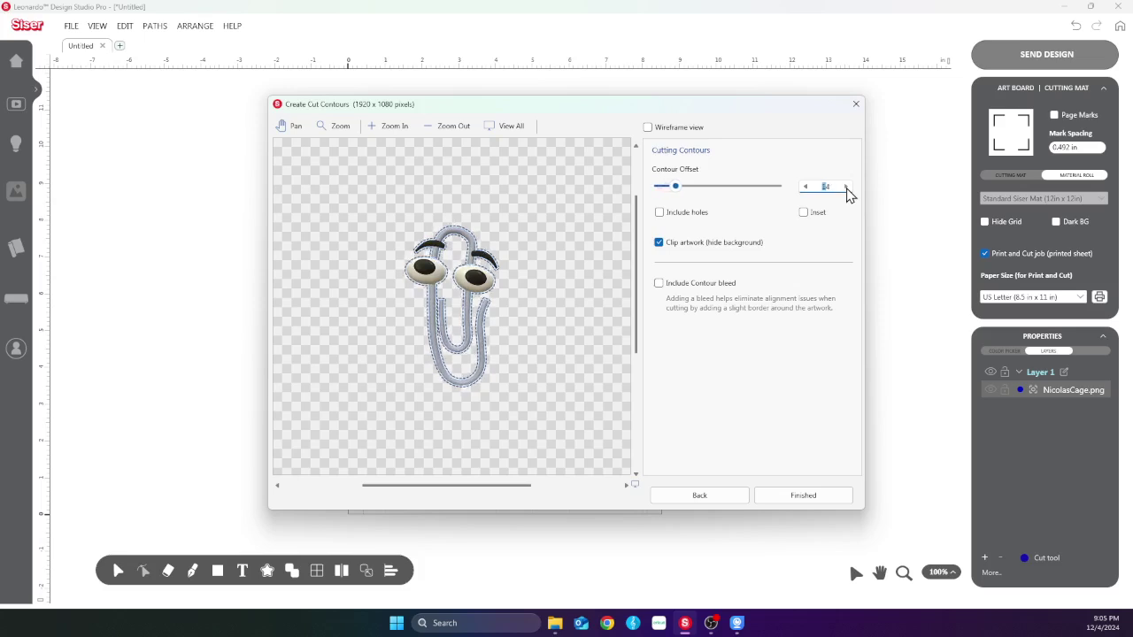
click(846, 188)
click(846, 187)
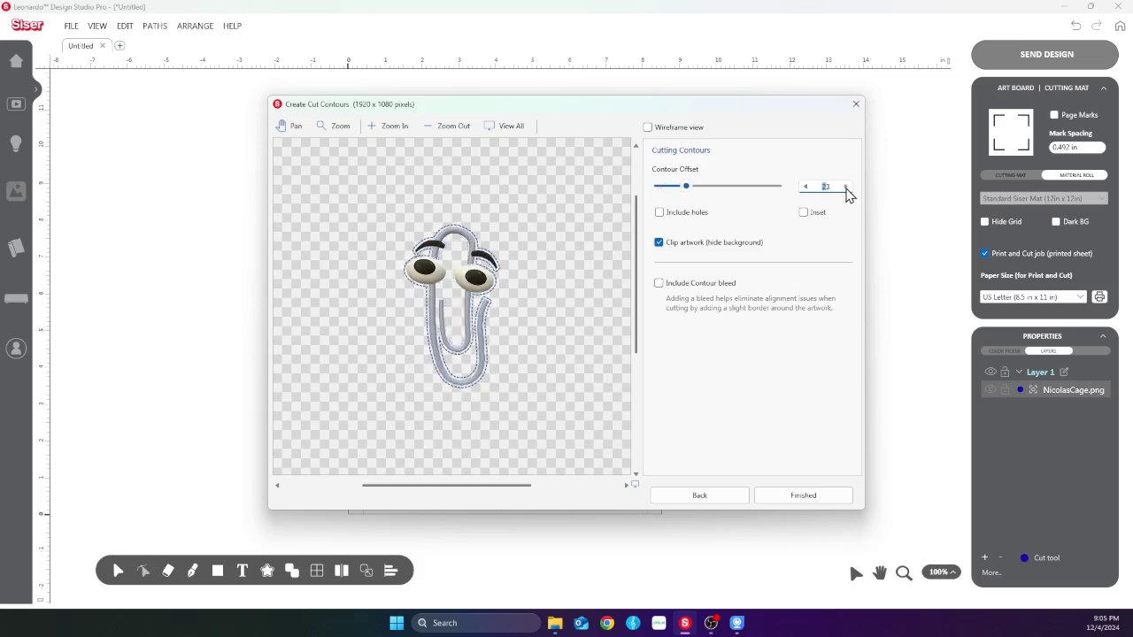
click(846, 187)
click(846, 187)
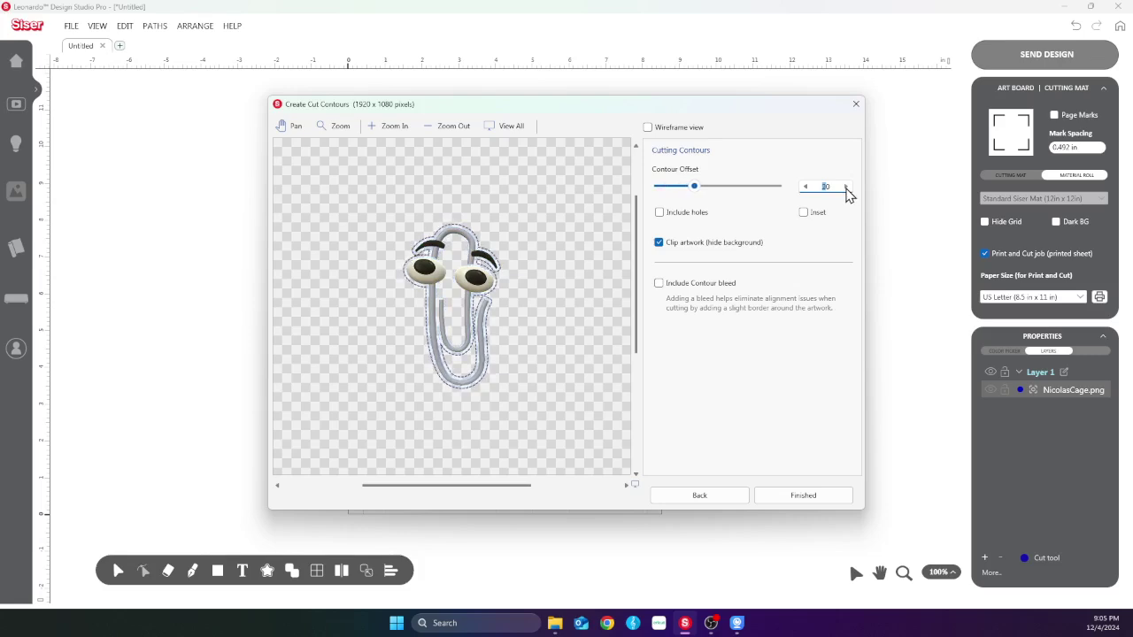
click(846, 187)
click(846, 188)
click(846, 187)
click(846, 188)
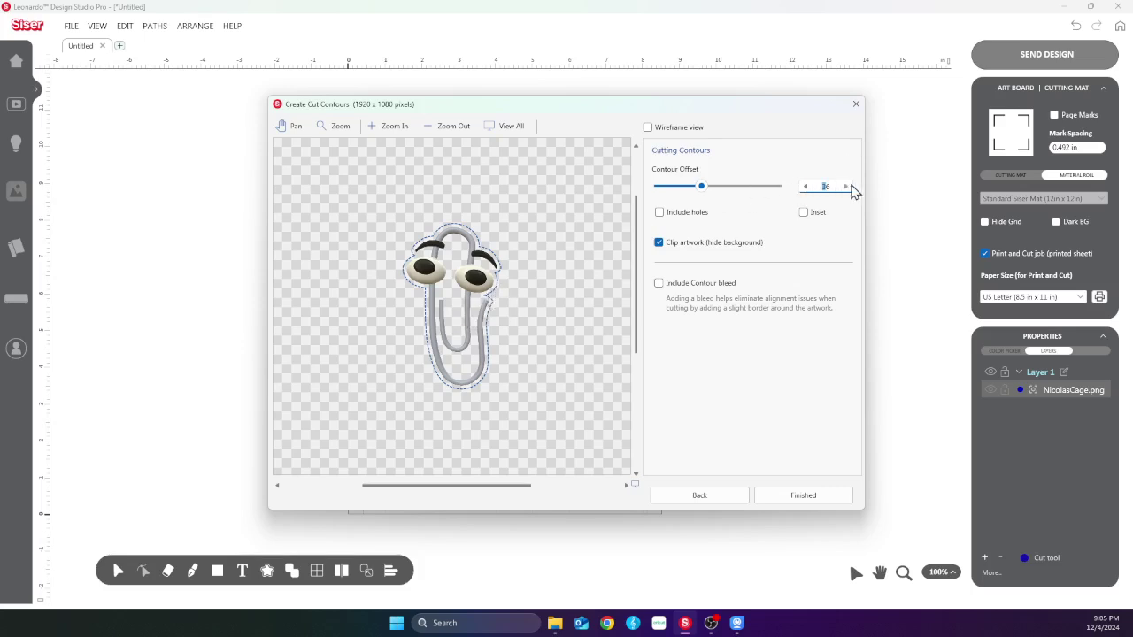
click(846, 187)
click(845, 191)
click(845, 188)
click(845, 188)
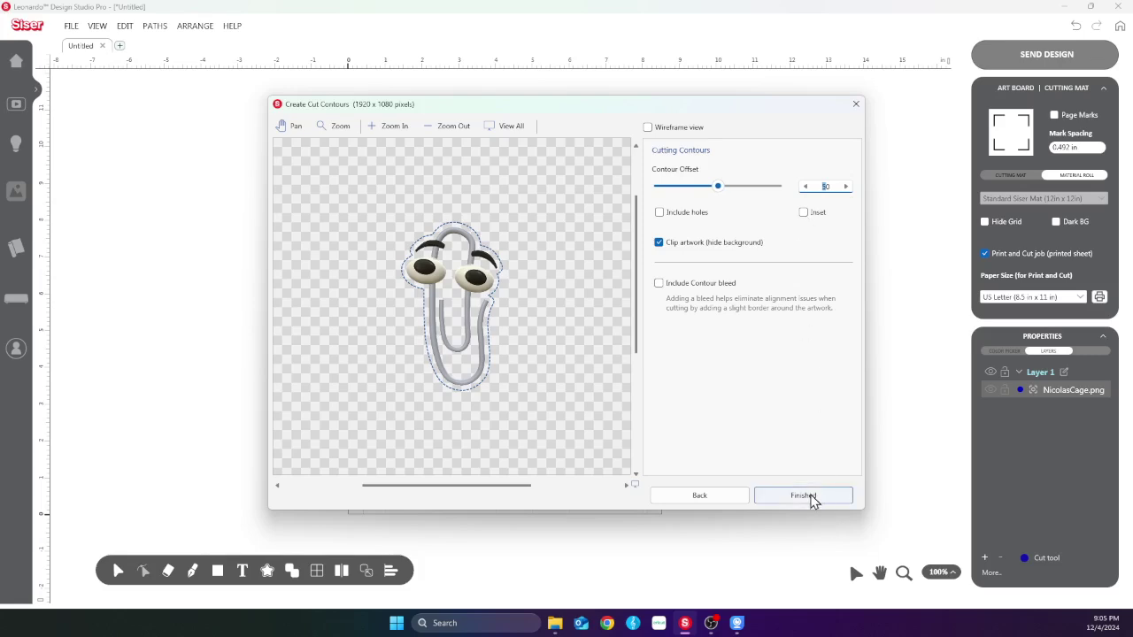
click(811, 497)
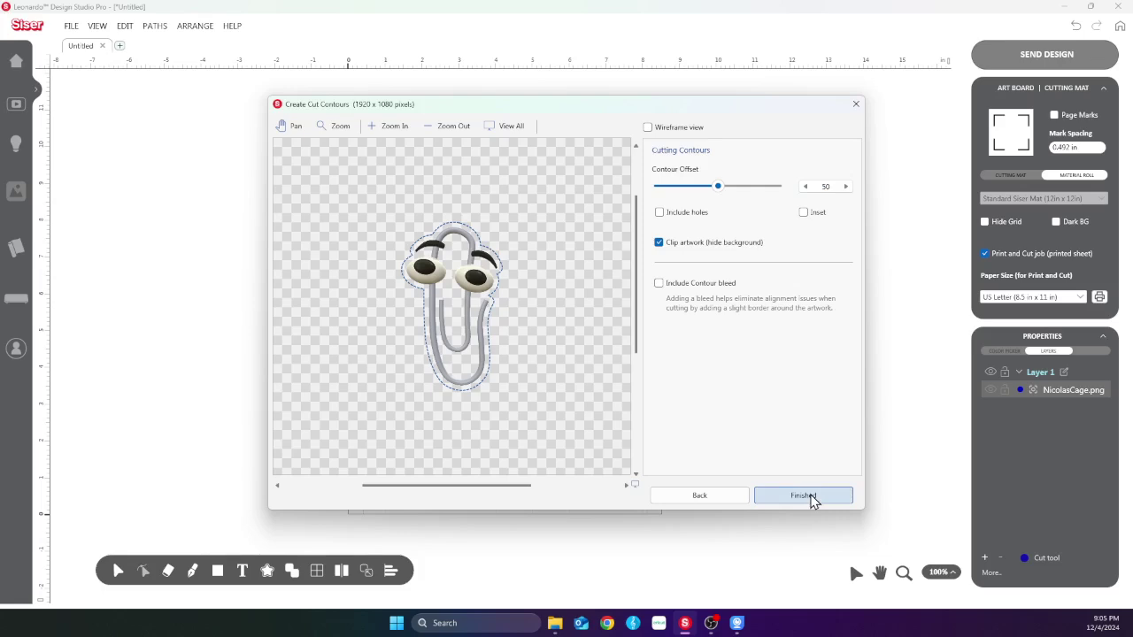
click(805, 496)
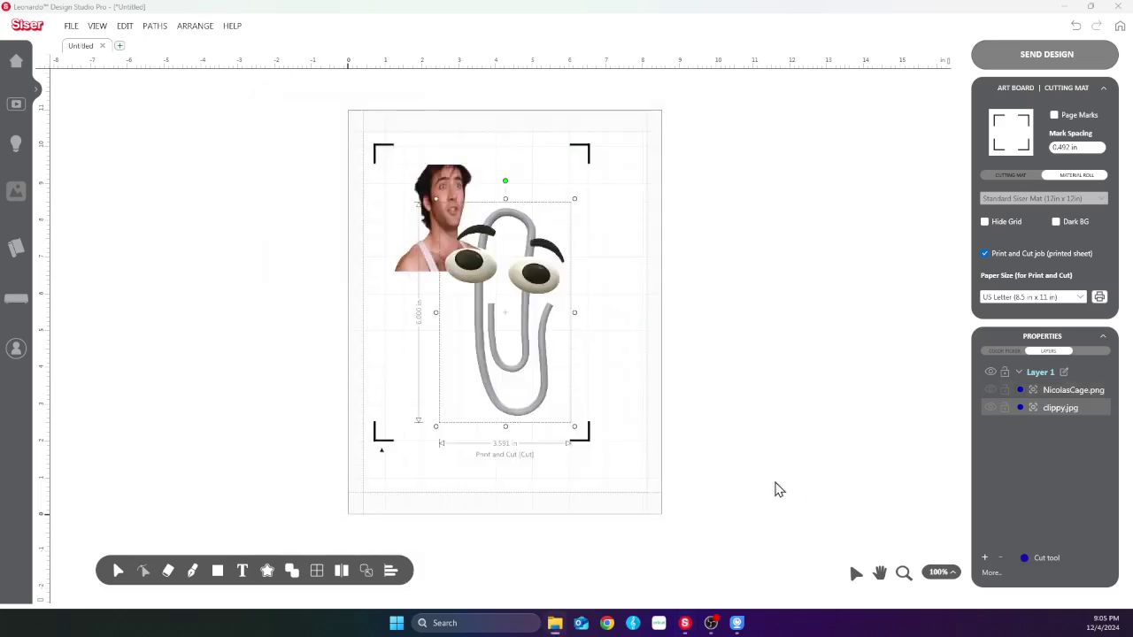
Scale the paperclip to a height of 3.75 in and place it beside the portrait near the page's upper edge
drag(579, 427, 587, 318)
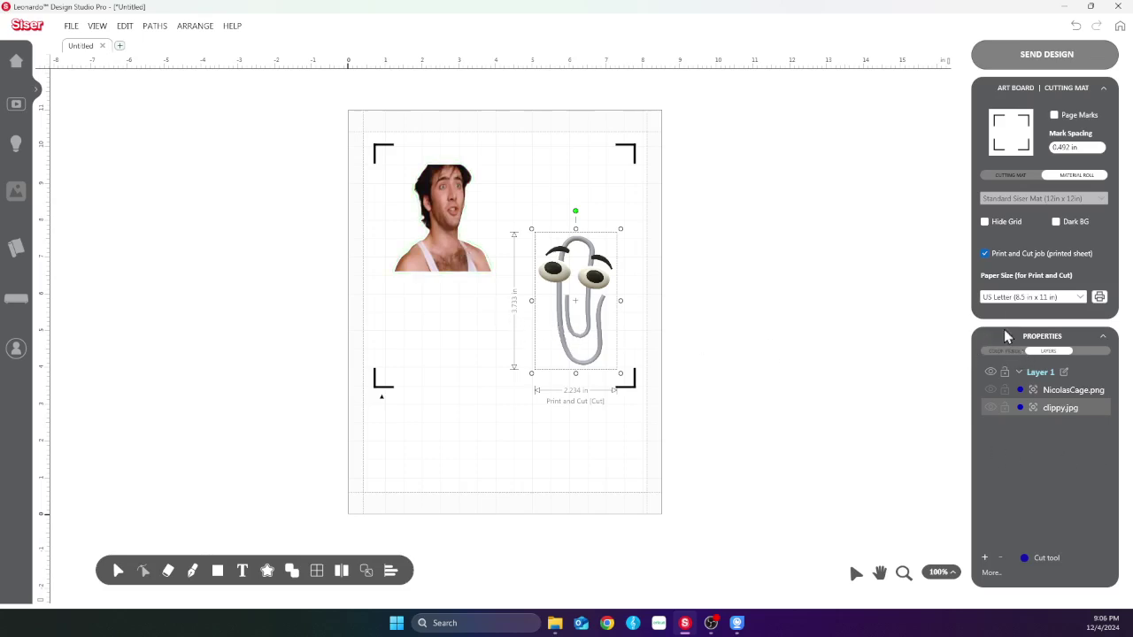
click(1006, 352)
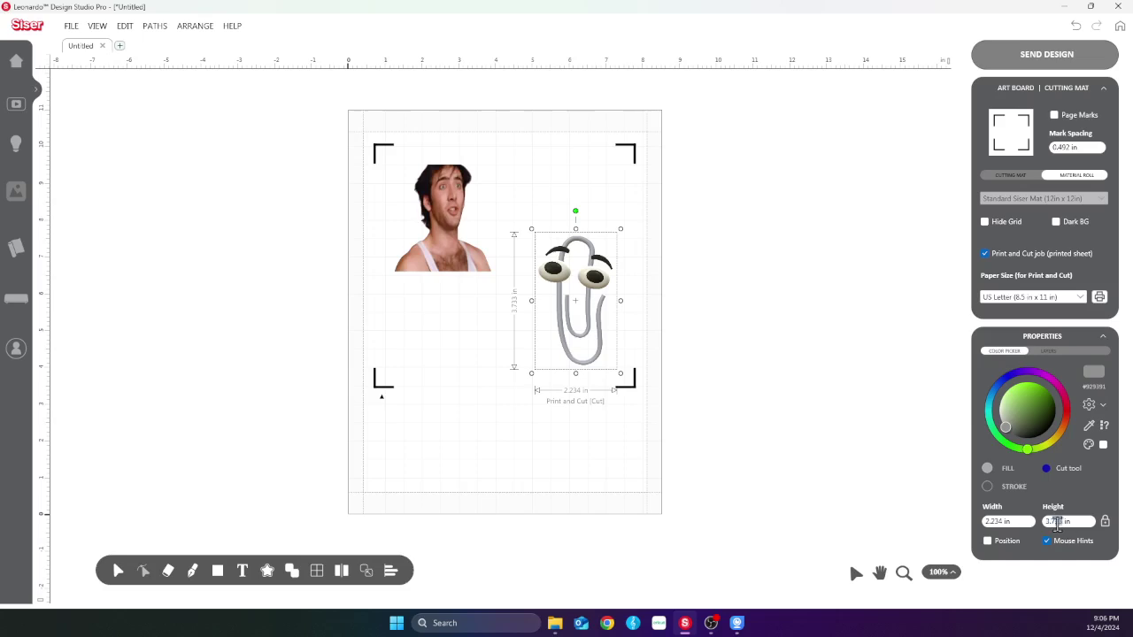
scroll(1056, 524, up, 1)
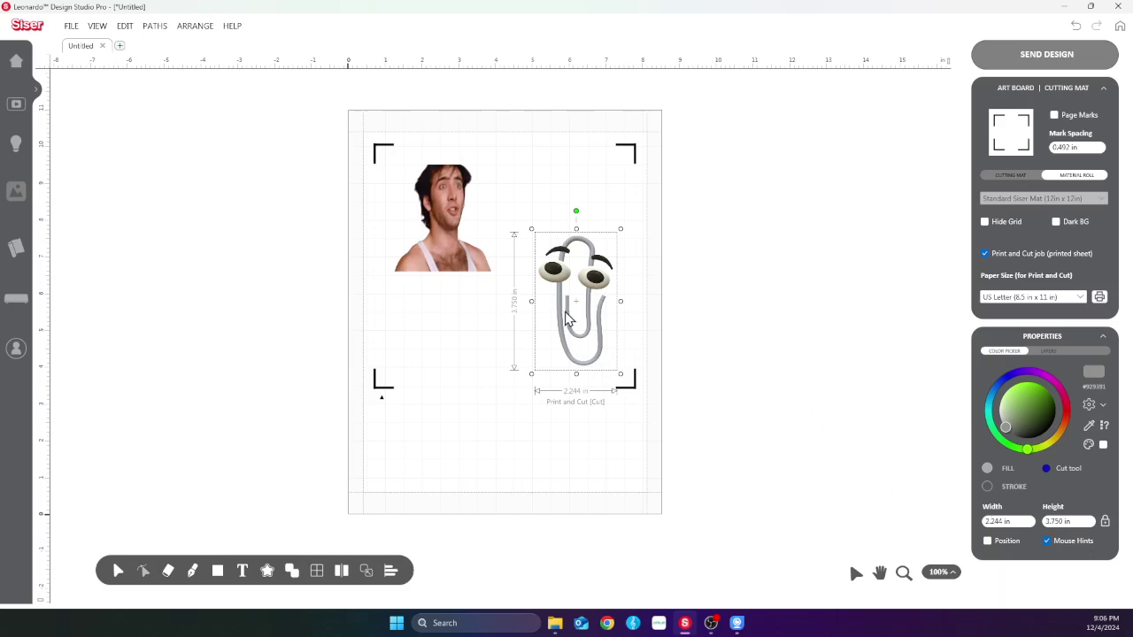
drag(567, 319, 544, 255)
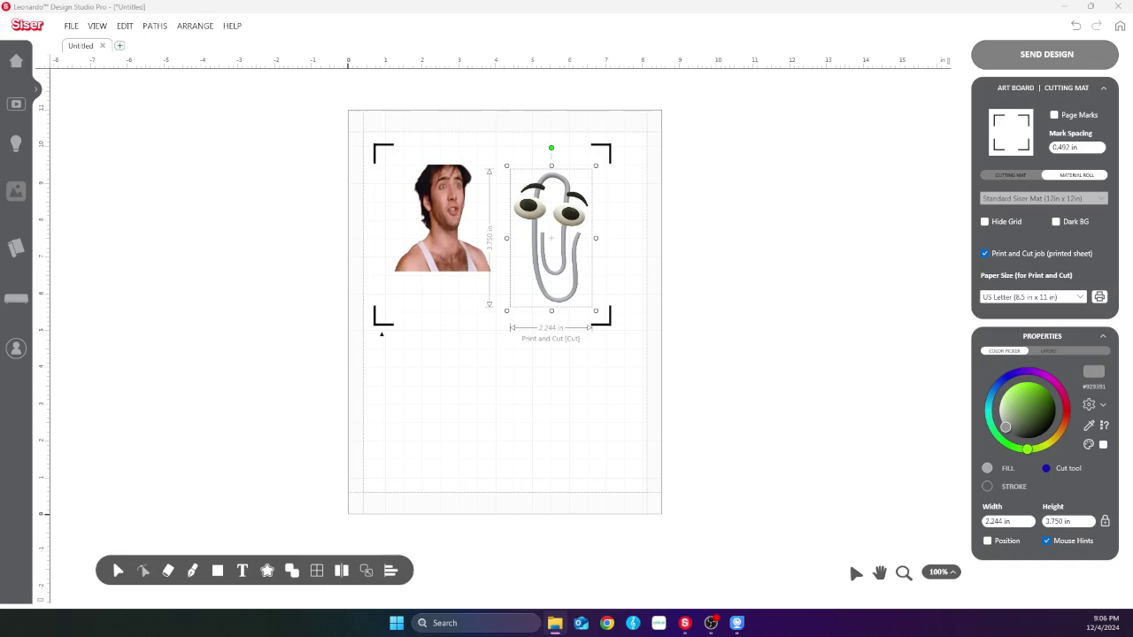
Switch to File Explorer and extract the Power-Button-SVG-Power-Silhouette zip archive into the suggested folder in Downloads
drag(579, 407, 470, 437)
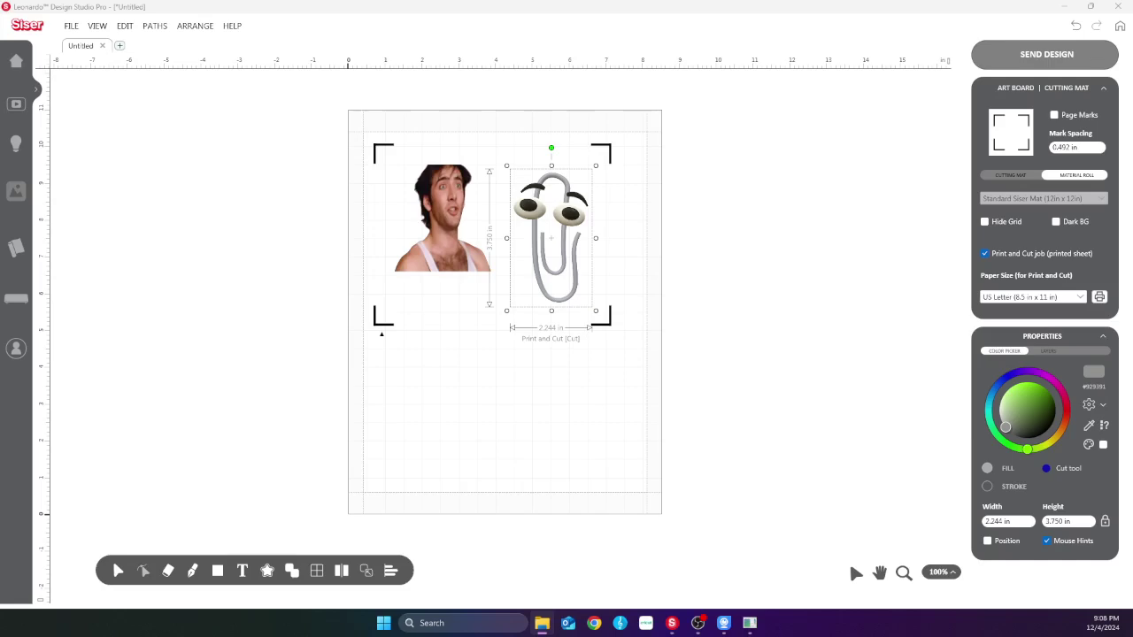
drag(960, 597, 956, 8)
drag(832, 117, 737, 69)
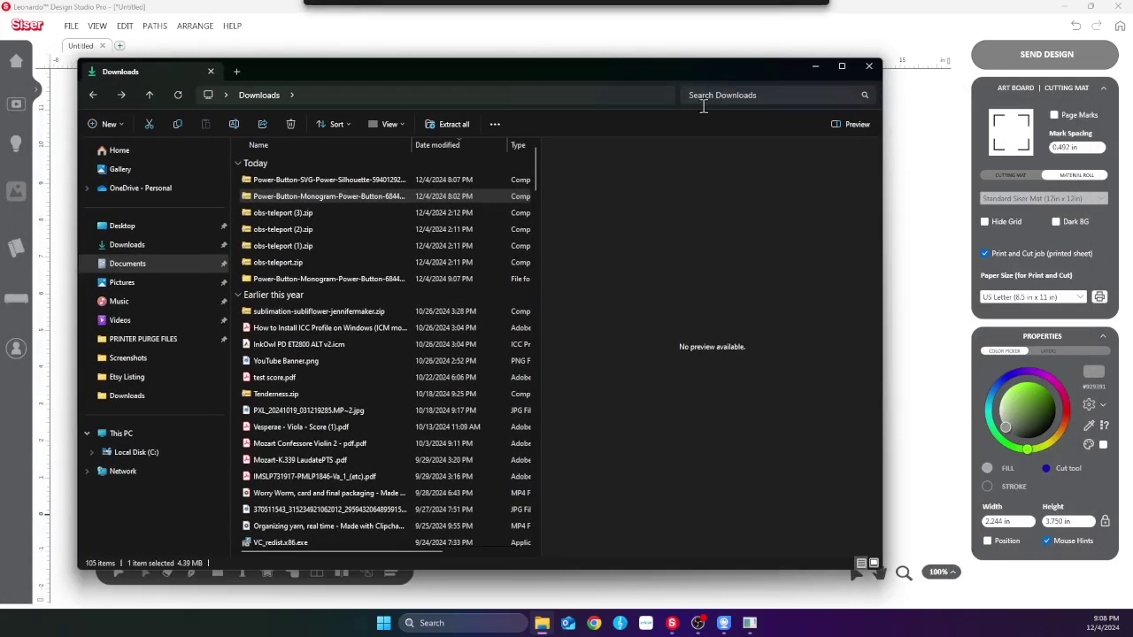
click(334, 184)
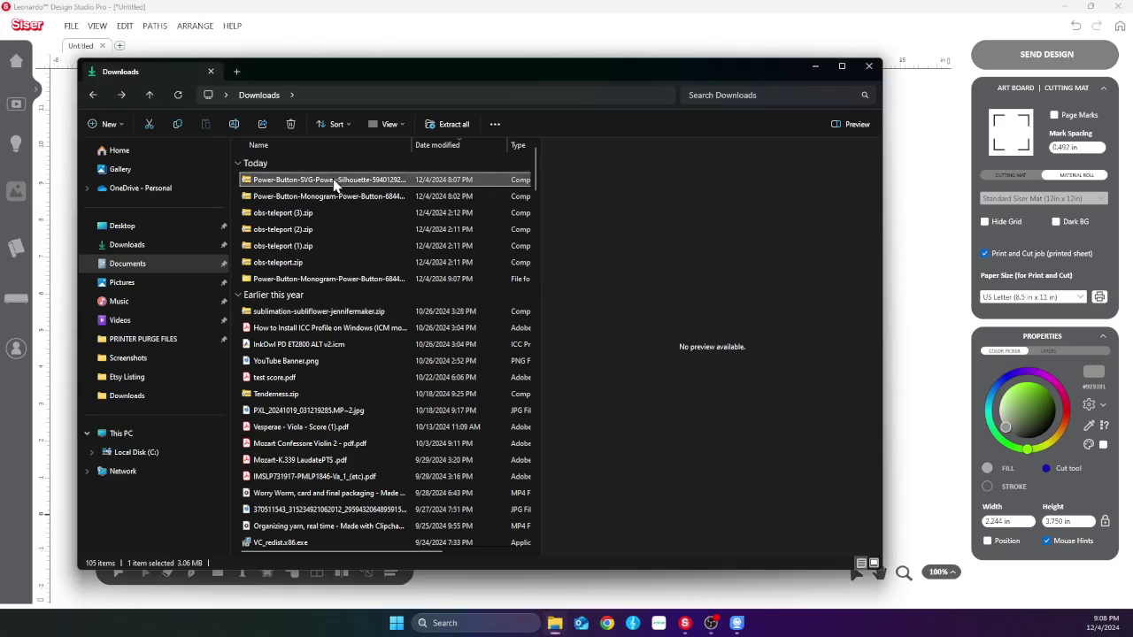
click(452, 125)
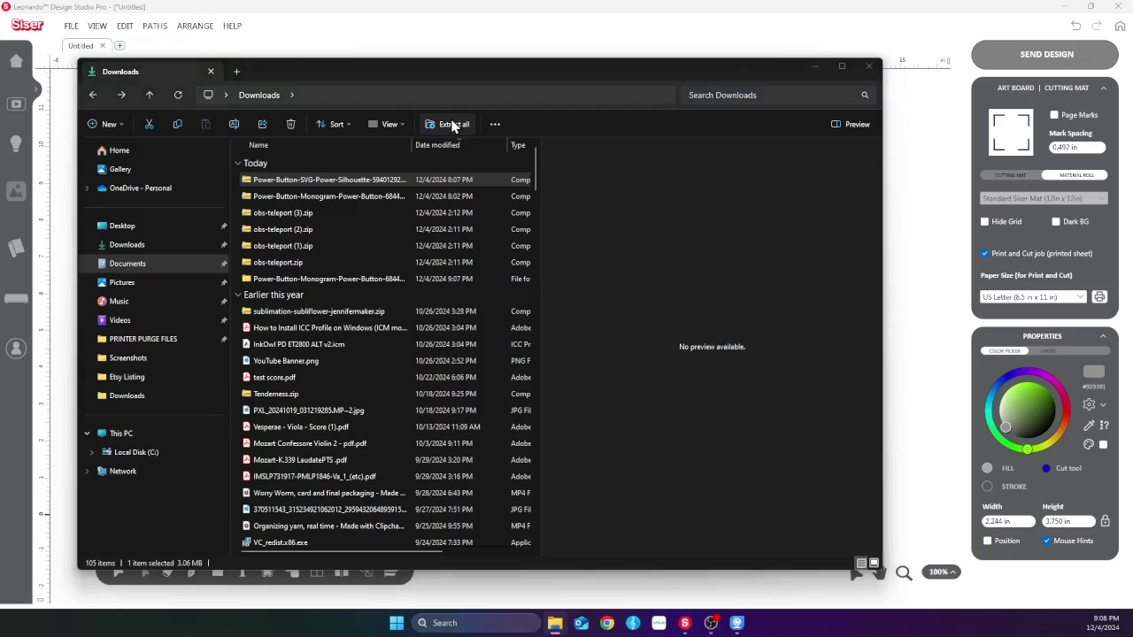
drag(692, 356, 525, 187)
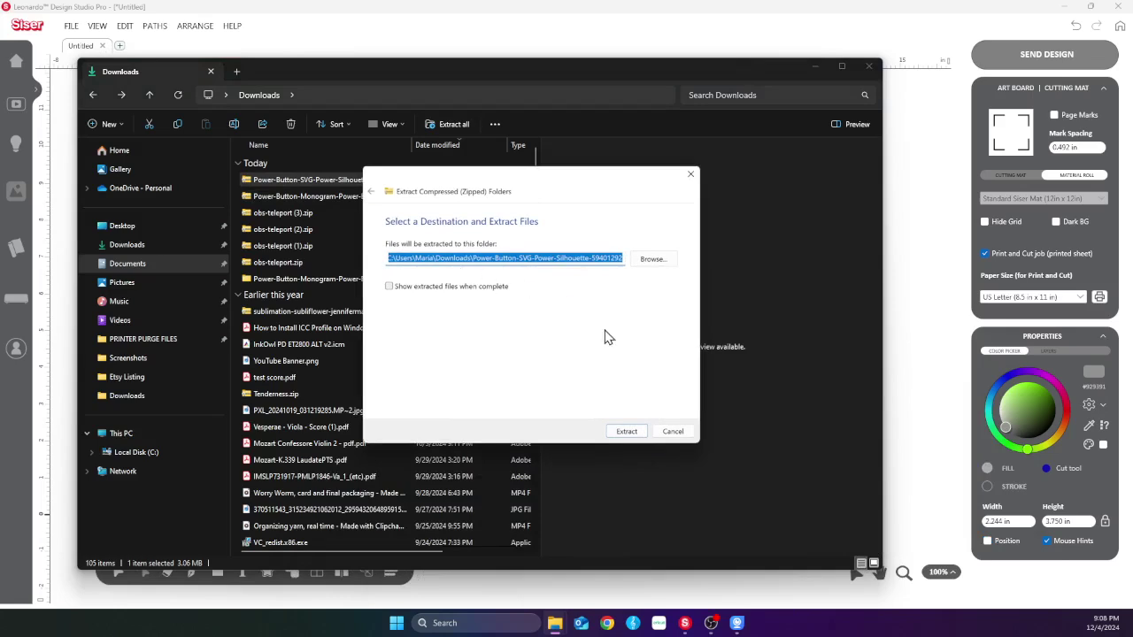
click(632, 433)
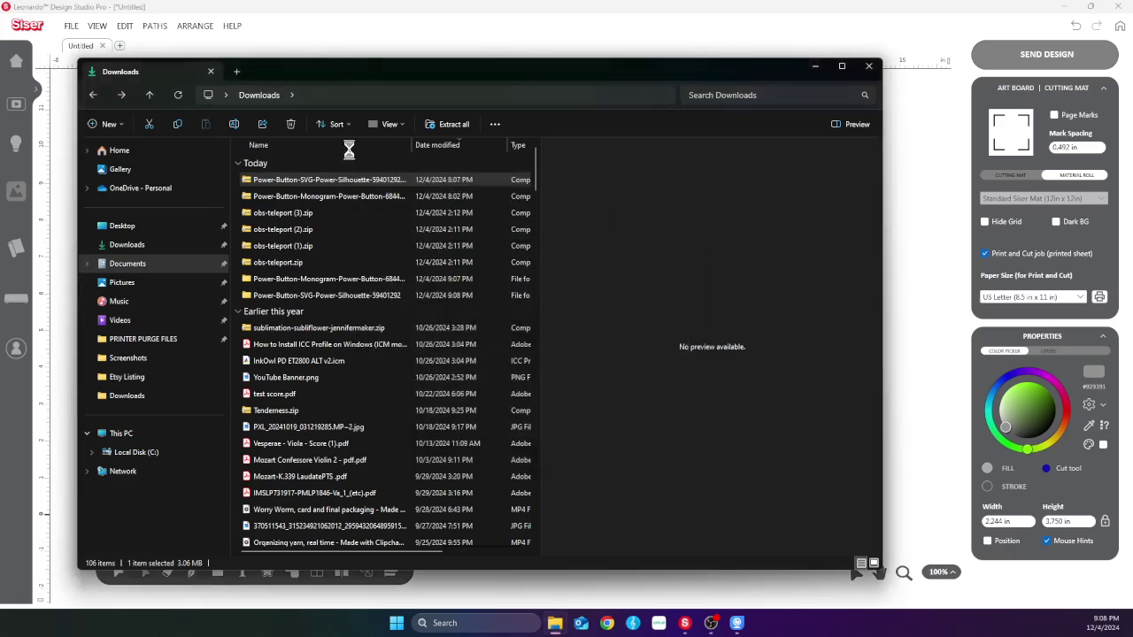
Sort Downloads by name, open the extracted Power-Button-SVG-Power-Silhouette-59401292 folder, and preview the Power Button 01 and 02 PNG files
click(347, 145)
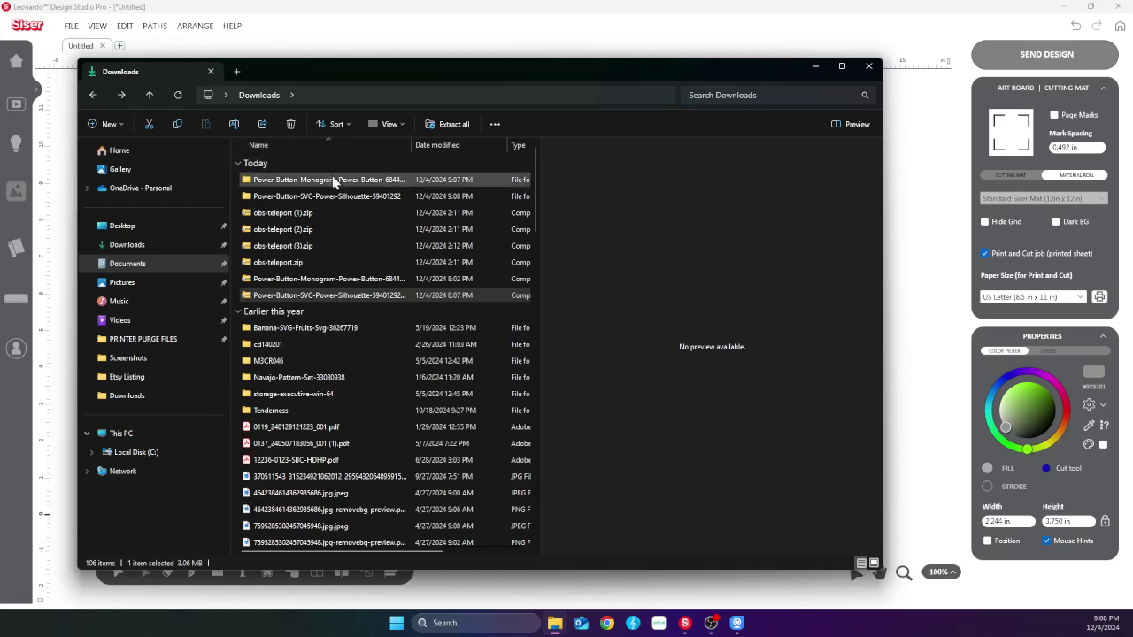
click(325, 197)
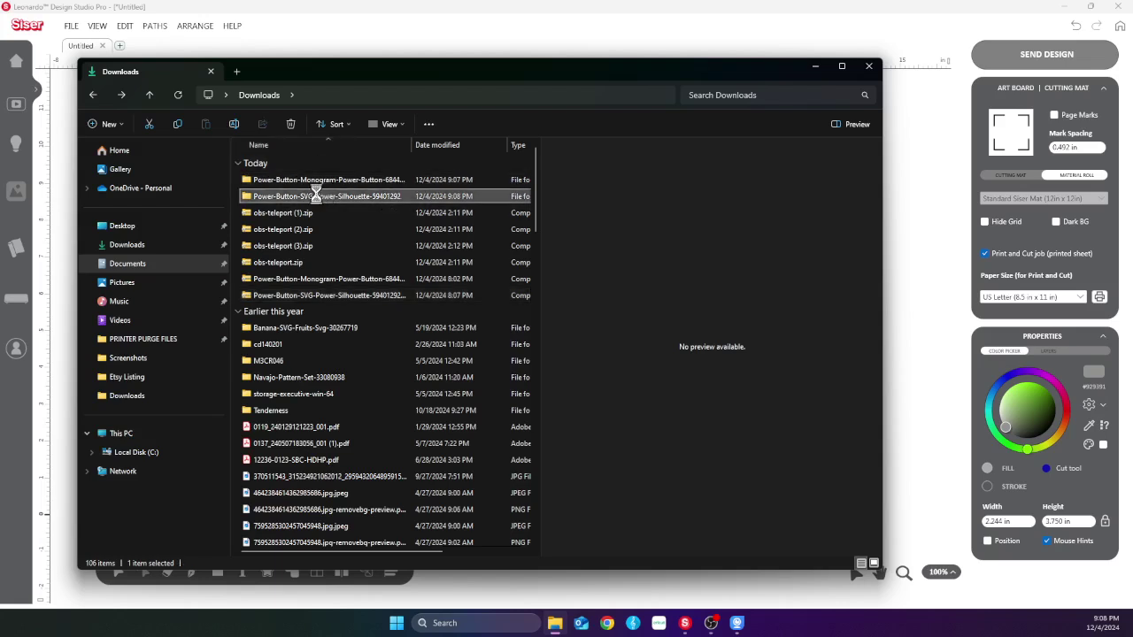
double_click(319, 195)
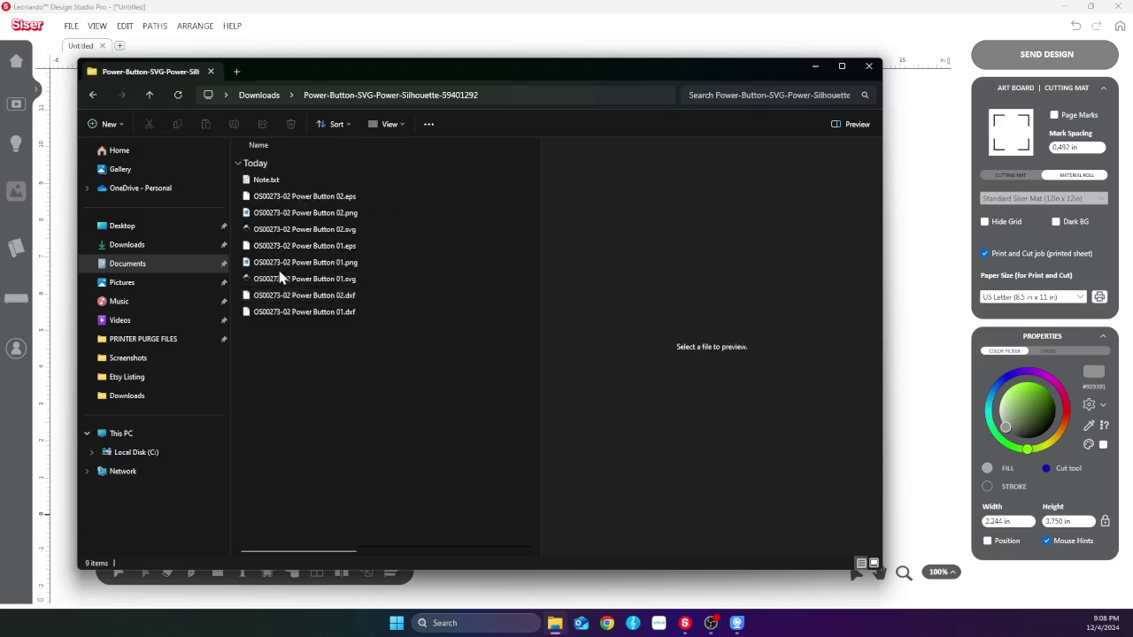
click(294, 263)
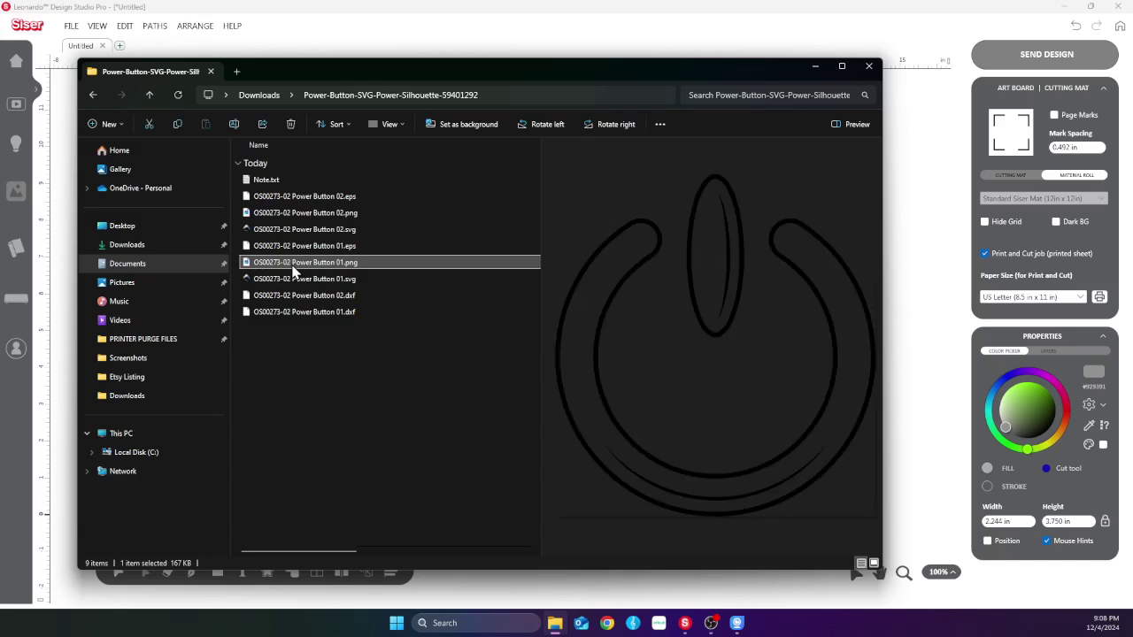
click(305, 213)
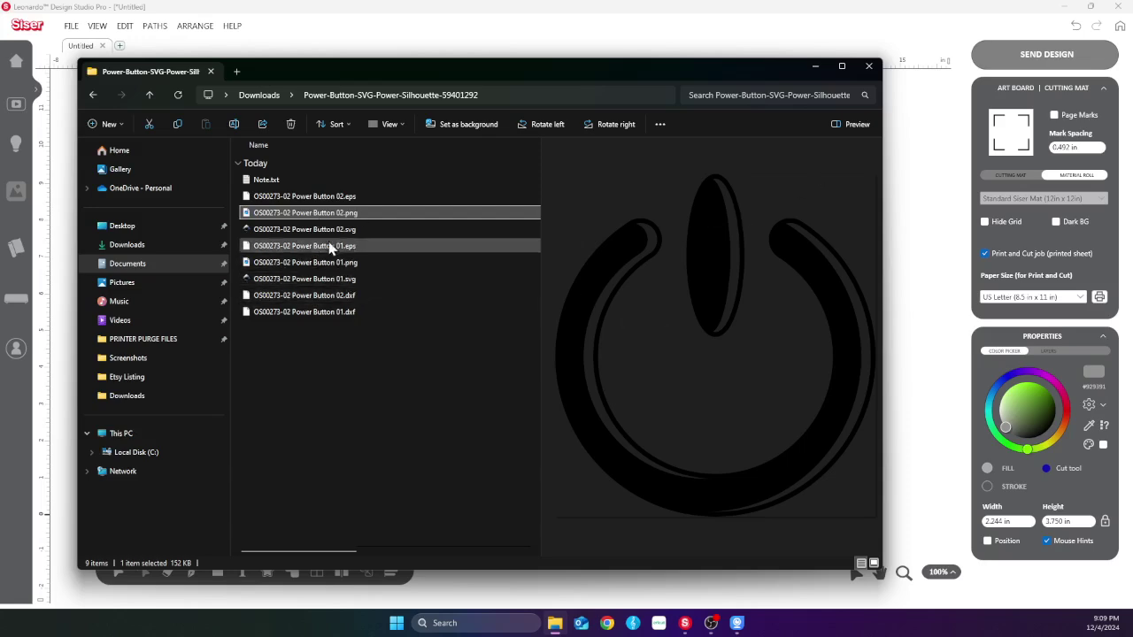
Bring OS00273-02 Power Button 02.png from the folder into the Siser design and import it for Print and Cut
drag(529, 68, 498, 359)
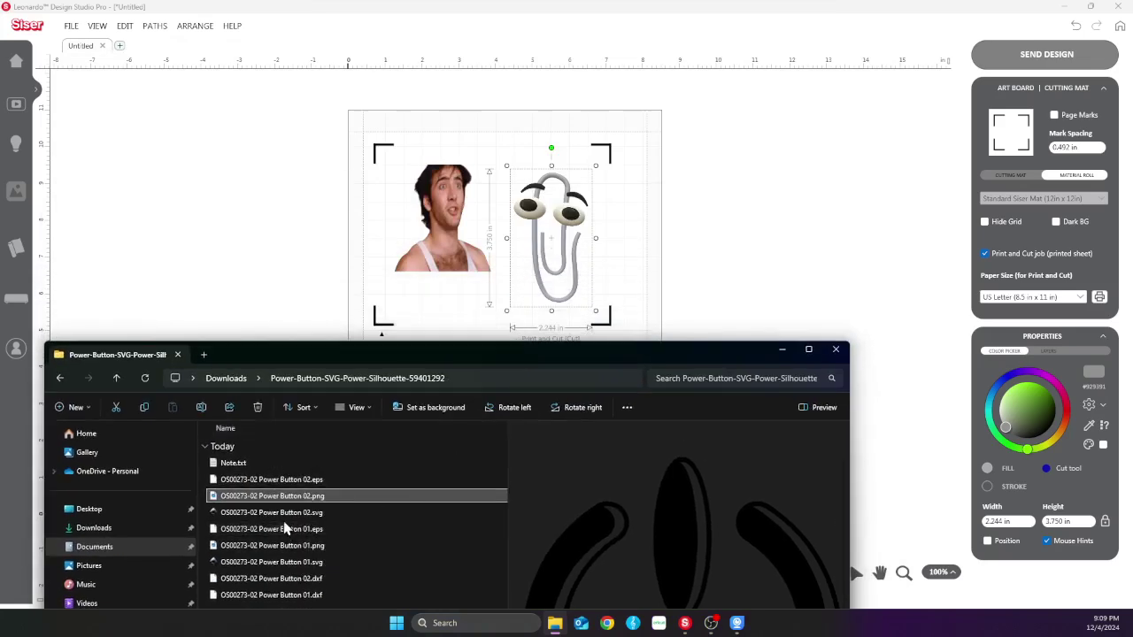
drag(354, 495, 448, 289)
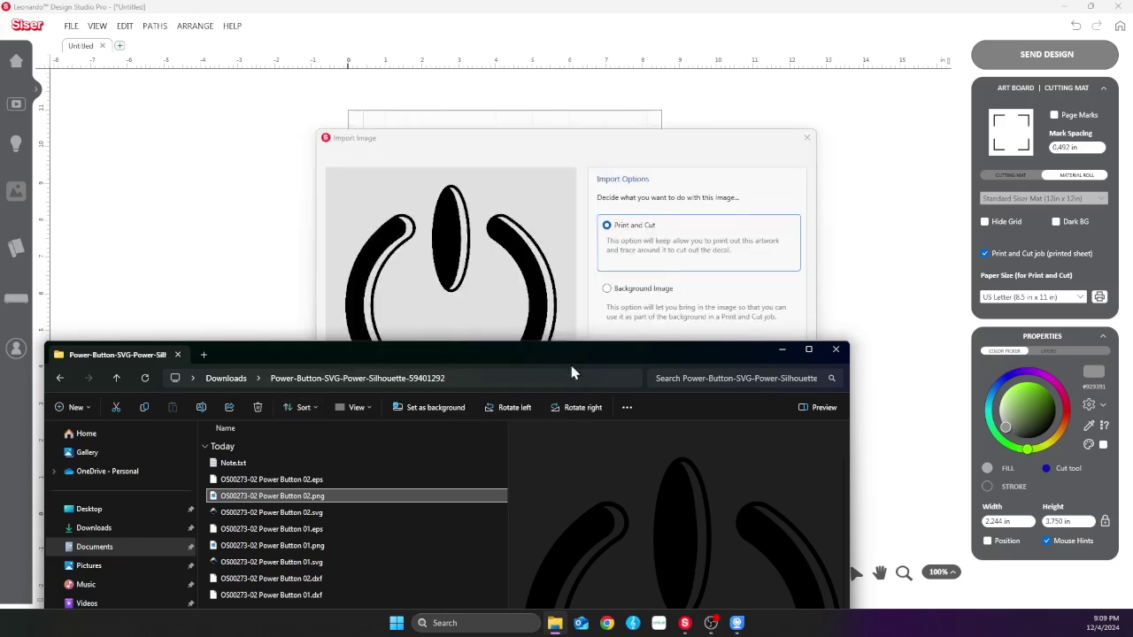
click(734, 312)
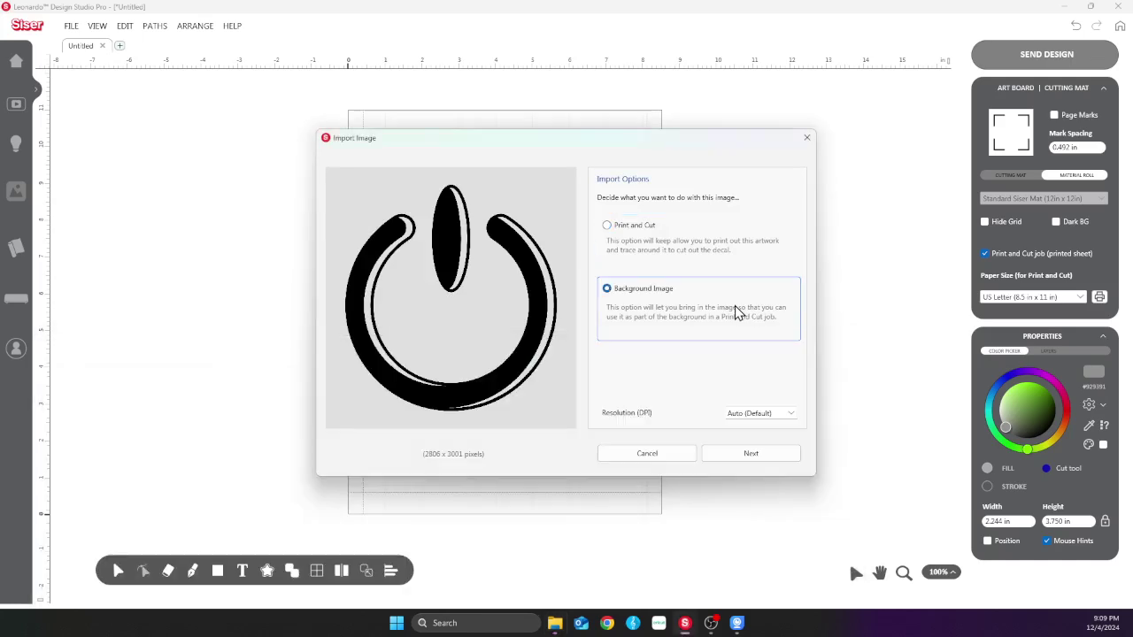
click(641, 241)
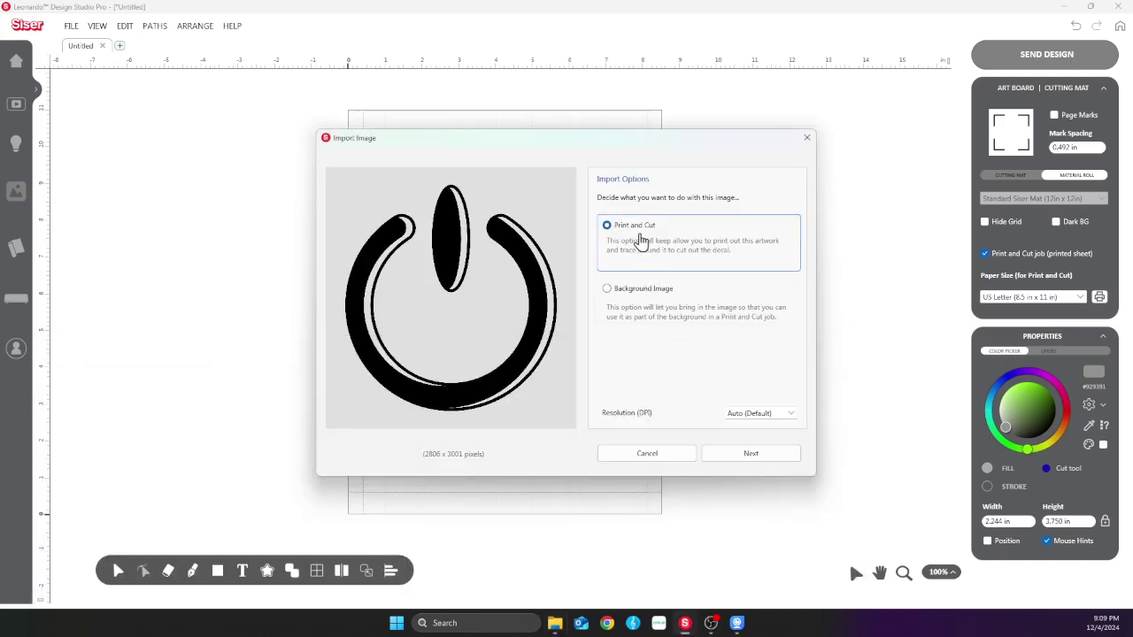
click(733, 455)
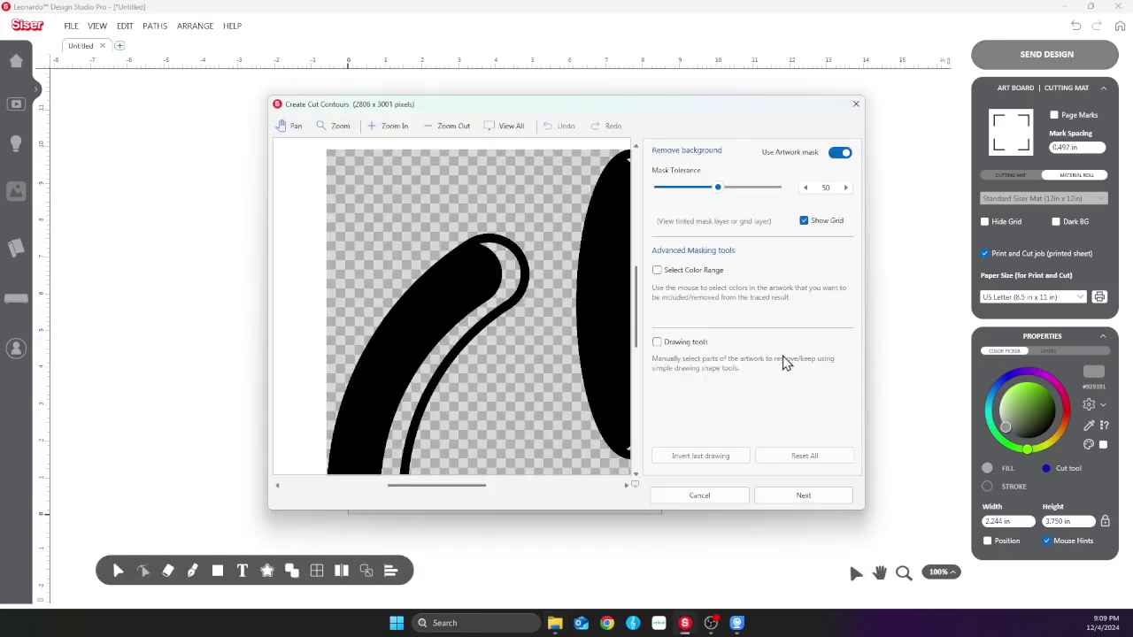
Check the whole power button against the transparency grid and start tracing its contours with the mask tolerance of 50
click(426, 125)
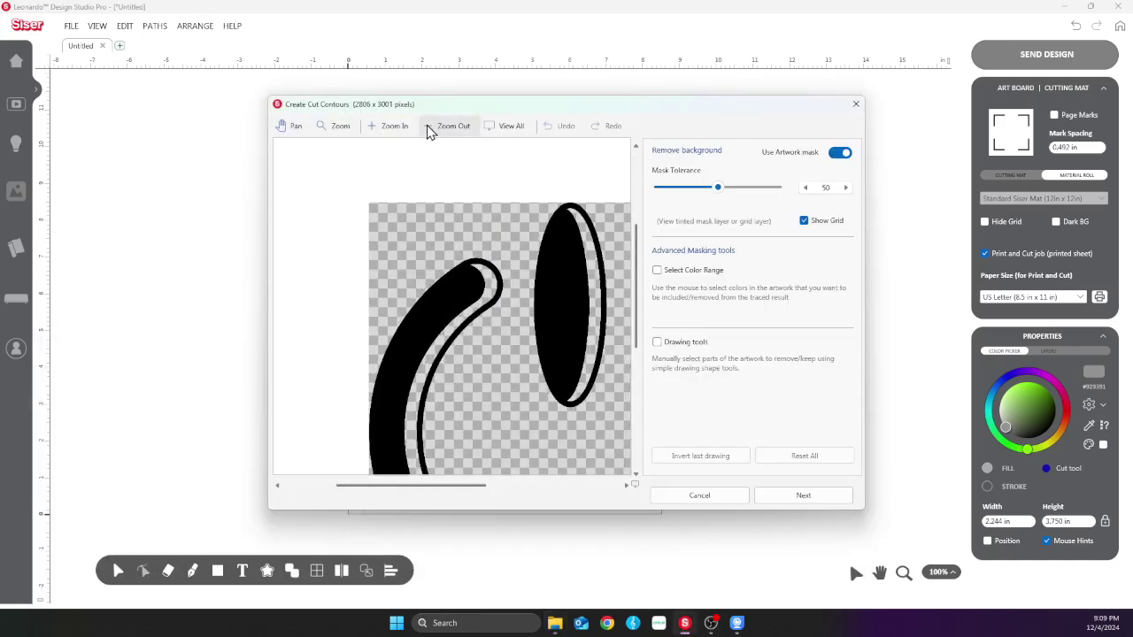
click(427, 125)
click(427, 125)
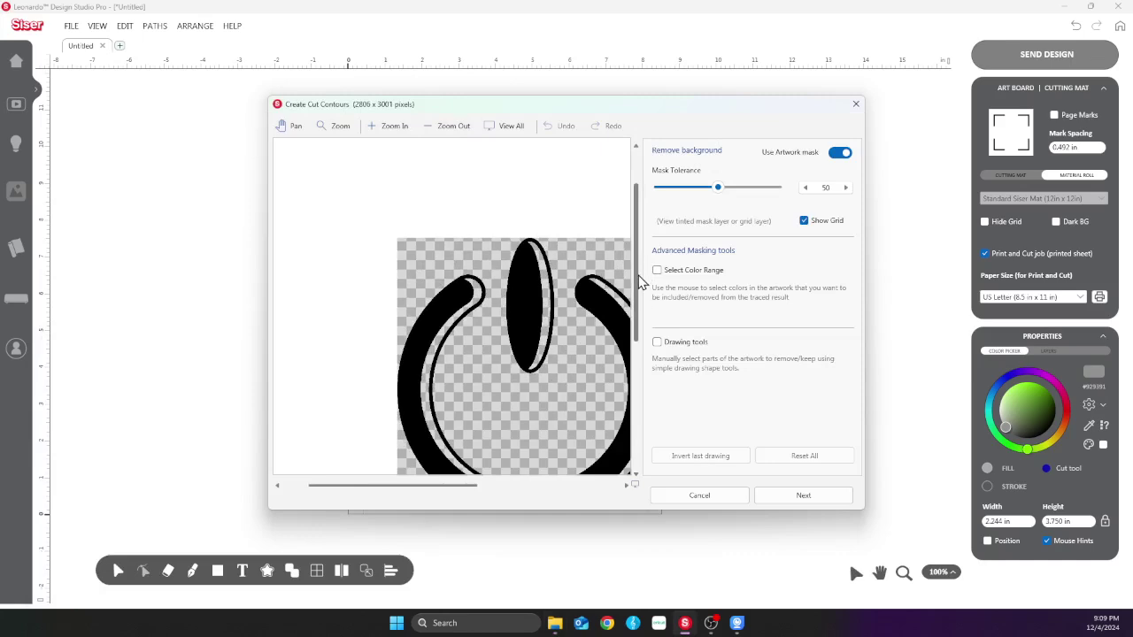
drag(643, 281, 644, 312)
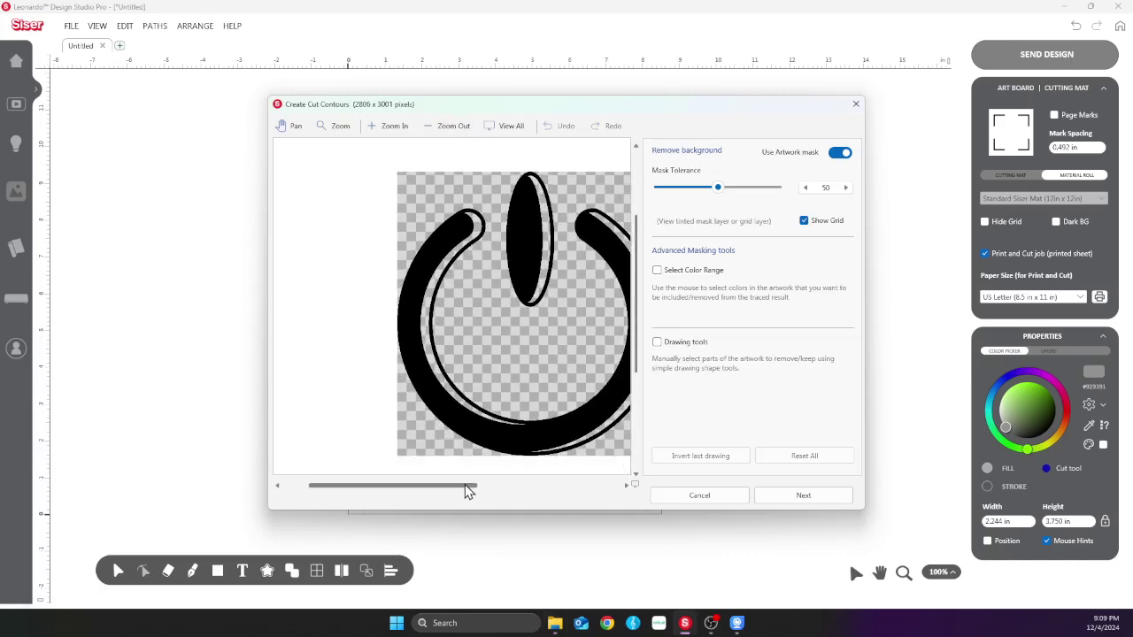
drag(468, 492, 498, 490)
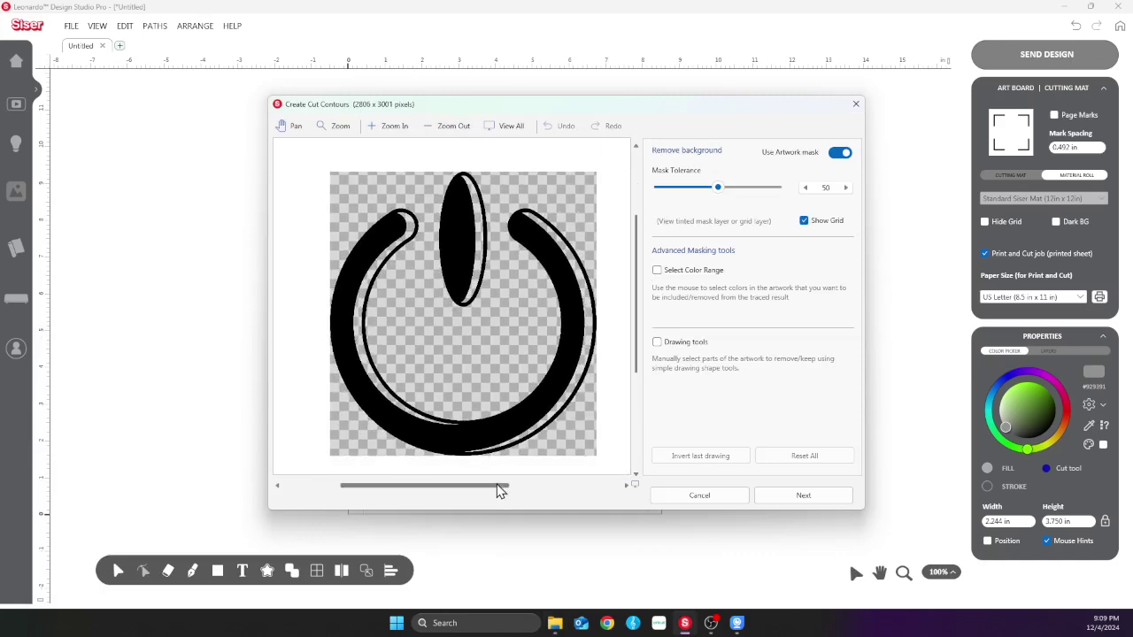
click(793, 498)
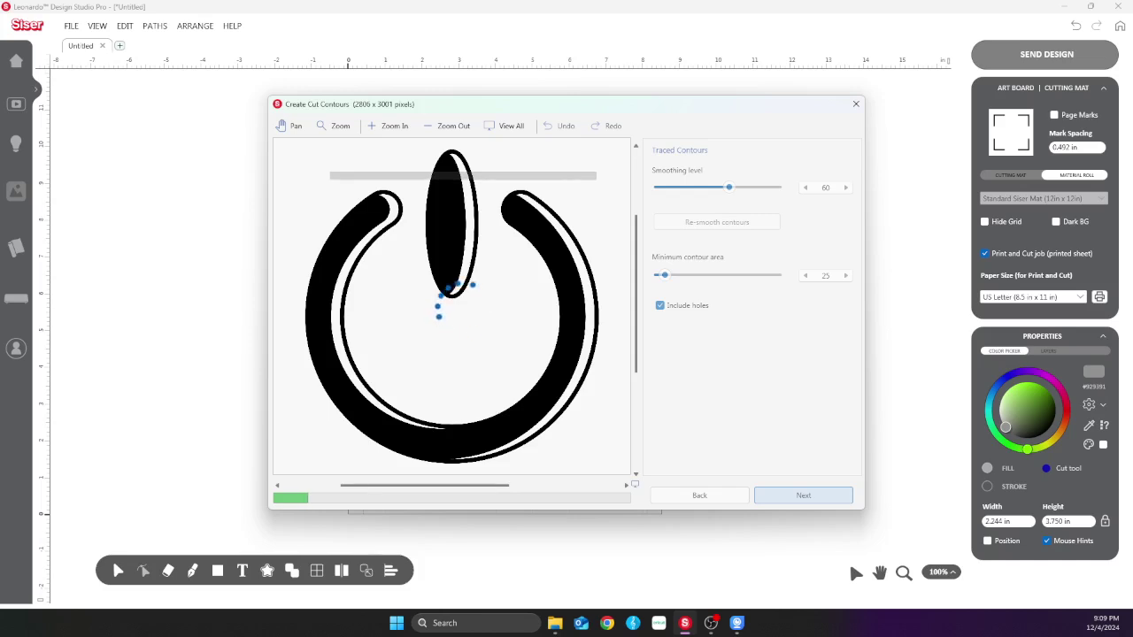
Return to File Explorer and open the Power-Button-Monogram-Power-Button-68445402 folder in Downloads
click(554, 624)
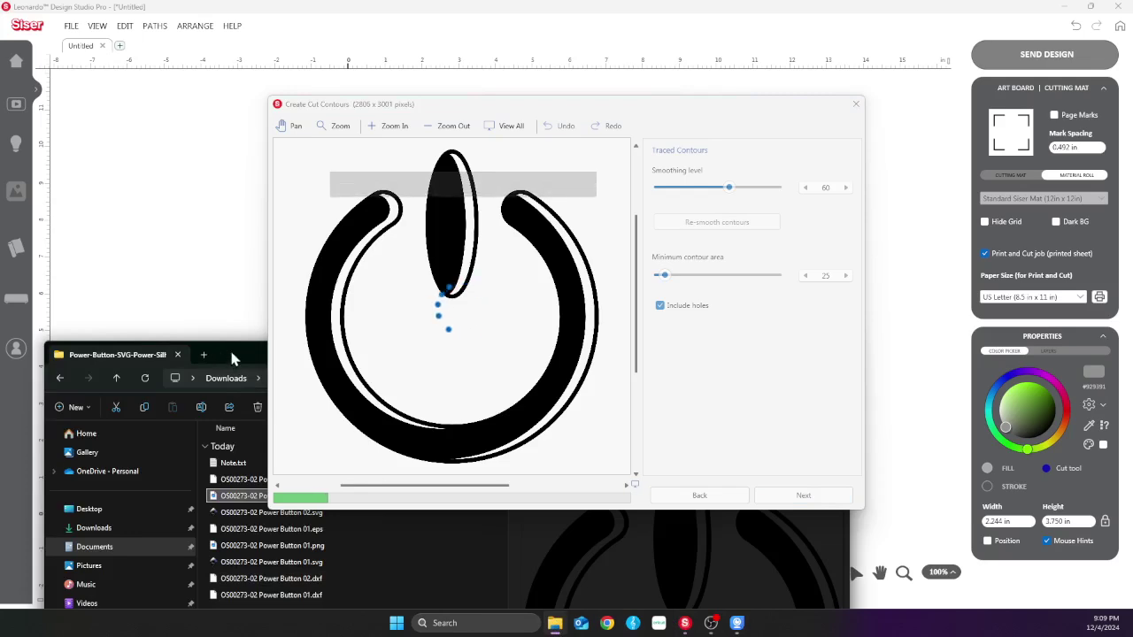
click(59, 377)
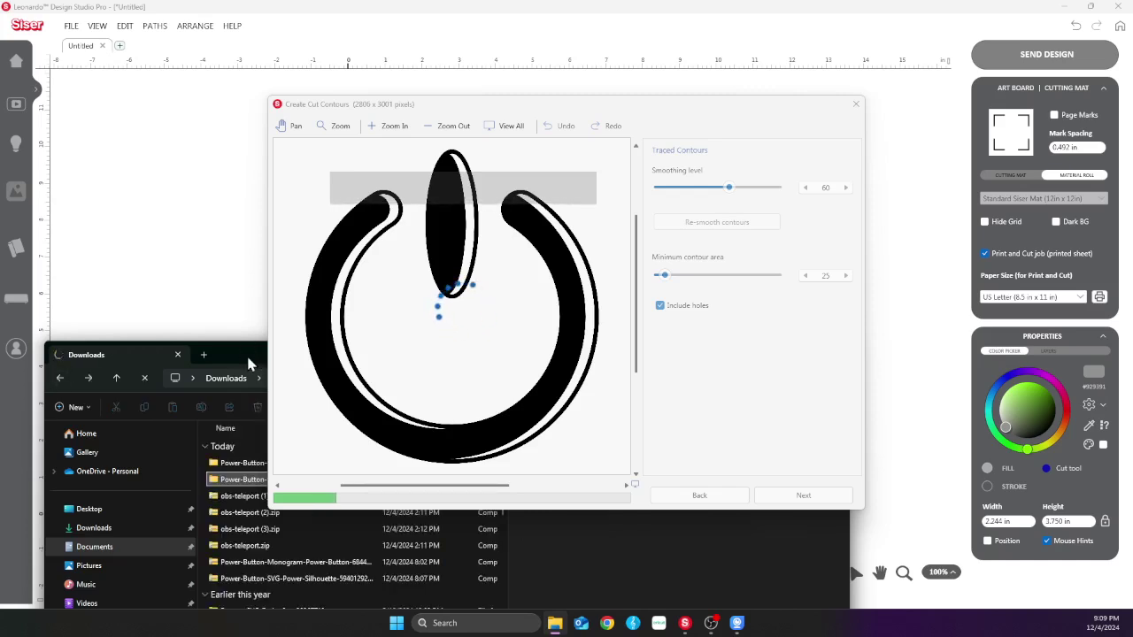
click(226, 466)
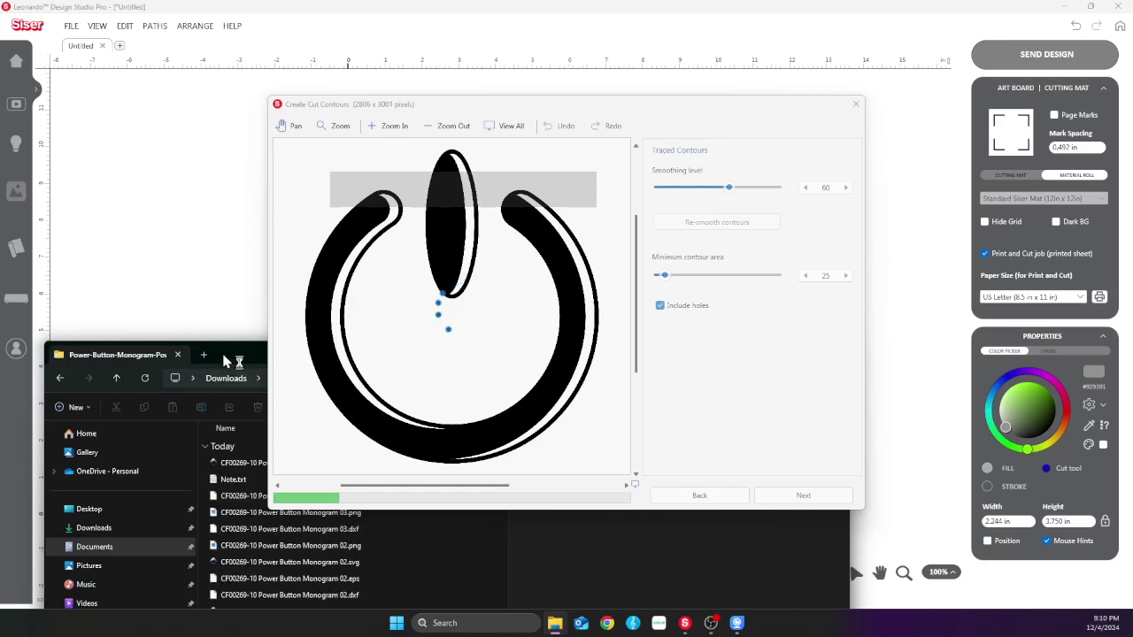
drag(230, 358, 129, 325)
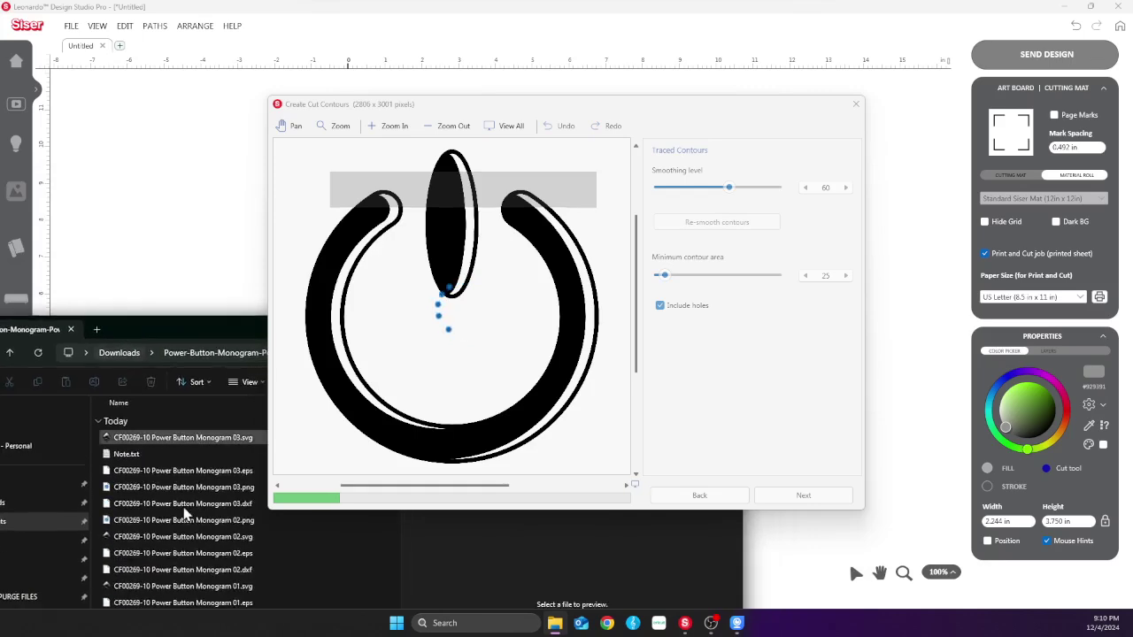
Preview the CF00269-10 Power Button Monogram 03, 02 and 01 PNG files to compare their designs
click(248, 490)
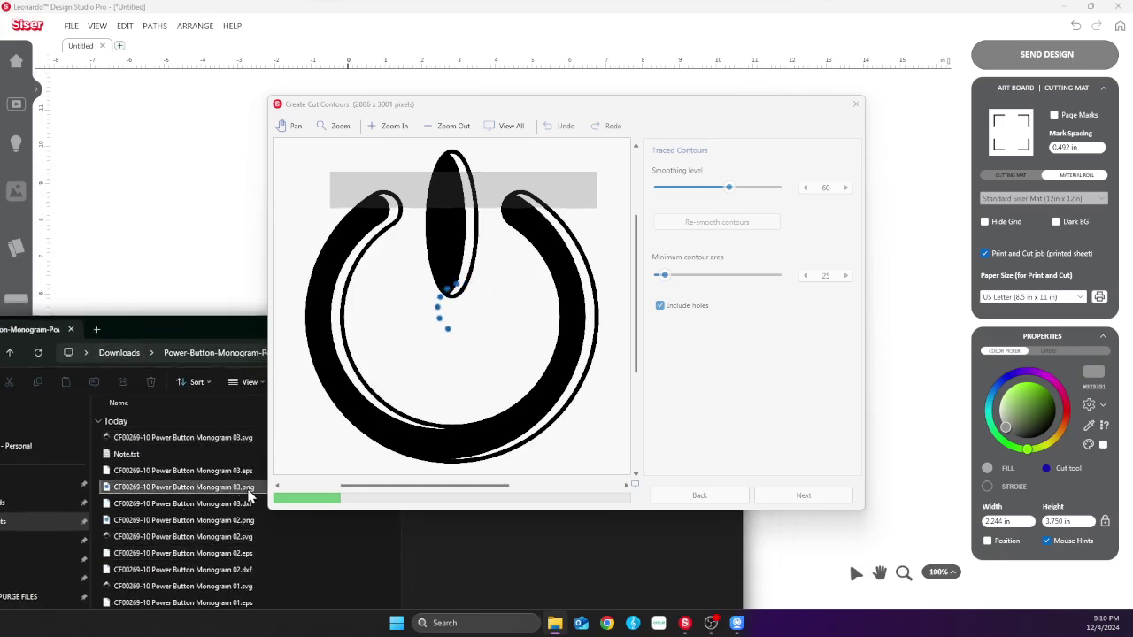
drag(246, 331, 238, 154)
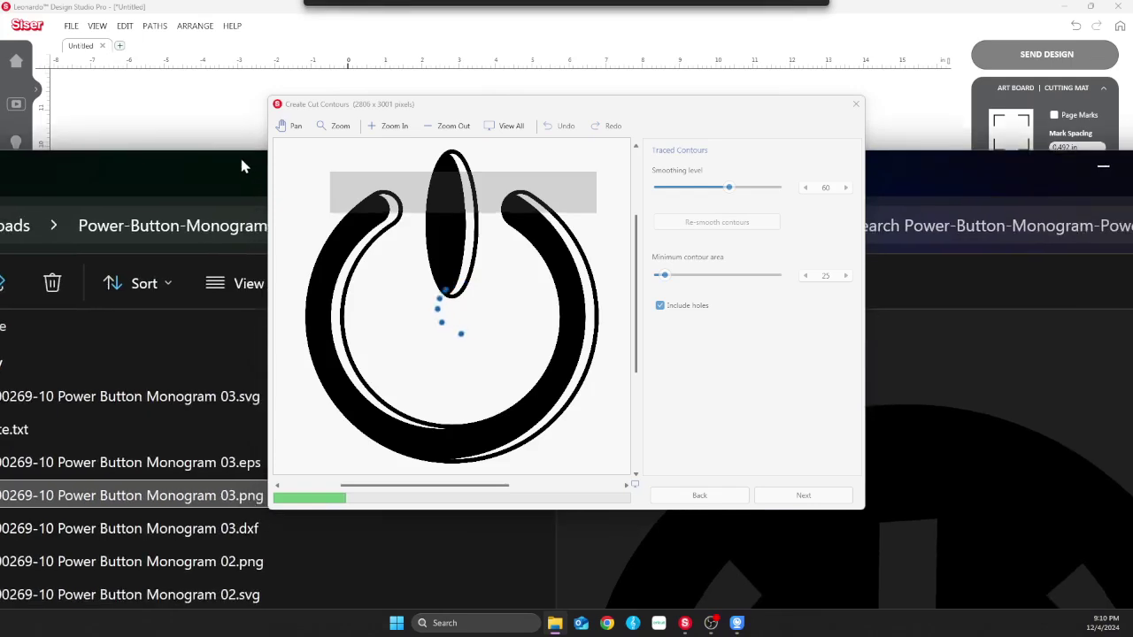
click(226, 566)
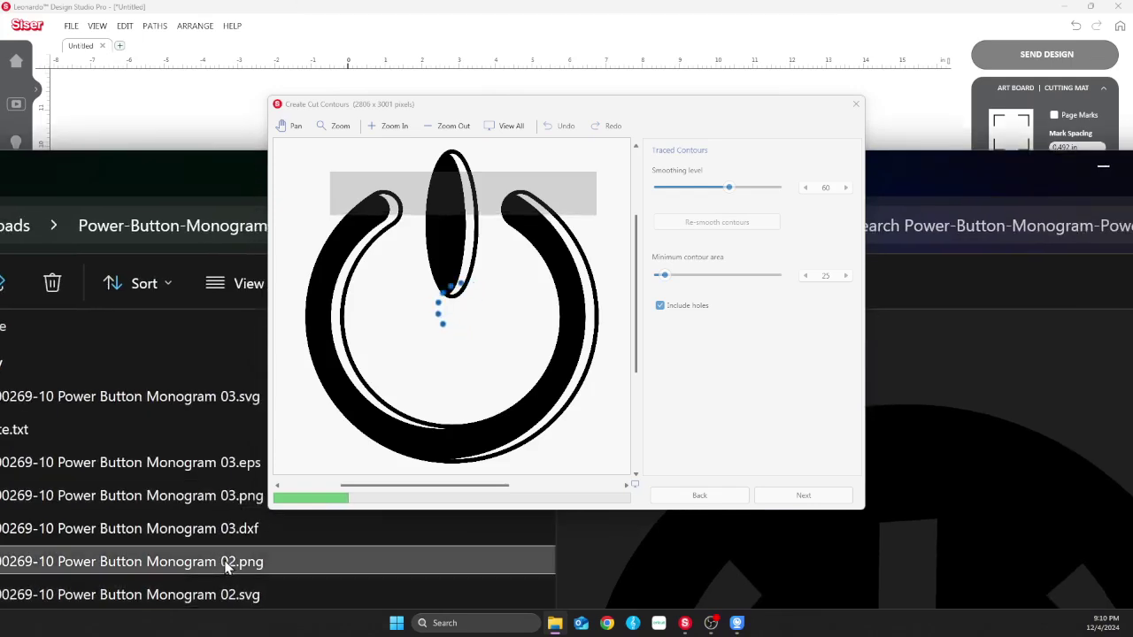
drag(186, 161, 294, 125)
drag(361, 62, 201, 221)
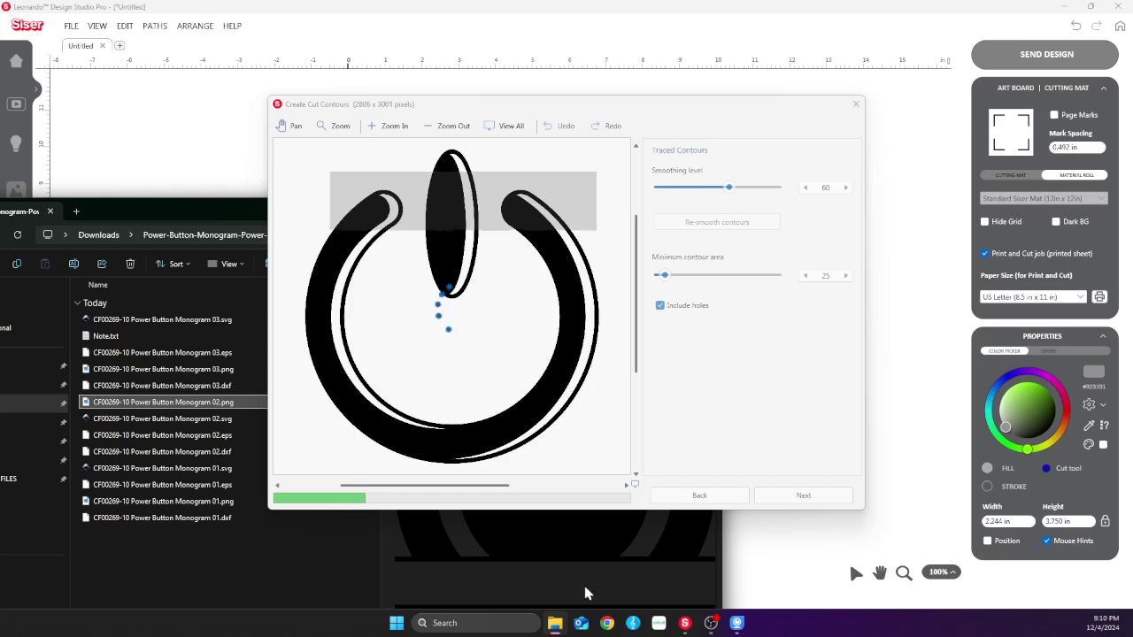
click(213, 503)
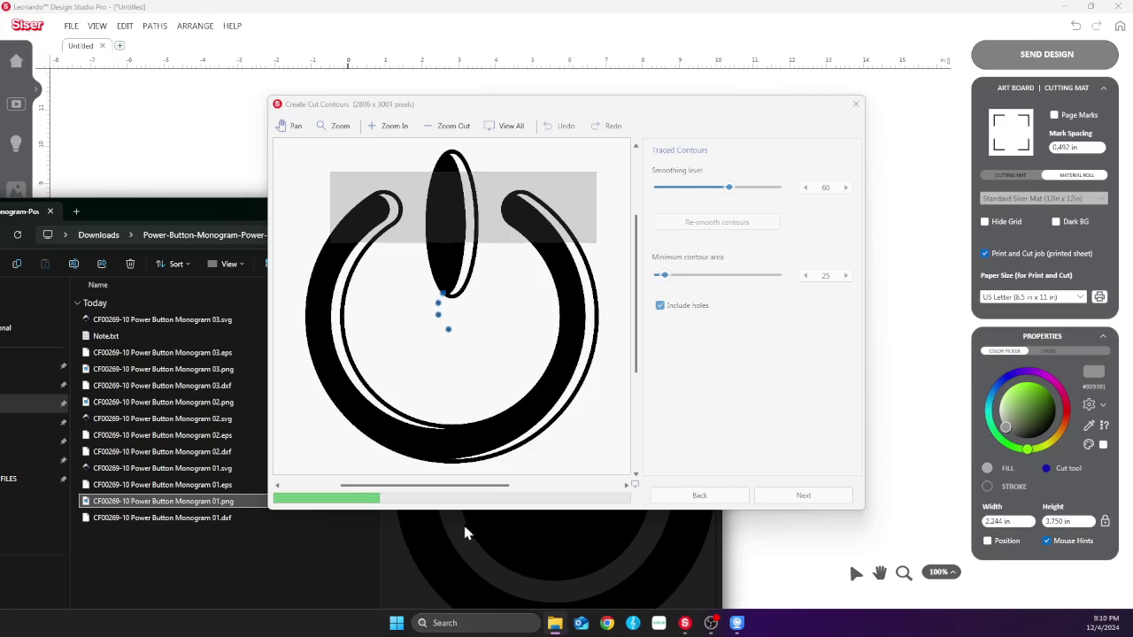
Move the Create Cut Contours dialog clear of the file browser and select CF00269-10 Power Button Monogram 02.png, keeping the page in view
drag(675, 105, 938, 19)
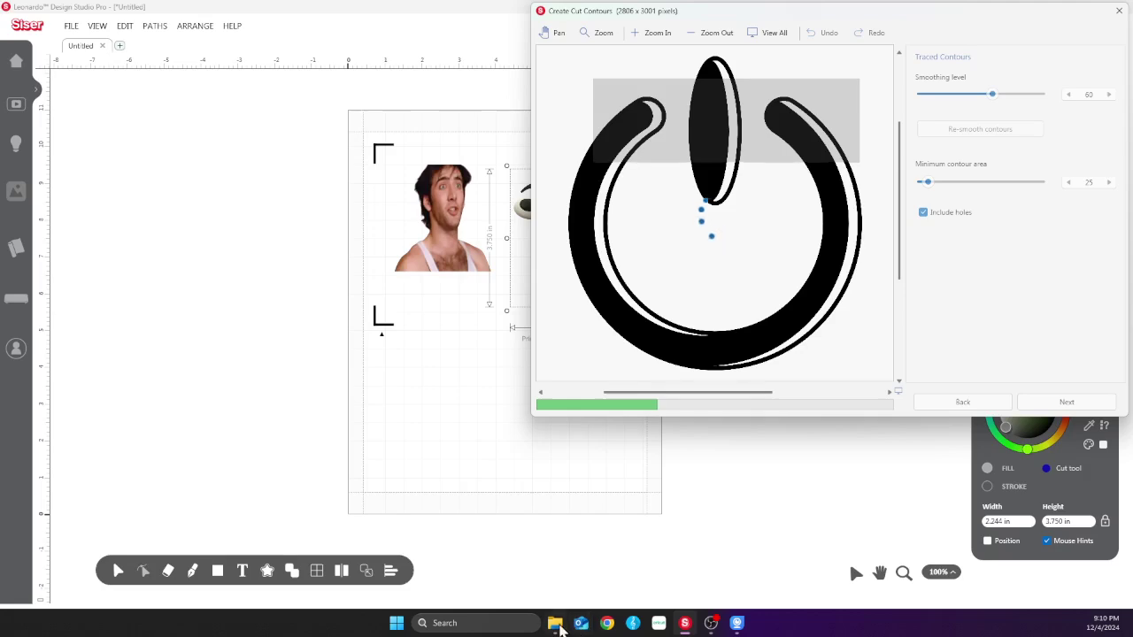
click(655, 624)
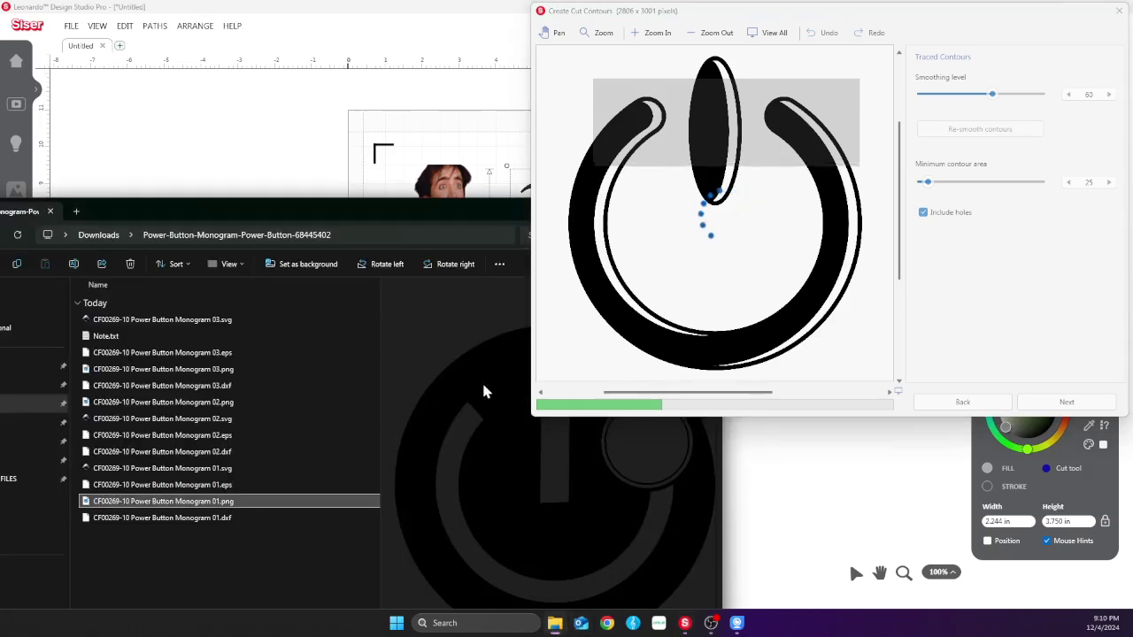
drag(473, 202, 405, 219)
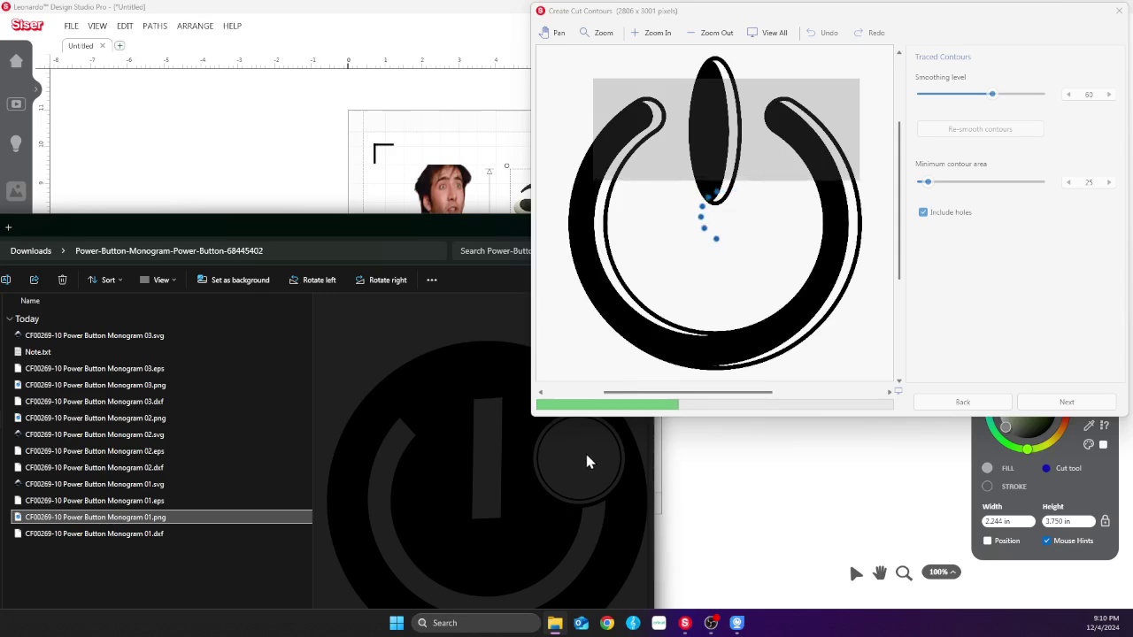
click(137, 421)
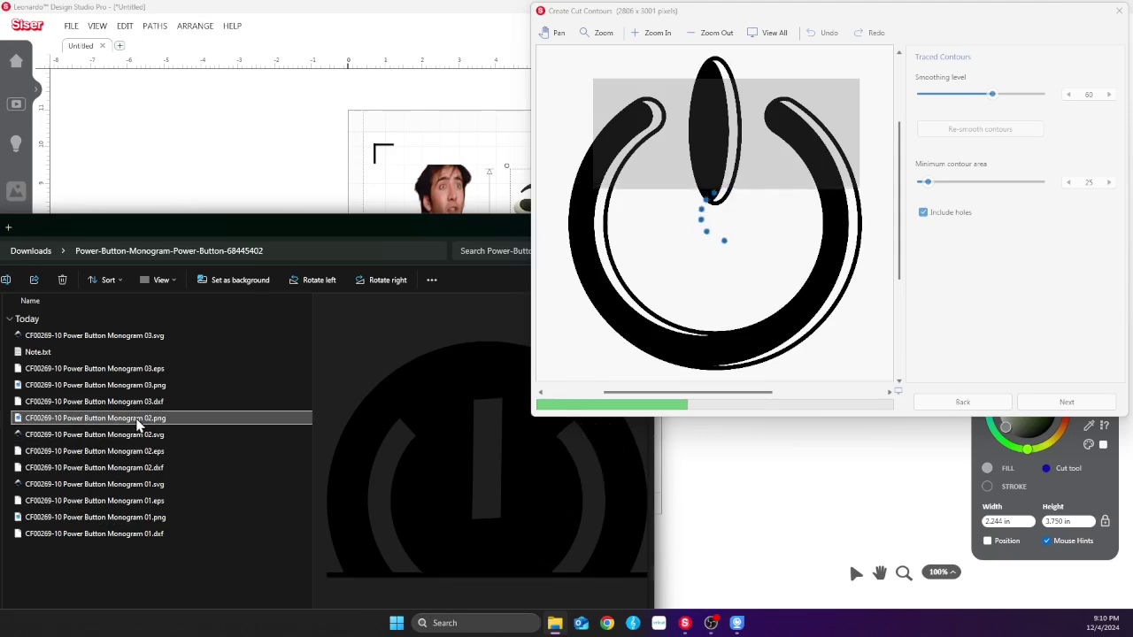
drag(345, 235, 329, 313)
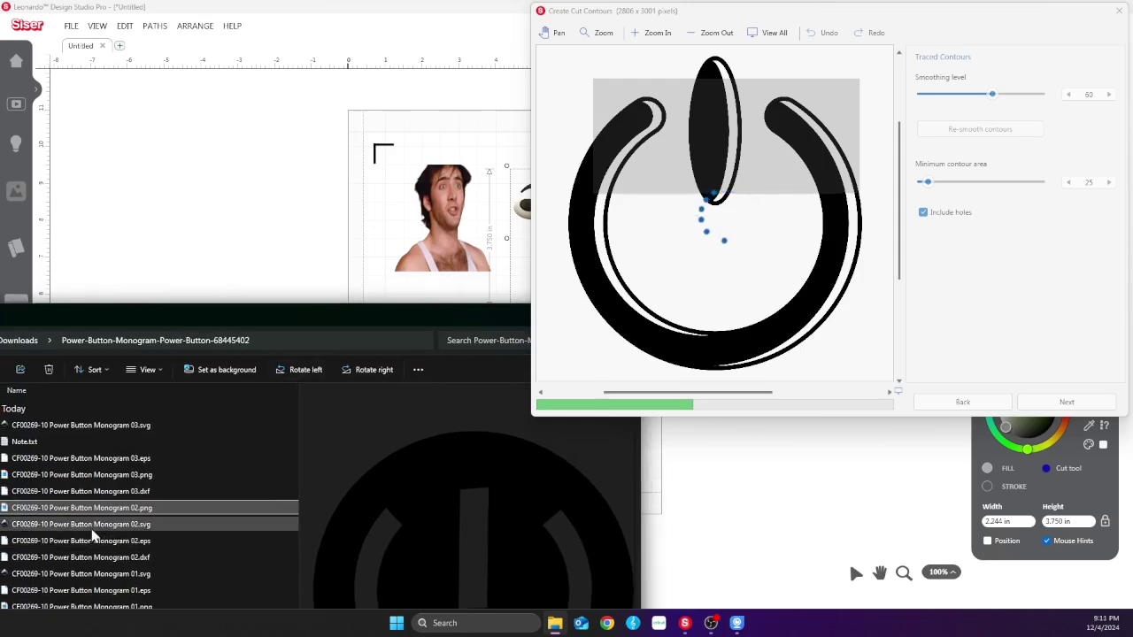
Put the file browser out of view and move the Create Cut Contours dialog to the middle of the workspace
drag(371, 295, 139, 516)
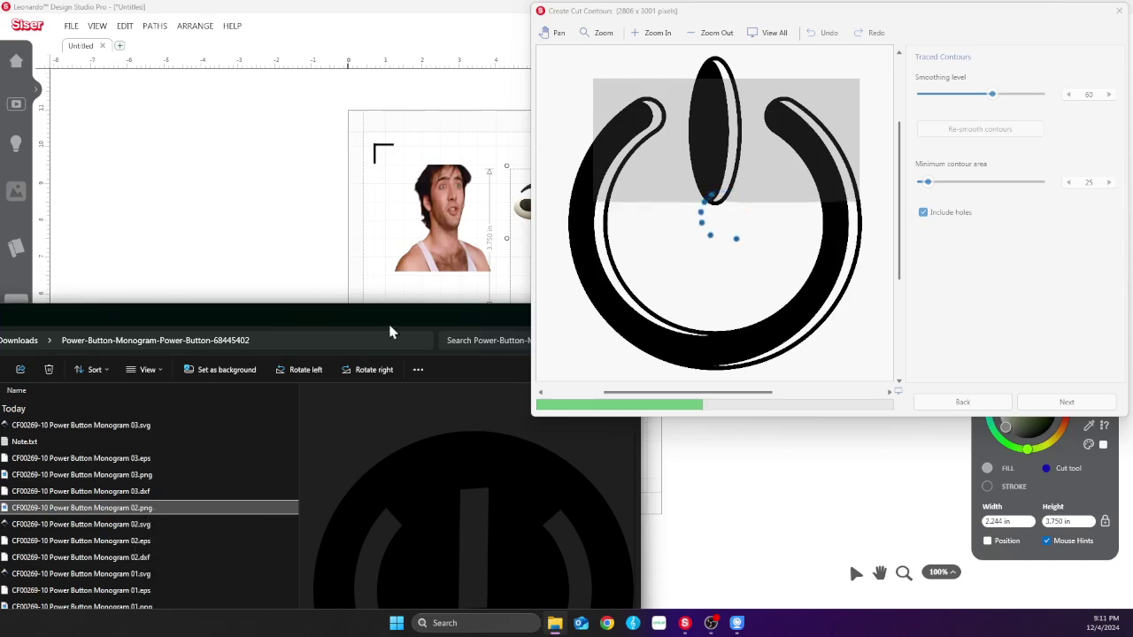
drag(397, 316, 5, 292)
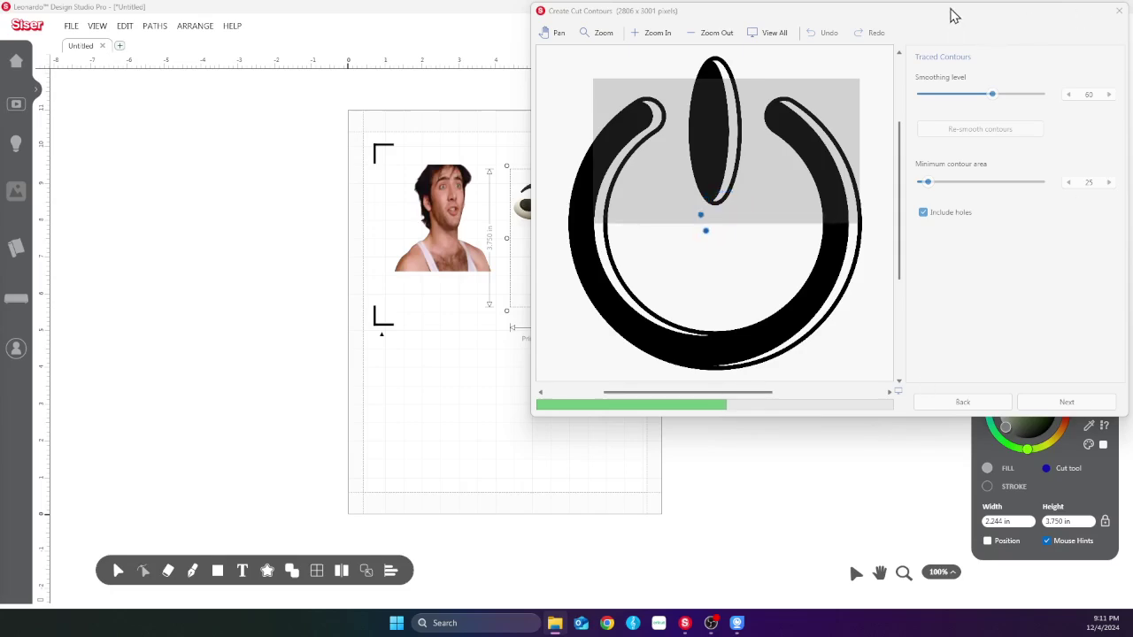
drag(952, 15, 720, 74)
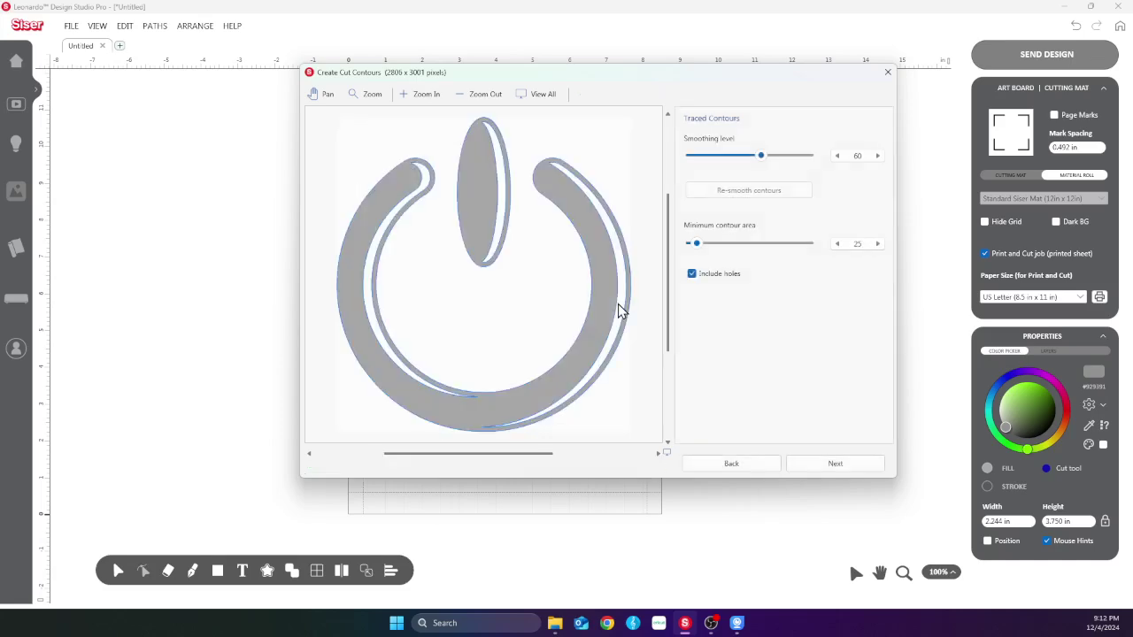
Finish the power button's cut contours with an offset of 50 and no holes, and move the graphic off the page beside the artboard
click(843, 465)
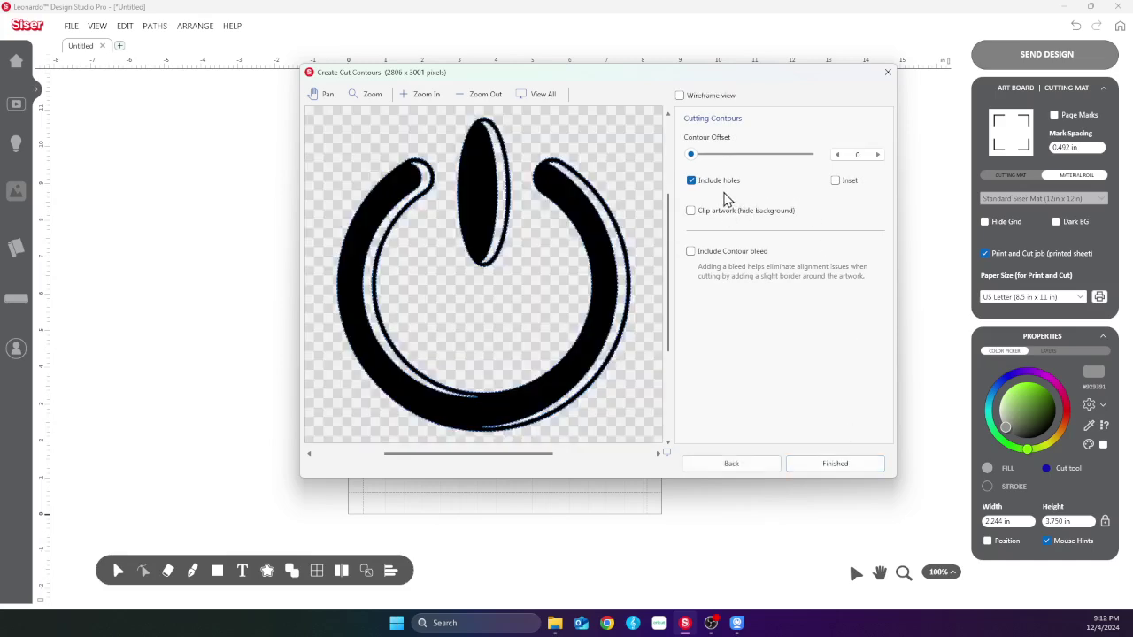
drag(695, 154, 816, 157)
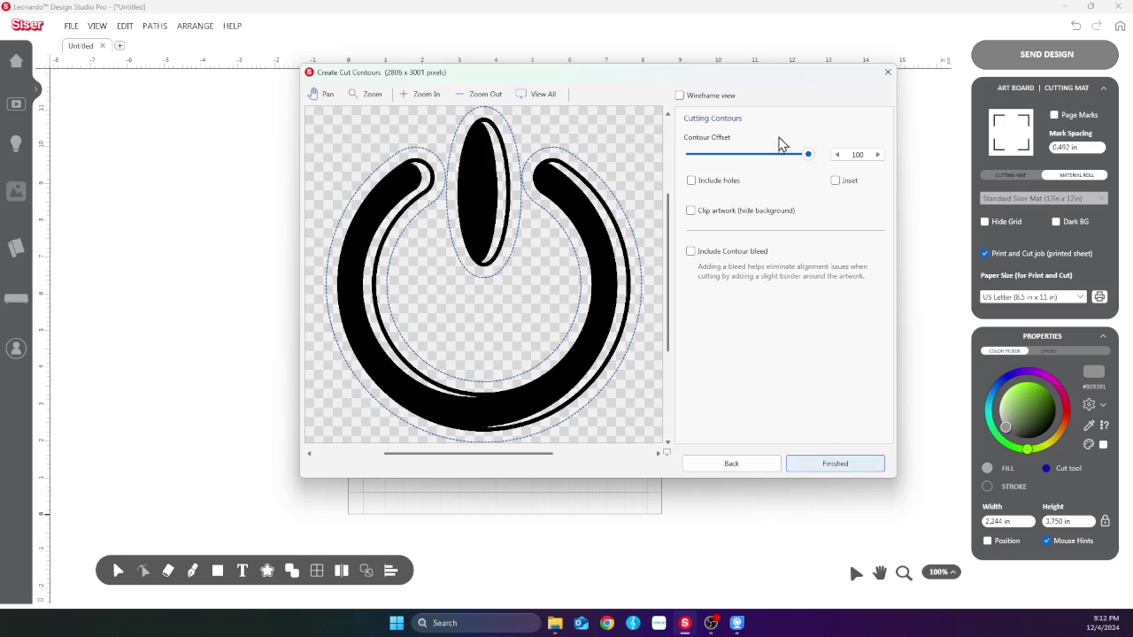
click(834, 155)
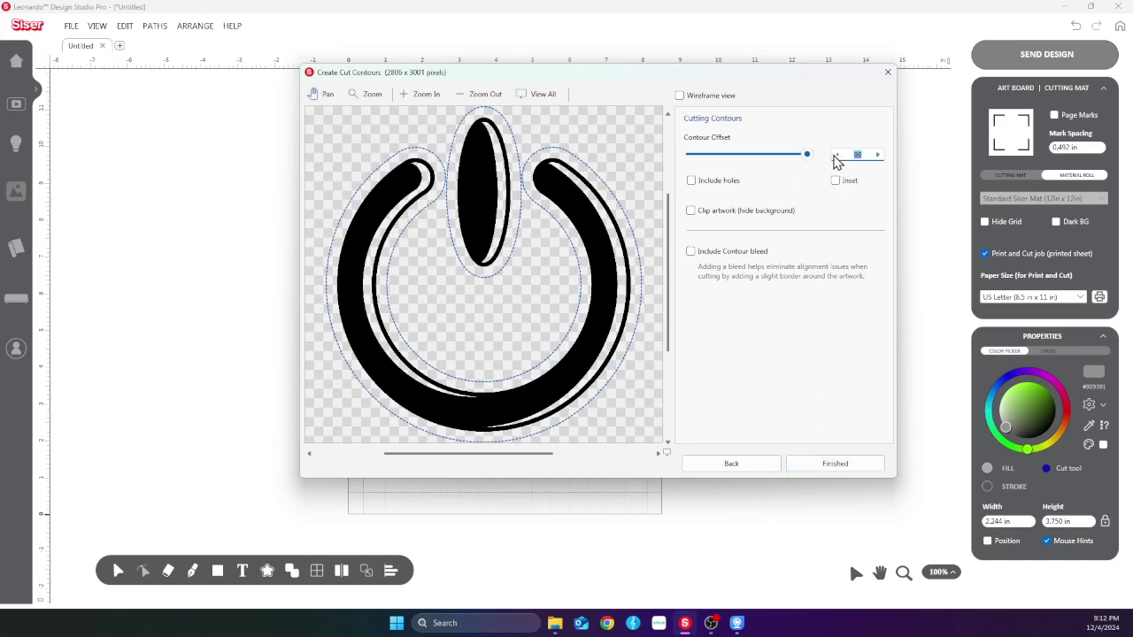
click(835, 155)
click(835, 155)
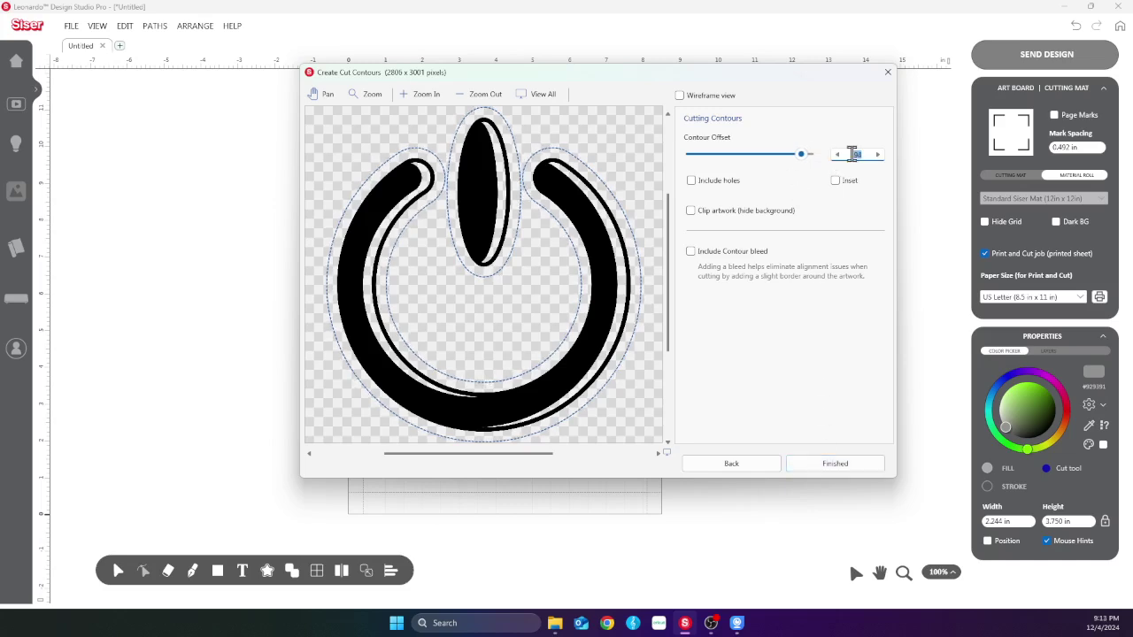
text(50)
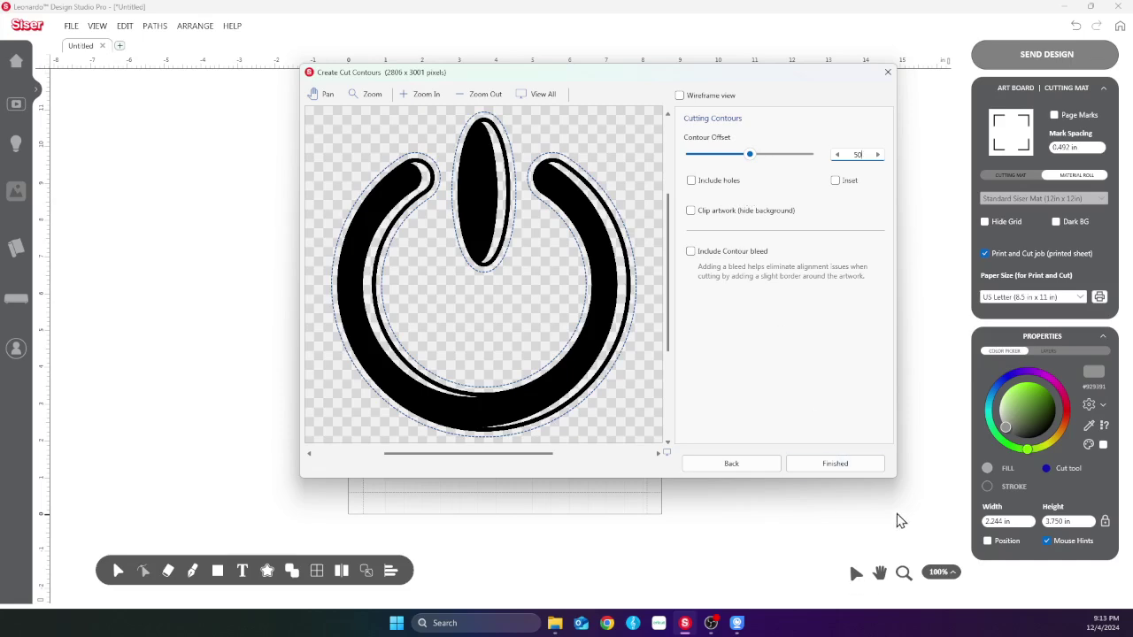
click(854, 463)
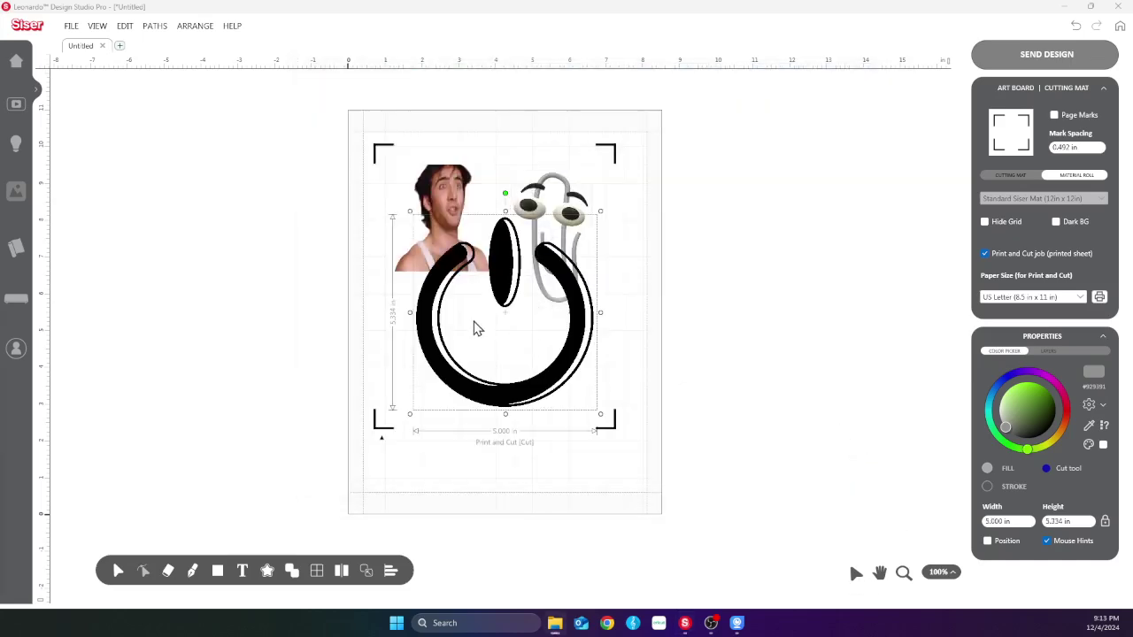
click(580, 340)
drag(577, 354, 858, 243)
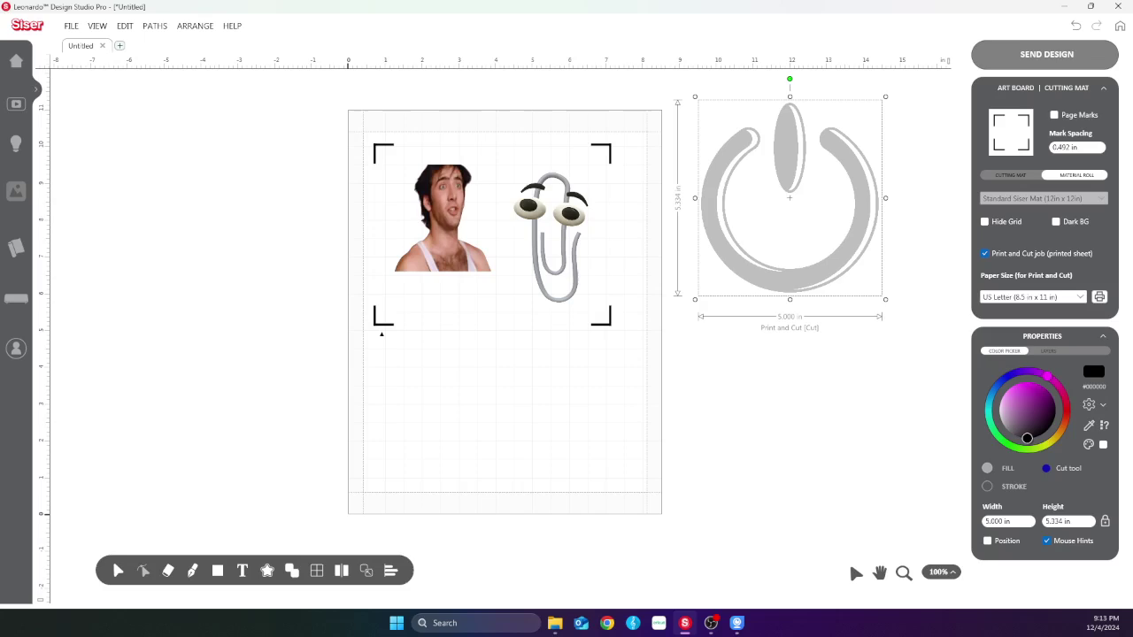
Import CF00269-10 Power Button Monogram 02.png as a Print and Cut image and trace its contours with mask tolerance 50 and smoothing 60
drag(421, 348, 488, 399)
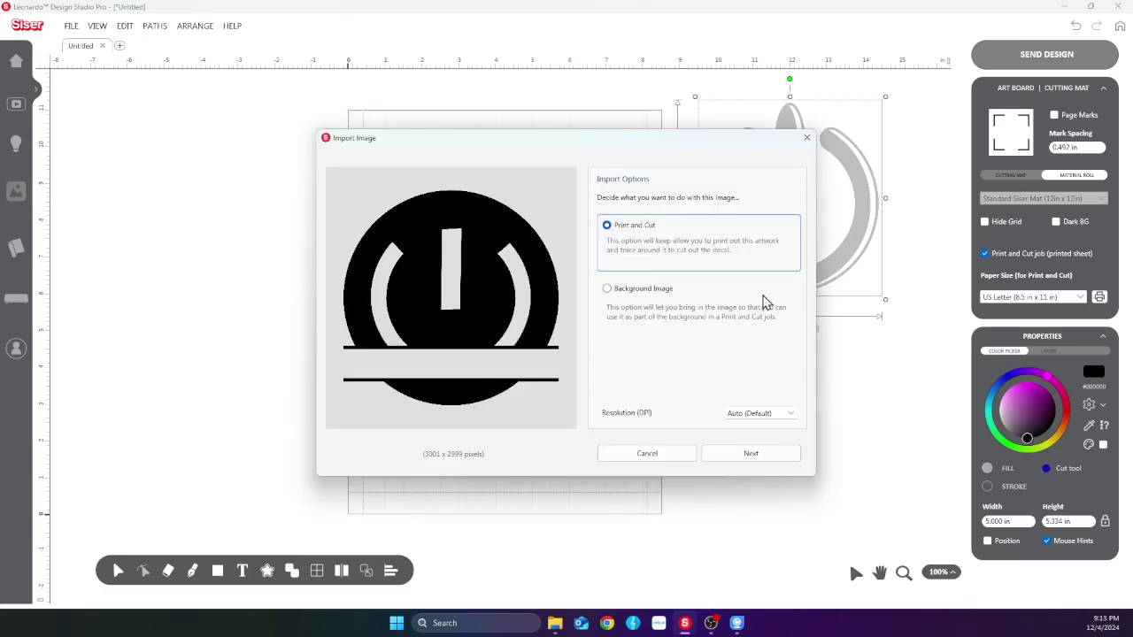
click(736, 457)
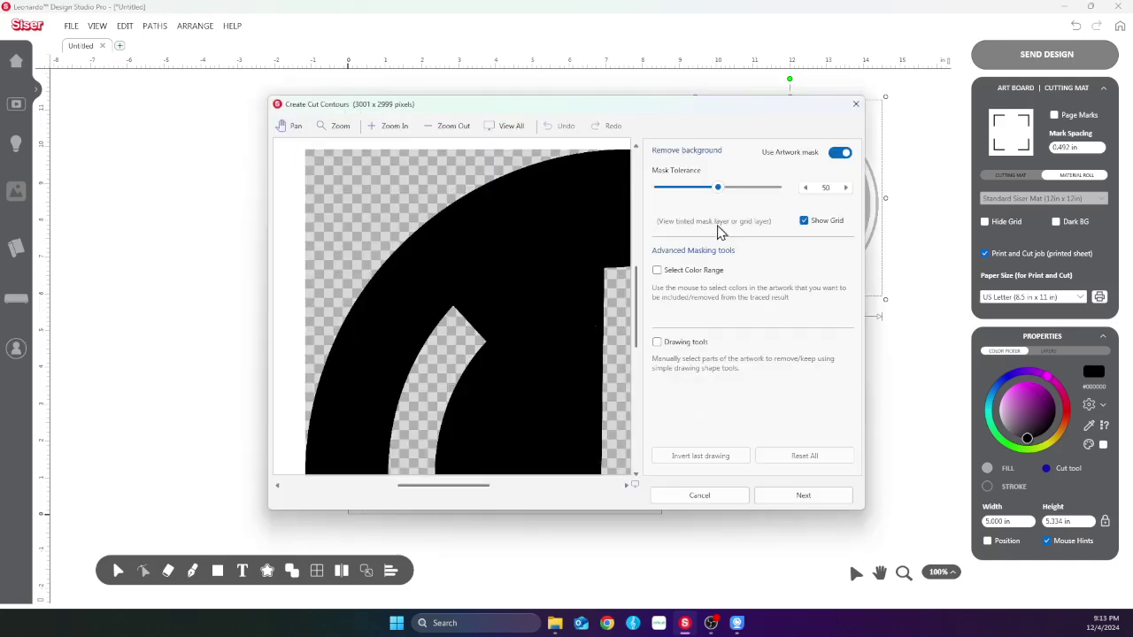
click(810, 499)
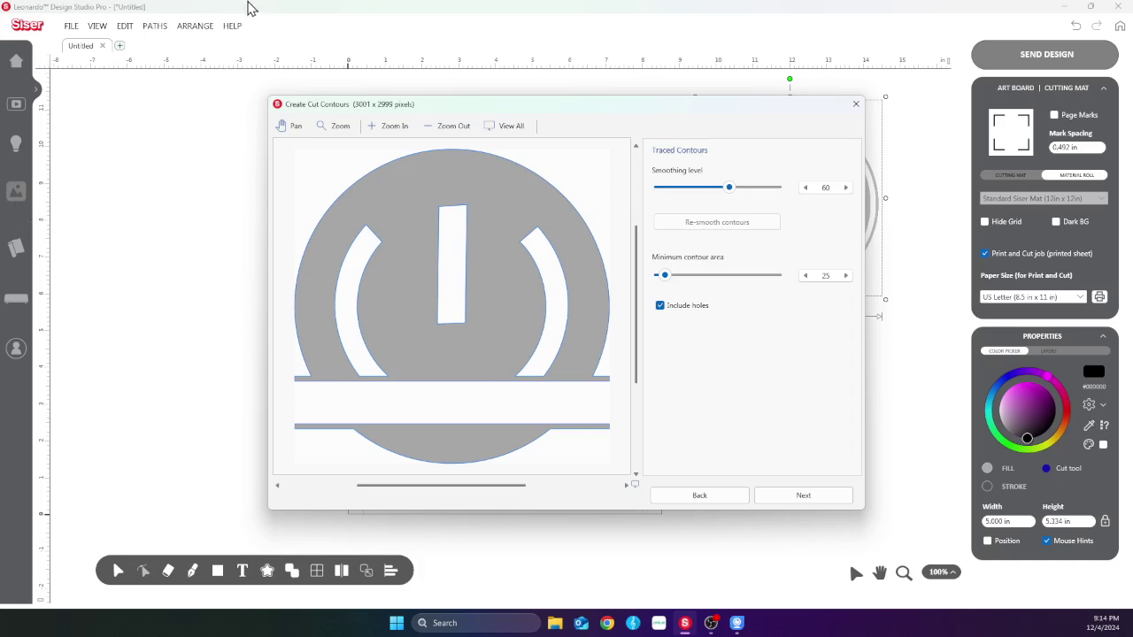
click(660, 307)
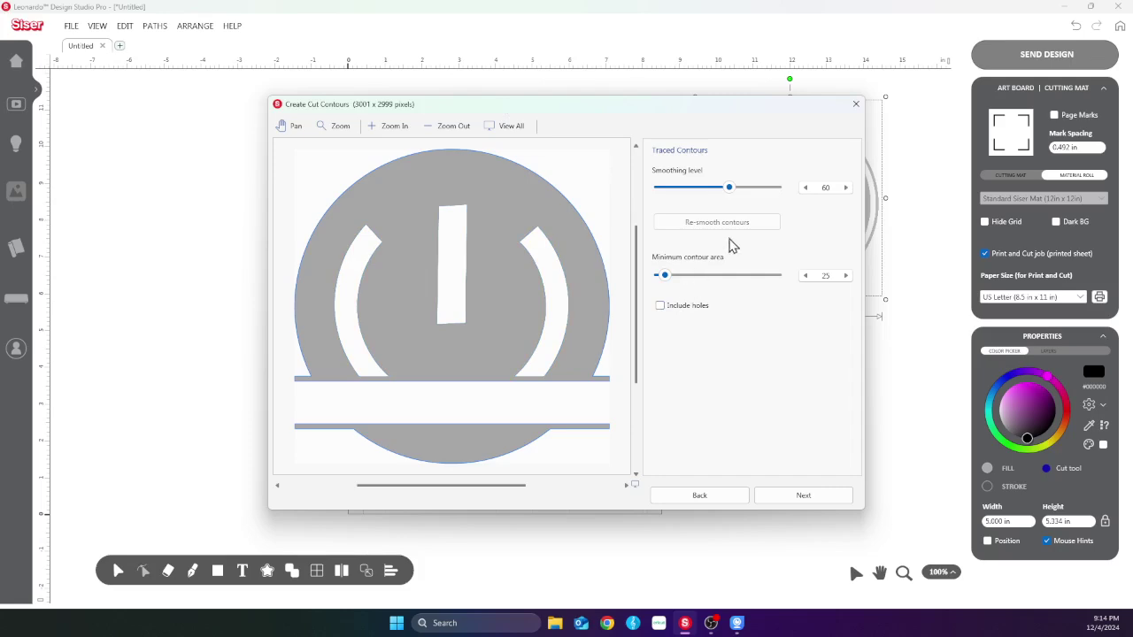
click(660, 306)
click(811, 499)
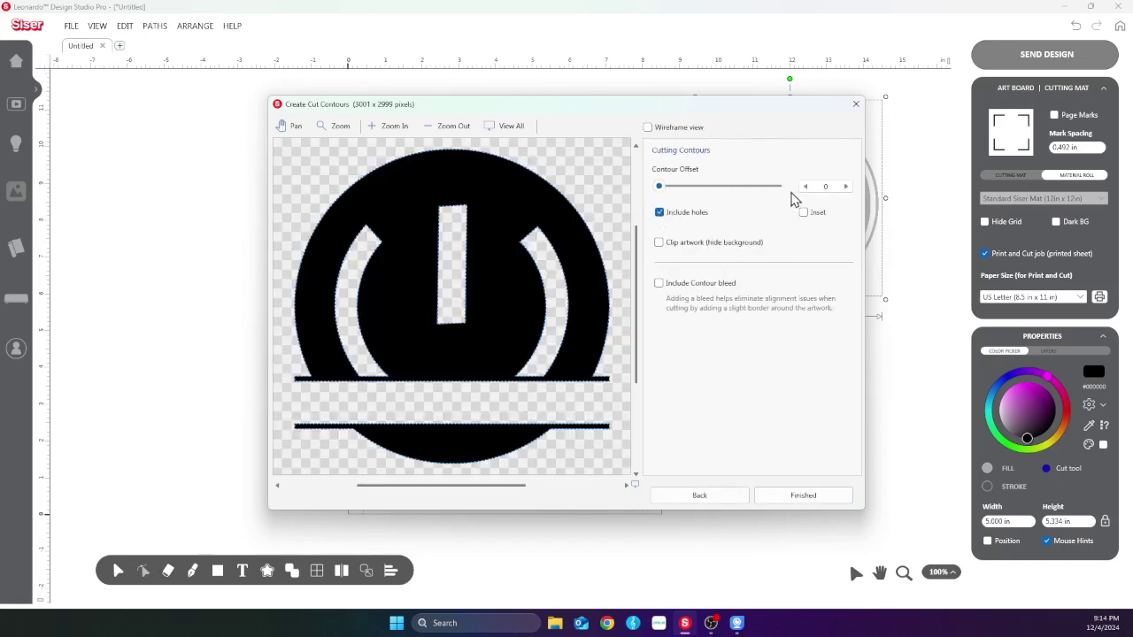
Exclude holes from the monogram's cutting contours, set the contour offset to 50 and finish
click(659, 213)
double_click(818, 186)
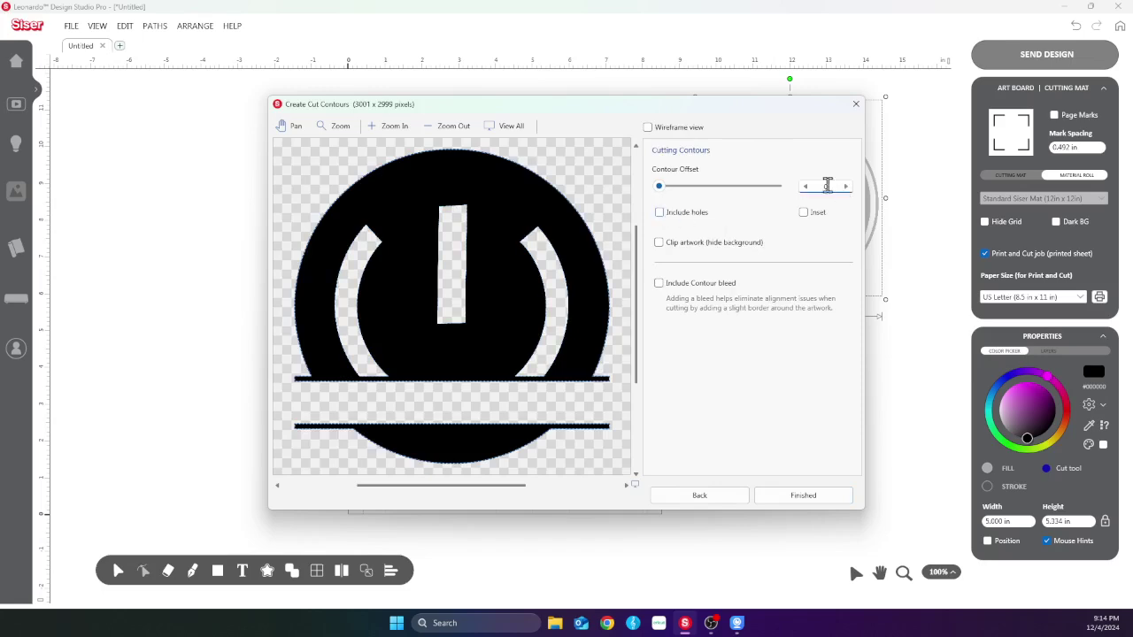
text(50)
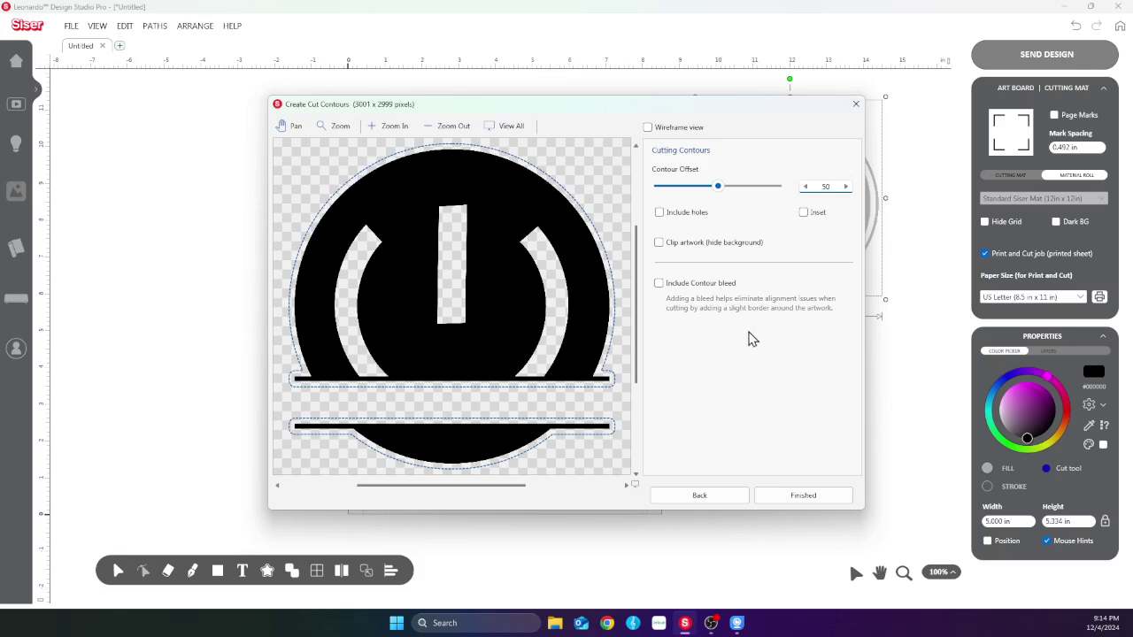
click(799, 501)
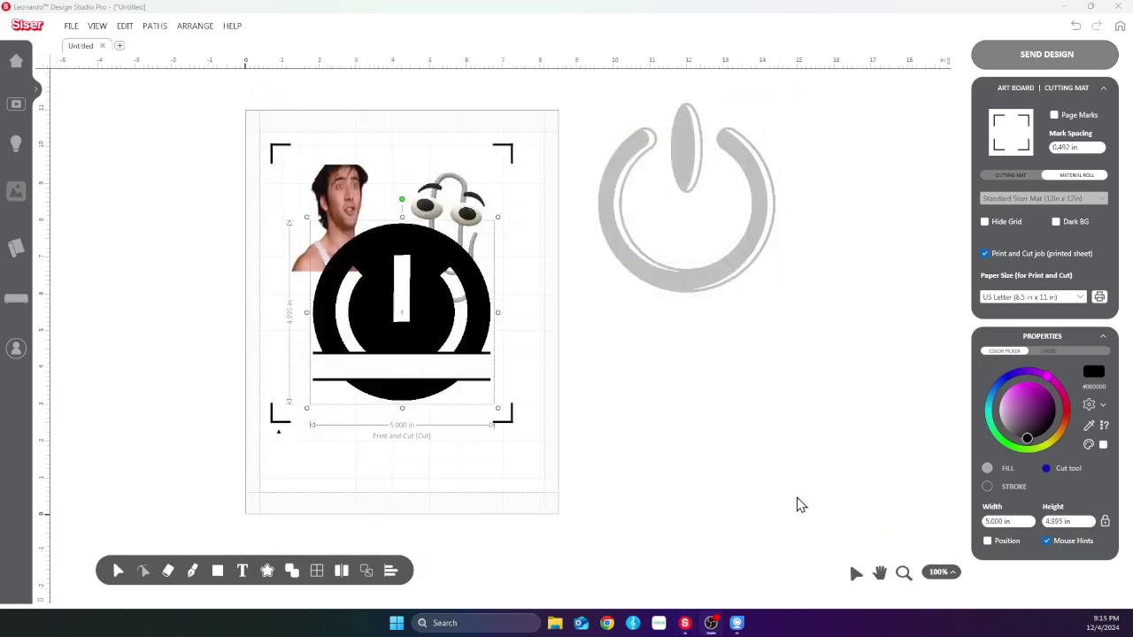
Shrink the monogram to about 3.2 in wide and place it below the man and the paperclip
drag(429, 360, 436, 430)
drag(504, 477, 451, 426)
drag(379, 348, 383, 376)
drag(455, 450, 440, 437)
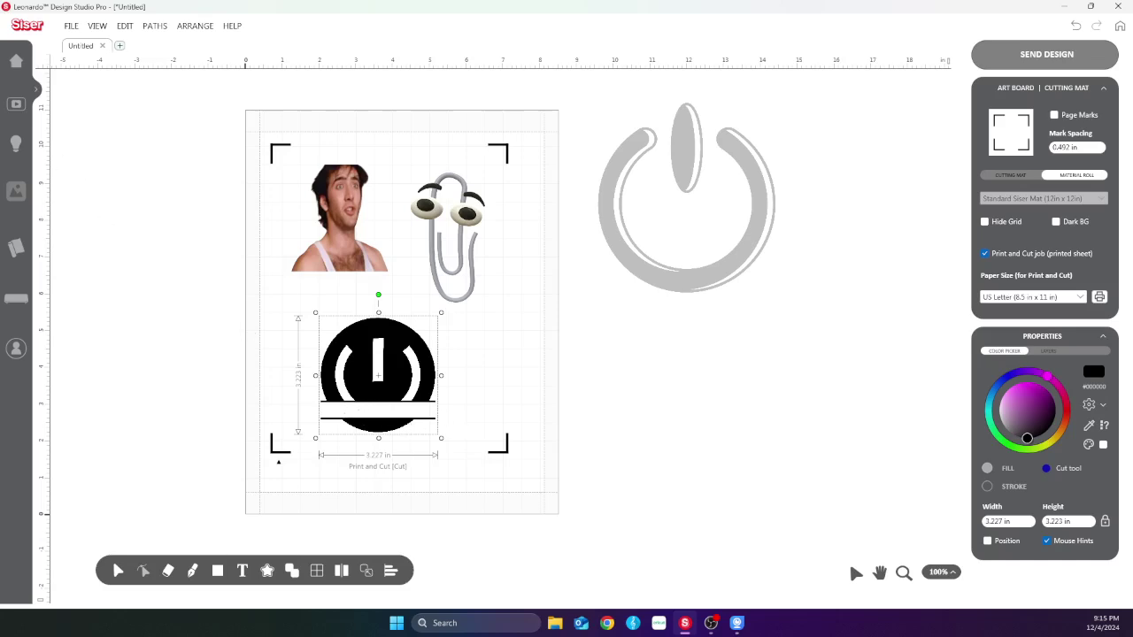
Start a text object and enter "Have you tried" with "turning it OFF and ON again?" on a second line
click(242, 571)
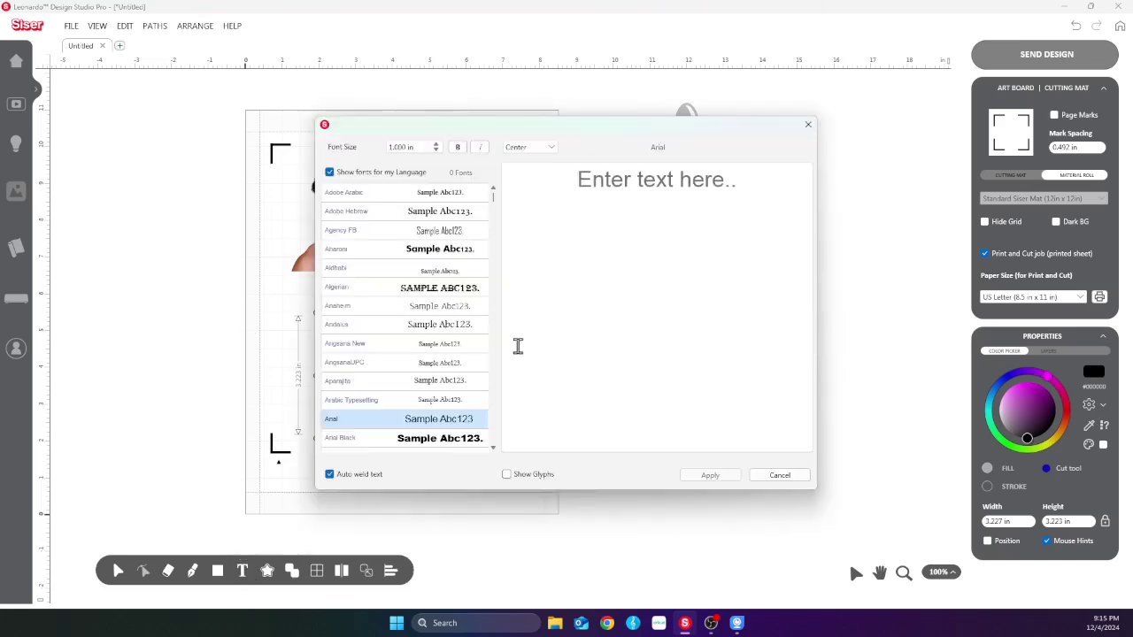
click(639, 181)
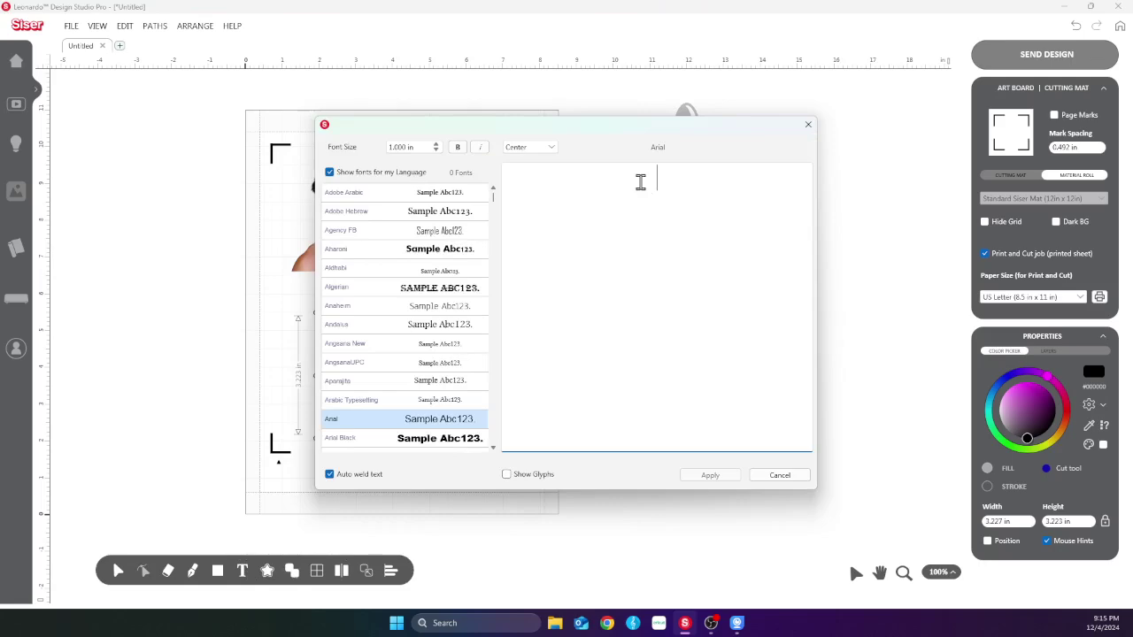
text(Have you )
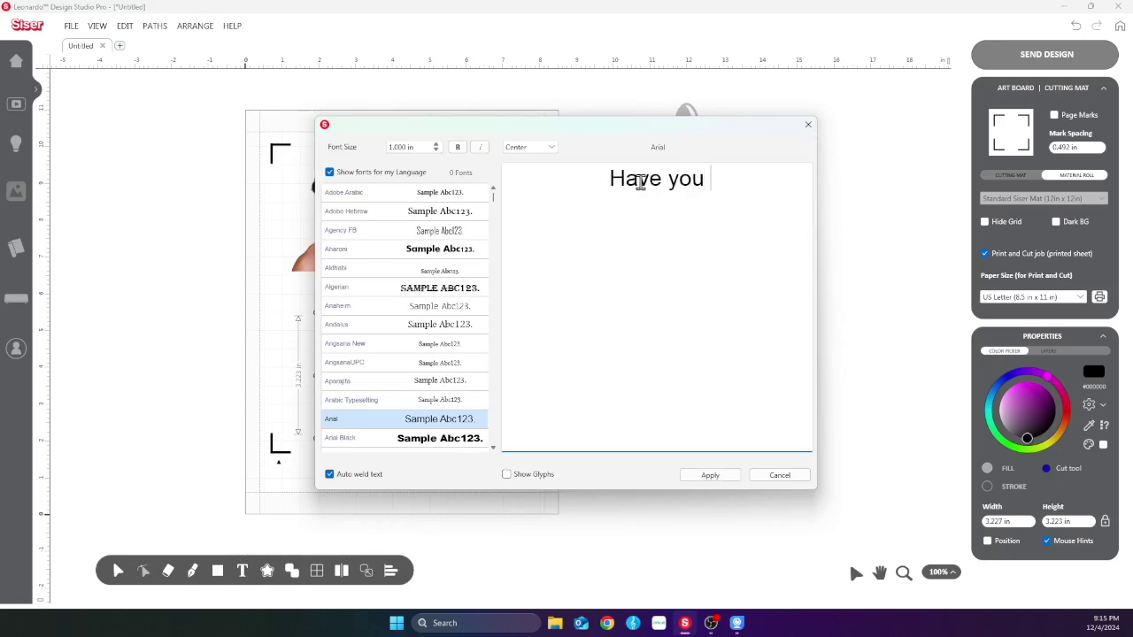
text(tried )
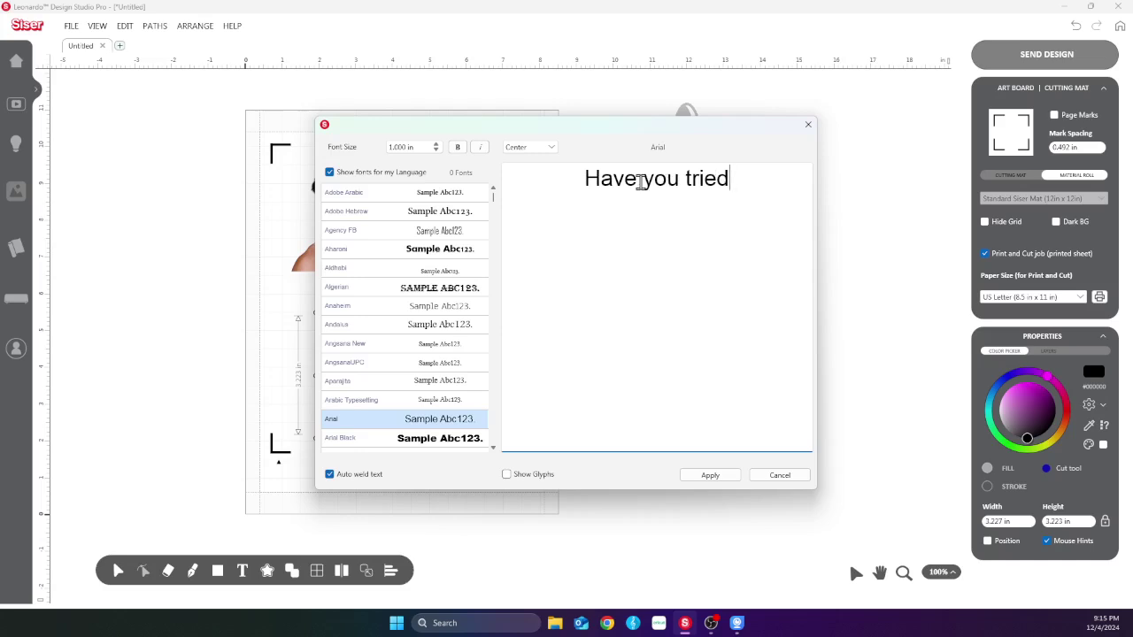
text(turning it of)
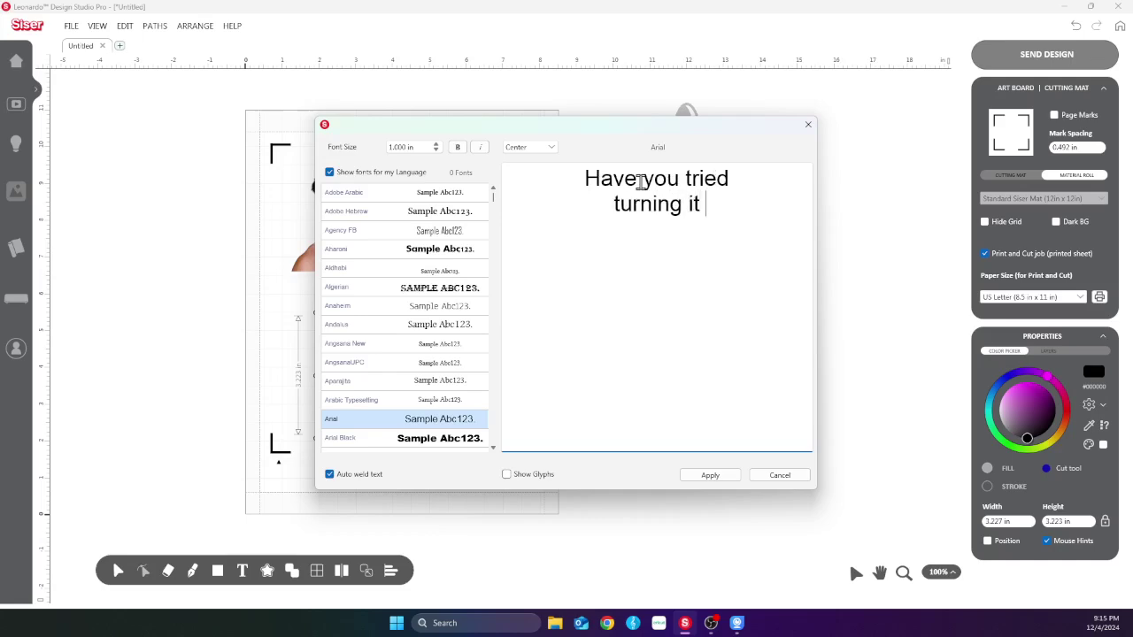
key(BackSpace)
key(BackSpace)
text(O)
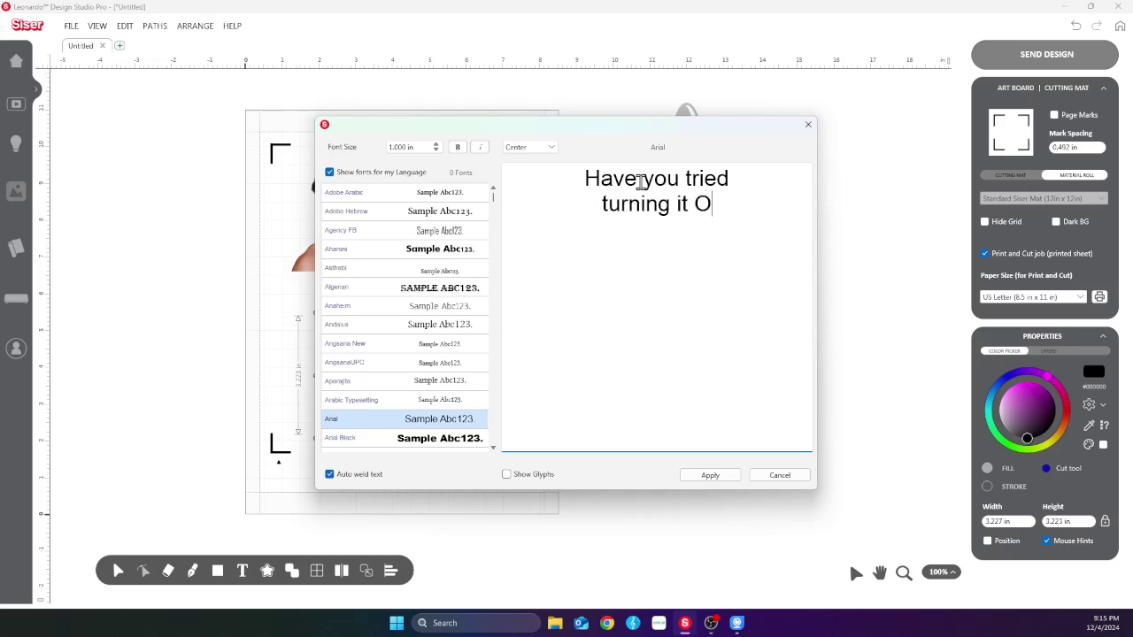
text(FF and ON)
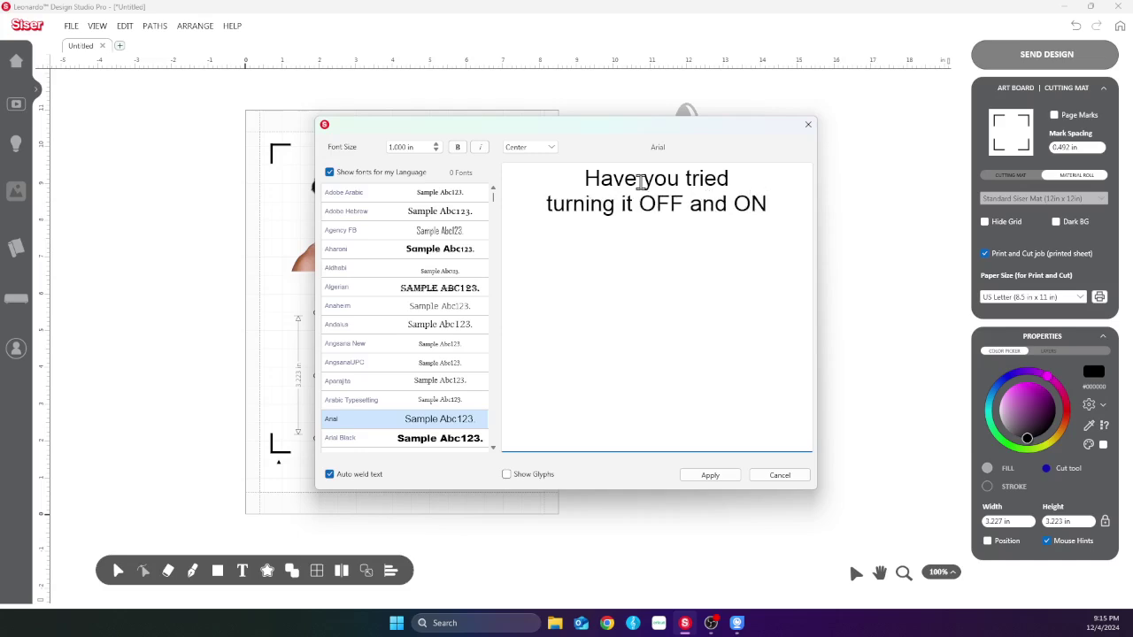
text( again?)
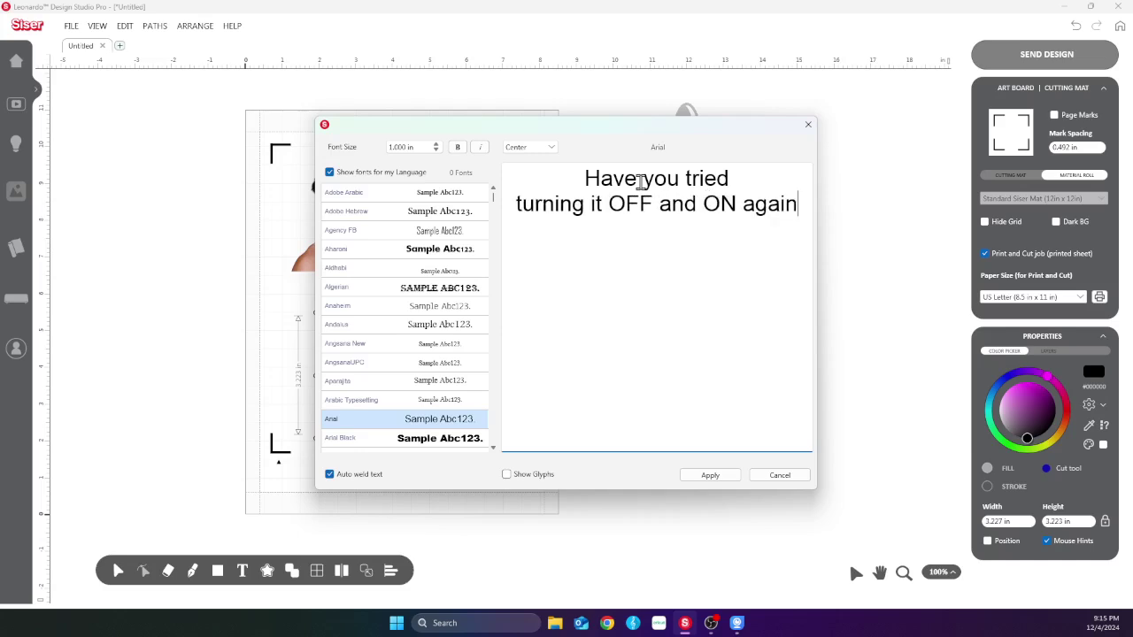
Shift the word "turning" to the end of the first line so the second line reads "it OFF and ON again?"
click(732, 180)
text(turni)
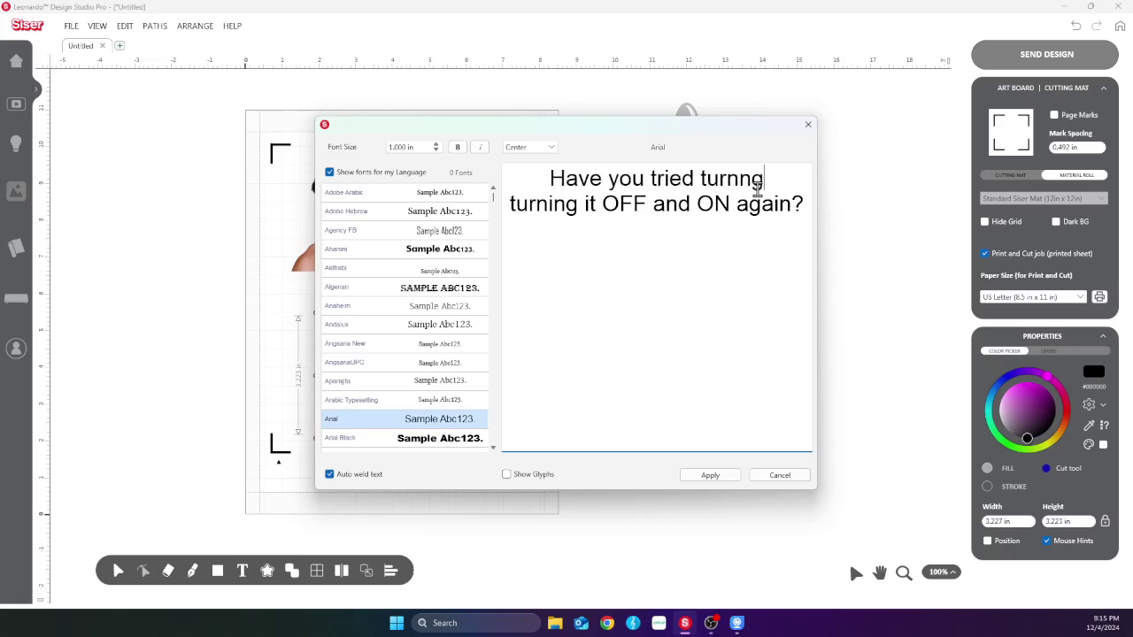
key(BackSpace)
text(ing)
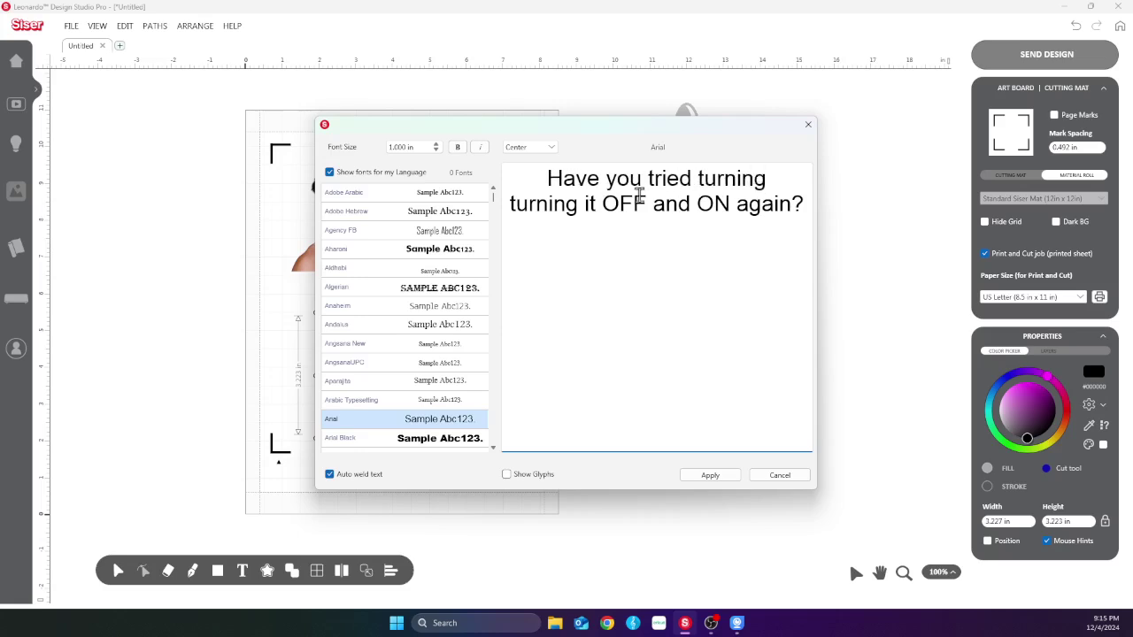
drag(582, 205, 506, 203)
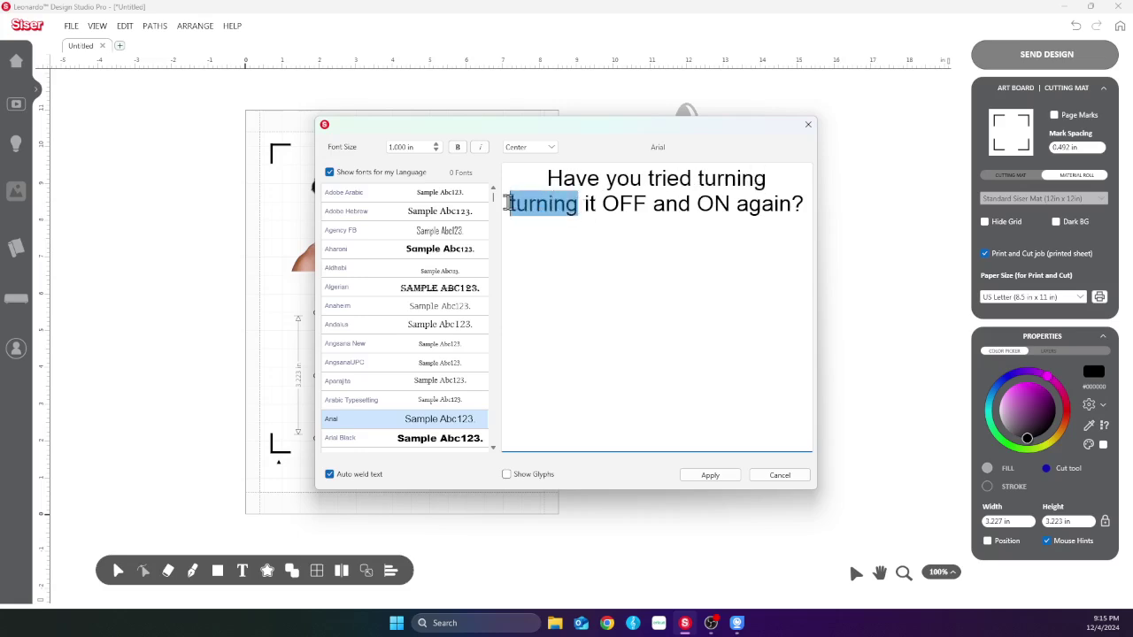
key(BackSpace)
key(Delete)
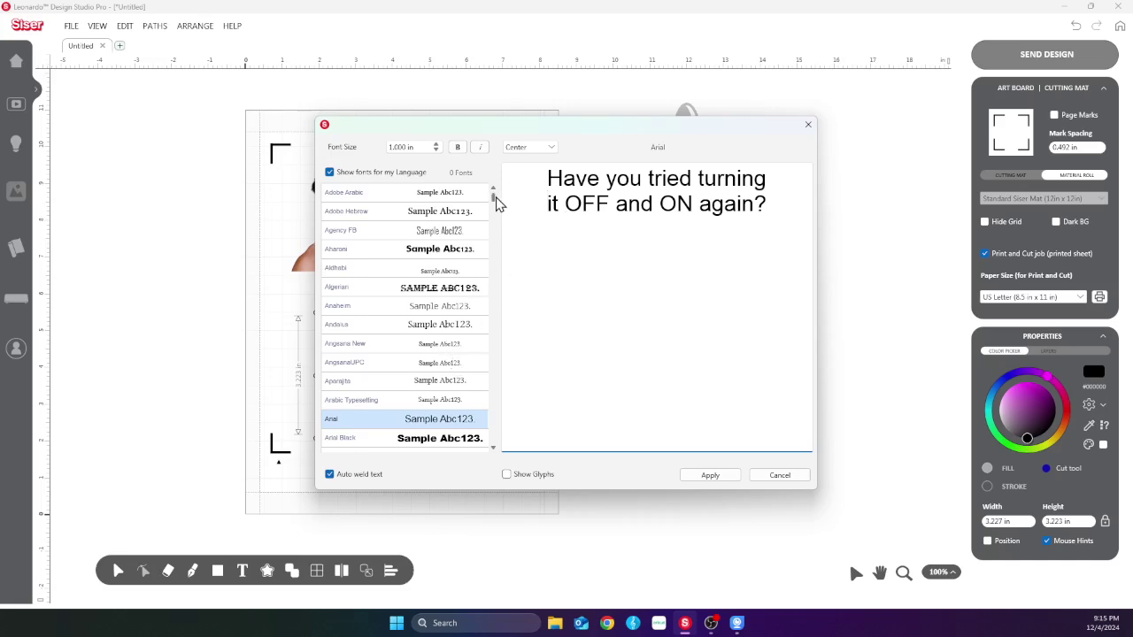
Try the two-line text in the Bradley Hand ITC font and in Calibri
drag(496, 202, 498, 221)
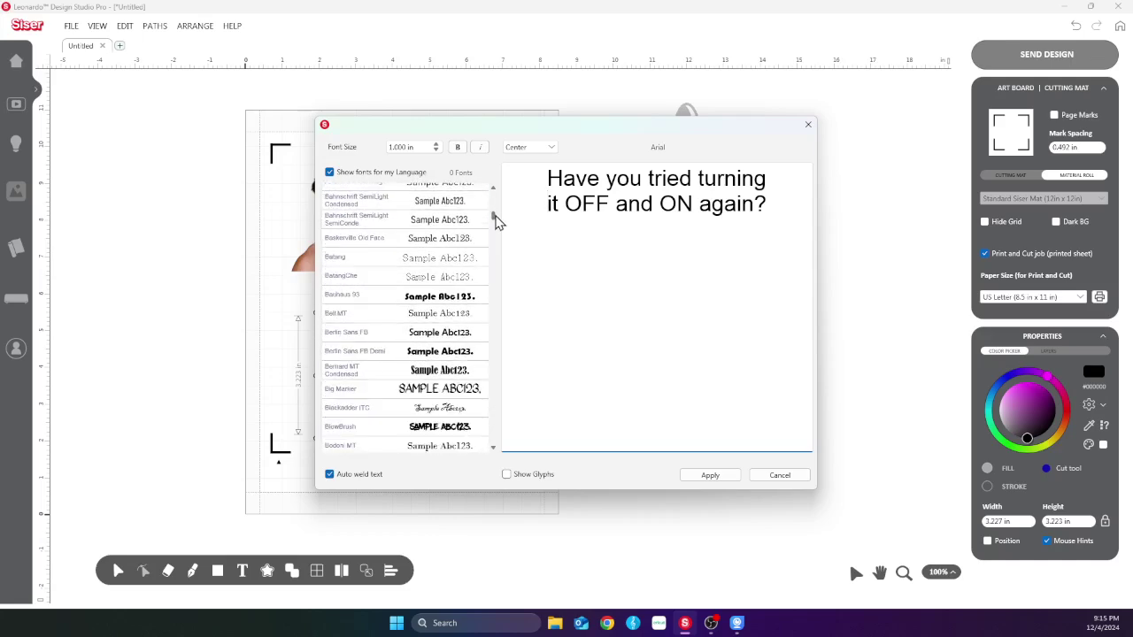
drag(495, 221, 497, 228)
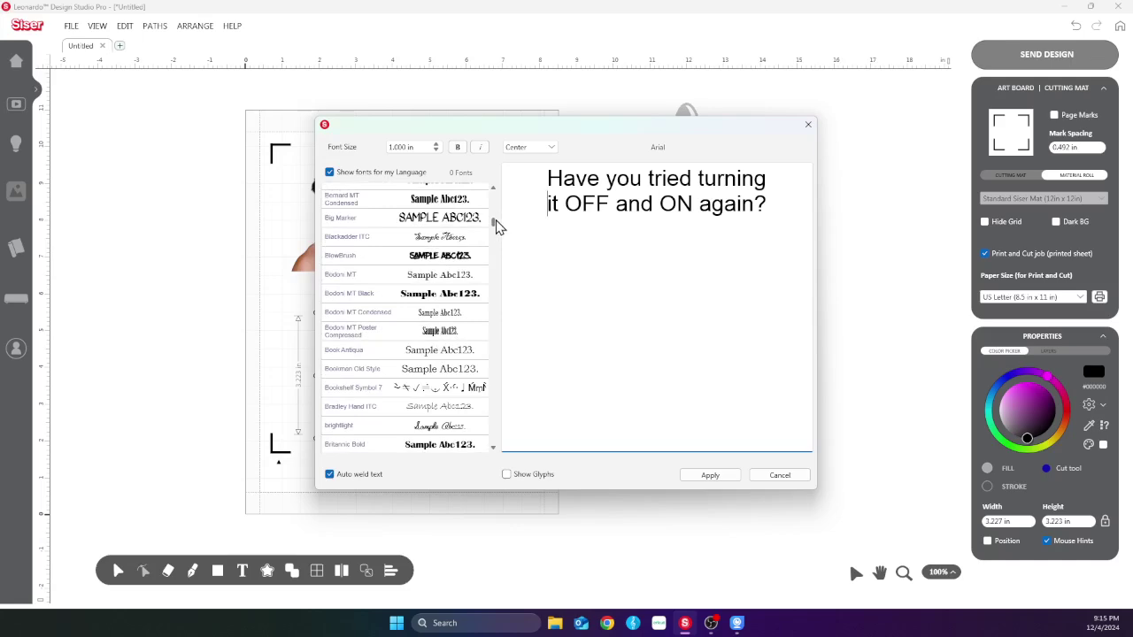
click(445, 412)
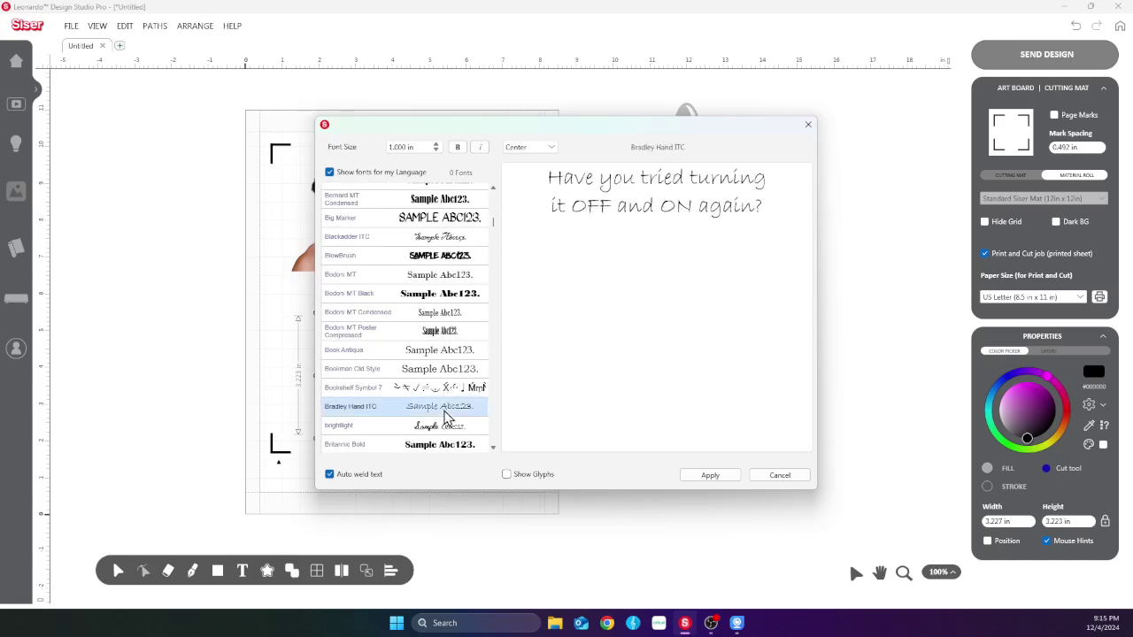
scroll(456, 390, down, 4)
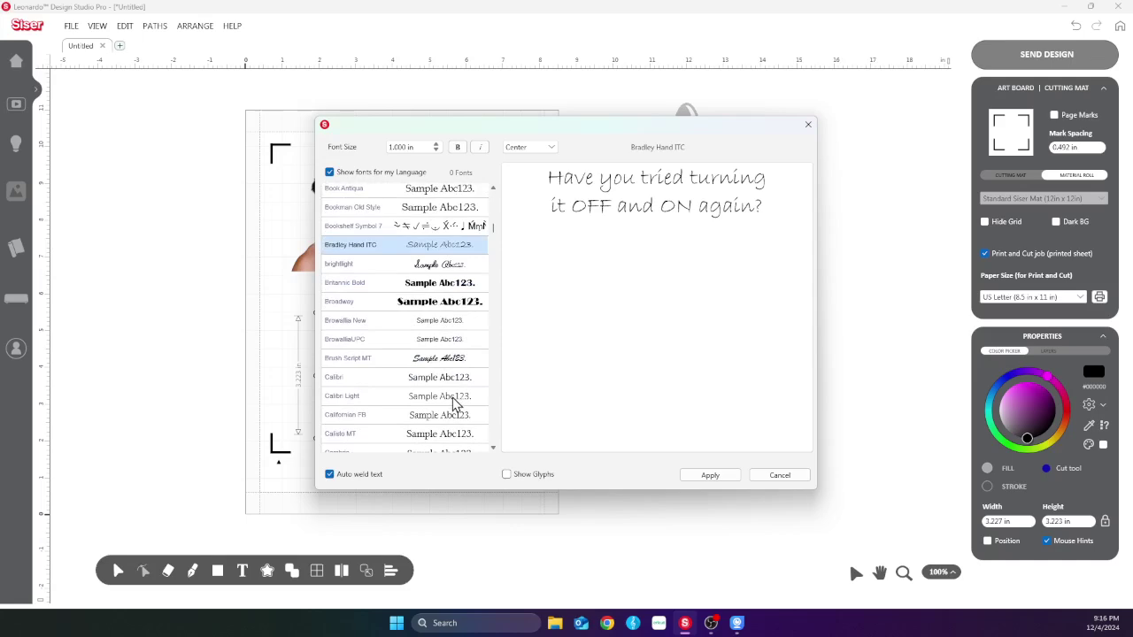
click(452, 381)
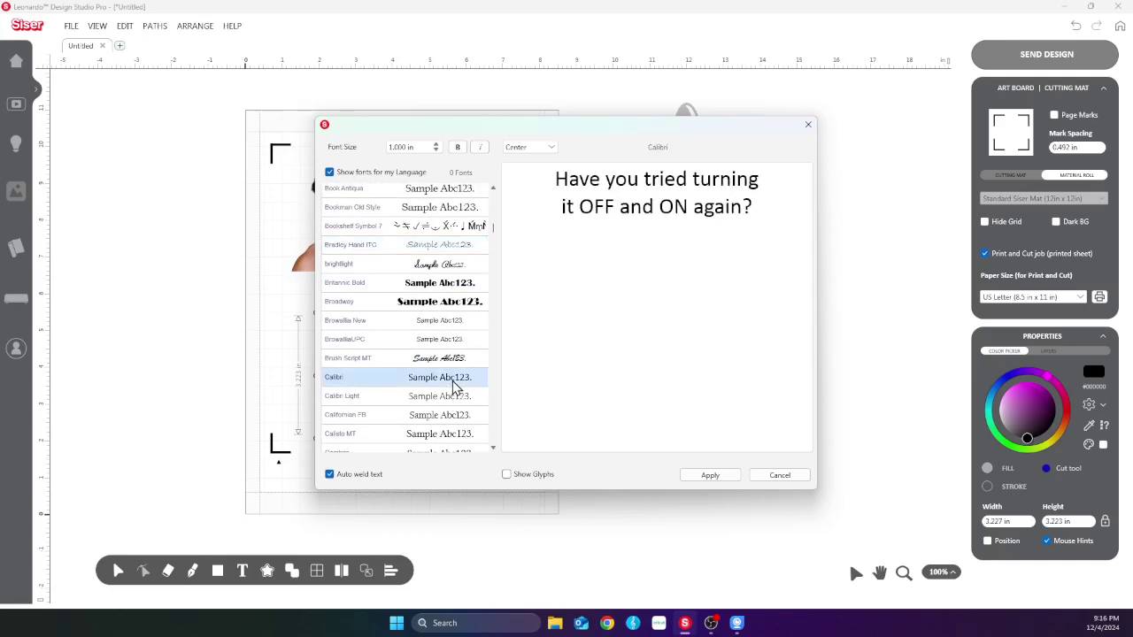
Try the Franklin Gothic Book font on the two-line text
scroll(454, 385, down, 5)
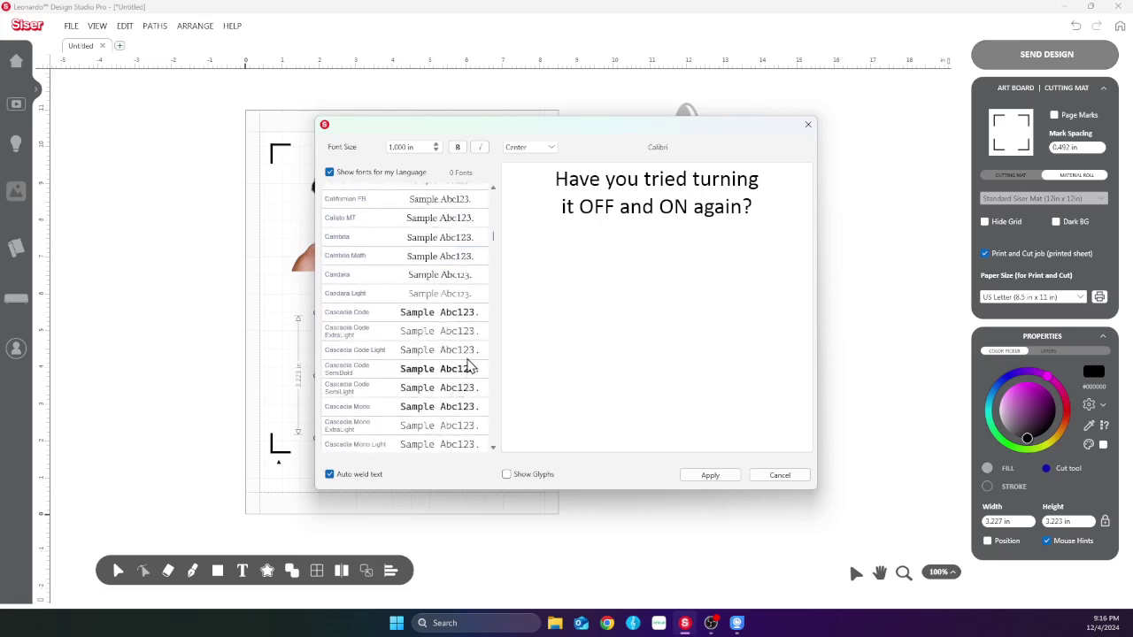
scroll(474, 352, down, 3)
scroll(472, 353, down, 6)
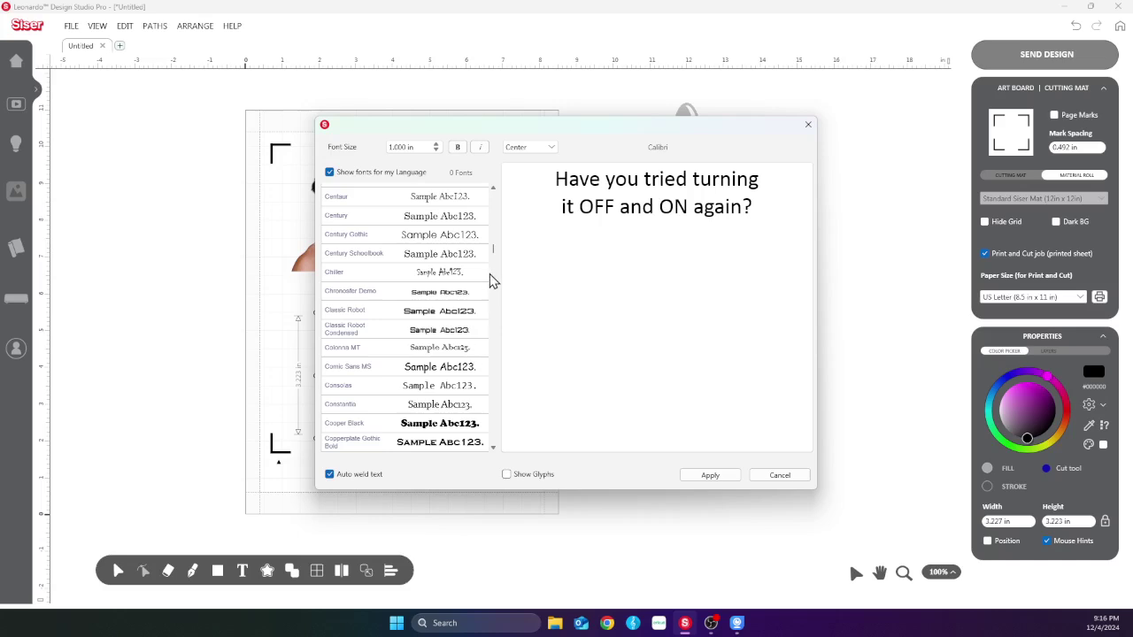
drag(493, 256, 496, 281)
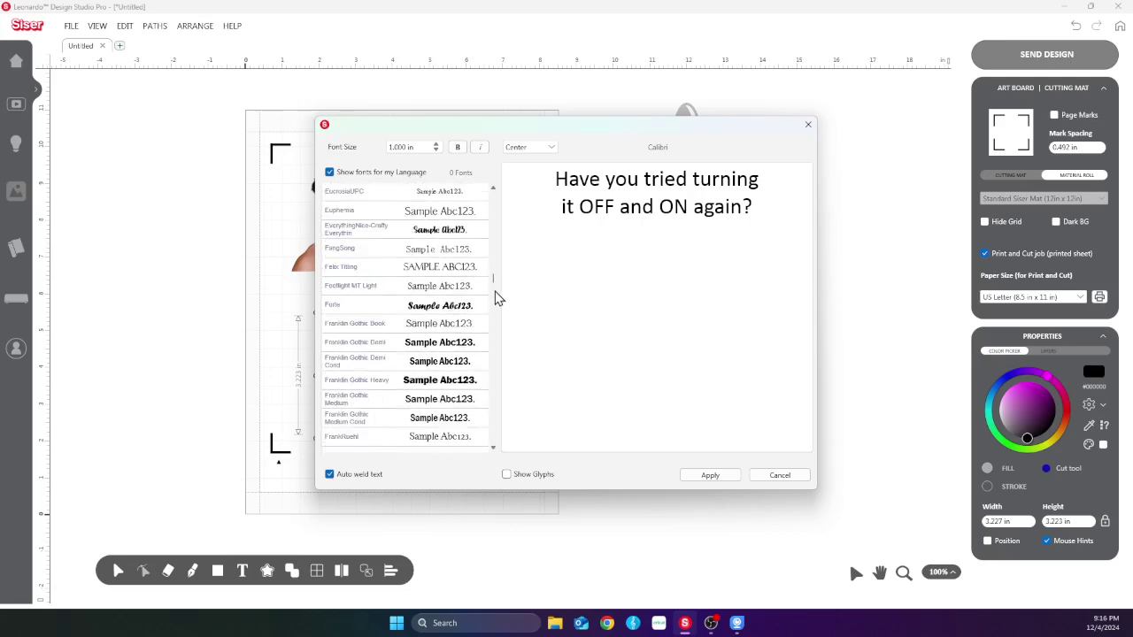
click(447, 327)
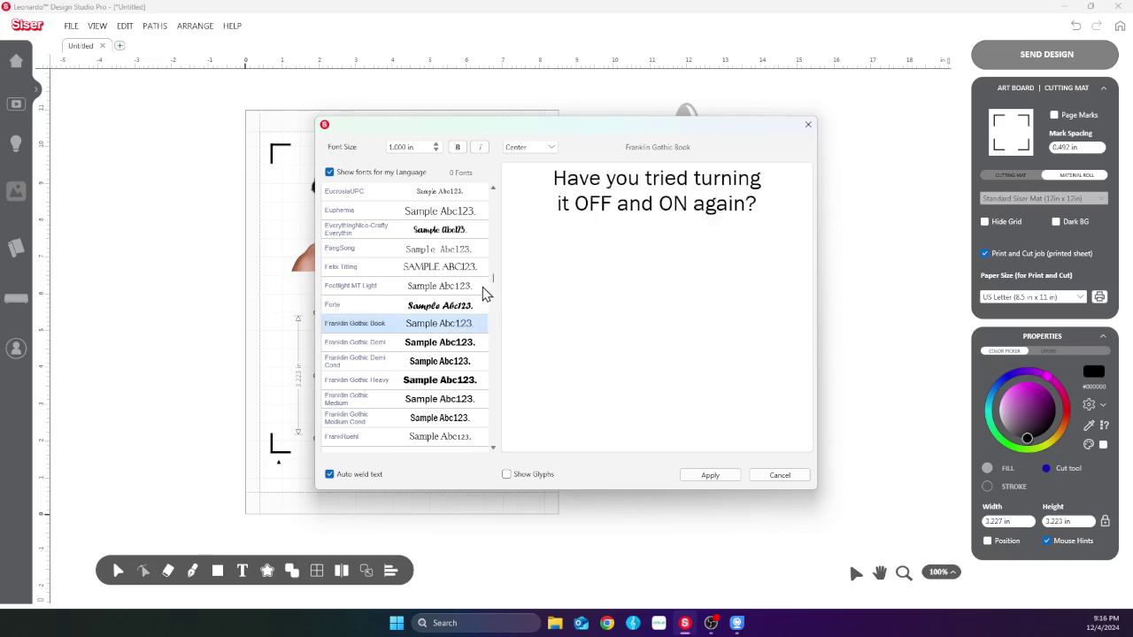
Try the Gill Sans MT Condensed and Gill Sans MT fonts on the text
drag(492, 283, 496, 299)
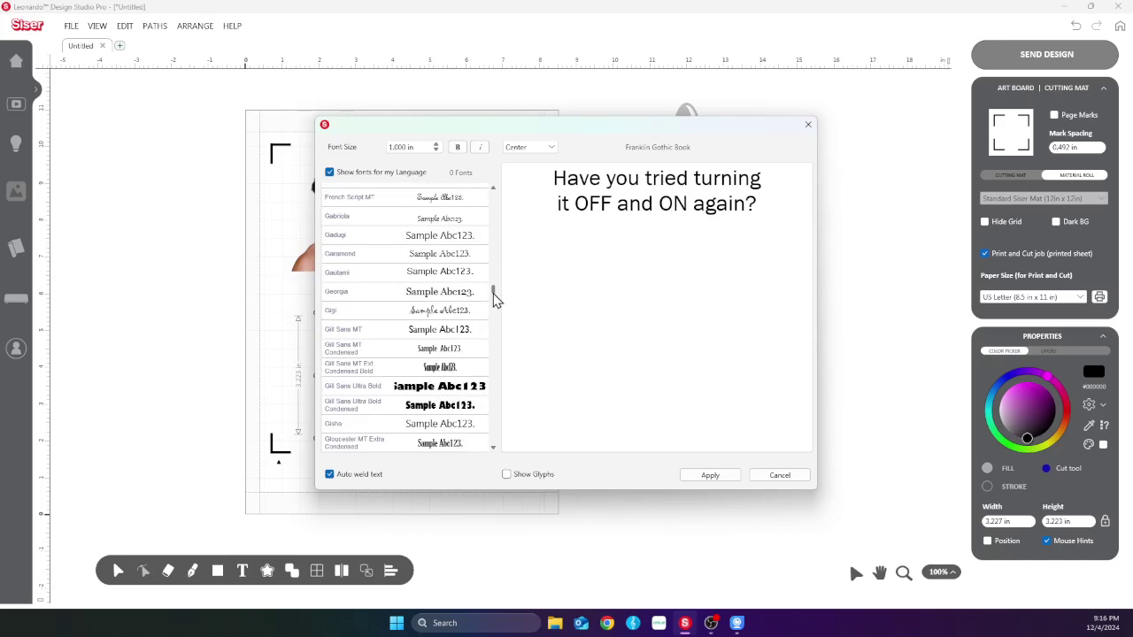
scroll(495, 299, down, 1)
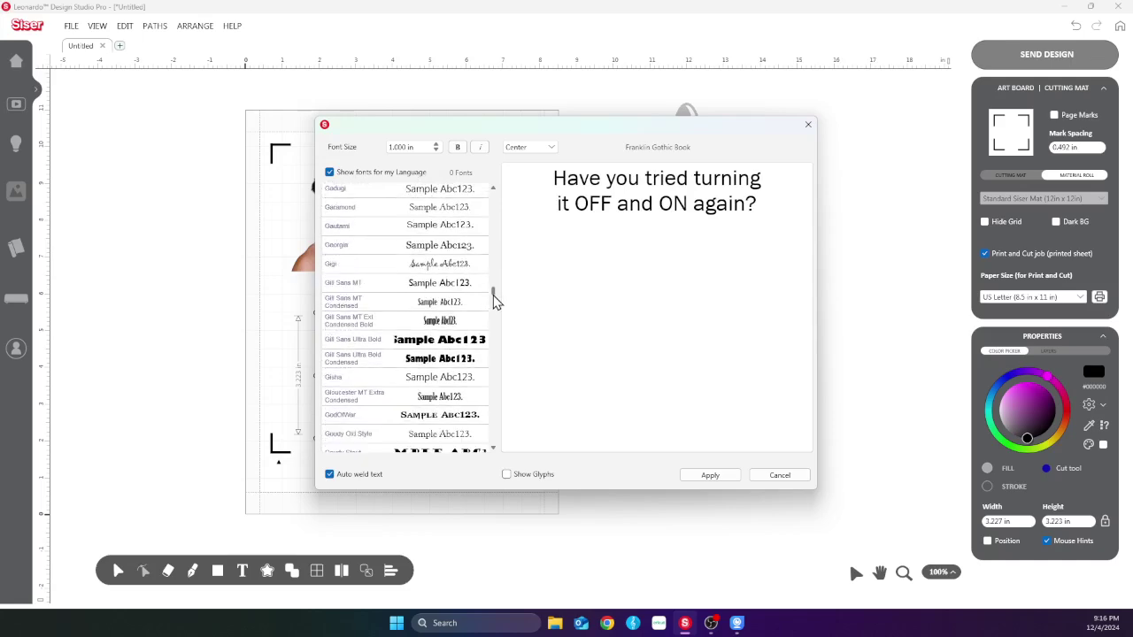
click(456, 305)
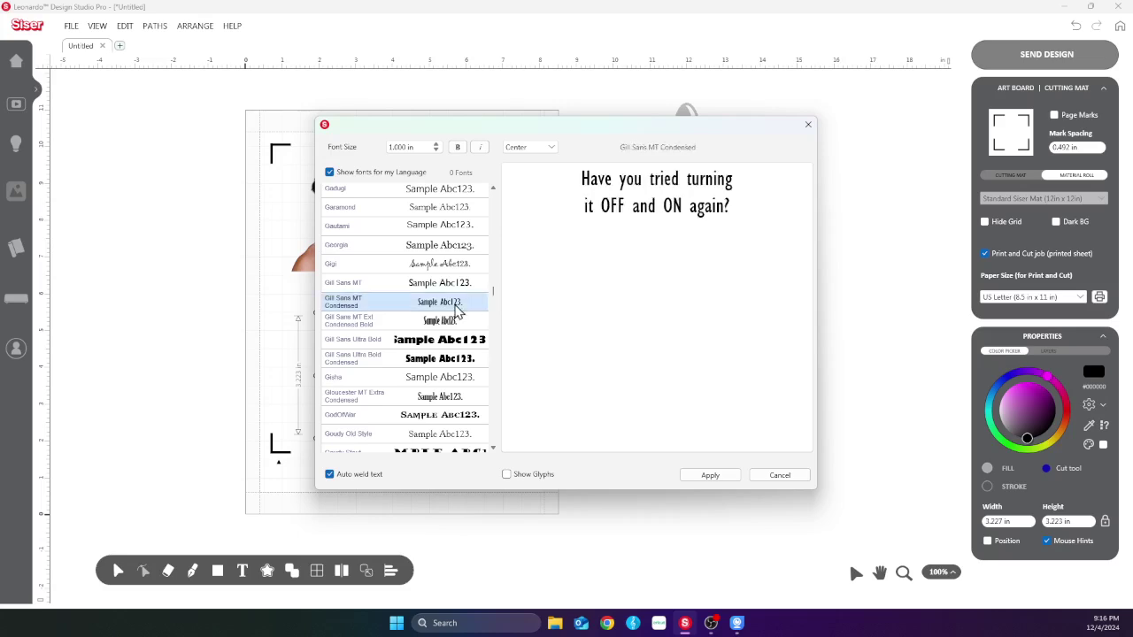
click(451, 286)
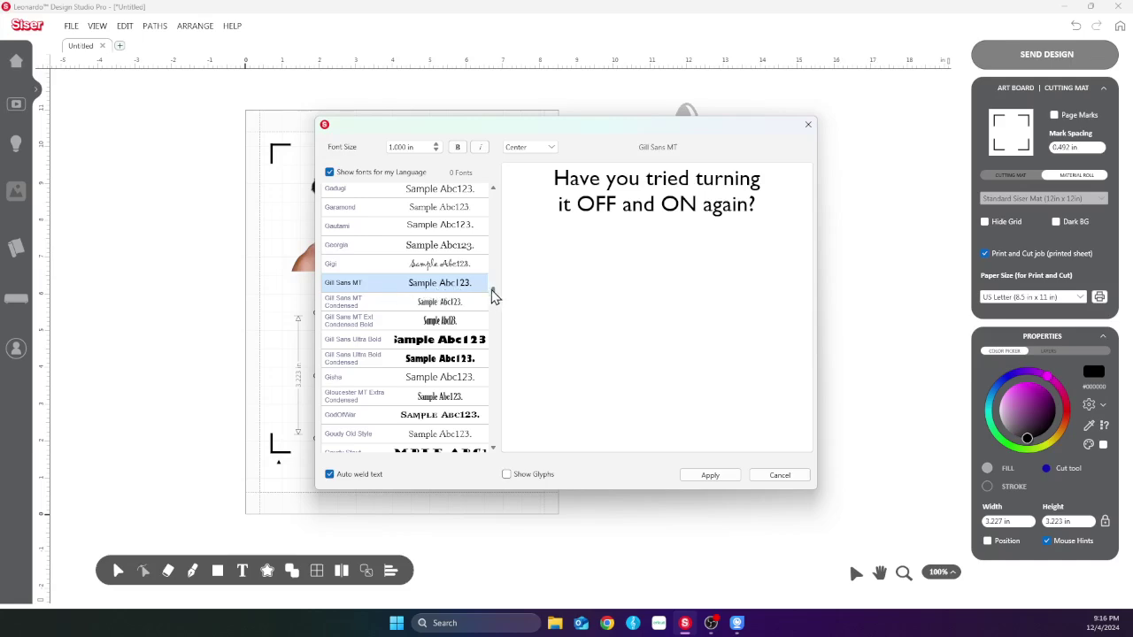
drag(493, 292, 492, 389)
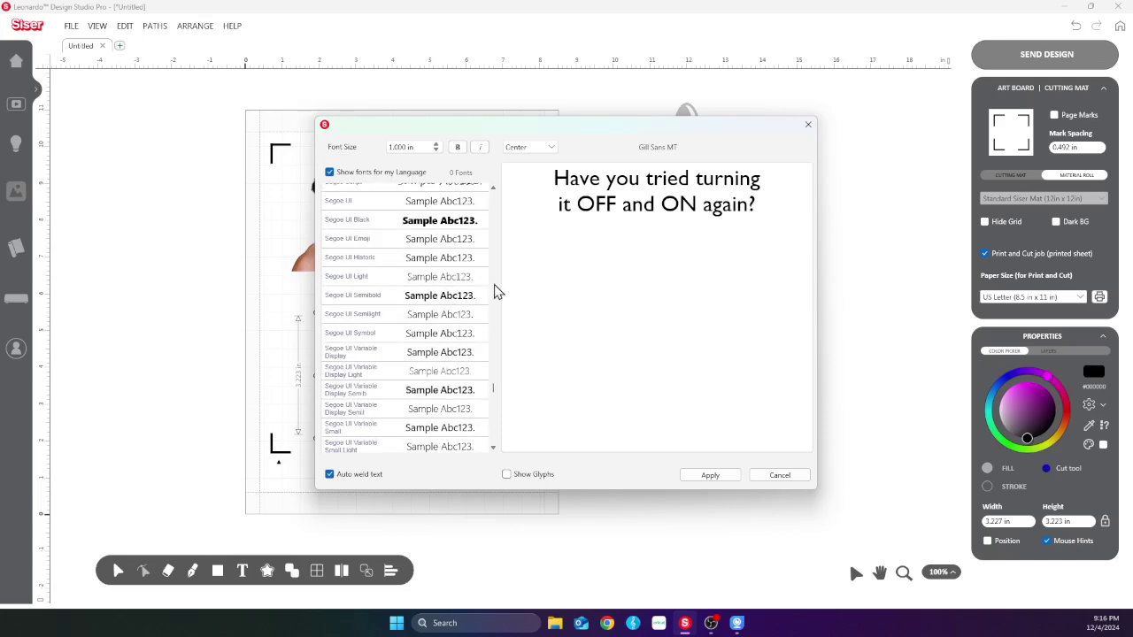
Raise the font size to 2.024 in and make both lines of the text bold
click(437, 144)
click(438, 144)
click(437, 144)
click(437, 144)
click(437, 144)
click(437, 145)
click(436, 146)
click(436, 147)
drag(554, 177, 728, 223)
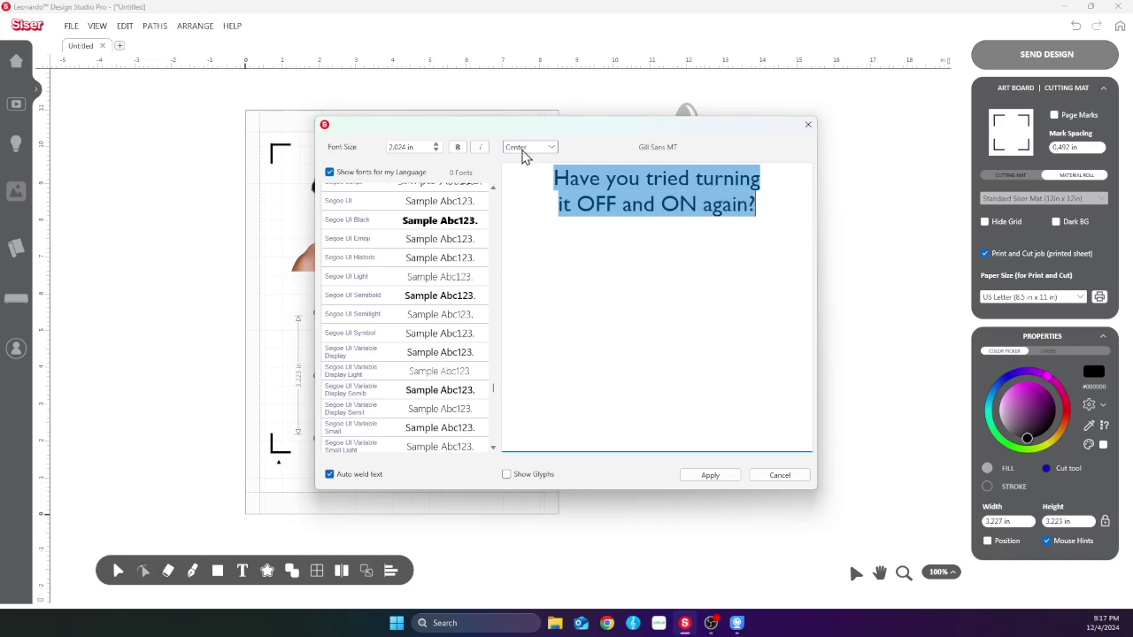
click(459, 148)
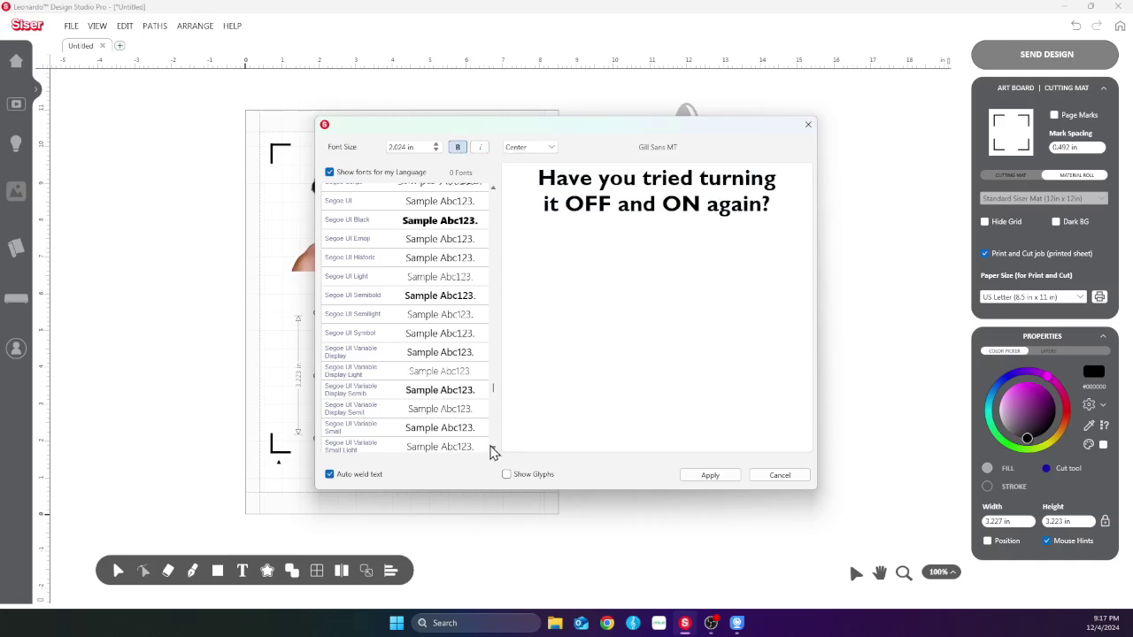
Try the bold text in the Times New Roman, Tenderness and Tahoma fonts
drag(495, 396, 494, 423)
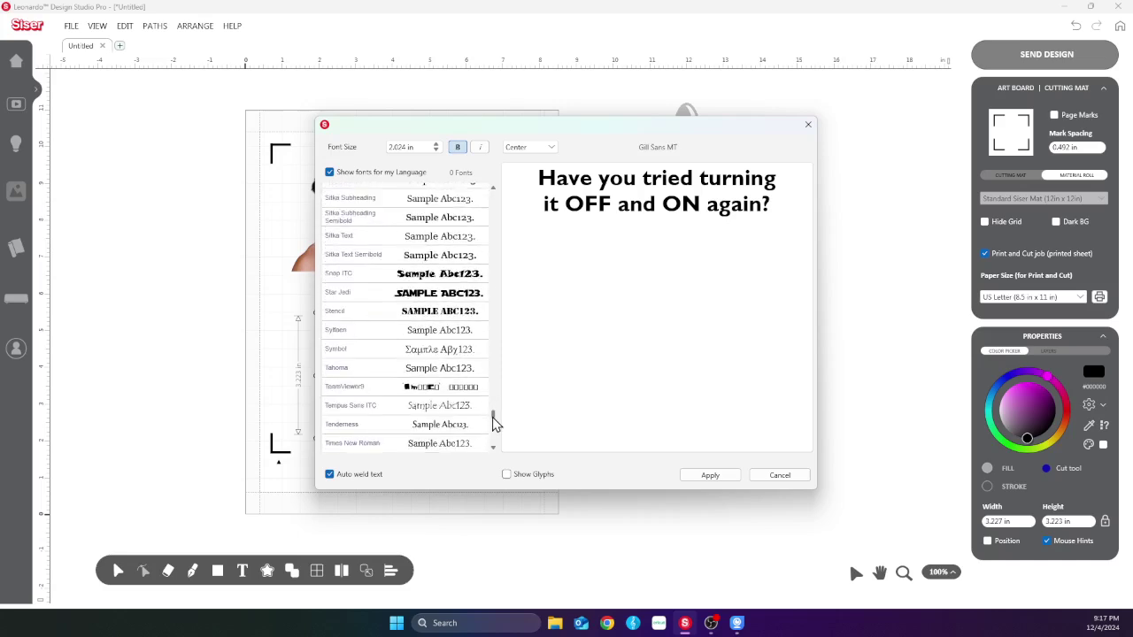
scroll(493, 417, down, 1)
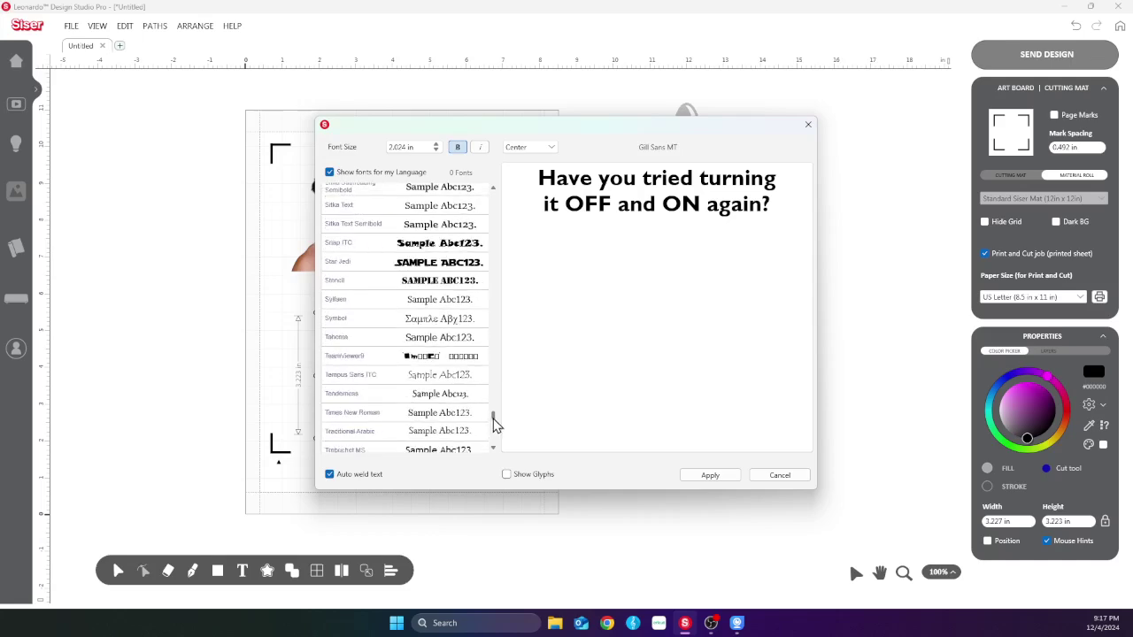
click(444, 416)
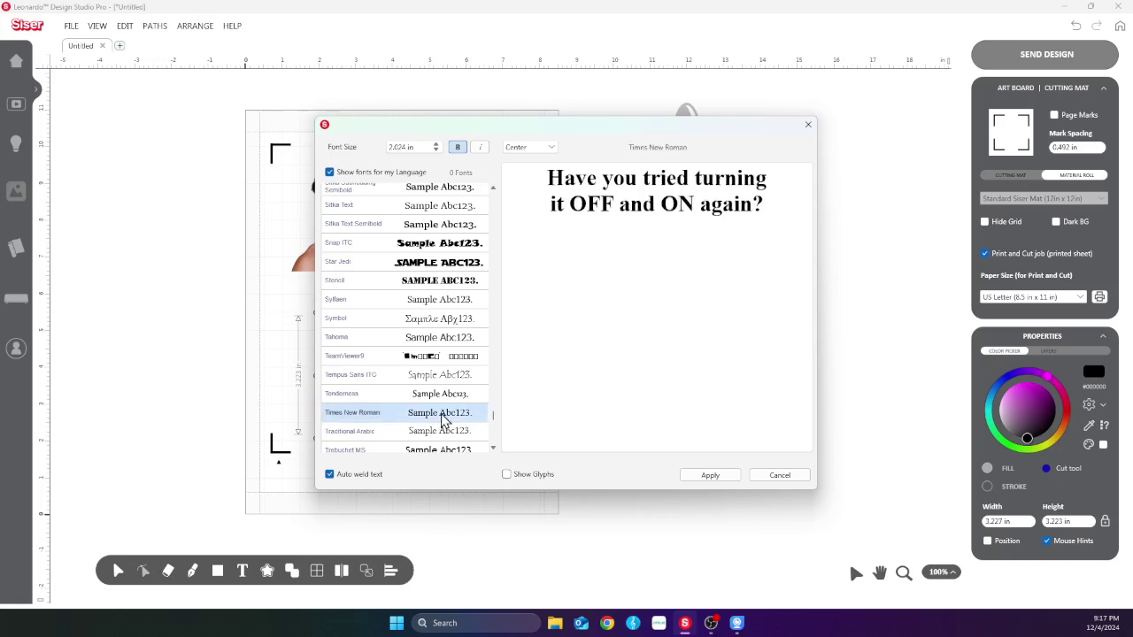
click(442, 403)
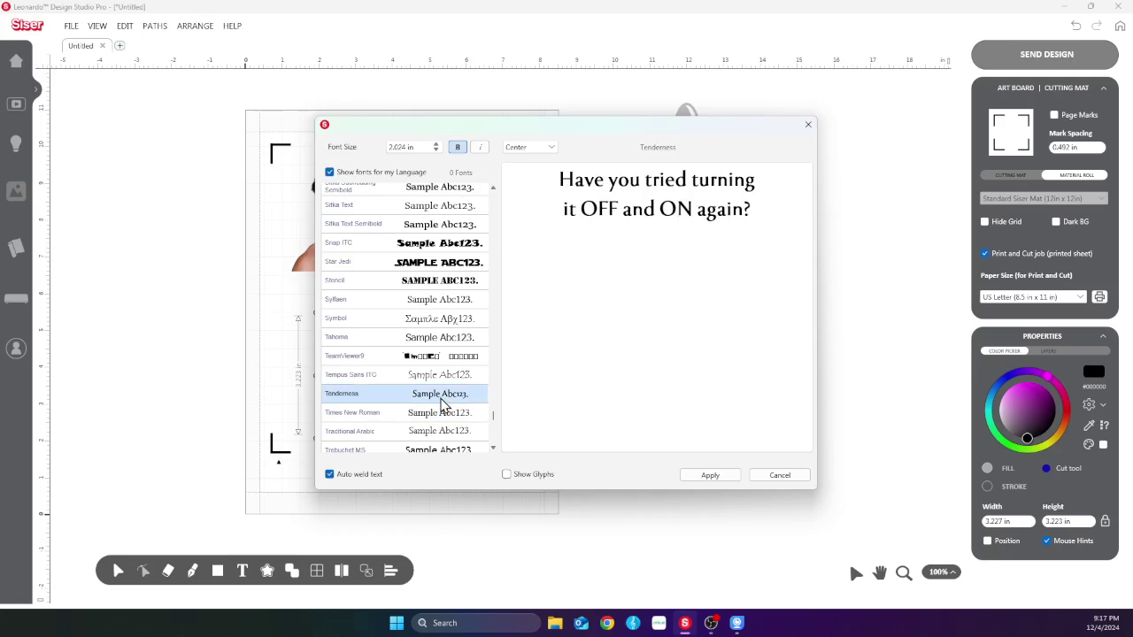
click(444, 343)
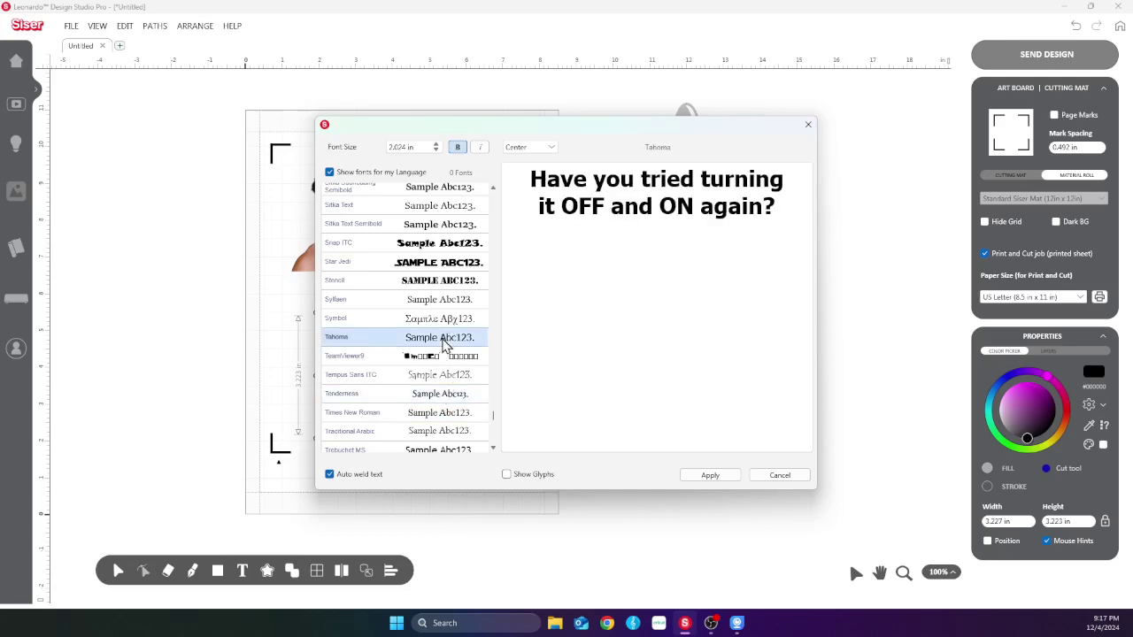
scroll(494, 423, down, 2)
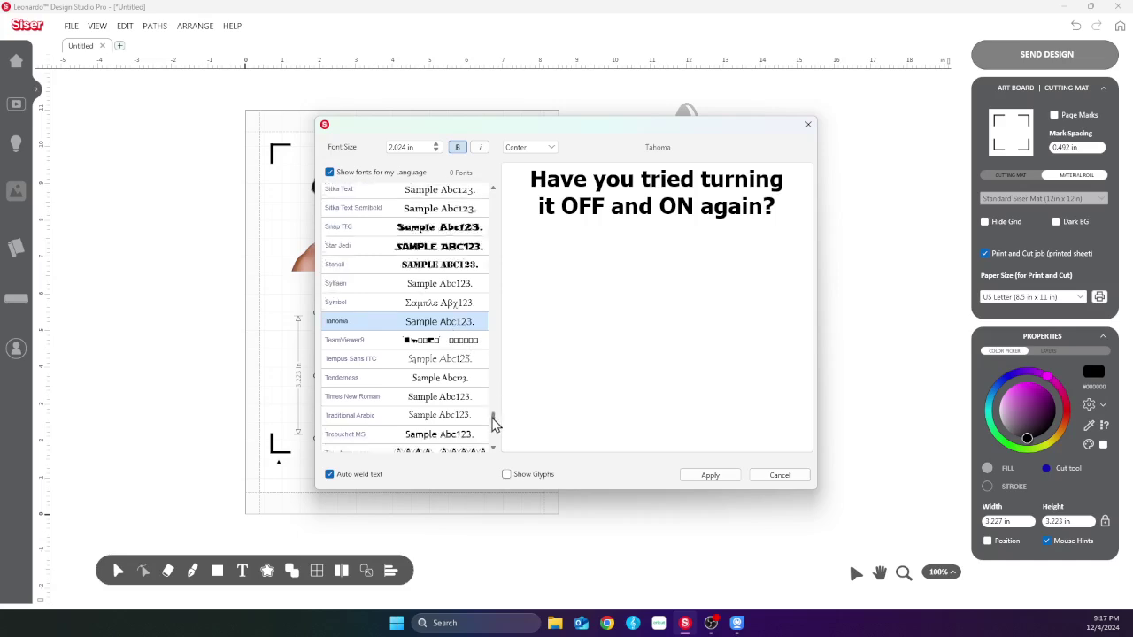
scroll(494, 425, down, 8)
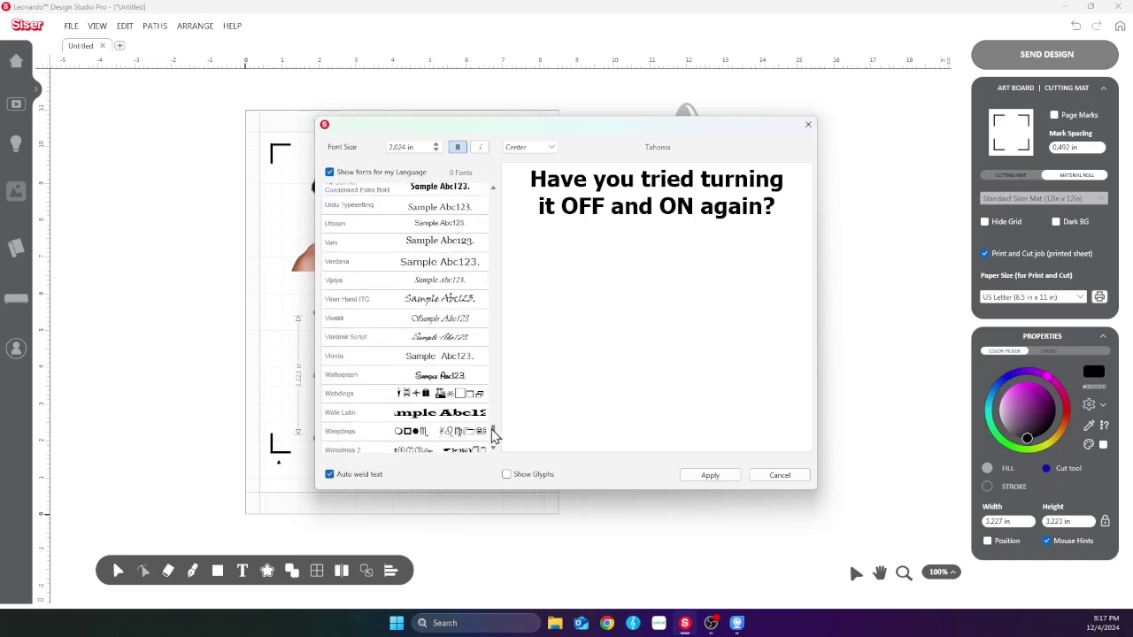
scroll(493, 434, down, 6)
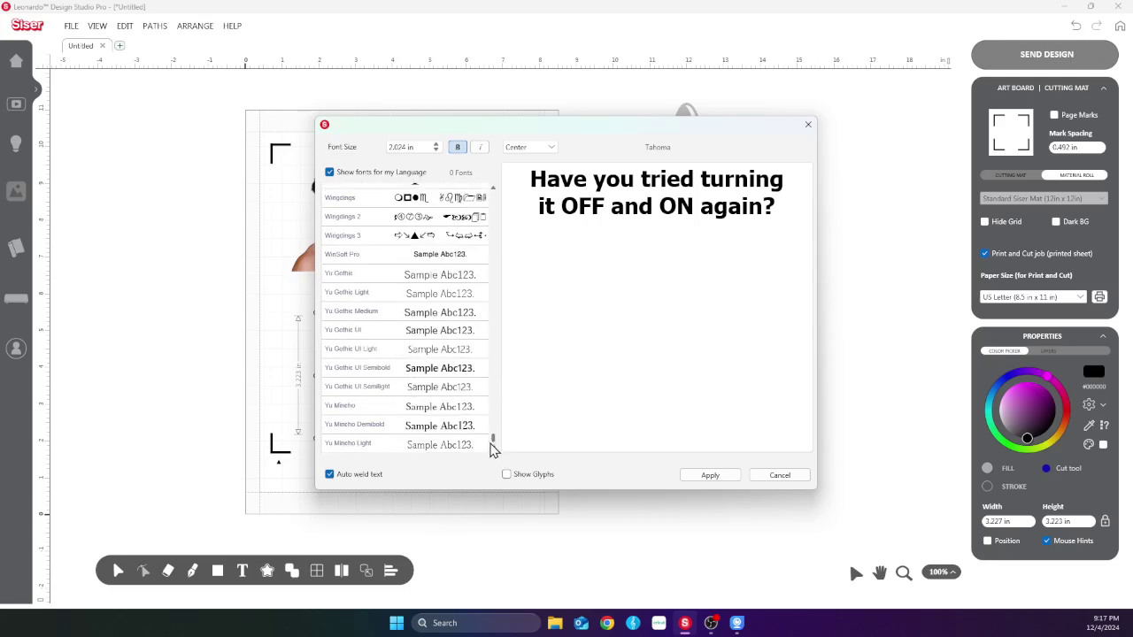
drag(490, 440, 501, 290)
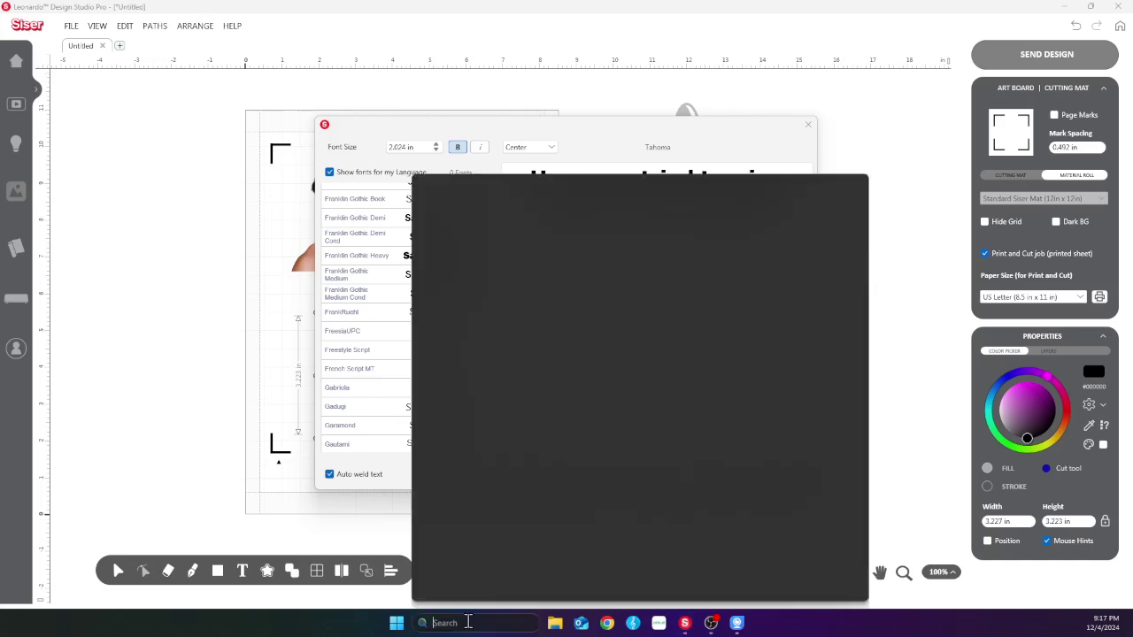
Search Windows for "word" and launch Microsoft Word
text(word)
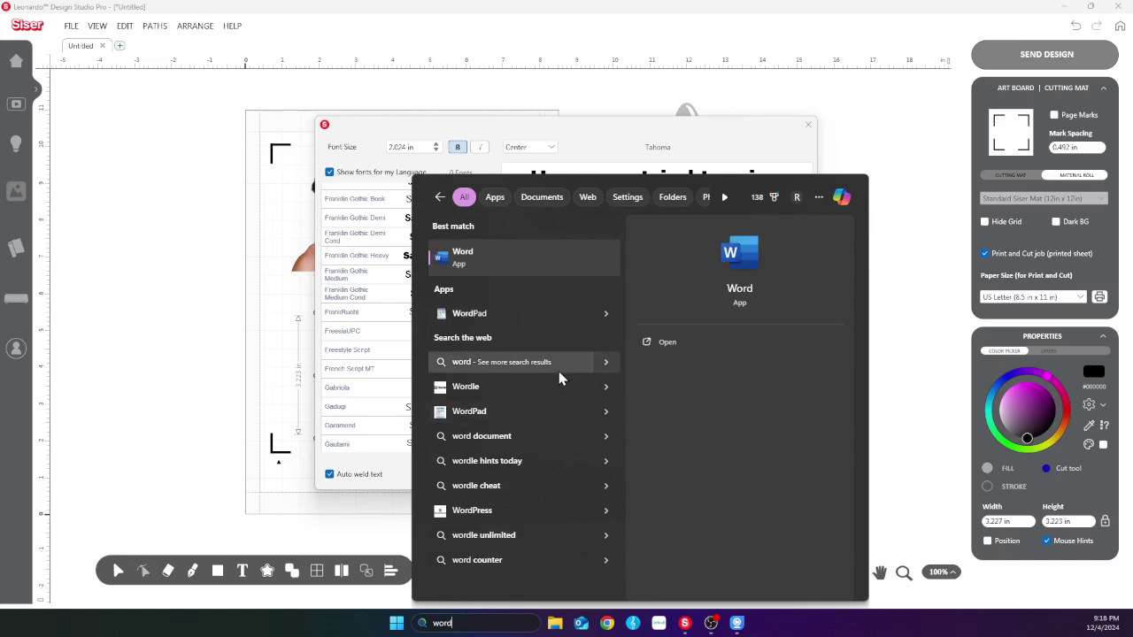
click(527, 310)
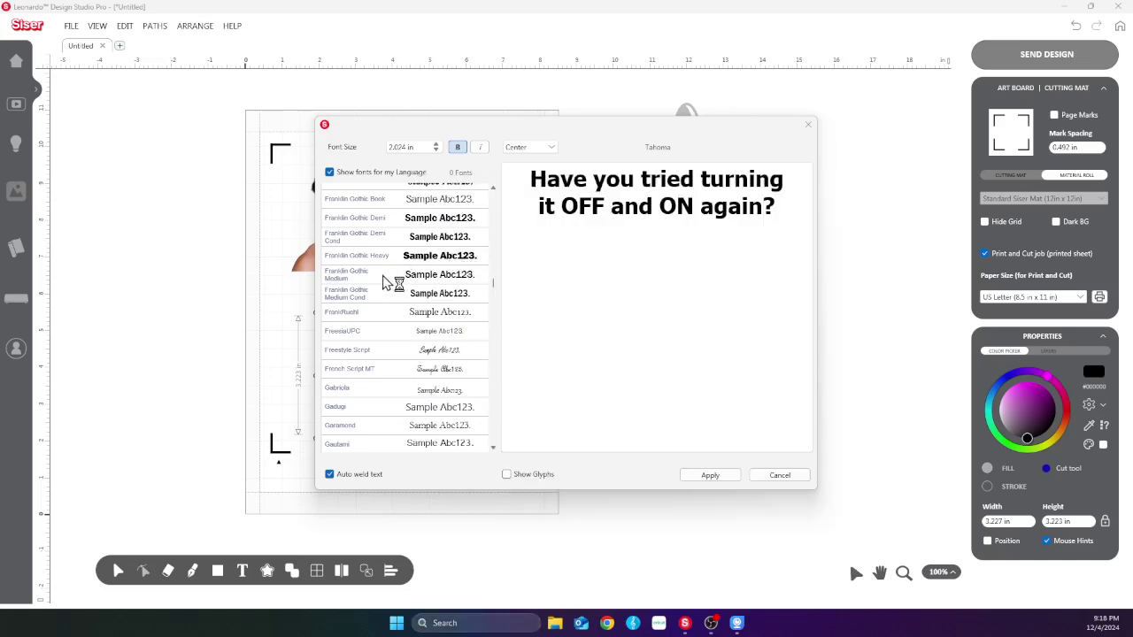
Change the text's font to Footlight MT Light
scroll(403, 281, up, 2)
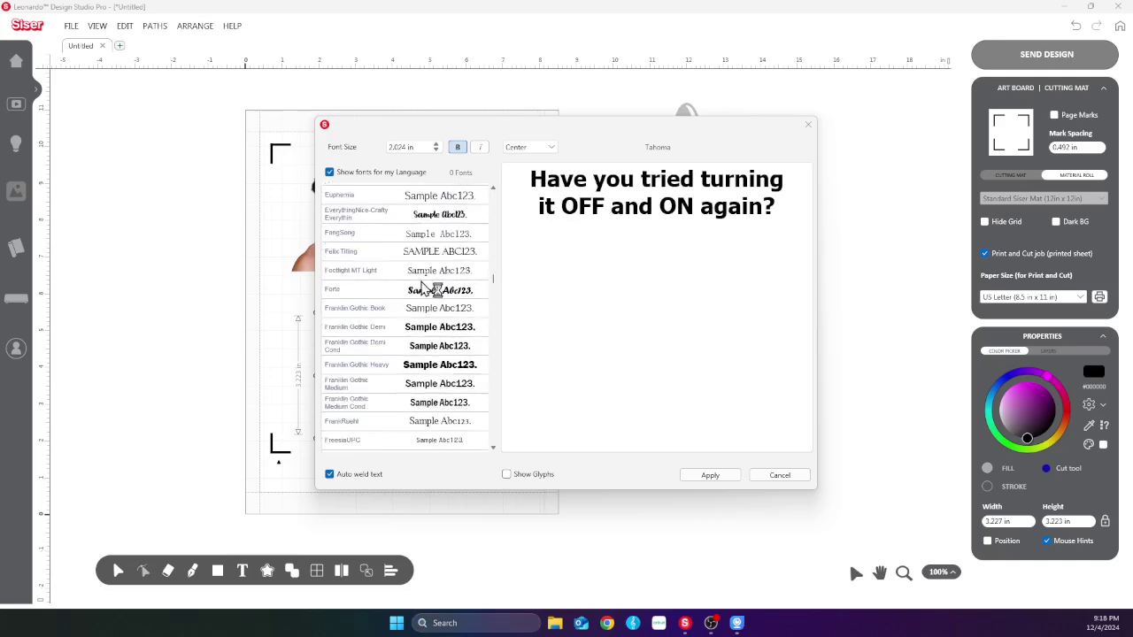
scroll(381, 397, up, 2)
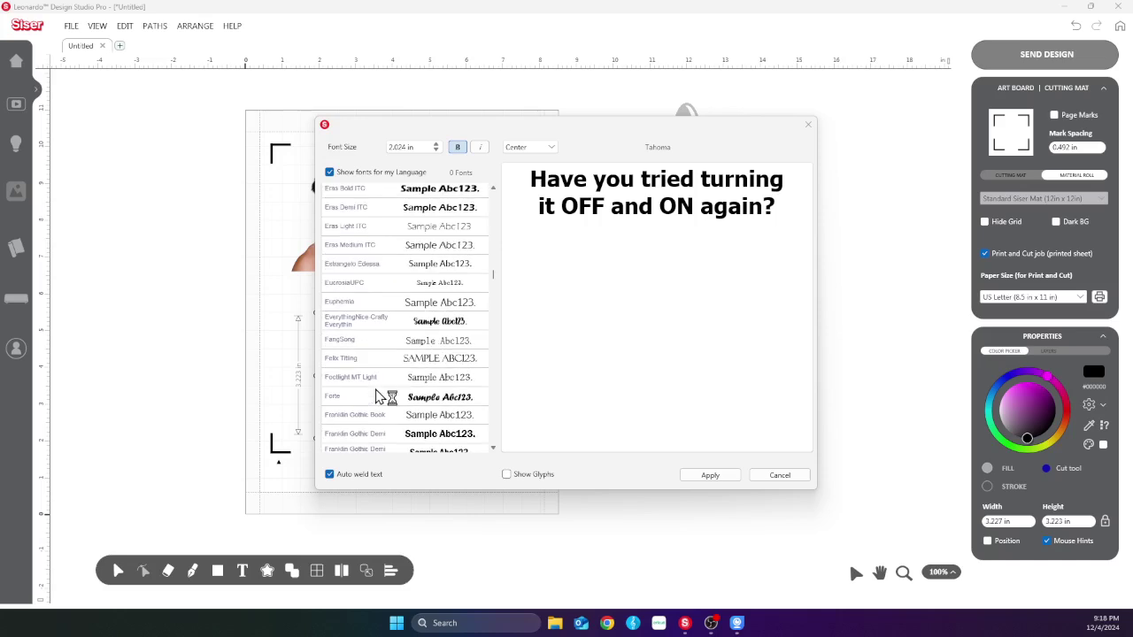
scroll(380, 396, down, 1)
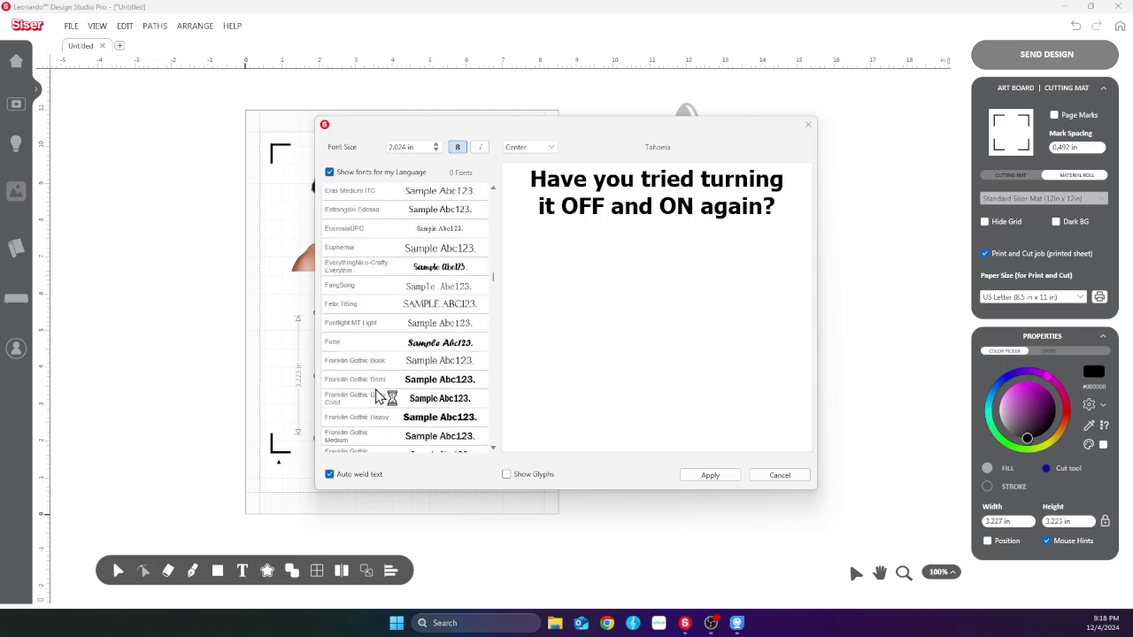
click(431, 325)
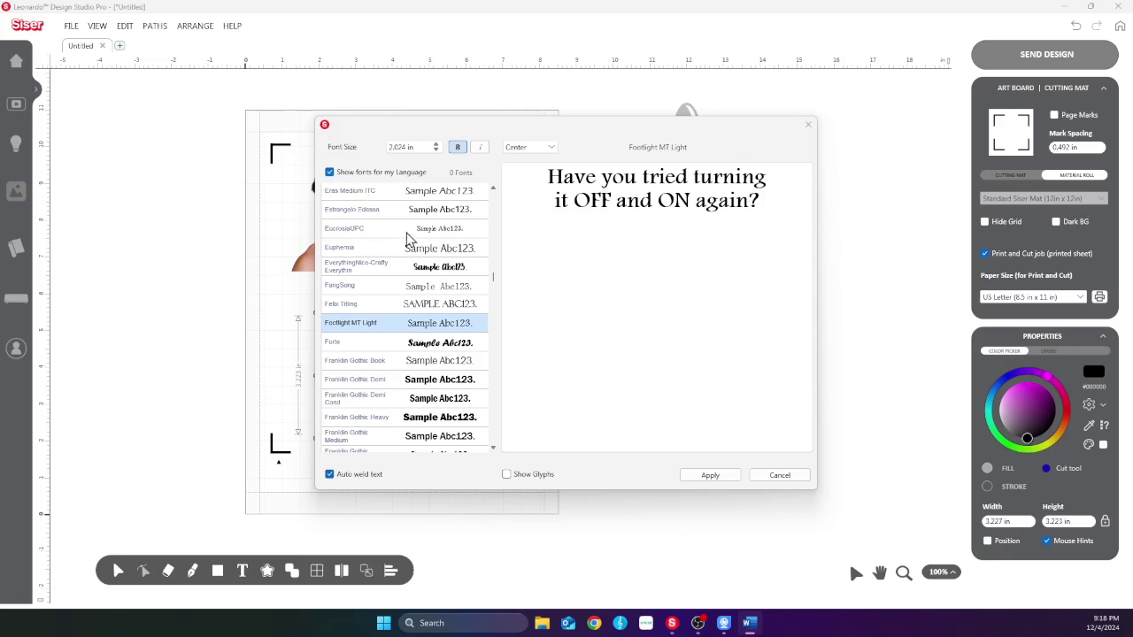
Browse the beginning of the font list, from Adobe Arabic through the Bahnschrift fonts, for alternatives to the current font
drag(493, 283, 503, 175)
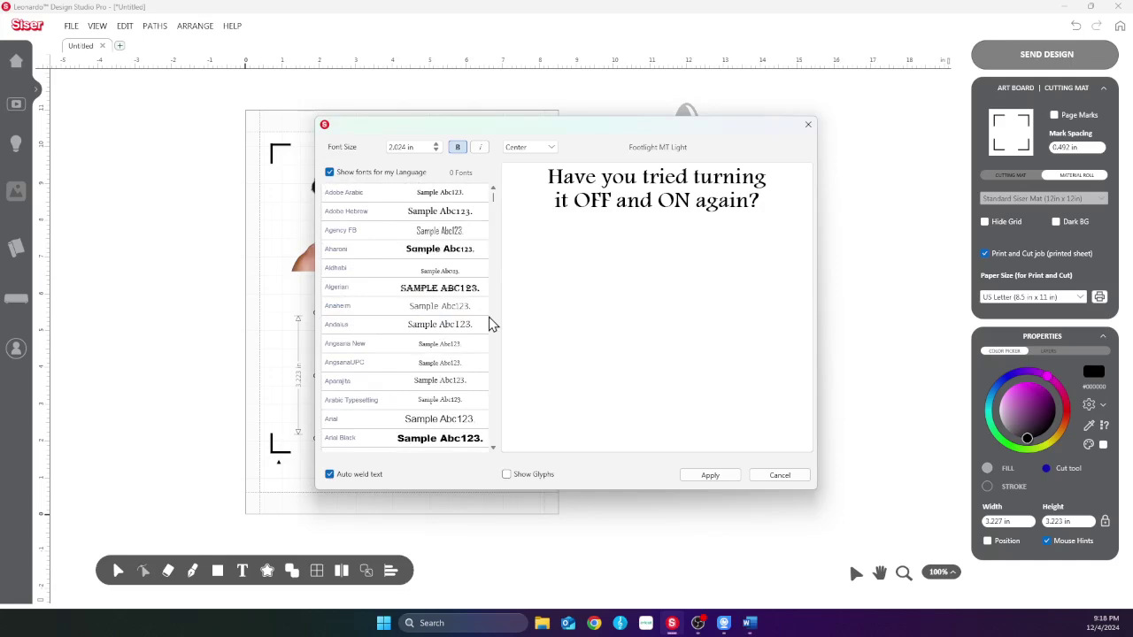
scroll(492, 327, down, 2)
scroll(496, 331, down, 1)
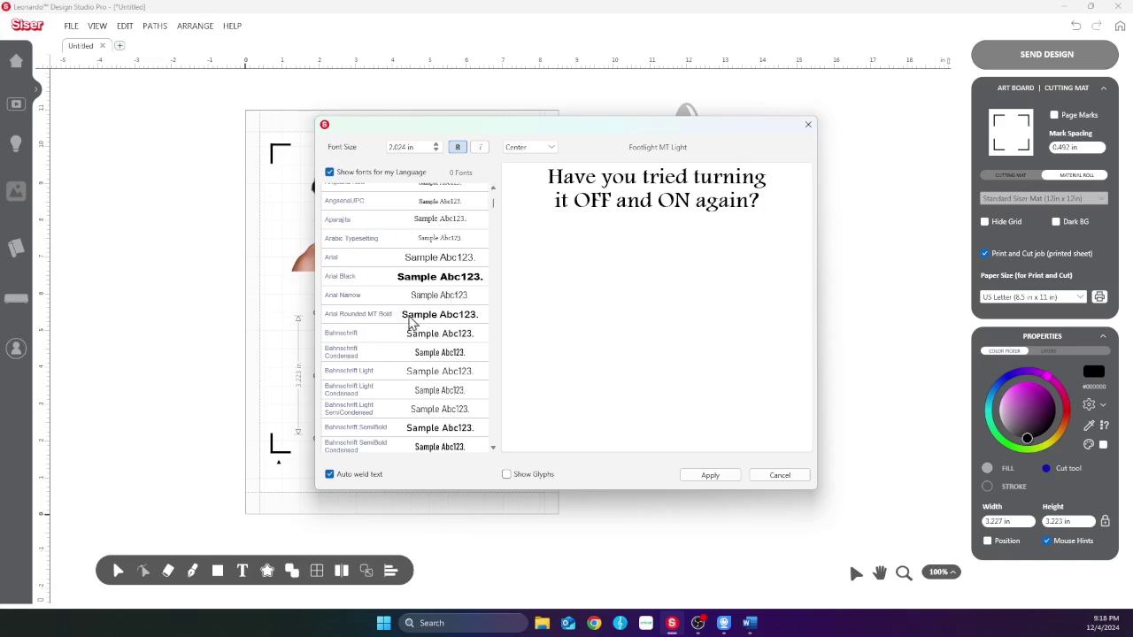
scroll(391, 329, down, 1)
scroll(386, 324, up, 1)
scroll(372, 330, up, 1)
scroll(372, 328, up, 1)
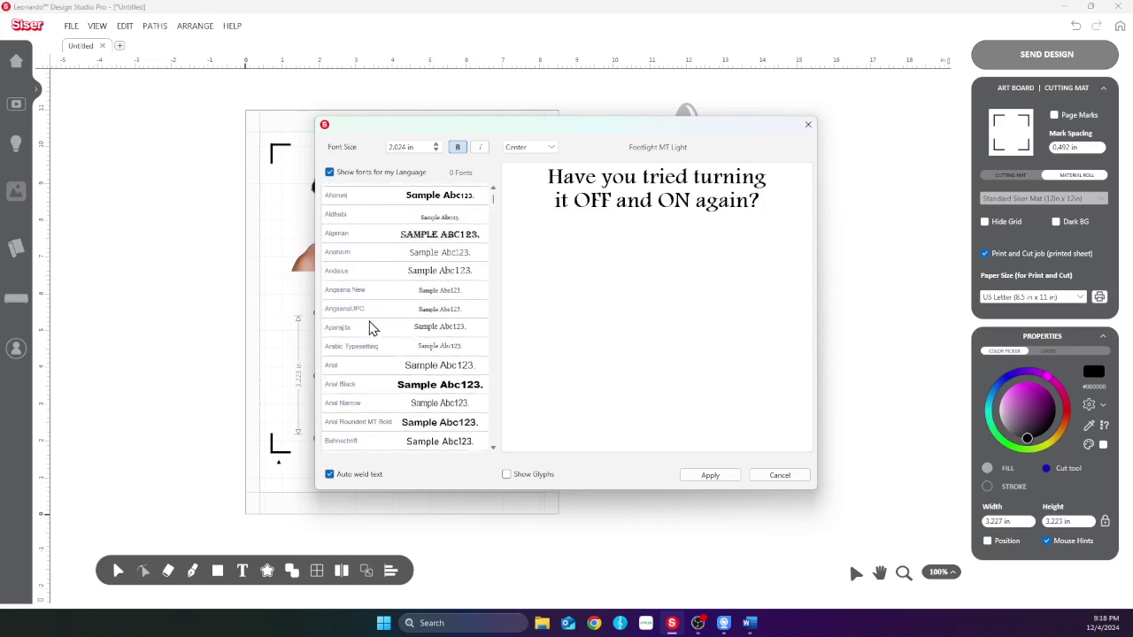
scroll(371, 328, up, 1)
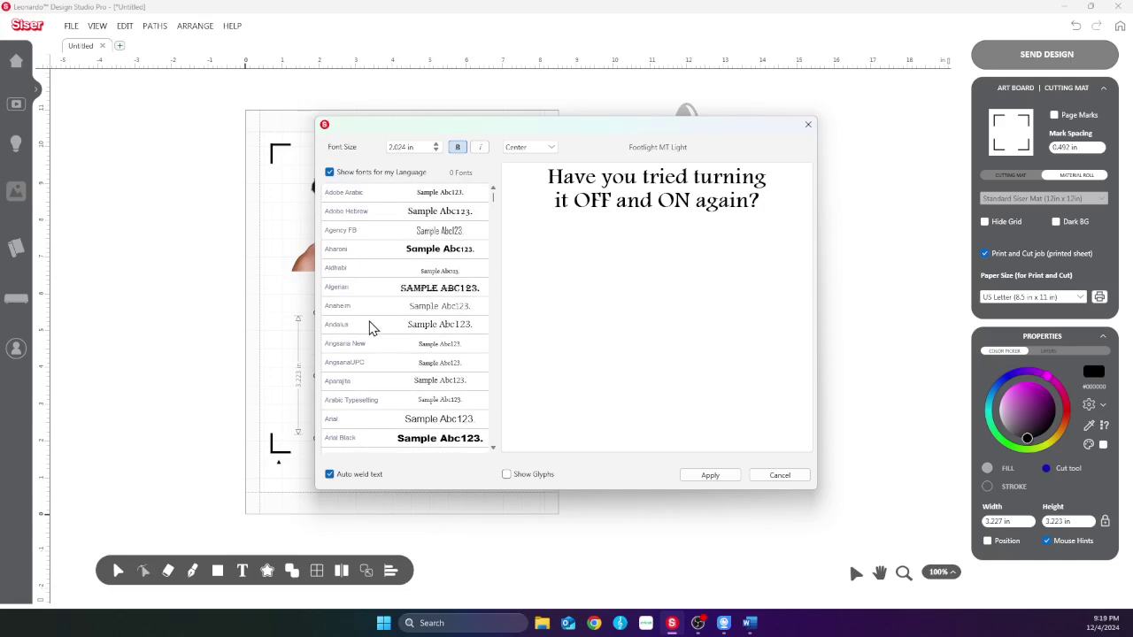
scroll(370, 328, down, 3)
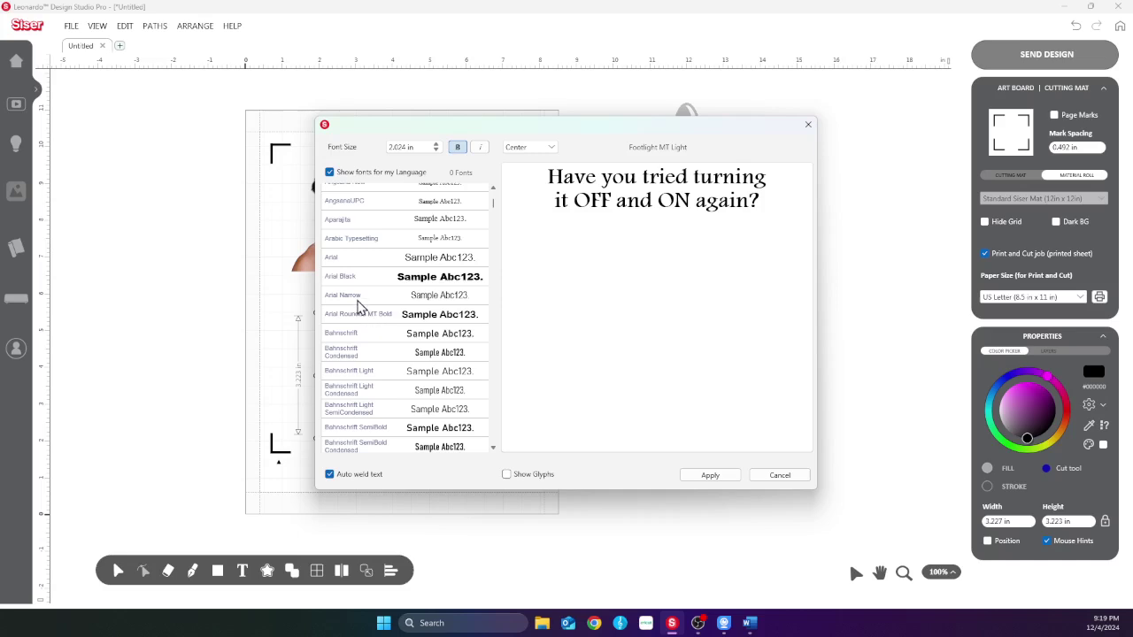
scroll(355, 313, down, 1)
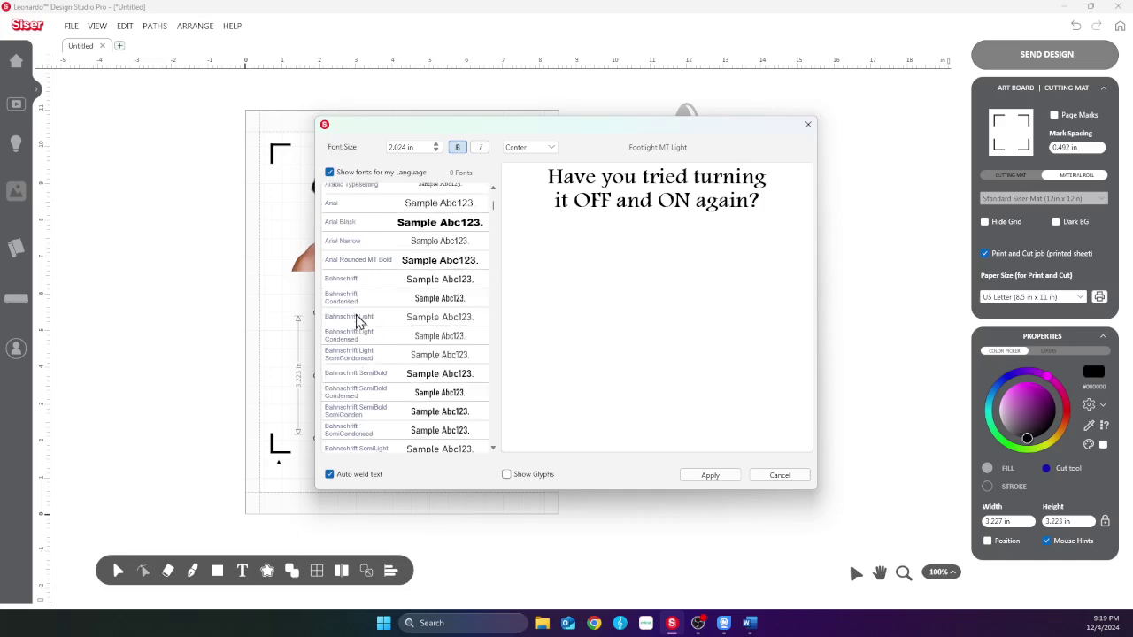
Apply the bold Footlight MT Light text to the design and shrink it proportionally to about 7.2 in wide
click(728, 479)
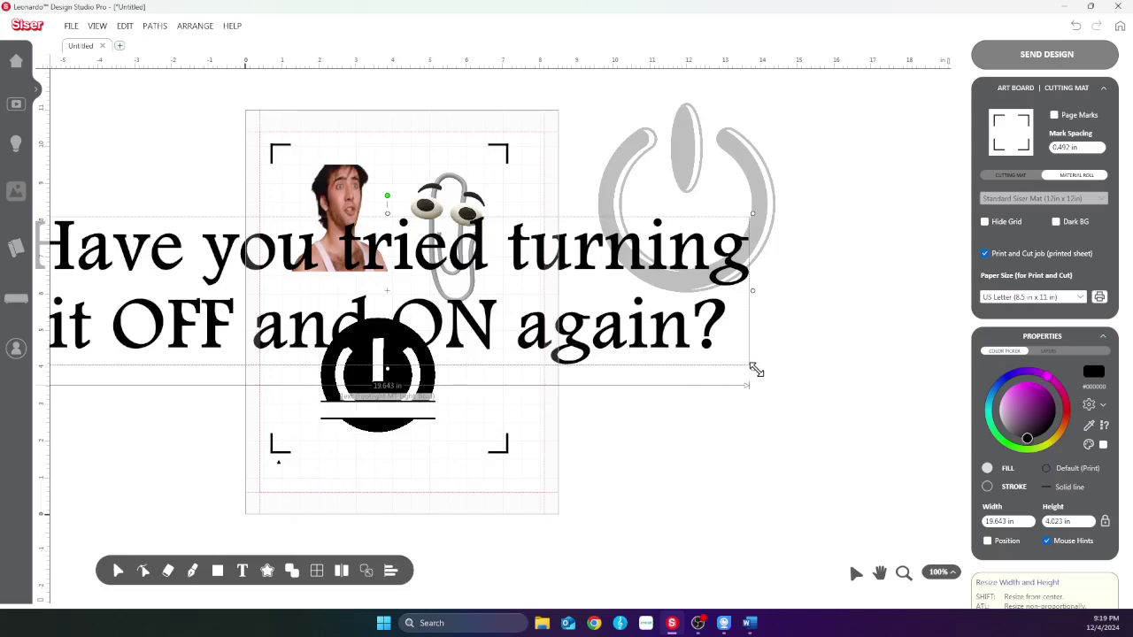
drag(752, 368, 386, 271)
drag(312, 258, 292, 276)
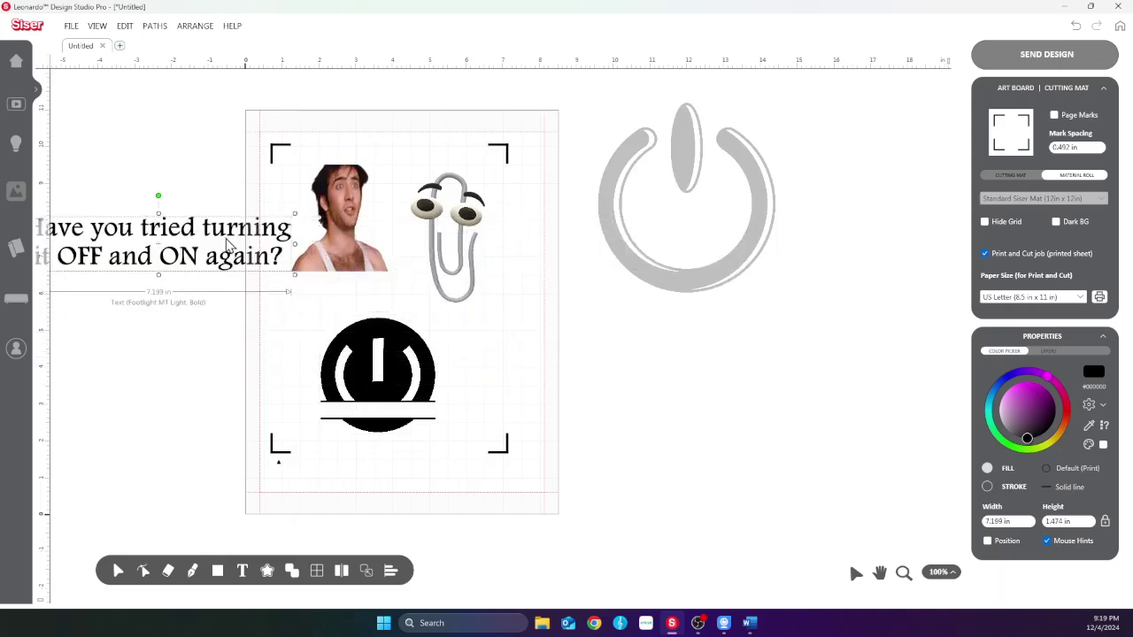
shift+click(269, 287)
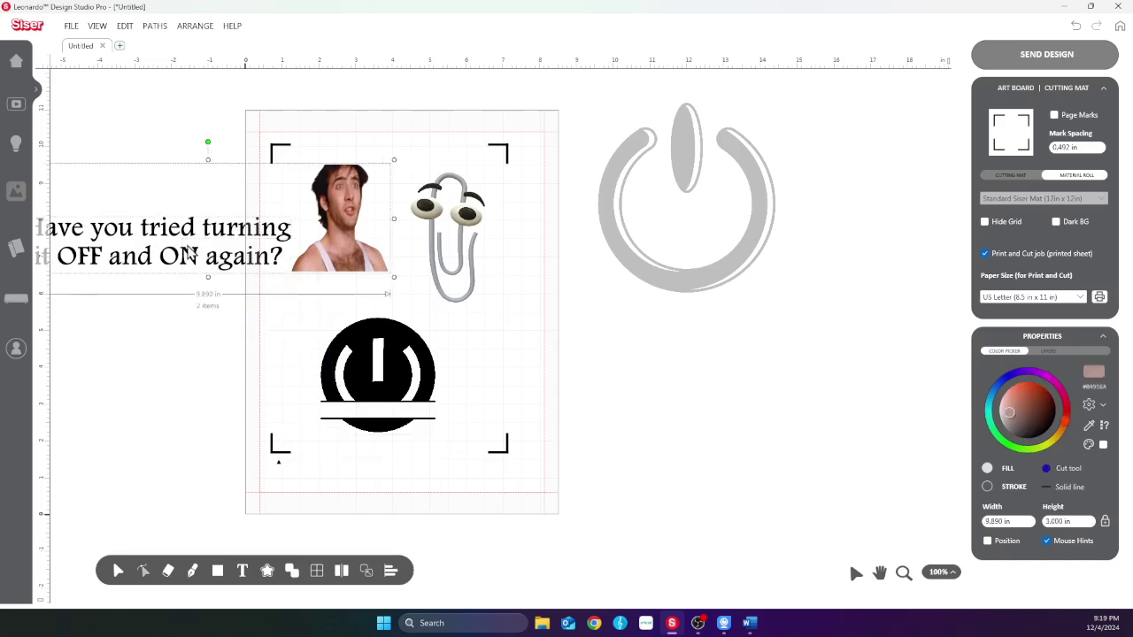
drag(189, 252, 368, 357)
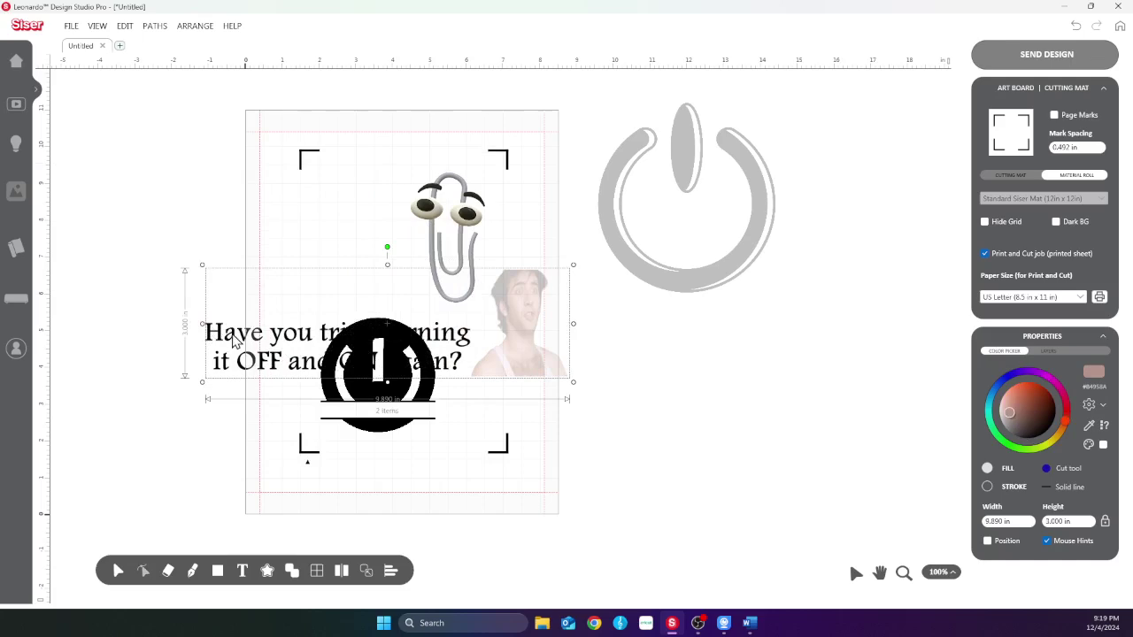
drag(237, 340, 131, 473)
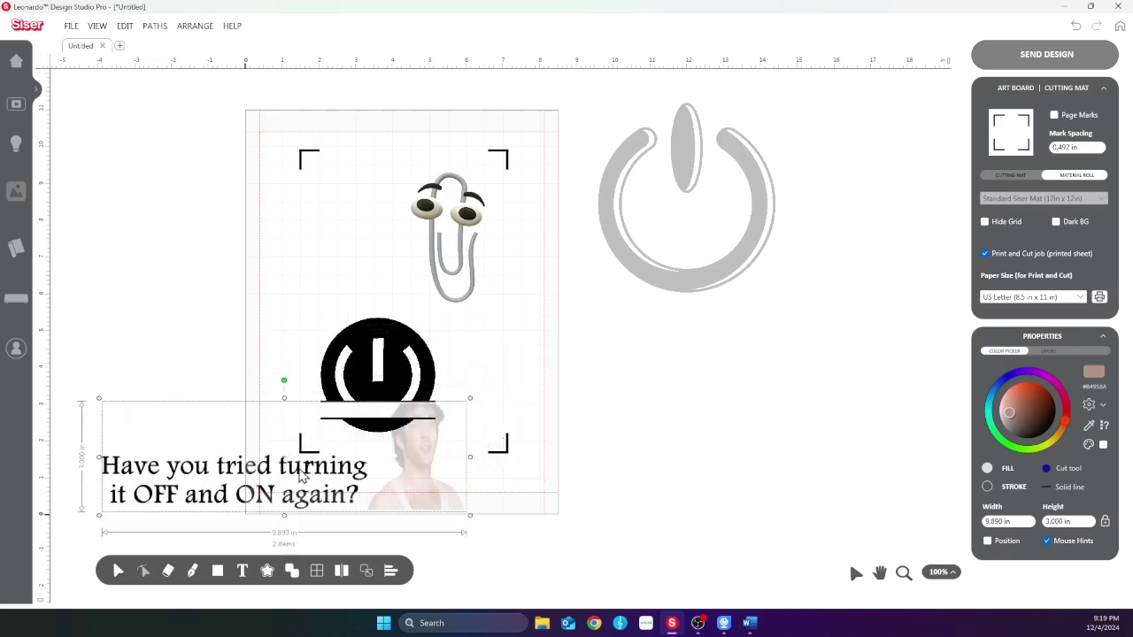
right_click(199, 475)
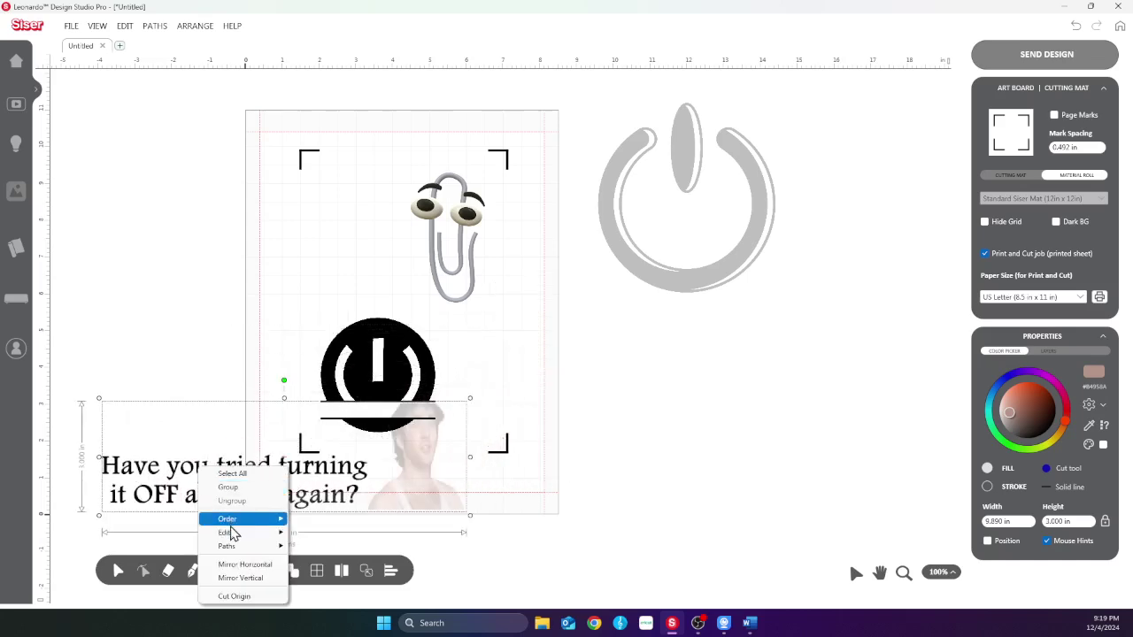
mouse_move(235, 539)
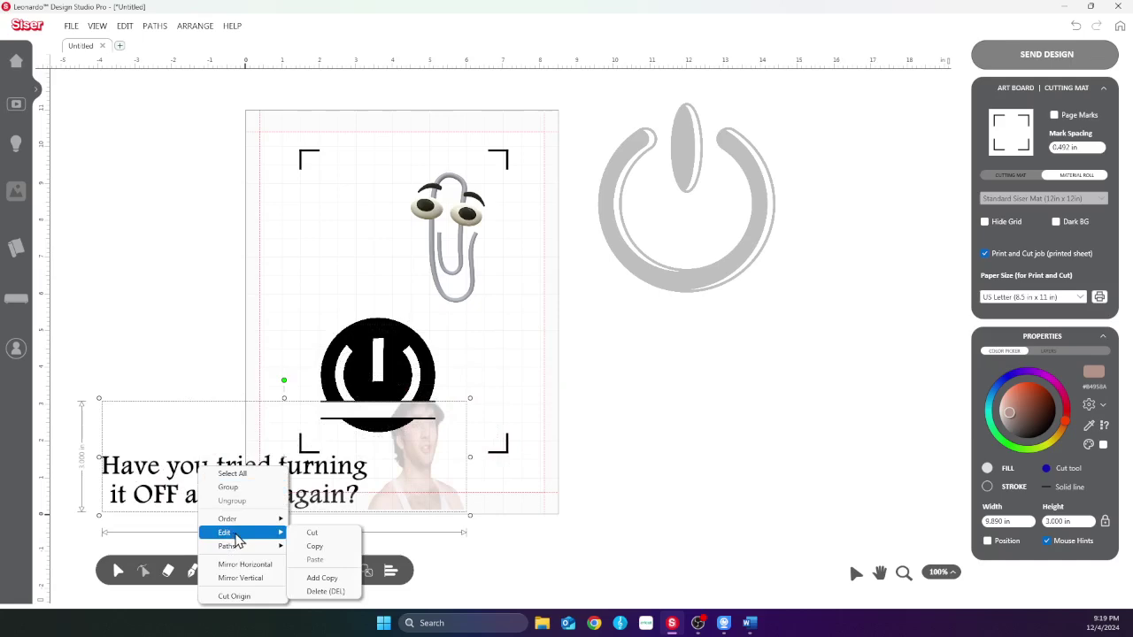
click(146, 481)
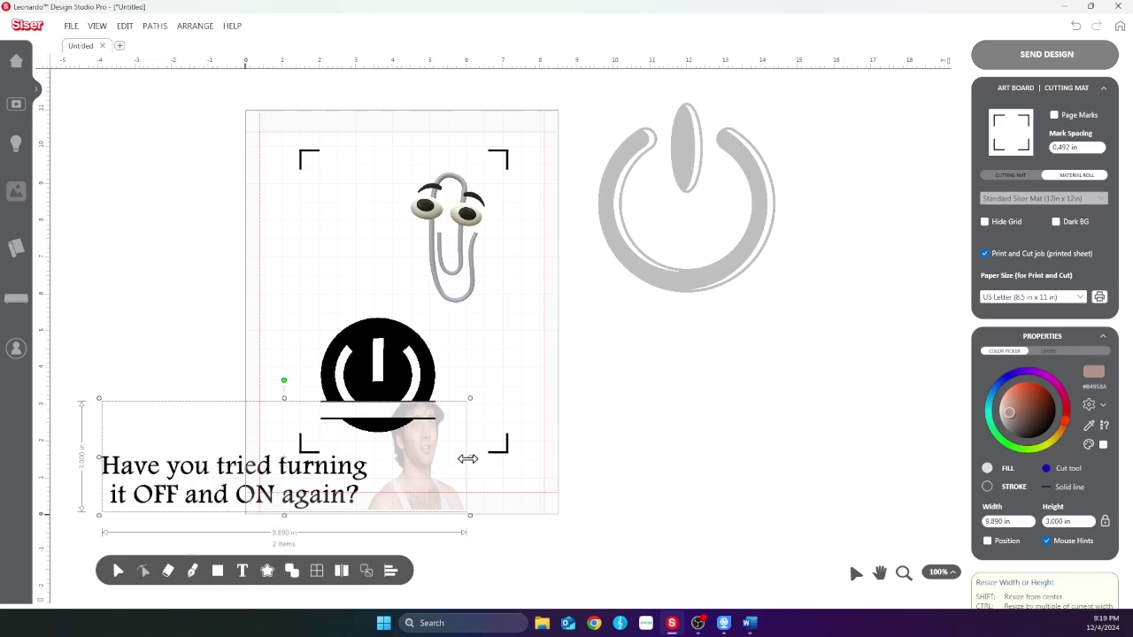
drag(470, 516, 296, 473)
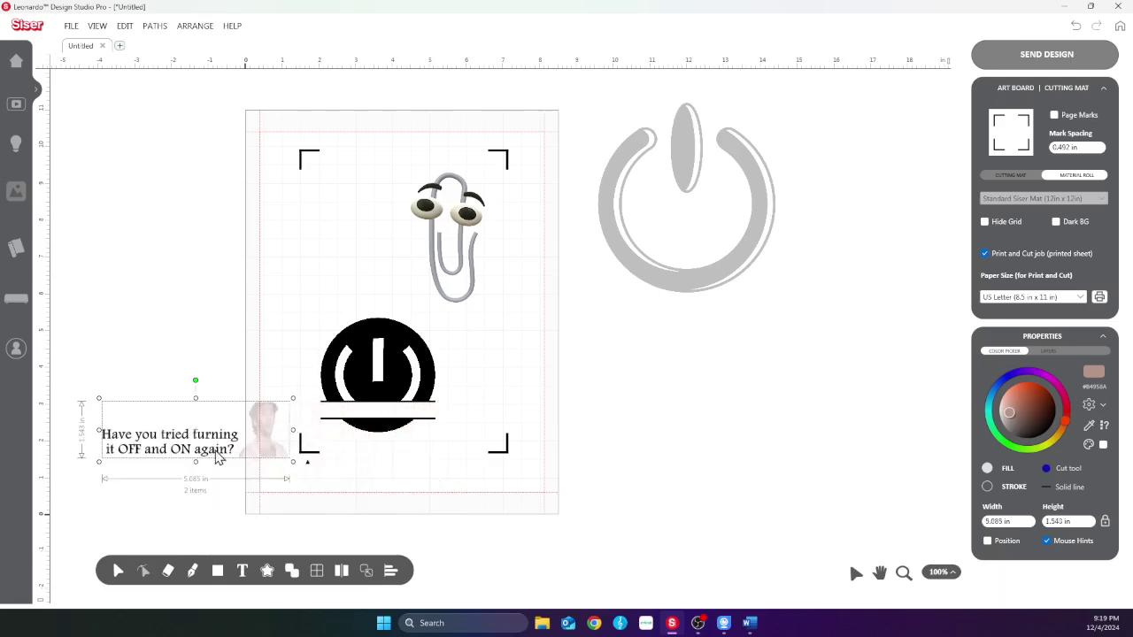
click(356, 495)
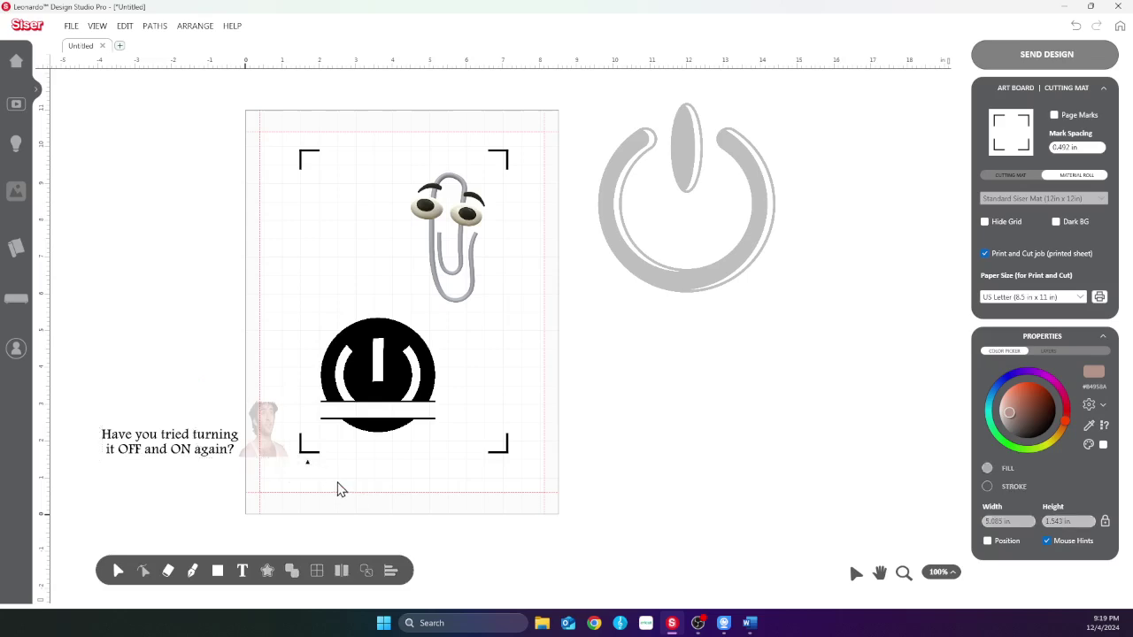
key(ctrl+z)
key(ctrl+z)
key(ctrl+z)
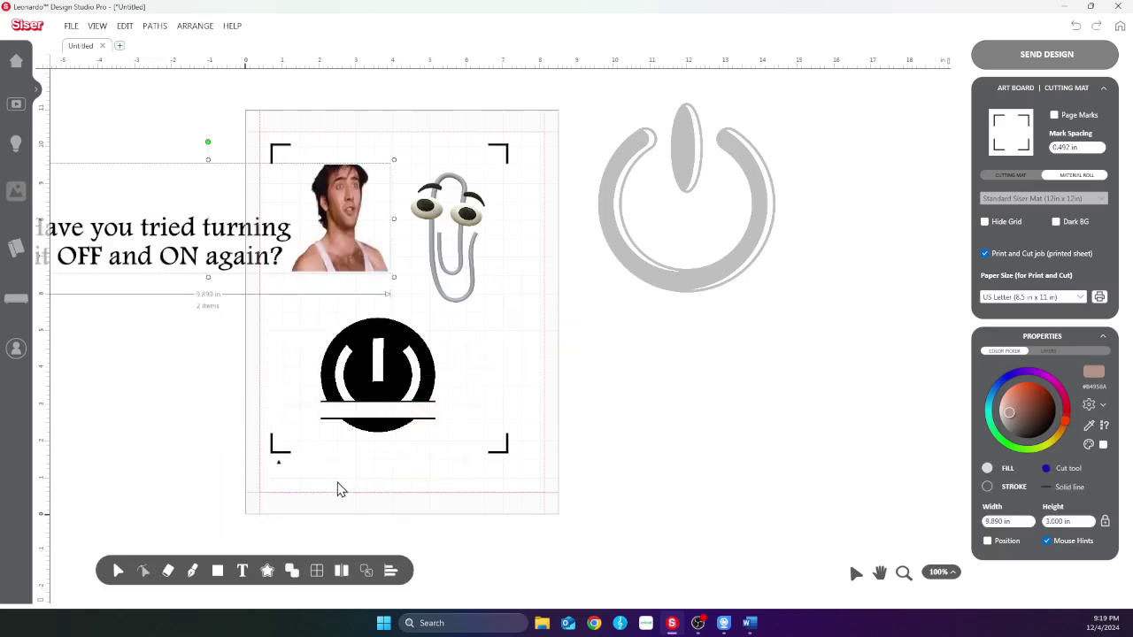
click(239, 367)
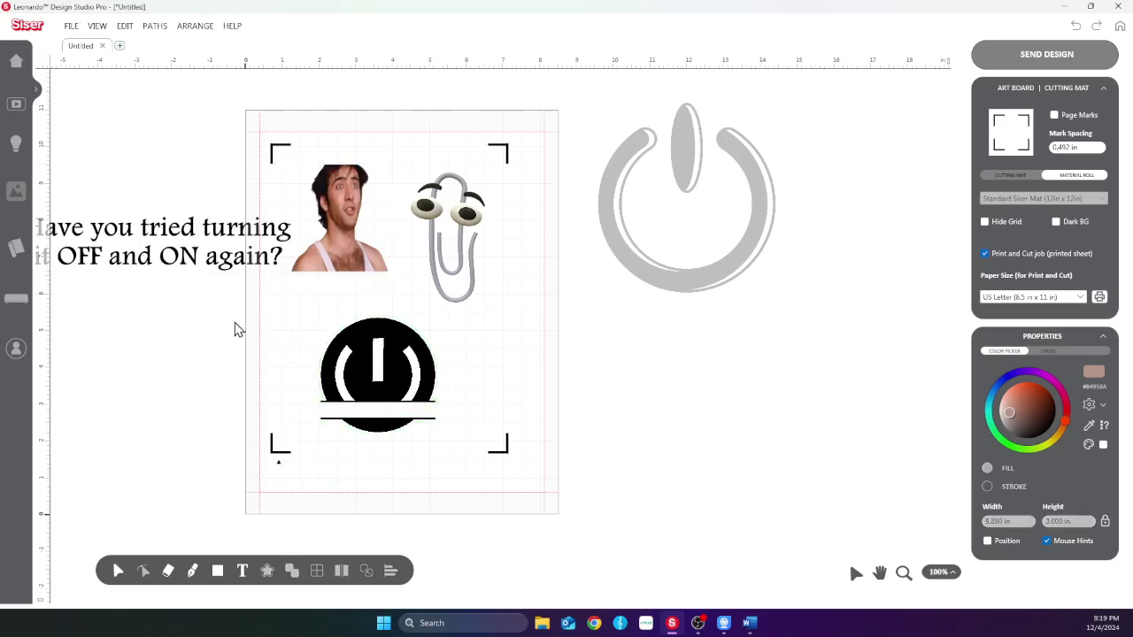
Move the text into the white band of the power button and shrink it to about 1.88 in wide so it fits
click(220, 257)
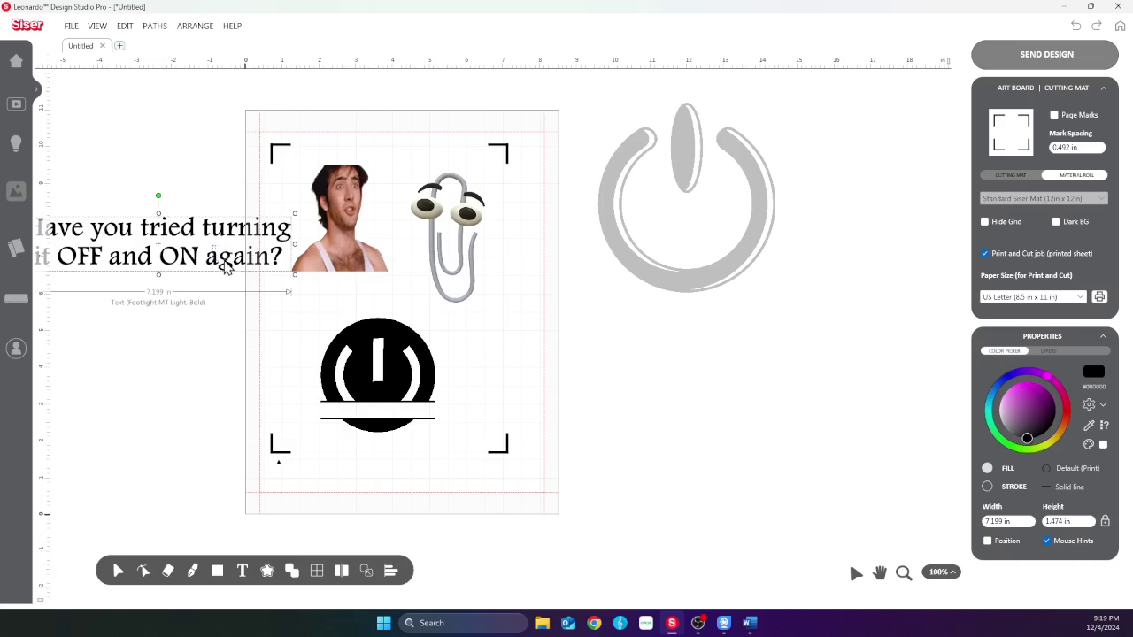
drag(152, 254, 399, 442)
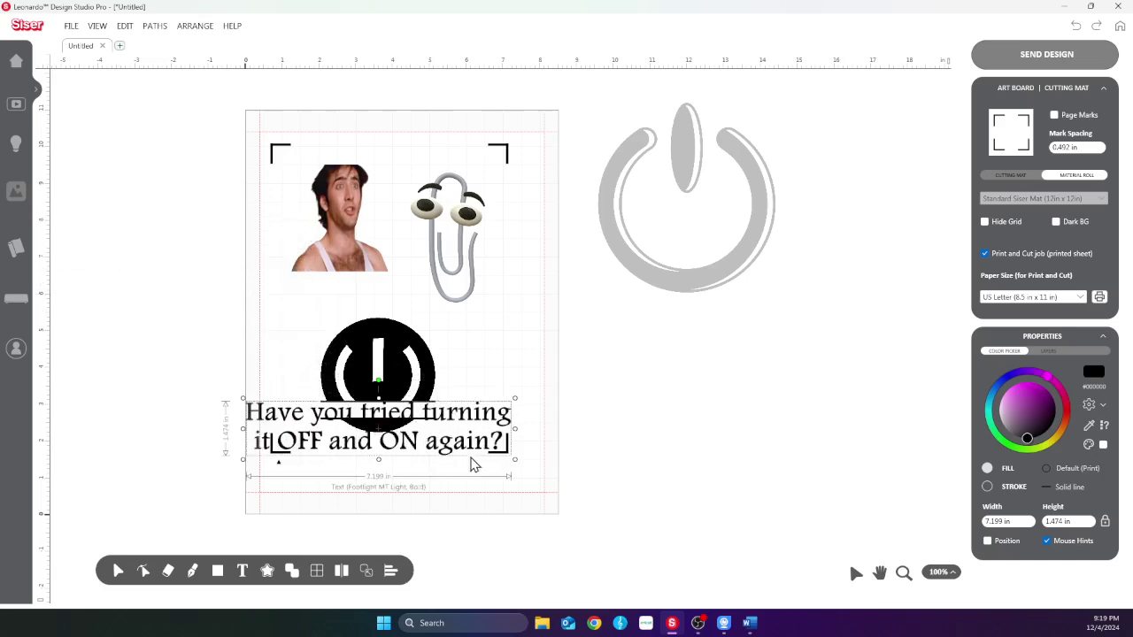
drag(514, 461, 370, 430)
drag(307, 408, 380, 408)
drag(442, 435, 400, 417)
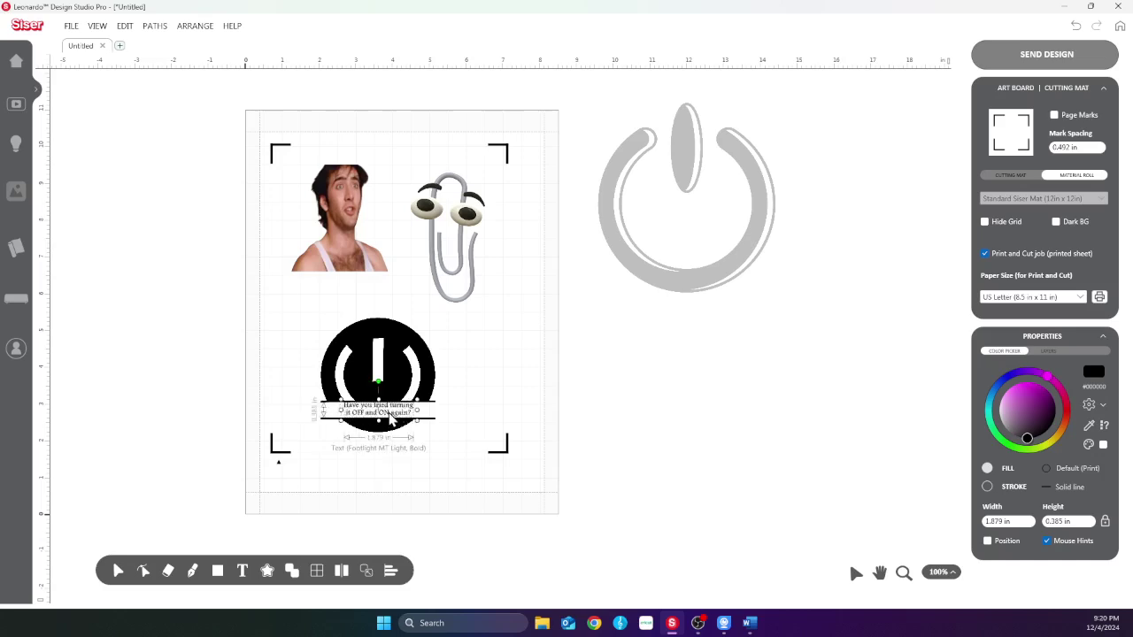
Center the black power button graphic horizontally on the page
shift+click(398, 390)
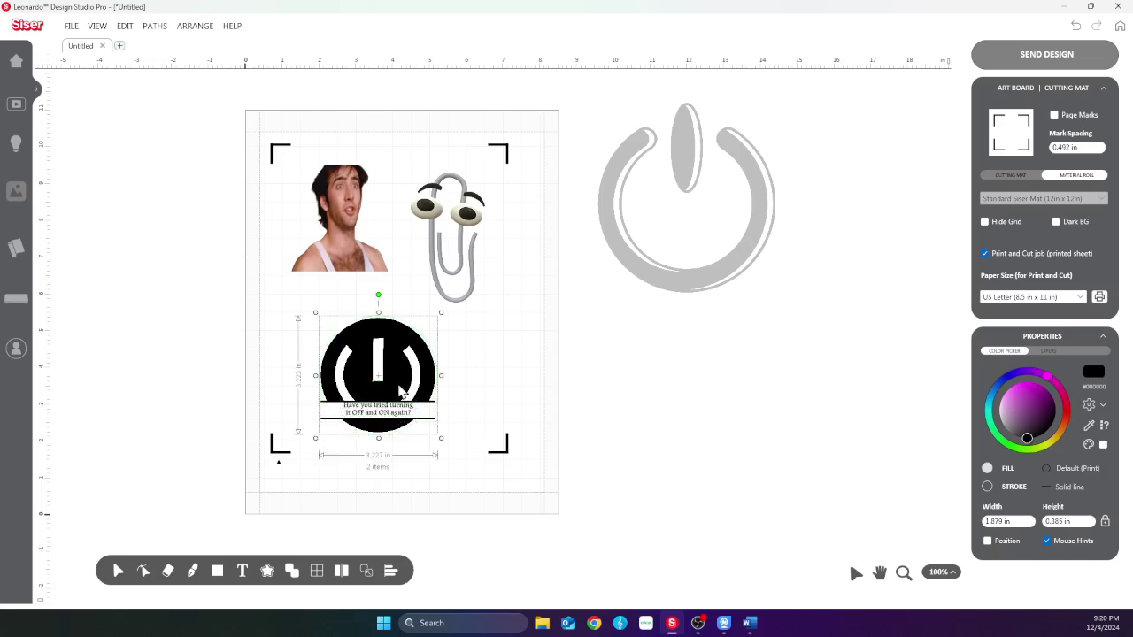
key(ctrl+g)
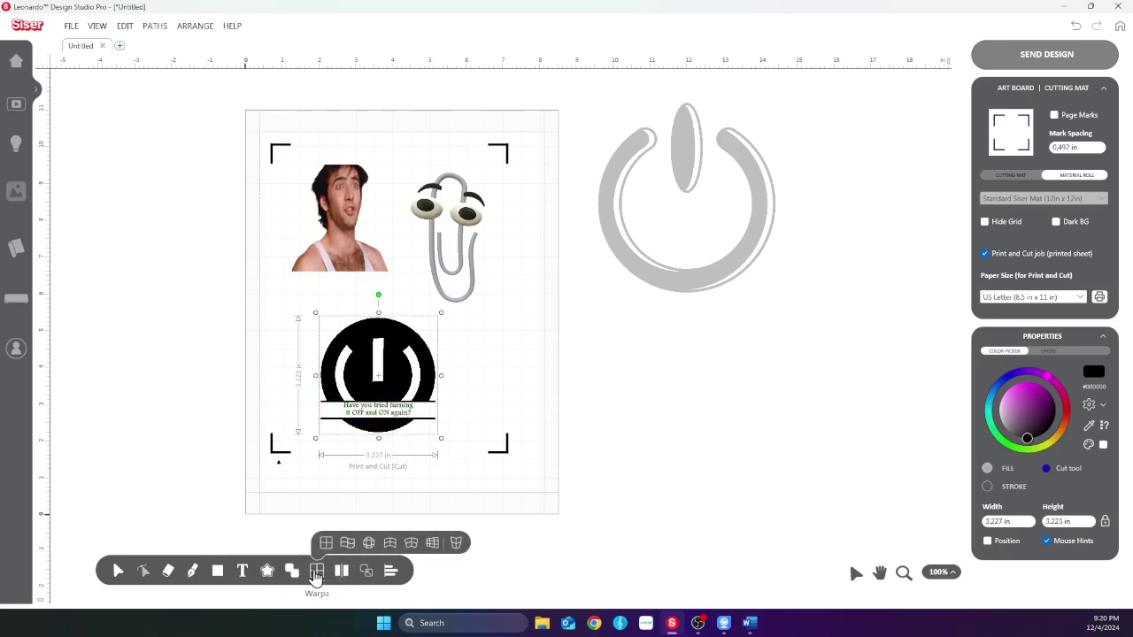
mouse_move(343, 577)
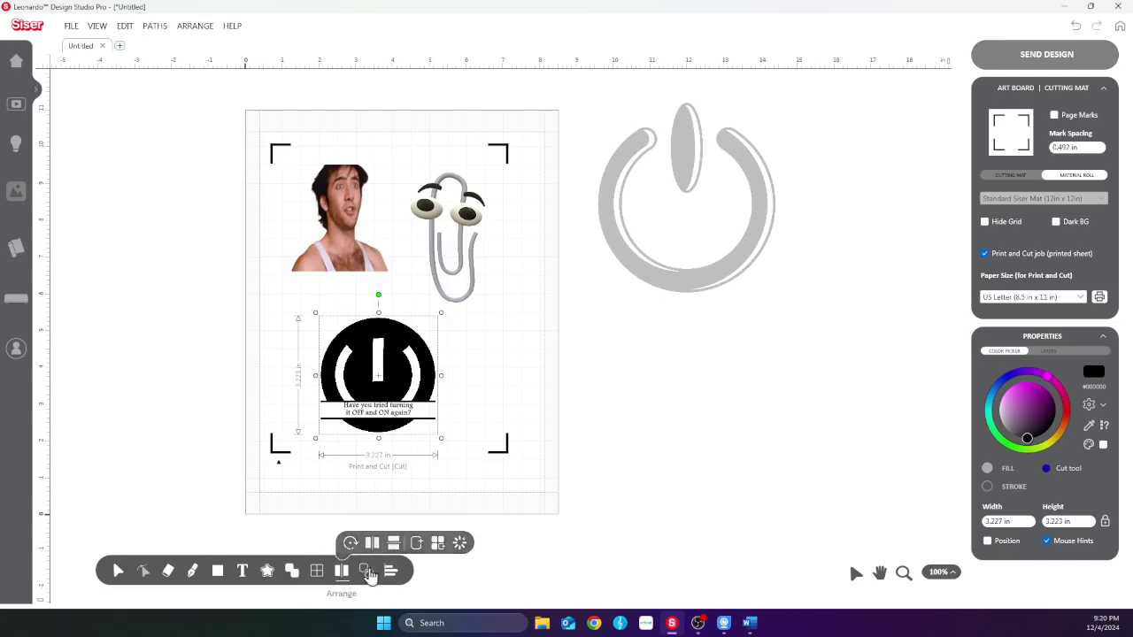
mouse_move(392, 575)
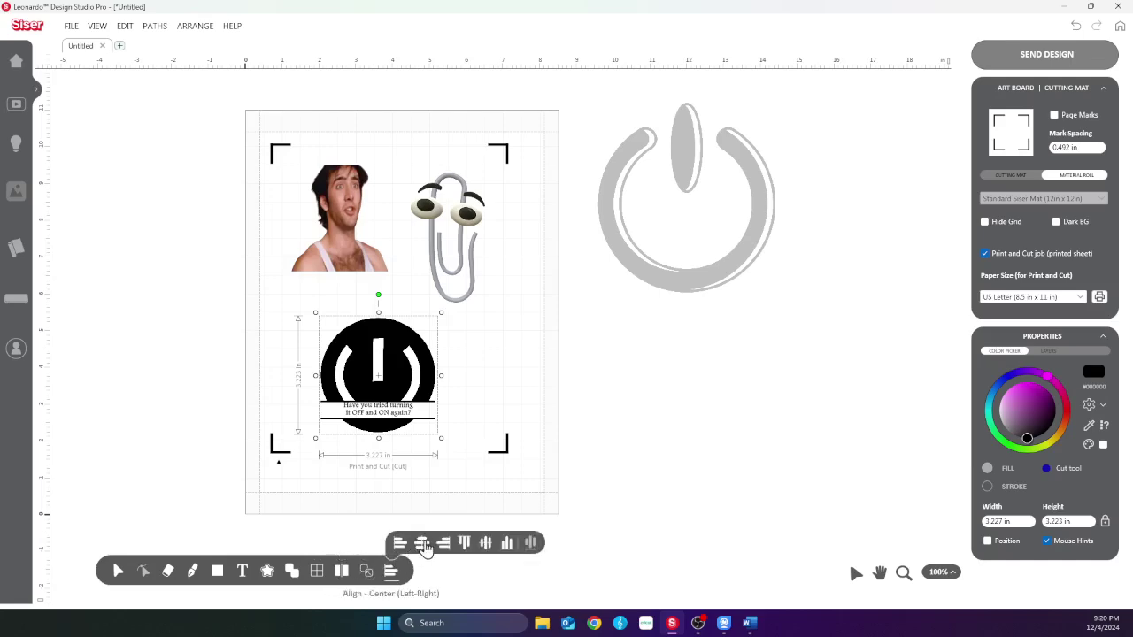
click(421, 542)
mouse_move(393, 574)
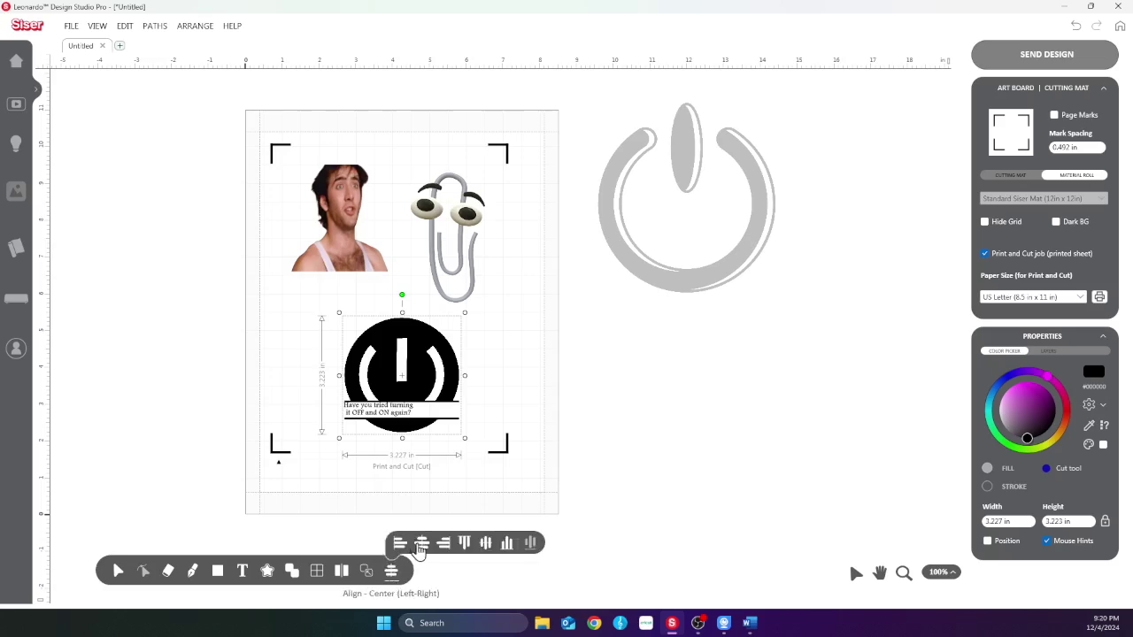
click(420, 549)
mouse_move(399, 562)
Select the power button and its text together and align their centers left-right
shift+click(382, 418)
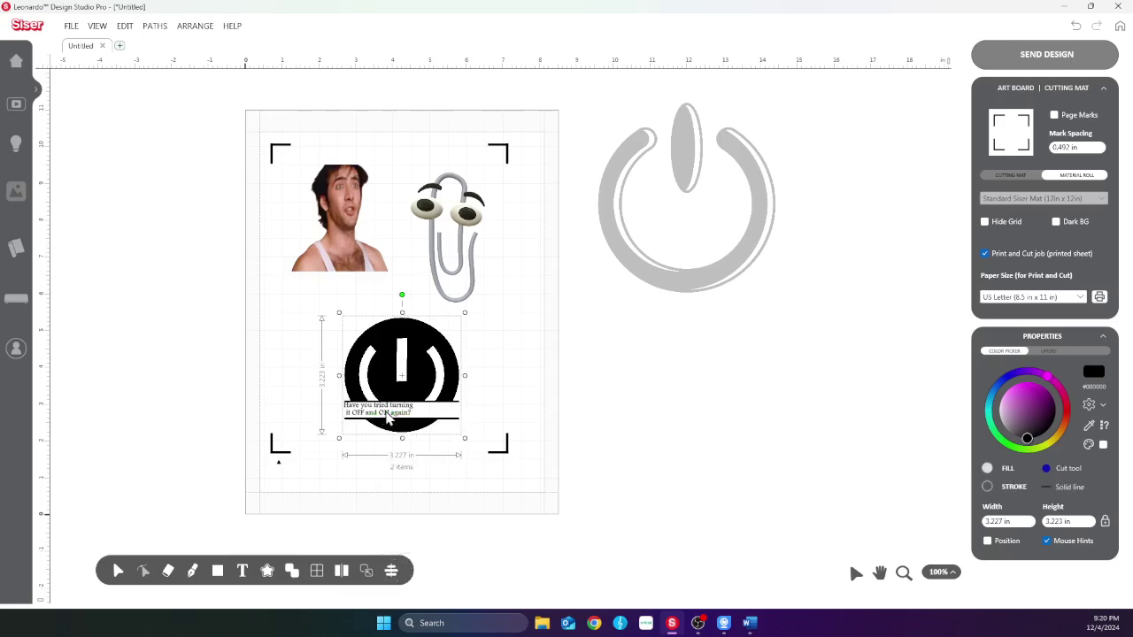
key(ctrl+g)
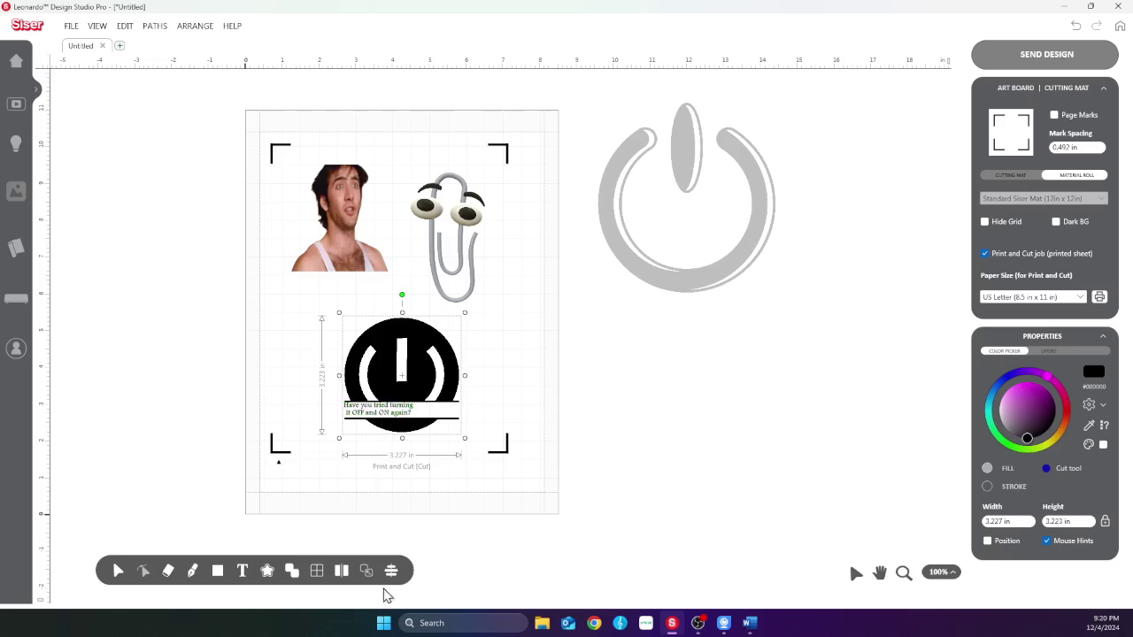
click(470, 440)
mouse_move(295, 310)
mouse_down()
mouse_move(470, 434)
mouse_move(501, 486)
mouse_up()
mouse_move(392, 571)
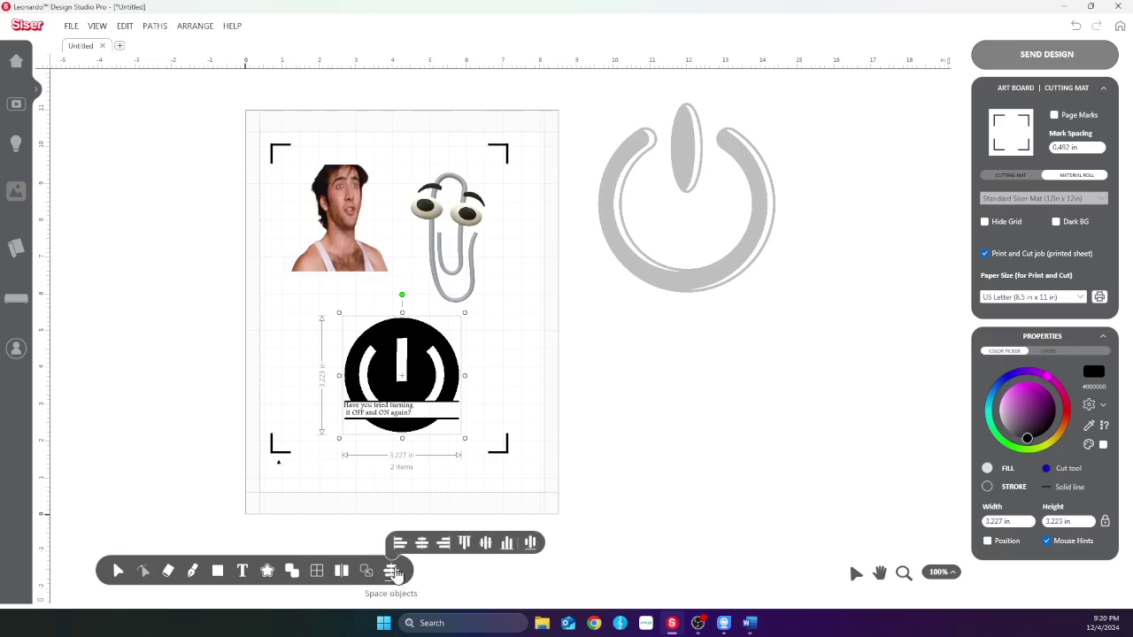
click(422, 543)
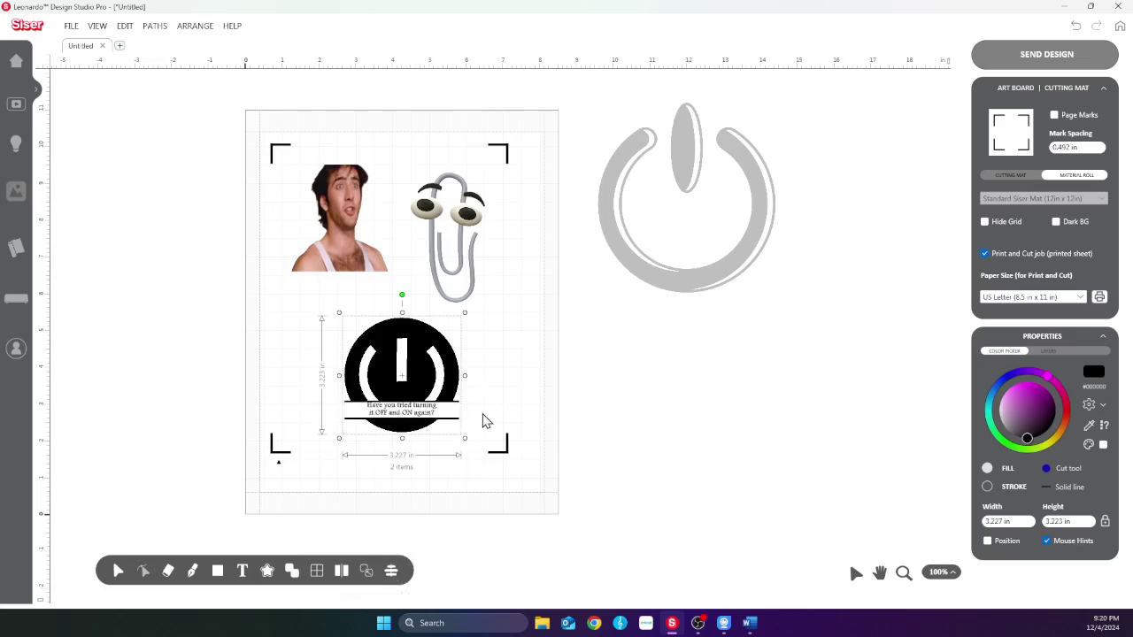
Enlarge the text to about 1.95 in wide and nudge it back to the middle of the power button's white band
click(423, 410)
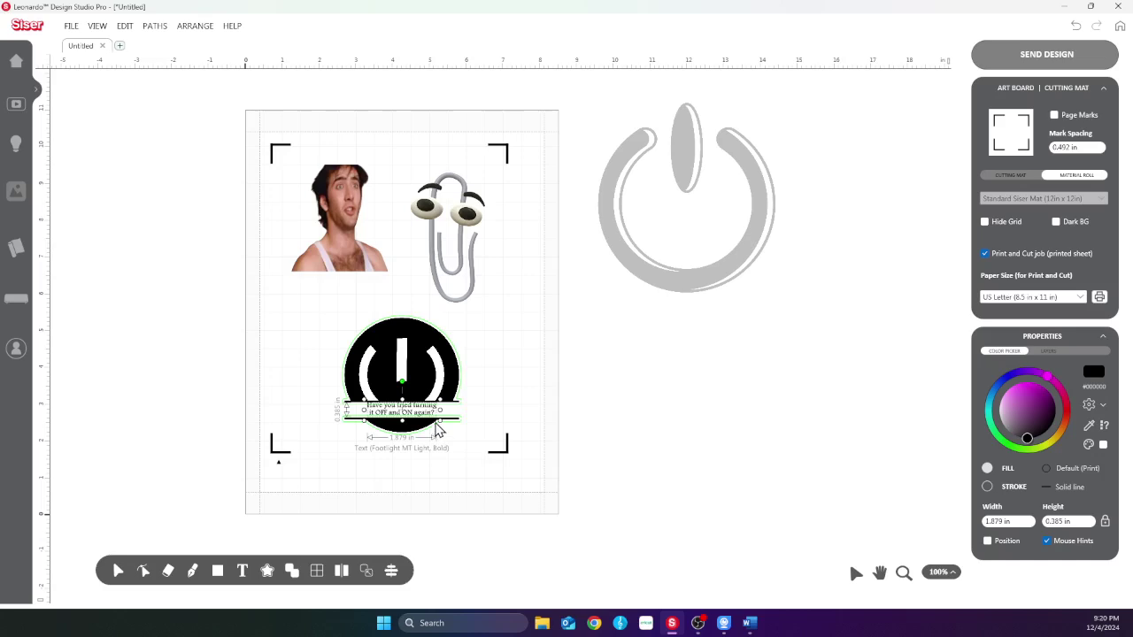
drag(439, 419, 443, 425)
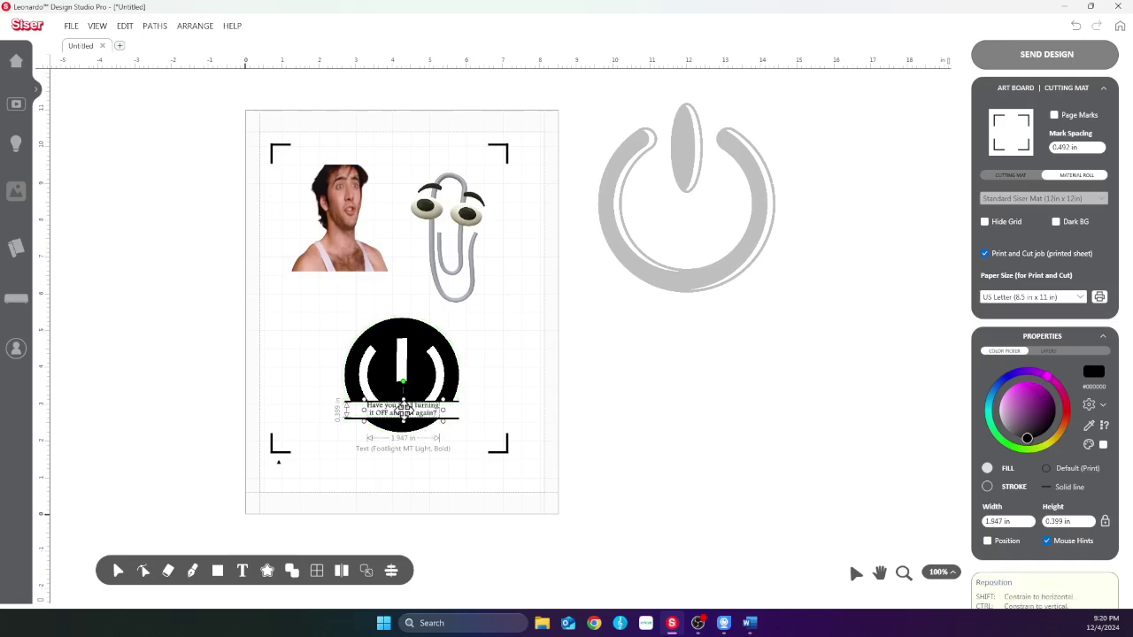
drag(403, 410, 403, 411)
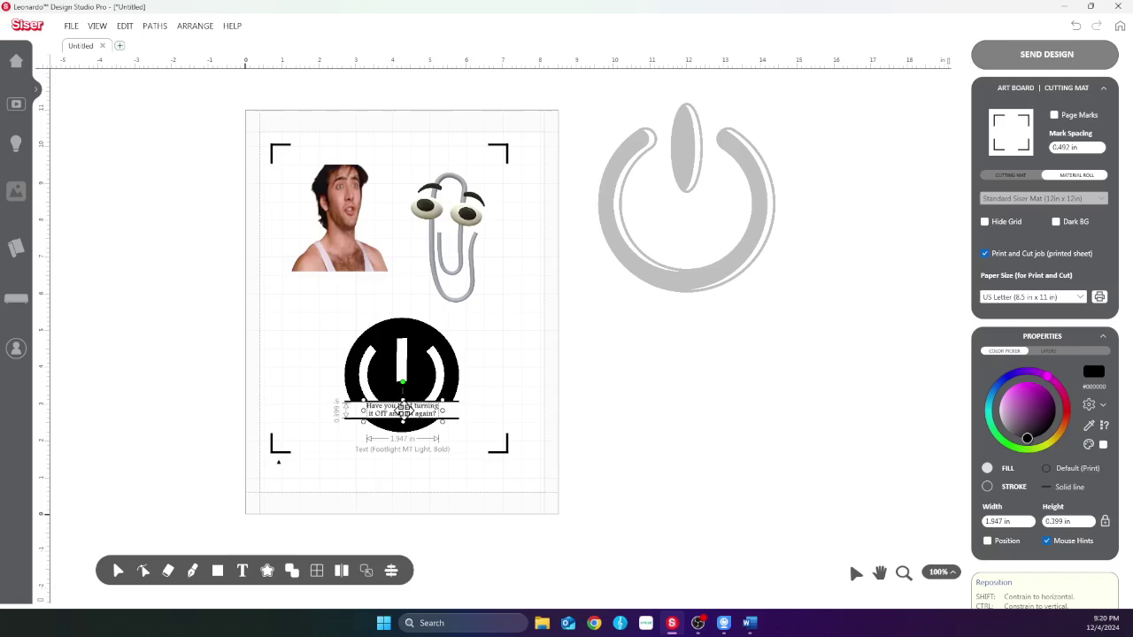
click(480, 407)
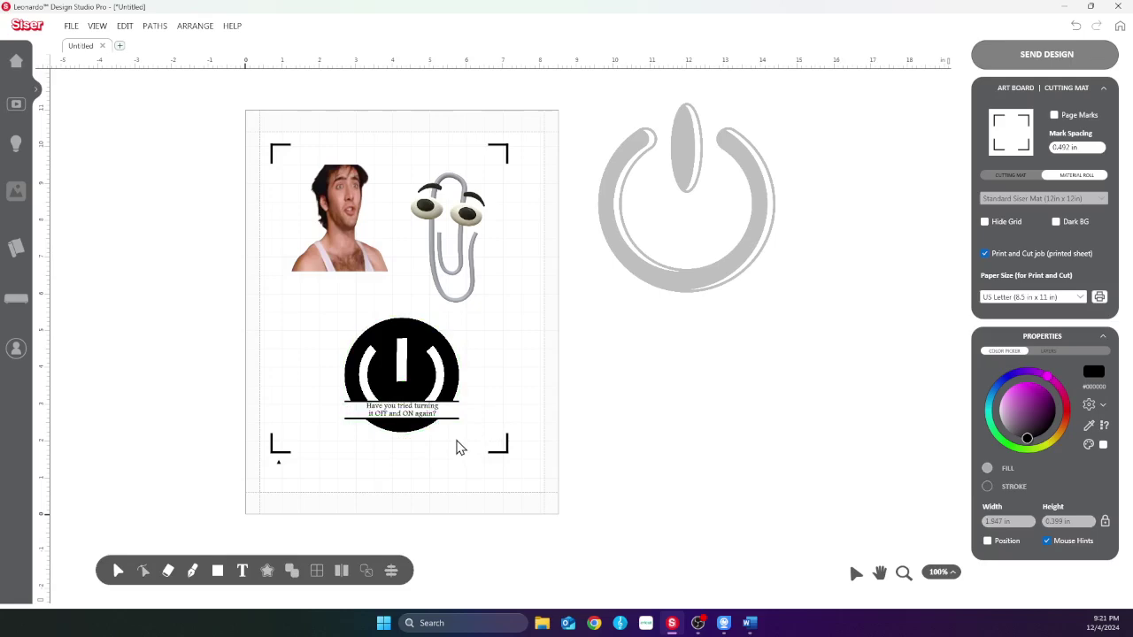
click(420, 412)
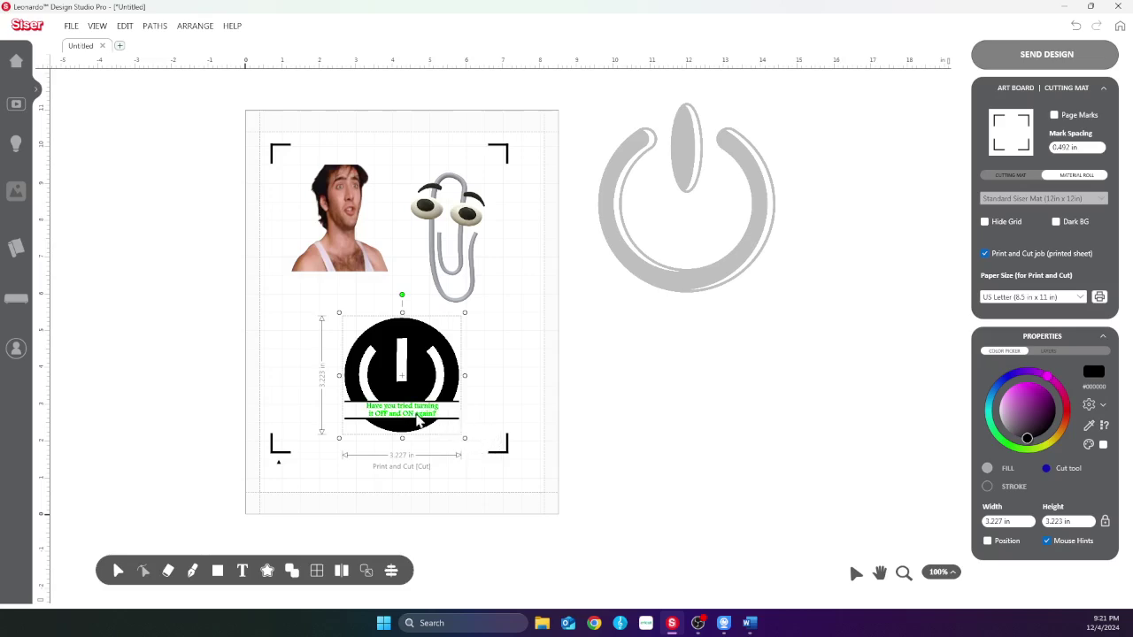
Place a circle over the upper part of the black power button graphic, about 2 in in diameter
double_click(443, 421)
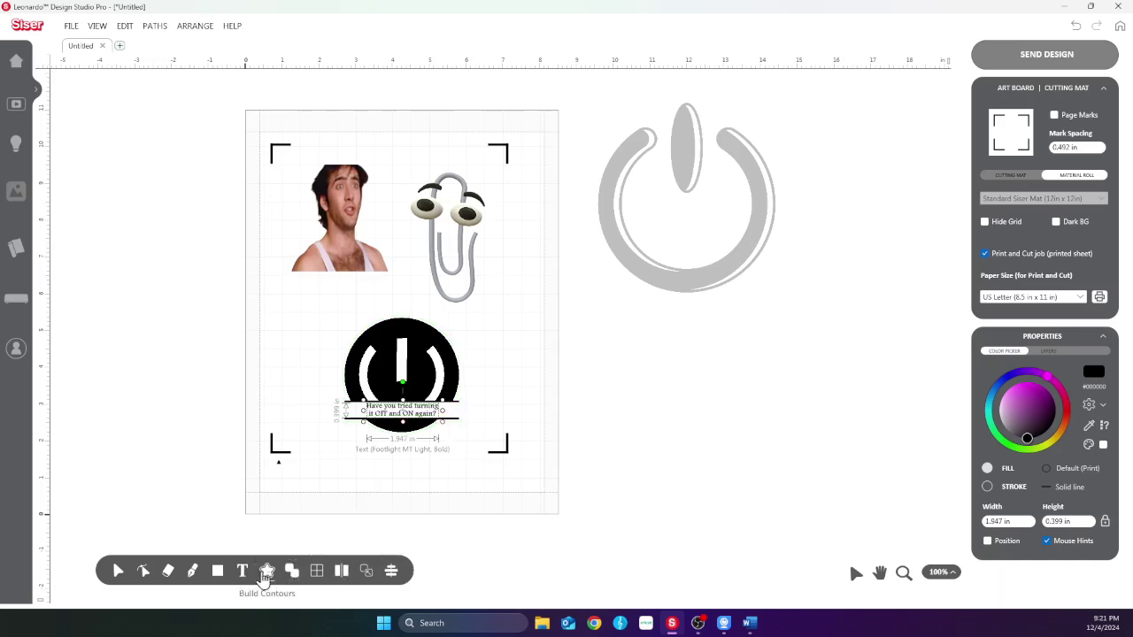
mouse_move(219, 574)
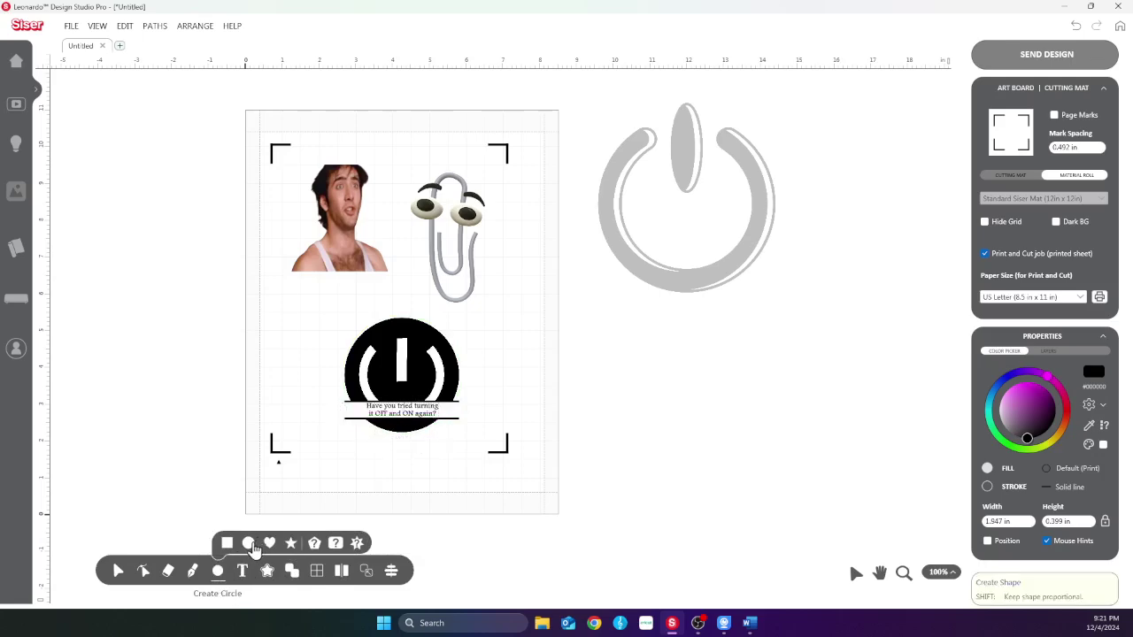
click(251, 544)
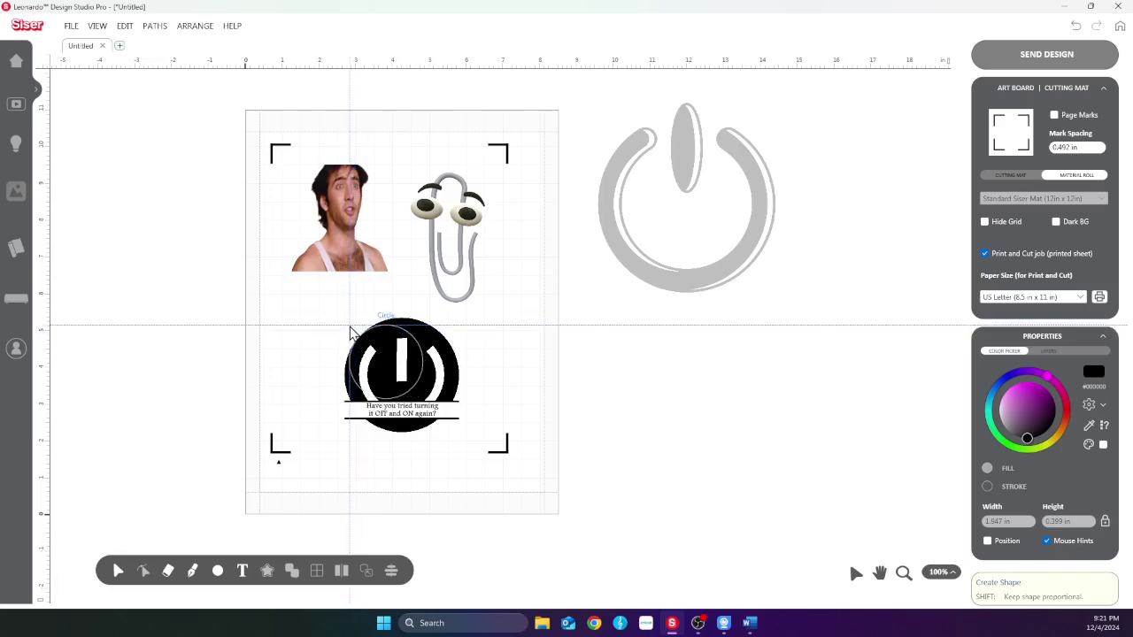
click(349, 332)
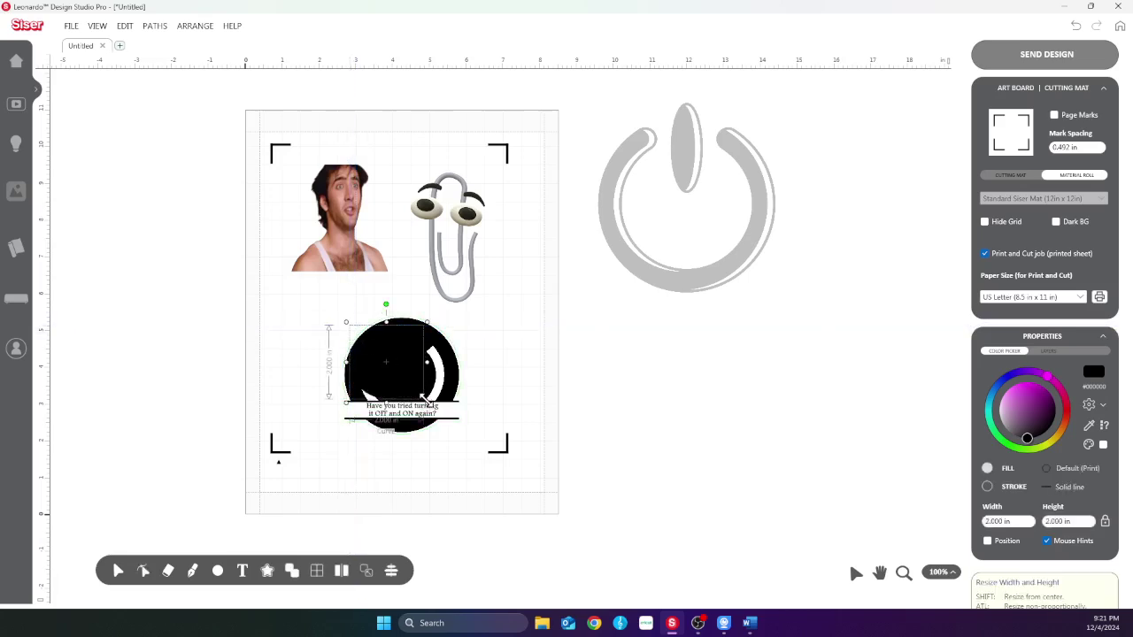
Enlarge the circle to about 3.115 in wide and high and position it so it covers the power button's round outline
drag(427, 402, 458, 443)
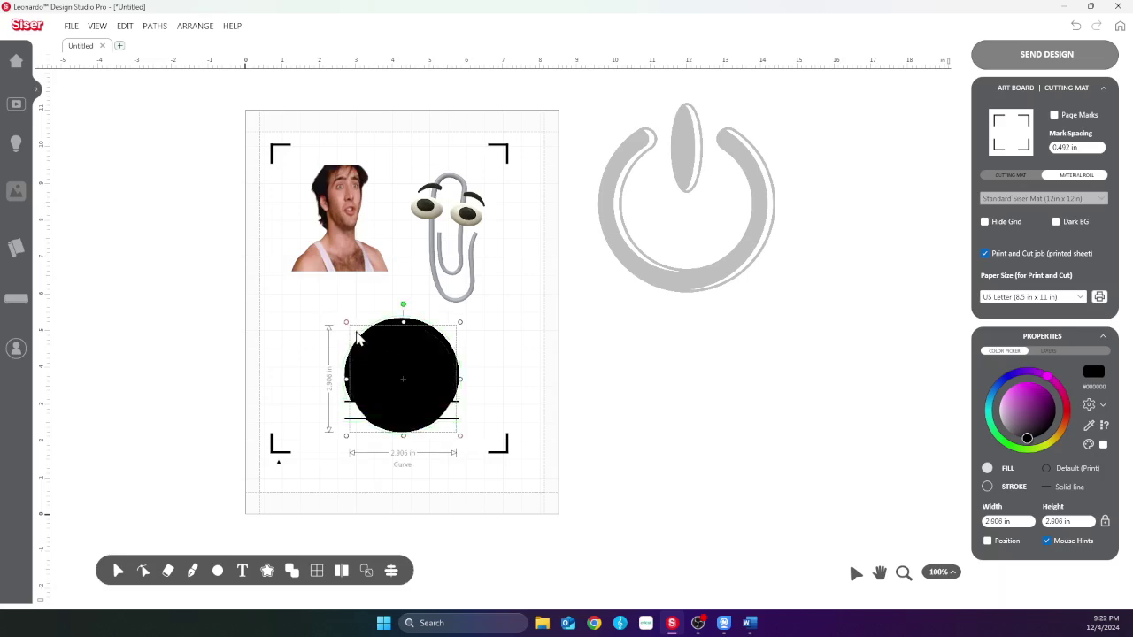
drag(346, 323, 350, 319)
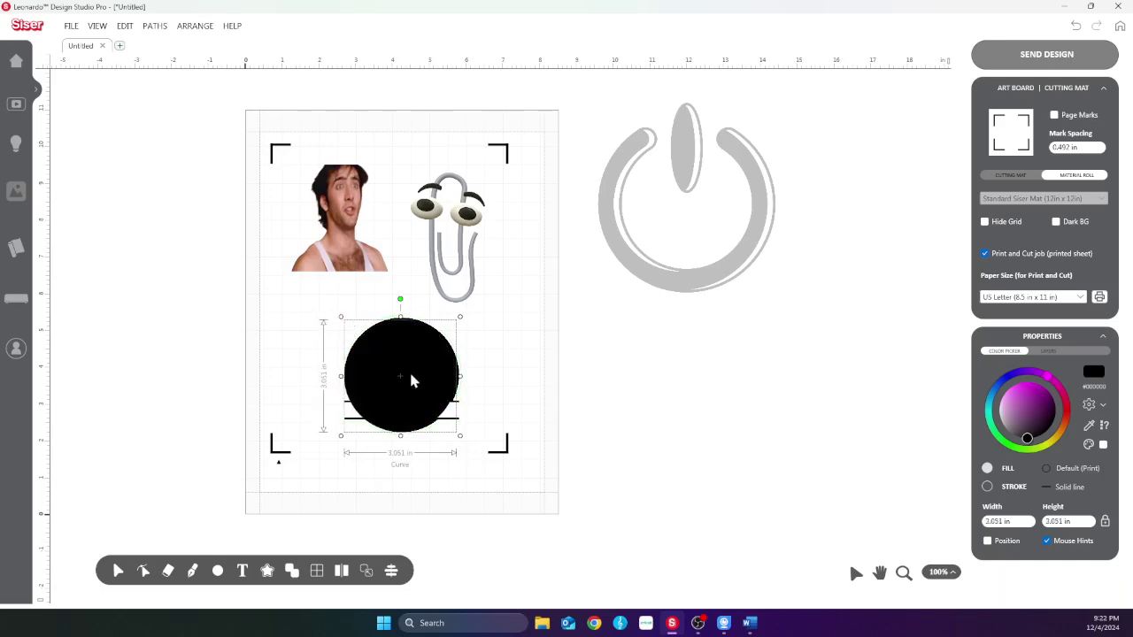
drag(408, 369, 412, 372)
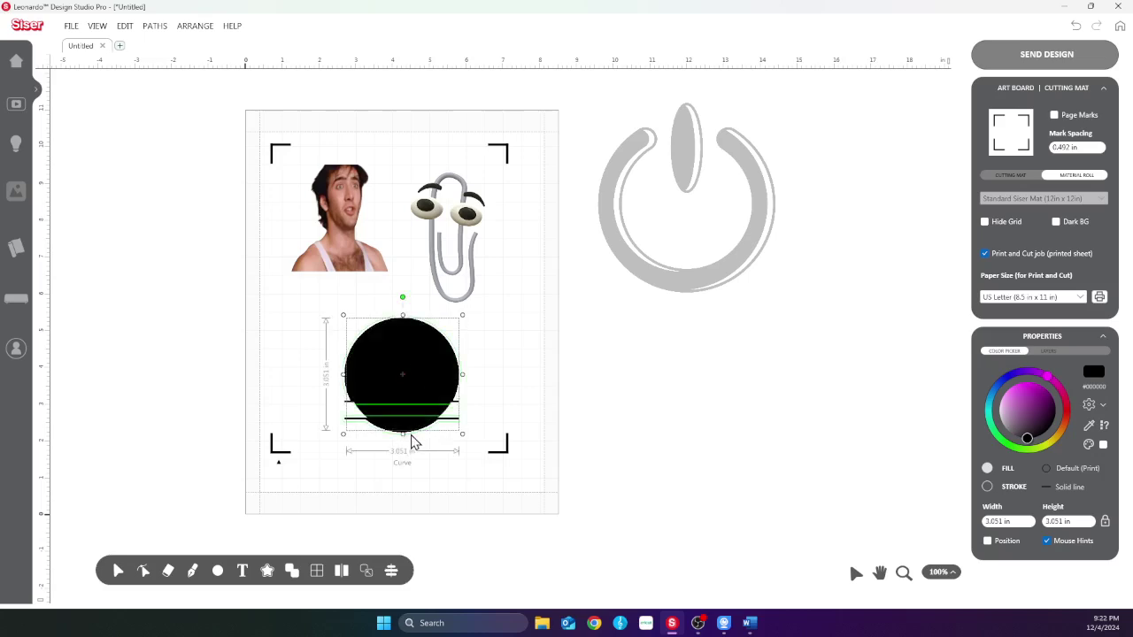
drag(402, 434, 404, 441)
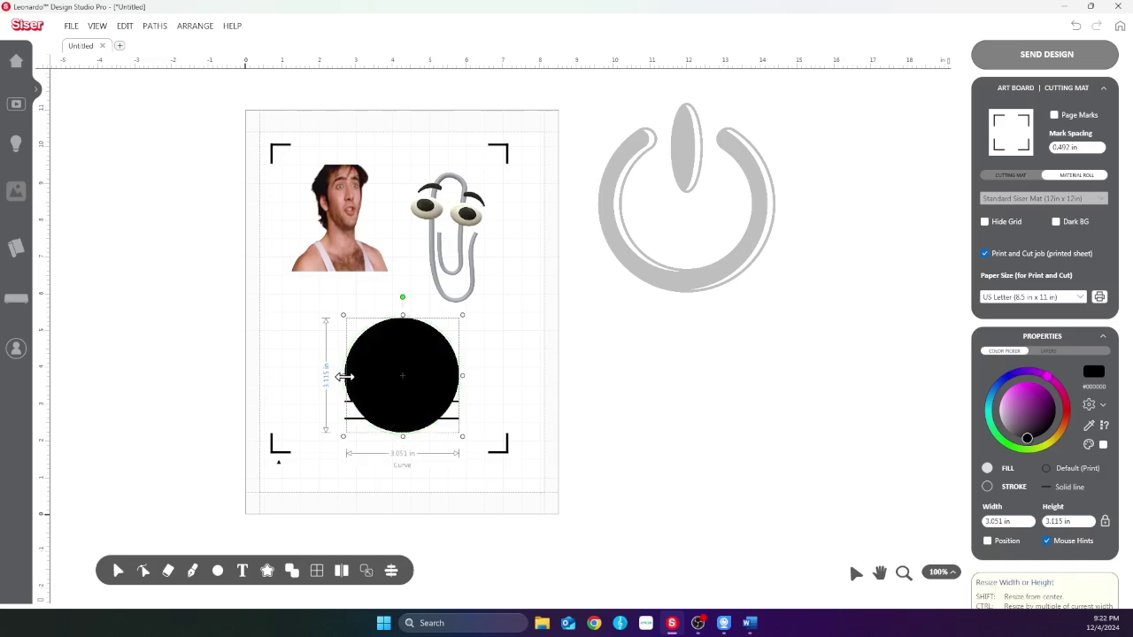
drag(343, 376, 342, 380)
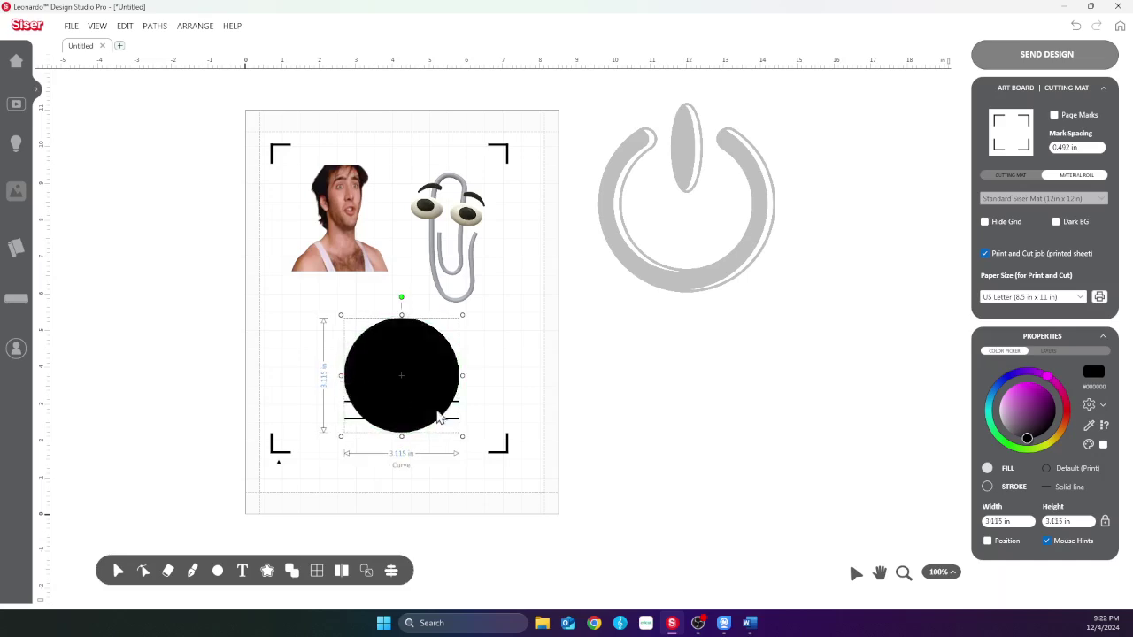
drag(402, 436, 402, 442)
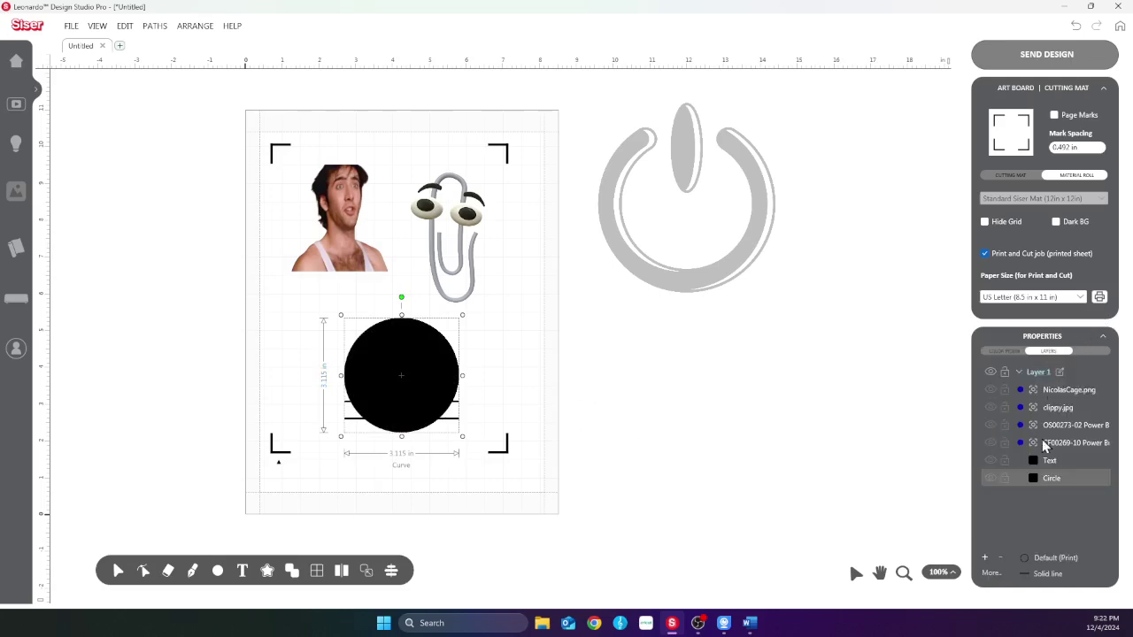
Move the Circle layer above the Text layer and delete the unused gray OS00273-02 power button graphic
drag(1052, 480, 1060, 462)
click(1083, 428)
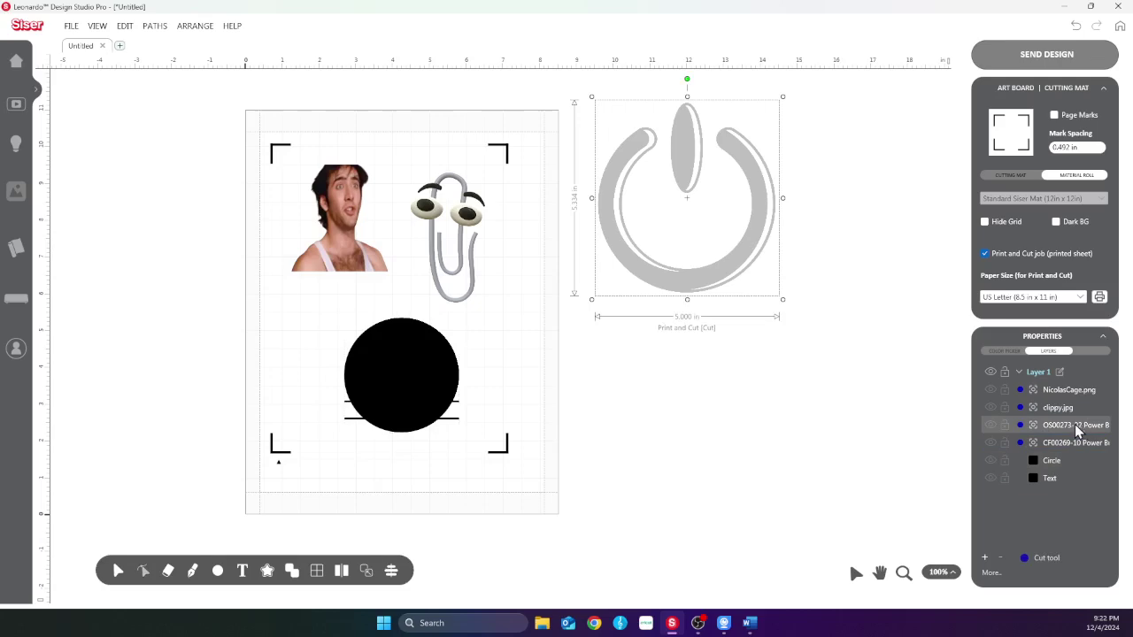
key(Delete)
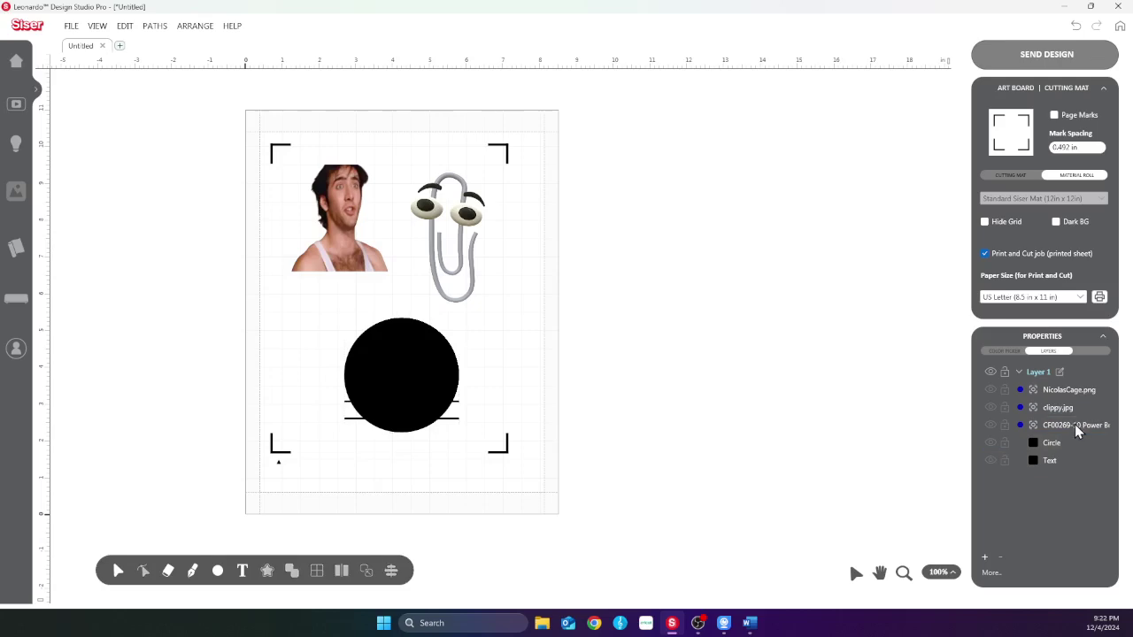
Reorder the Circle layer to sit just above the CF00269-10 power button in the layer list and fill the circle white
click(1074, 424)
drag(1068, 439, 1069, 423)
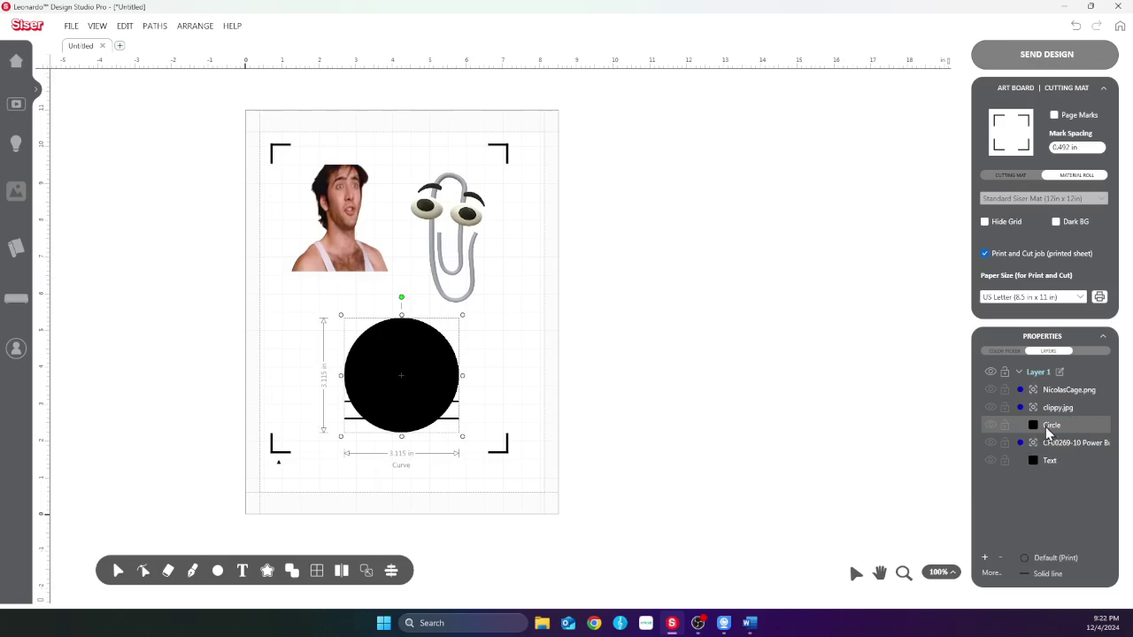
click(1007, 354)
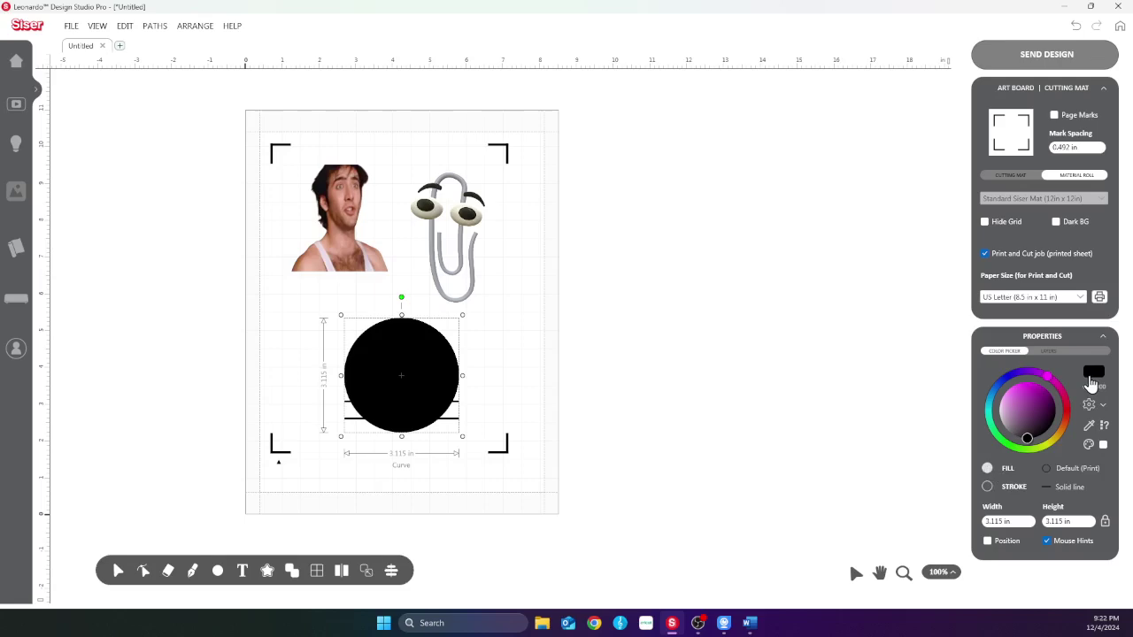
click(1093, 374)
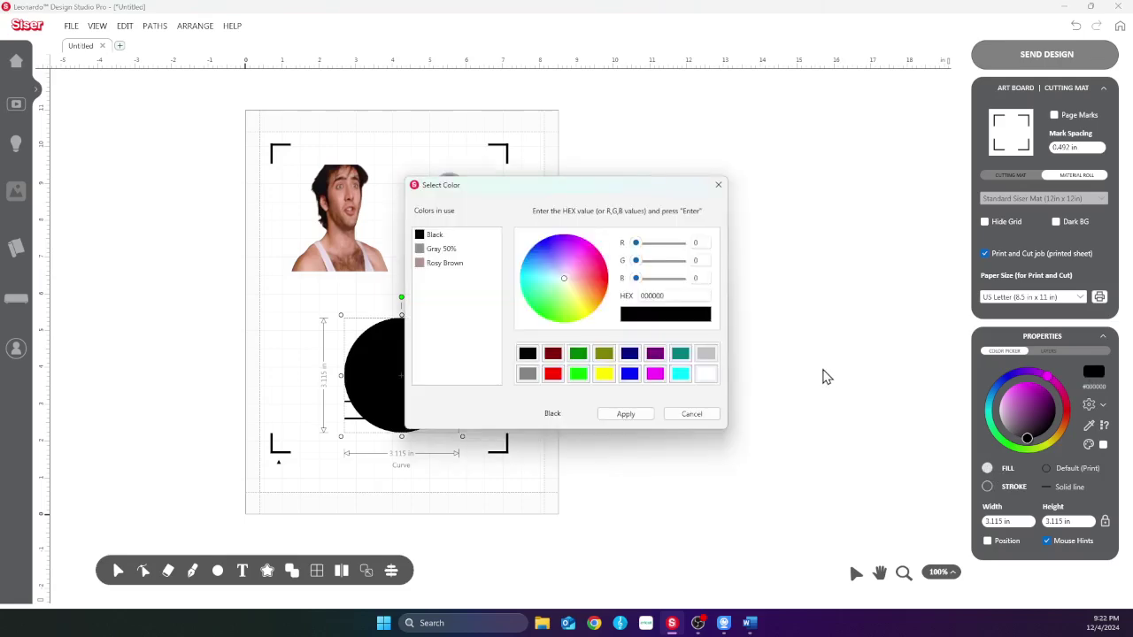
click(691, 381)
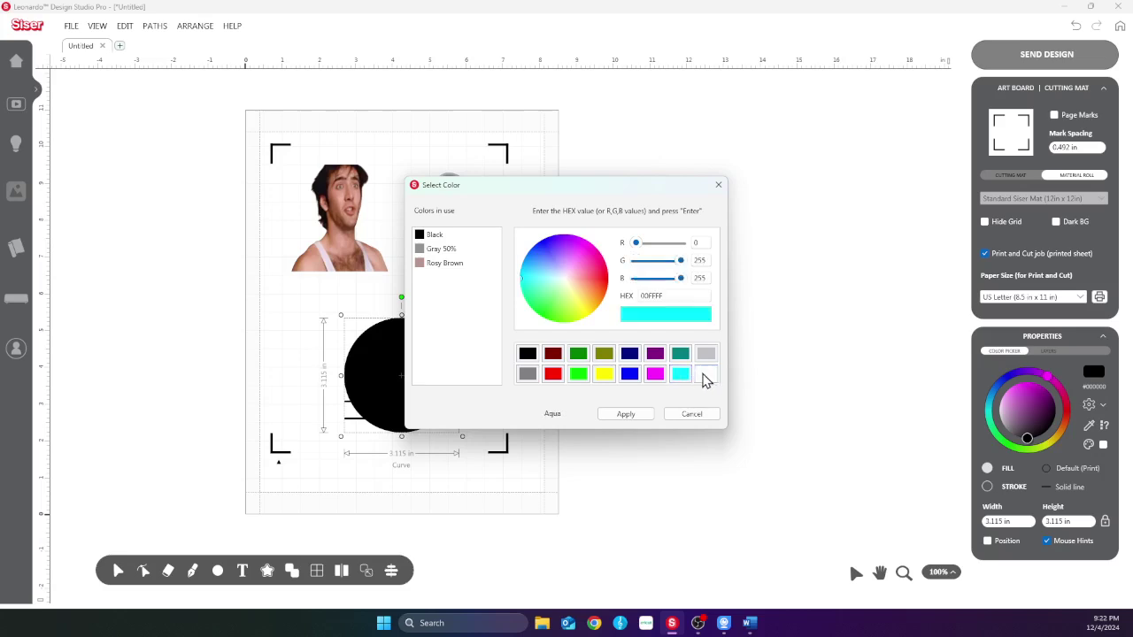
click(705, 378)
click(624, 415)
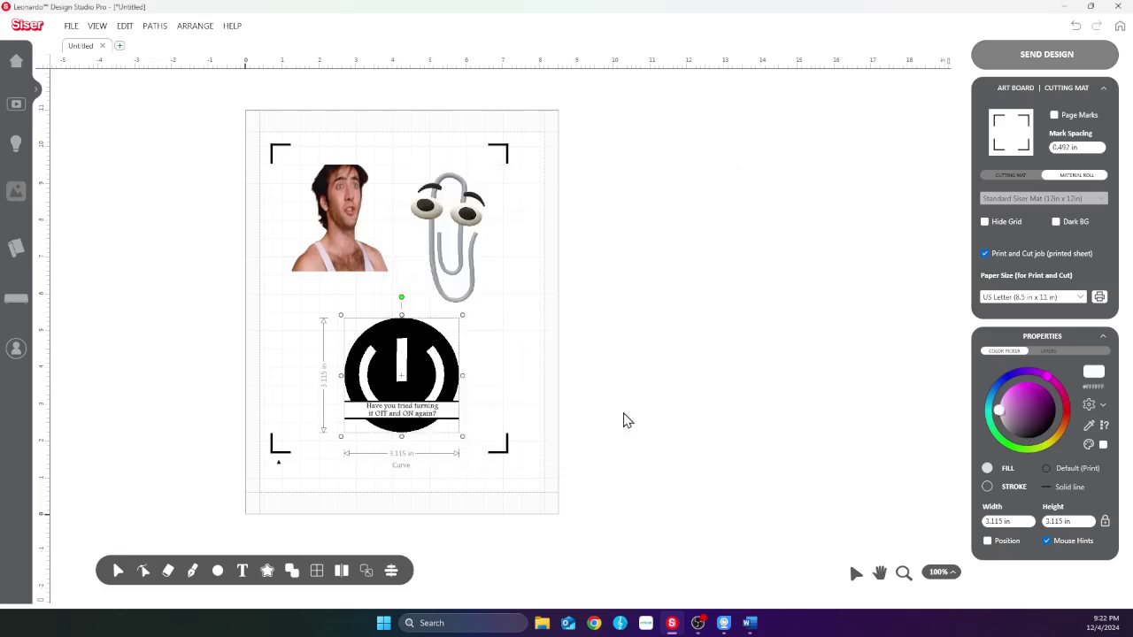
click(1103, 409)
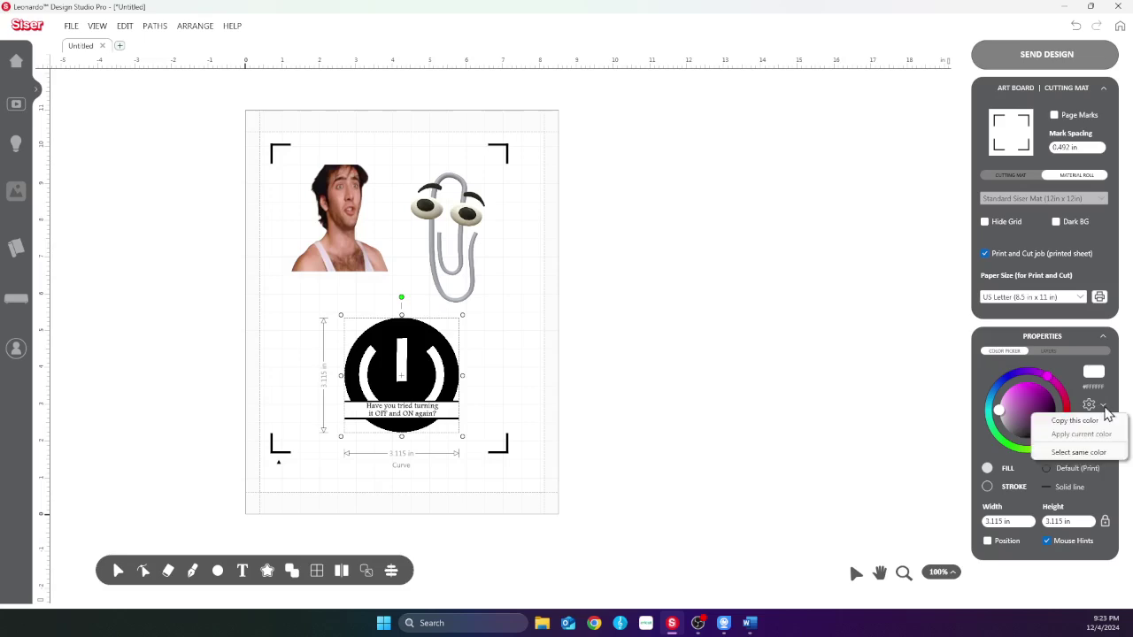
click(734, 430)
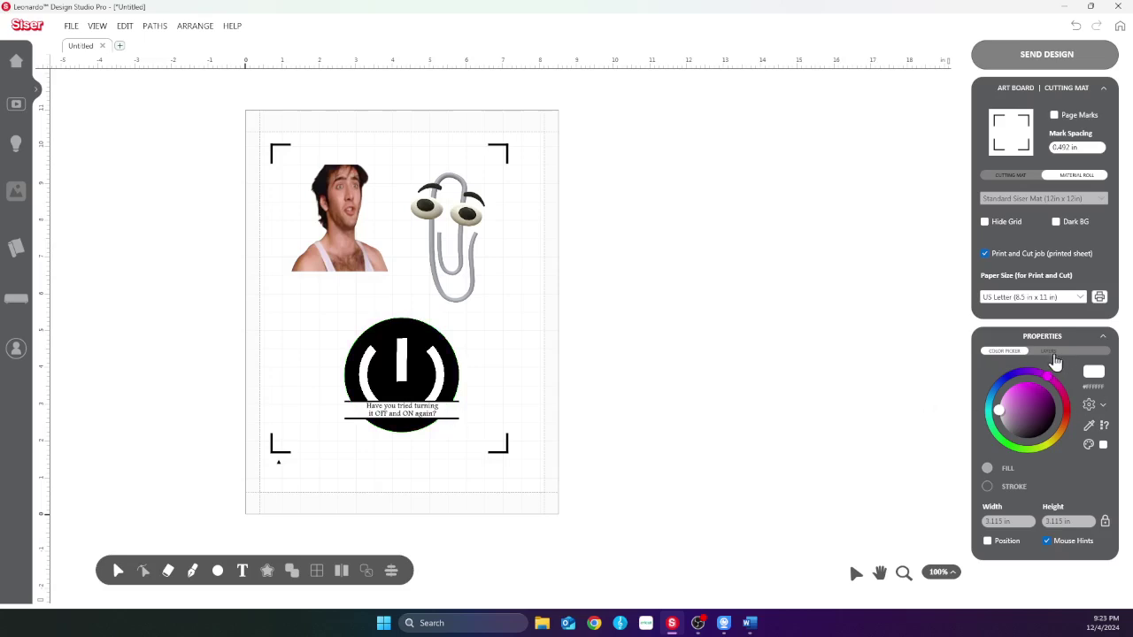
Start a cutting contour for the white circle using the Editable Contour (Cut only) option
click(1054, 354)
click(1052, 429)
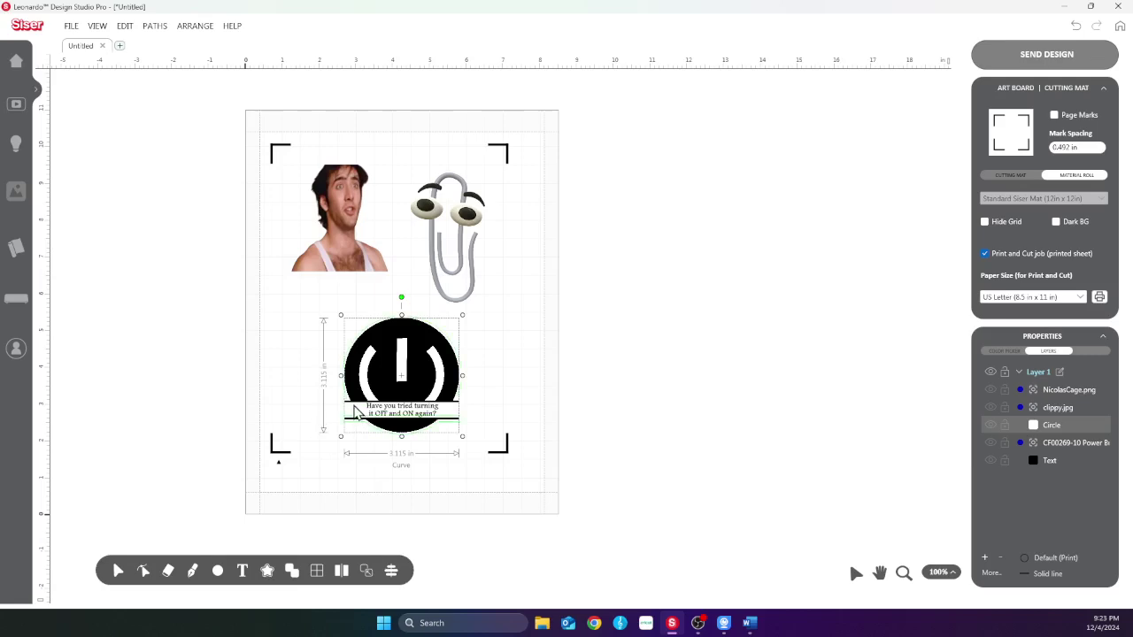
click(267, 571)
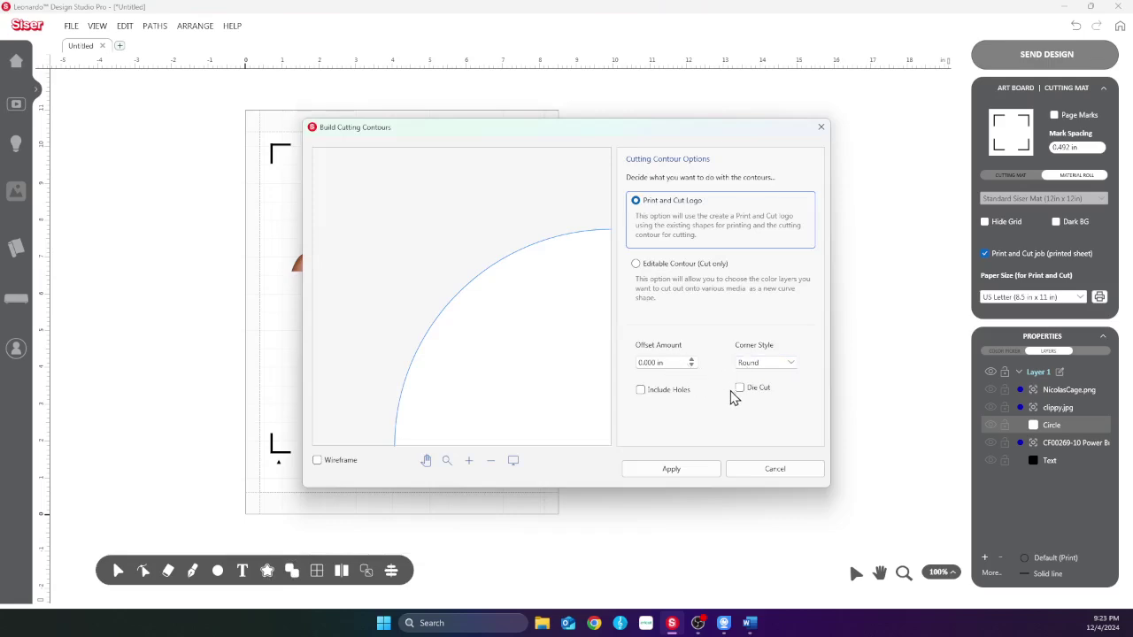
click(670, 267)
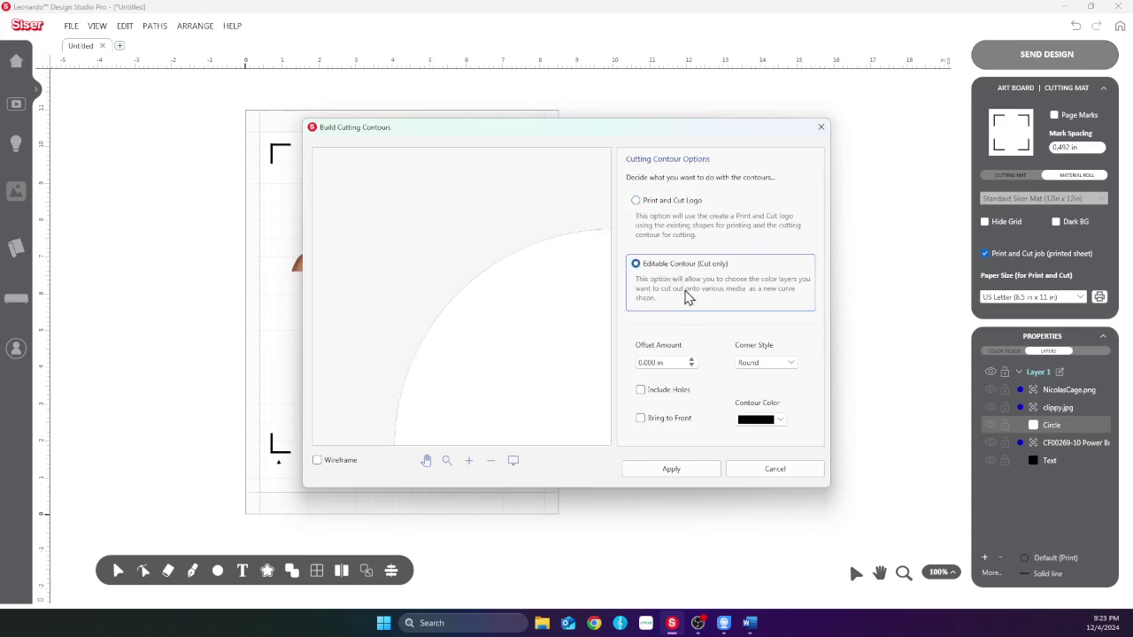
click(778, 422)
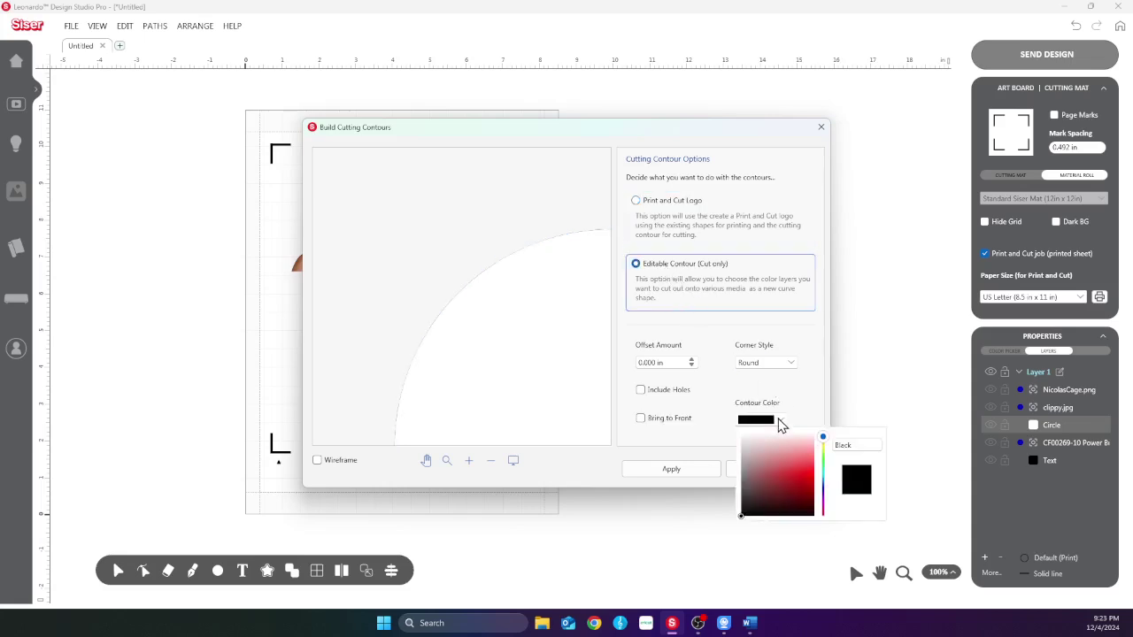
click(780, 422)
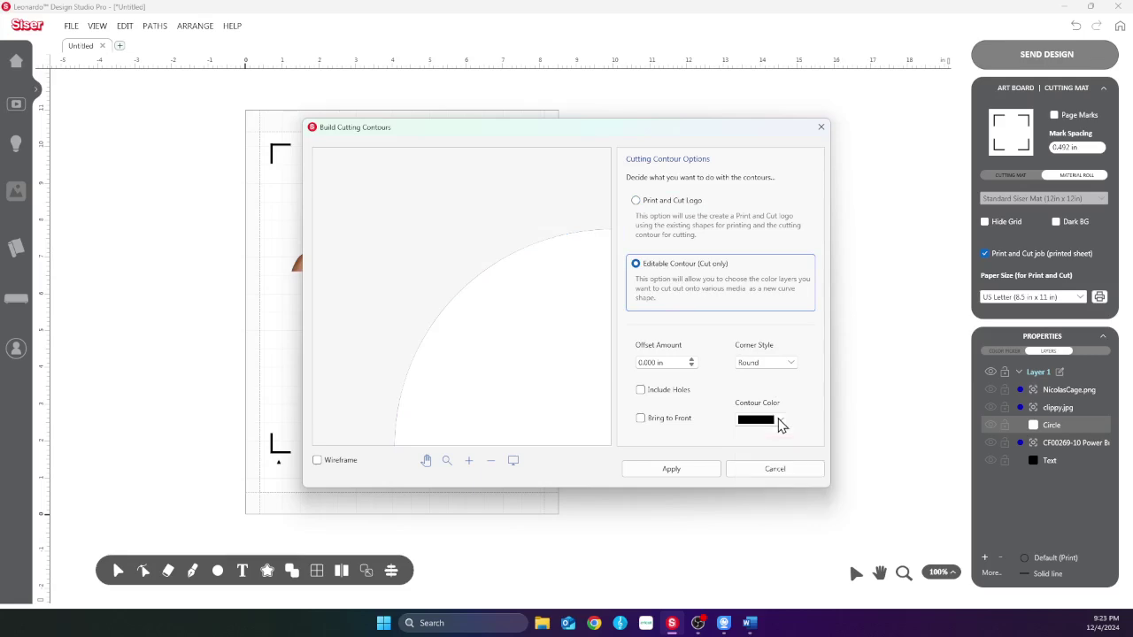
Set the contour's offset amount to 0.051 in and its contour color to white
click(692, 363)
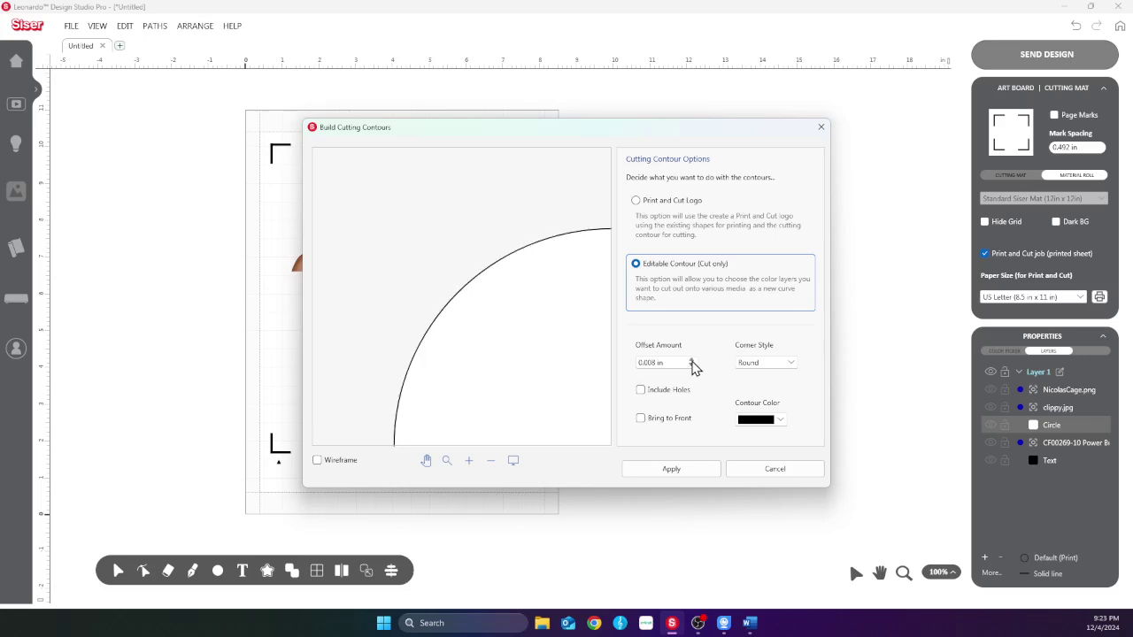
click(692, 363)
click(692, 362)
click(692, 363)
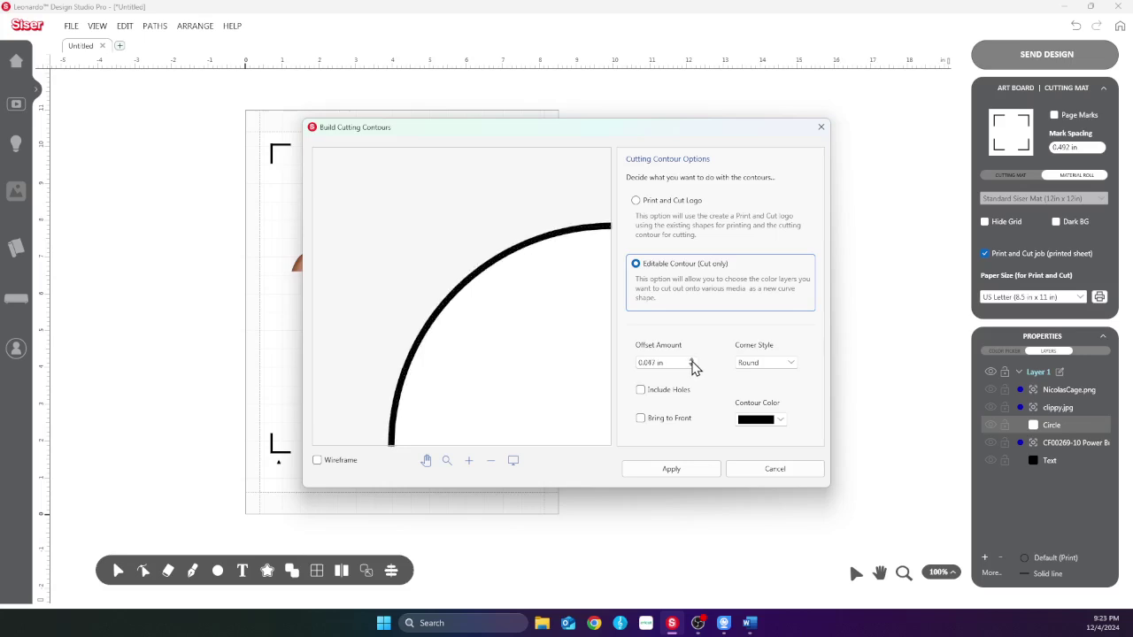
click(692, 363)
click(779, 422)
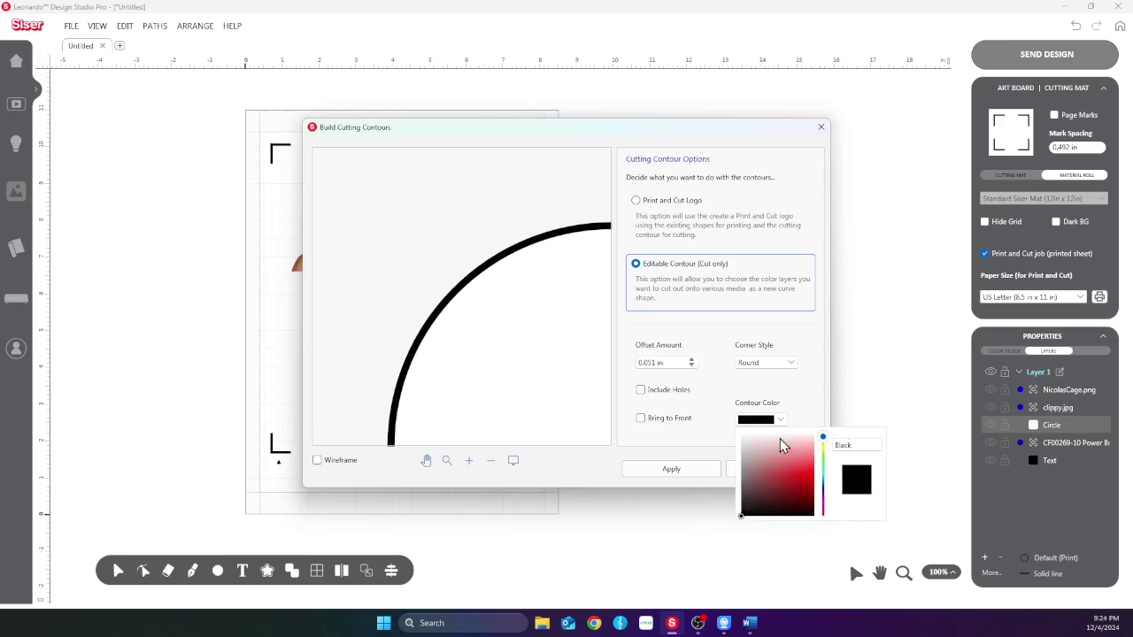
click(754, 434)
drag(753, 434, 741, 434)
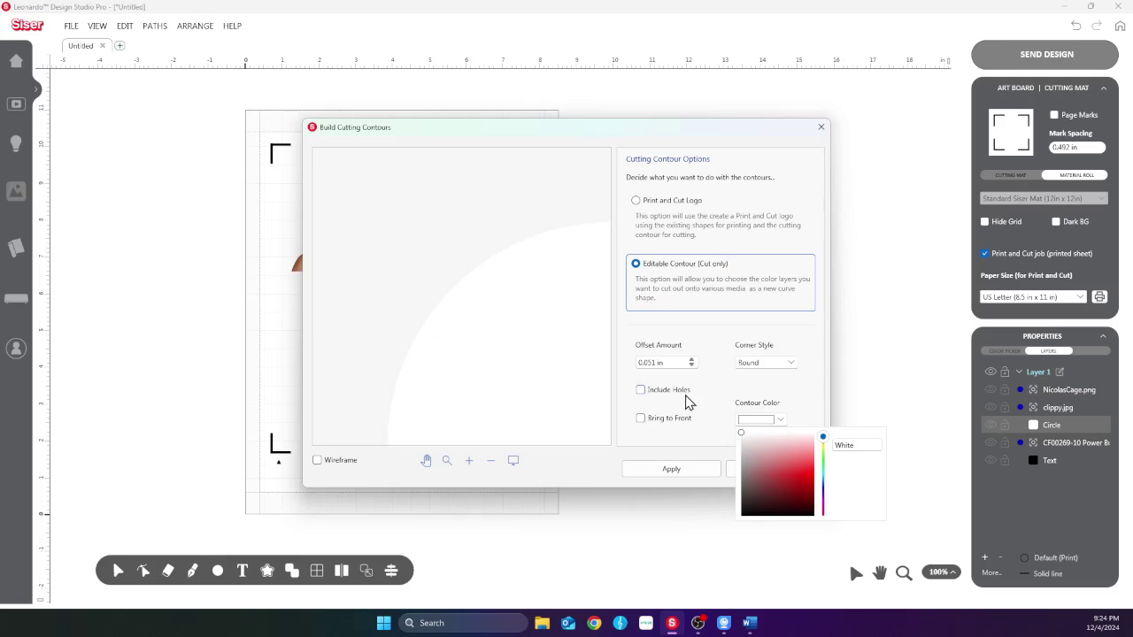
Set the contour offset to 0.010 in, turn on the wireframe preview, and apply the contour
click(690, 365)
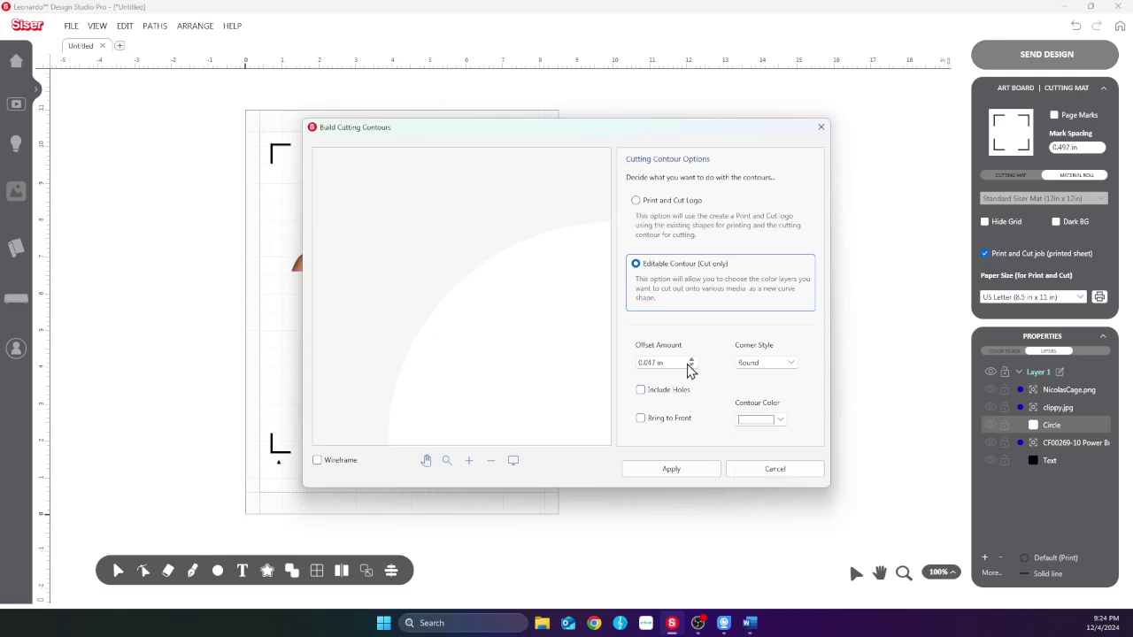
click(691, 360)
click(655, 366)
click(317, 460)
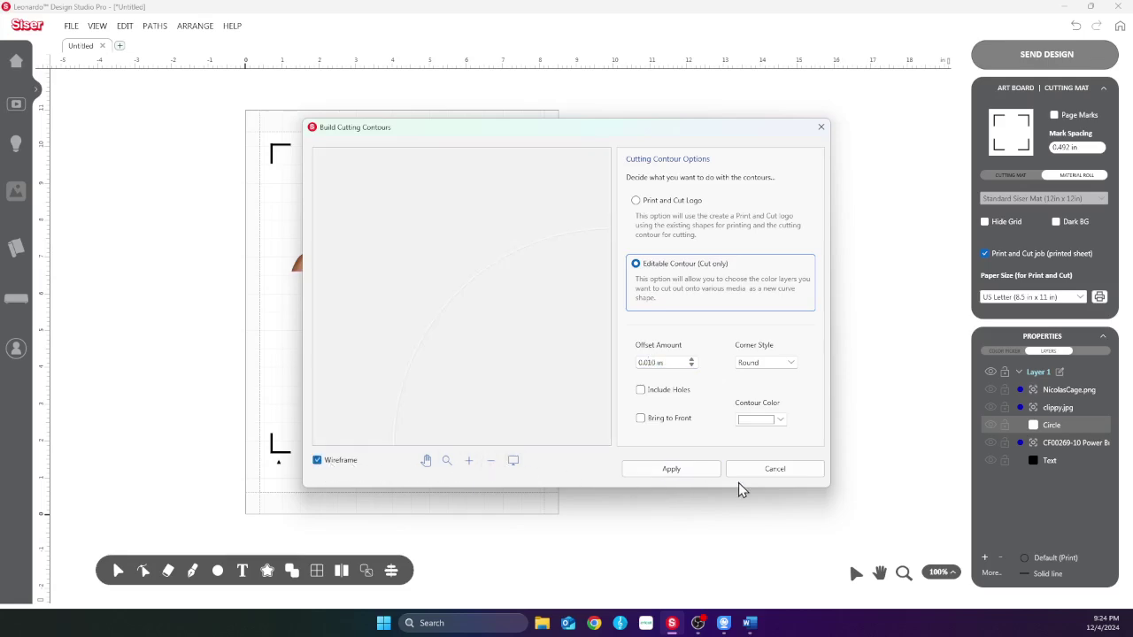
click(668, 478)
Examine the Shape, Circle and Text layers to see which object on the power button sticker each one represents
click(357, 422)
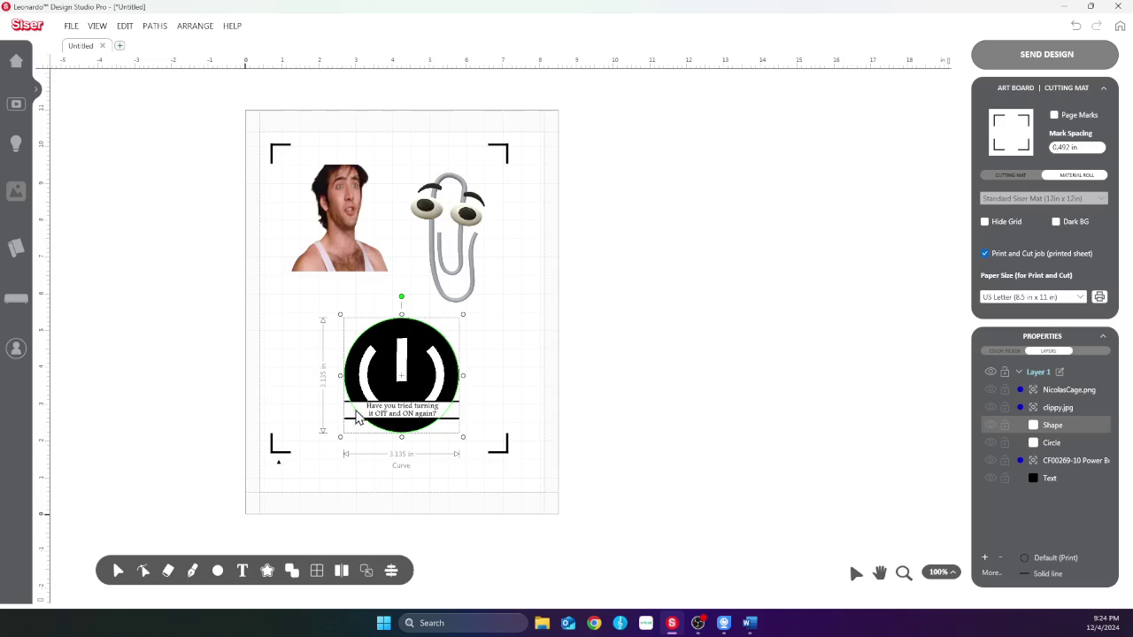
click(1052, 427)
double_click(1052, 426)
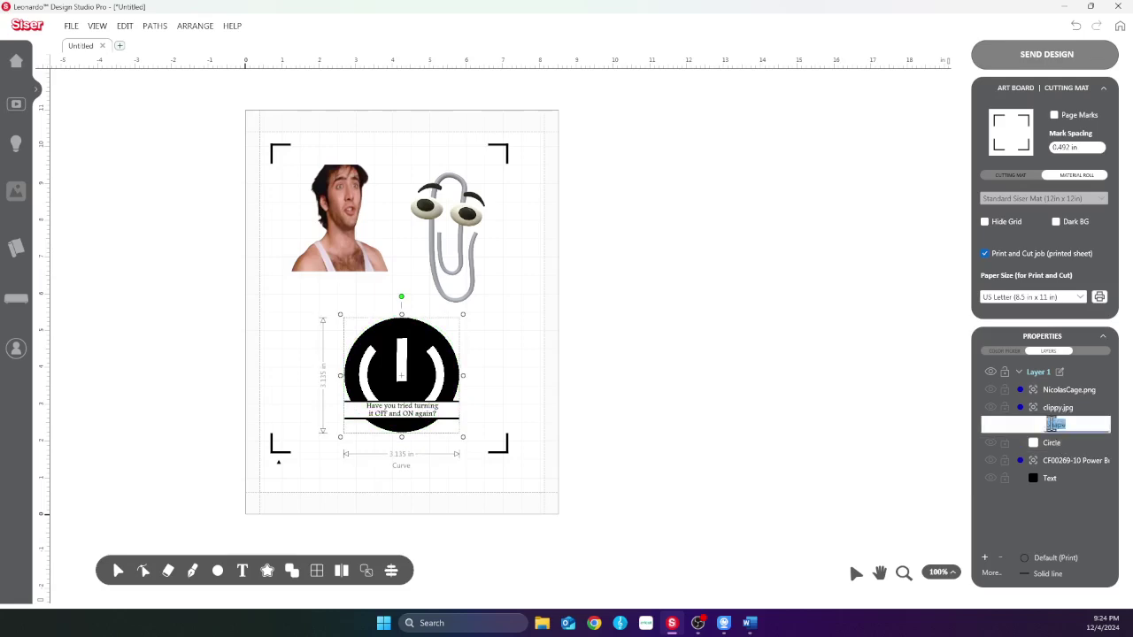
key(Return)
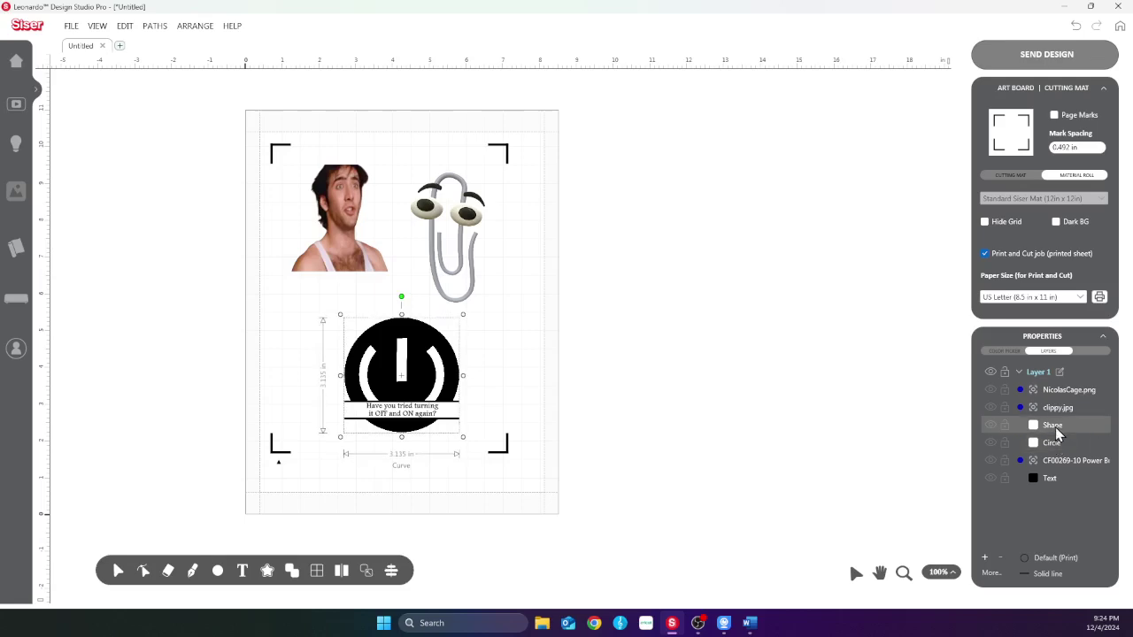
click(1006, 424)
click(1004, 425)
click(1059, 447)
click(1054, 434)
click(1048, 482)
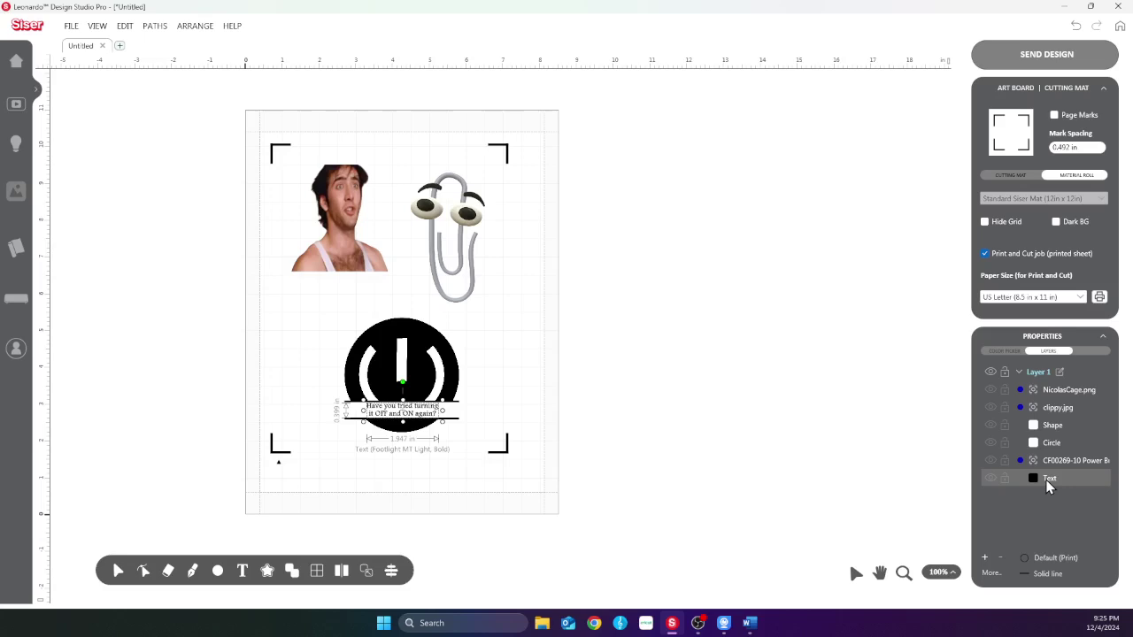
click(1052, 445)
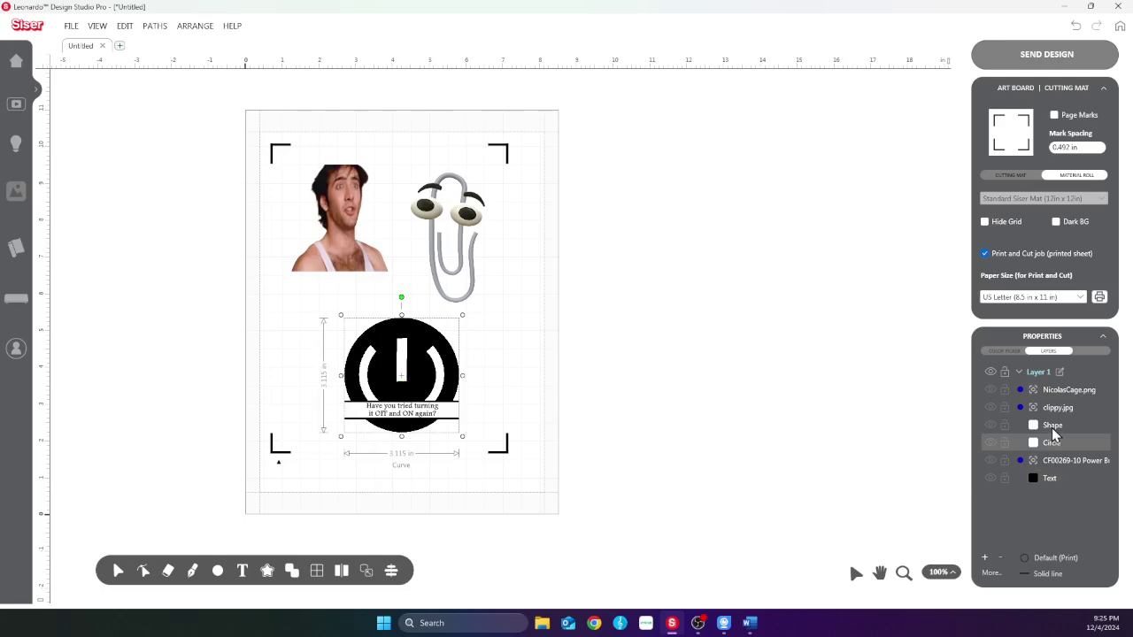
Assign the Cut tool line type to the Shape contour around the power button
click(1053, 430)
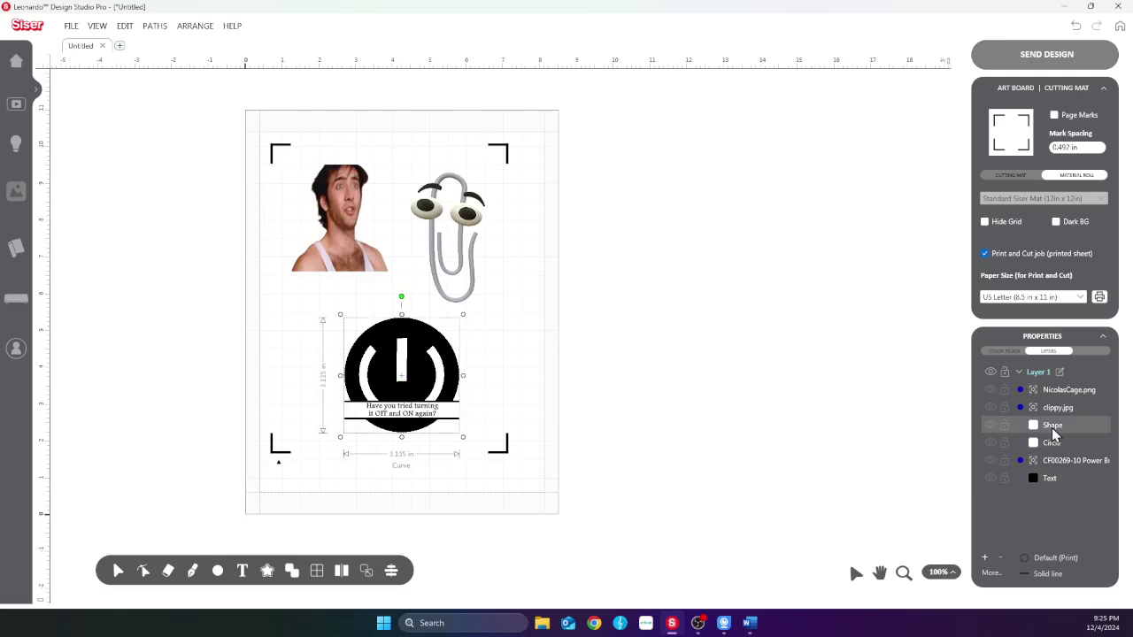
click(1056, 558)
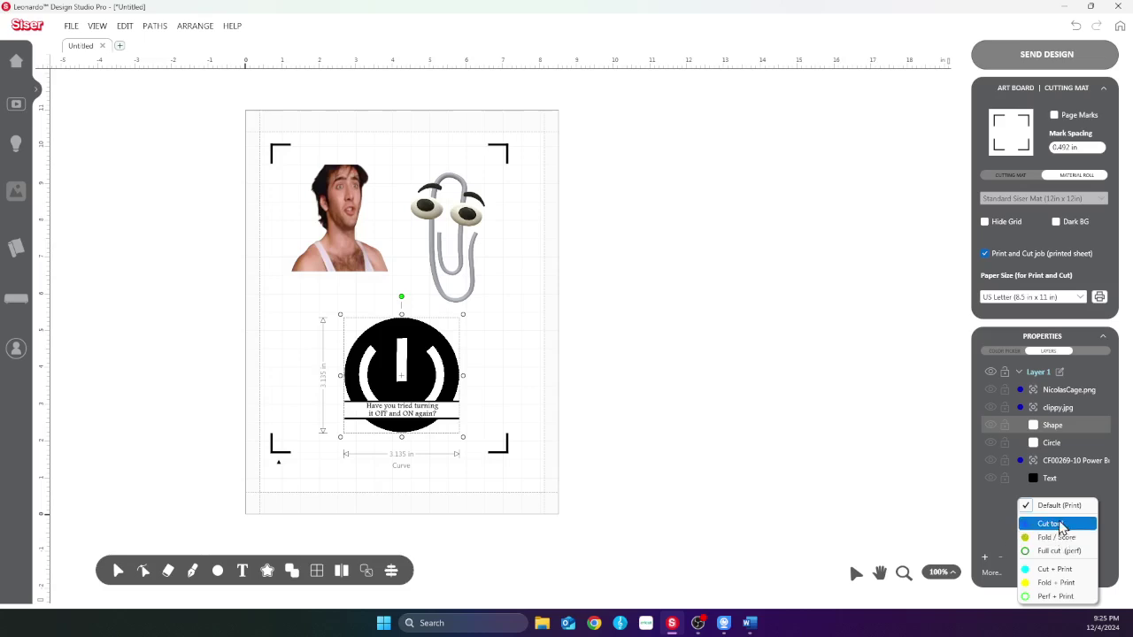
click(1053, 523)
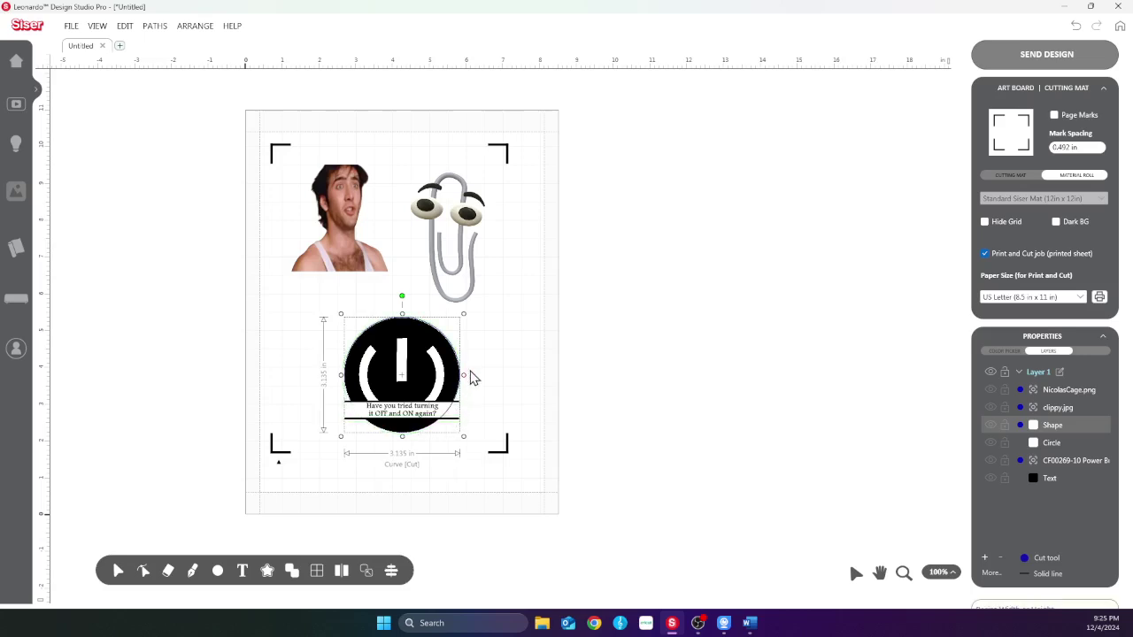
Shrink the Shape cut circle to 3.119 in so it fits closely around the power button
drag(465, 375, 464, 375)
drag(463, 376, 468, 383)
drag(400, 308, 403, 324)
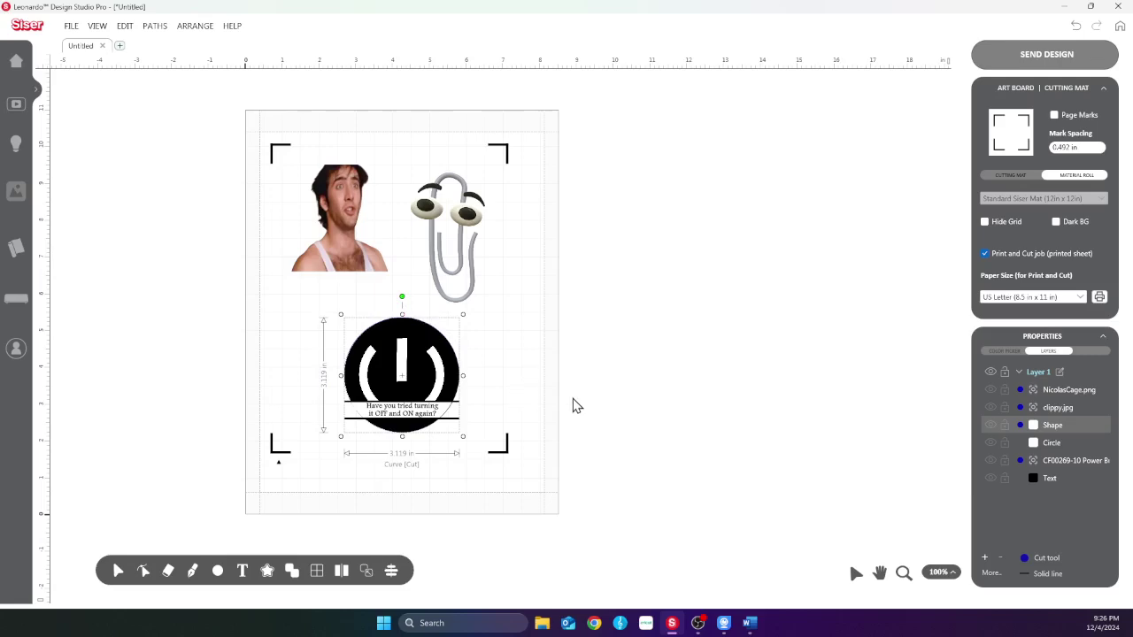
click(500, 405)
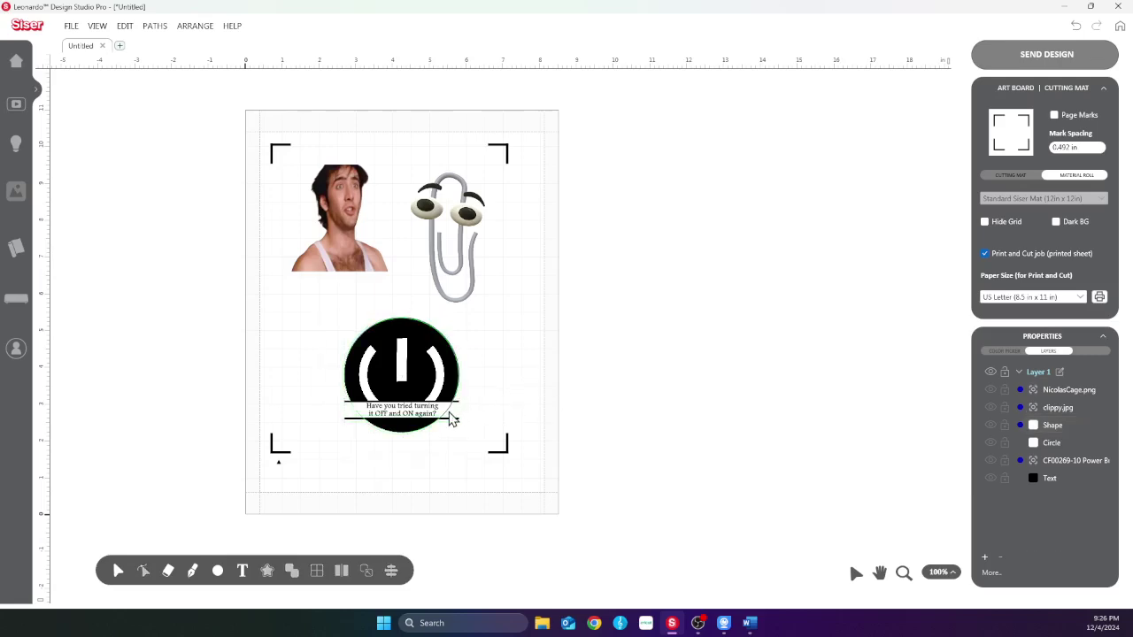
click(449, 417)
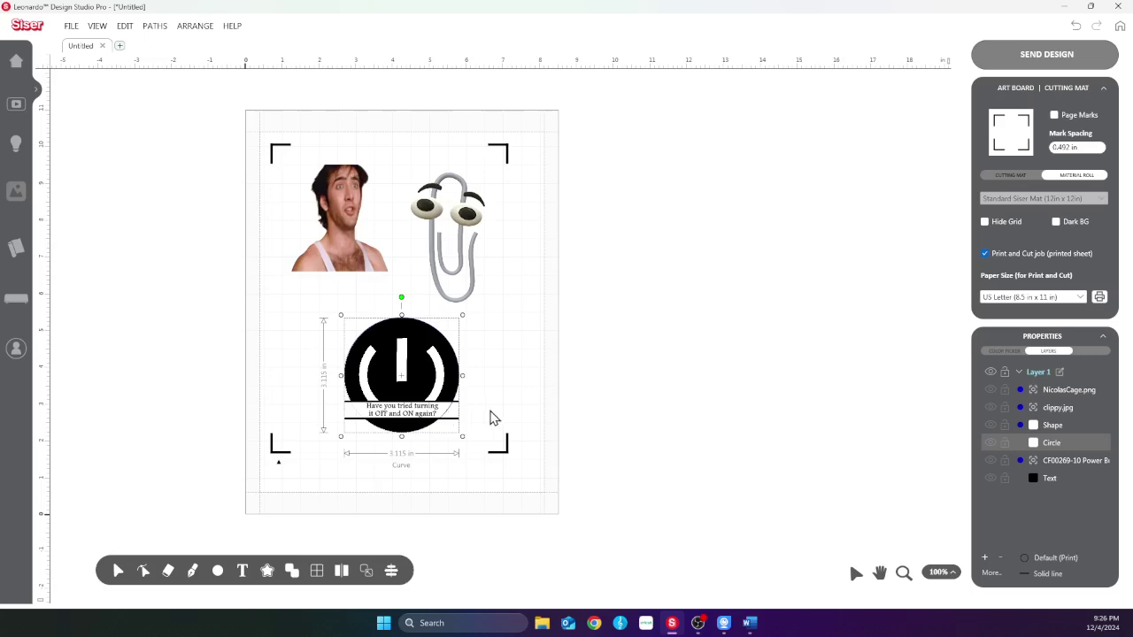
click(485, 433)
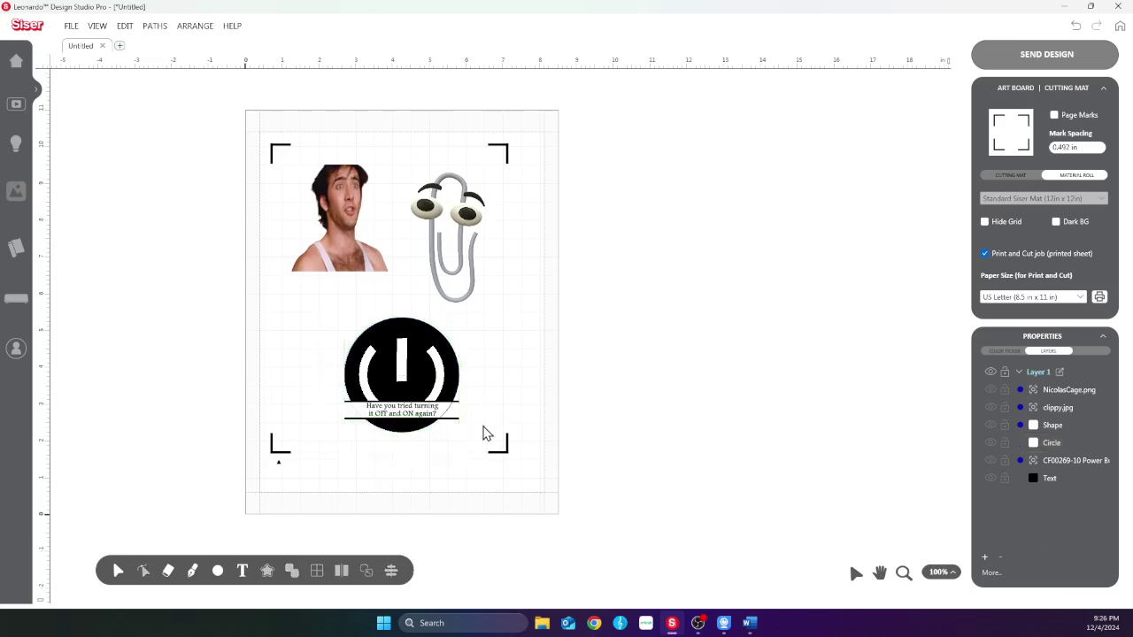
drag(478, 438, 434, 409)
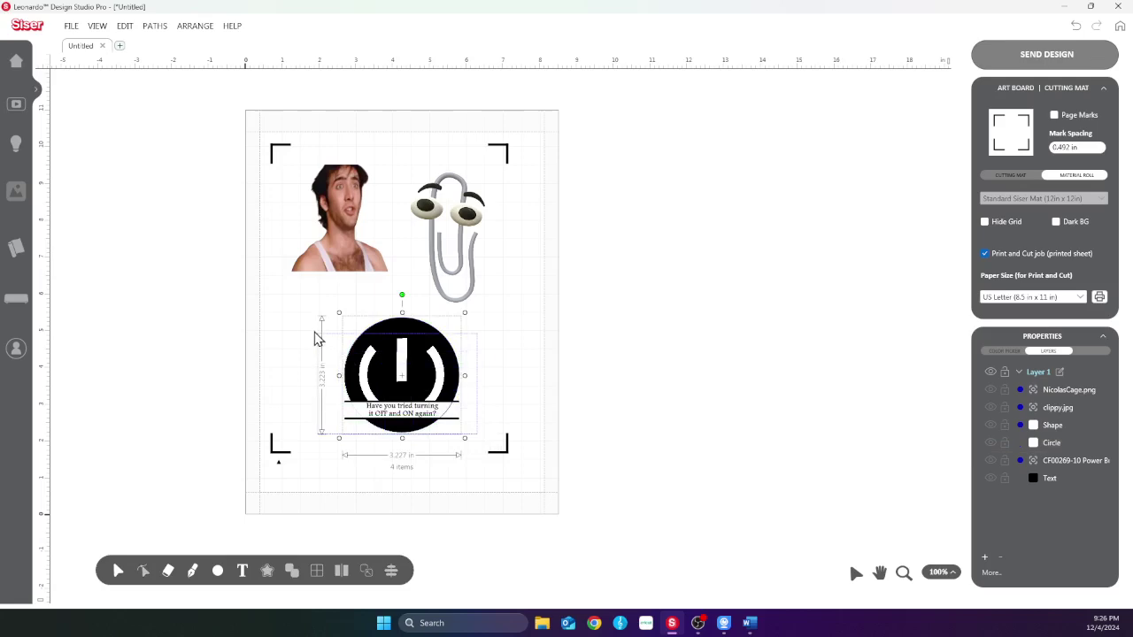
drag(317, 338, 333, 339)
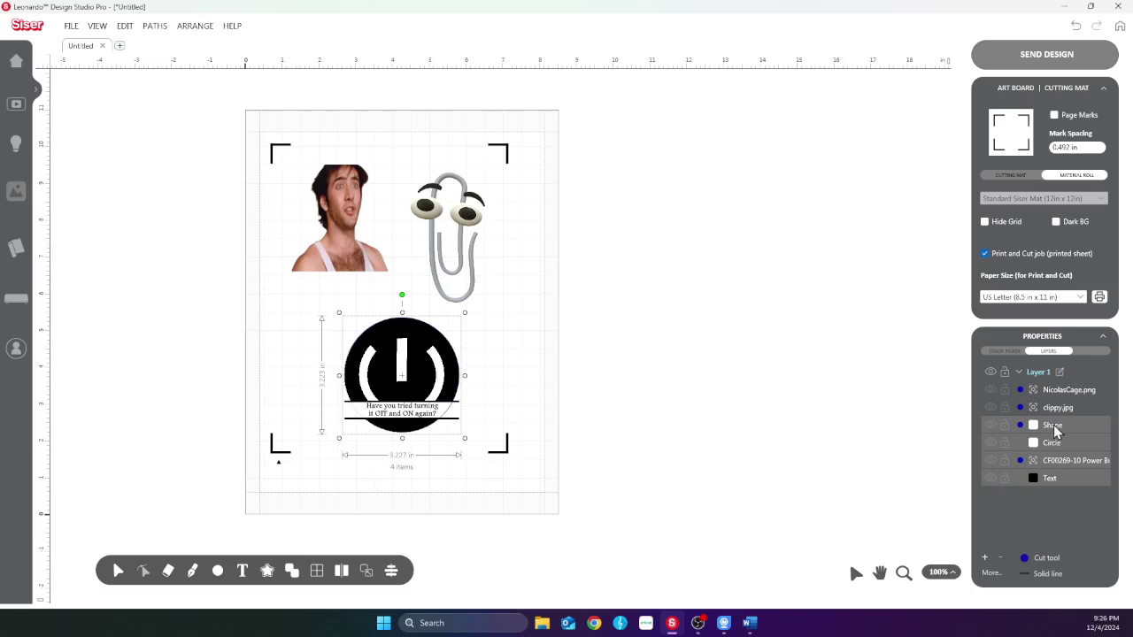
click(1053, 500)
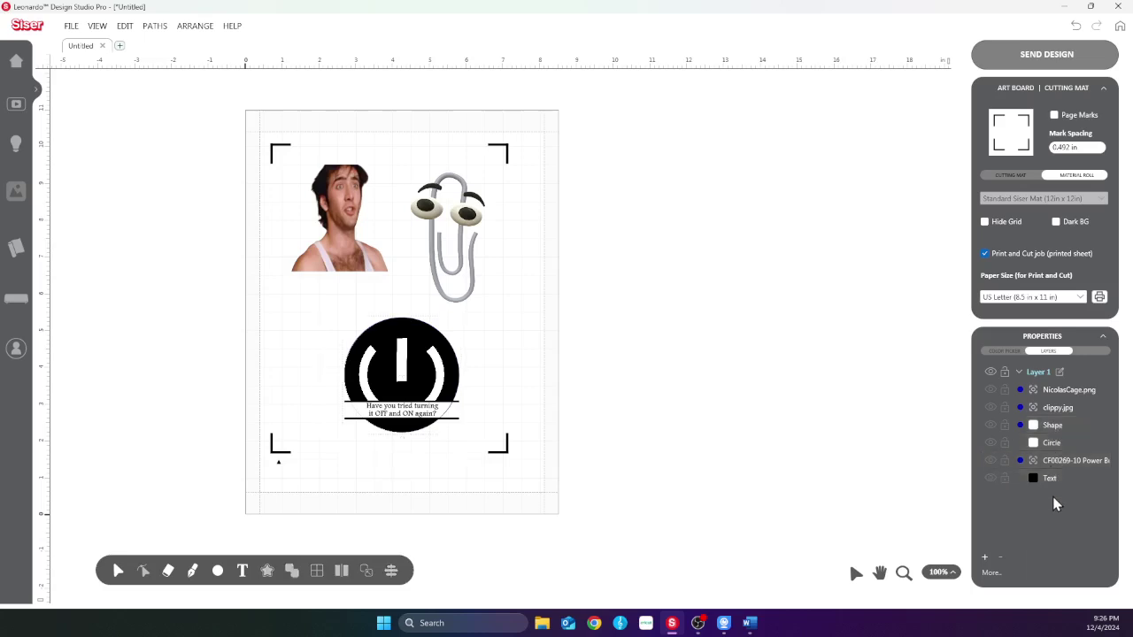
Try to weld the Shape contour with the CF00269-10 power button image
click(1052, 428)
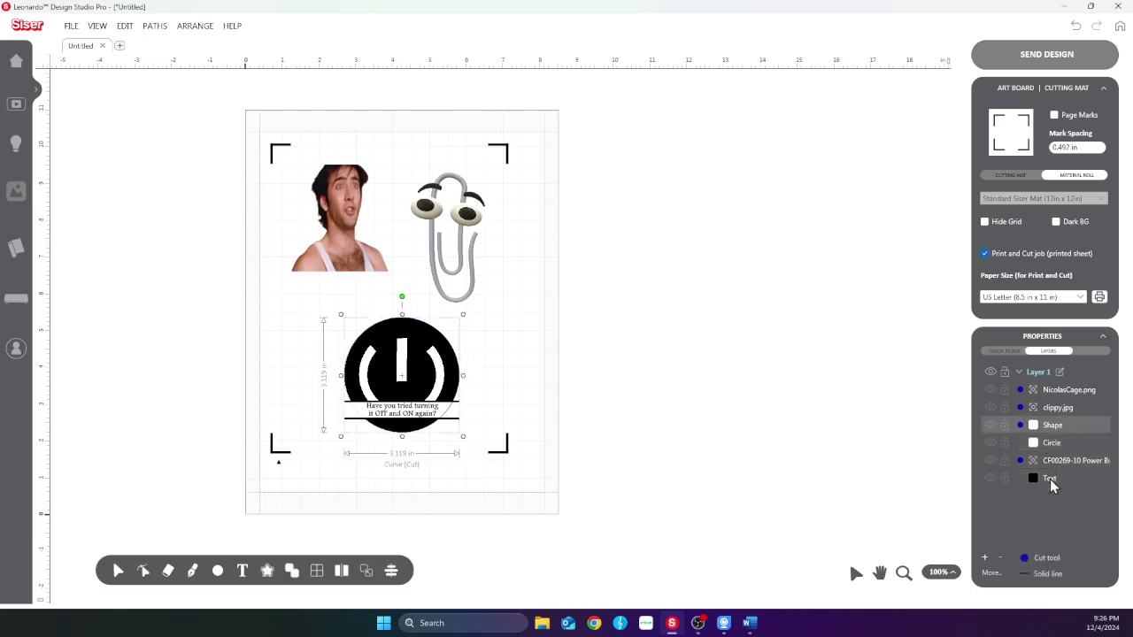
shift+click(1048, 462)
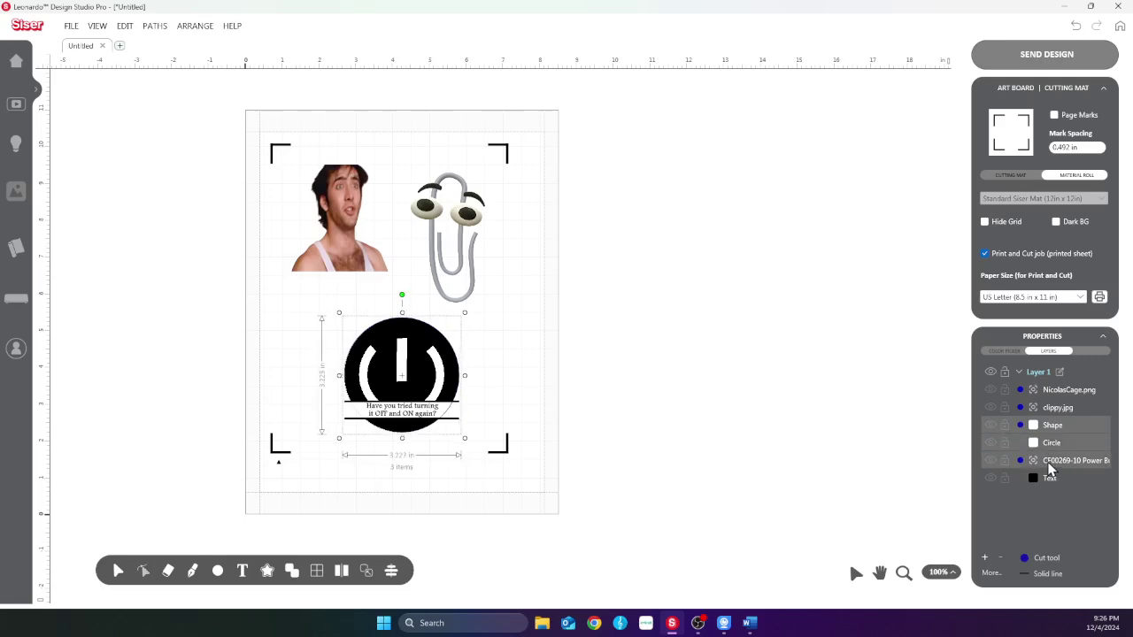
click(1048, 468)
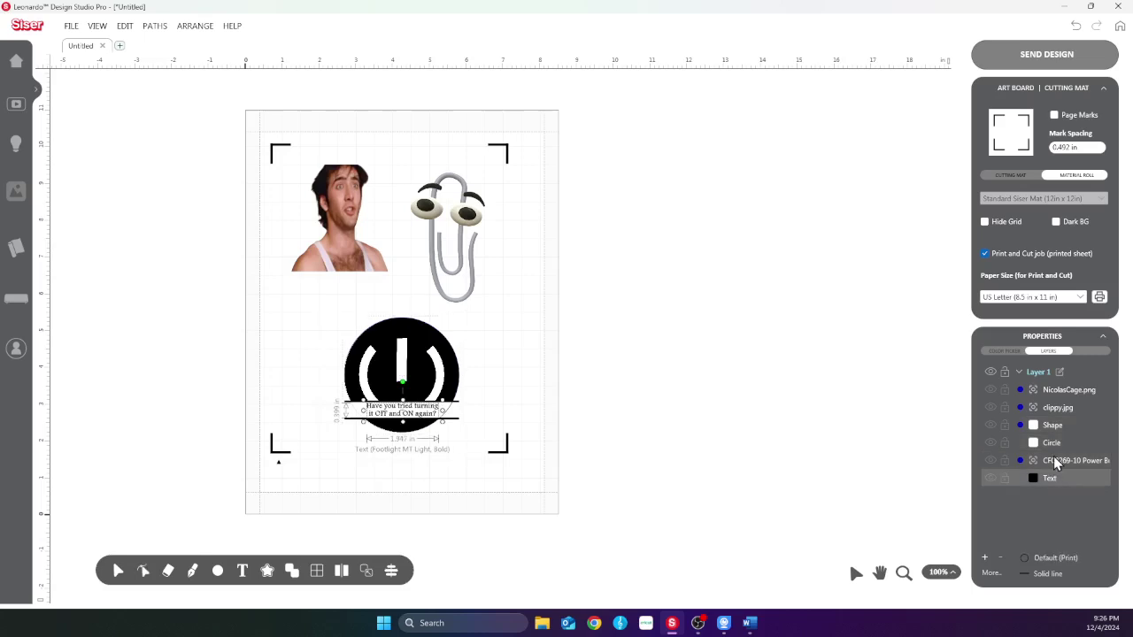
ctrl+click(1054, 428)
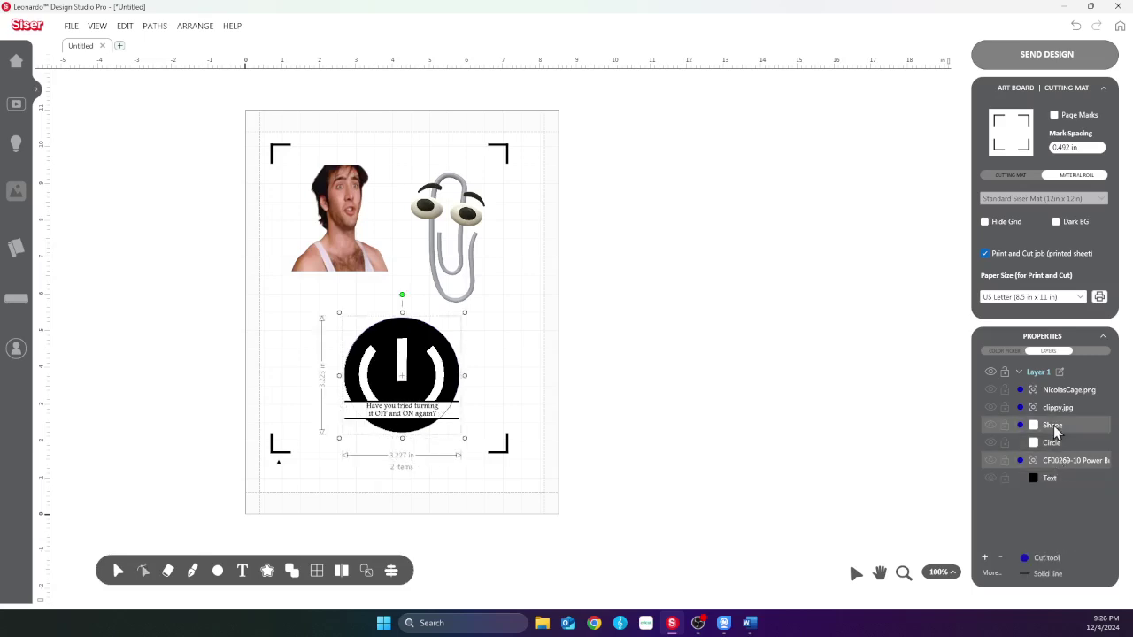
right_click(425, 389)
mouse_move(485, 471)
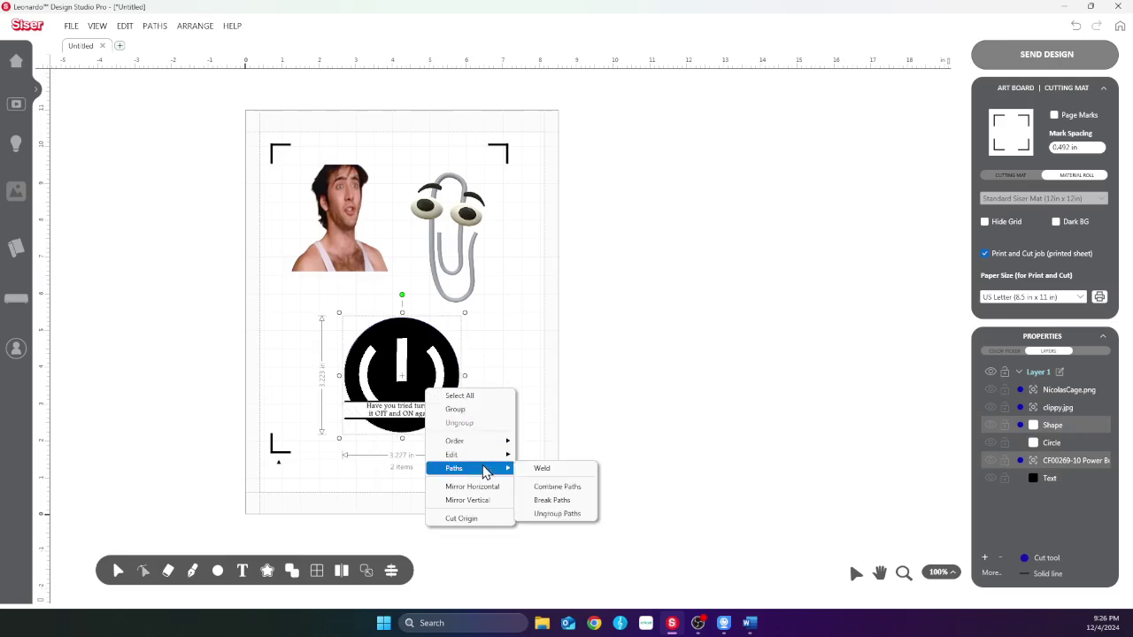
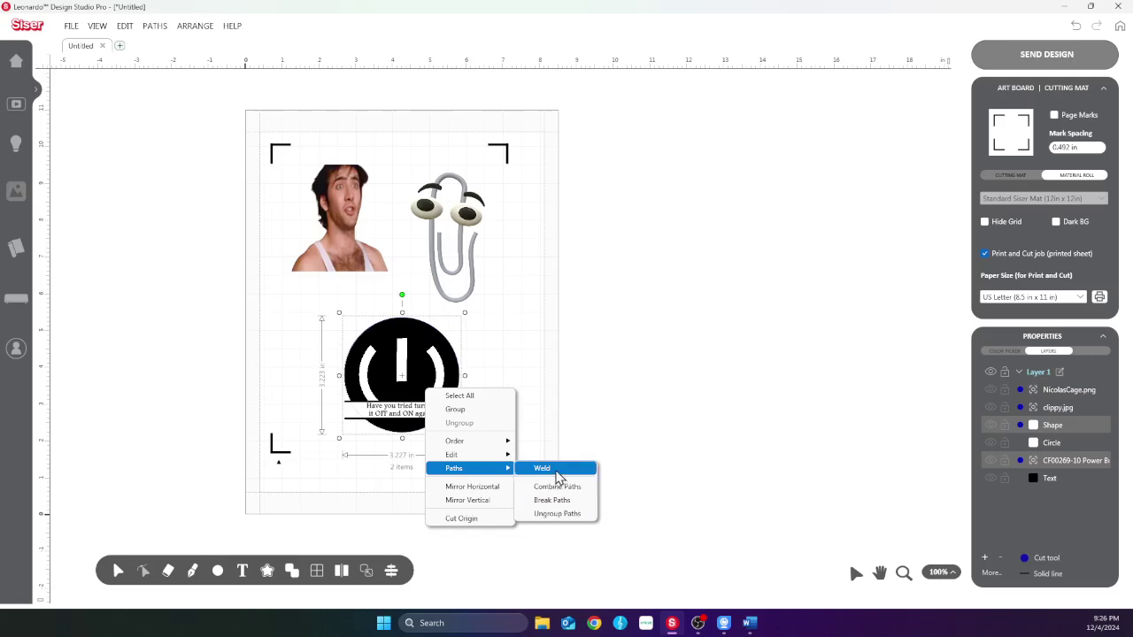
click(559, 486)
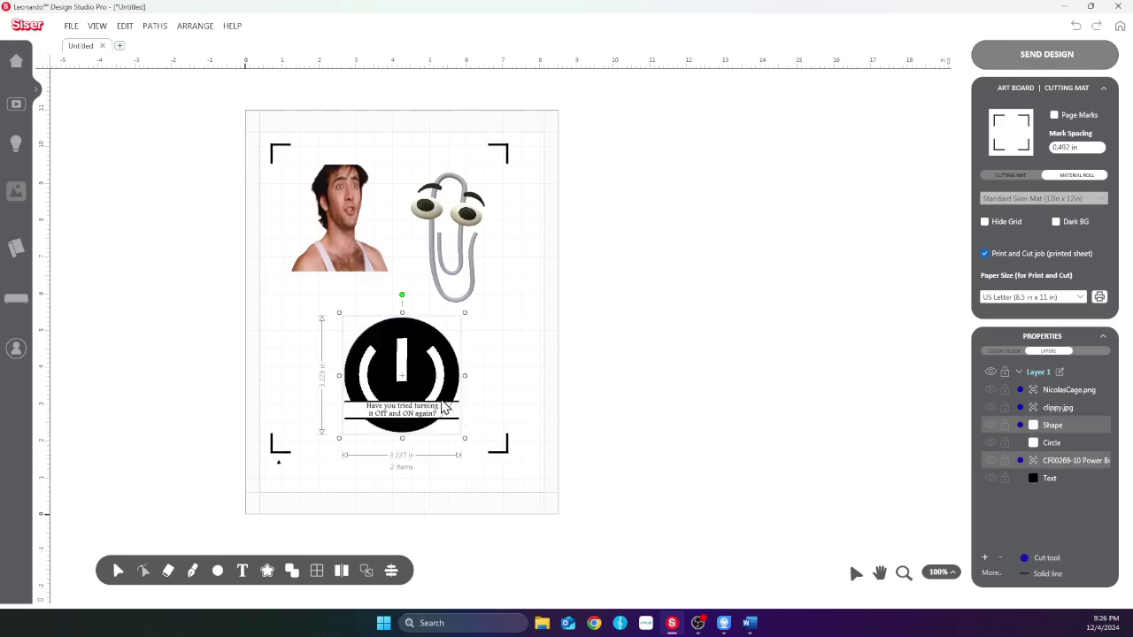
right_click(442, 405)
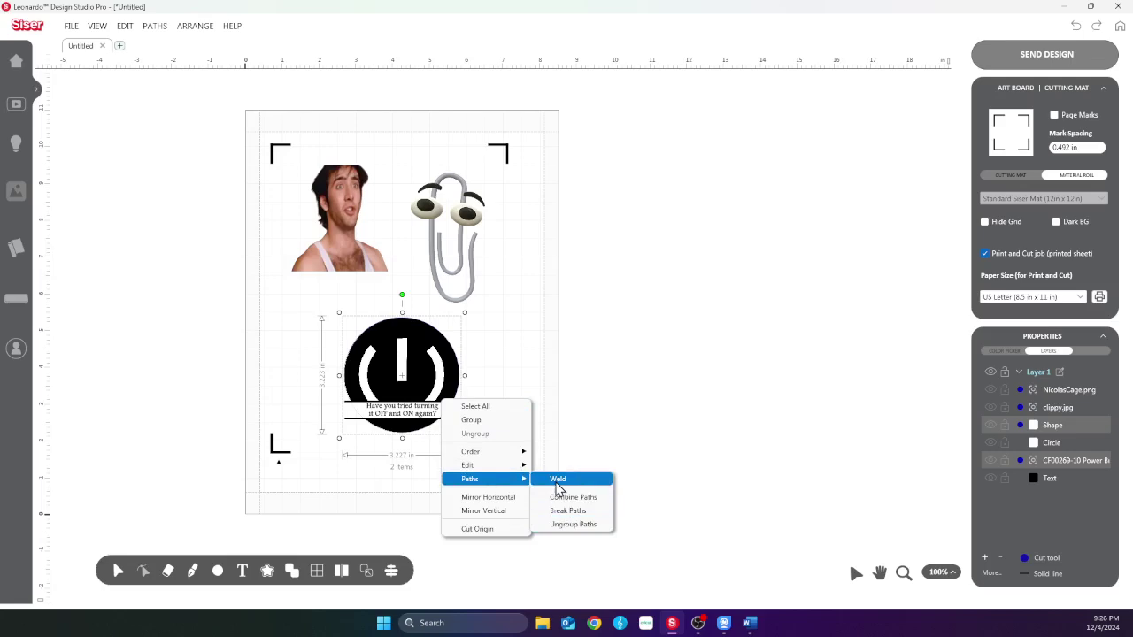
click(559, 484)
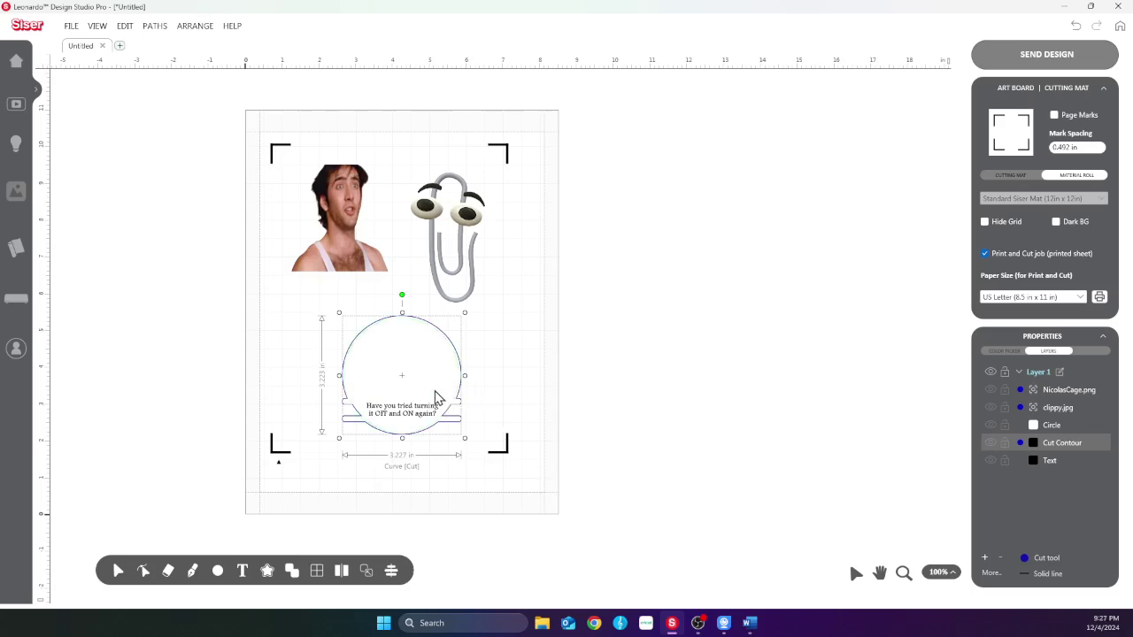
Check the Circle, Text and Cut Contour layers produced by the weld, and undo the weld
click(1051, 428)
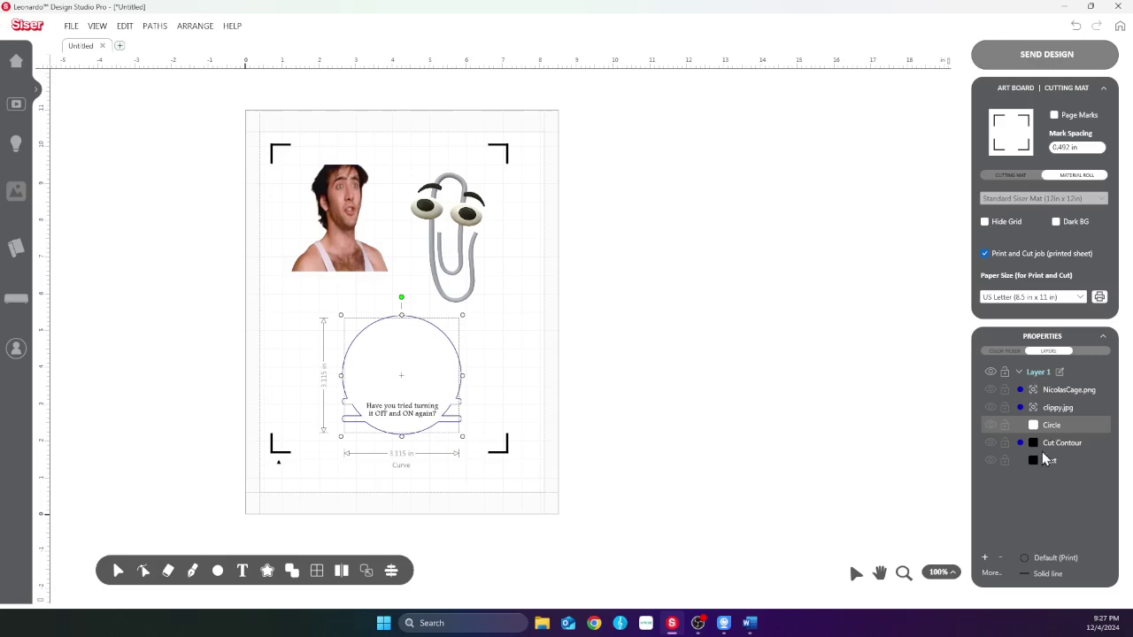
click(1045, 462)
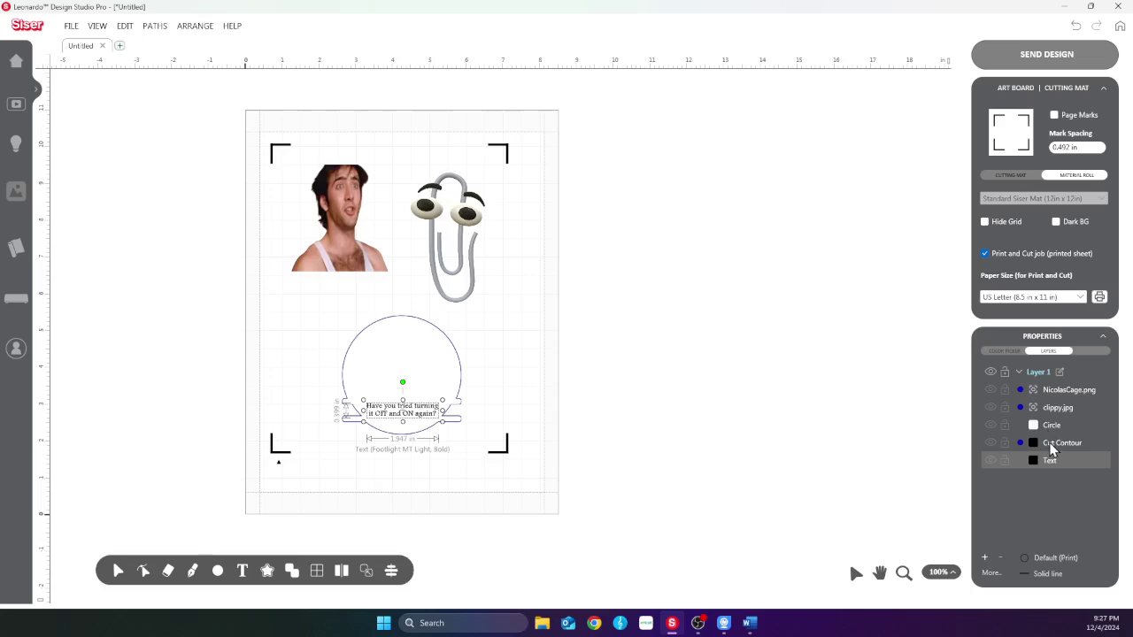
click(1051, 445)
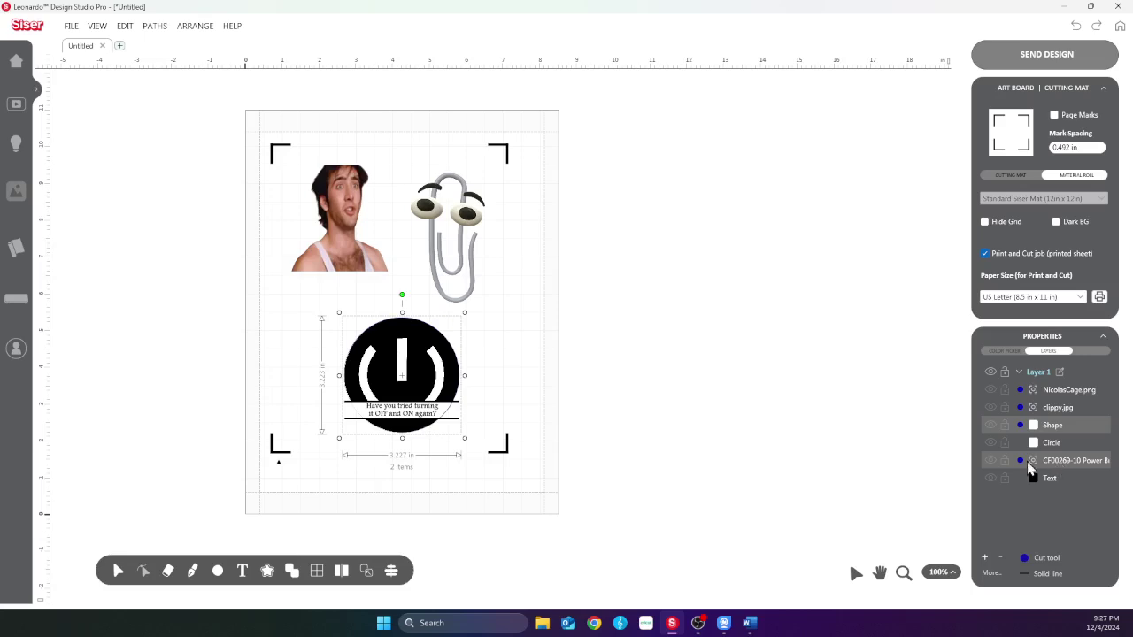
Duplicate the CF00269-10 power button image and move the copy off the page, beside its right edge
click(1026, 504)
click(1062, 462)
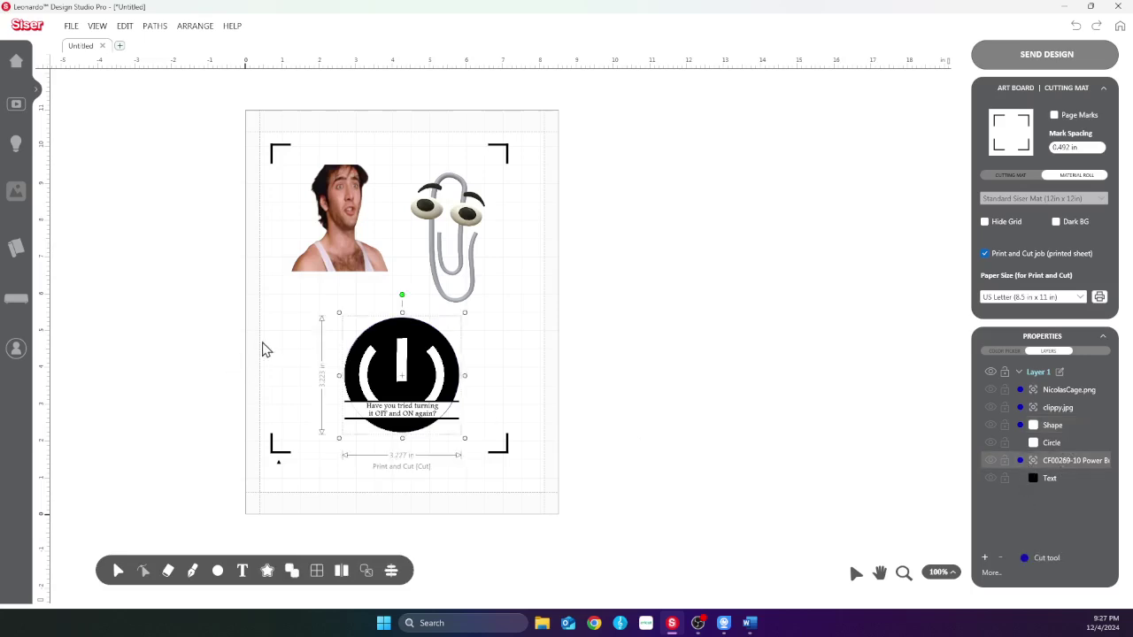
right_click(405, 342)
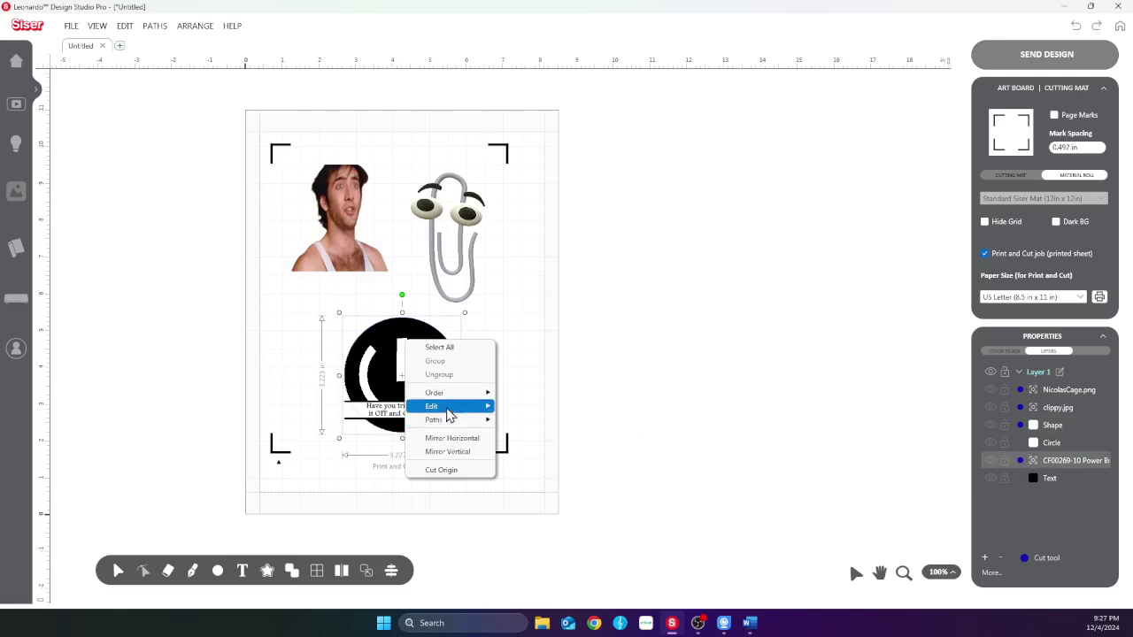
mouse_move(316, 573)
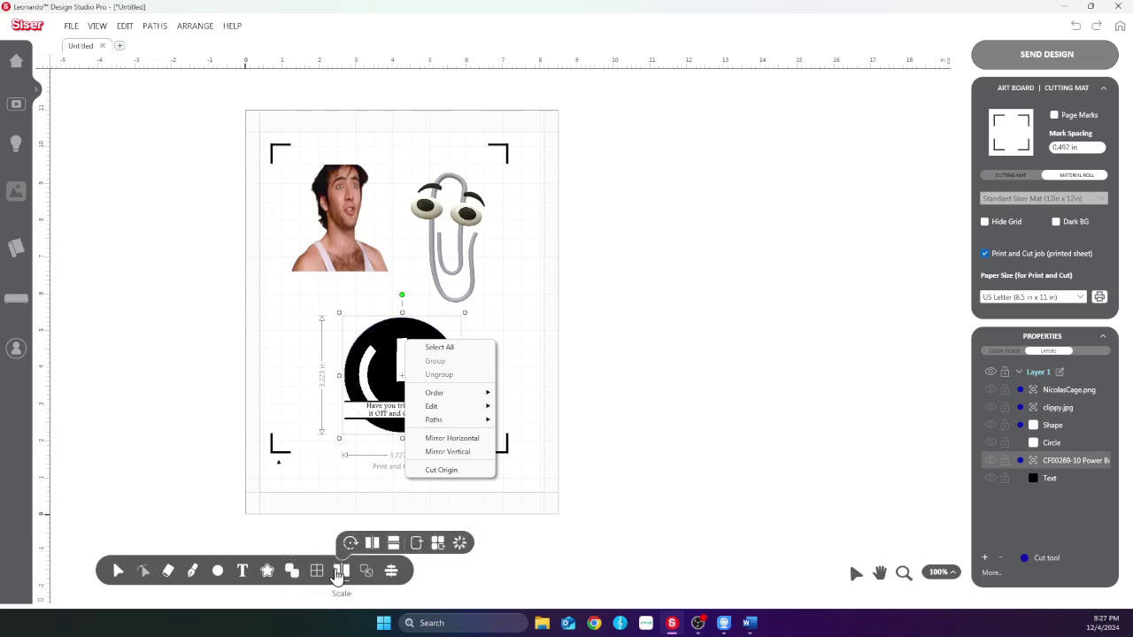
click(415, 542)
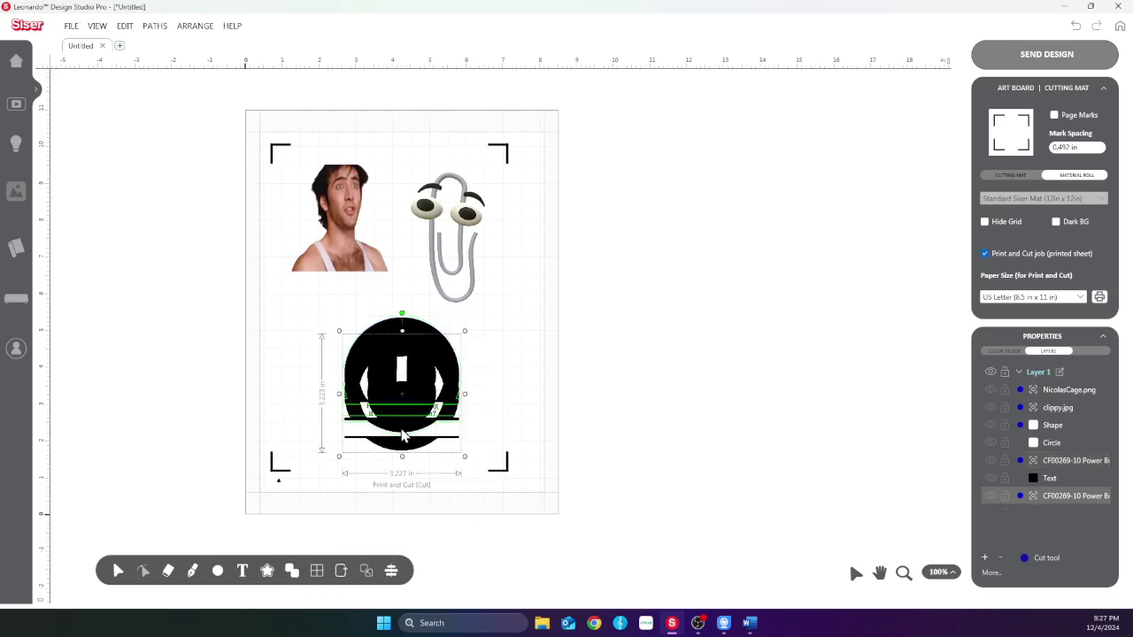
drag(402, 456, 610, 440)
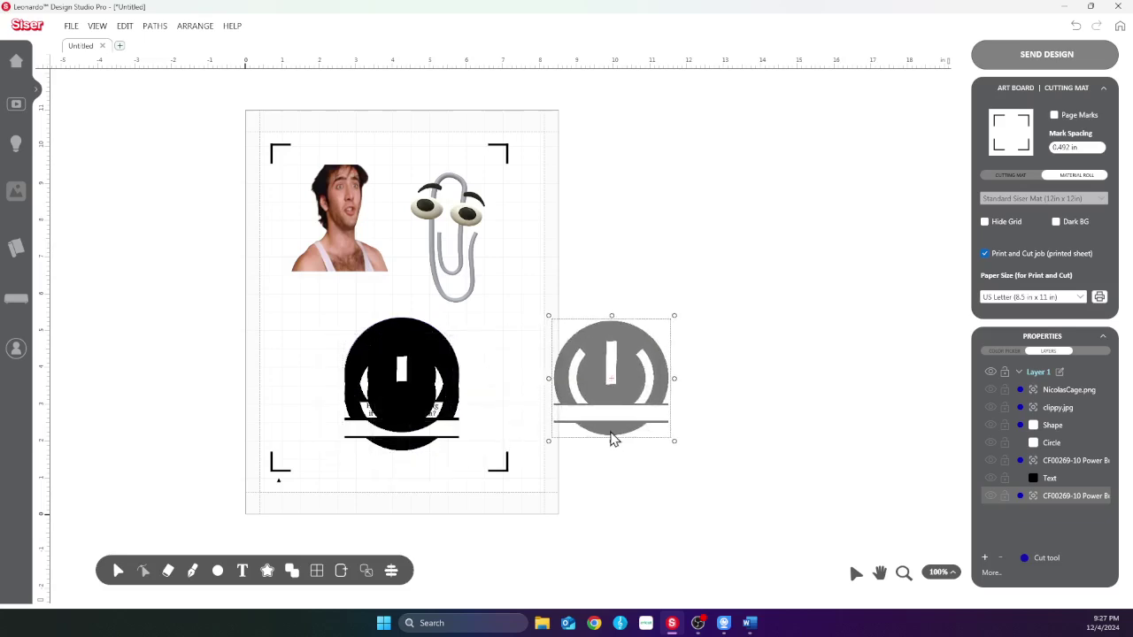
click(469, 452)
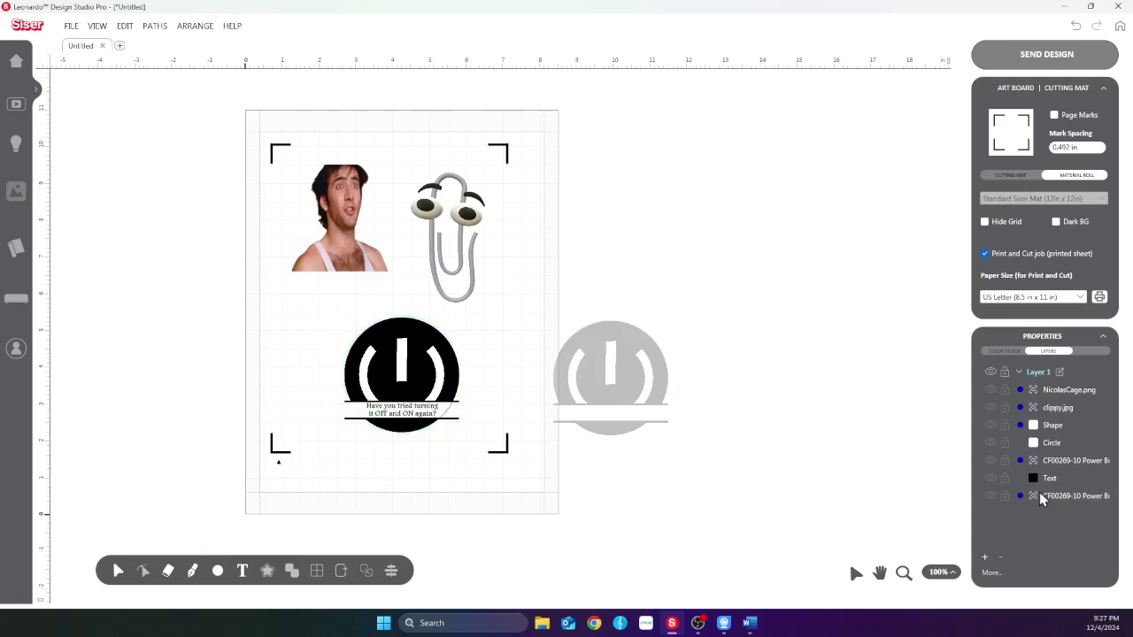
click(1050, 458)
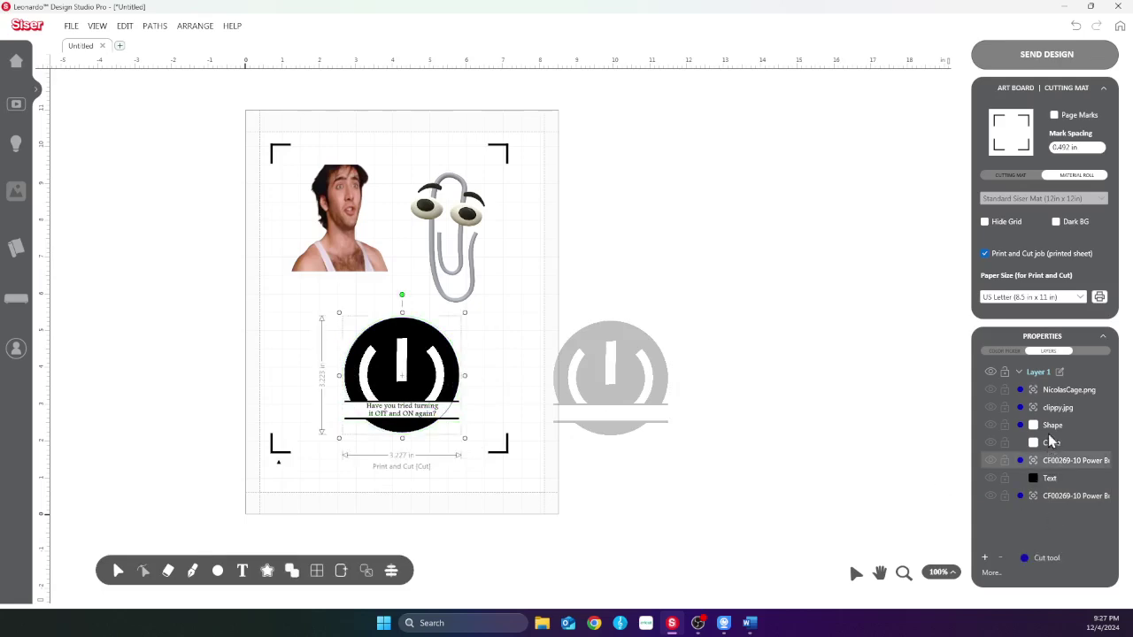
shift+click(1051, 445)
shift+click(1050, 426)
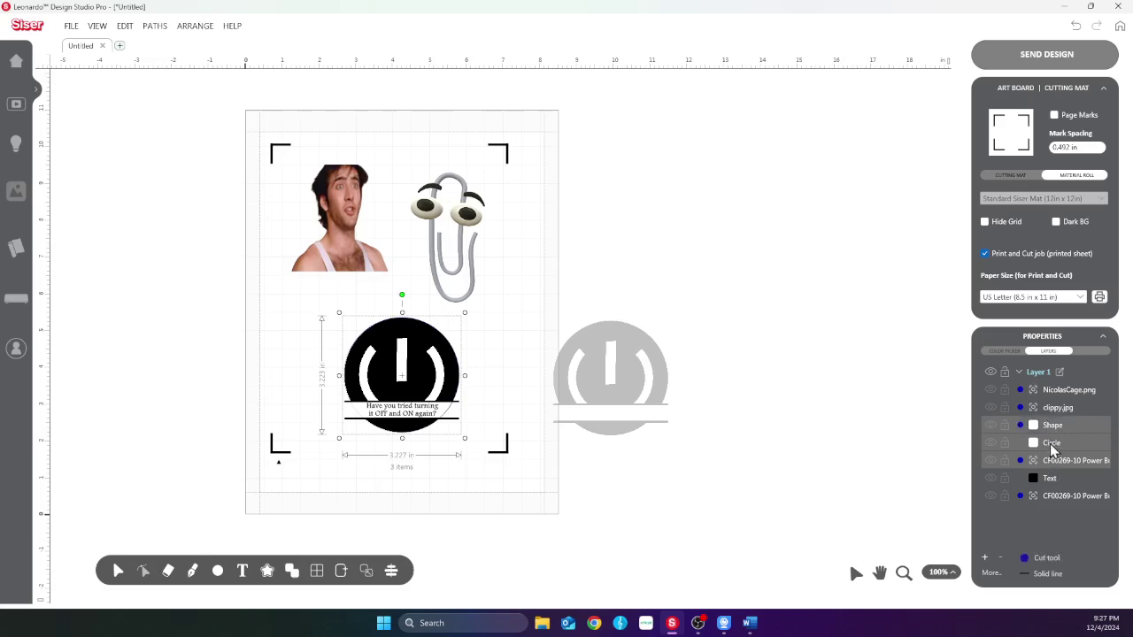
click(1067, 536)
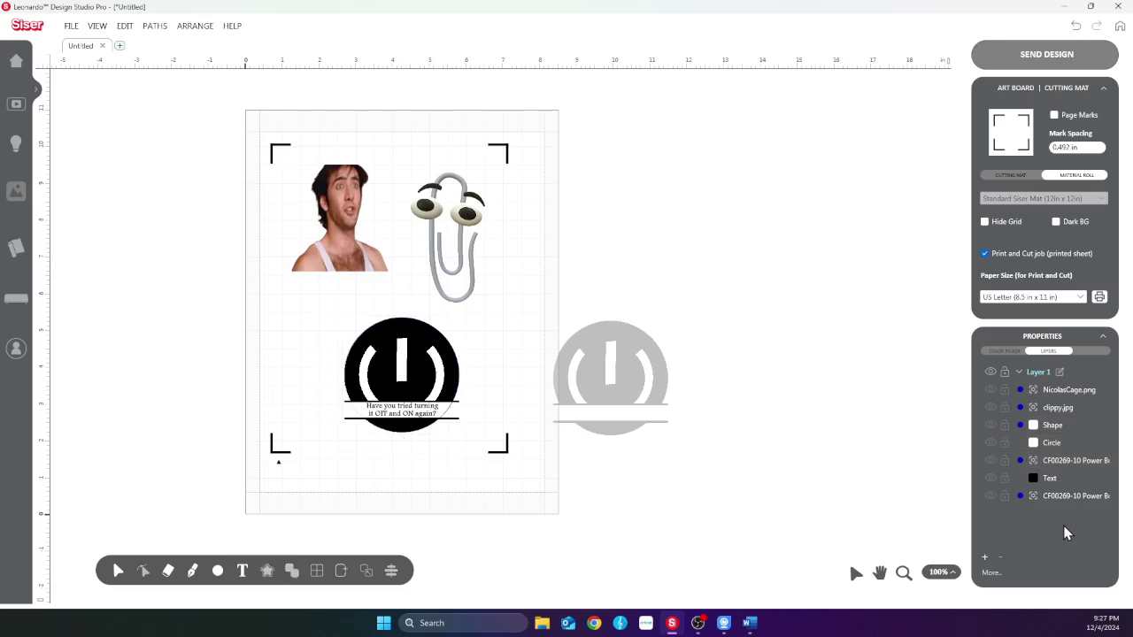
Combine the paths of the Shape contour and the power button image on the page
click(1057, 444)
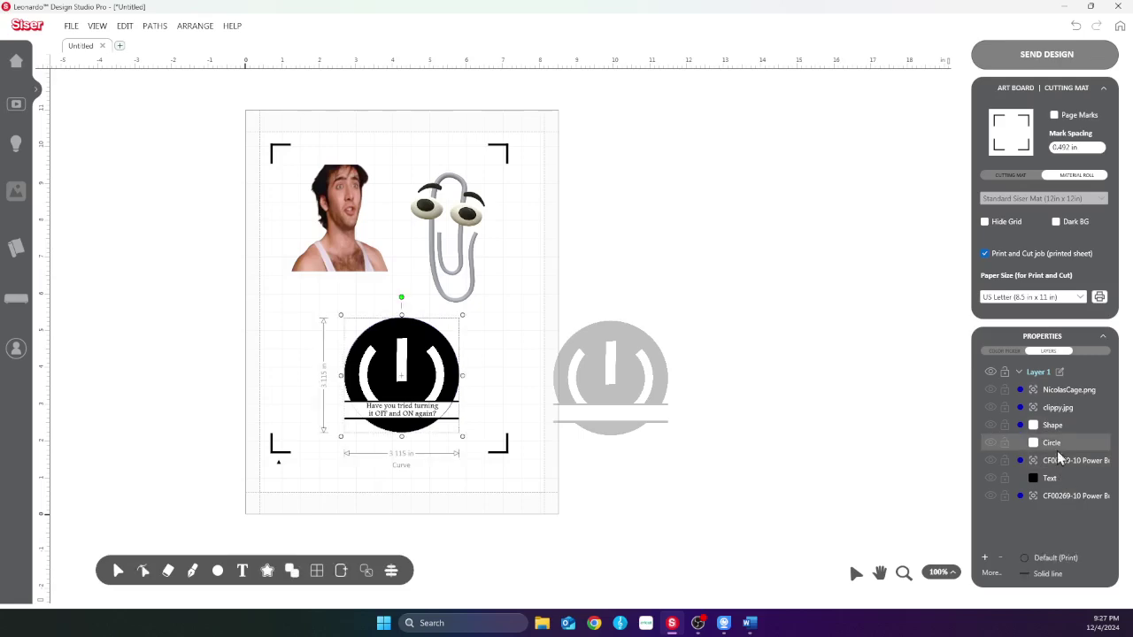
click(1058, 457)
ctrl+click(1053, 429)
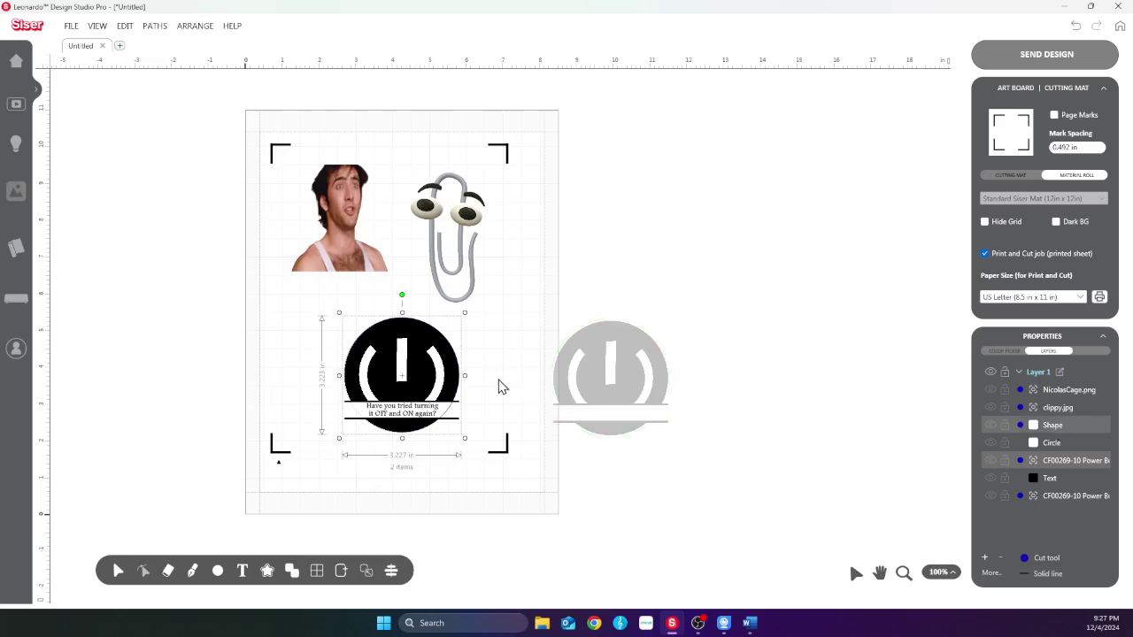
right_click(399, 378)
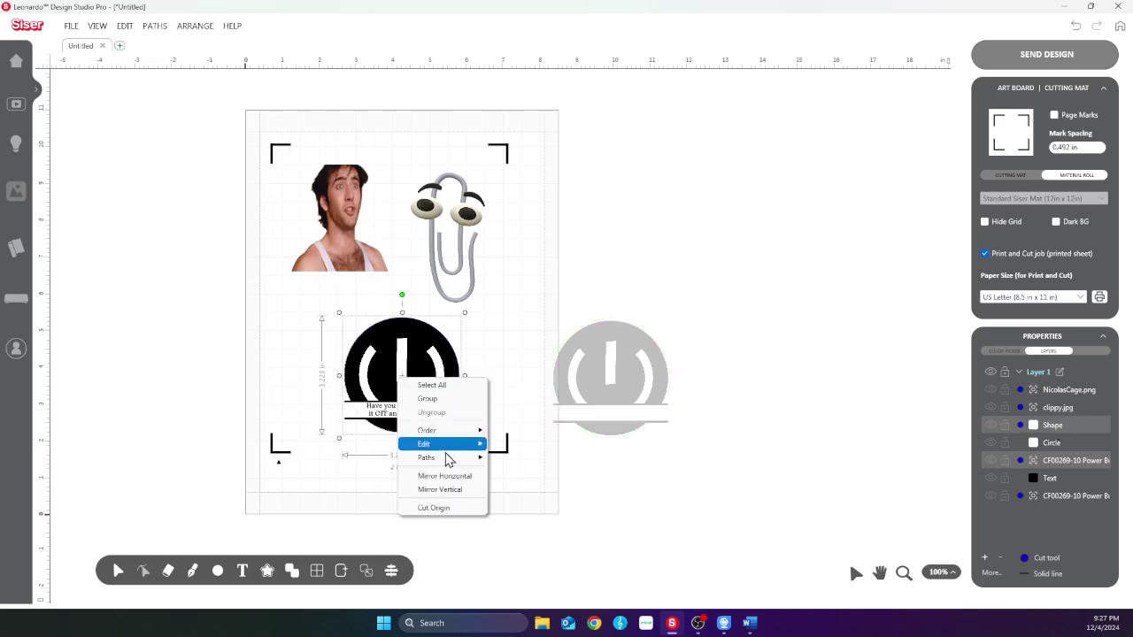
mouse_move(447, 459)
click(546, 485)
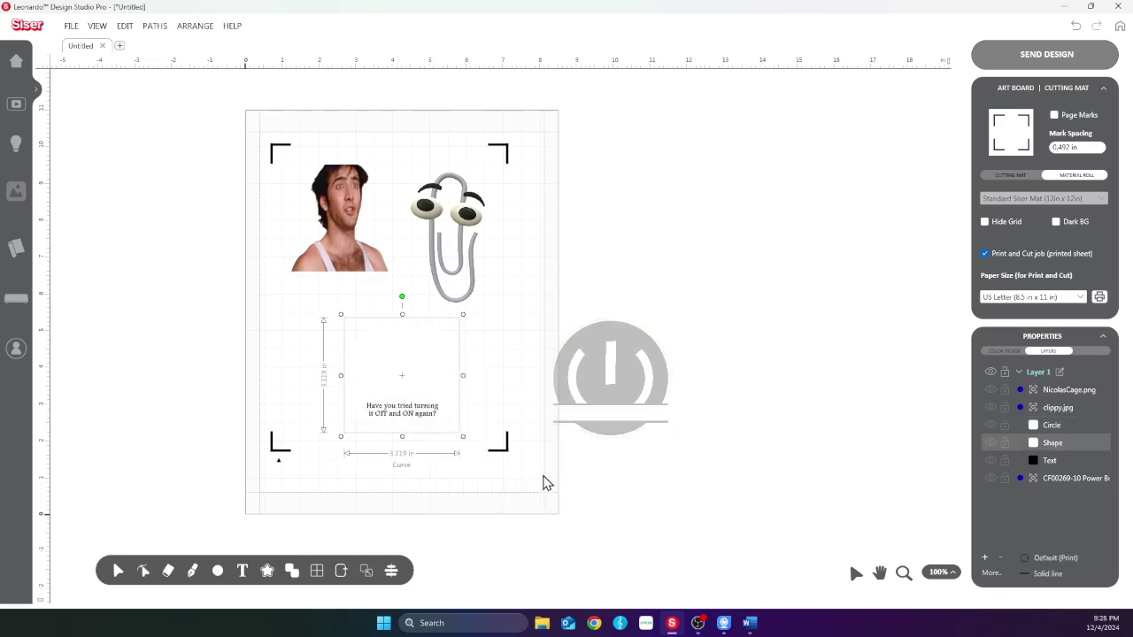
Try deleting the Circle layer and moving the Shape contour down towards the page's lower left, and undo both changes
click(1057, 426)
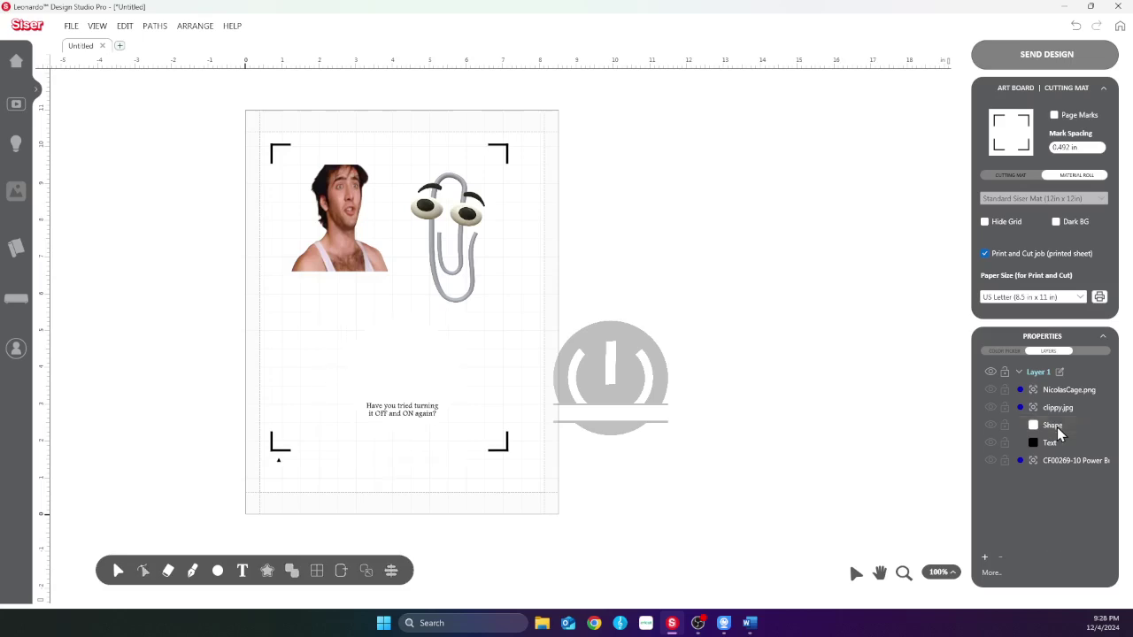
key(Delete)
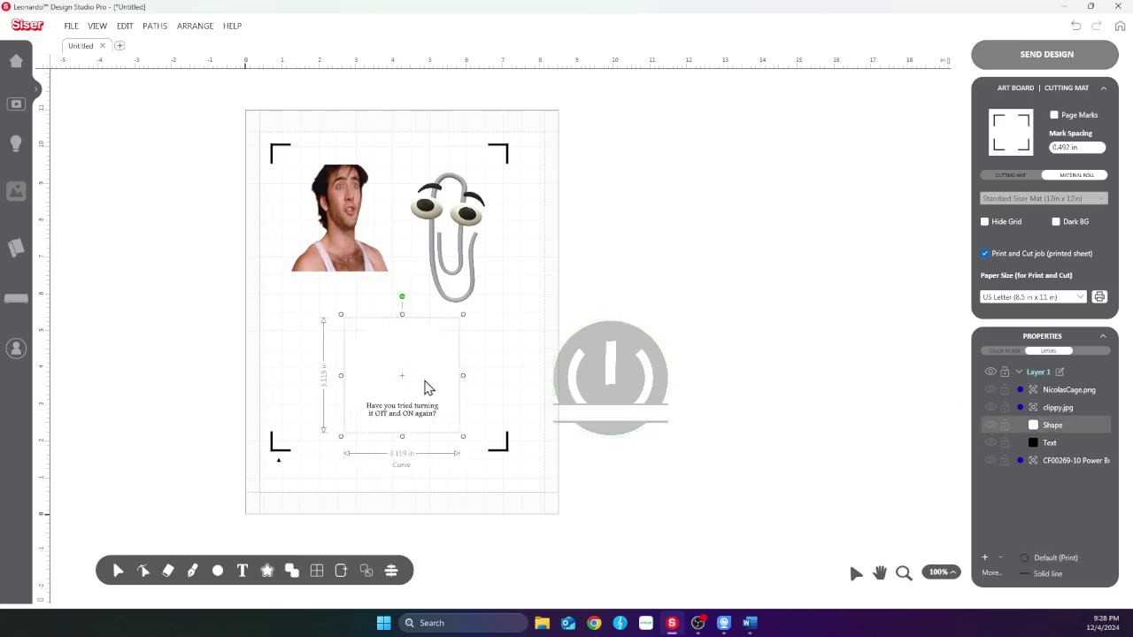
drag(425, 387, 383, 412)
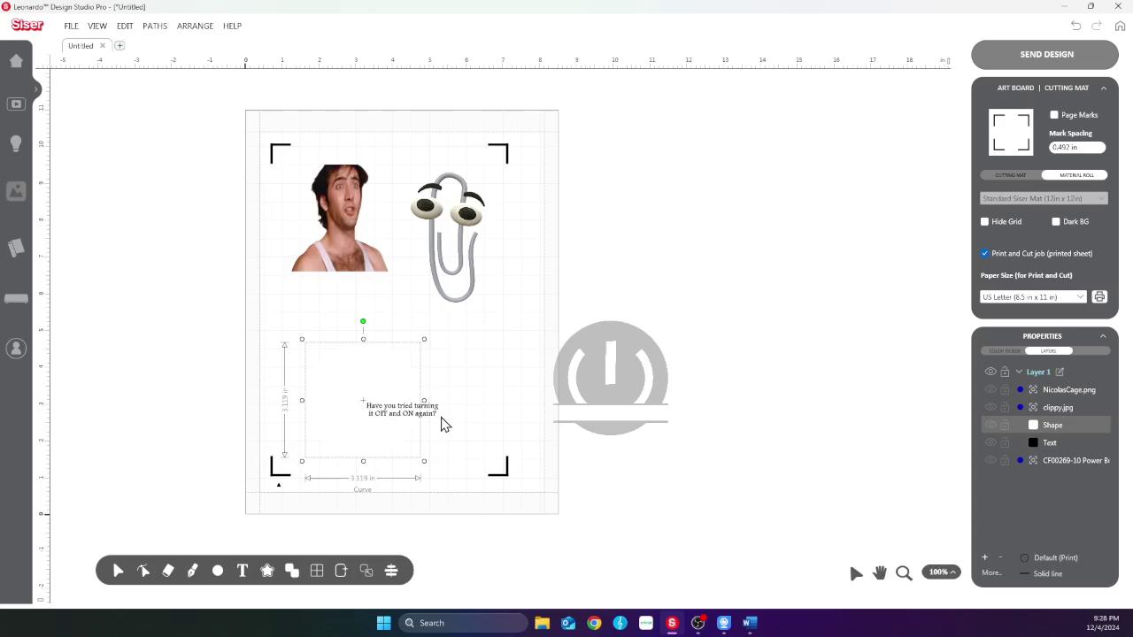
key(ctrl+z)
key(ctrl+z)
key(ctrl+z)
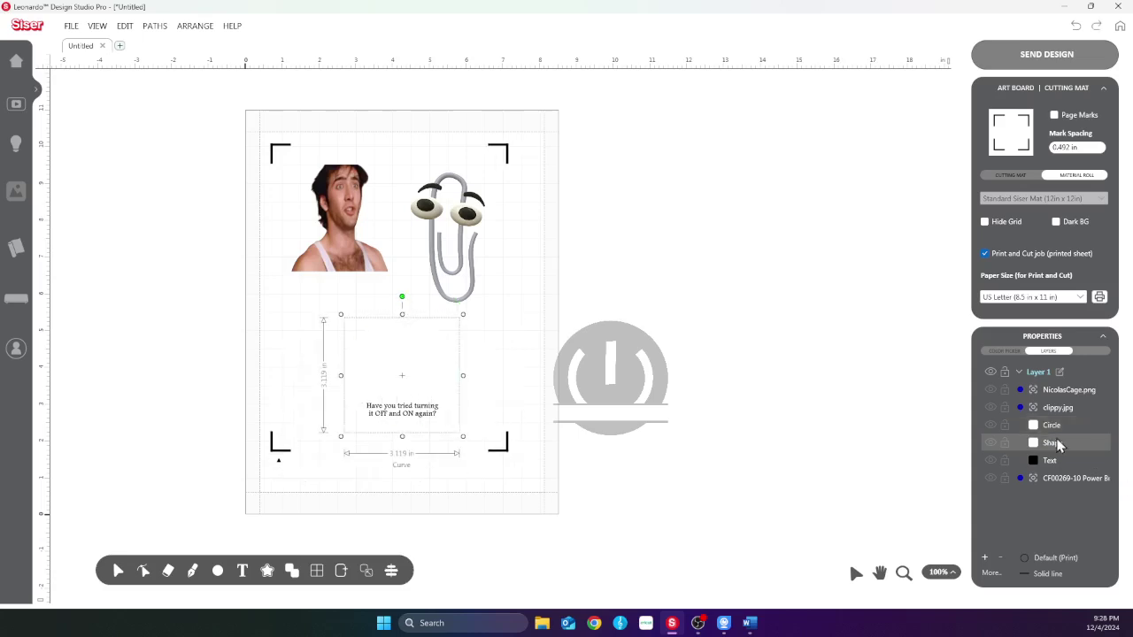
Undo the combining of the Shape contour with the power button image and check the Circle layer's extent
click(1057, 407)
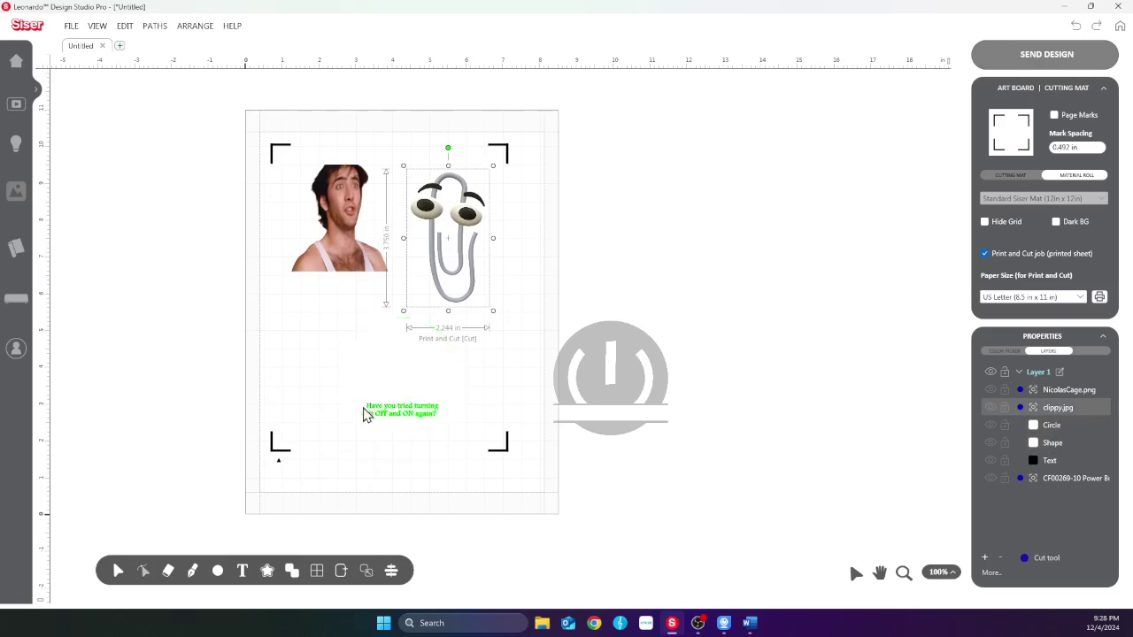
key(ctrl+y)
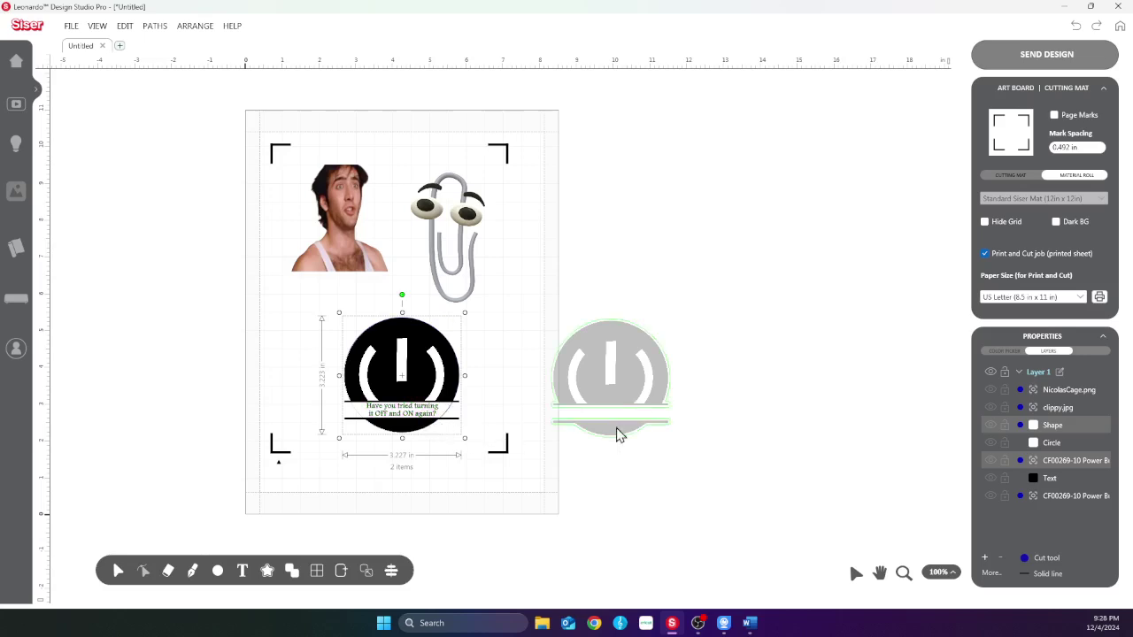
click(1053, 446)
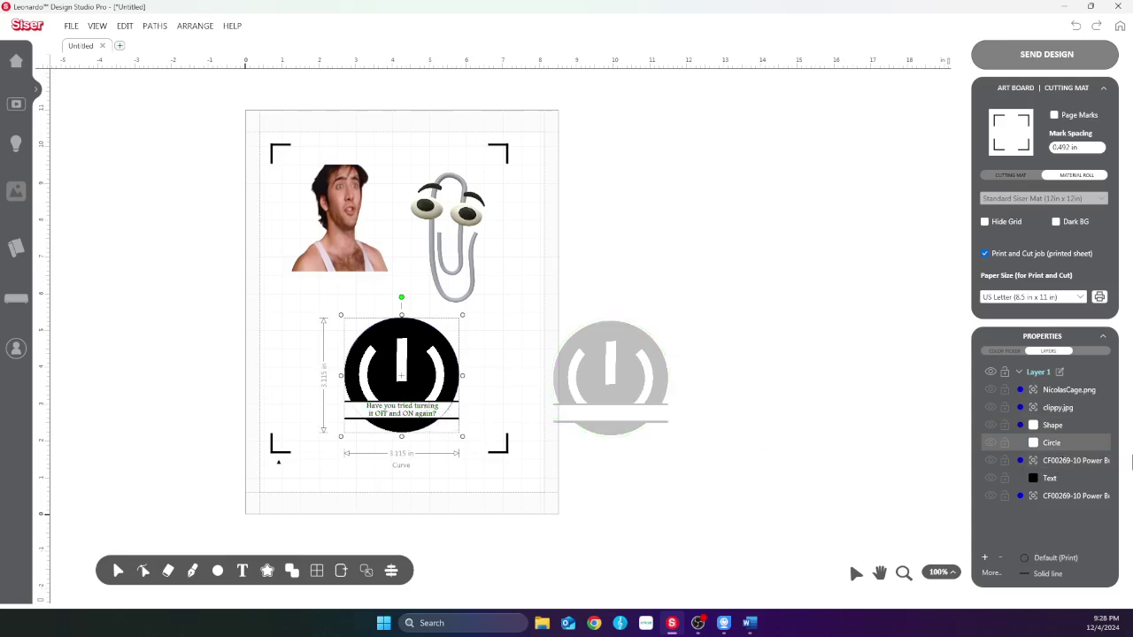
Weld the Shape contour with the CF00269-10 power button image on the page
click(1049, 428)
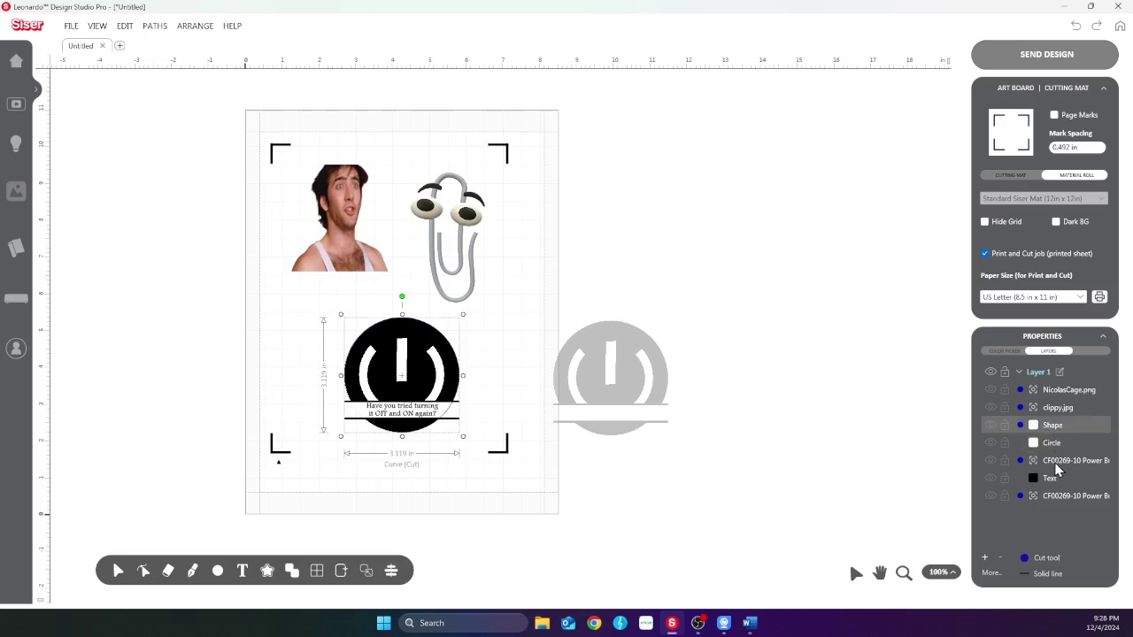
shift+click(1056, 463)
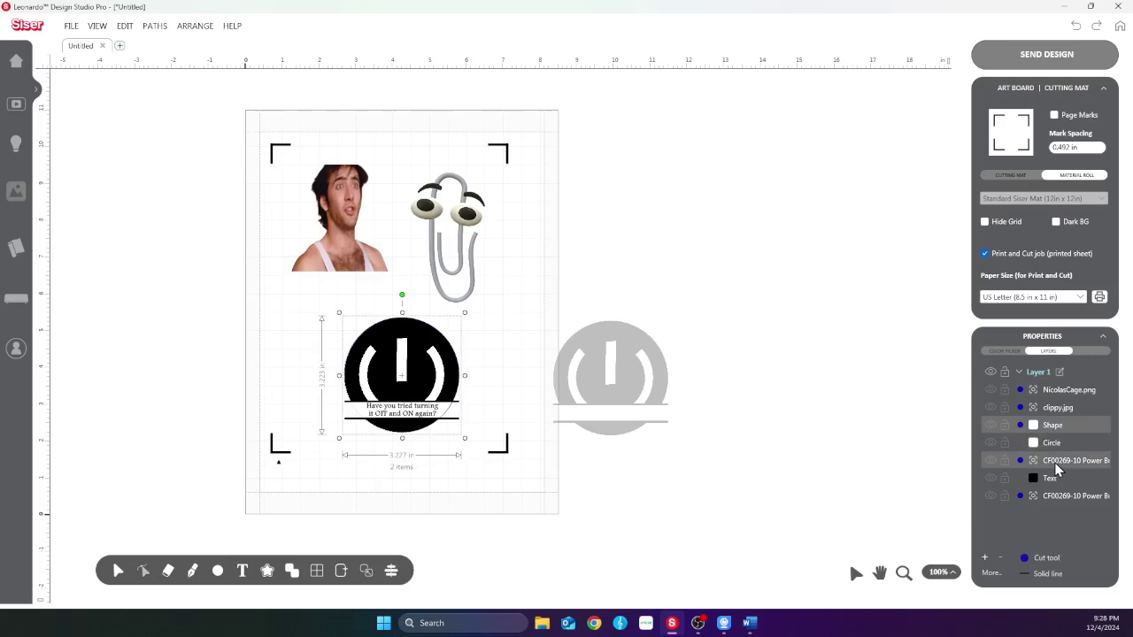
right_click(425, 387)
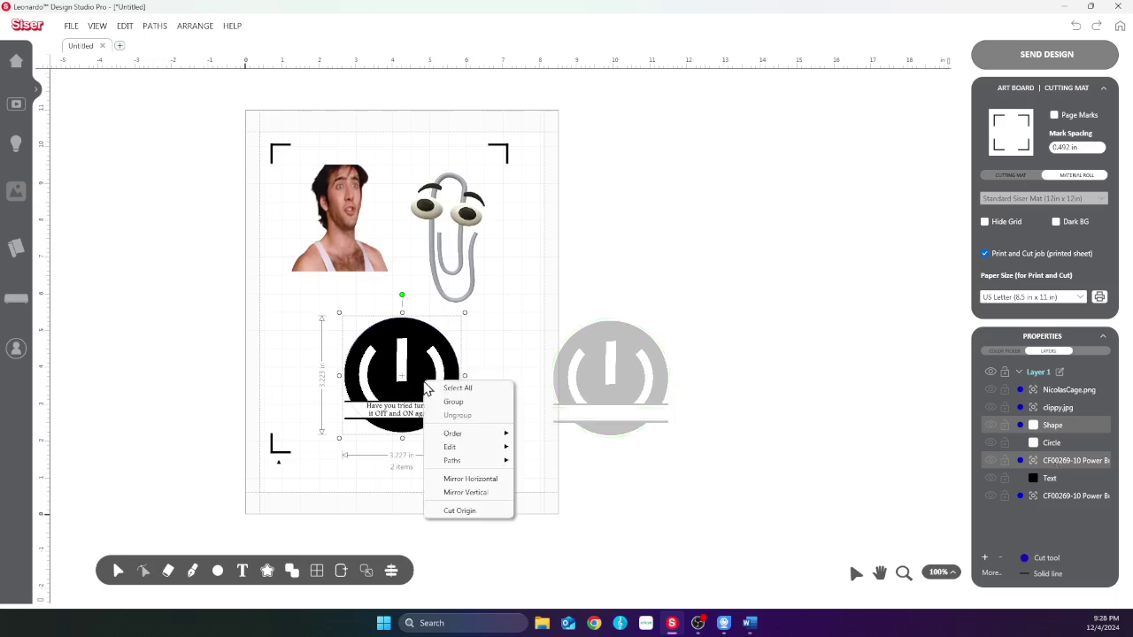
mouse_move(495, 448)
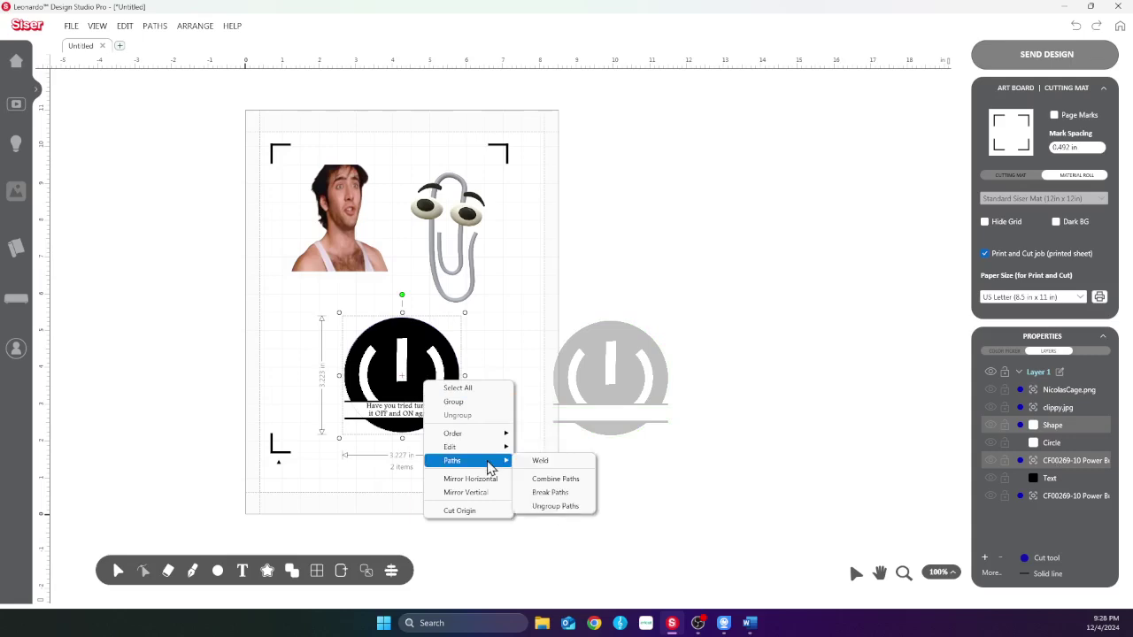
click(539, 462)
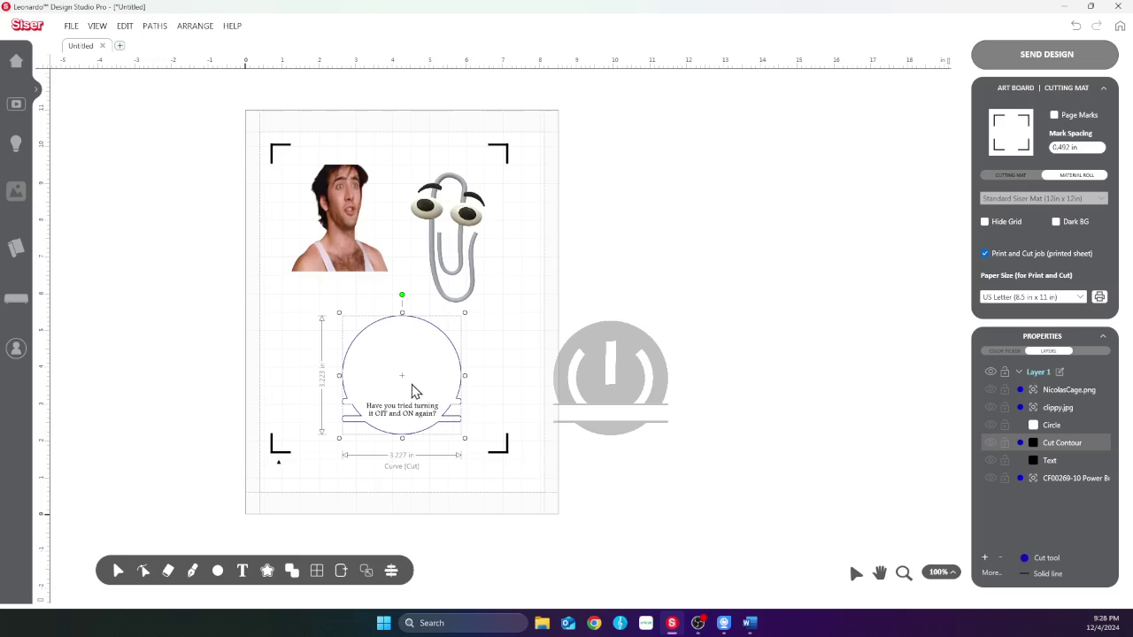
Move the welded Cut Contour aside towards the page's left edge and delete the leftover white Circle
drag(410, 392, 329, 384)
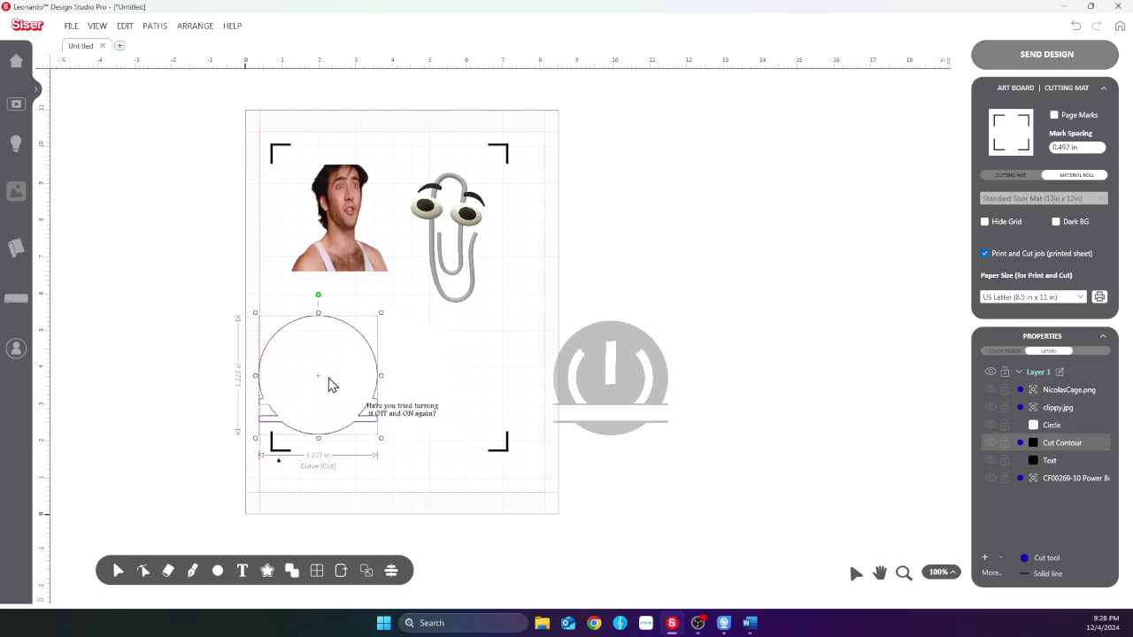
click(423, 379)
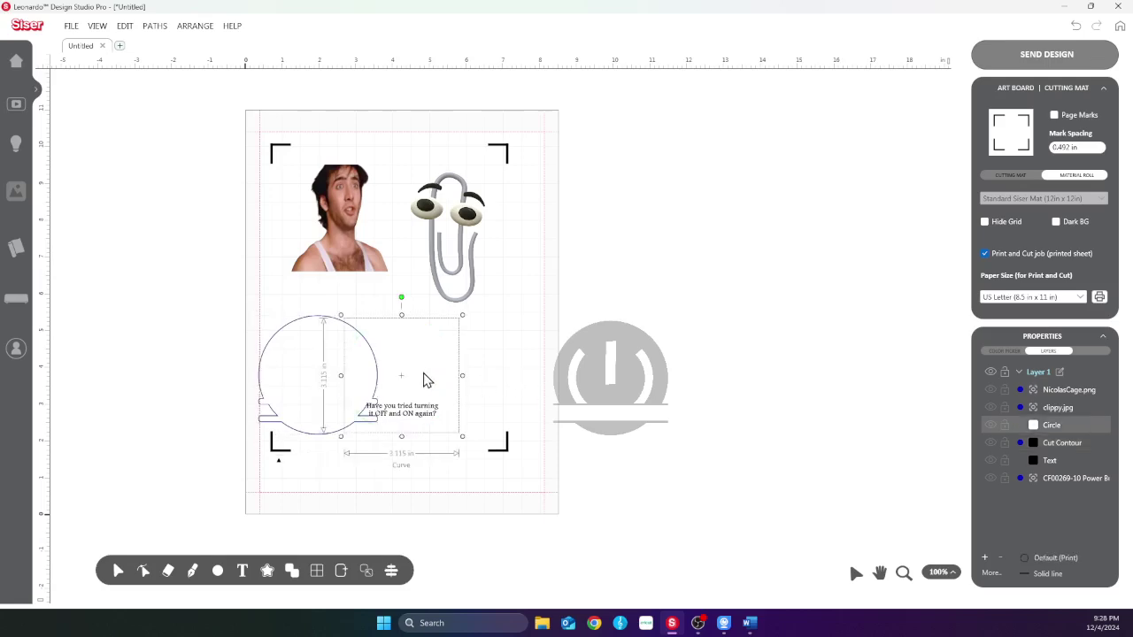
key(Delete)
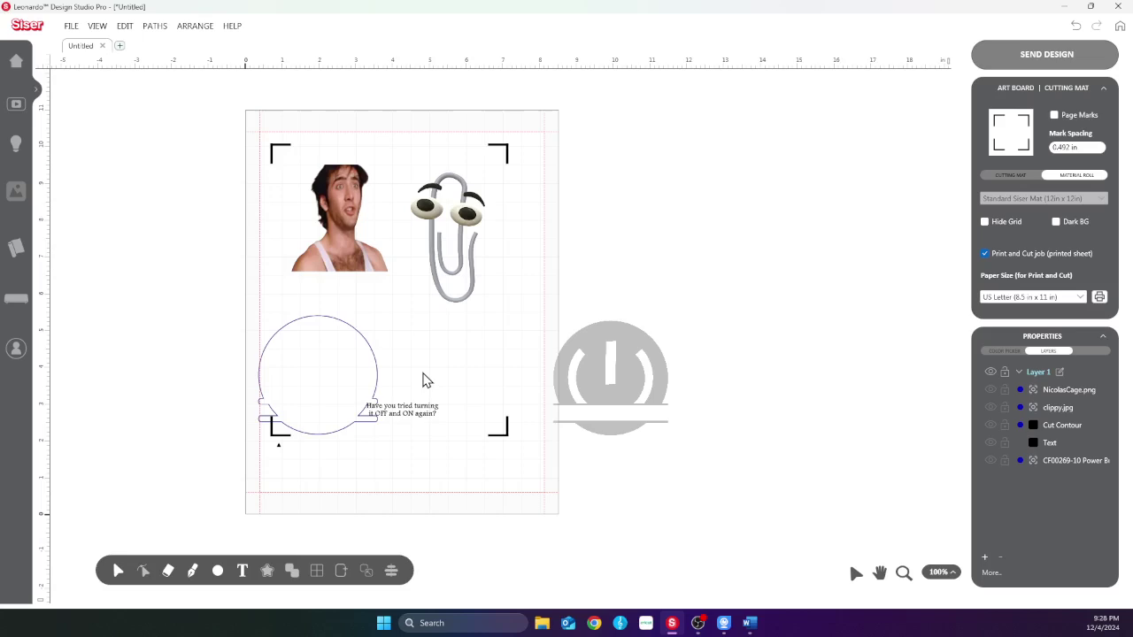
key(ctrl+z)
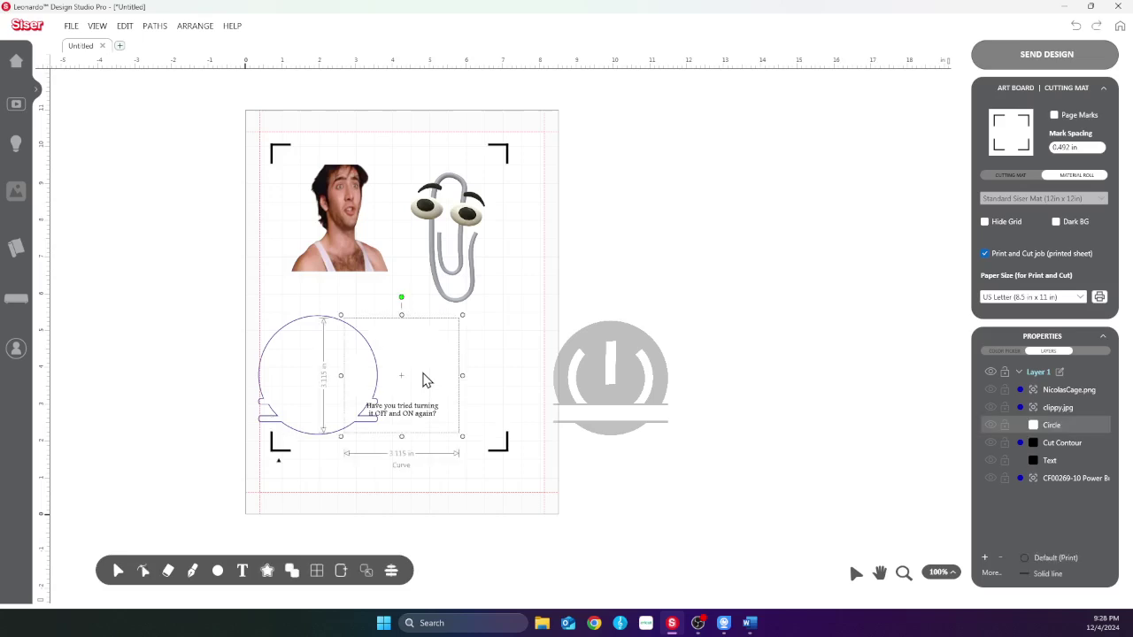
key(Delete)
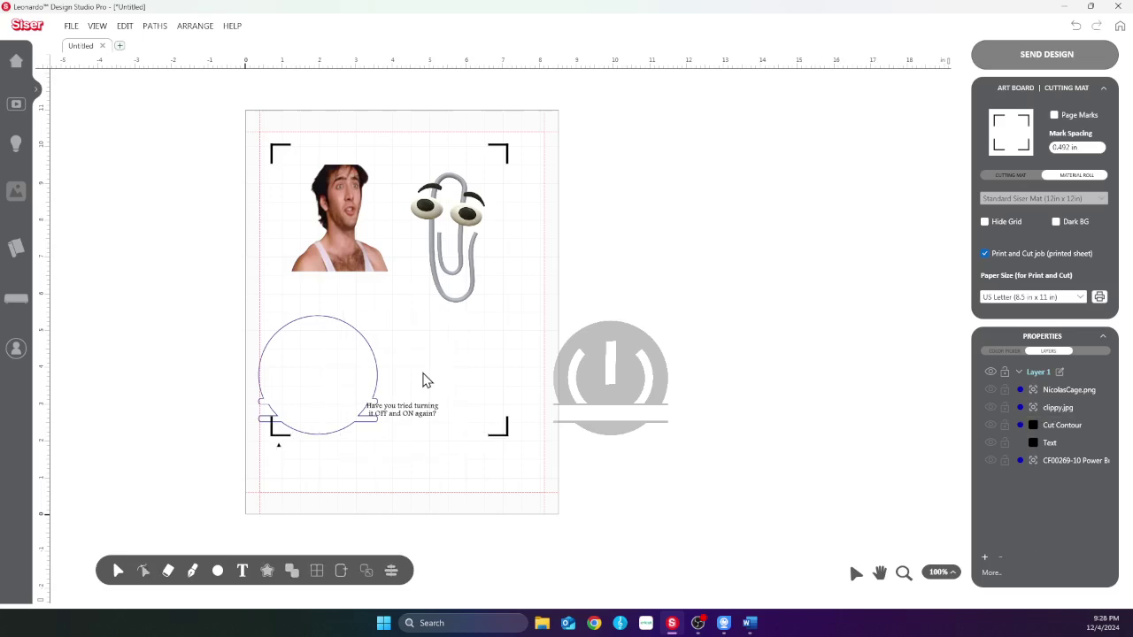
Move the Cut Contour back around the text and bring the off-page power button copy onto it
drag(285, 371, 372, 374)
drag(640, 378, 423, 379)
key(ctrl+a)
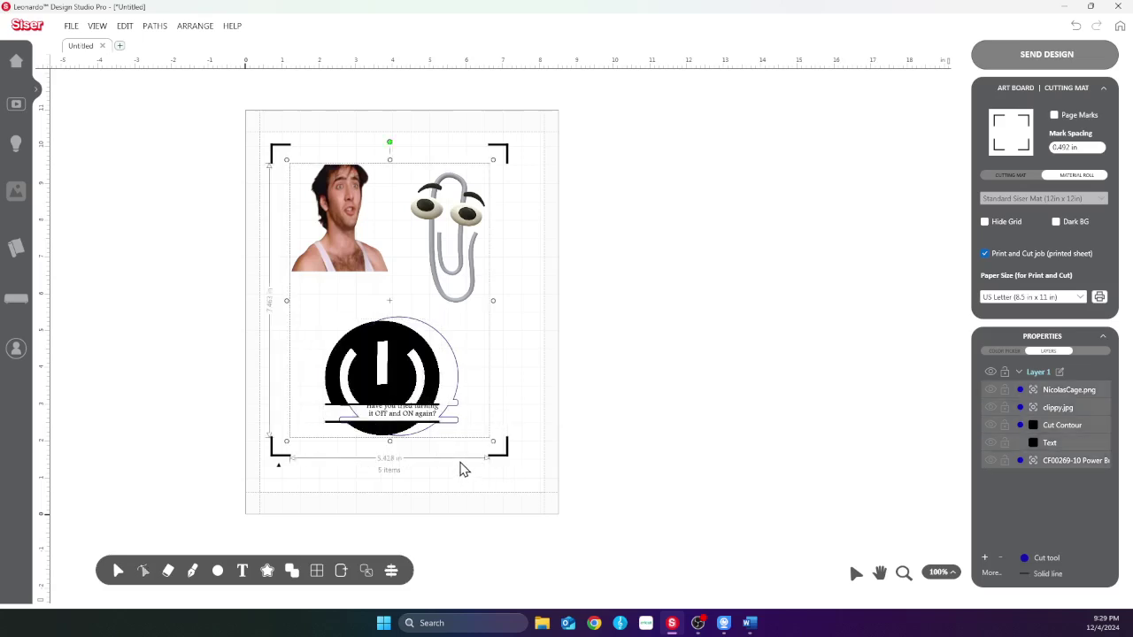
click(527, 402)
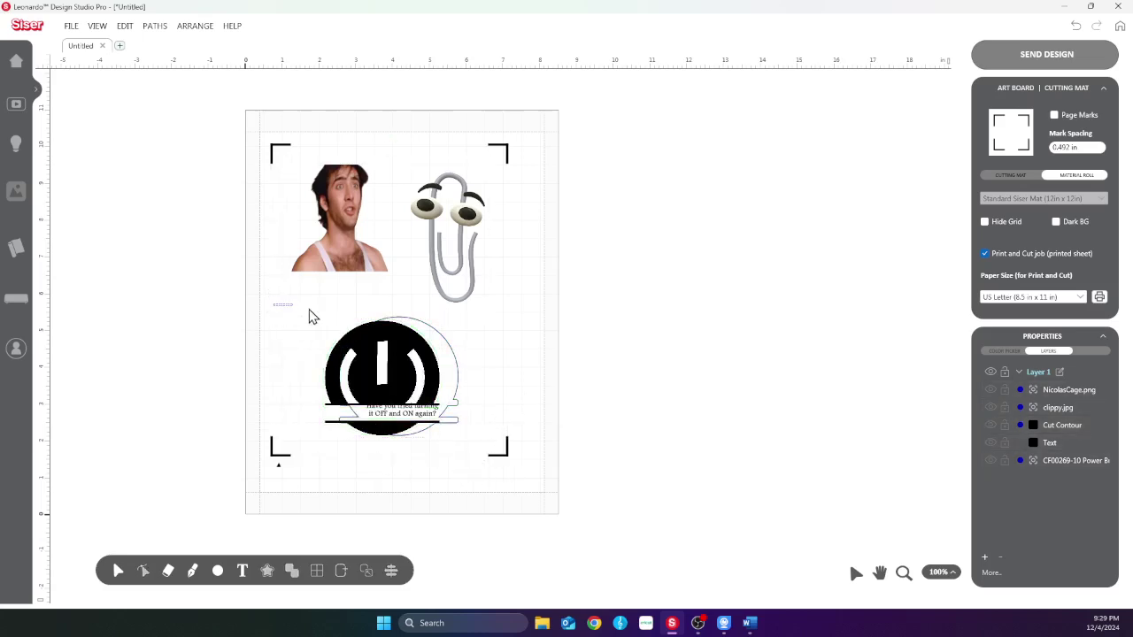
Align the Cut Contour, the text and the power button image horizontally on their centers
drag(310, 317, 503, 468)
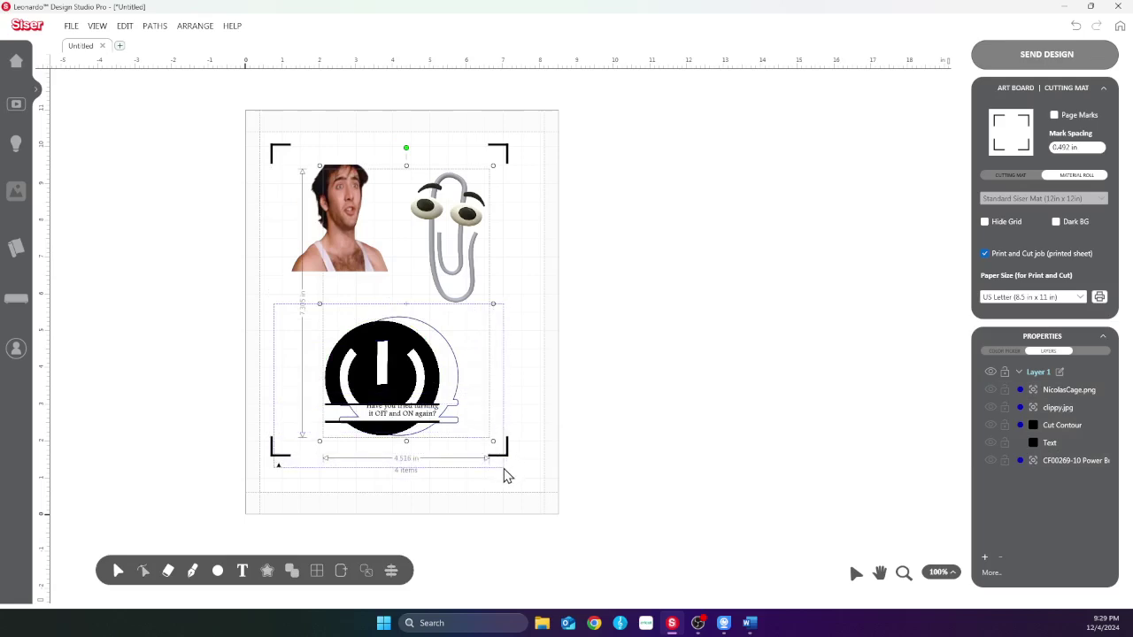
click(526, 389)
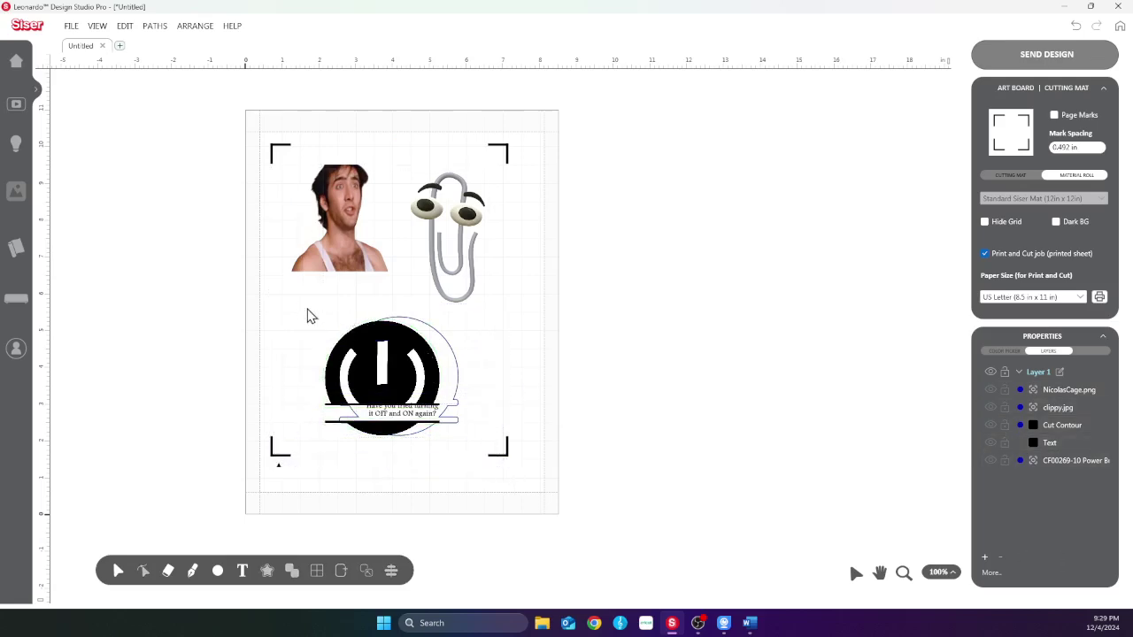
drag(308, 316, 494, 482)
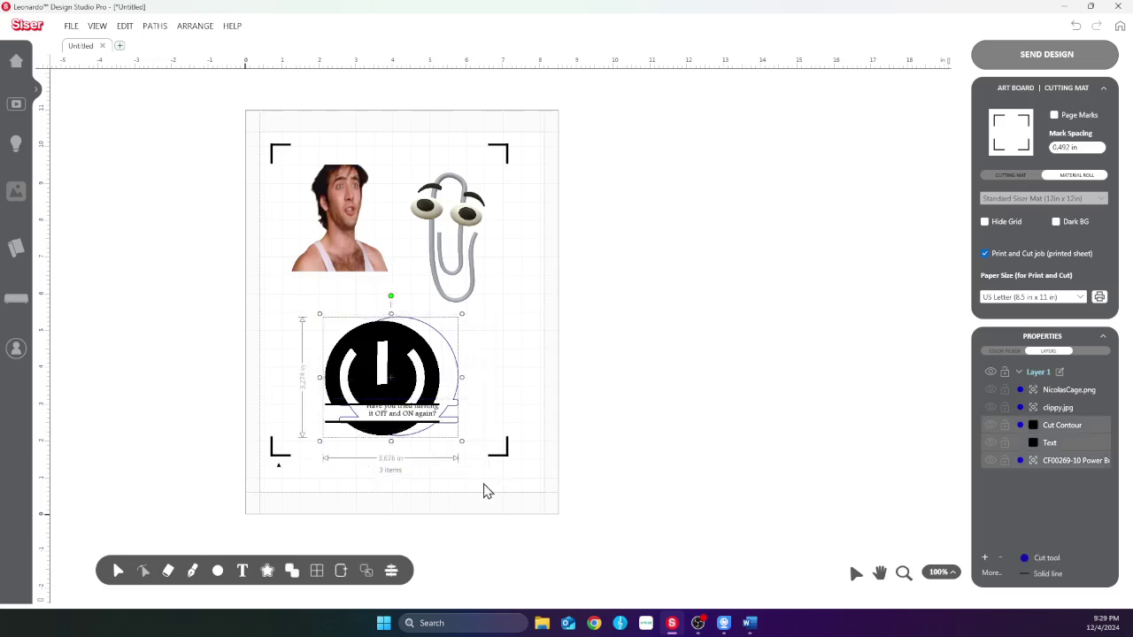
click(390, 572)
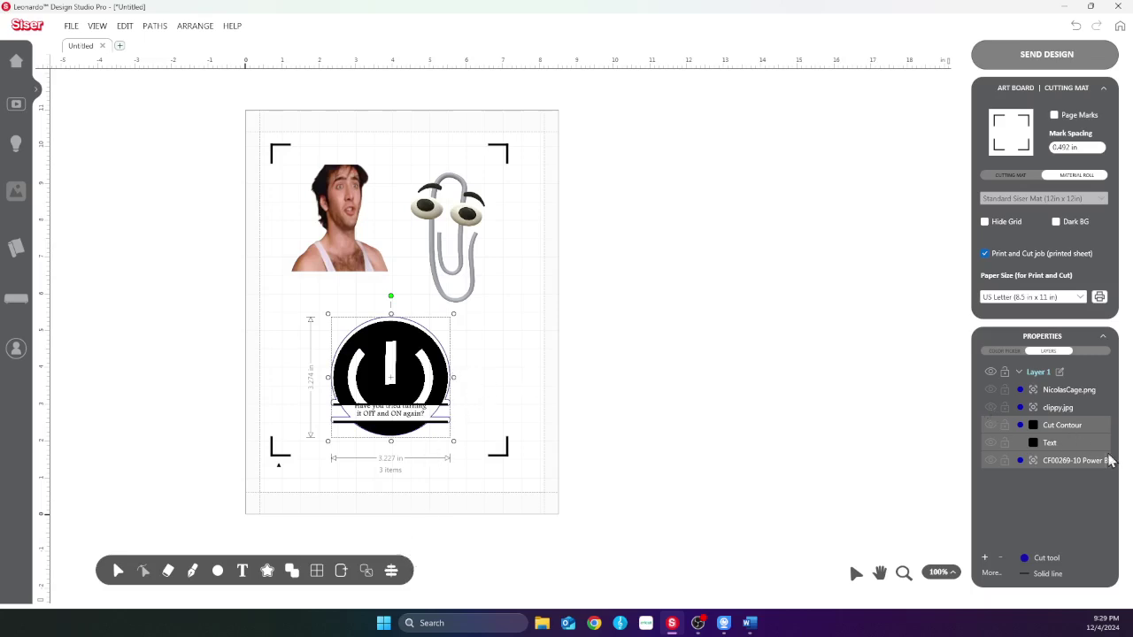
Align only the Cut Contour and the power button image by their top edges, leaving the text out
ctrl+click(1053, 443)
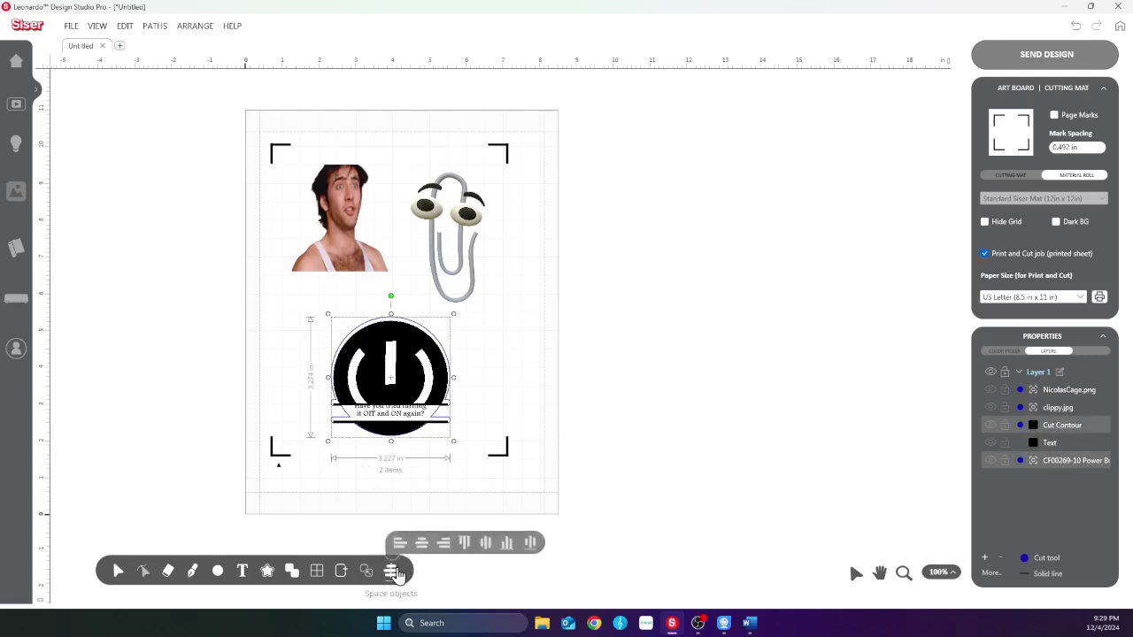
mouse_move(397, 569)
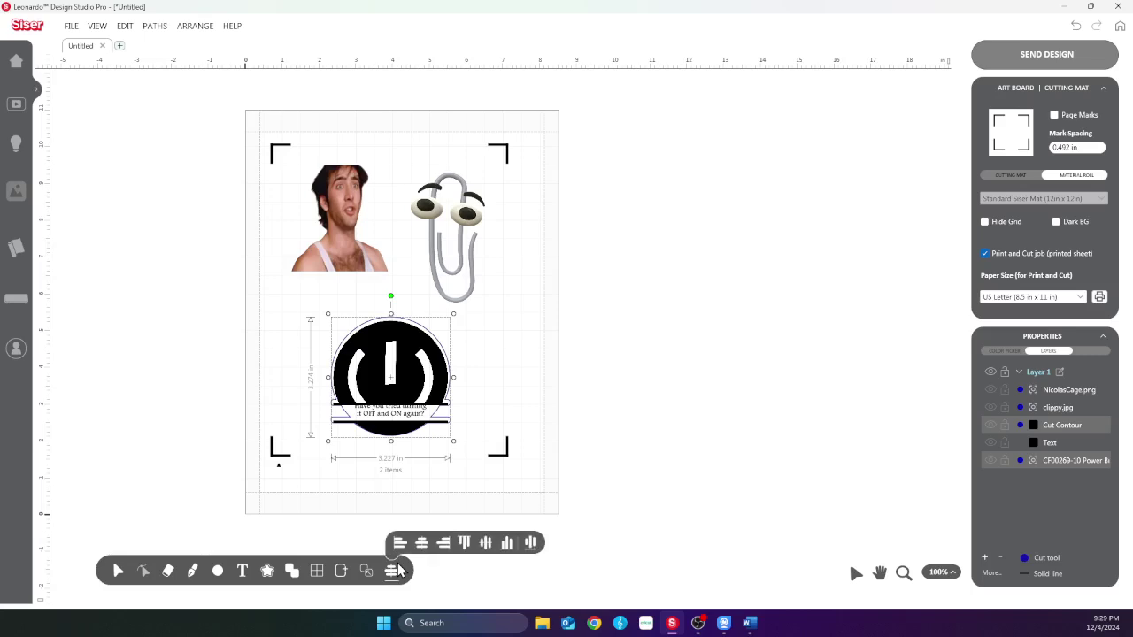
click(470, 546)
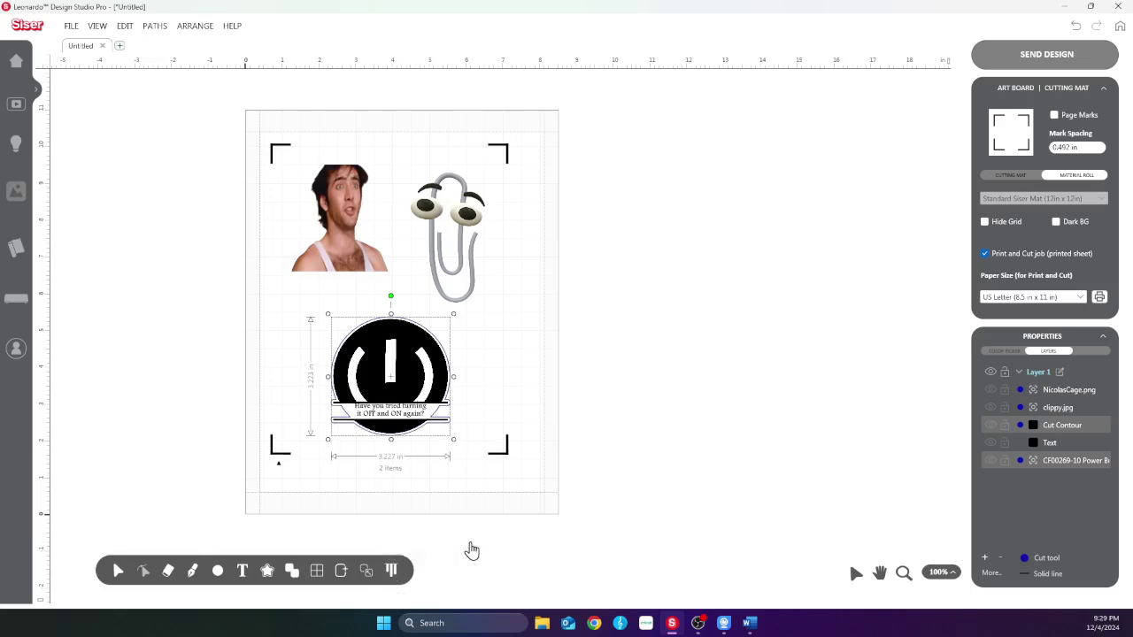
Nudge the "Have you tried turning it OFF and ON again?" text slightly down inside the power button's banner
click(399, 422)
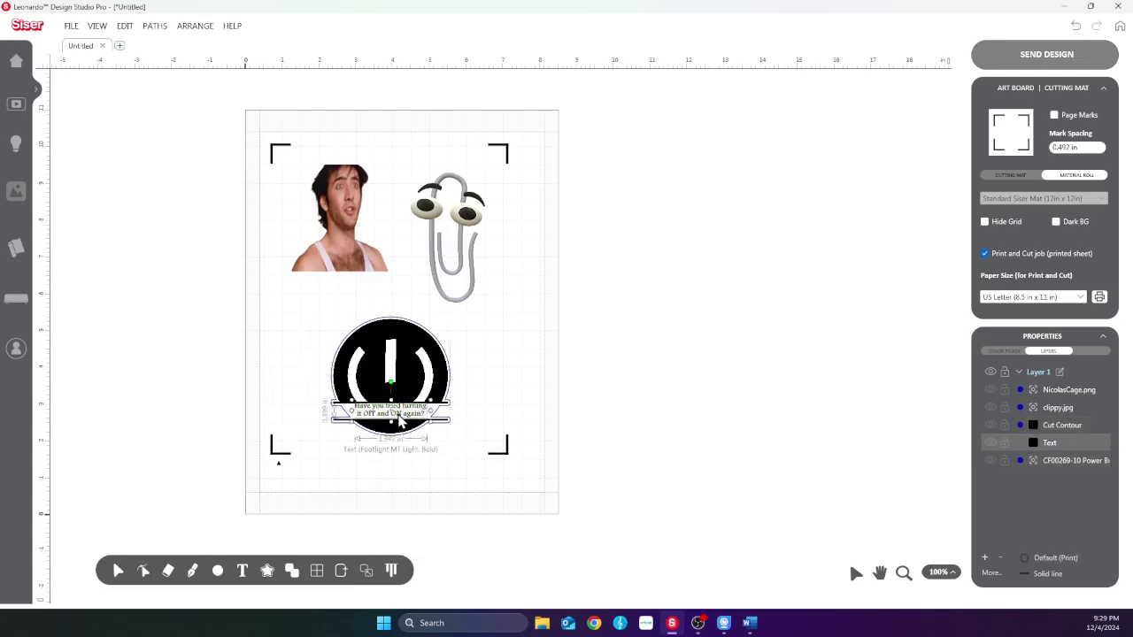
double_click(399, 422)
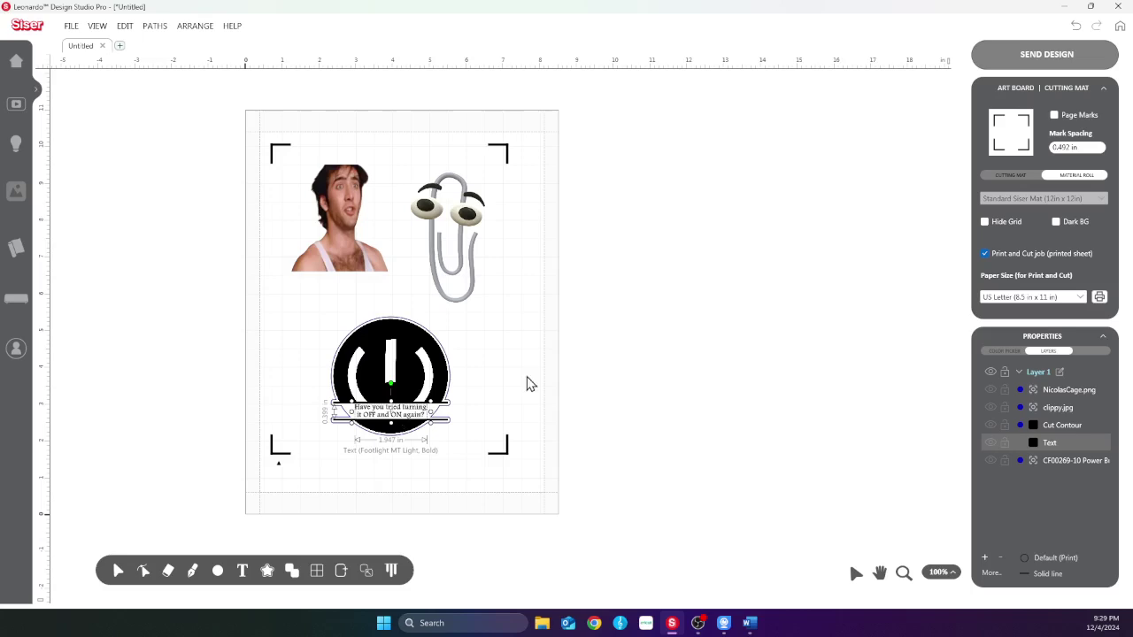
click(509, 409)
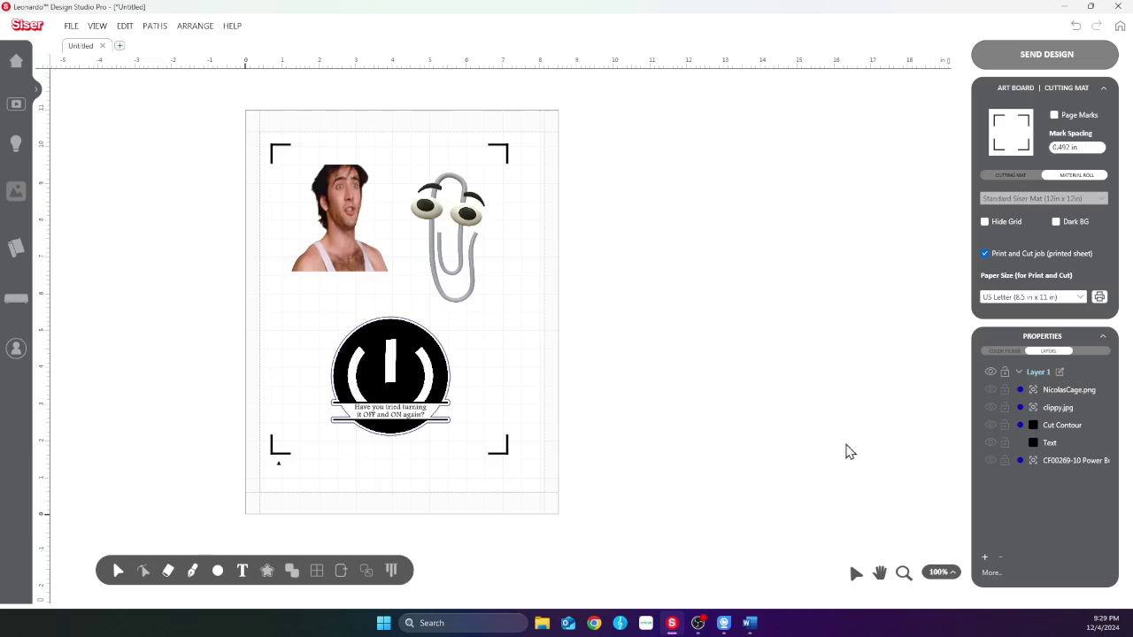
Open the cut type choices for the CF00269-10 power button image
click(1059, 461)
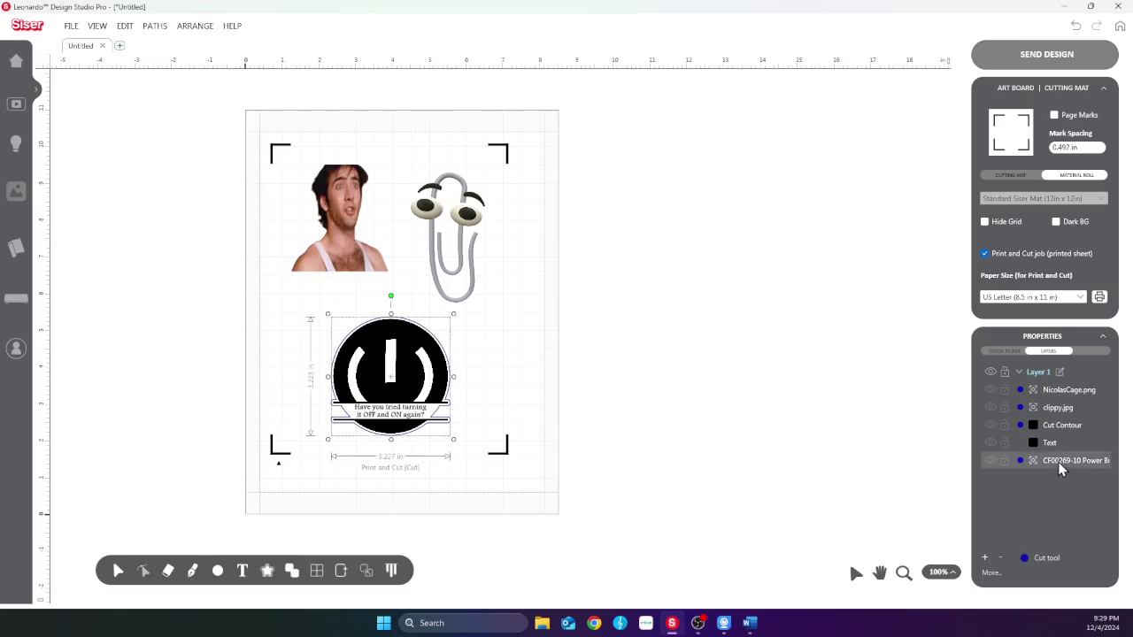
click(1047, 558)
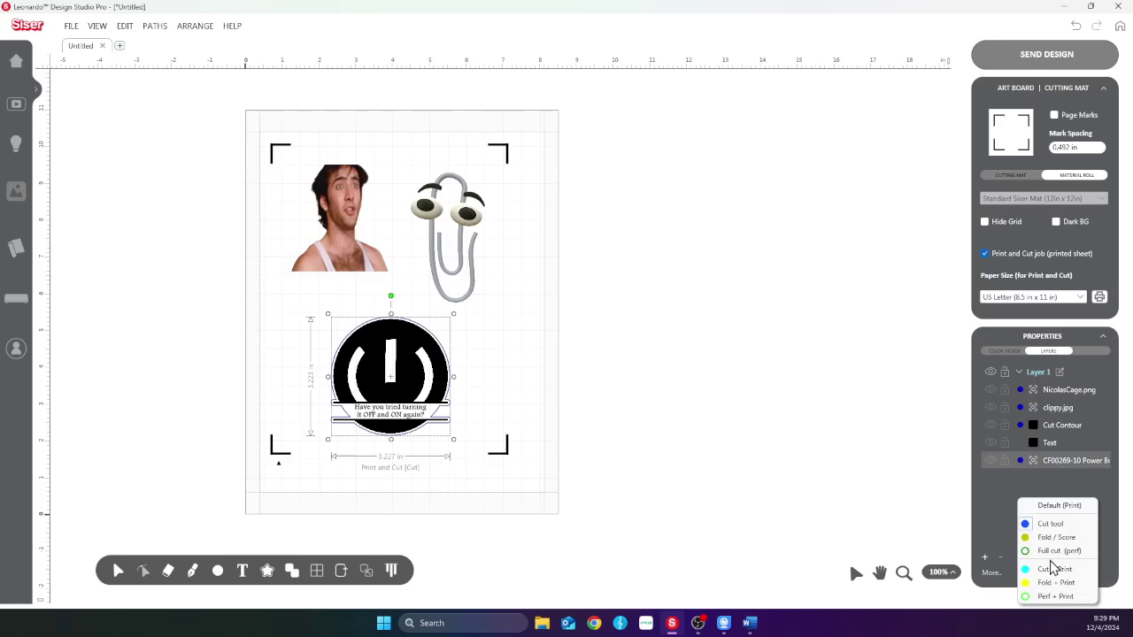
Set the power button image to Default (Print) and move it with its text and cut contour onto a new layer
click(1051, 511)
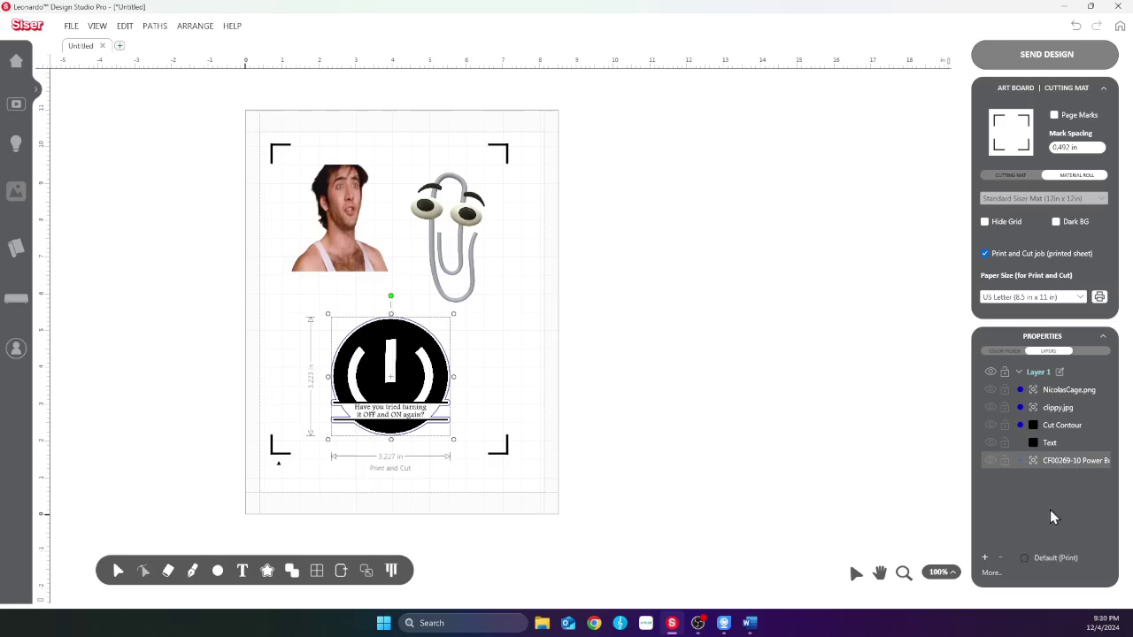
click(1057, 430)
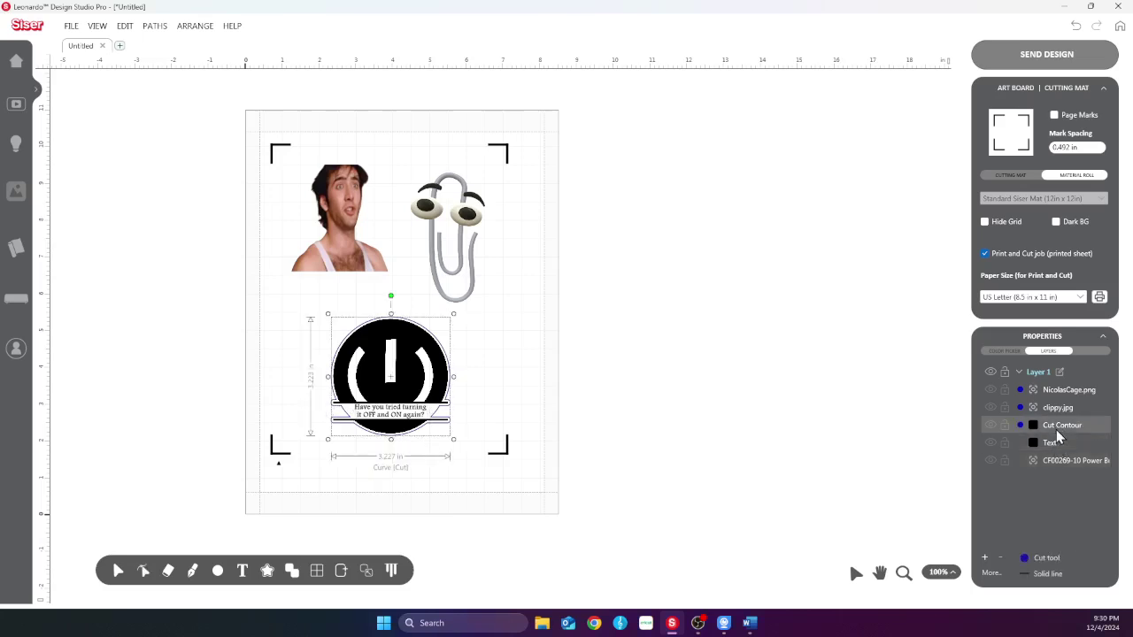
click(1059, 466)
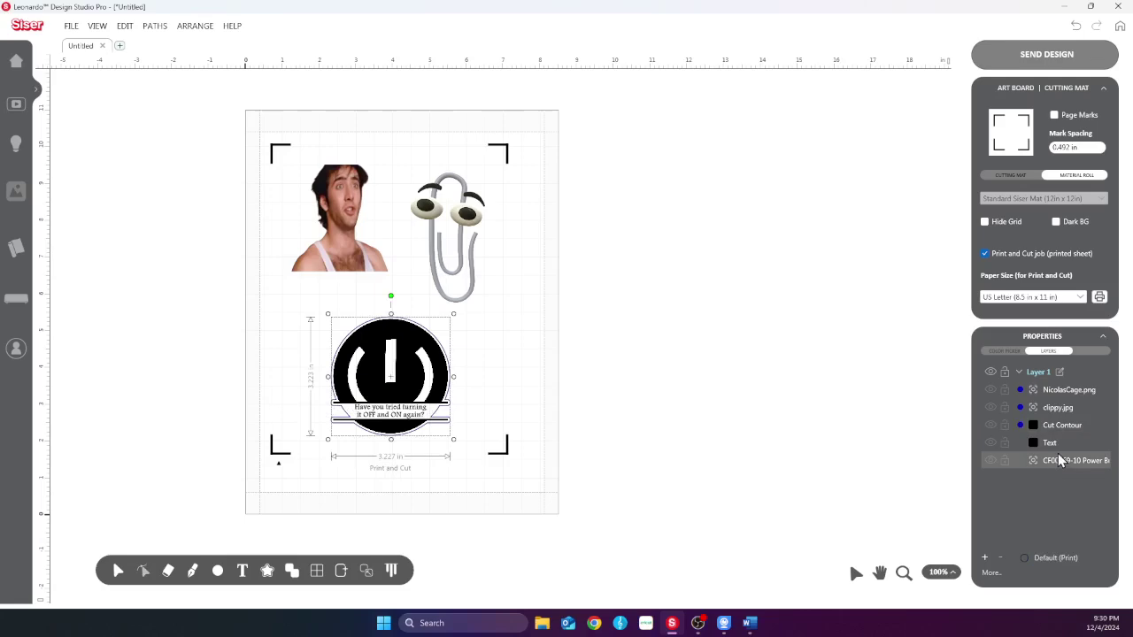
shift+click(1062, 427)
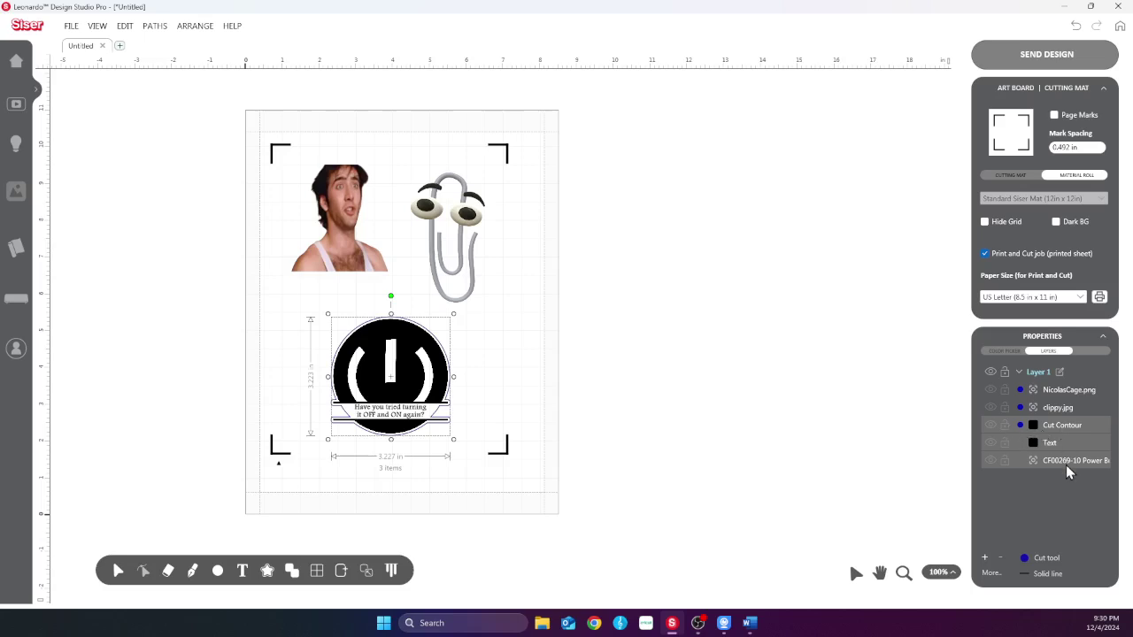
click(985, 560)
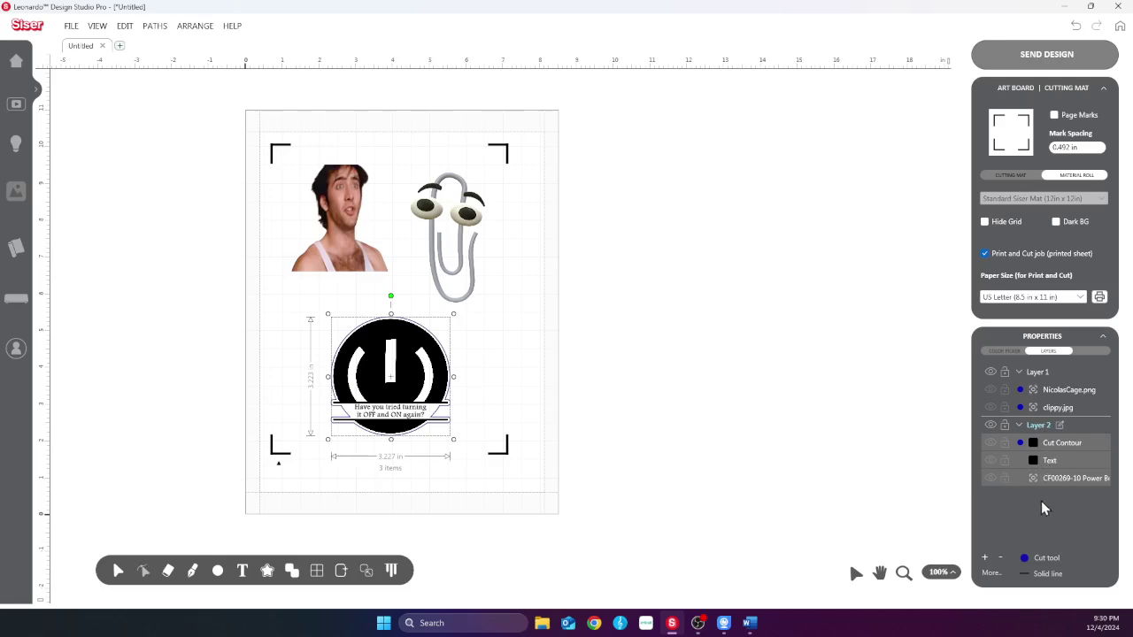
Try moving the power button image sideways on its own, and undo the move
click(507, 387)
drag(378, 365, 475, 366)
key(ctrl+z)
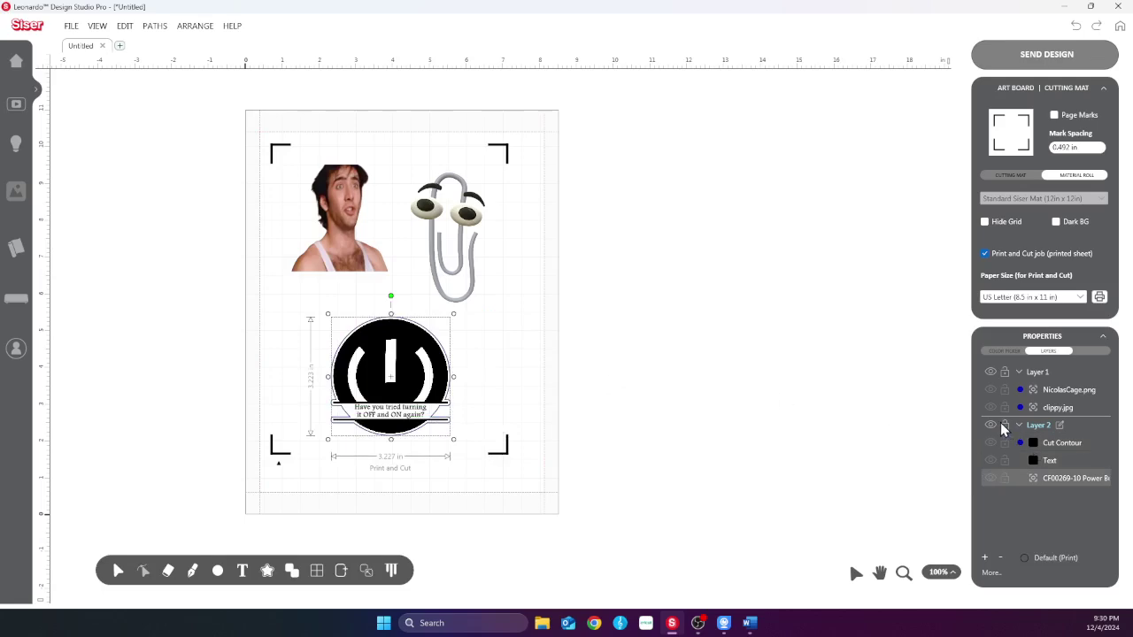
click(501, 407)
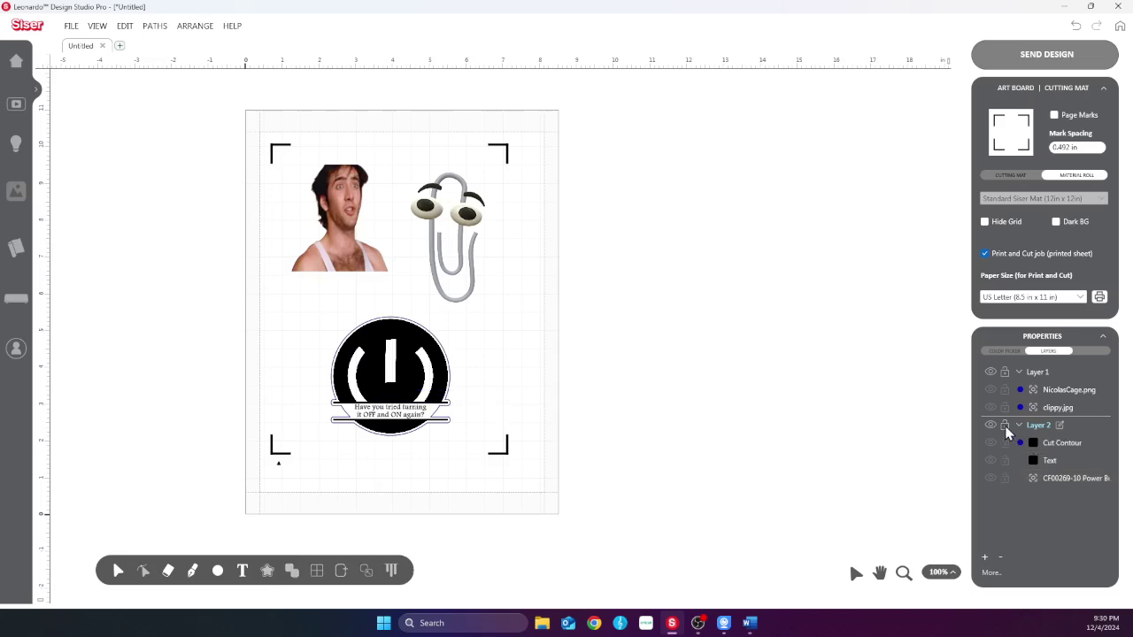
Try locking and unlocking the individual items in Layer 2
click(1006, 477)
click(1005, 460)
click(1005, 443)
click(1004, 478)
click(1004, 460)
Resize the power button image, text and cut contour together to a width of 2.5 in
drag(462, 436, 288, 329)
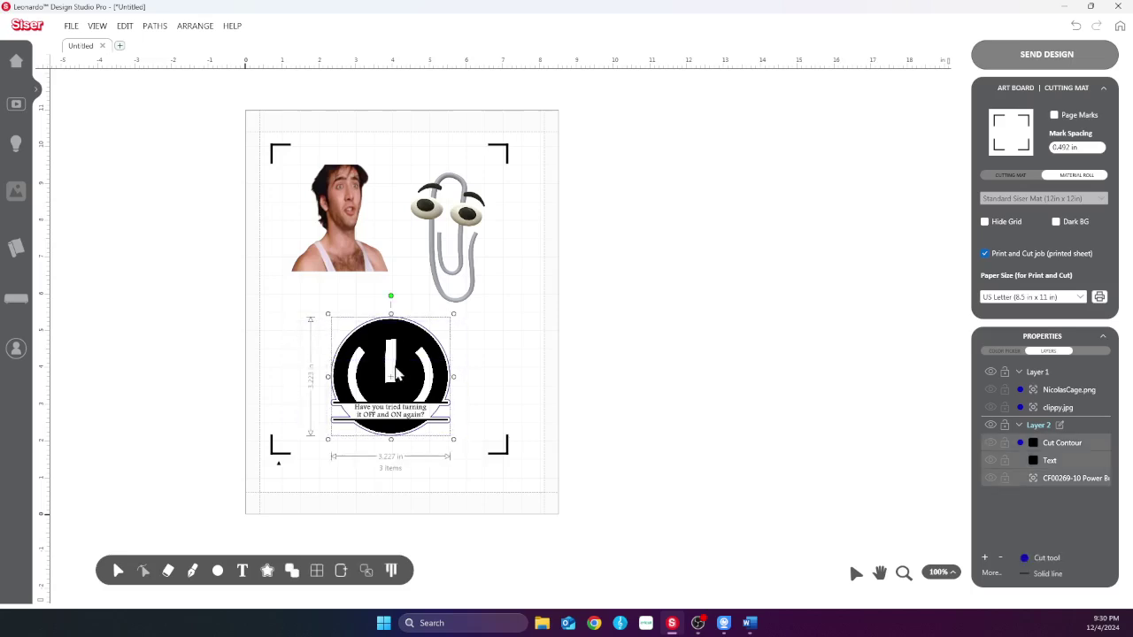
drag(453, 440, 423, 426)
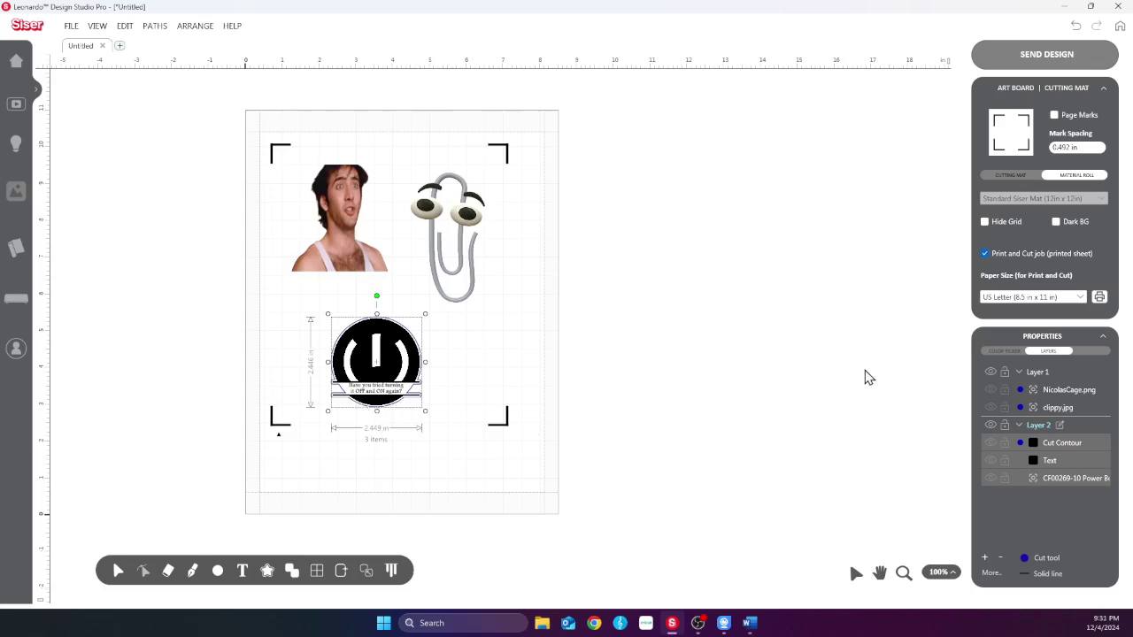
click(1000, 352)
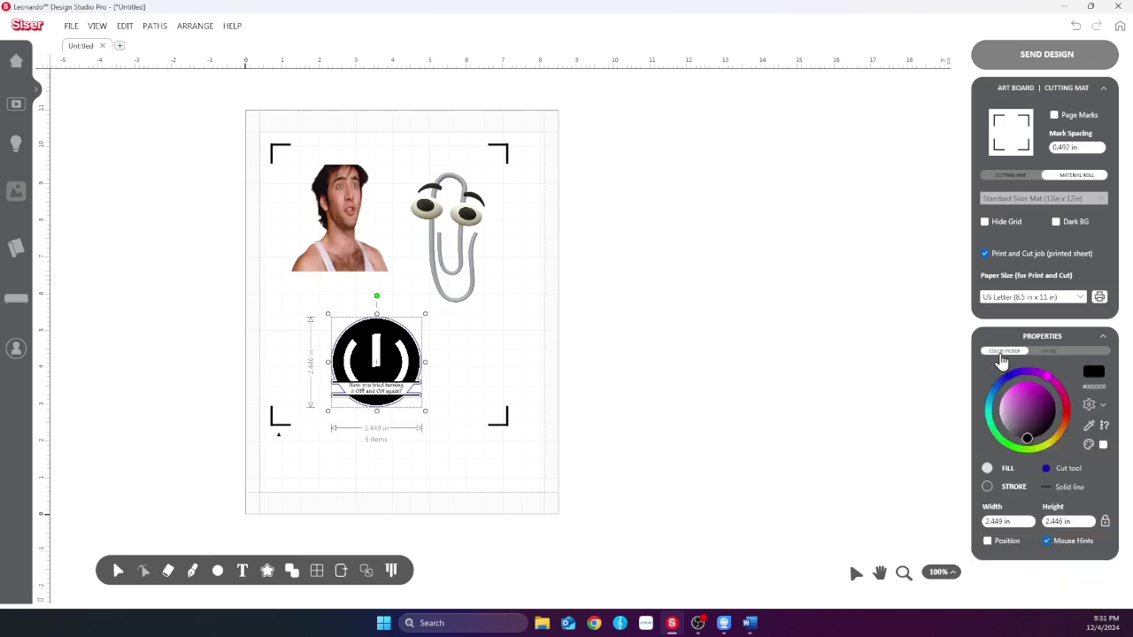
drag(1002, 522, 989, 524)
text(2.5)
key(Return)
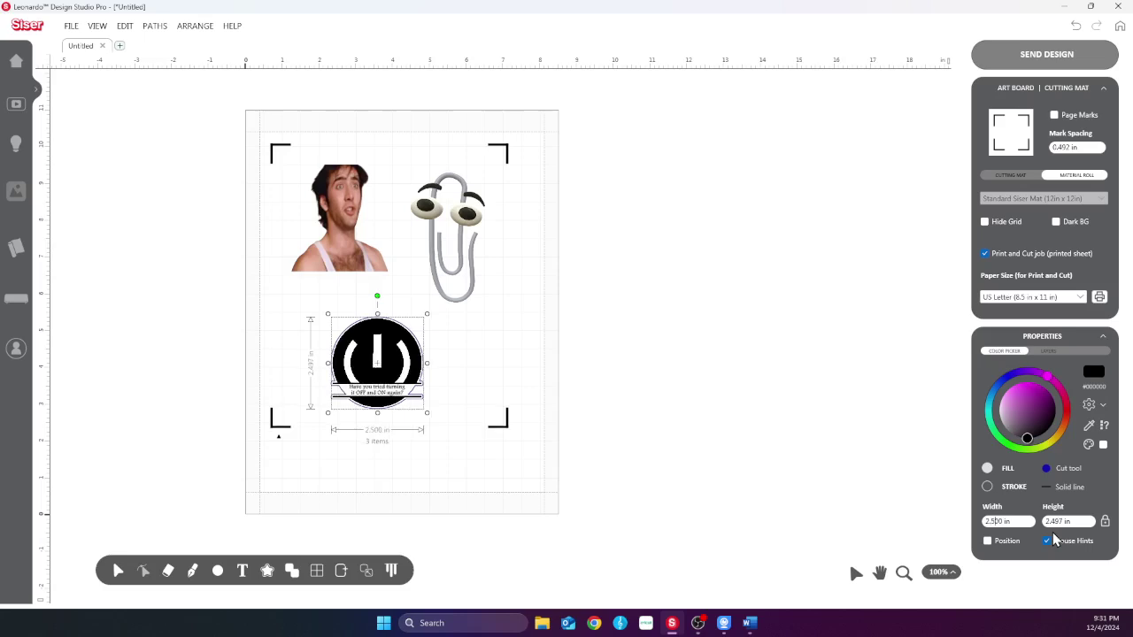
click(475, 393)
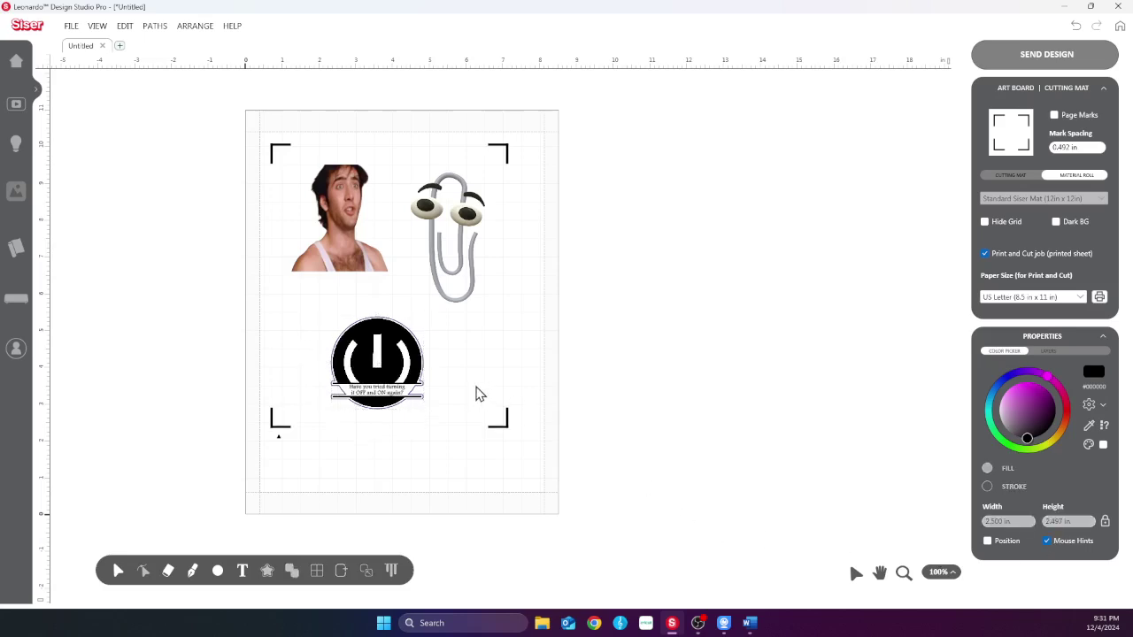
Try duplicating only the power button image in a tile array of 3 across by 2 down, and undo it
click(426, 365)
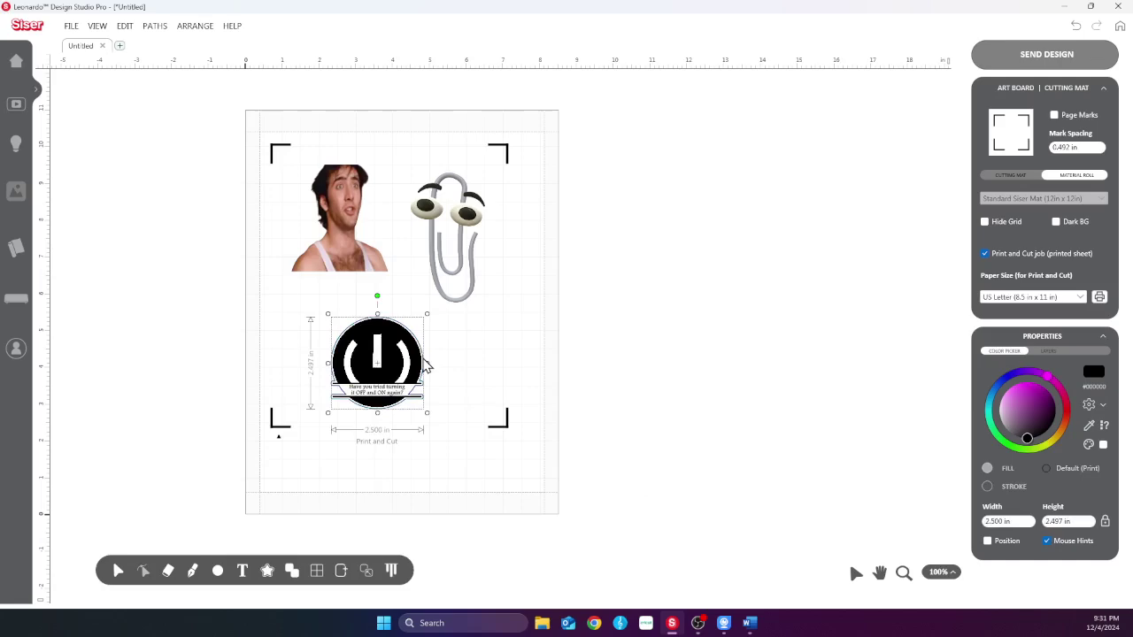
click(1047, 353)
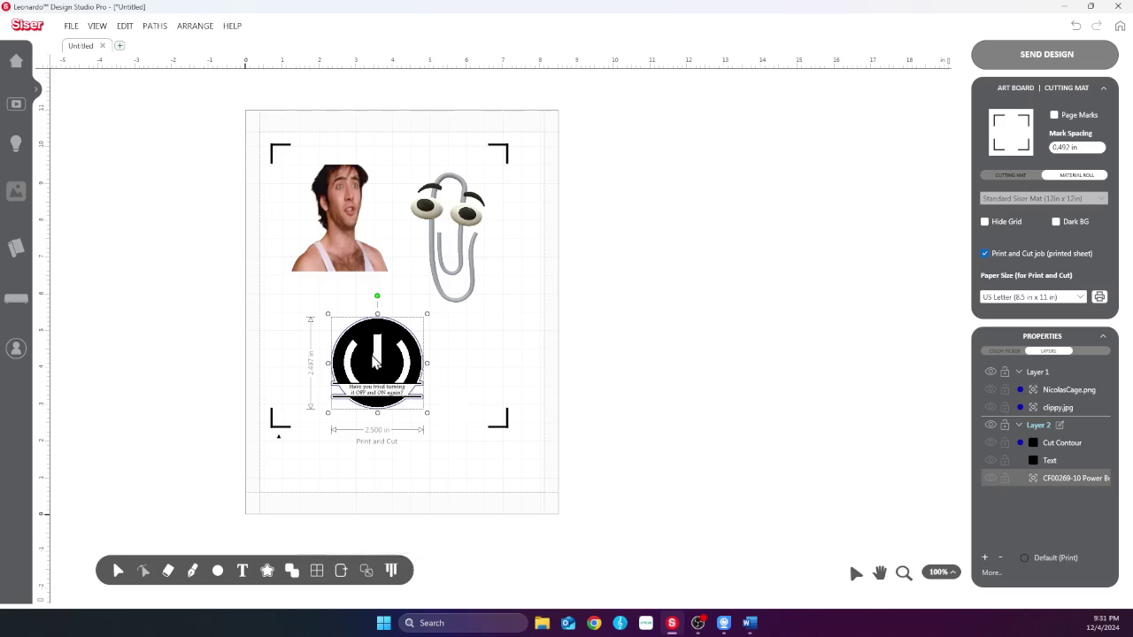
mouse_move(344, 574)
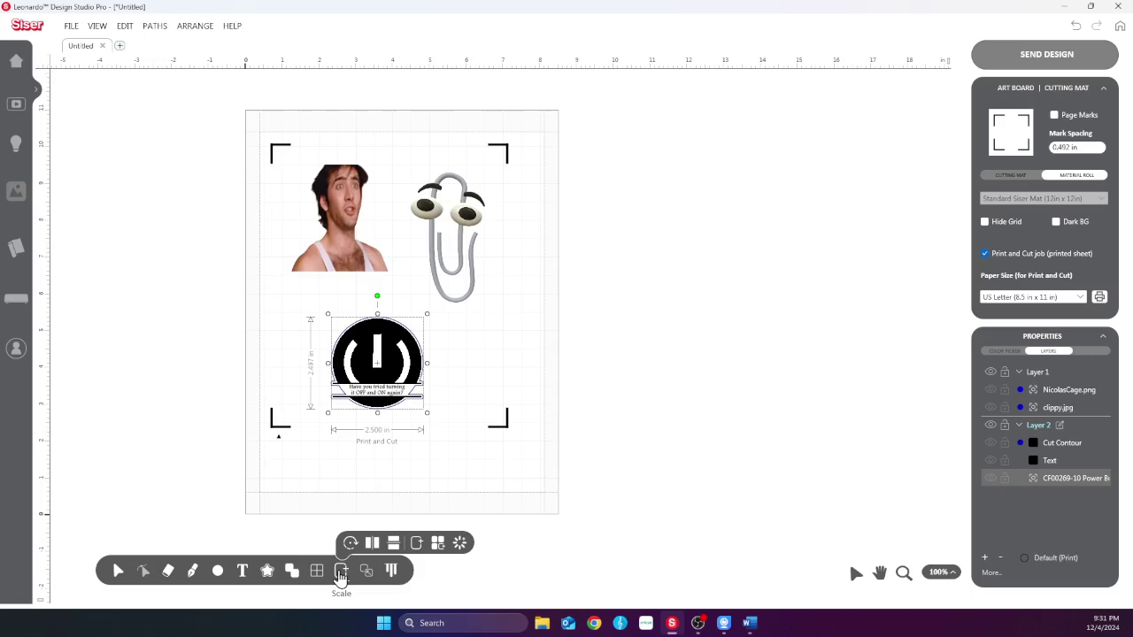
click(438, 544)
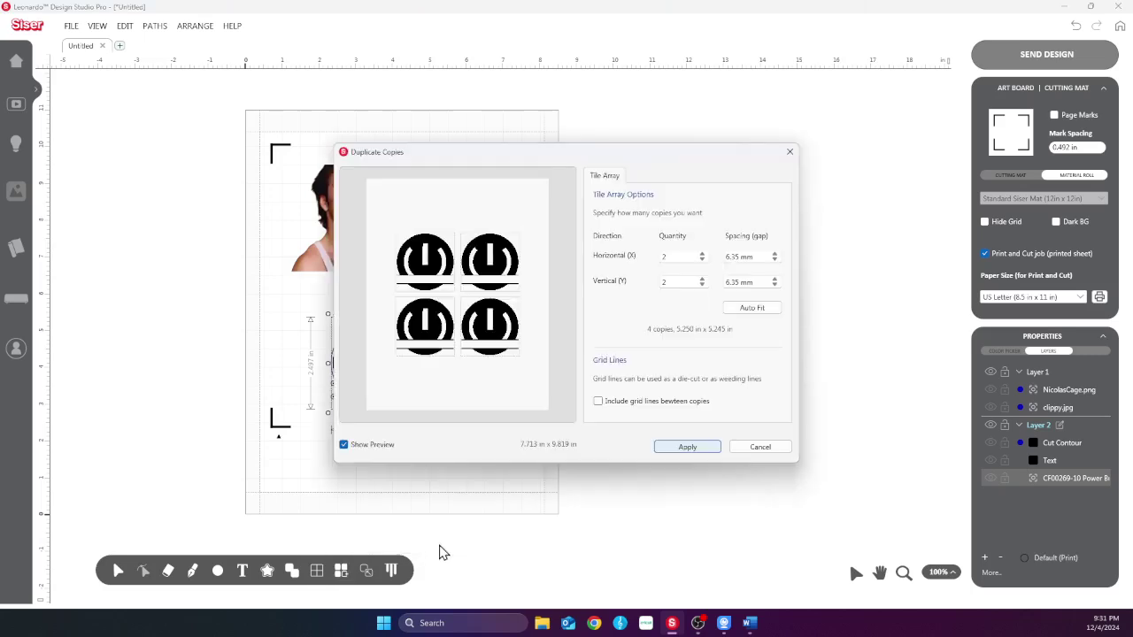
click(670, 260)
drag(670, 264, 596, 264)
text(3)
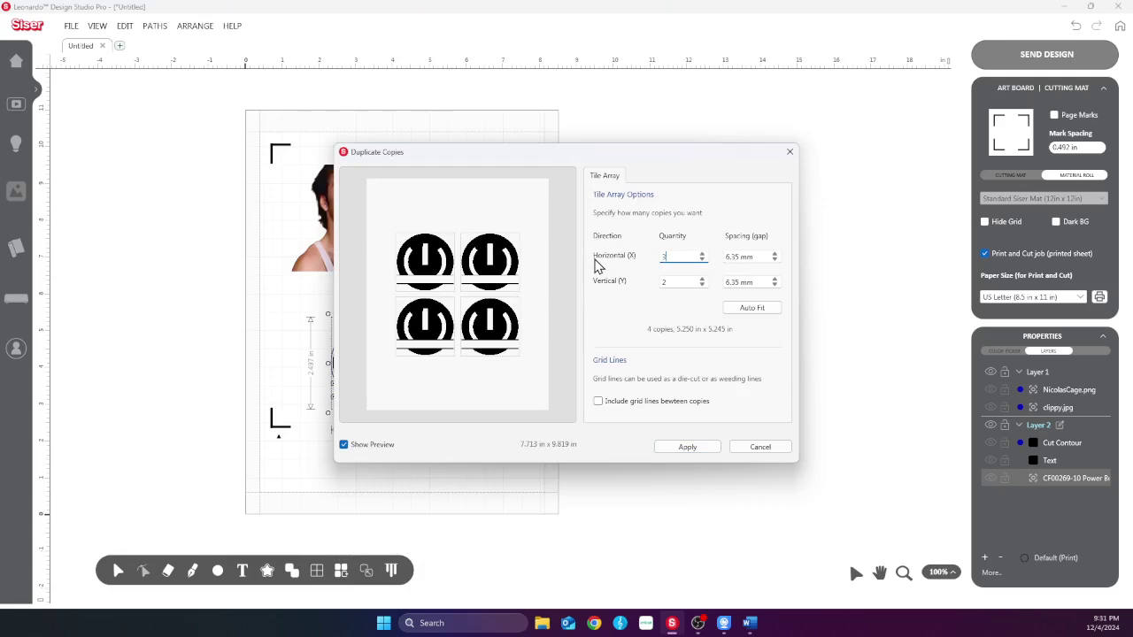
click(672, 448)
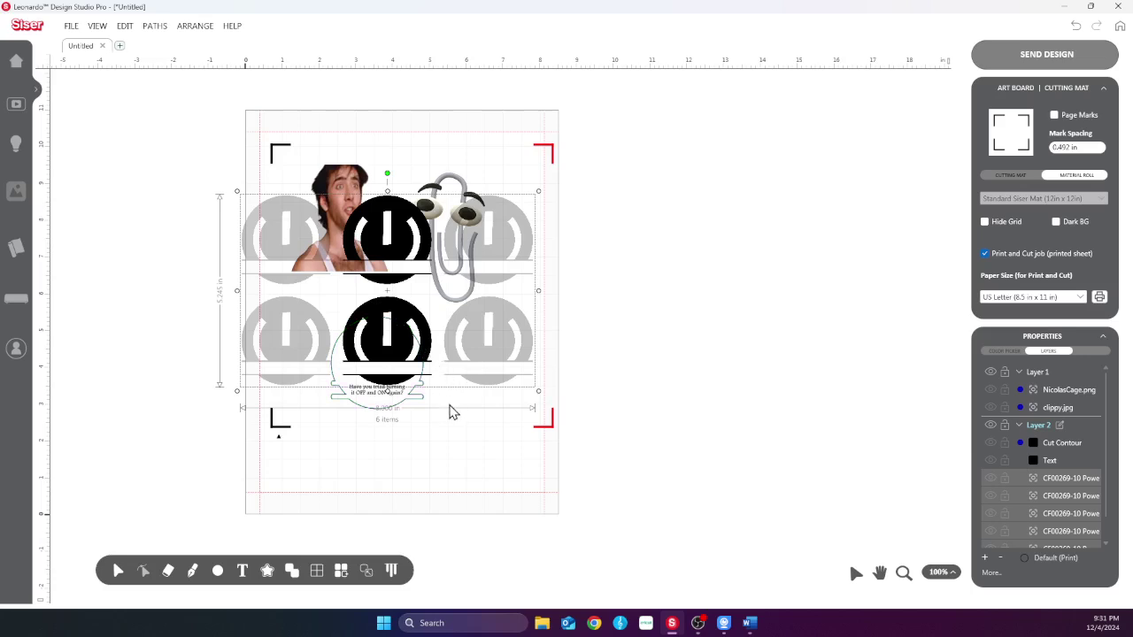
key(ctrl+z)
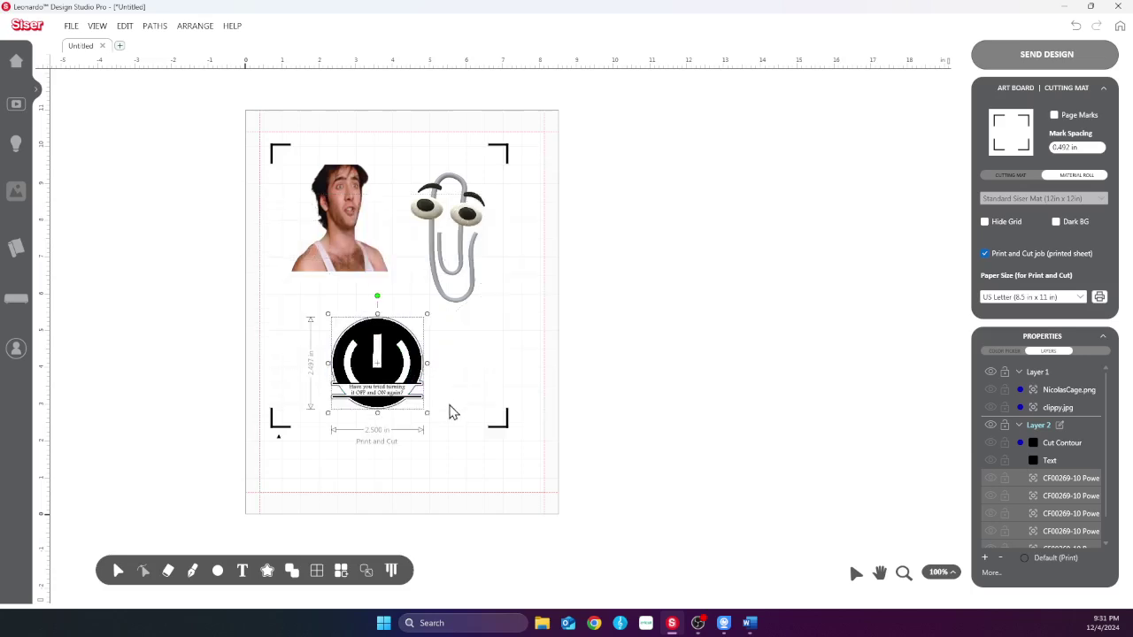
Group the power button image, text and cut contour in Layer 2
click(1032, 426)
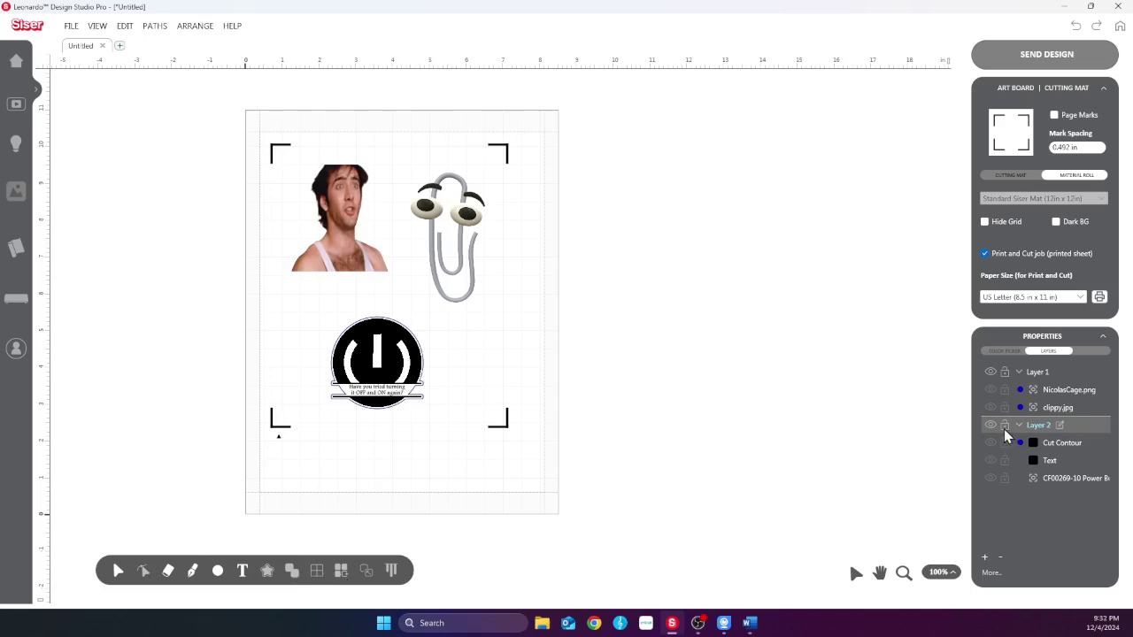
click(1055, 478)
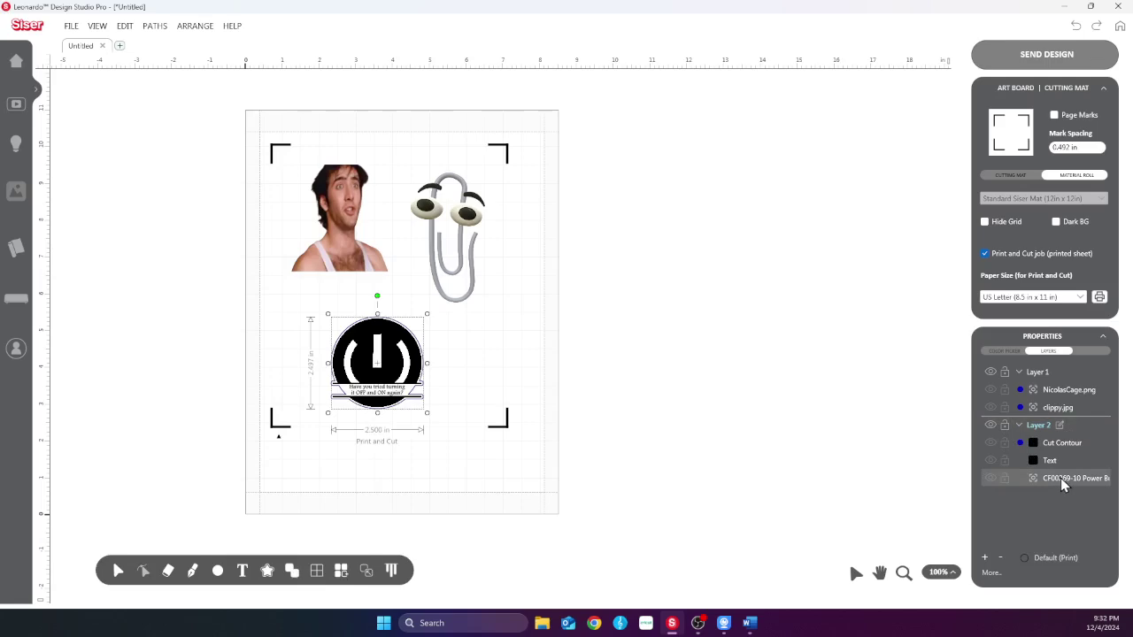
shift+click(1061, 448)
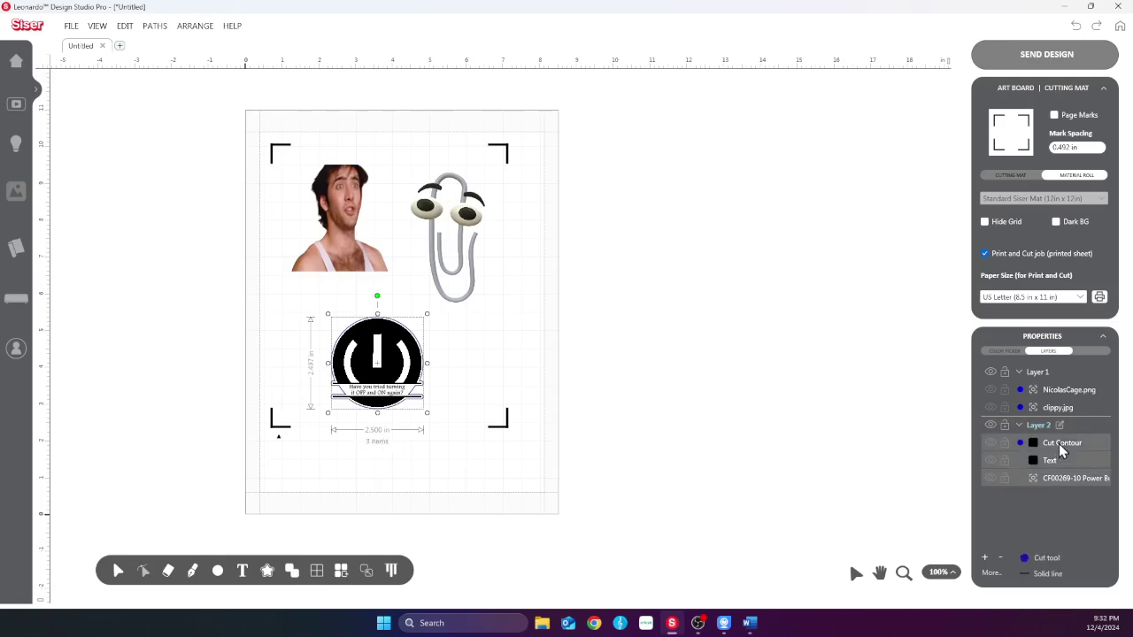
right_click(370, 378)
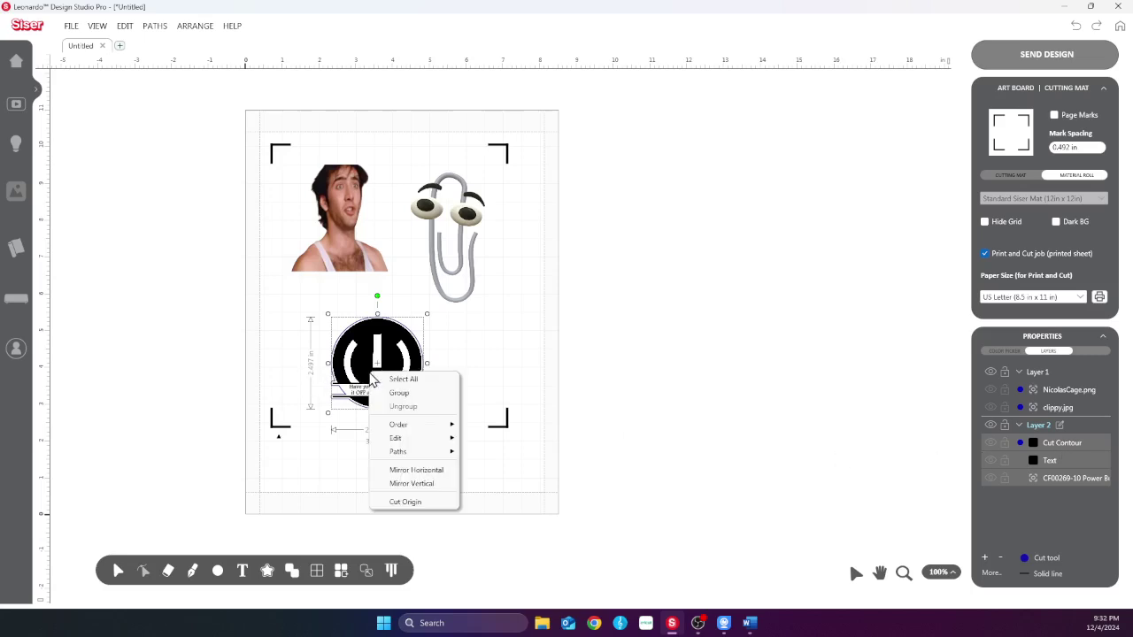
click(394, 394)
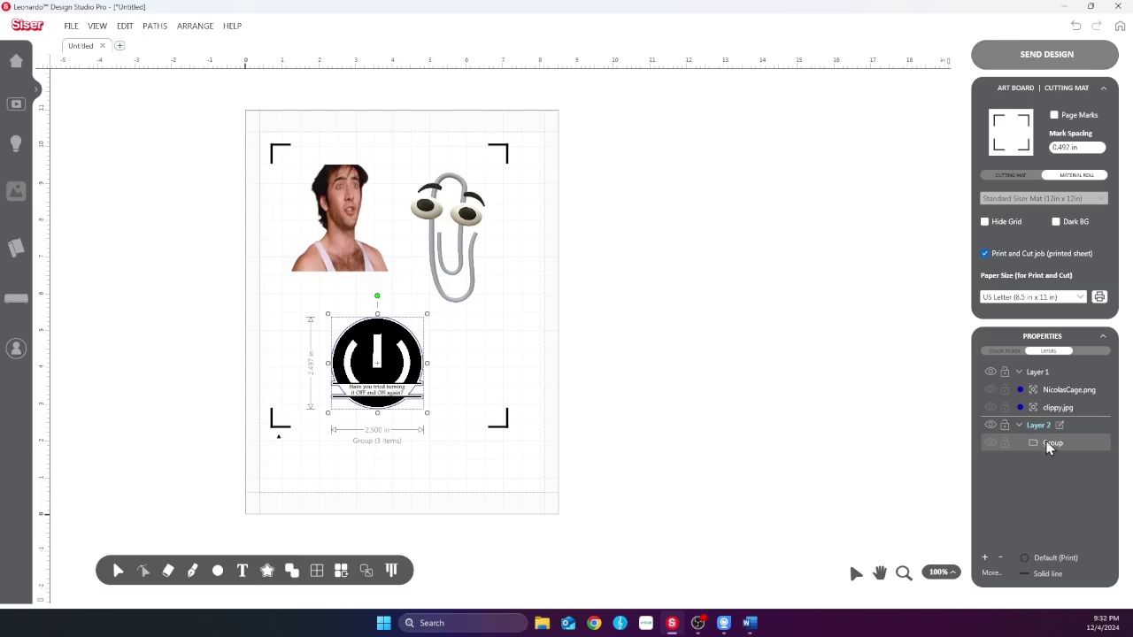
Duplicate the group in a tile array of 3 across by 2 down with 0.125 in horizontal and vertical gaps
right_click(385, 375)
click(343, 572)
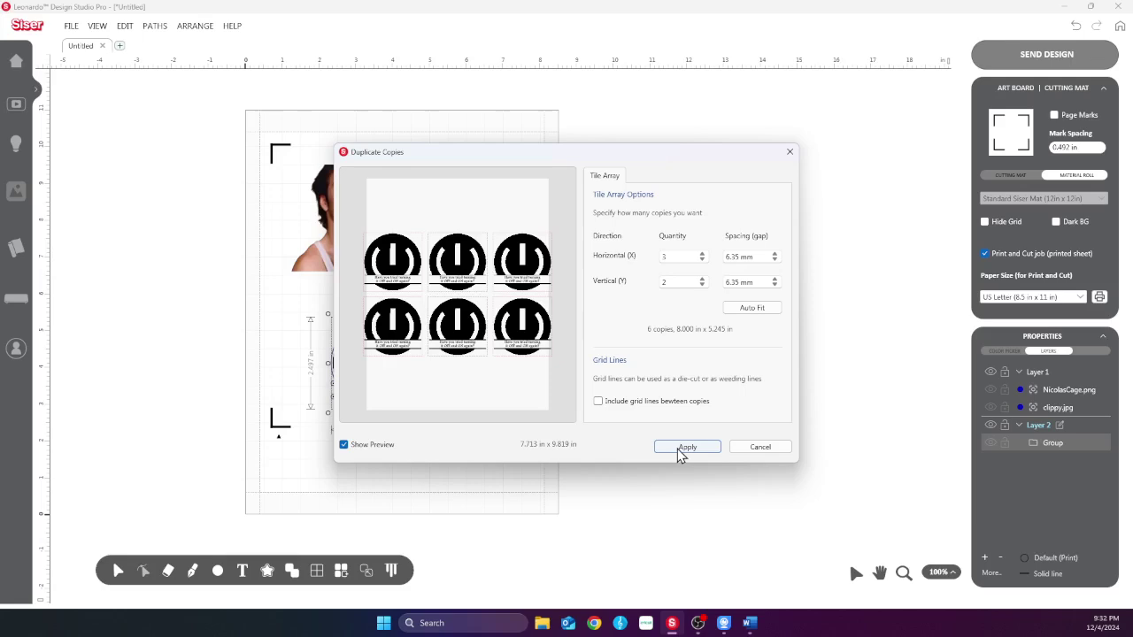
click(775, 255)
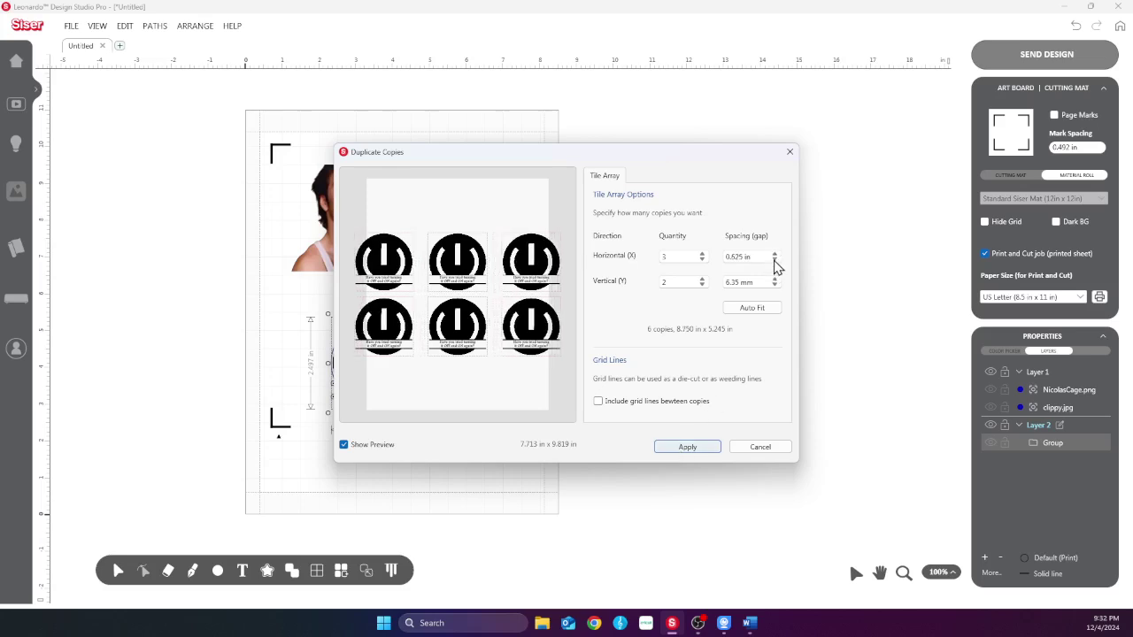
click(774, 260)
click(774, 260)
click(775, 260)
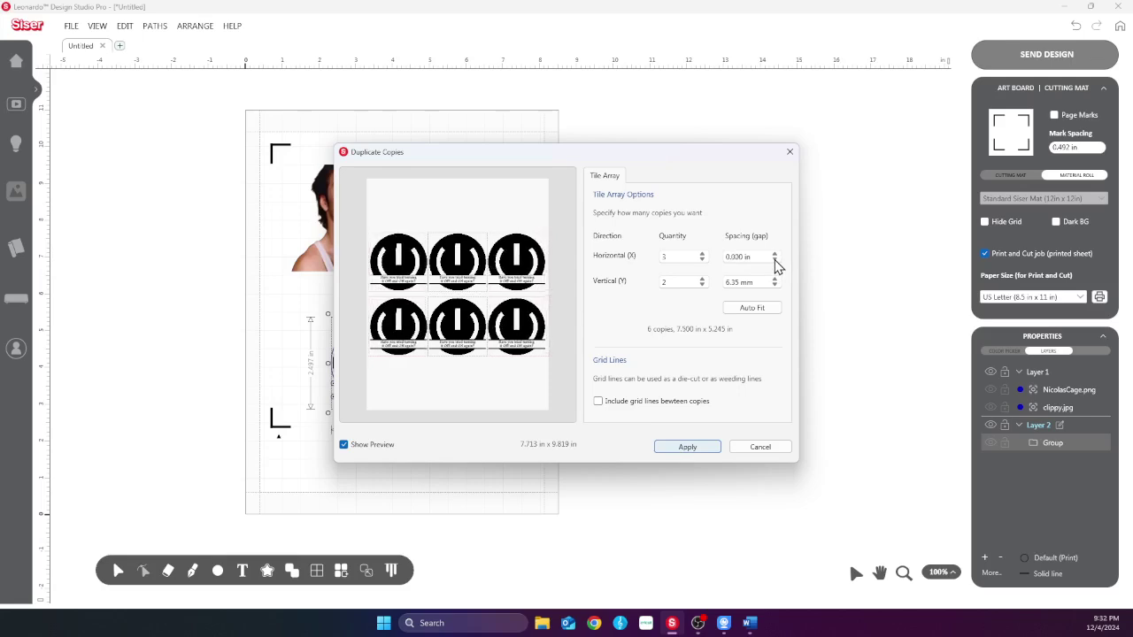
click(774, 254)
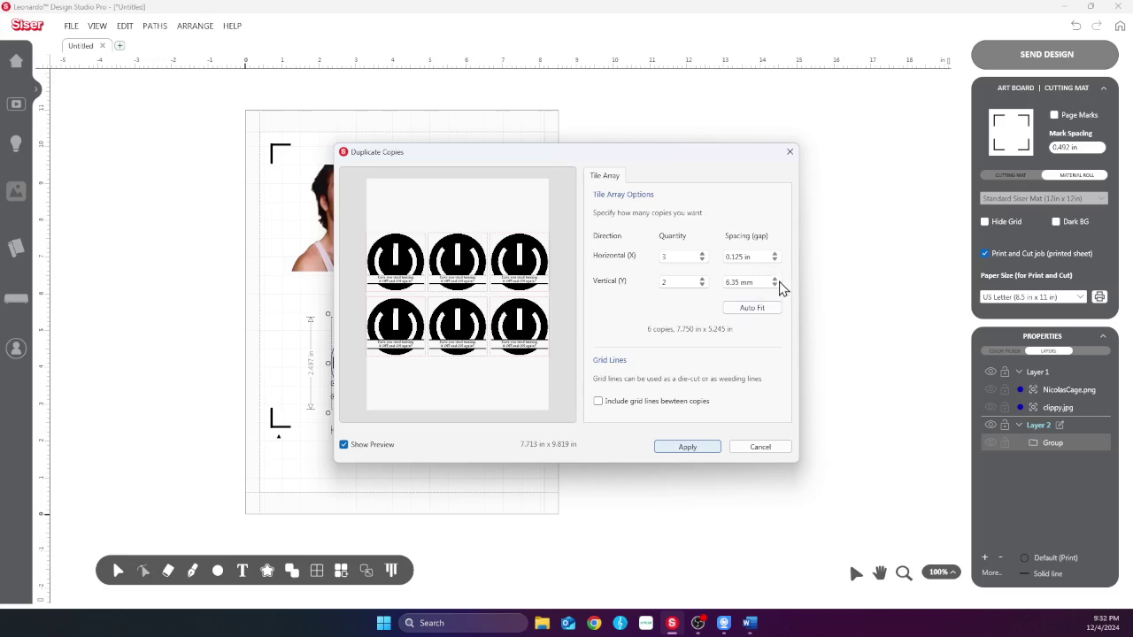
click(775, 286)
click(775, 286)
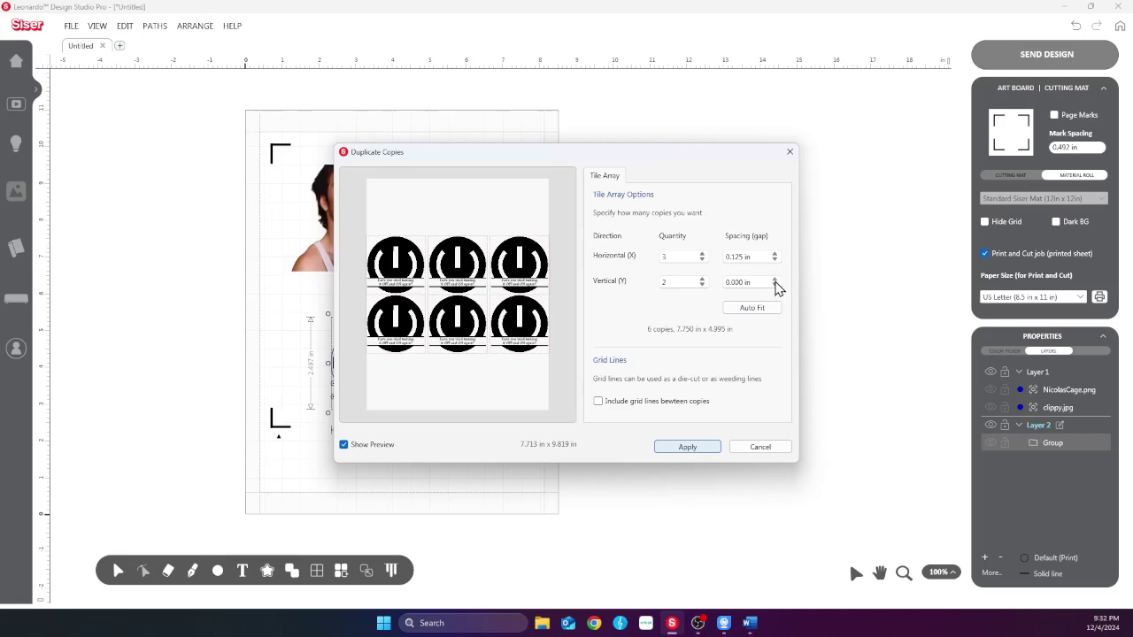
click(775, 280)
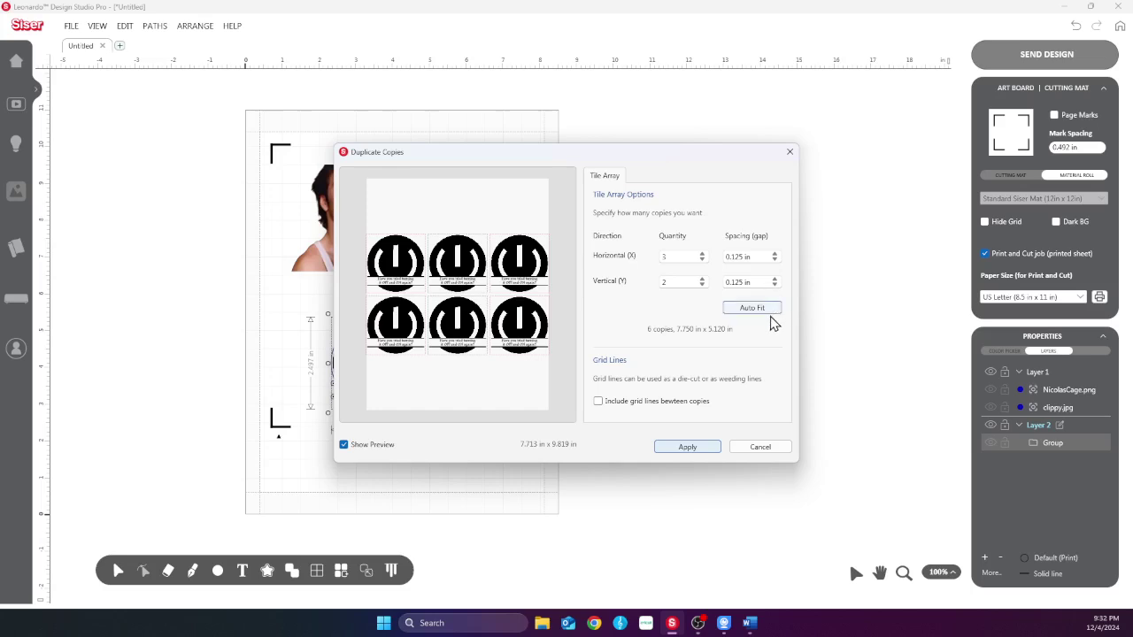
click(679, 448)
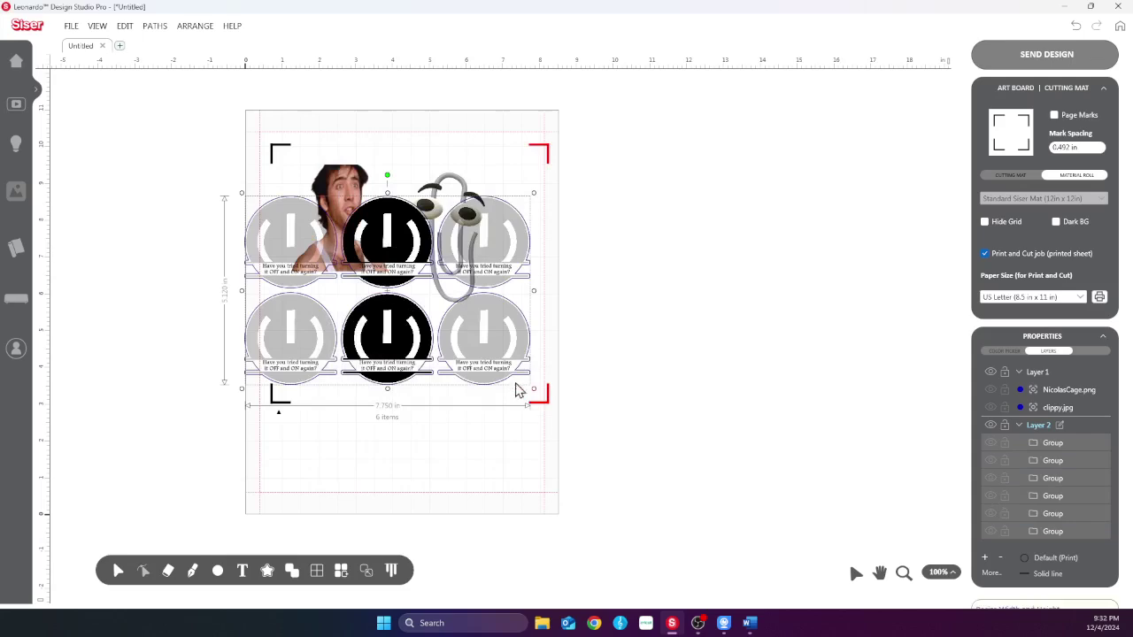
Move the six power button copies down the page and shrink them together to about 6.63 in wide to fit the registration marks
drag(471, 364, 480, 447)
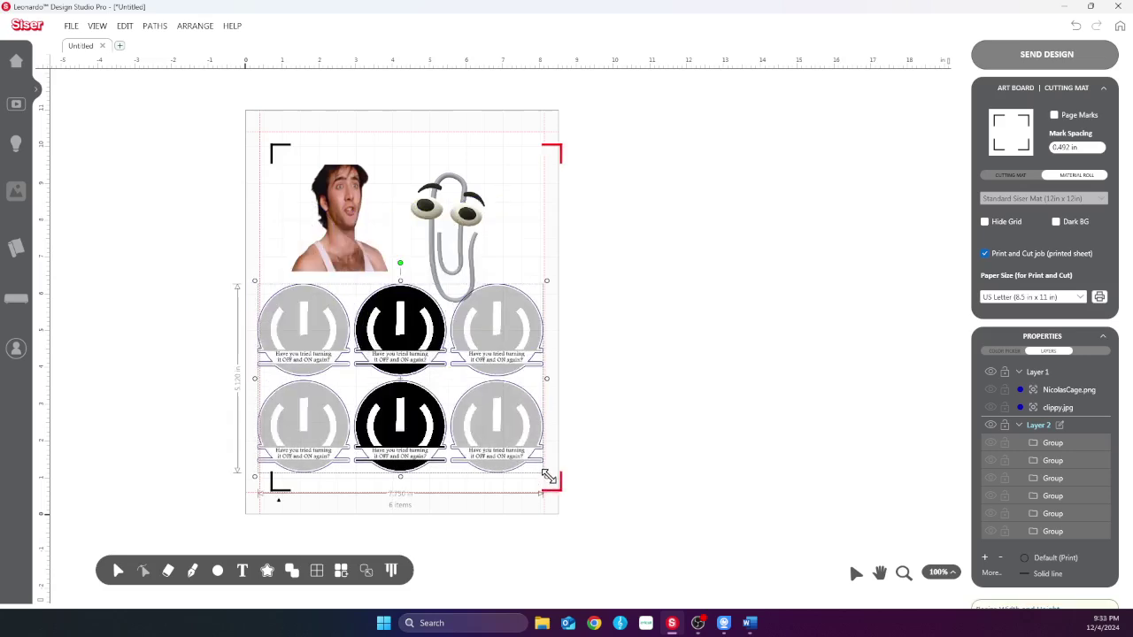
drag(548, 478, 542, 478)
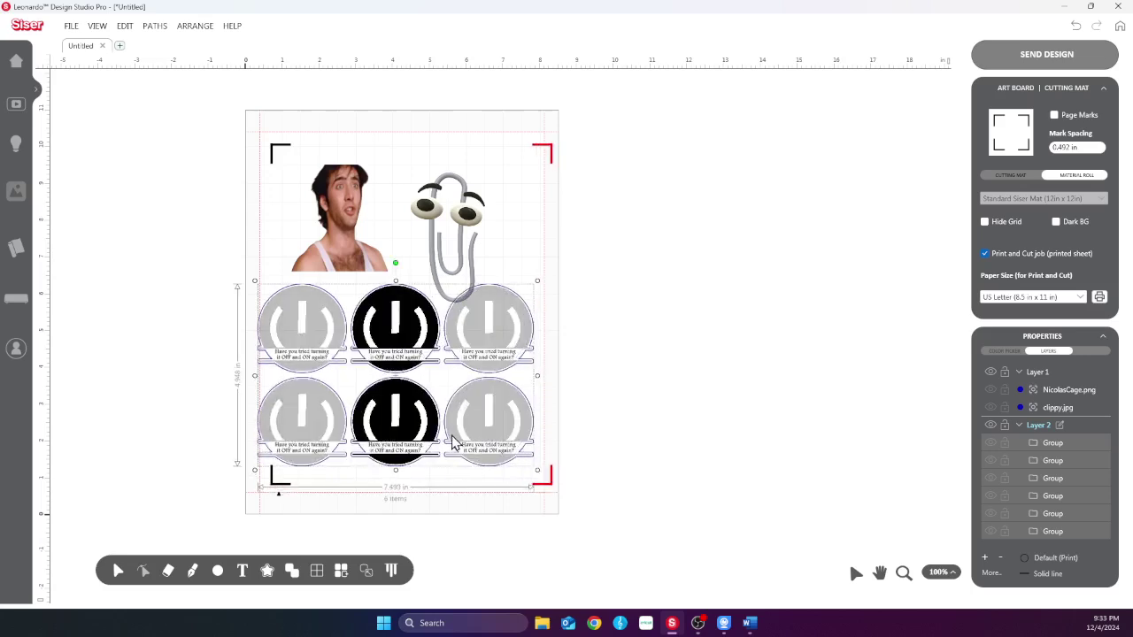
drag(452, 436, 460, 454)
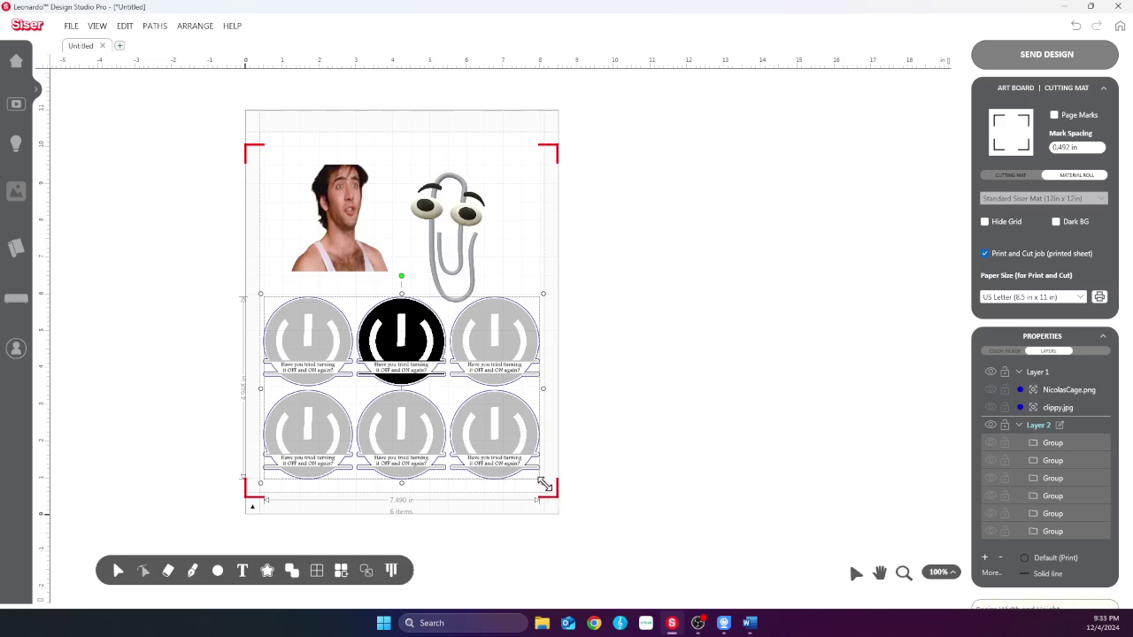
drag(542, 482, 537, 481)
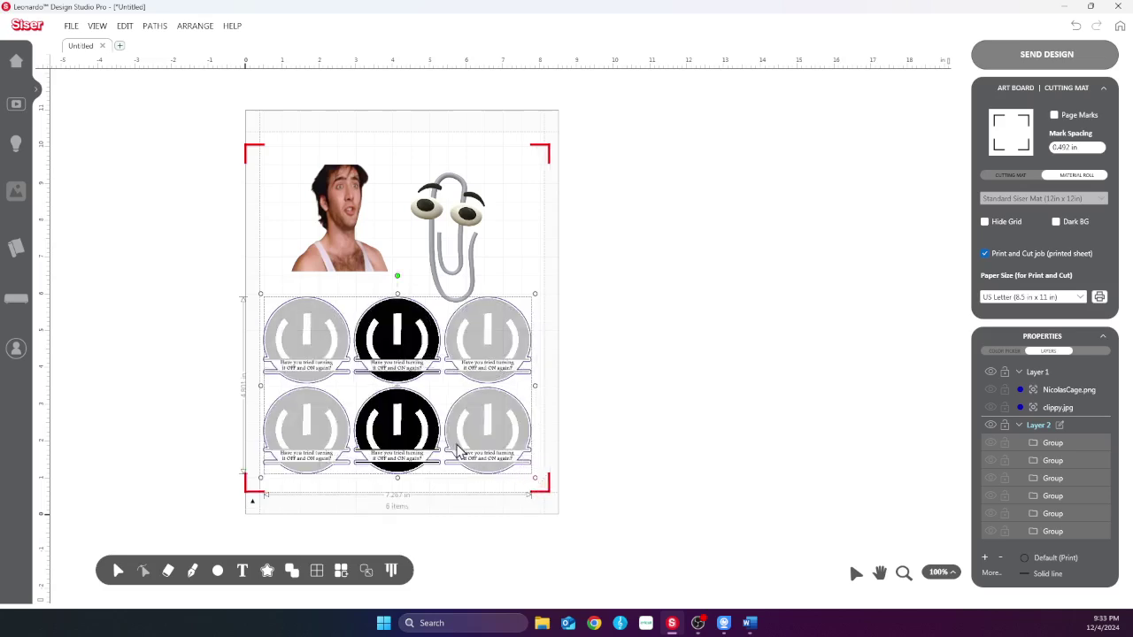
drag(457, 445, 470, 455)
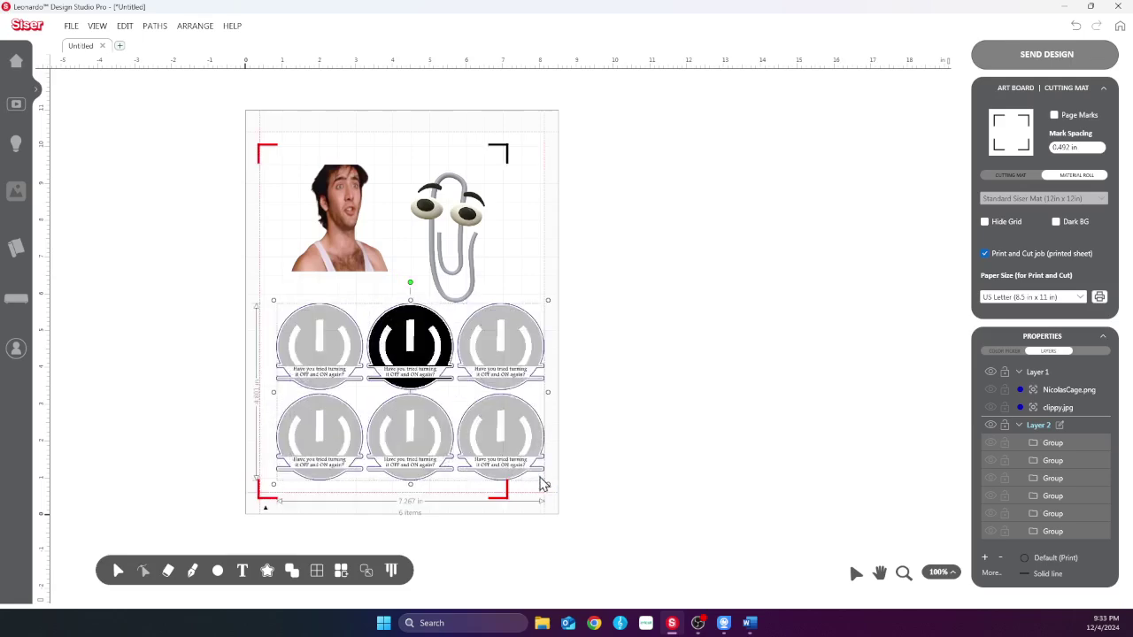
drag(550, 481, 534, 474)
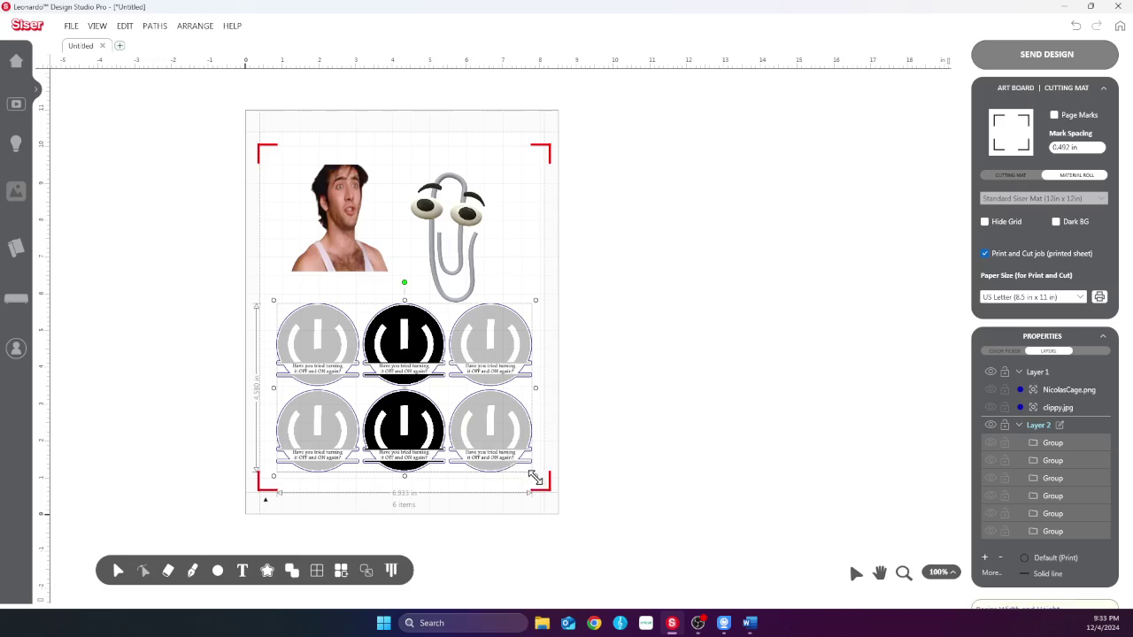
drag(535, 477, 527, 475)
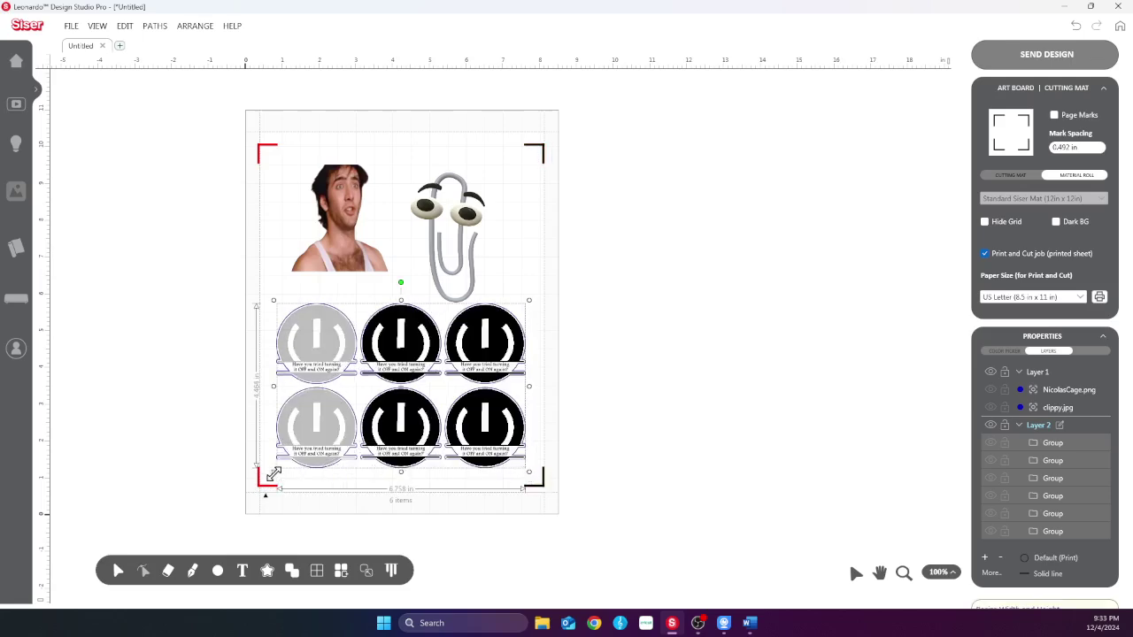
drag(270, 472, 282, 476)
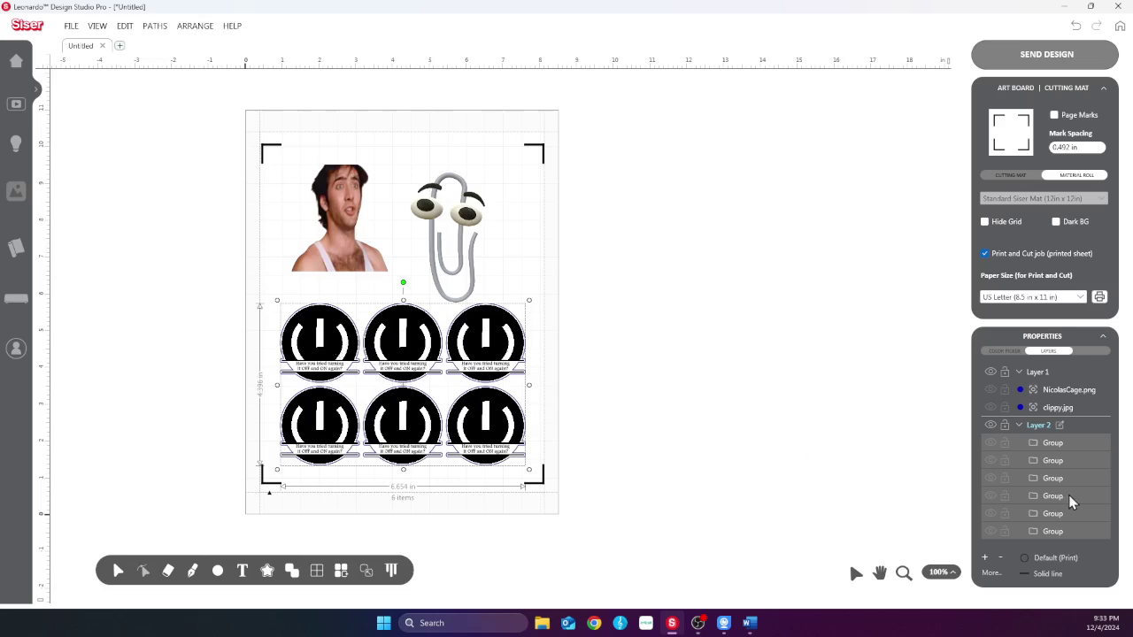
Undo the moves, the resizing and the tile array of the power button copies, back to the single group
click(1005, 444)
key(ctrl+z)
key(ctrl+z)
key(ctrl+z)
key(ctrl+z)
key(ctrl+z)
key(ctrl+z)
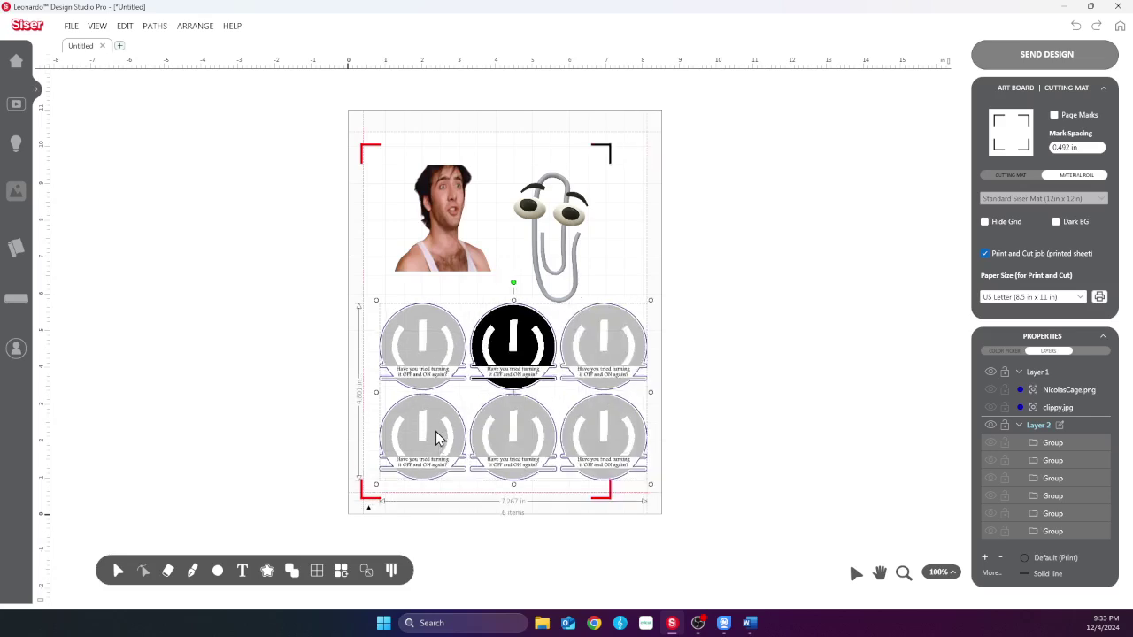
key(ctrl+z)
key(ctrl+z)
key(ctrl+z)
key(ctrl+z)
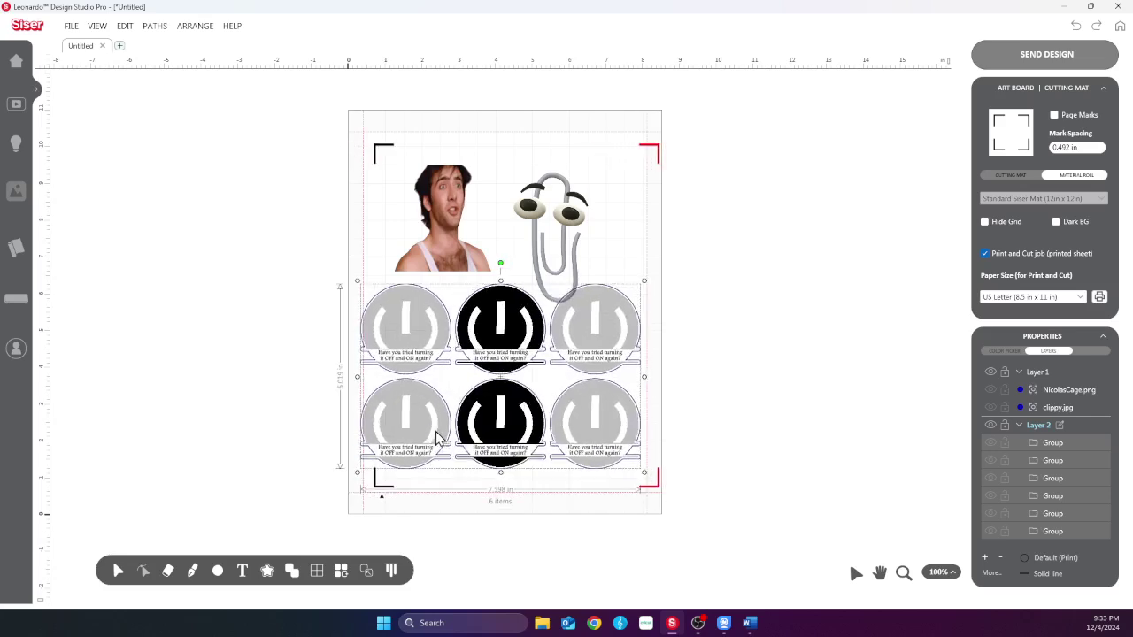
key(ctrl+z)
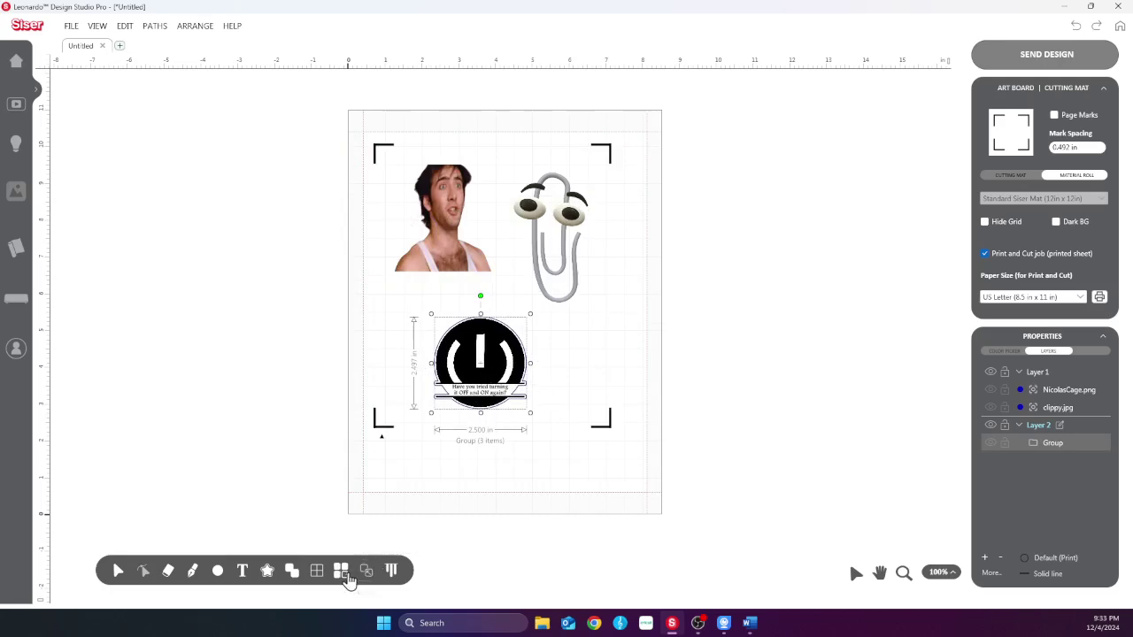
mouse_move(345, 575)
double_click(1029, 445)
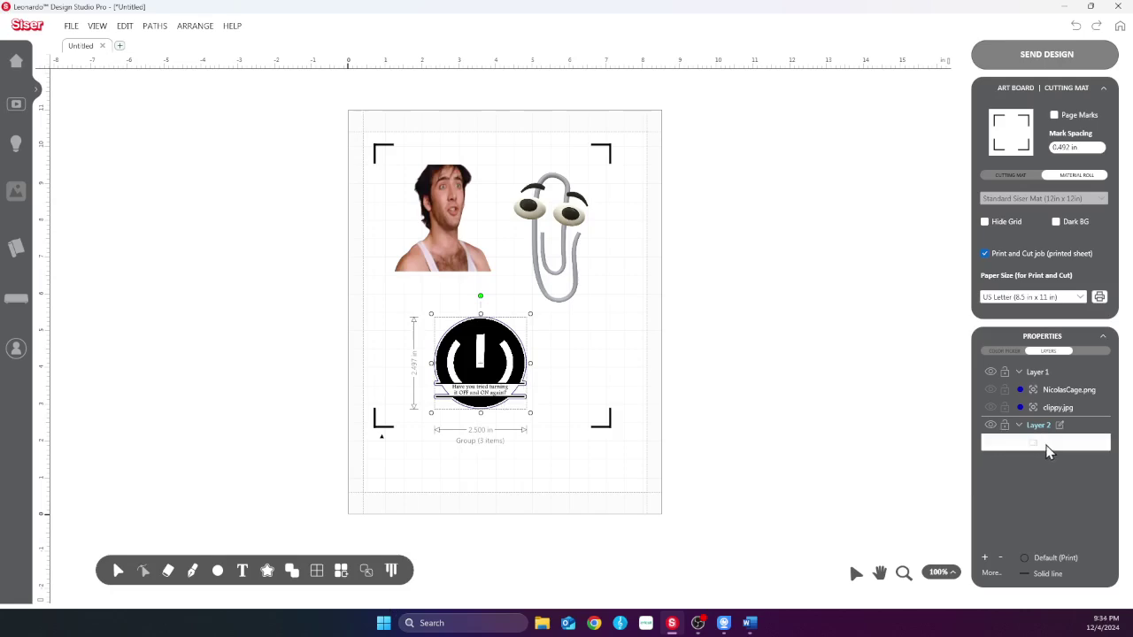
click(1077, 467)
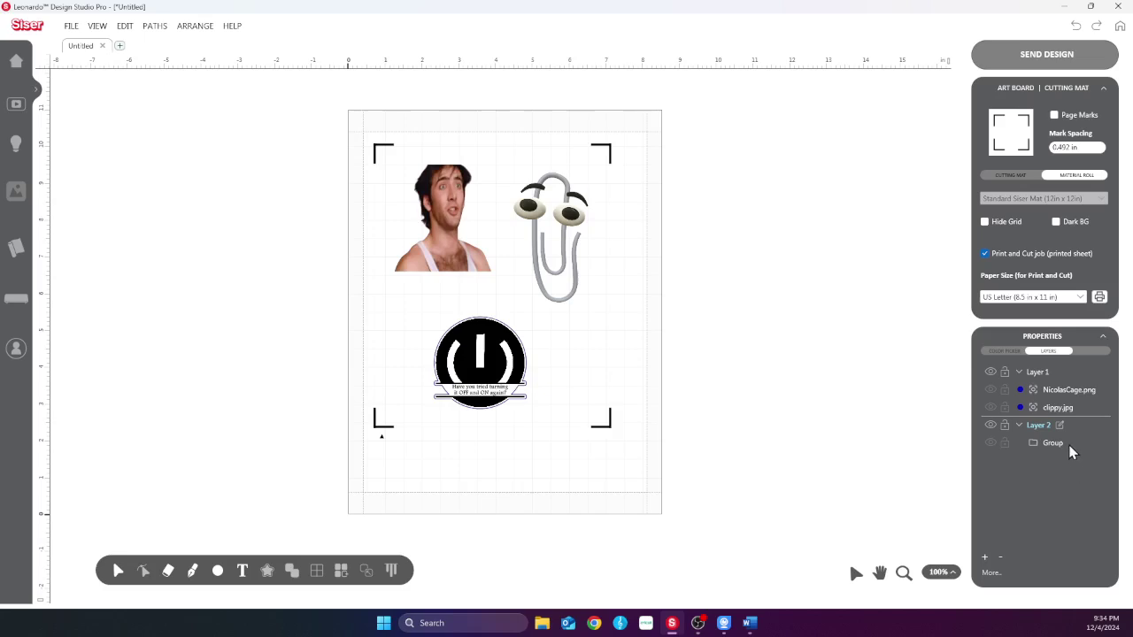
right_click(510, 362)
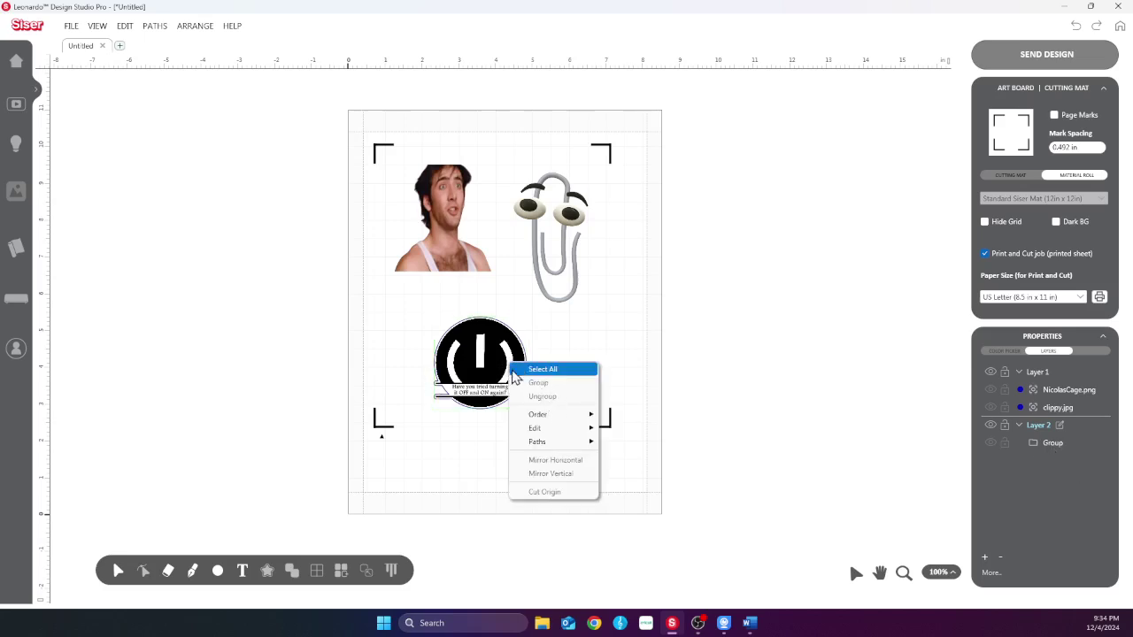
click(545, 371)
click(525, 457)
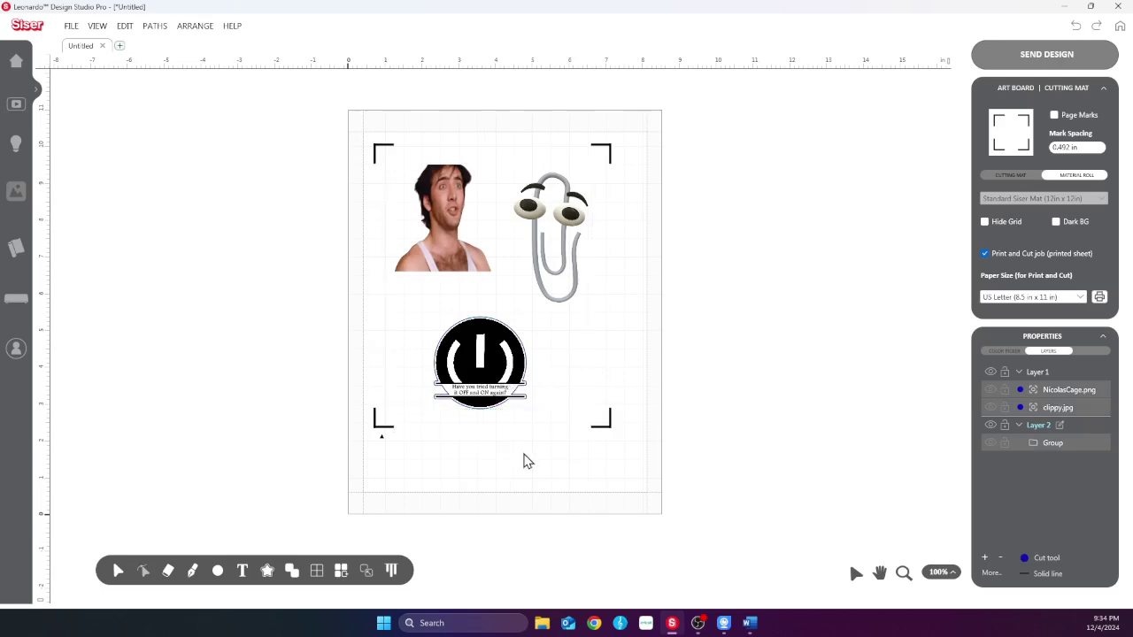
Ungroup the power button group into its image, text and cut contour
click(503, 382)
right_click(503, 382)
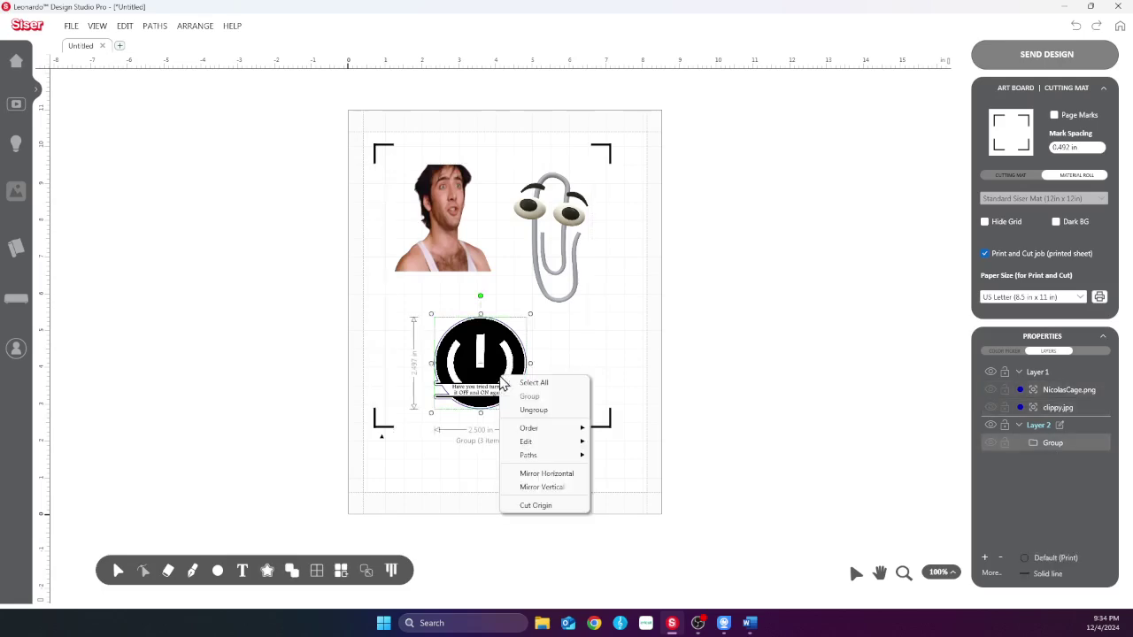
click(534, 411)
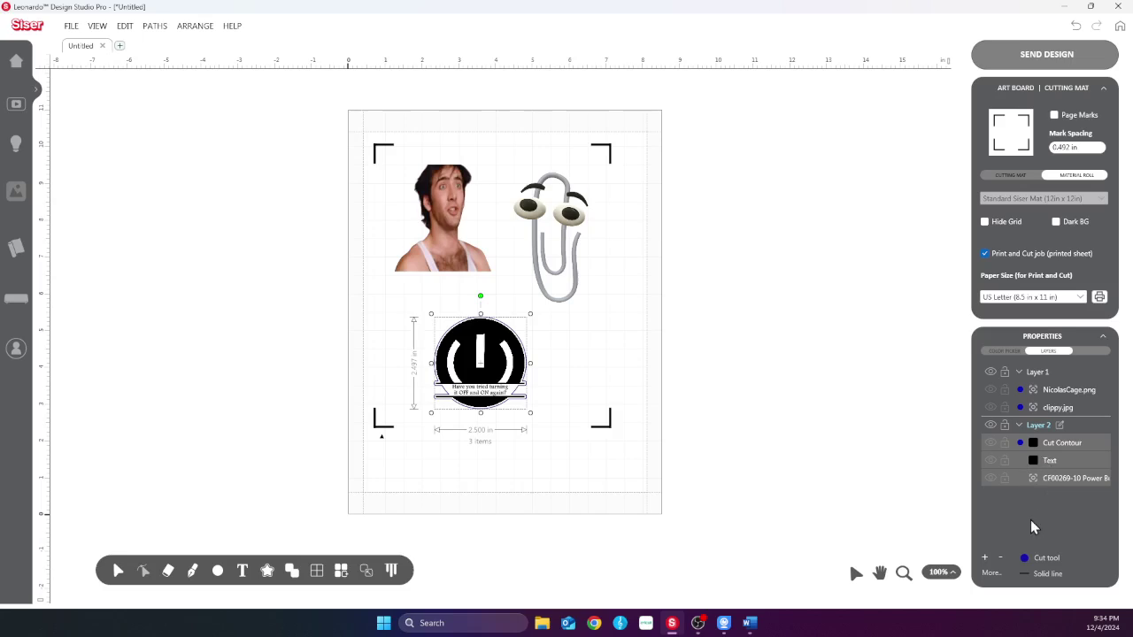
Try to recolor only the power button image dark green (#047304)
click(1065, 478)
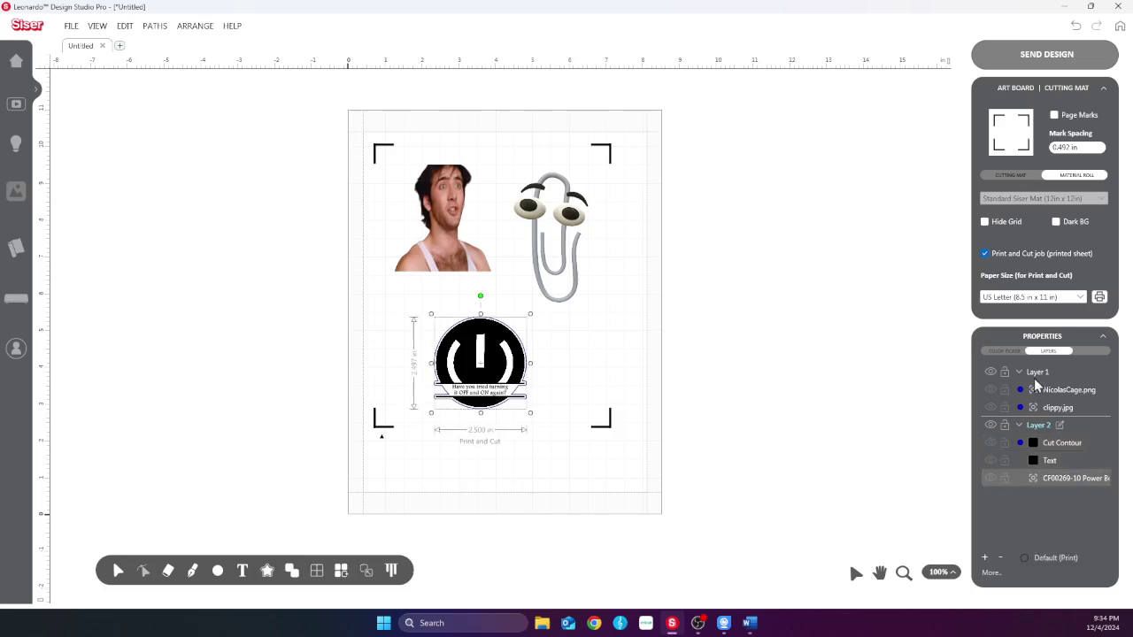
click(1006, 351)
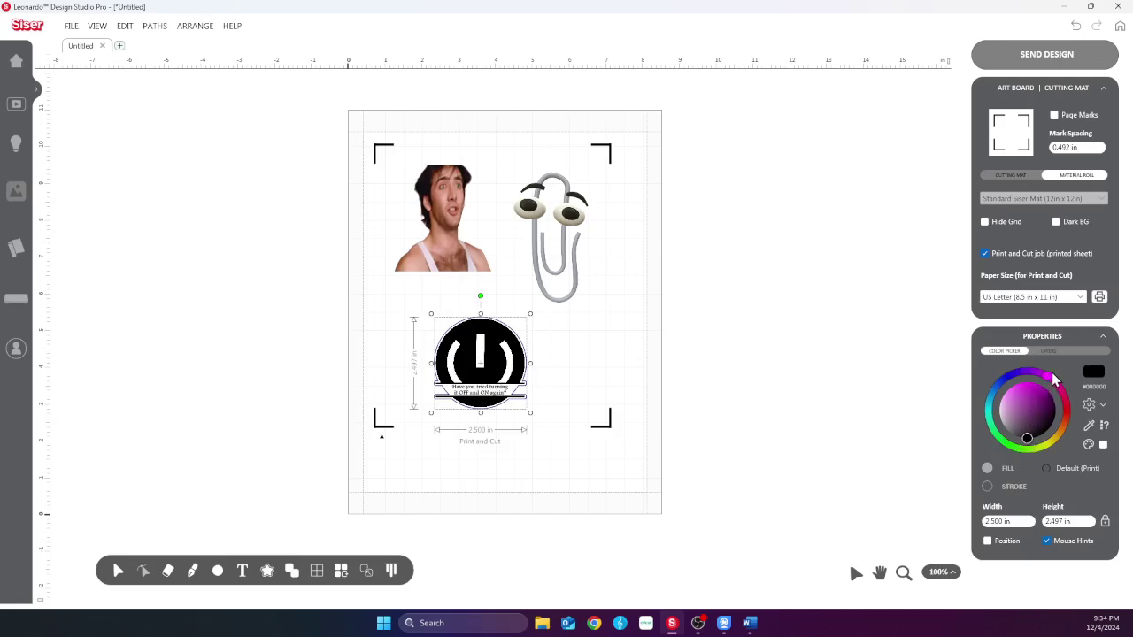
drag(1051, 381, 1009, 456)
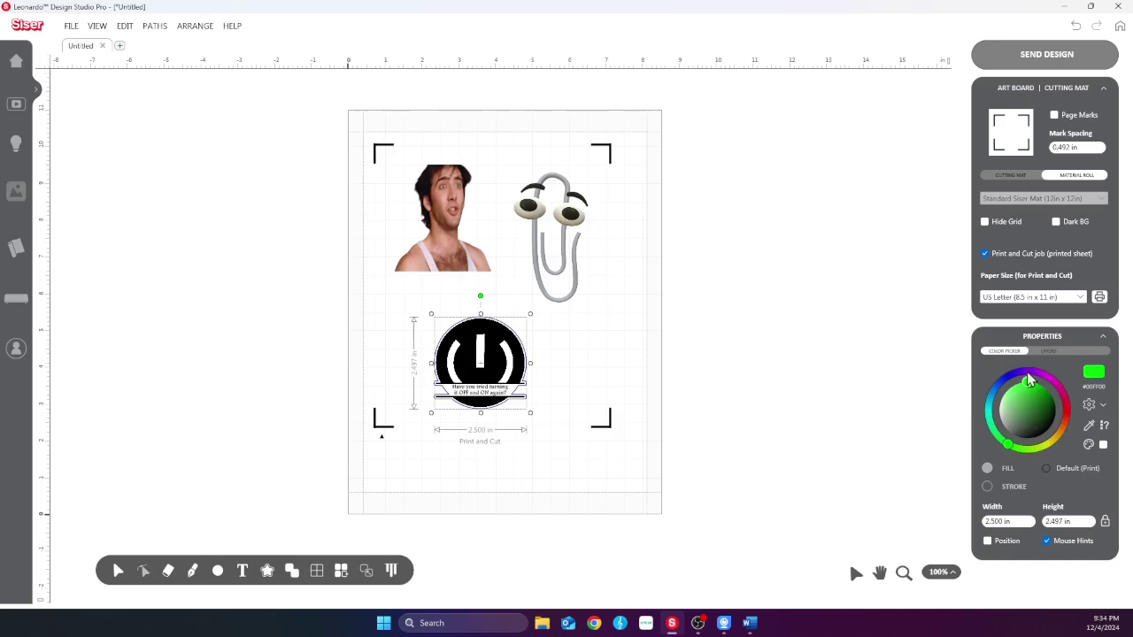
drag(1028, 390, 1047, 403)
click(1093, 374)
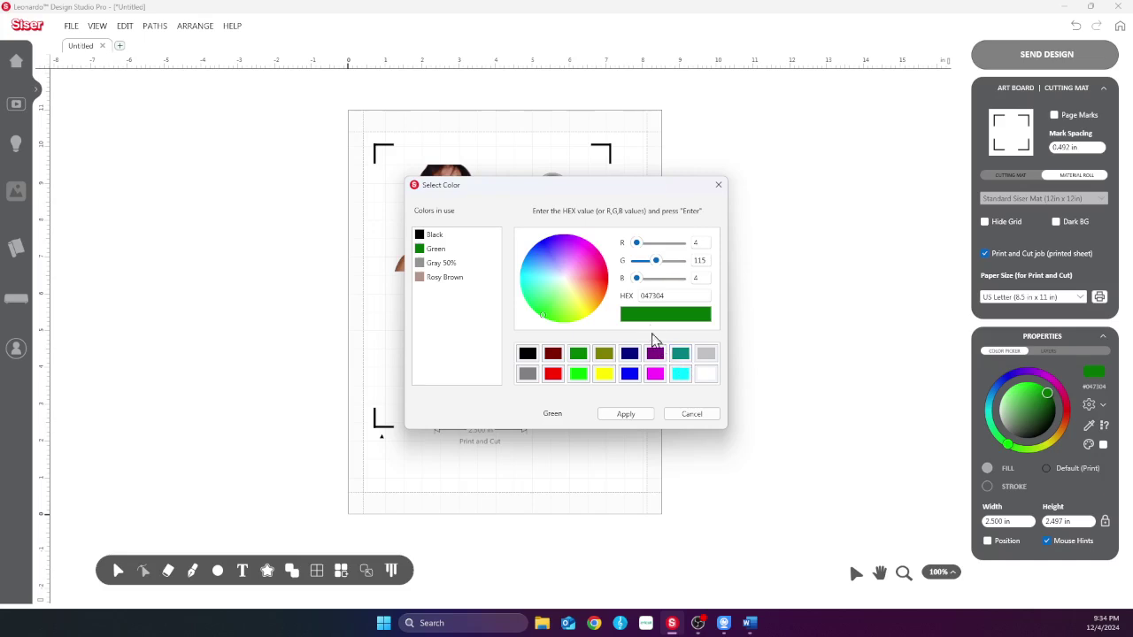
click(627, 416)
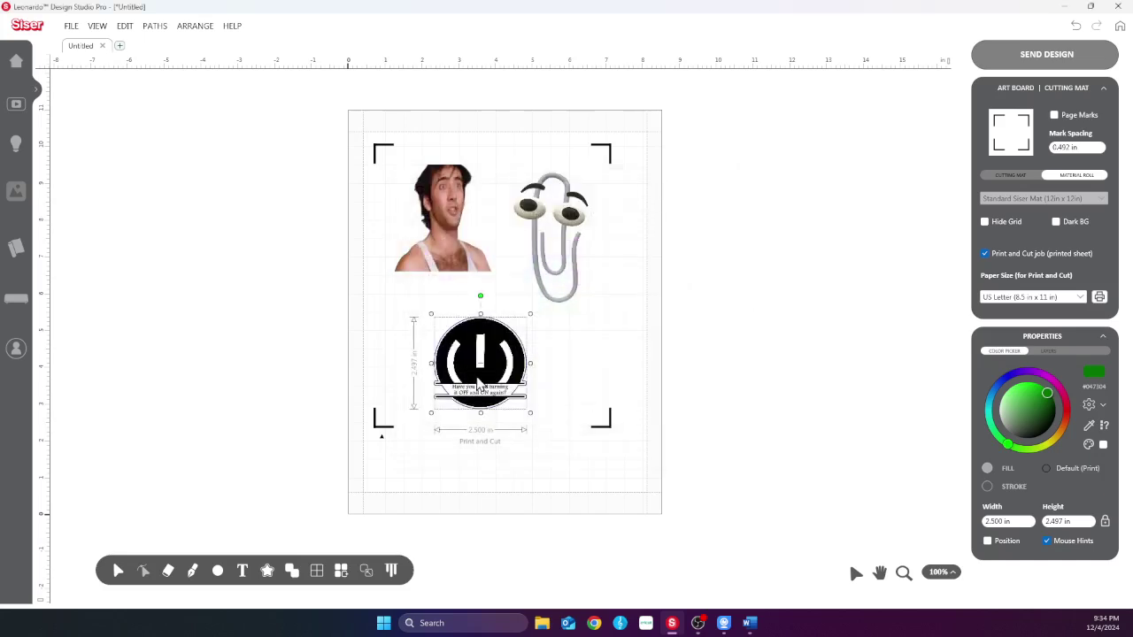
Keep the power button image at Default (Print), shift its green to #04730A and copy that color
click(1064, 473)
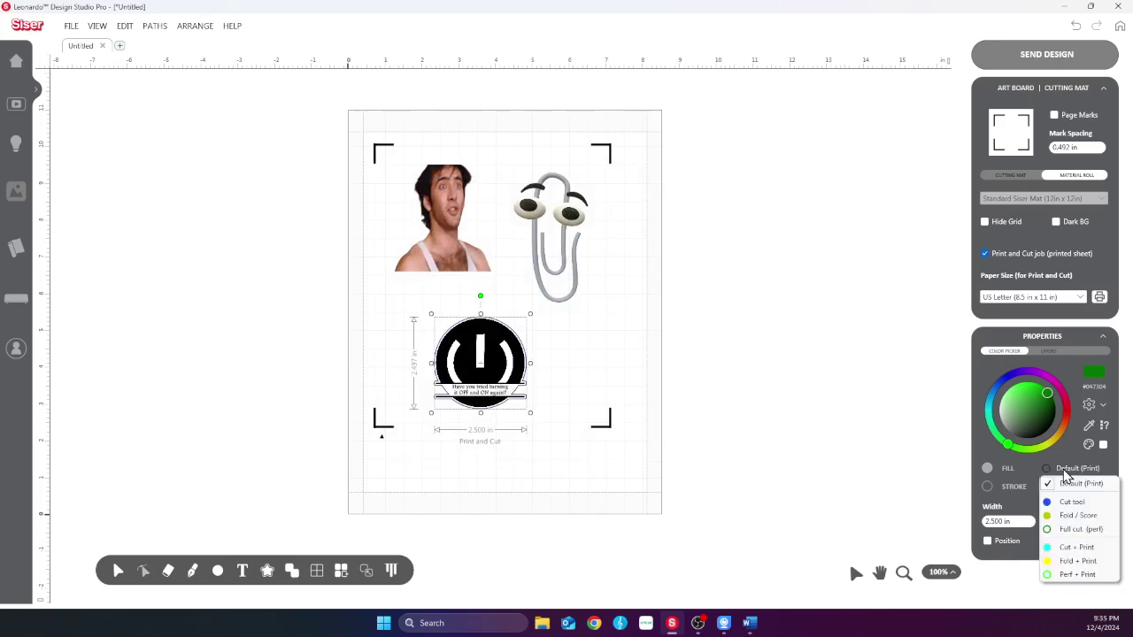
click(1078, 485)
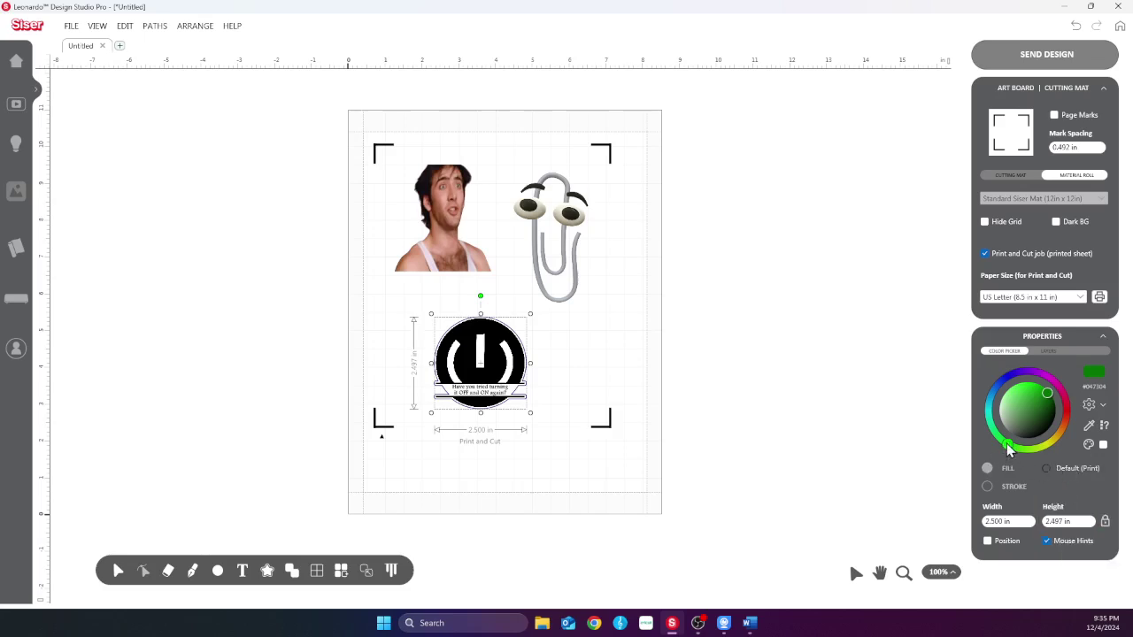
drag(1009, 450, 1006, 448)
click(1102, 407)
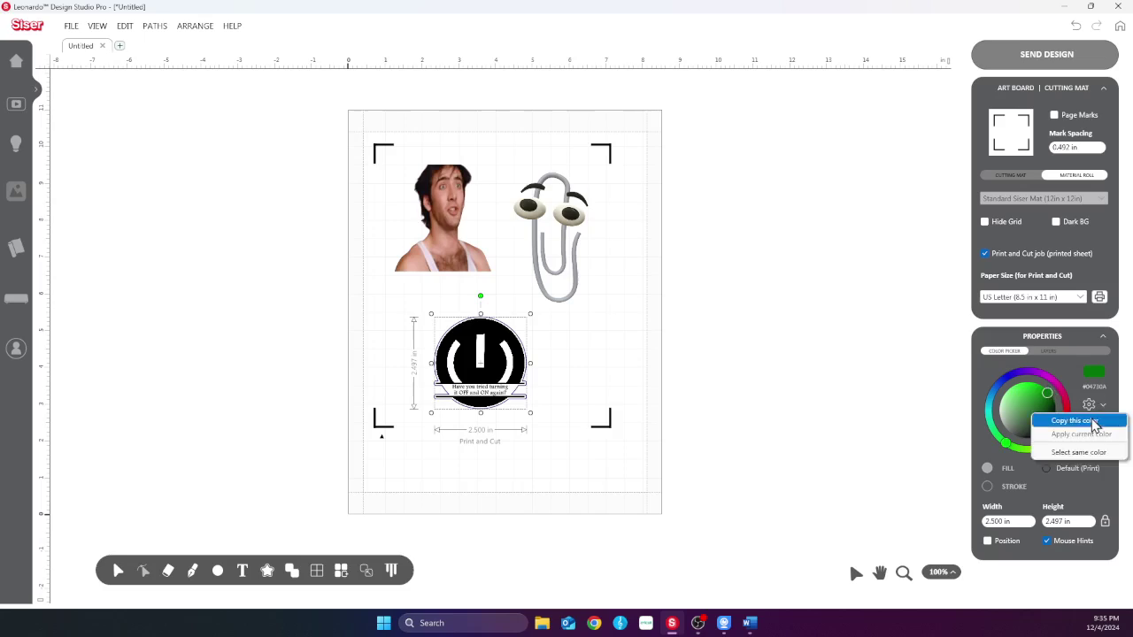
click(1092, 423)
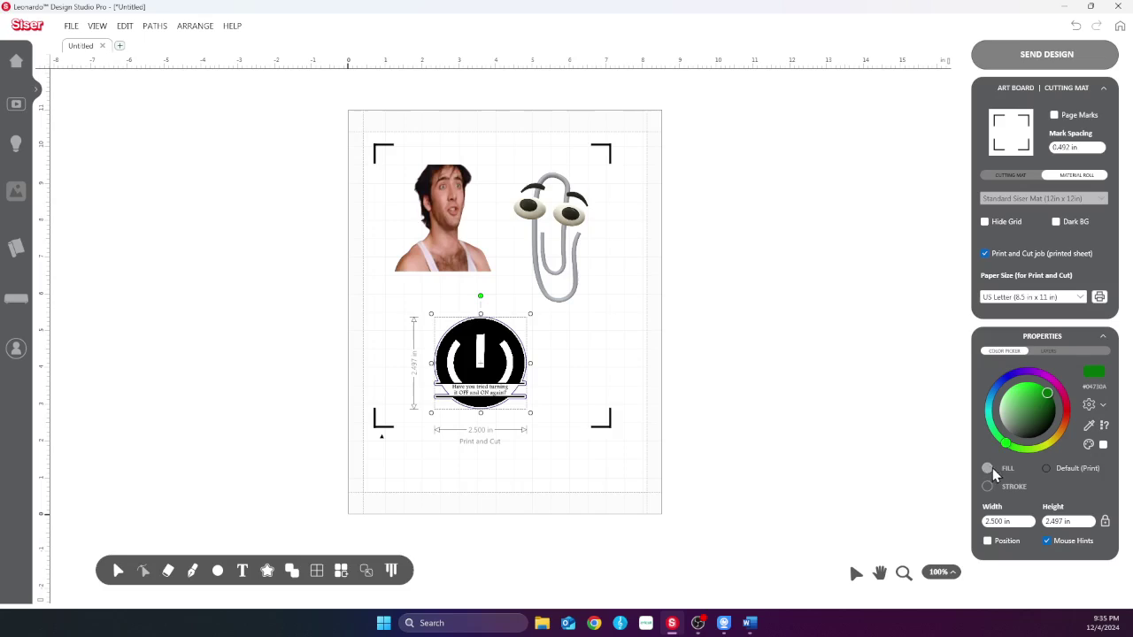
Color the text object in Layer 2 green with hex 008000
click(1051, 351)
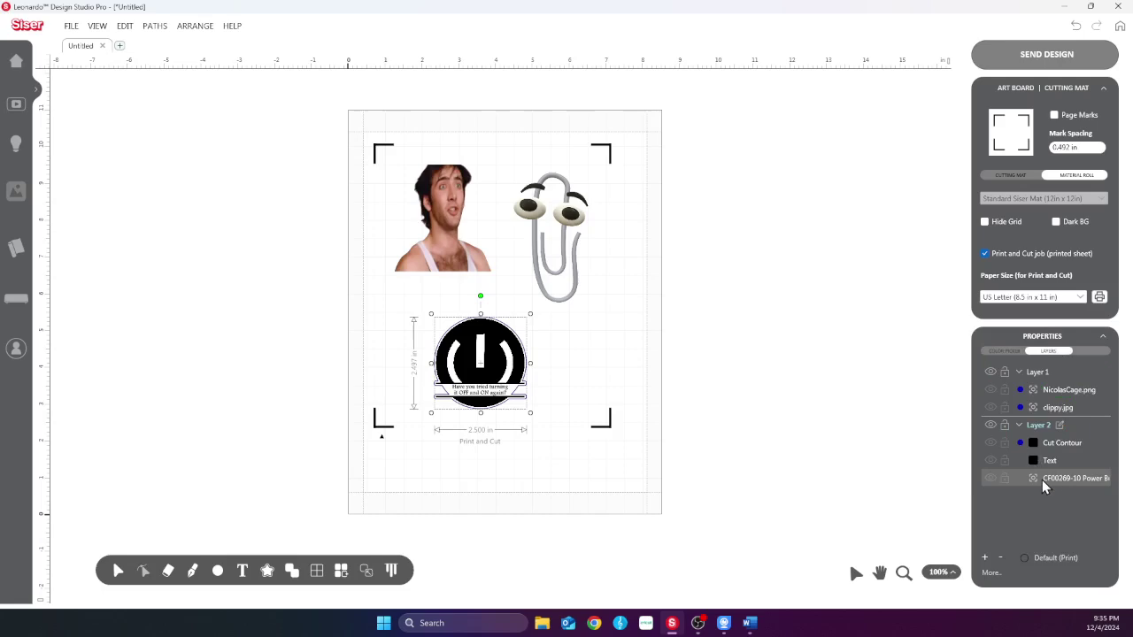
click(1050, 462)
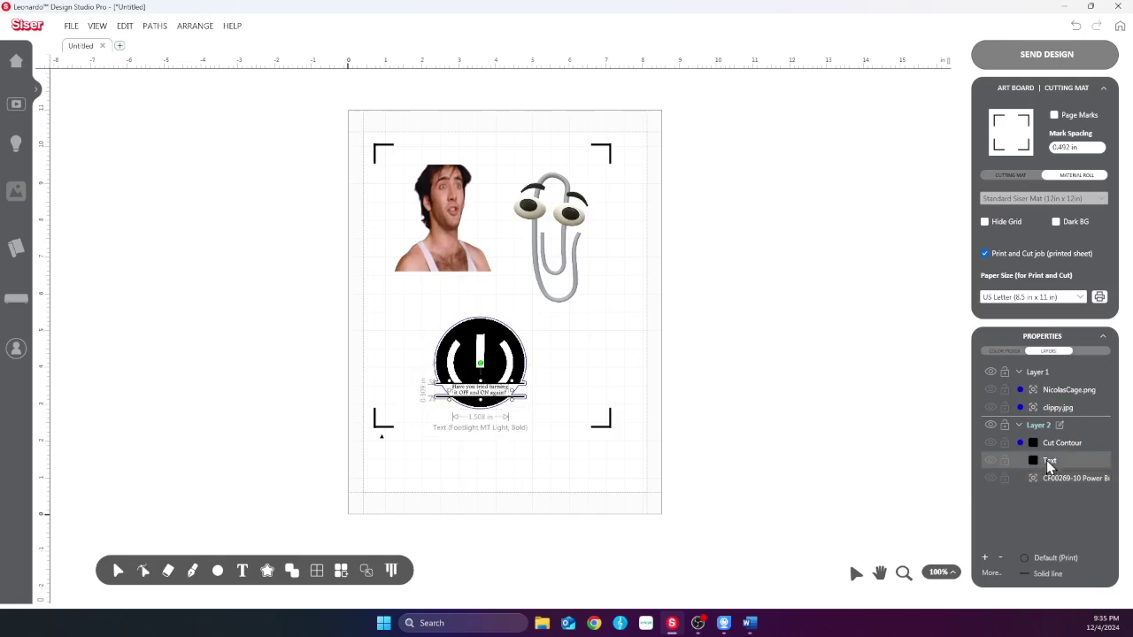
click(1003, 351)
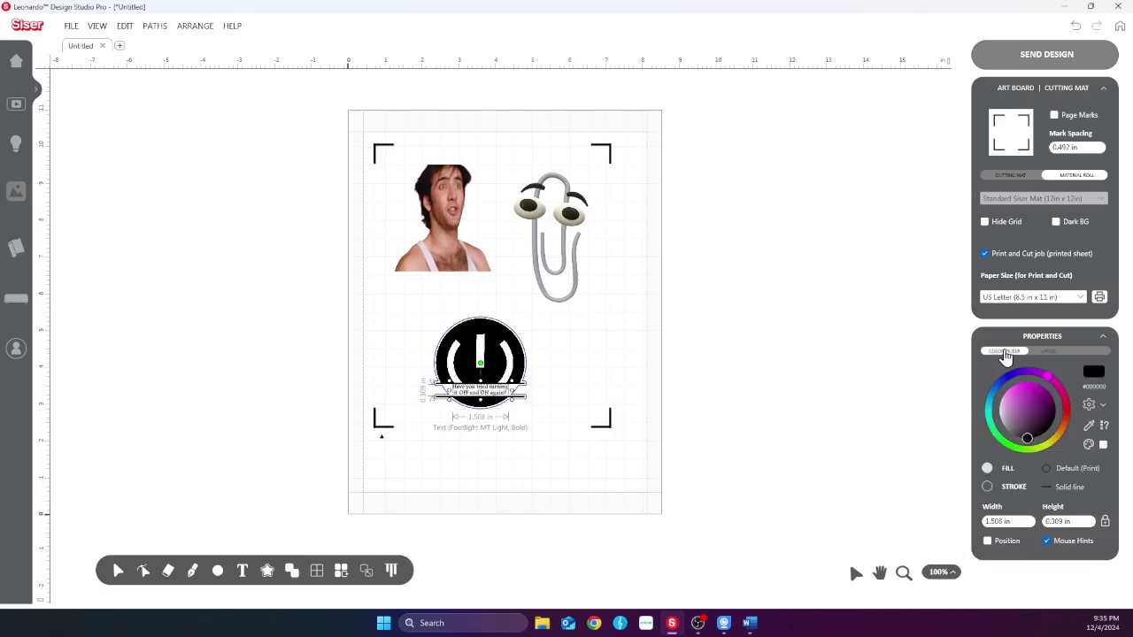
click(1092, 375)
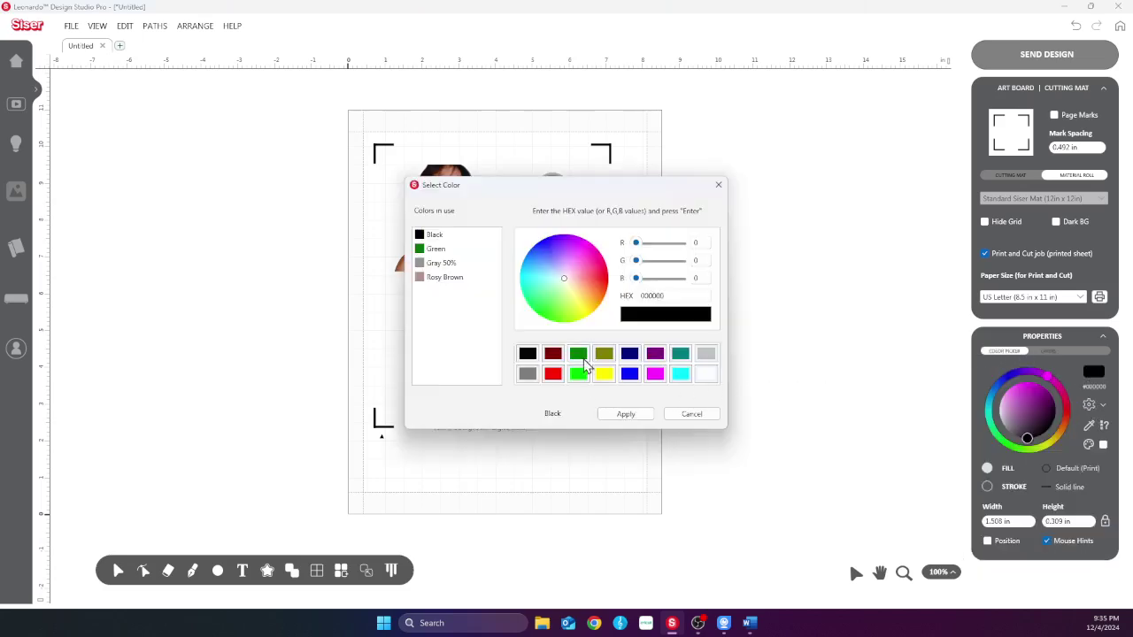
click(579, 355)
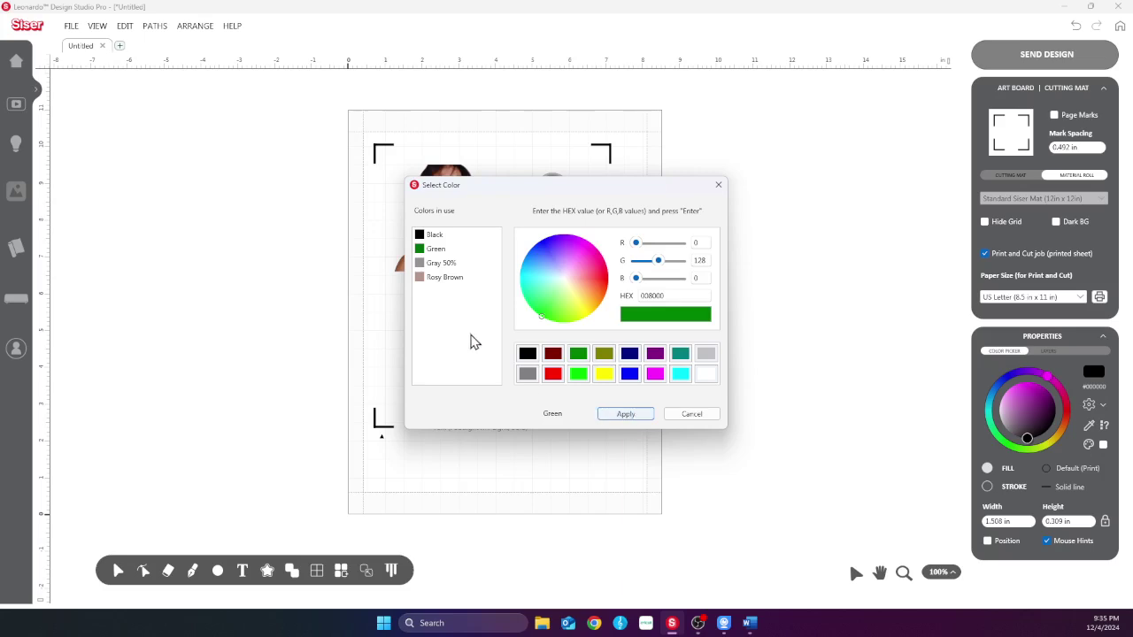
click(641, 416)
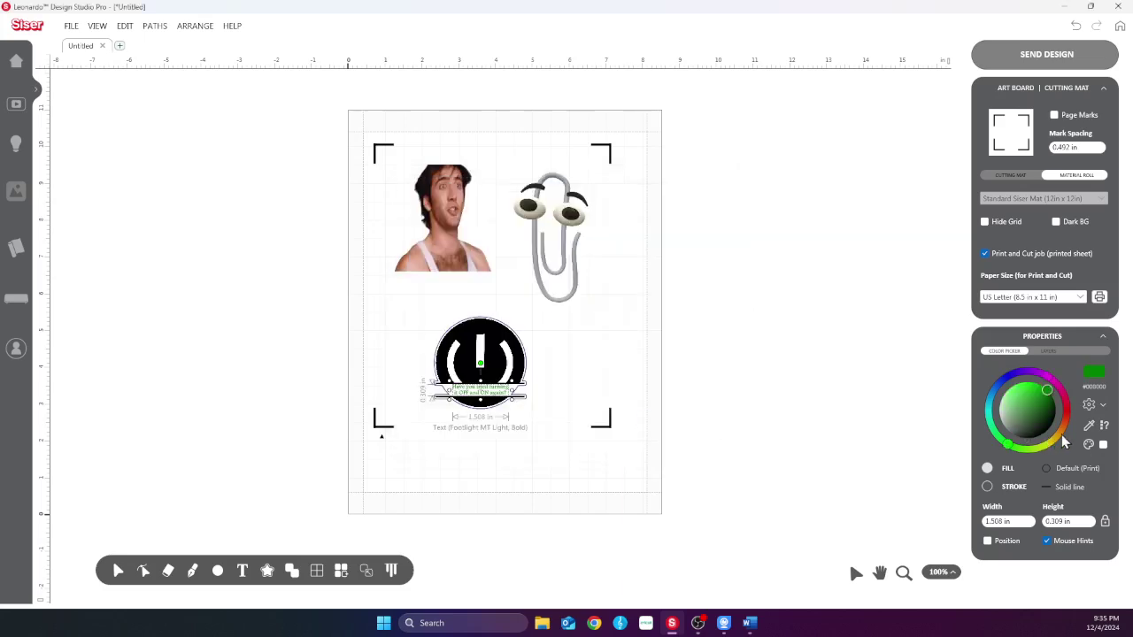
Set the text object's color back to black (hex 000000)
click(1094, 373)
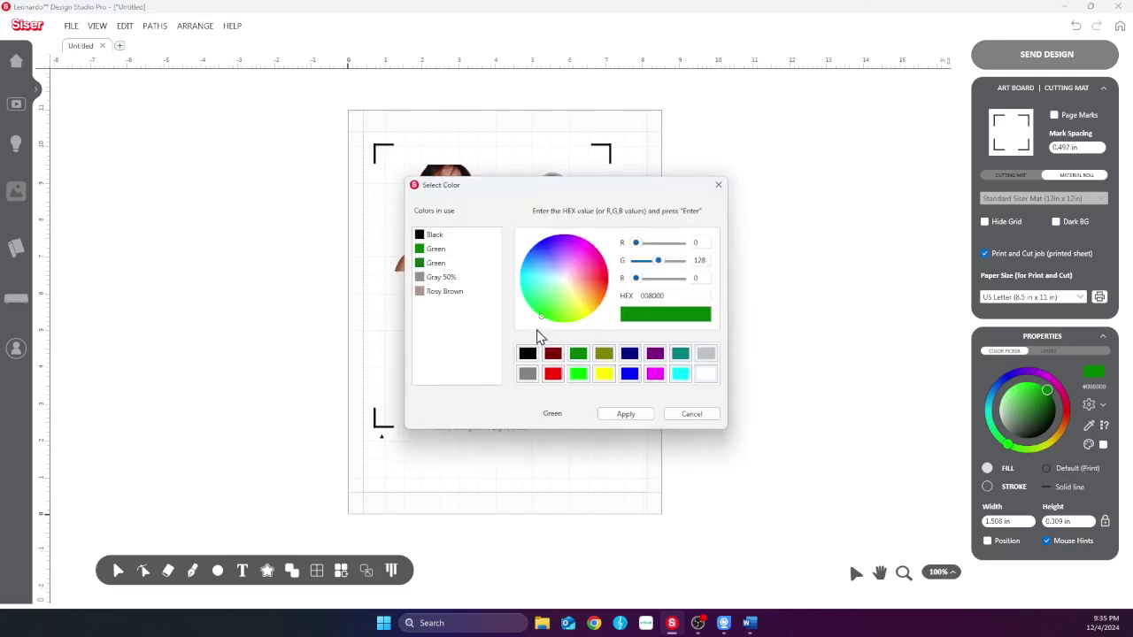
click(526, 354)
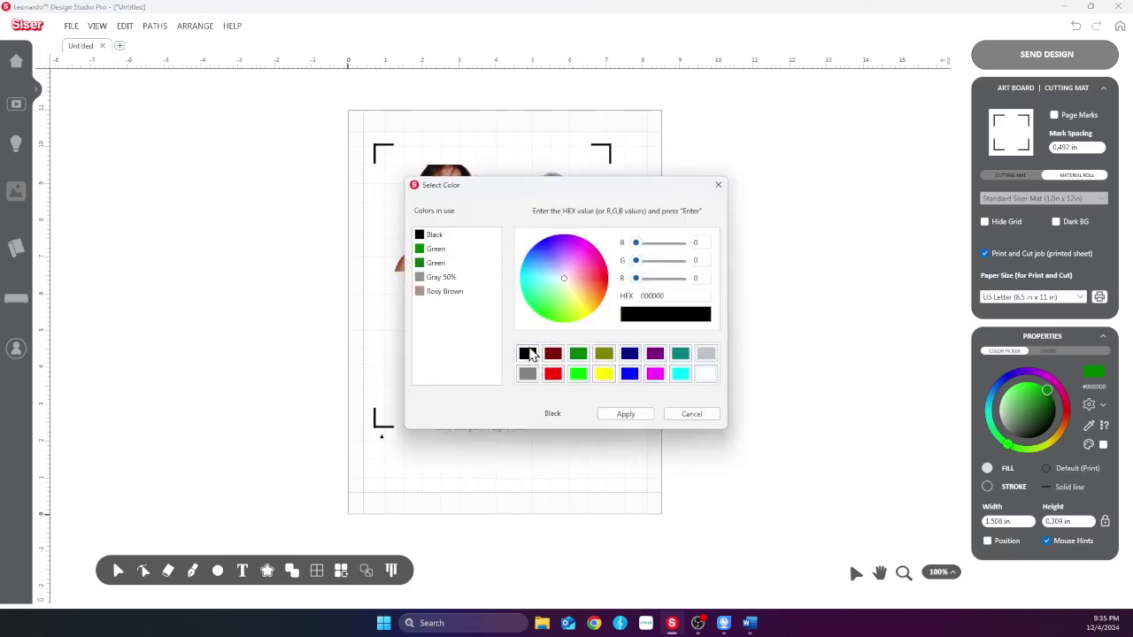
click(436, 239)
click(626, 415)
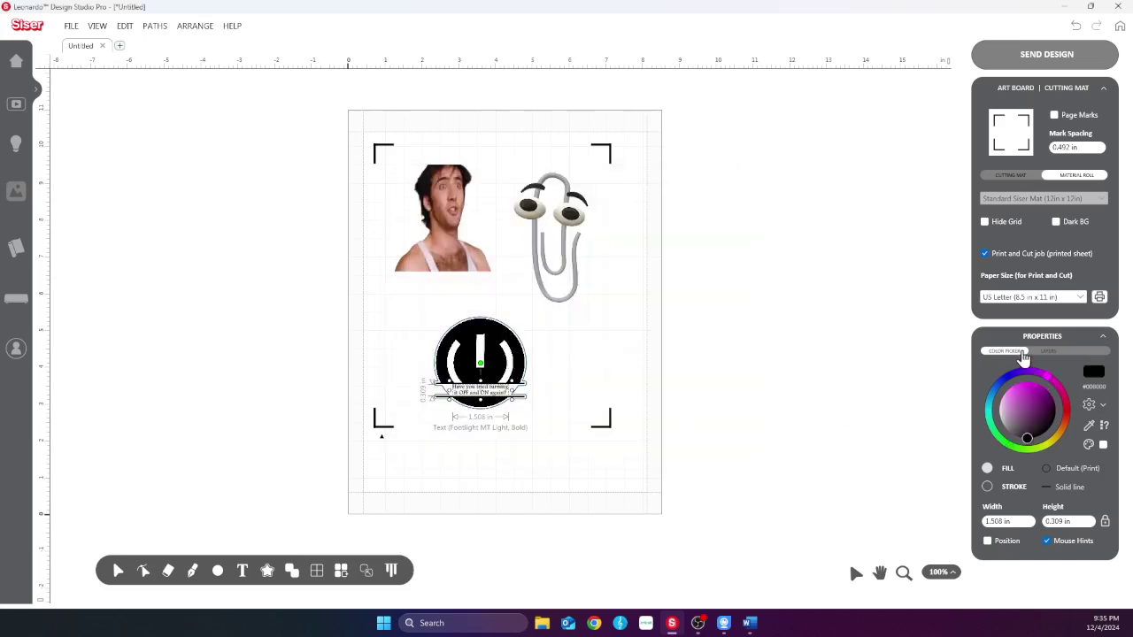
Check the cut and print options available for the power button image in Layer 2
click(1039, 352)
click(1050, 482)
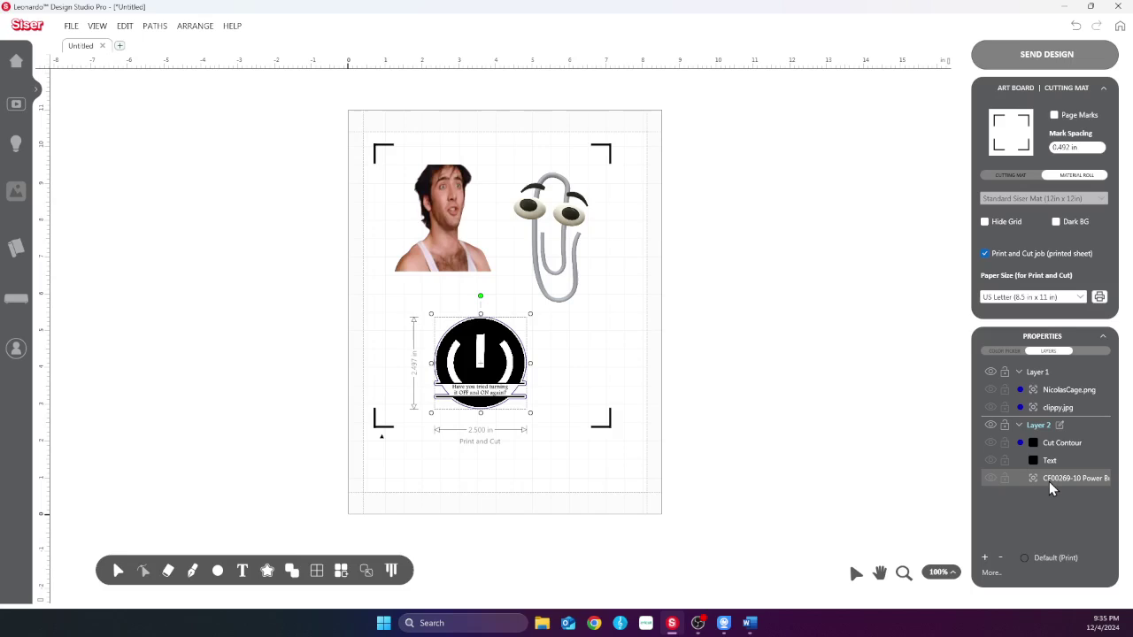
click(1058, 558)
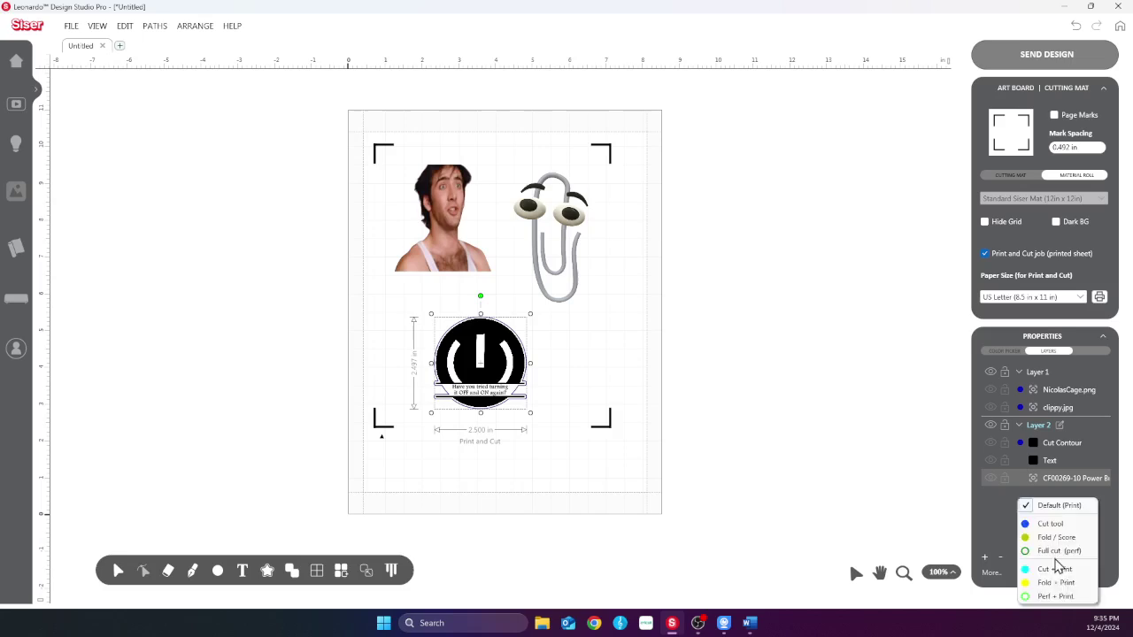
click(1061, 480)
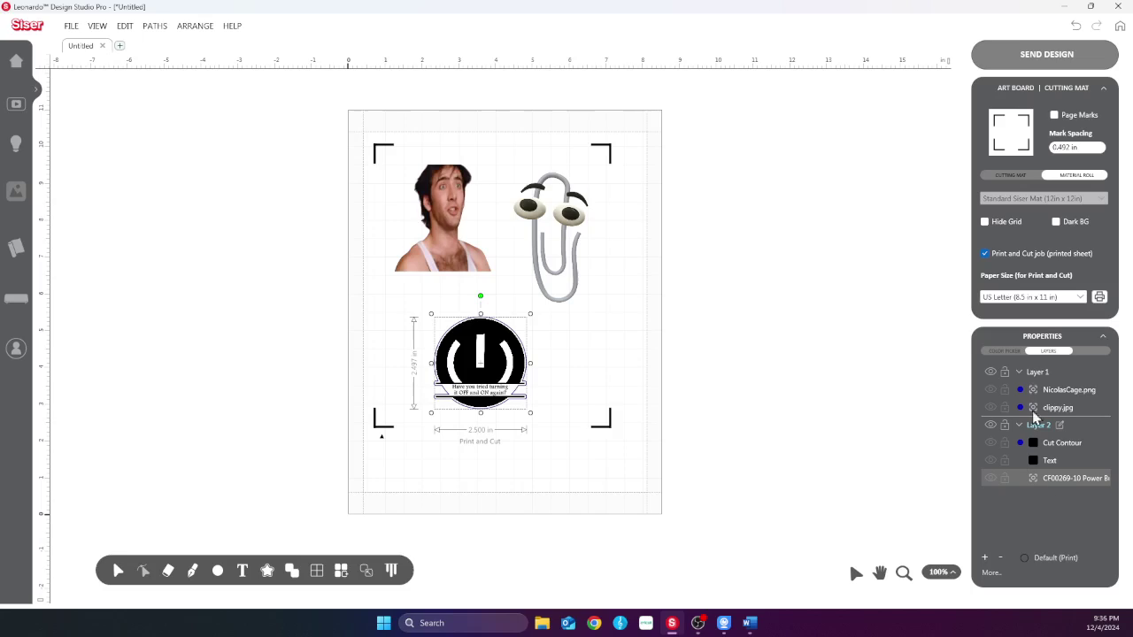
Try to recolor the power button image with the Green (04730A) from the colors in use
click(1008, 352)
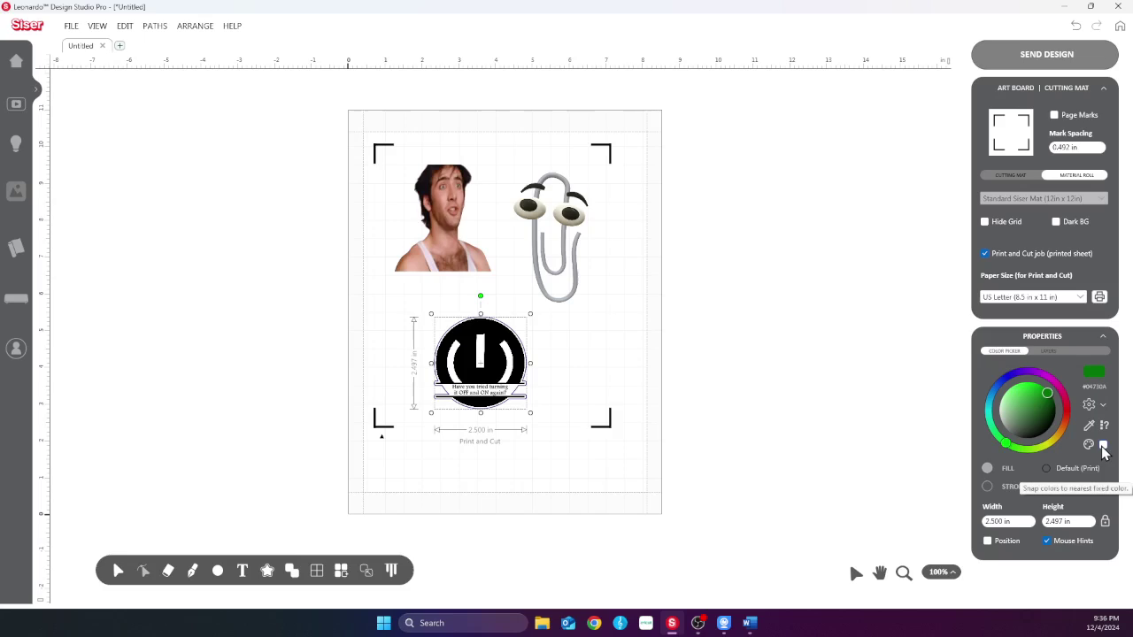
click(1096, 376)
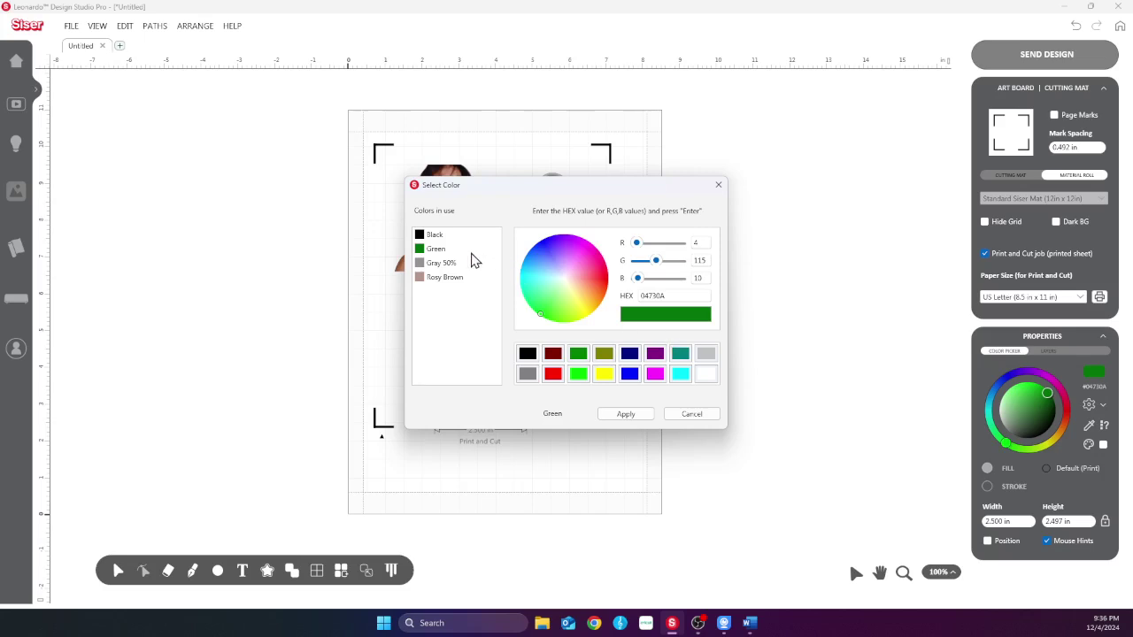
click(436, 252)
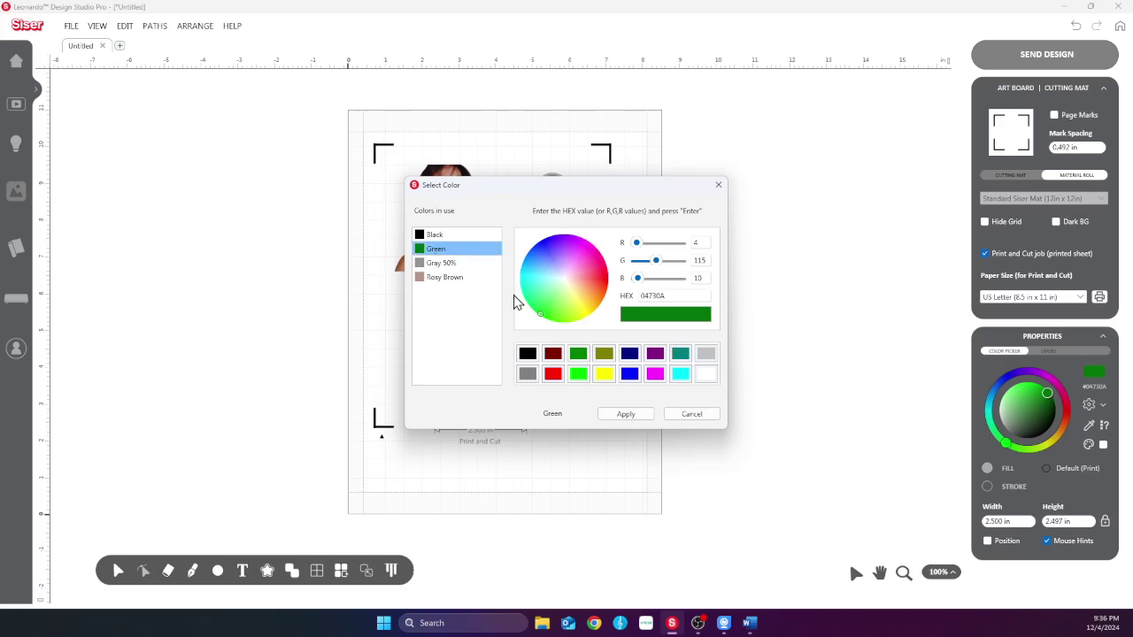
click(626, 416)
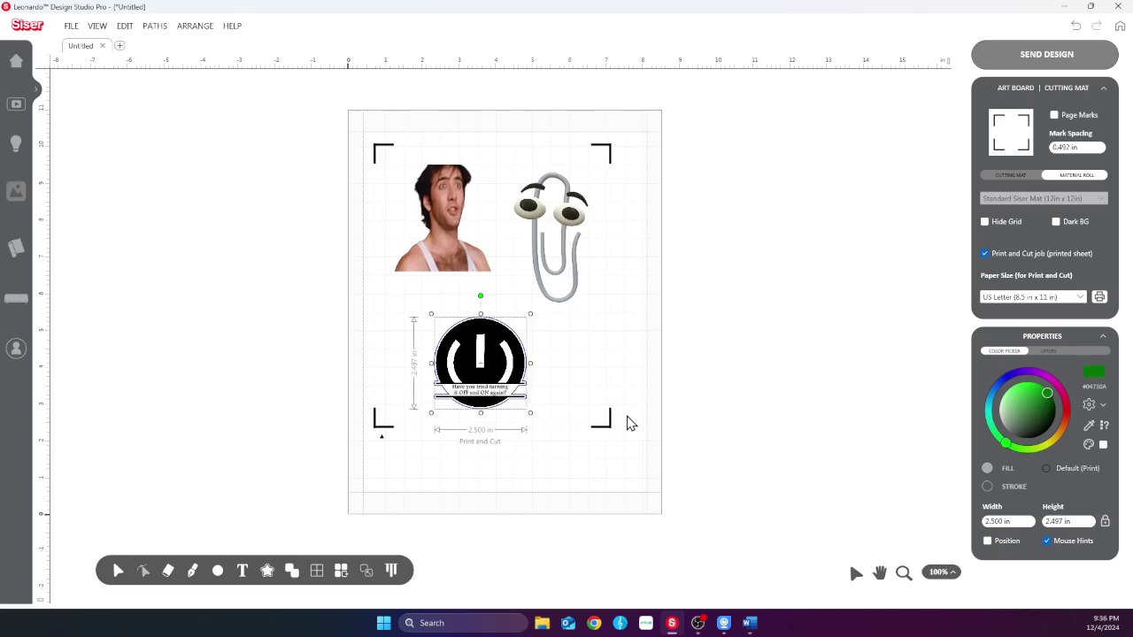
click(1045, 354)
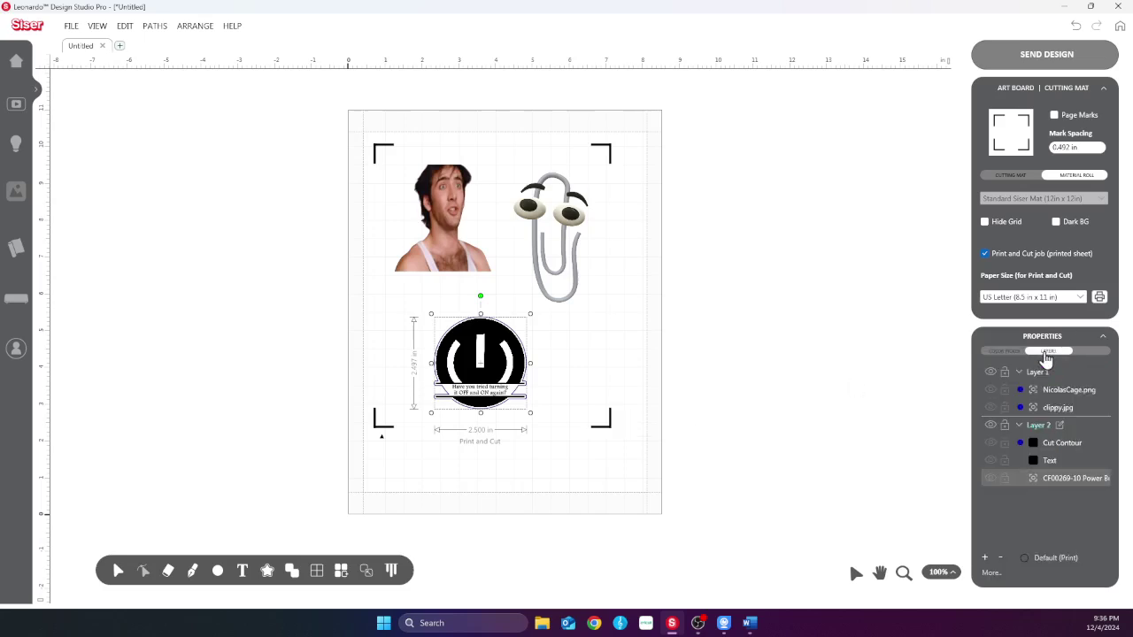
double_click(1059, 478)
click(1060, 478)
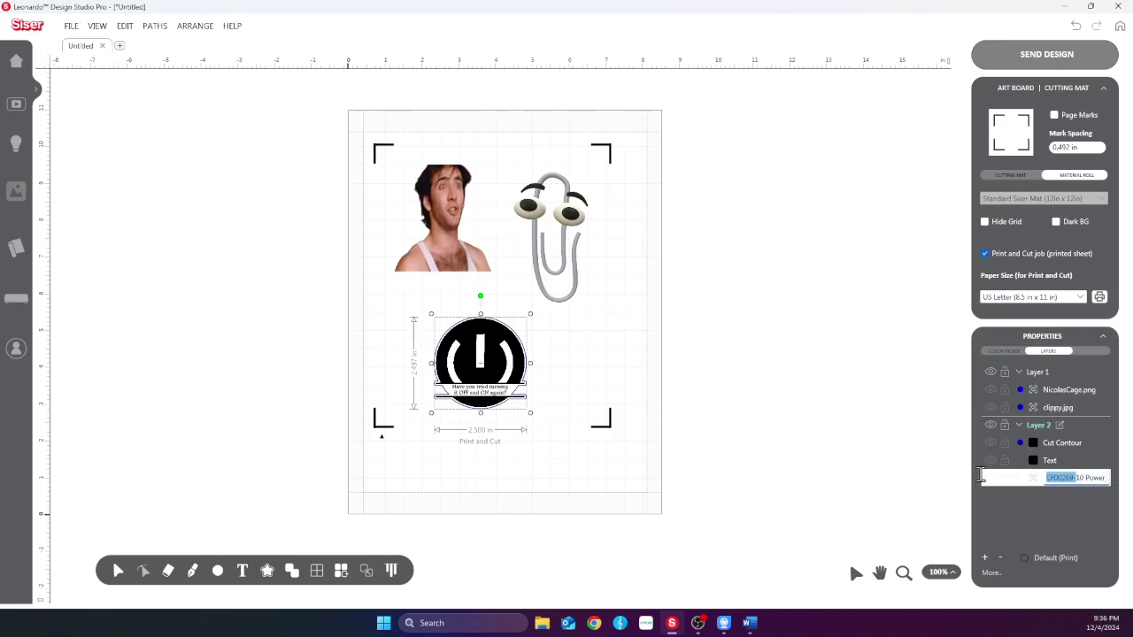
click(1039, 478)
click(1035, 503)
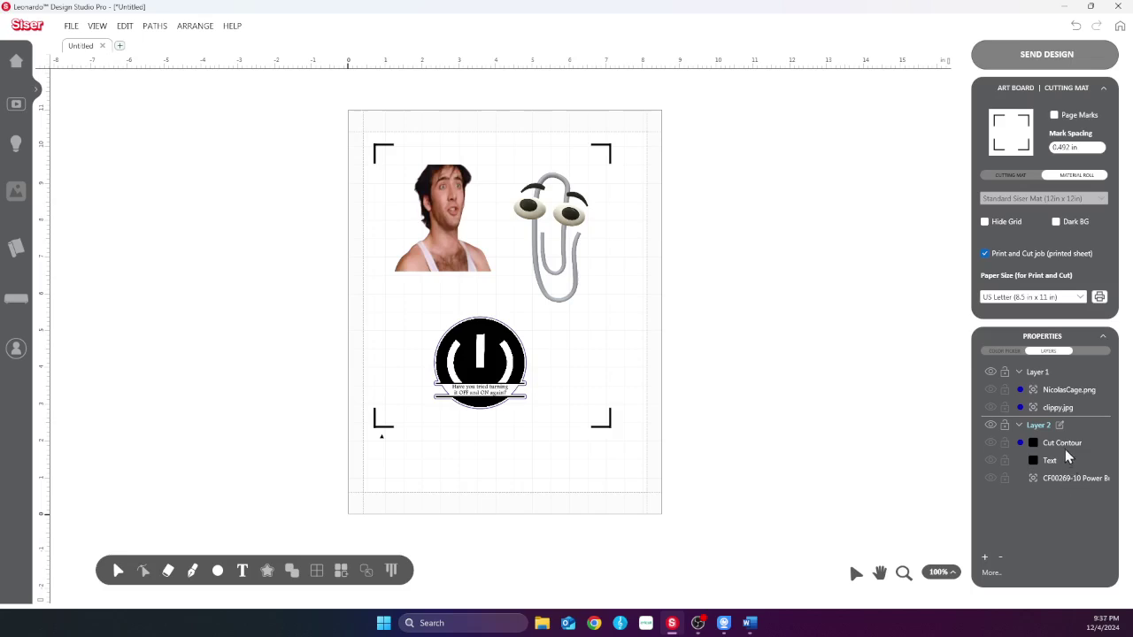
Inspect the Cut Contour's line style options and compare its Layer 2 entry with the text and power button image entries
click(1064, 444)
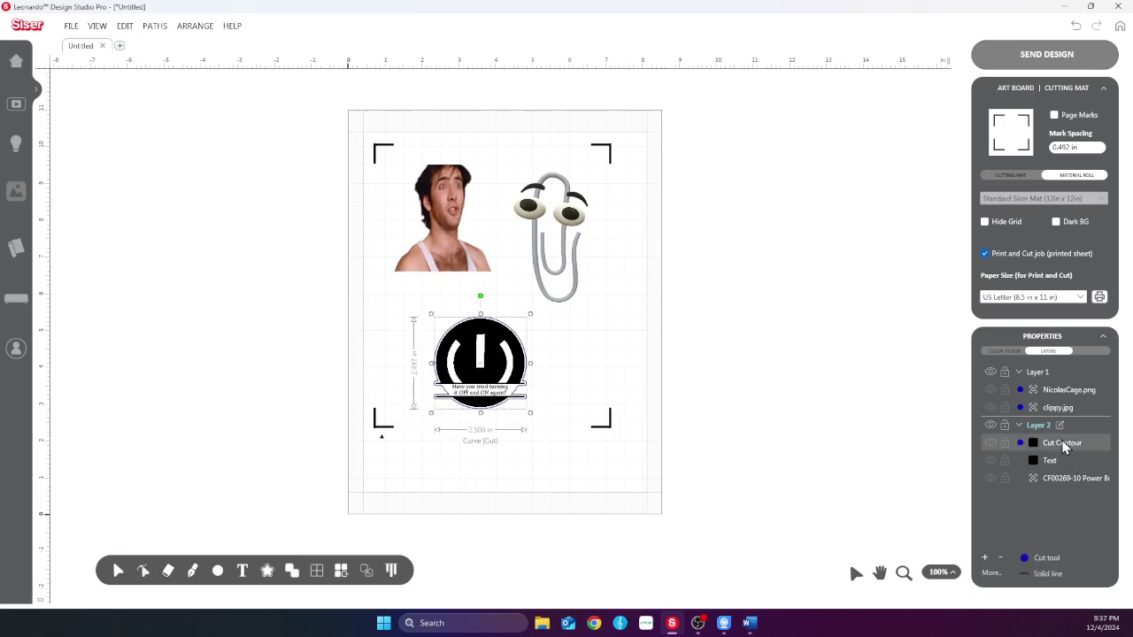
click(1039, 575)
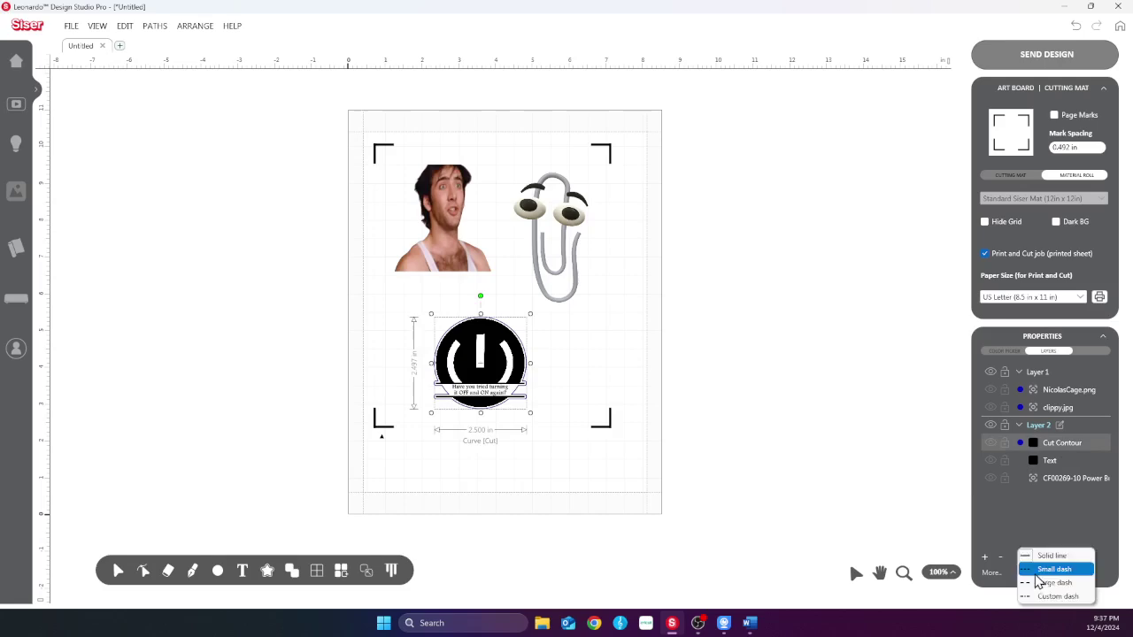
click(1047, 520)
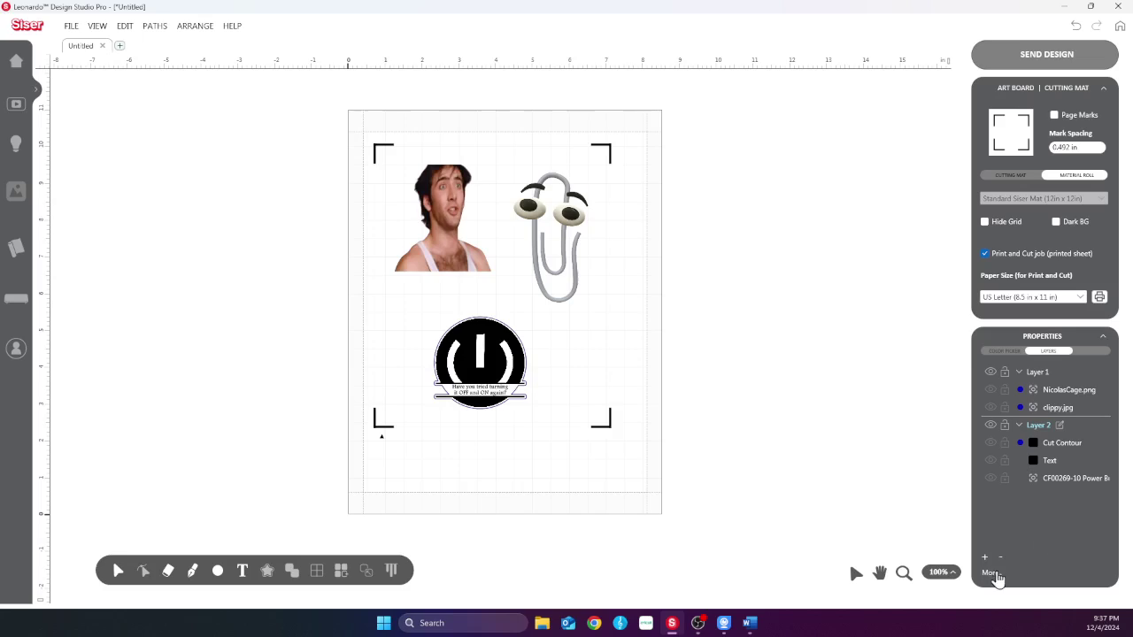
click(1051, 461)
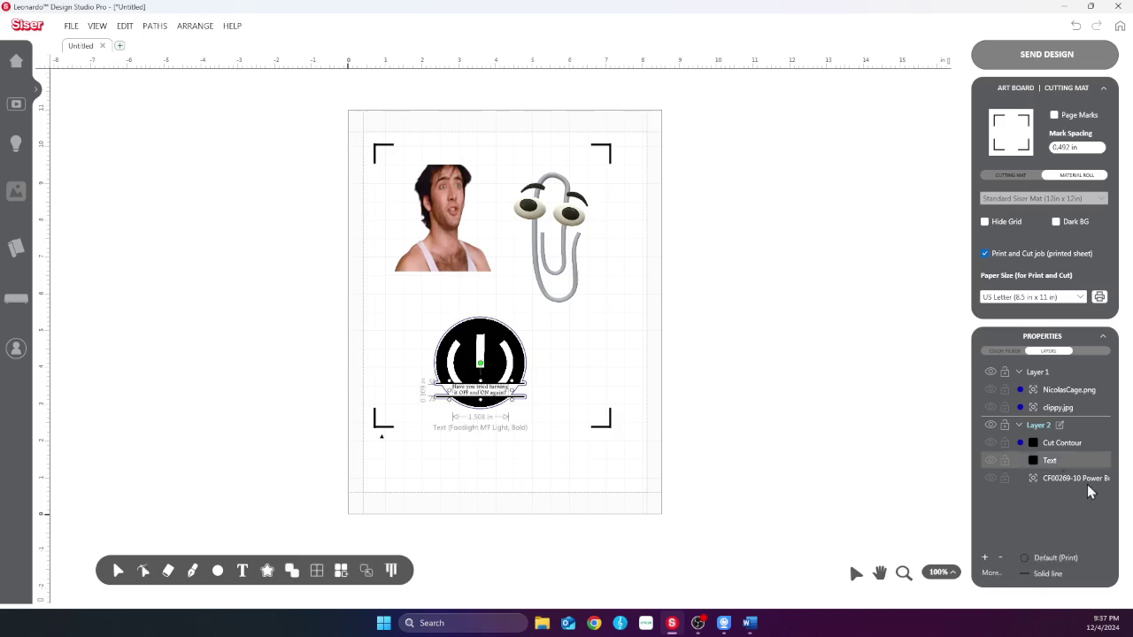
click(1066, 479)
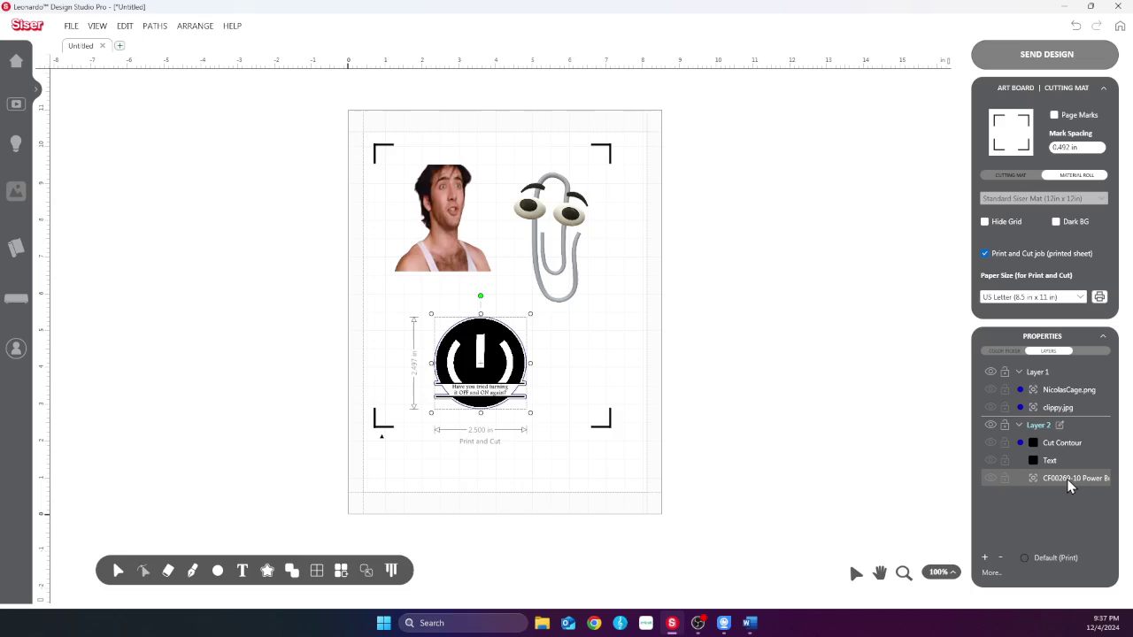
double_click(1066, 479)
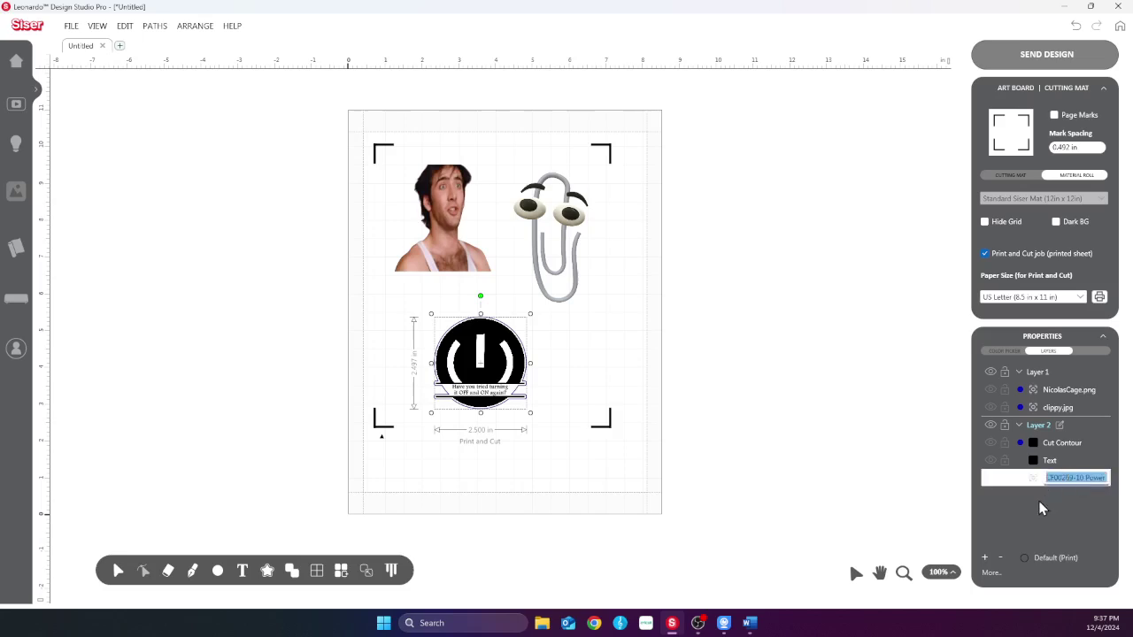
click(1042, 478)
click(1039, 481)
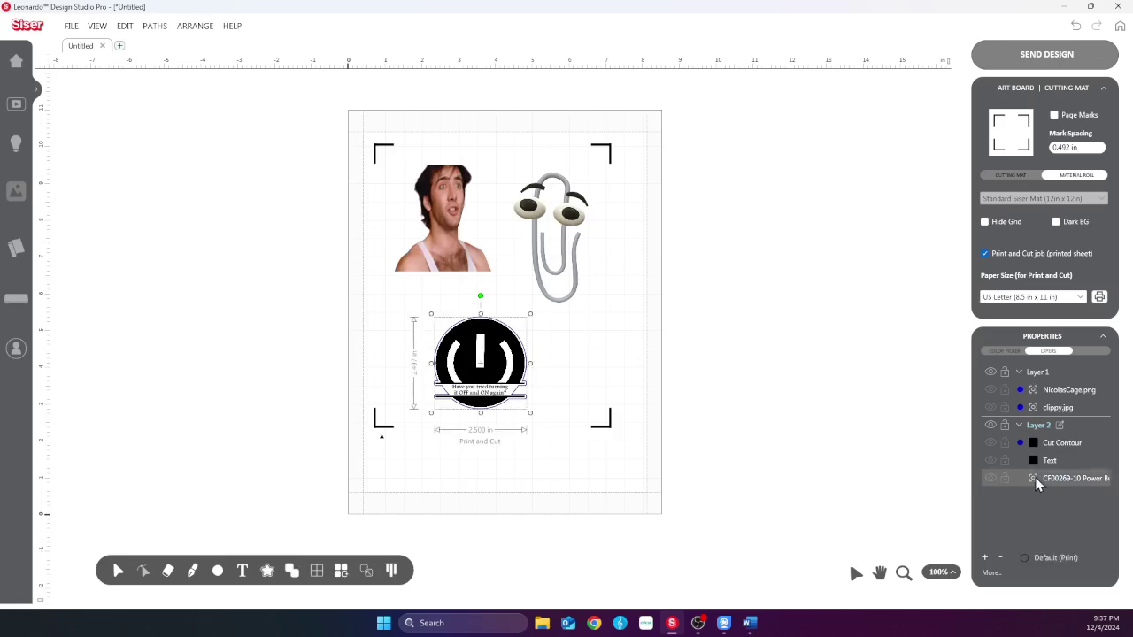
Review the print, cut and fold choices for the power button image alongside its fill color
click(1005, 351)
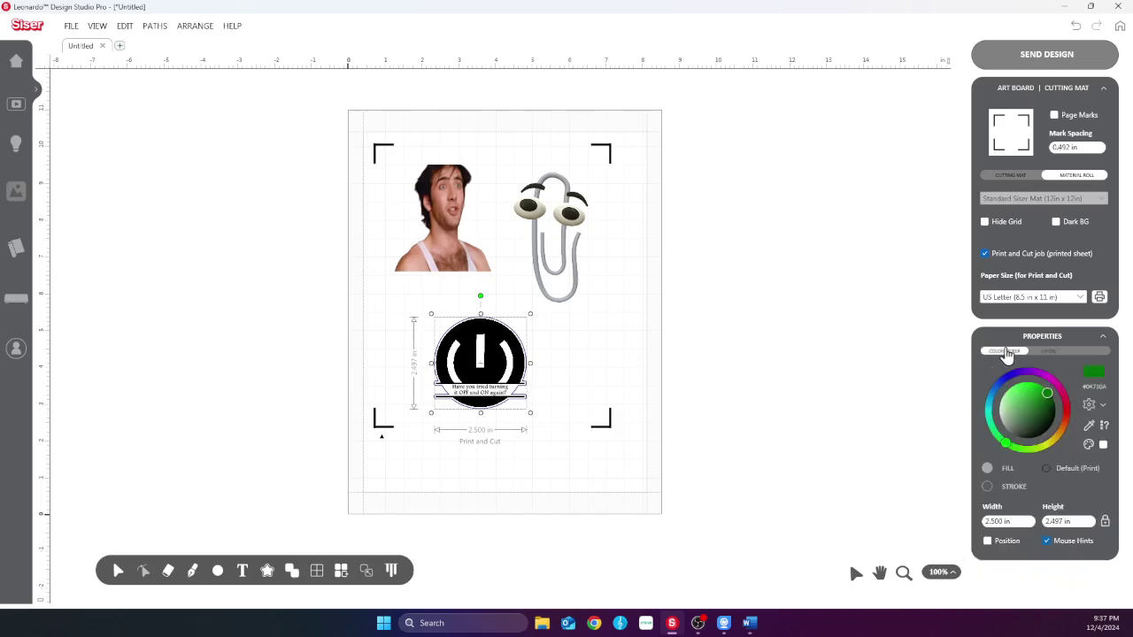
click(1046, 470)
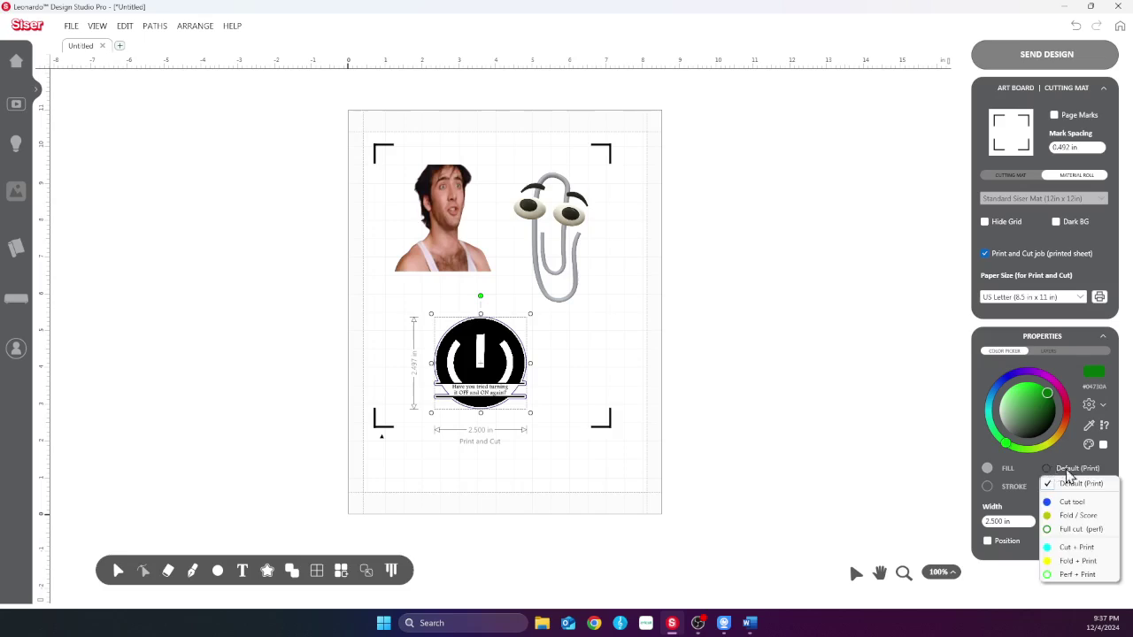
click(1065, 470)
click(1065, 470)
click(1064, 469)
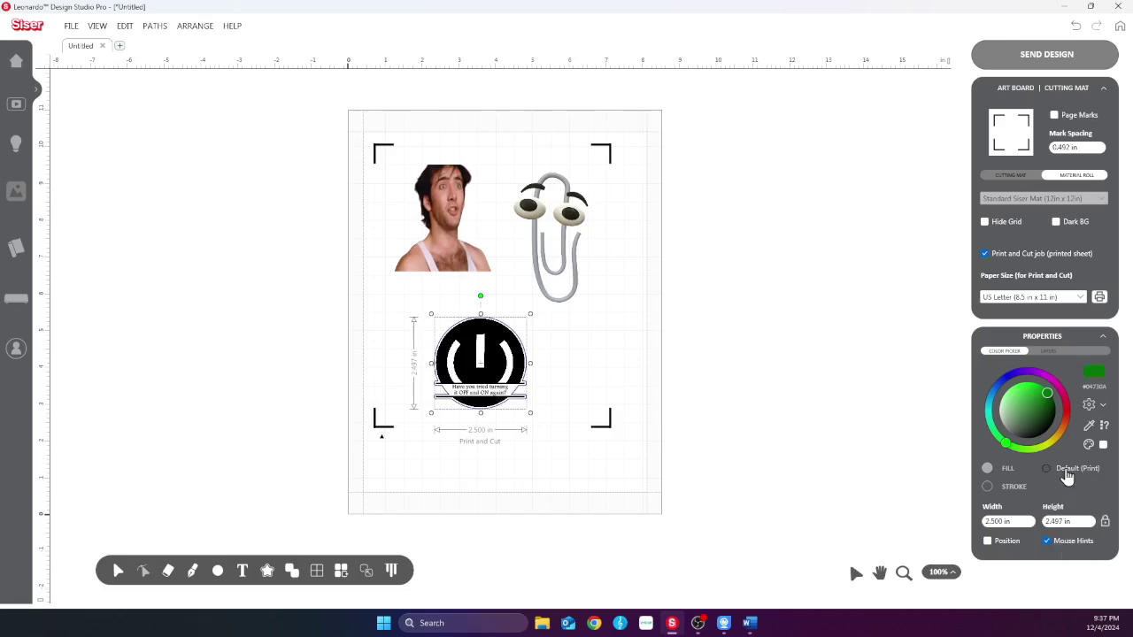
click(1063, 469)
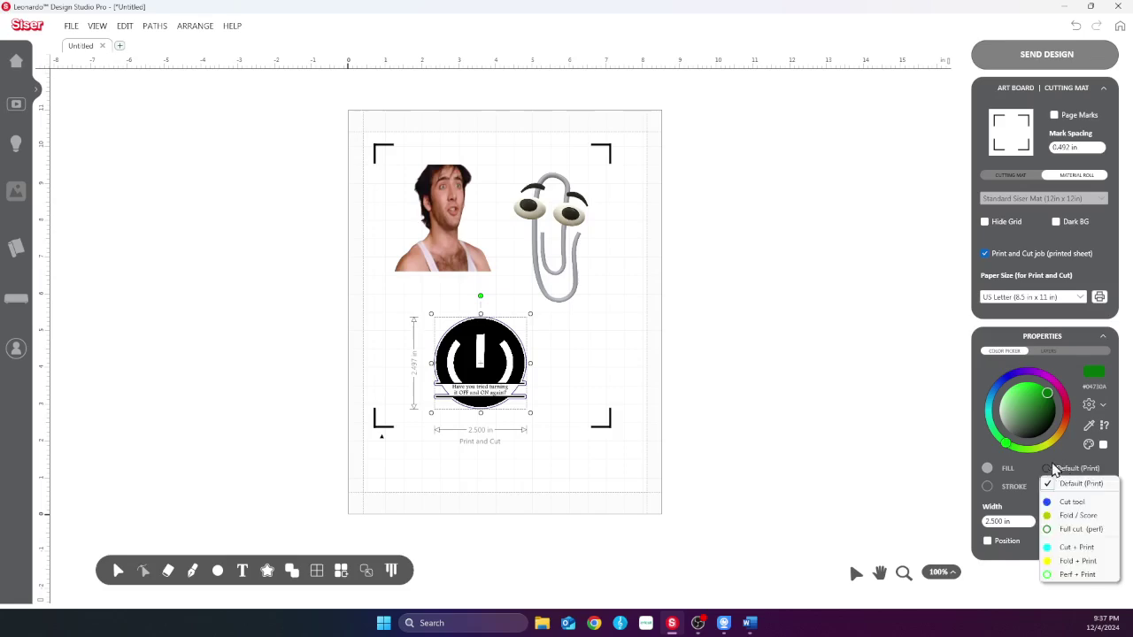
click(1029, 464)
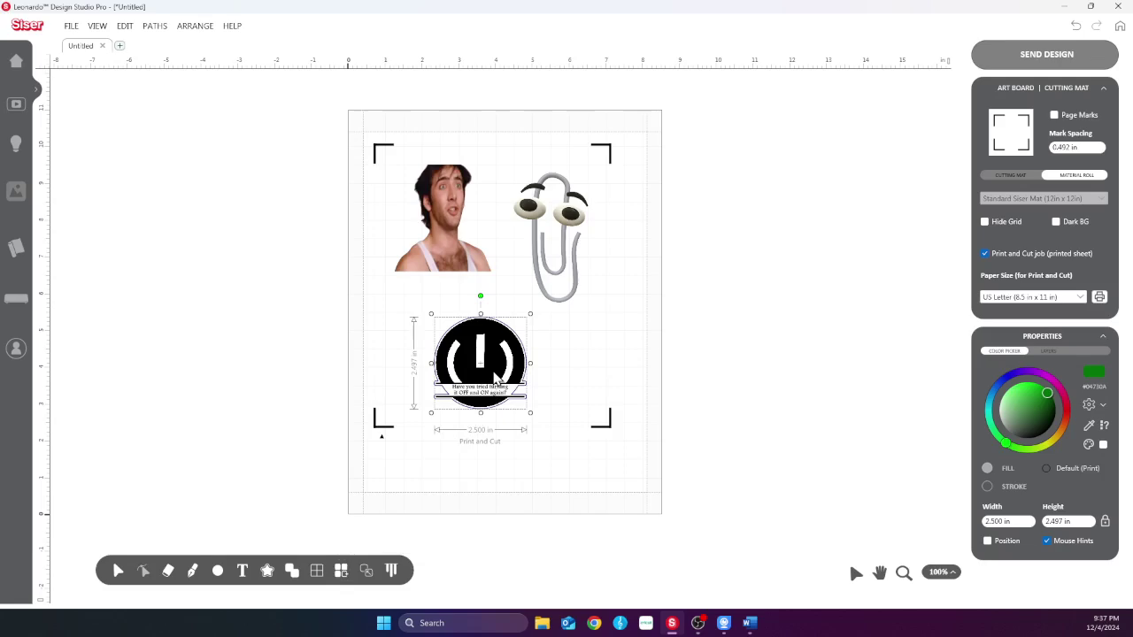
Try to move the power button image by itself toward the page's lower-left corner, and undo the move
drag(484, 392, 440, 445)
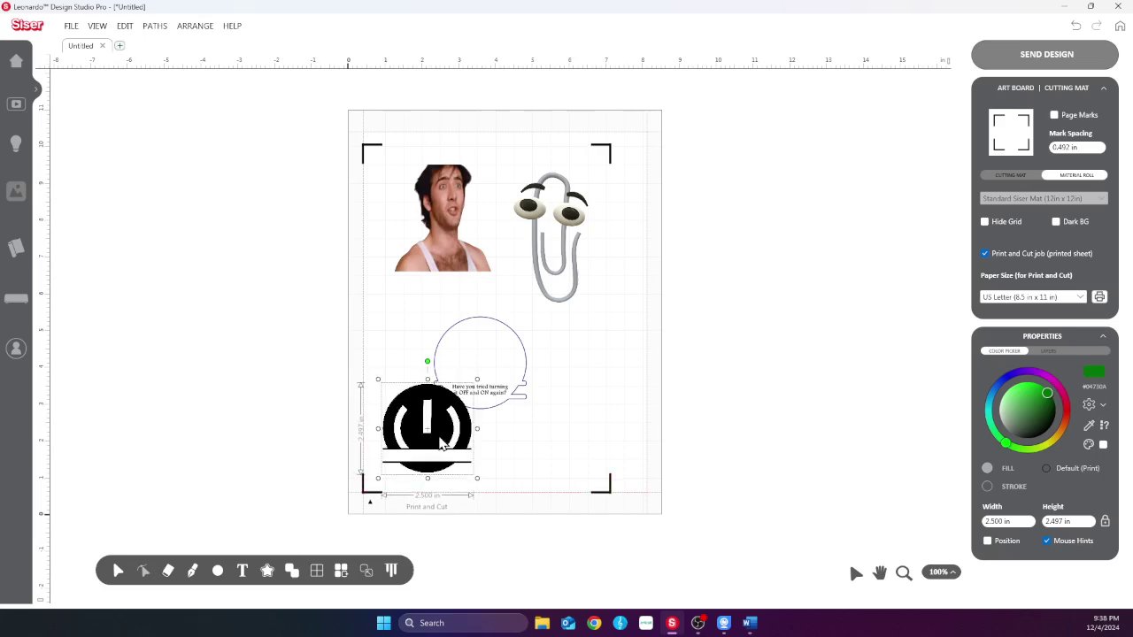
click(536, 449)
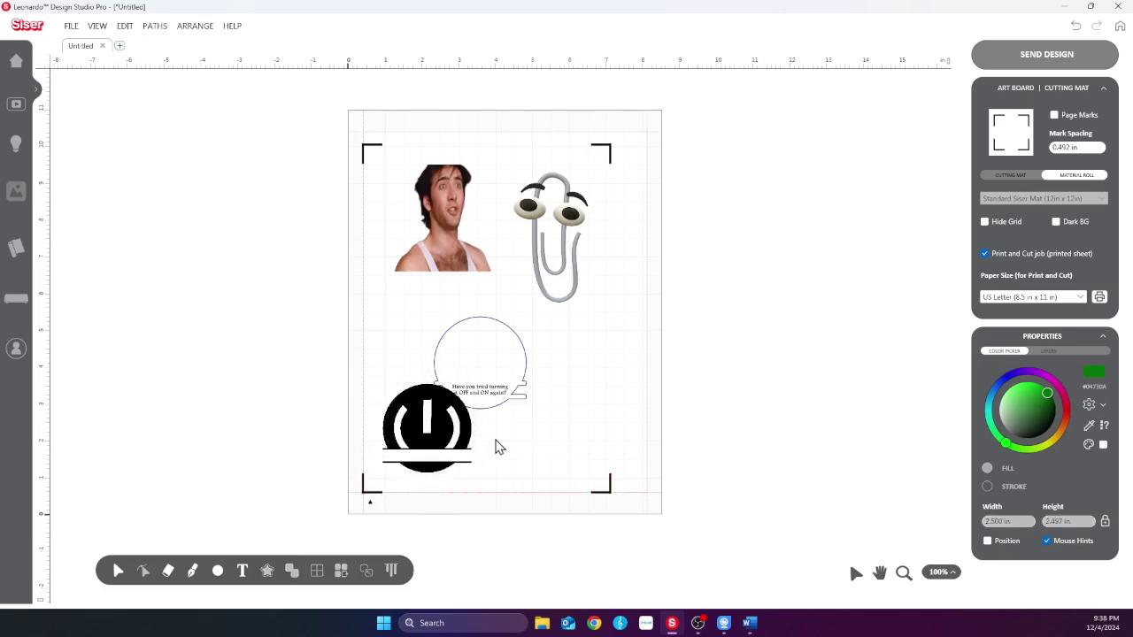
drag(494, 447, 493, 447)
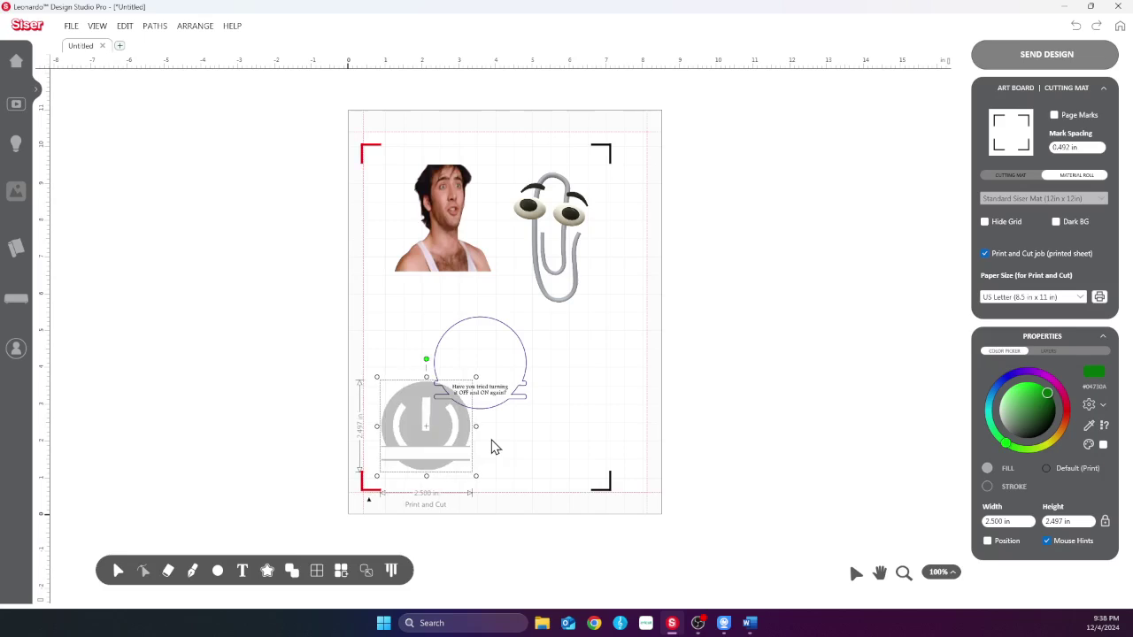
key(ctrl+z)
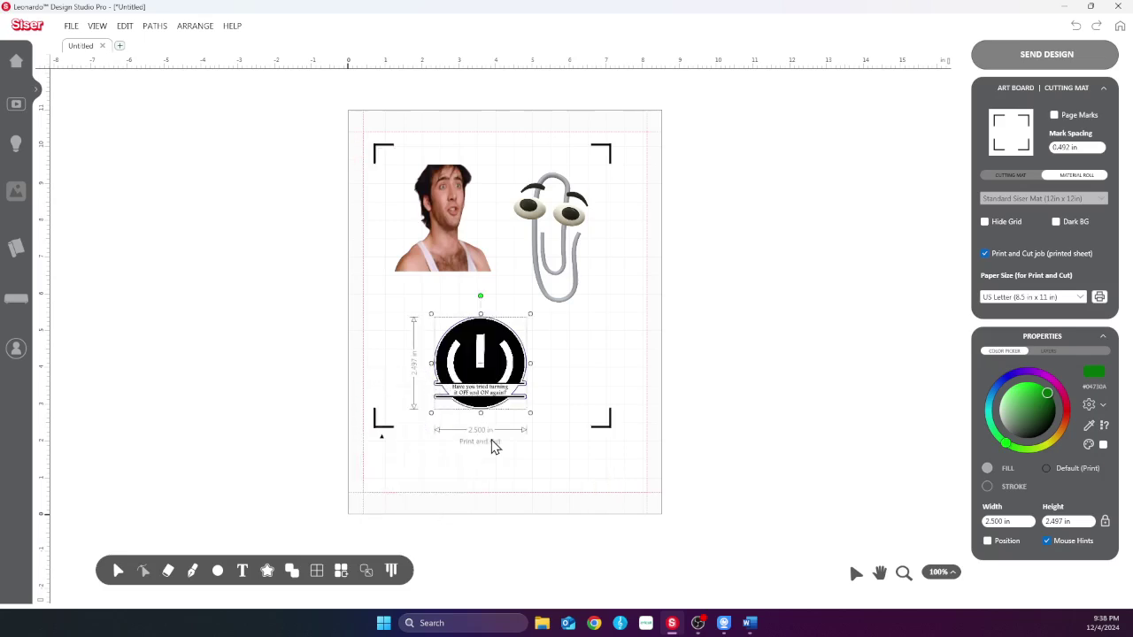
Group the power button image, its text and its cut contour into one object
click(571, 359)
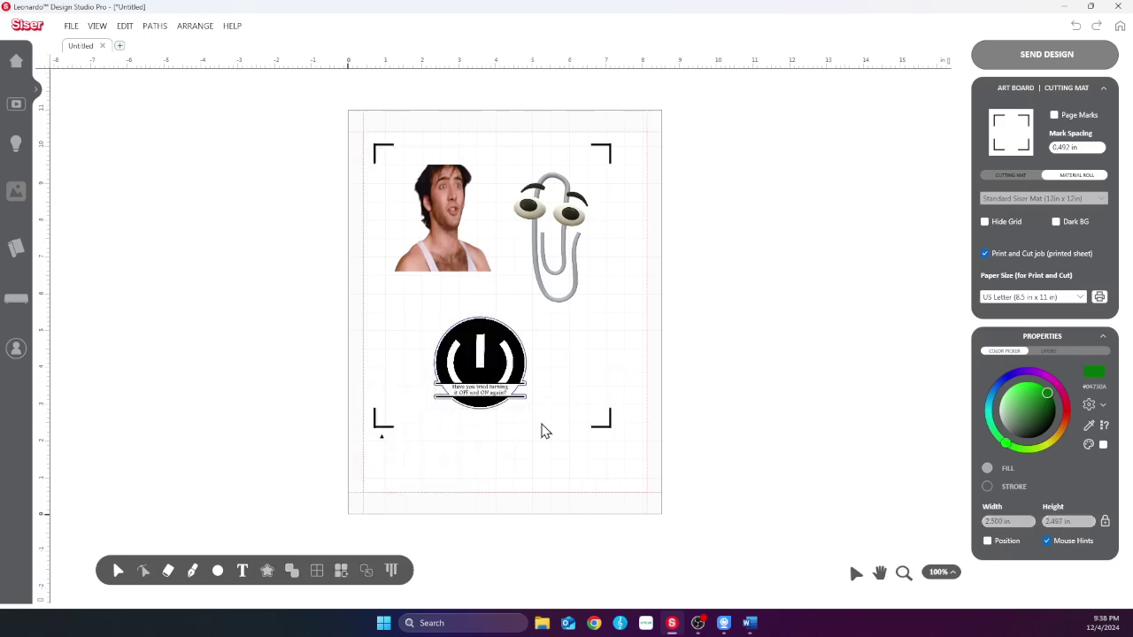
drag(542, 424, 414, 315)
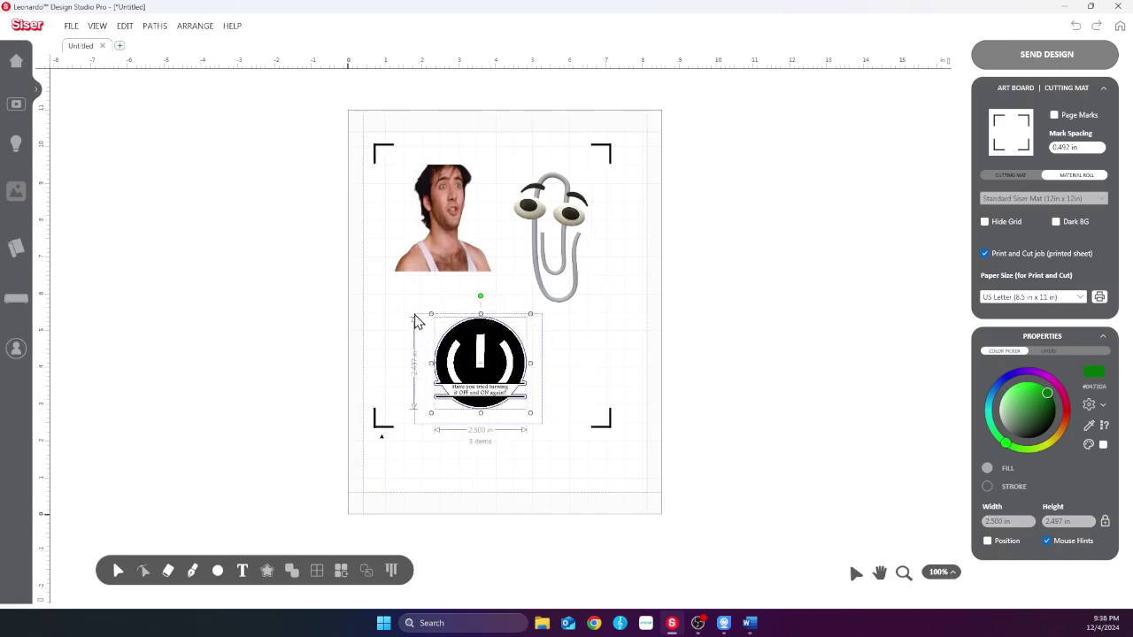
right_click(486, 352)
click(515, 367)
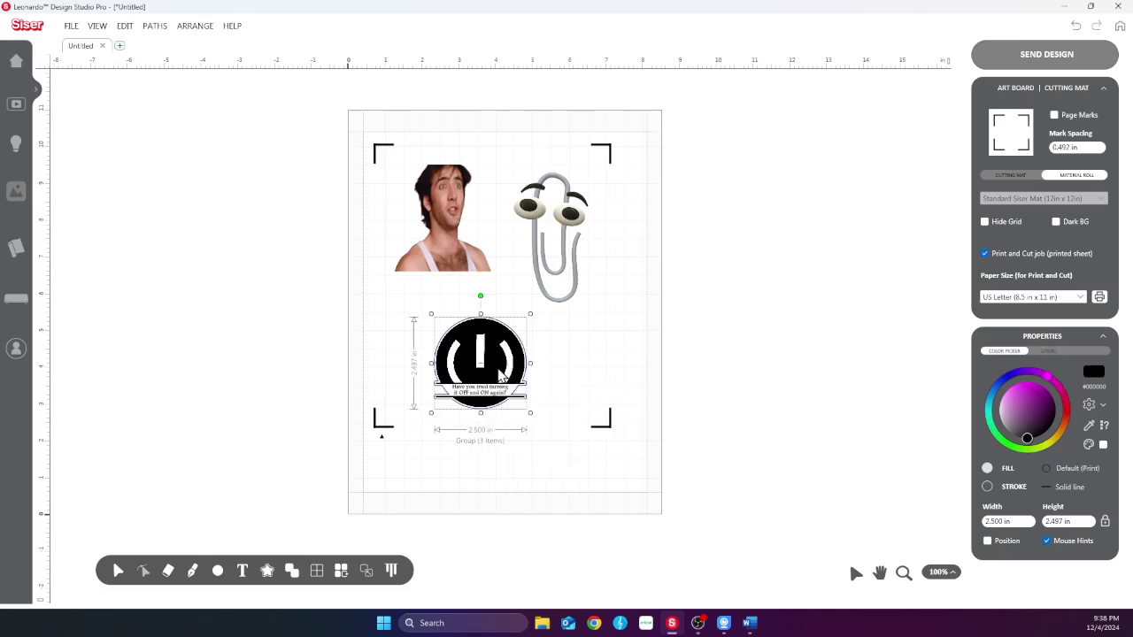
Move the power button group to the page's lower-left corner, nudging it until the registration marks sit just inside the print margins
drag(499, 378, 446, 434)
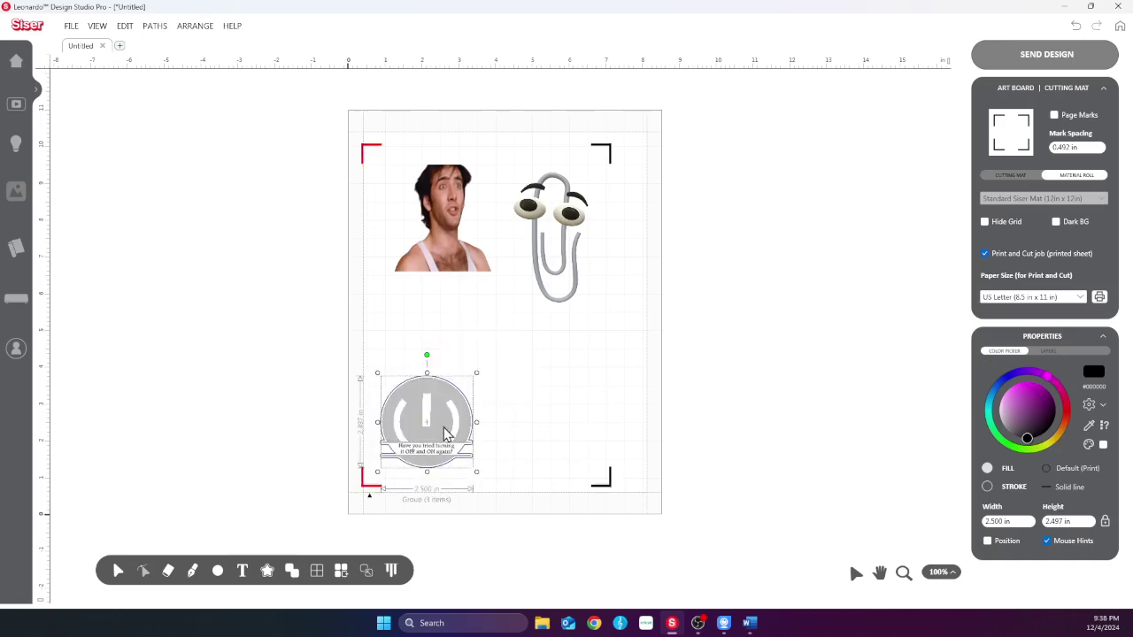
key(Down)
key(Down)
key(Down)
key(Down)
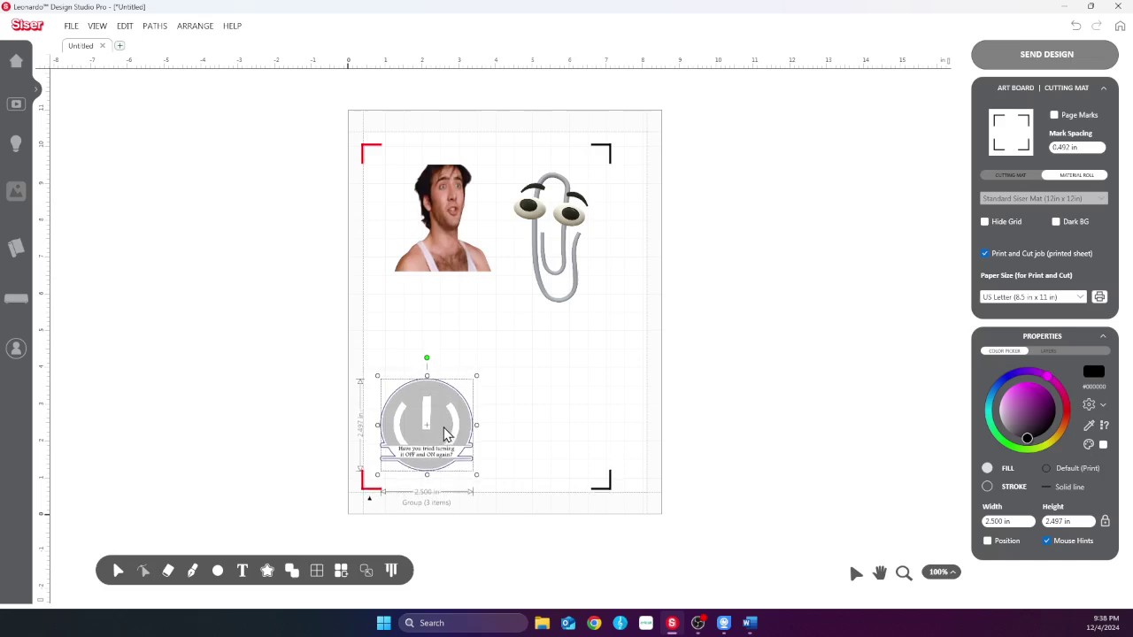
key(Right)
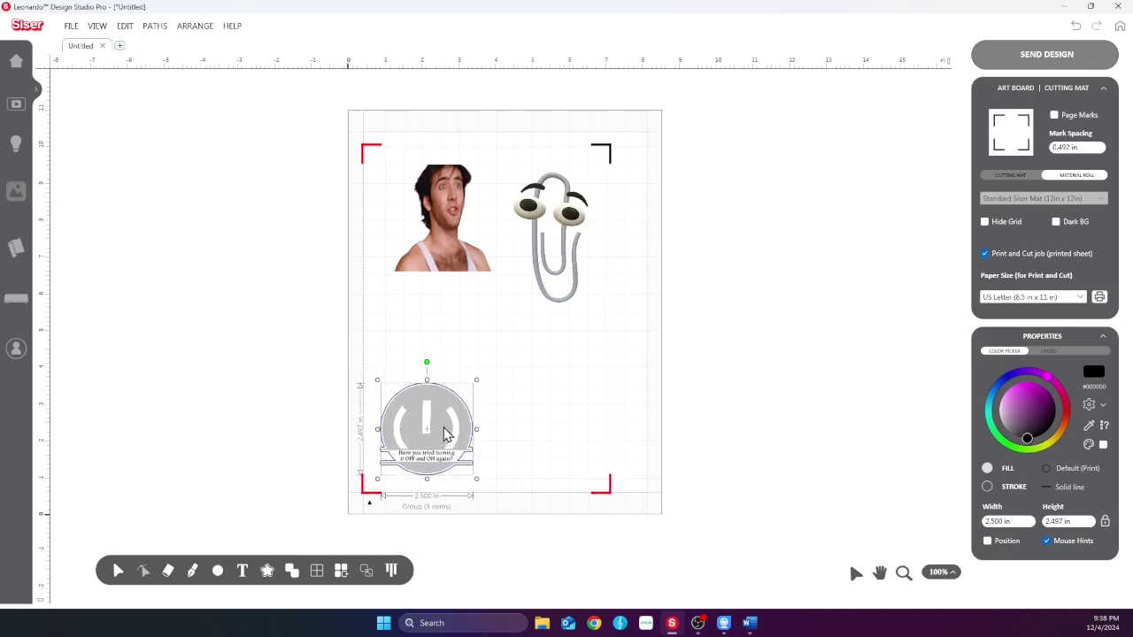
key(Down)
key(Right)
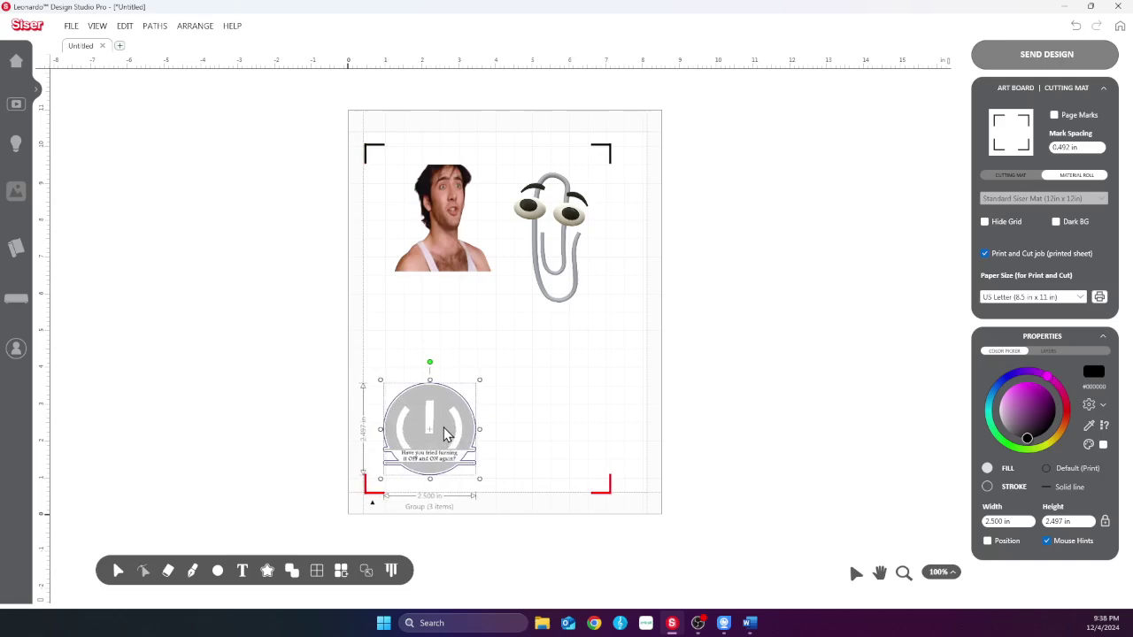
key(Up)
key(Up)
key(Up)
key(Up)
key(Up)
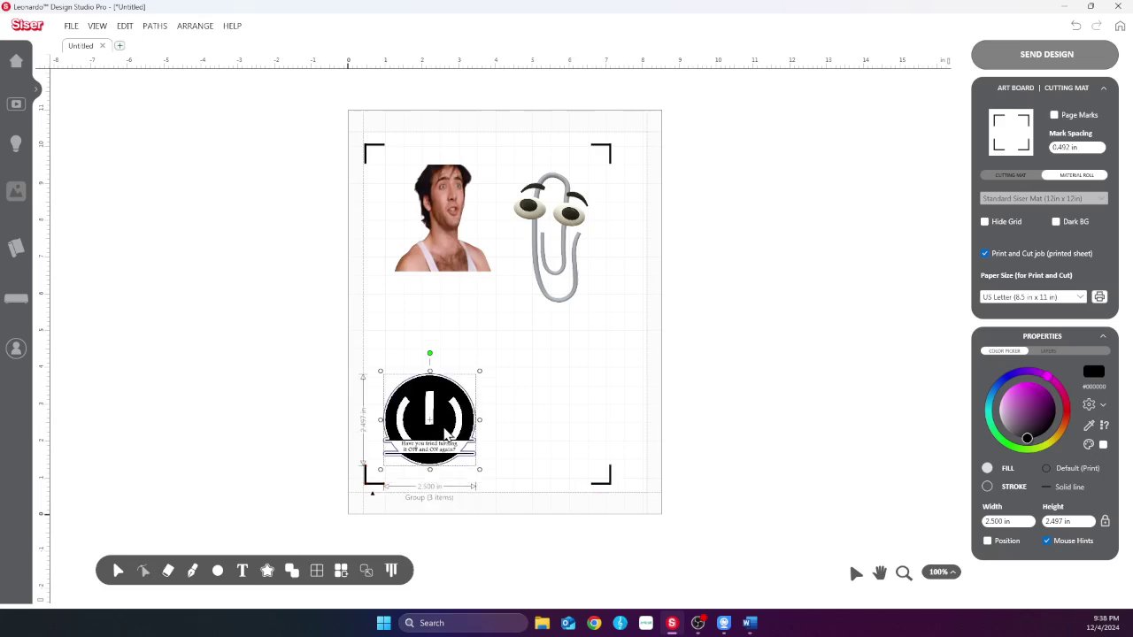
key(Down)
key(Down)
key(Down)
key(Down)
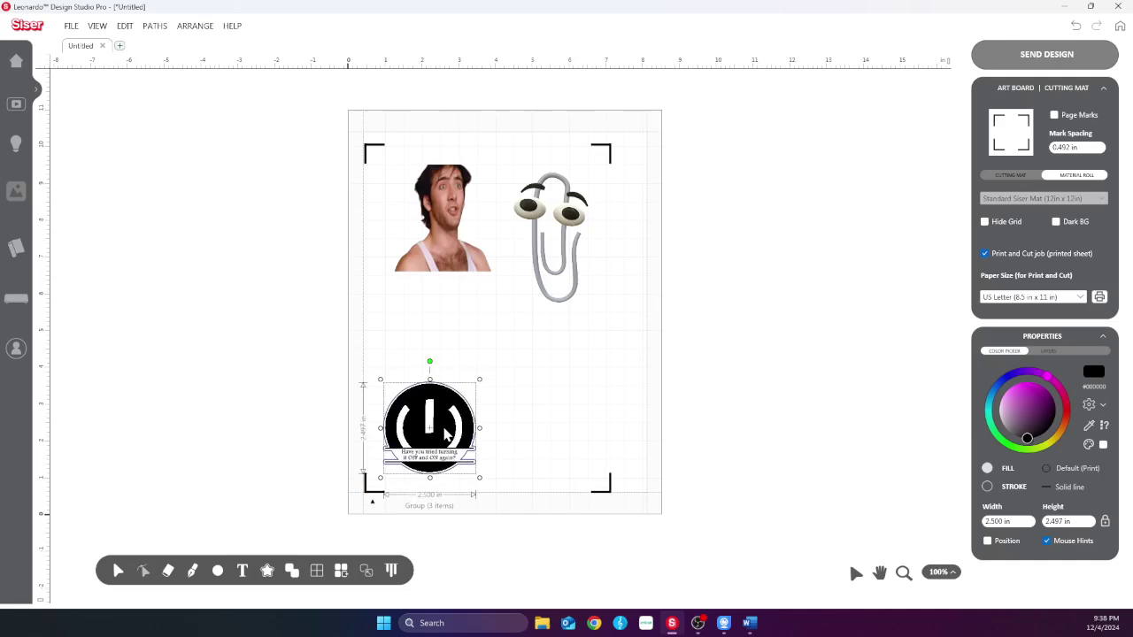
Nudge the power button group slightly further down and left so the registration marks reach the print margins
key(Down)
key(Down)
key(Left)
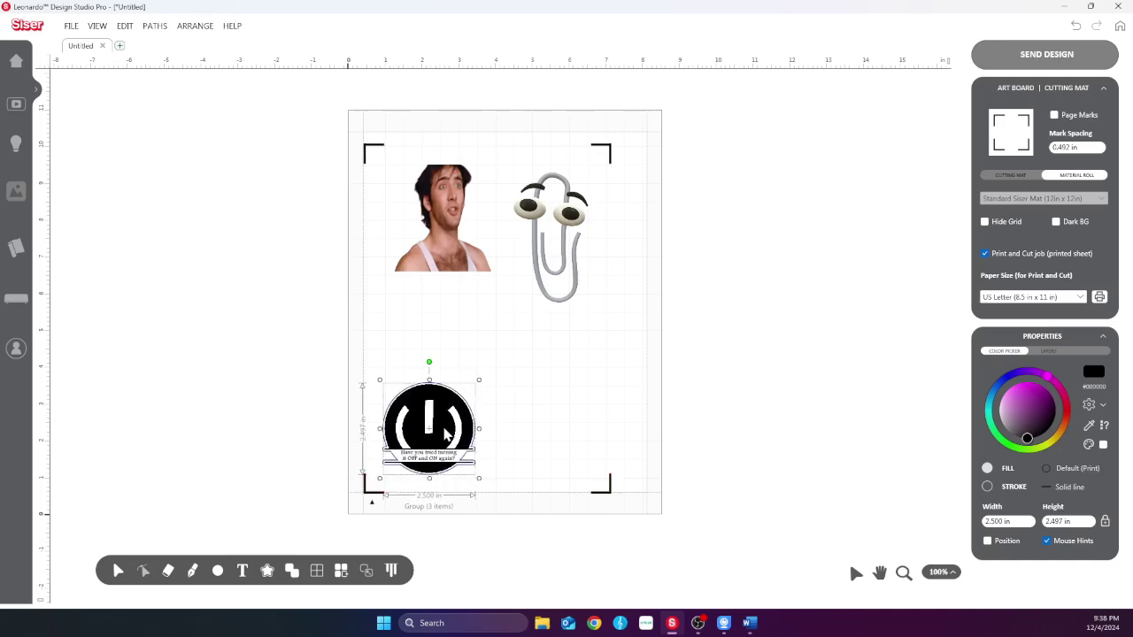
key(Left)
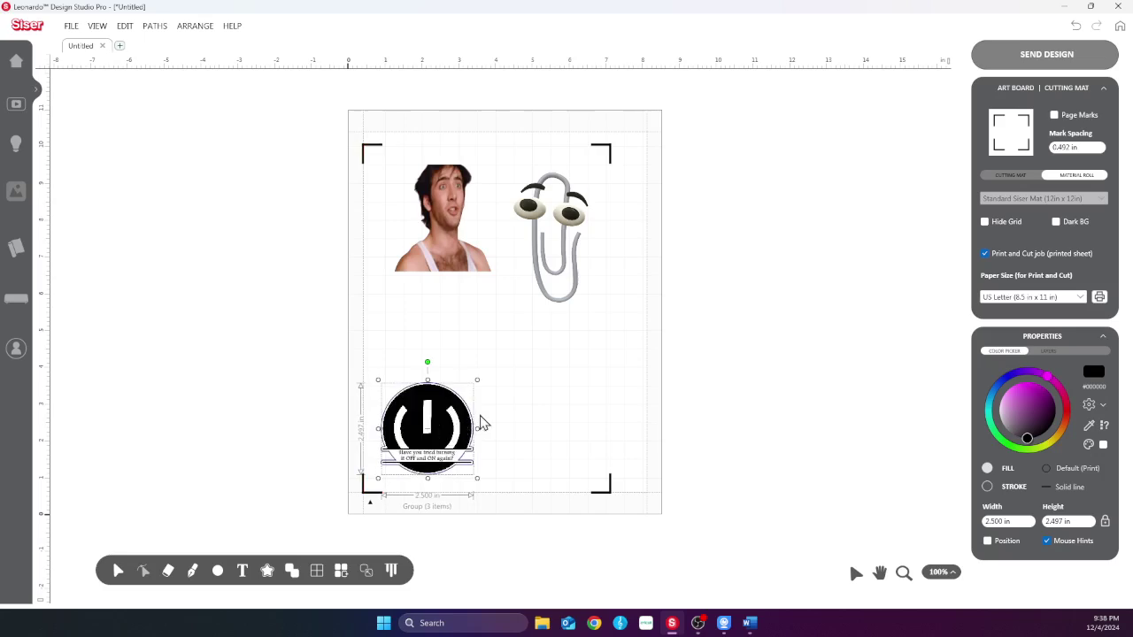
click(511, 432)
Duplicate the power button group twice, placing one copy to the right of the original and the other above it
click(451, 418)
click(333, 576)
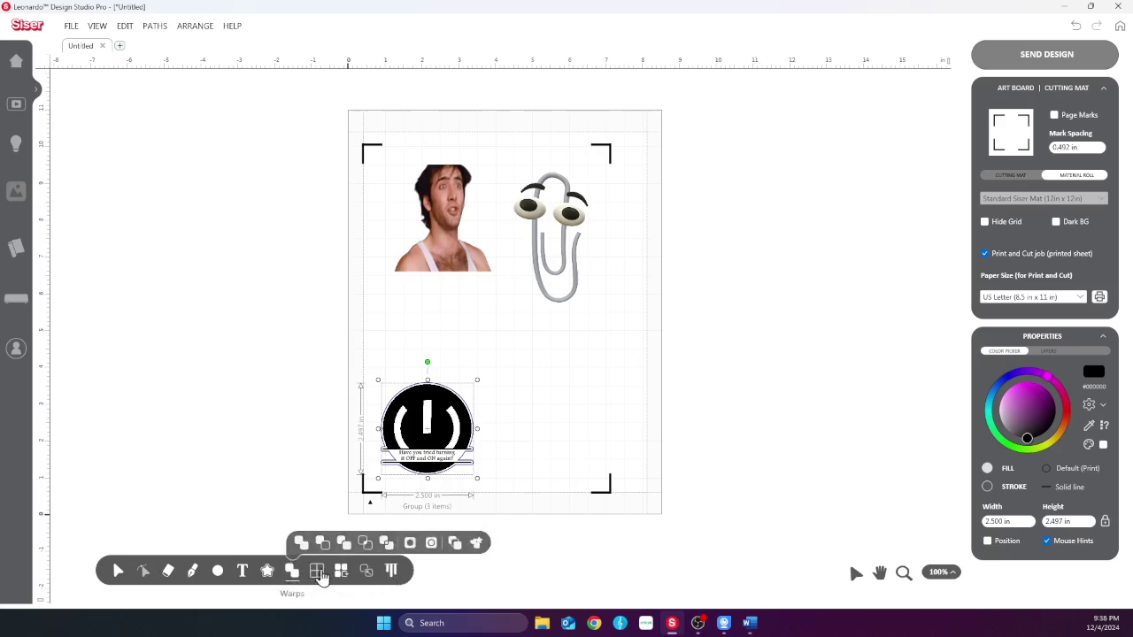
mouse_move(345, 577)
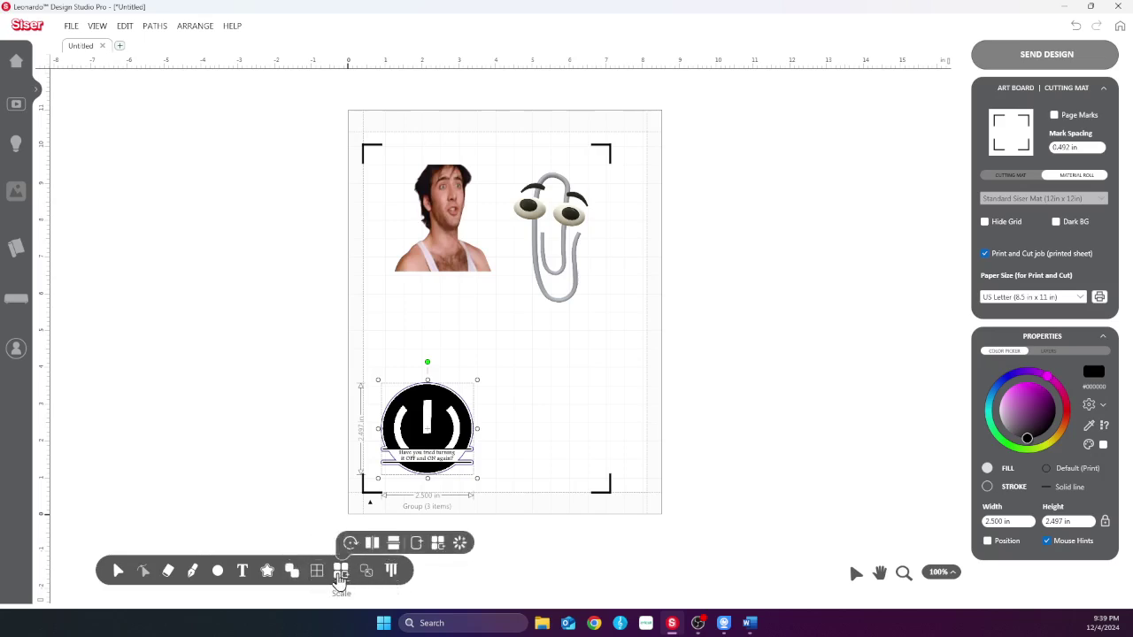
click(415, 543)
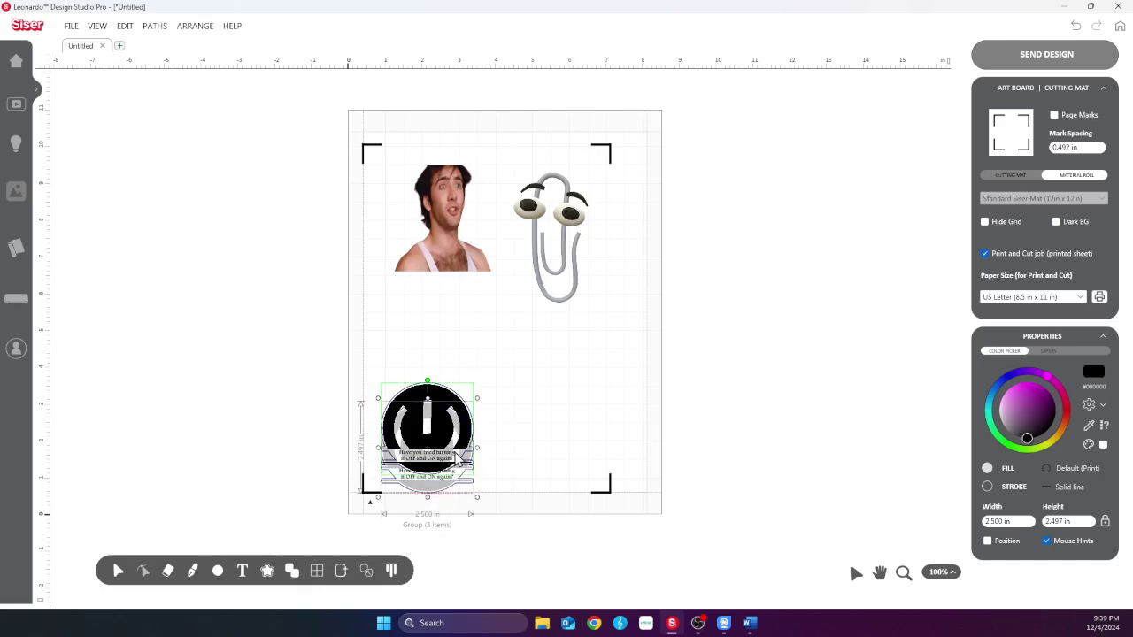
mouse_move(521, 469)
mouse_down()
mouse_move(514, 463)
mouse_move(520, 475)
mouse_up()
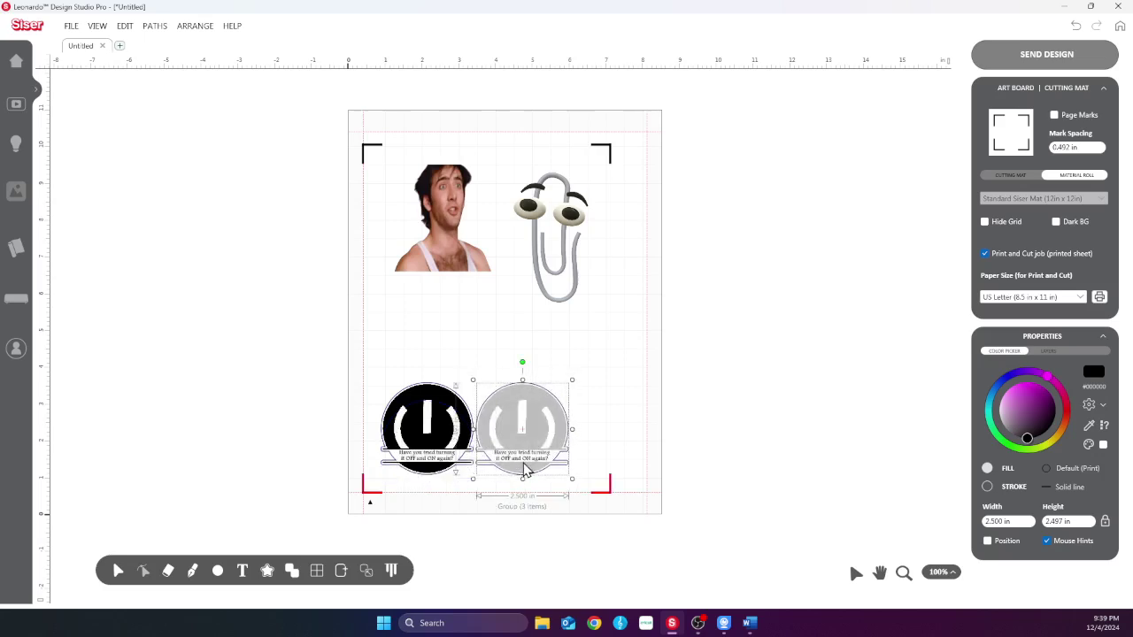
click(342, 570)
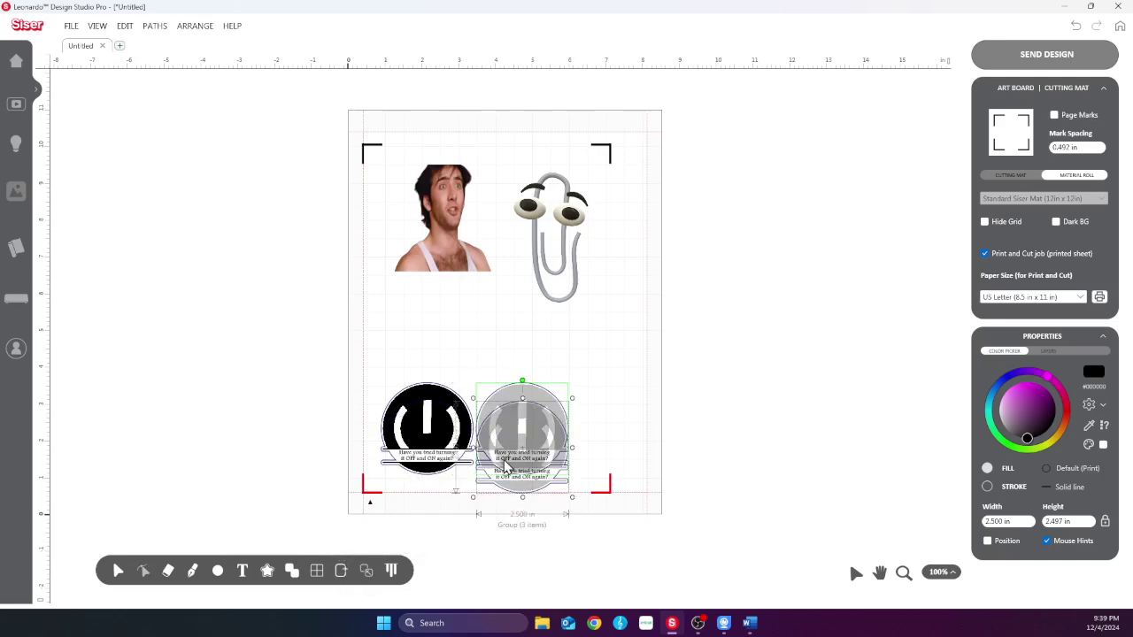
drag(556, 460, 434, 374)
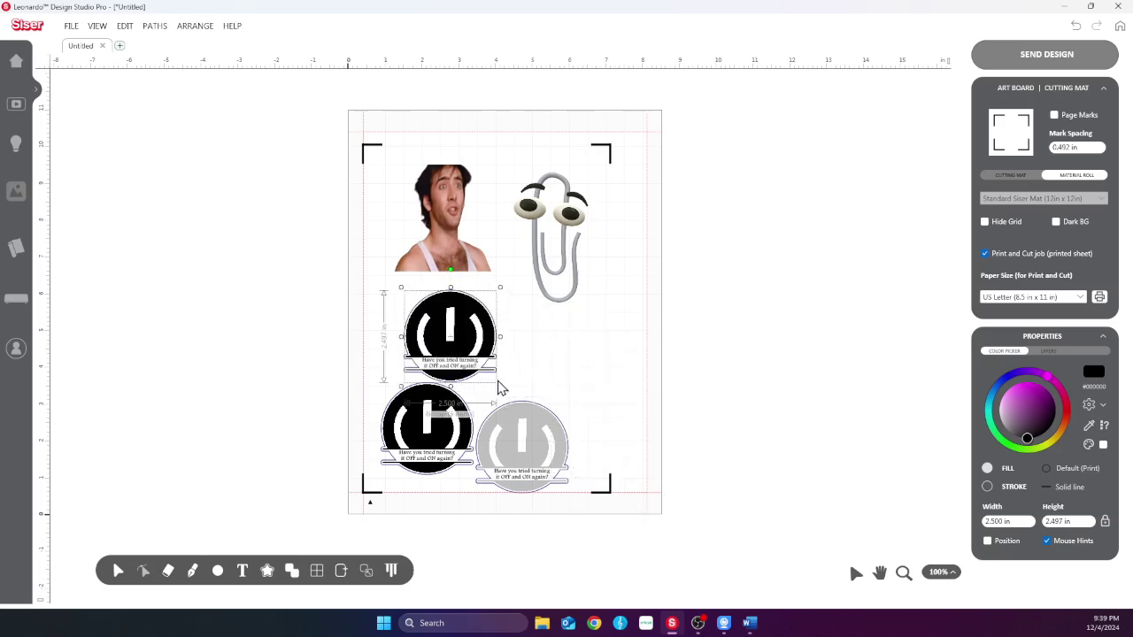
Move the right-hand power button copy clear of the original and align the bottom edges of the two
drag(532, 443, 546, 424)
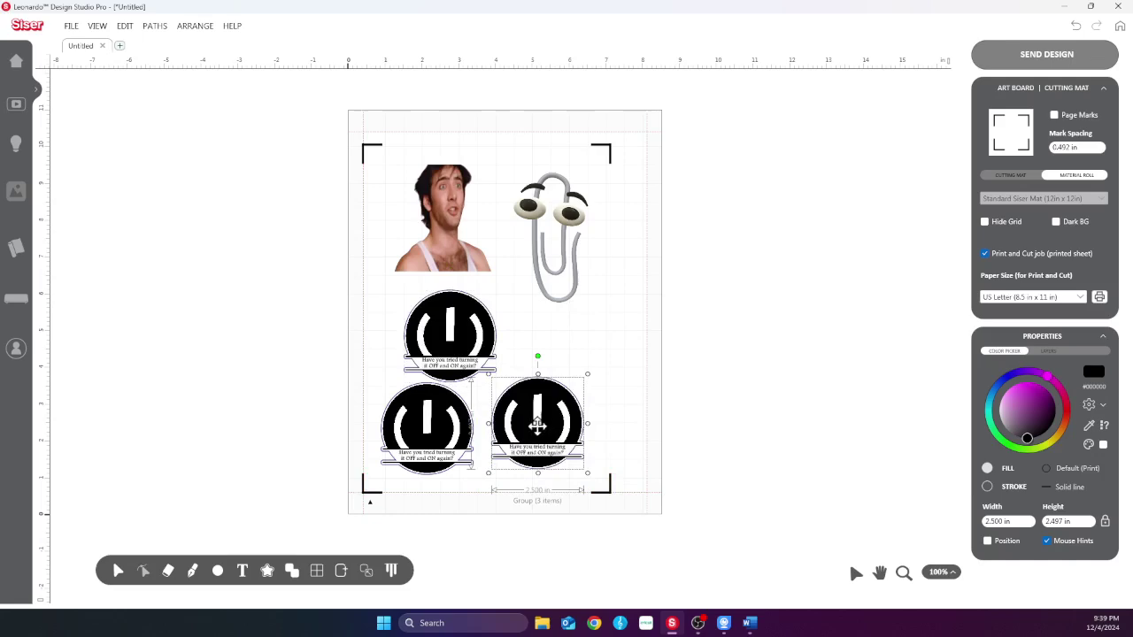
shift+click(438, 425)
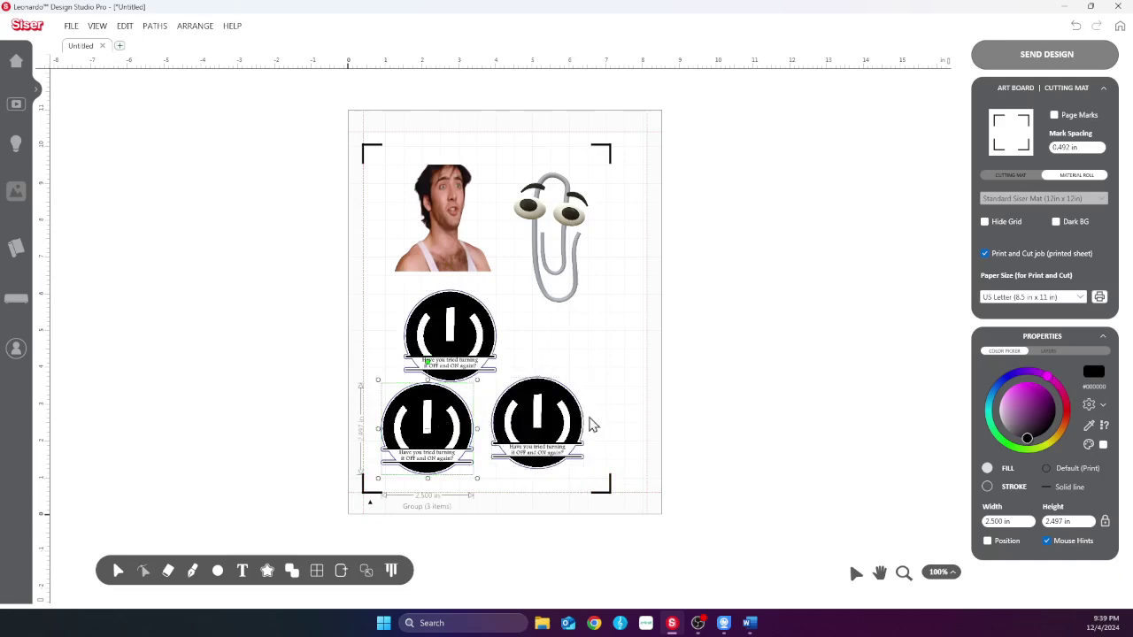
click(391, 570)
mouse_move(393, 573)
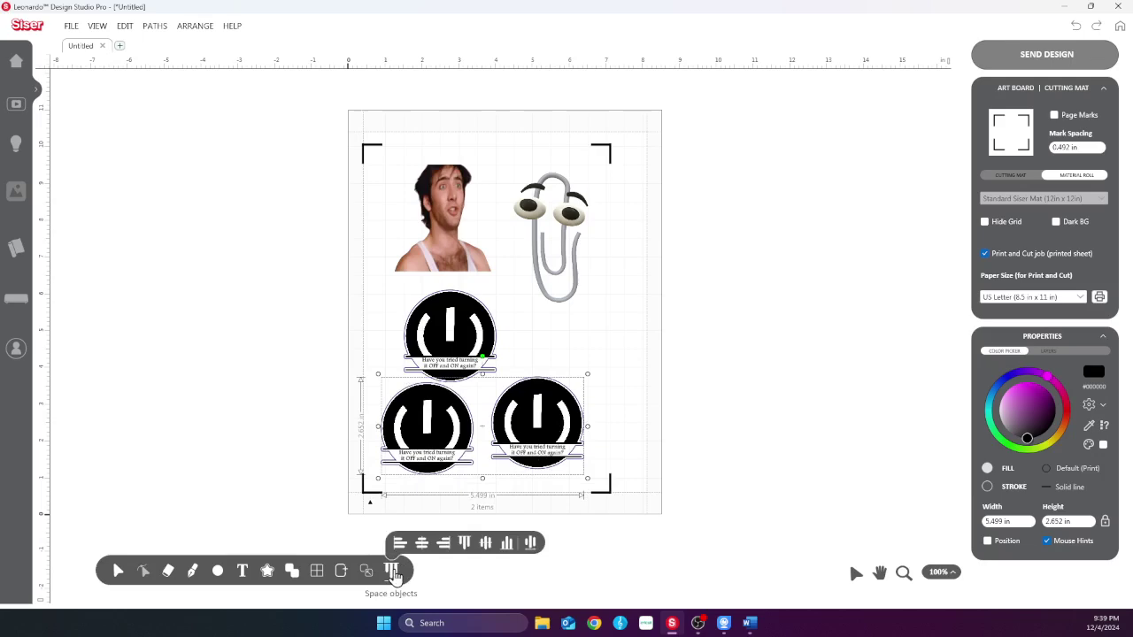
click(506, 544)
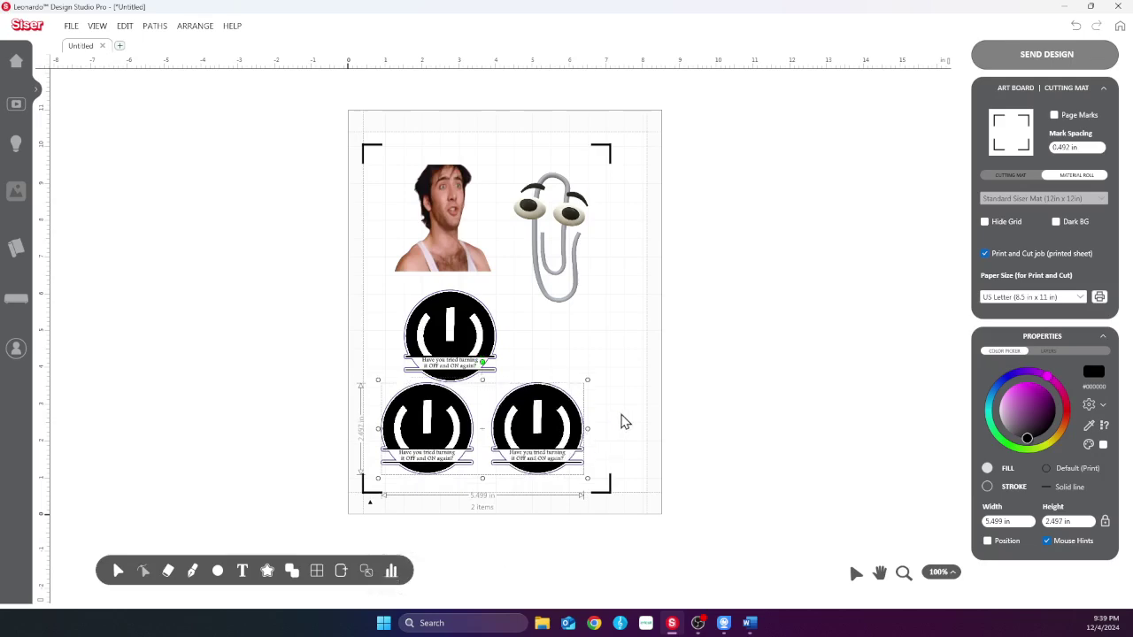
Nudge the right-hand power button copy left to narrow the gap to the original
click(526, 349)
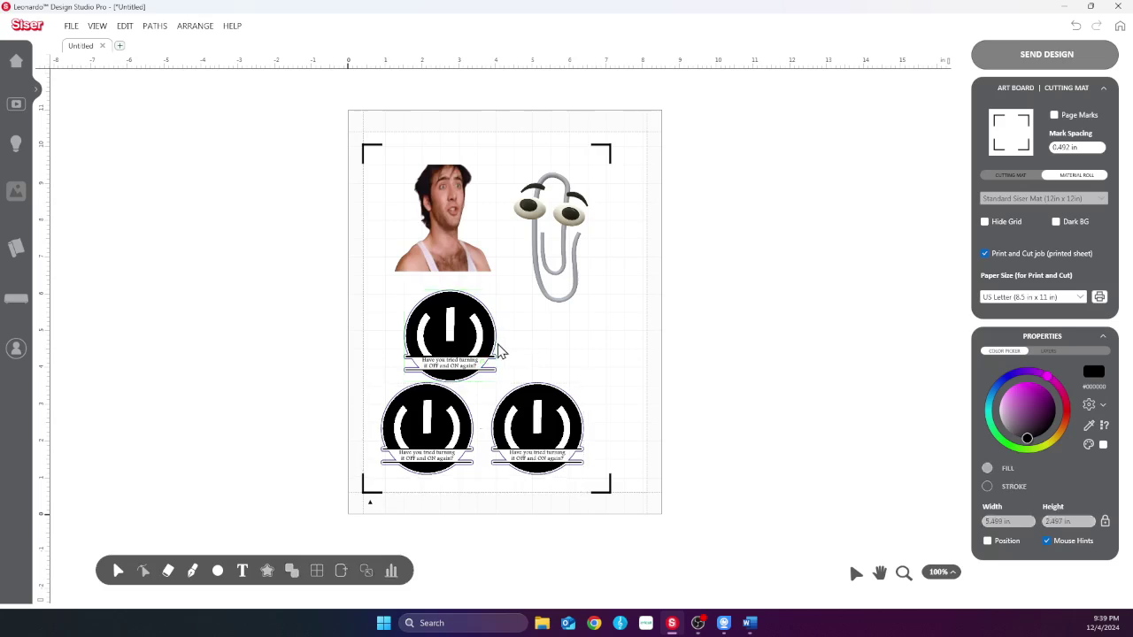
click(516, 434)
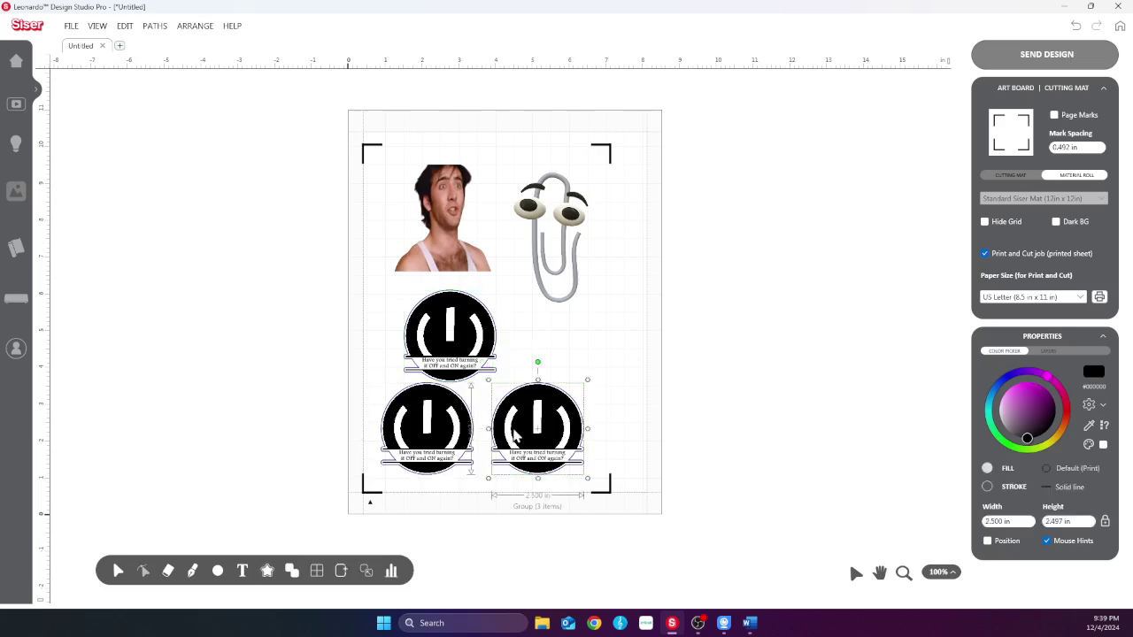
key(Left)
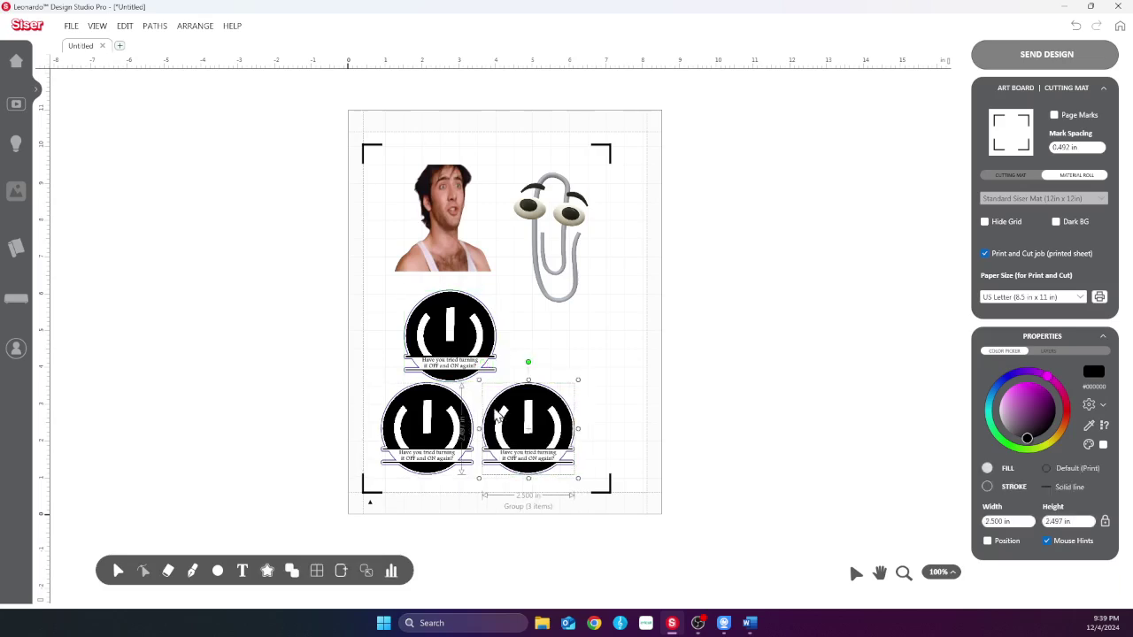
Move the upper power button copy over the original and align the left edges of the two
drag(446, 348, 423, 347)
click(391, 571)
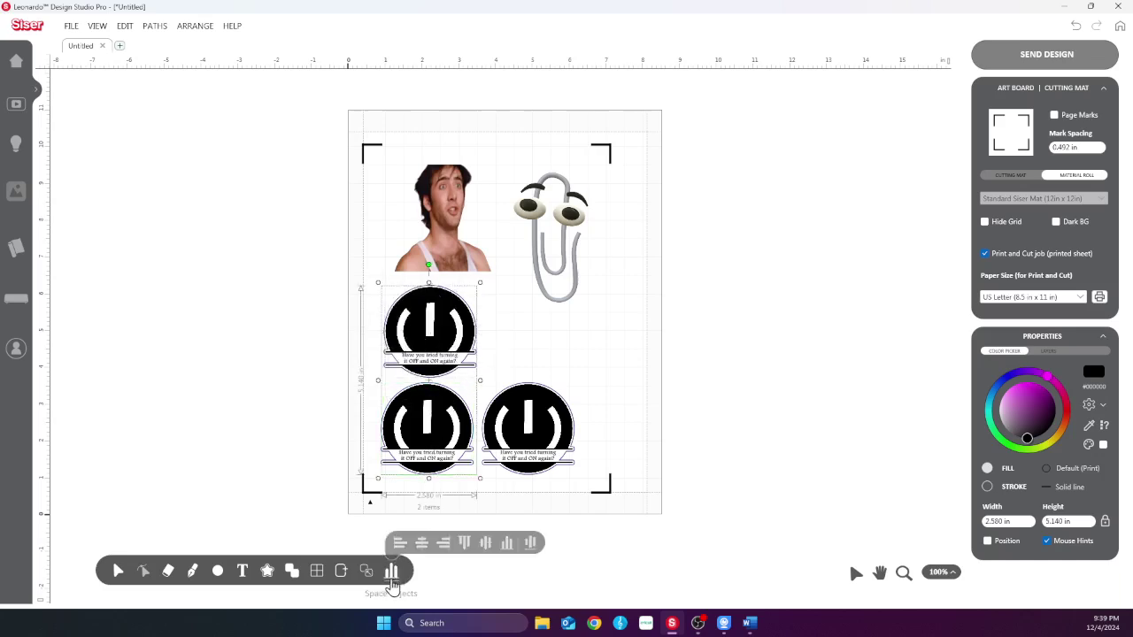
click(397, 547)
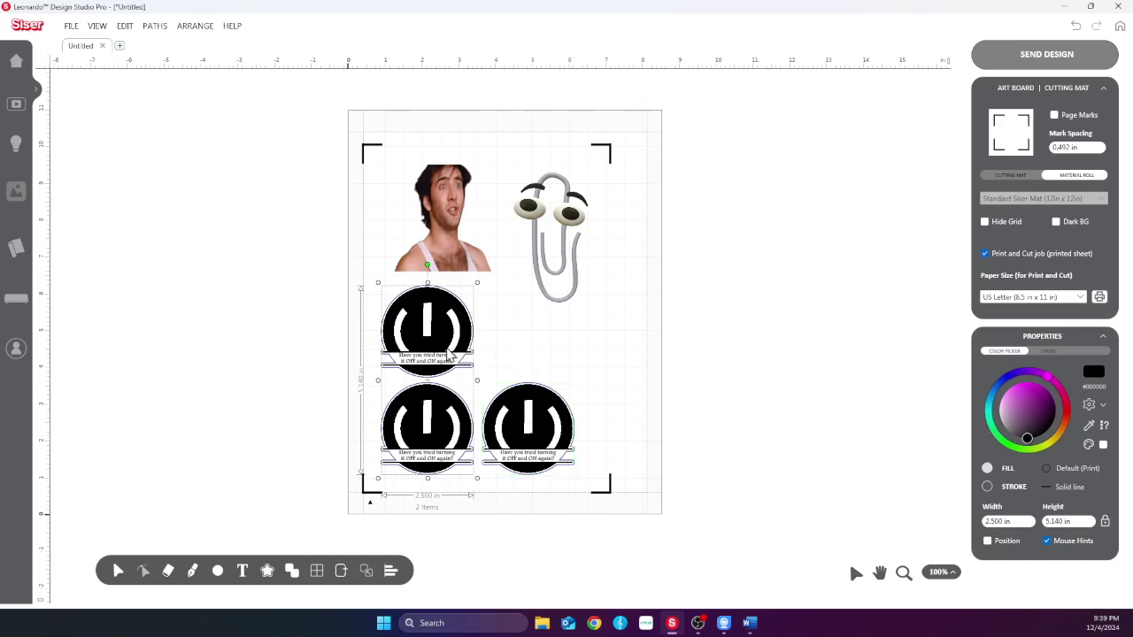
Delete the upper power button copy, keeping the two in the bottom row
click(626, 369)
click(453, 351)
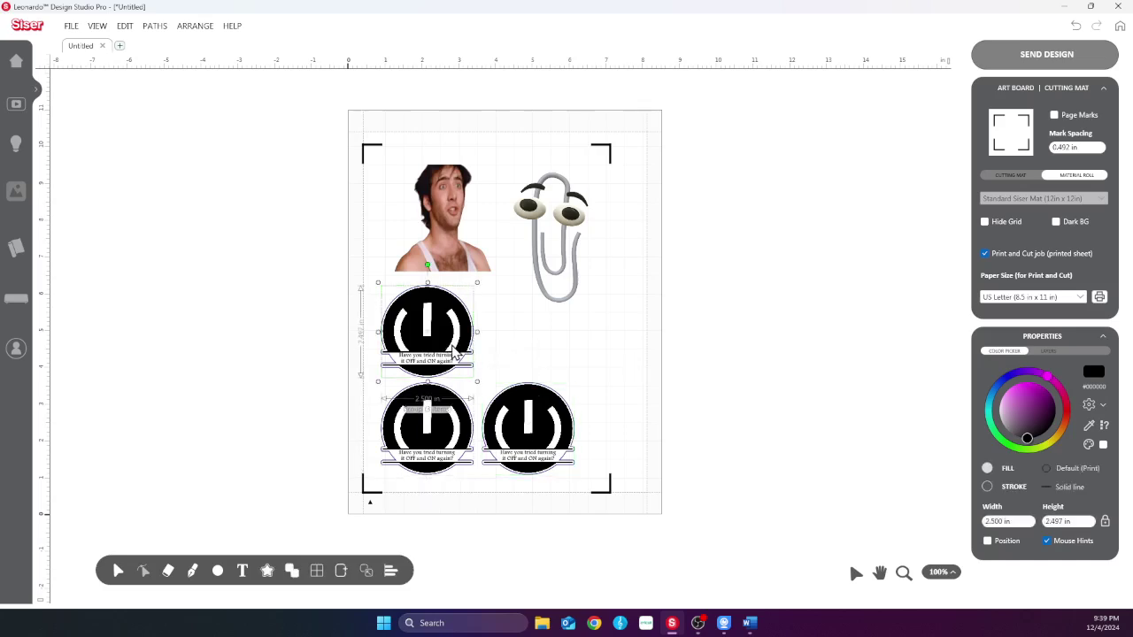
key(Delete)
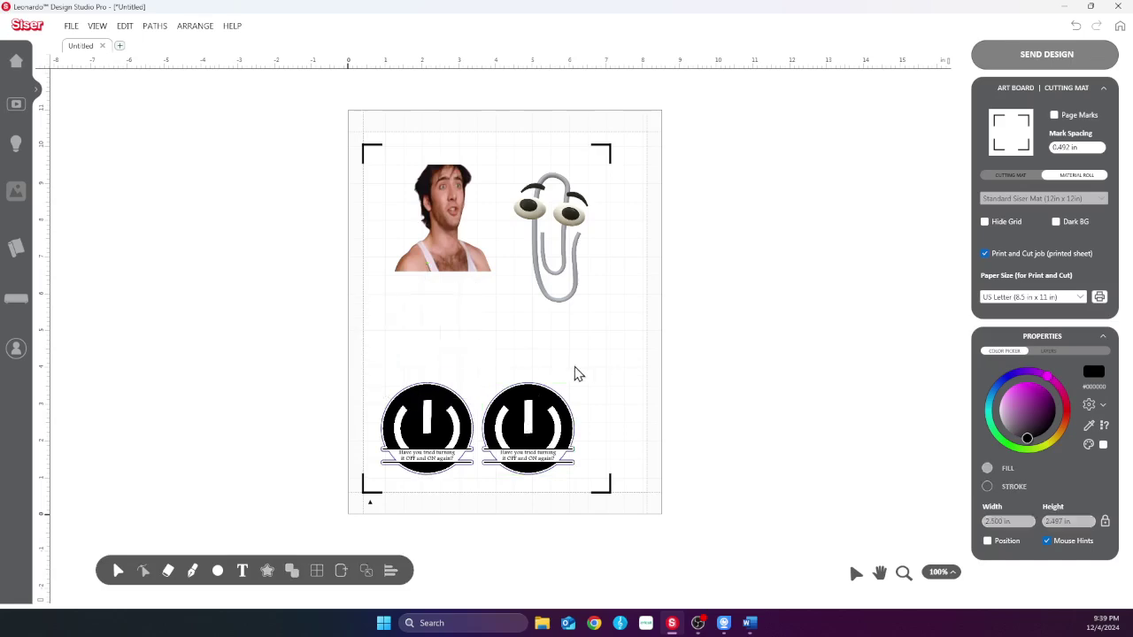
Duplicate the bottom row of two power button groups and move the copies up to form a second row just above it
drag(600, 358, 377, 476)
click(340, 571)
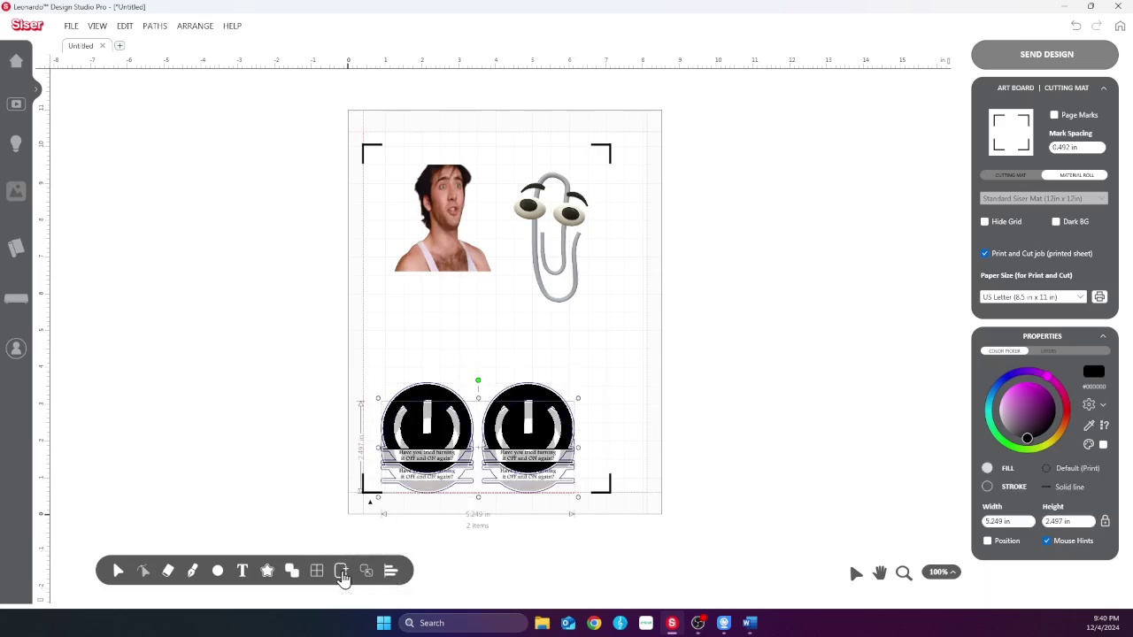
key(Up)
key(Up)
key(Up)
key(Up)
key(Up)
key(Up)
key(Up)
key(Up)
key(Up)
key(Up)
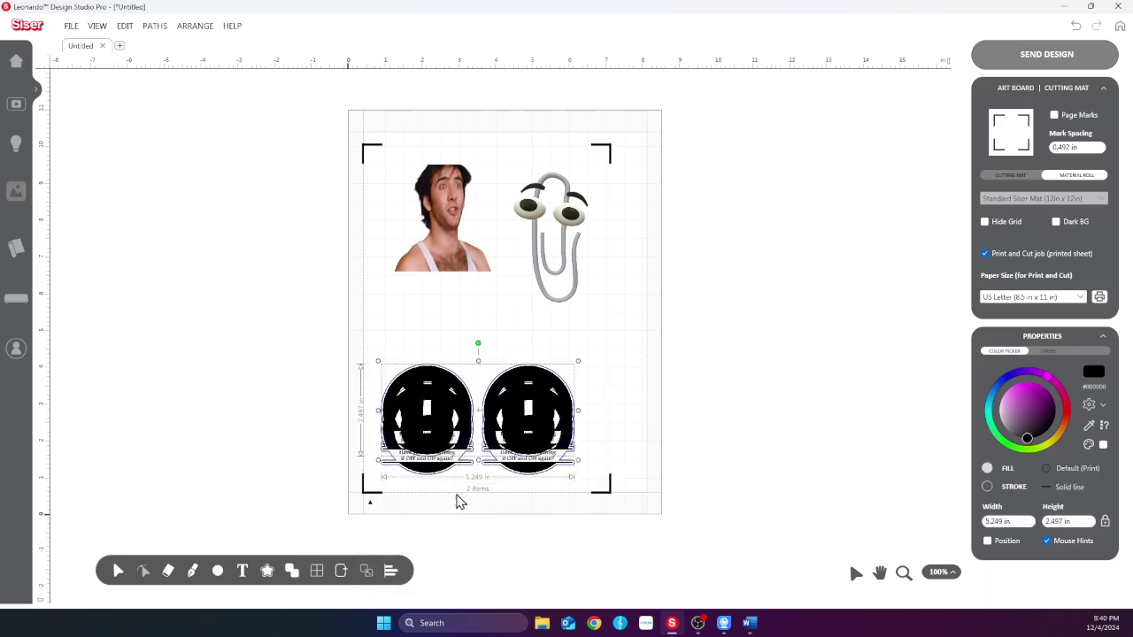
key(Up)
key(Up)
key(Up)
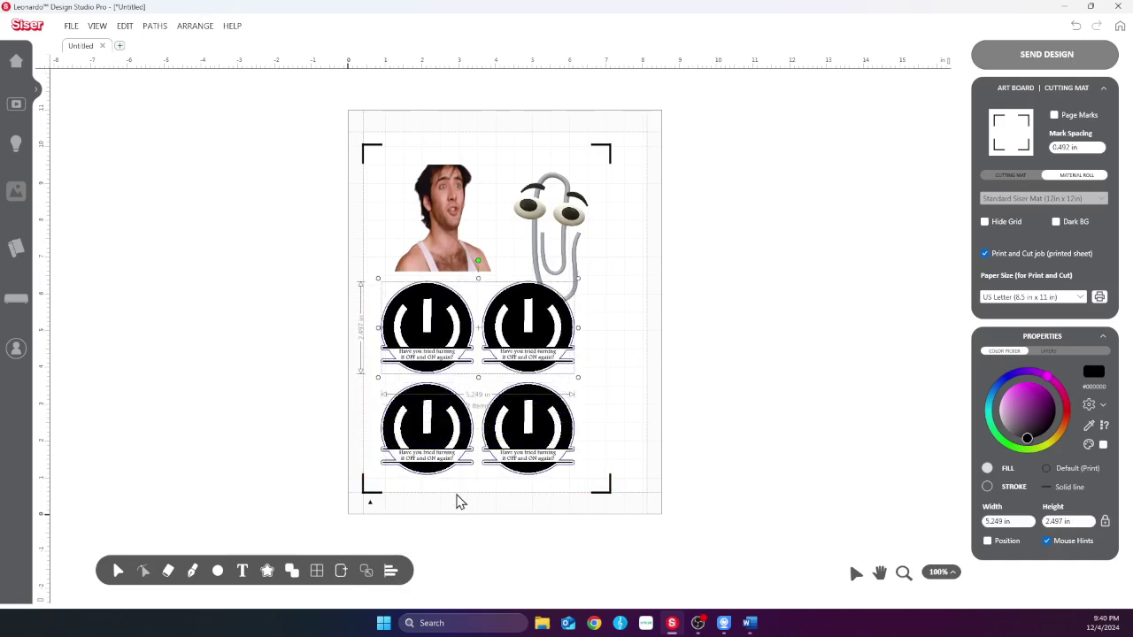
key(Down)
key(Down)
key(Down)
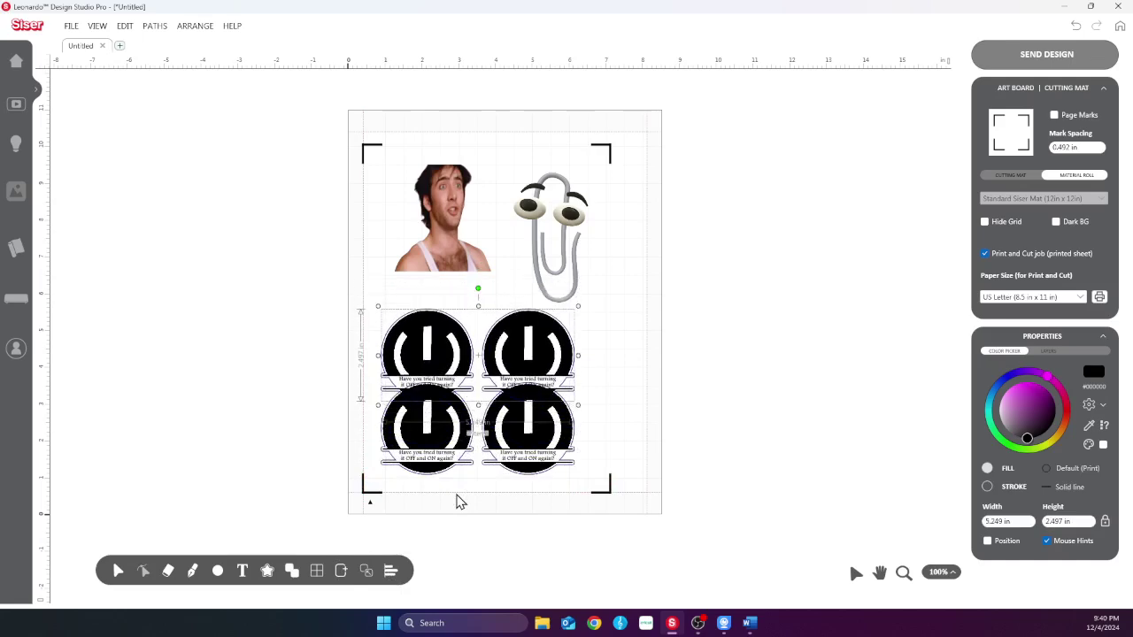
key(Up)
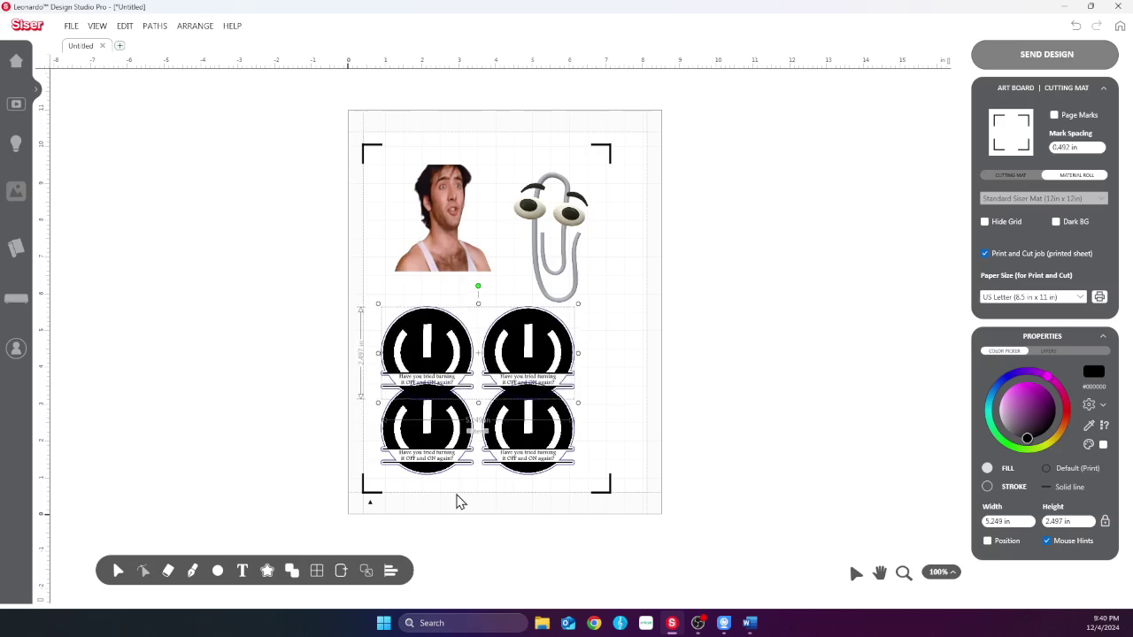
key(Up)
key(Up)
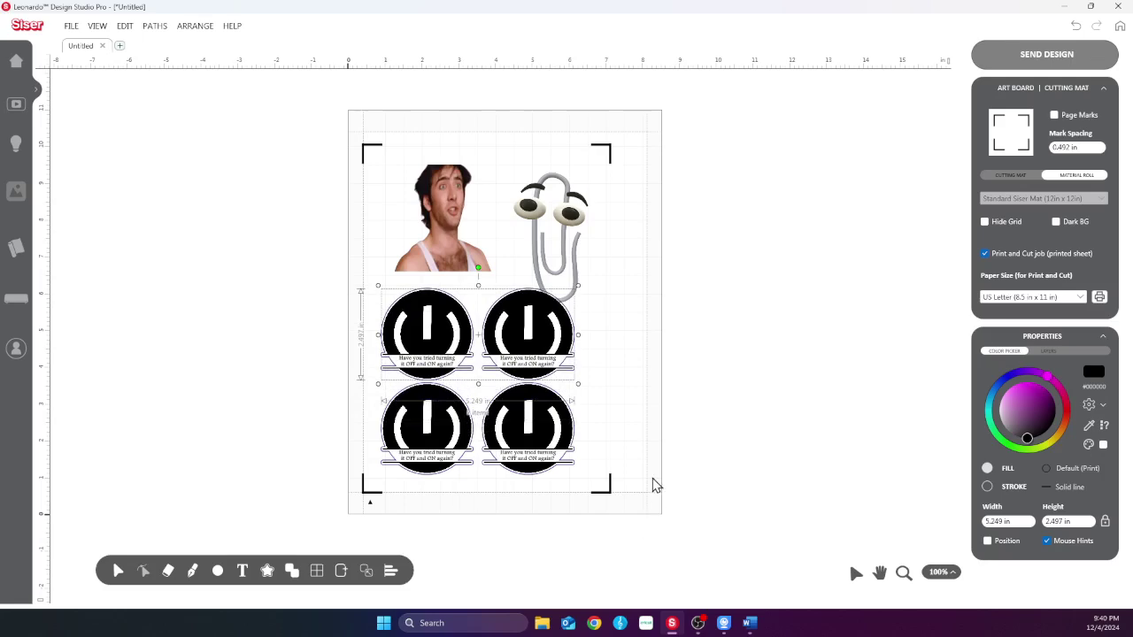
click(616, 403)
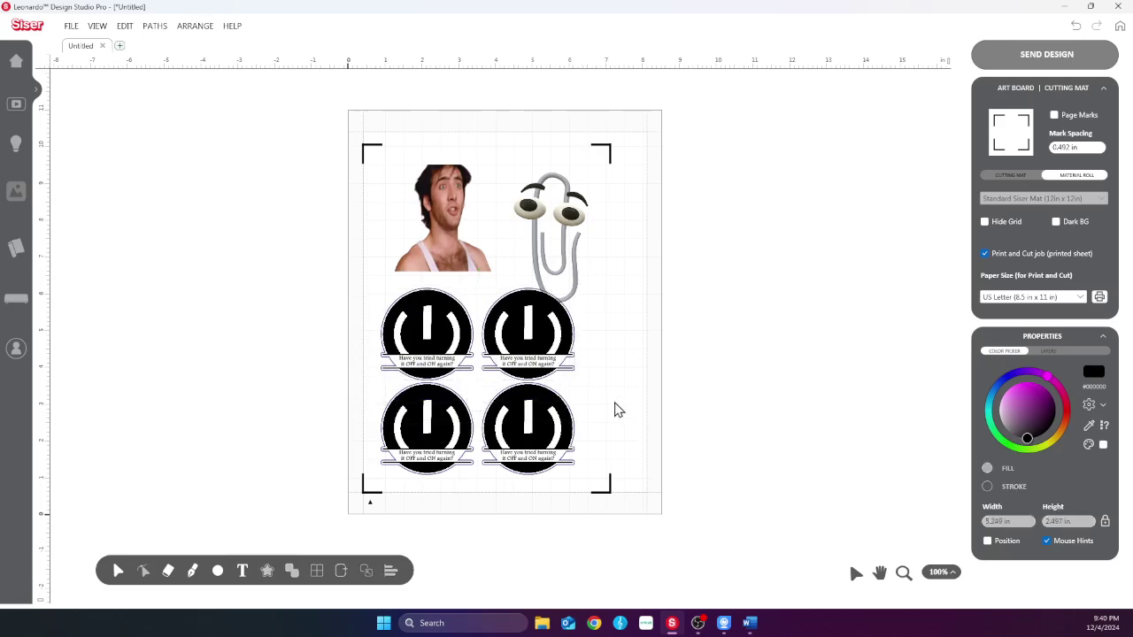
Move the paperclip image toward the page's right edge and set its height to 2.5 in
click(570, 232)
drag(571, 231, 620, 295)
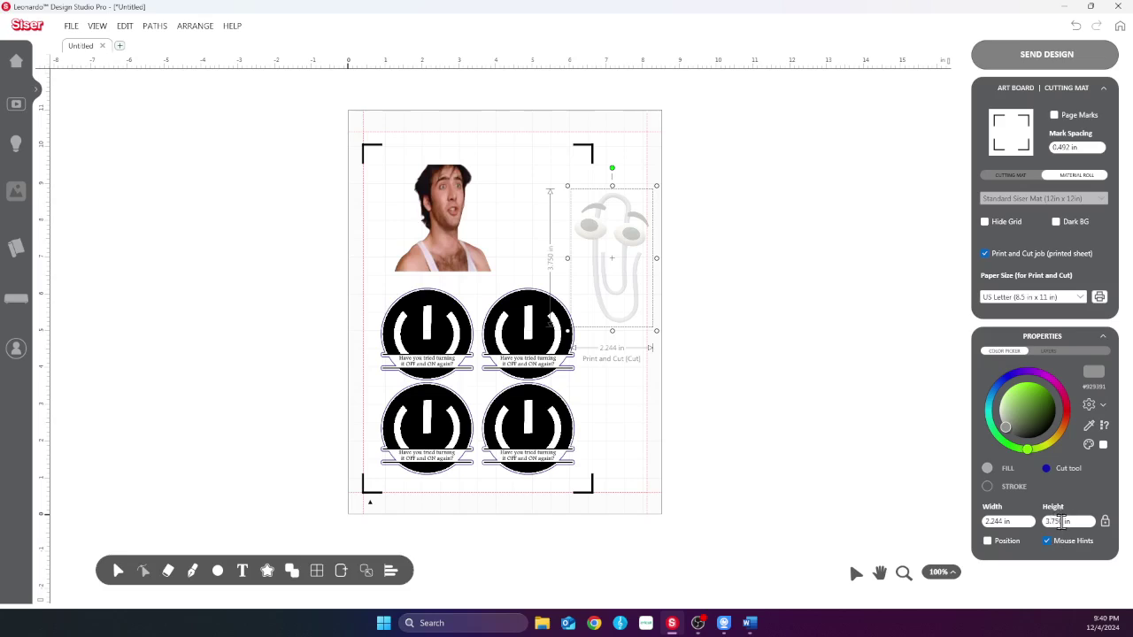
drag(1063, 522, 1055, 522)
drag(1051, 522, 1043, 521)
text(2.5)
key(Return)
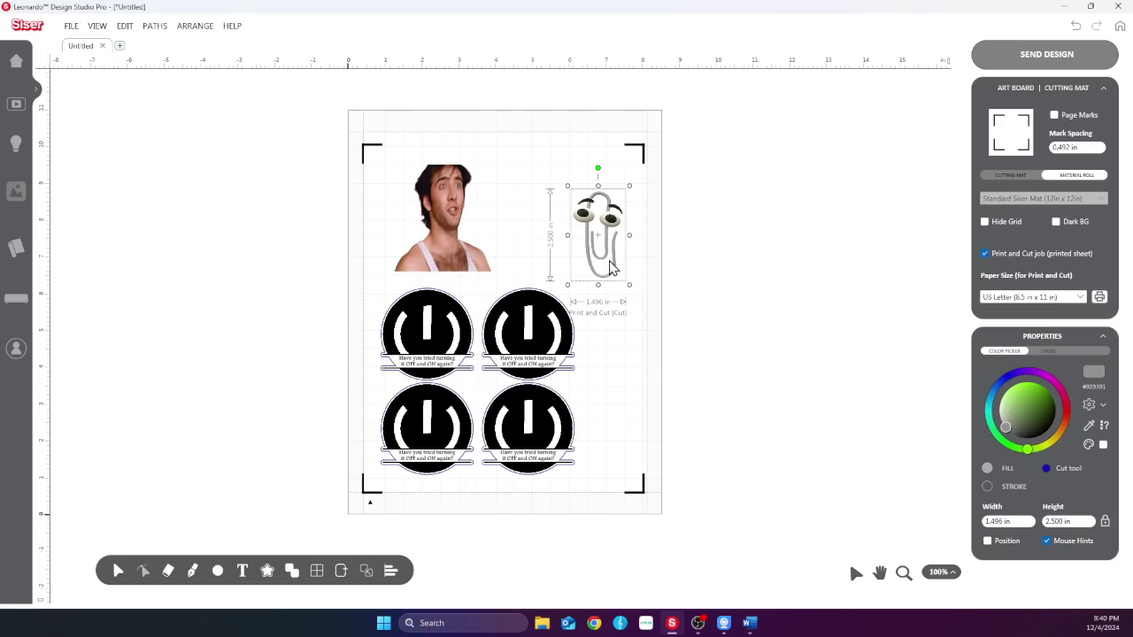
Place the paperclip beside the bottom row of power buttons, keeping the registration marks within the print margins
drag(612, 262, 623, 457)
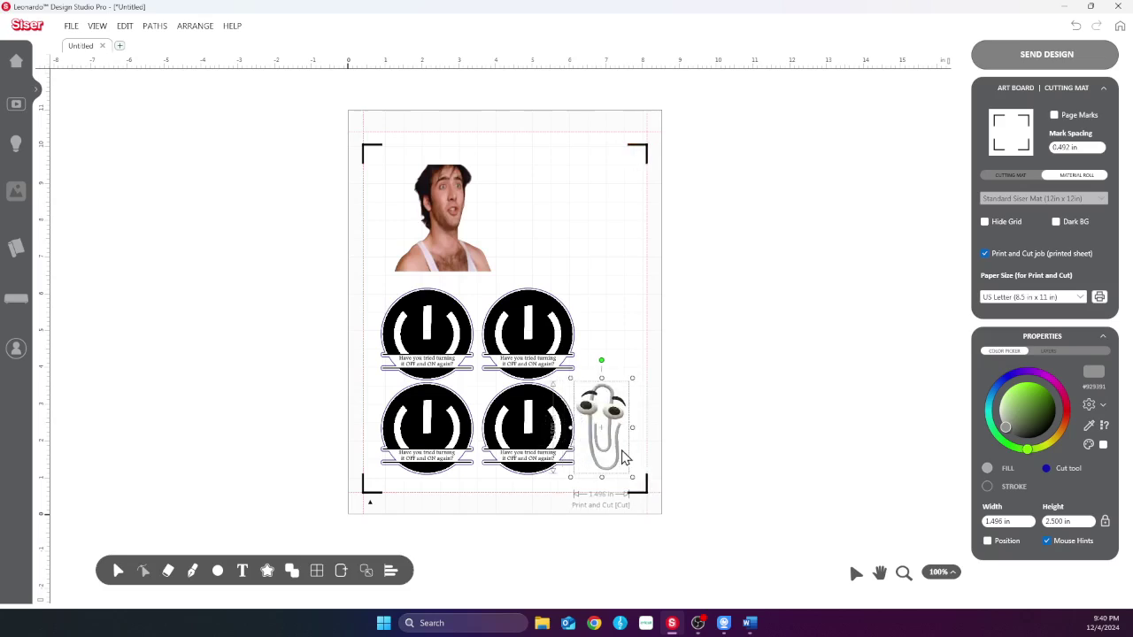
drag(622, 457, 623, 457)
drag(619, 454, 619, 454)
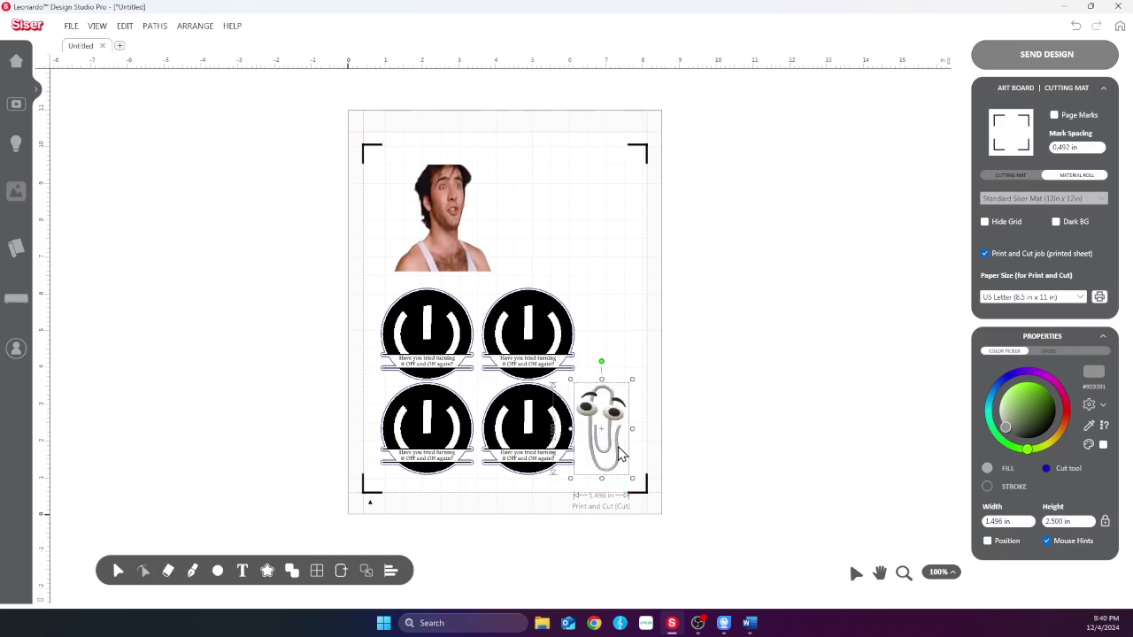
right_click(619, 453)
Duplicate the paperclip and move the copy straight up beside the upper row of power buttons
click(342, 573)
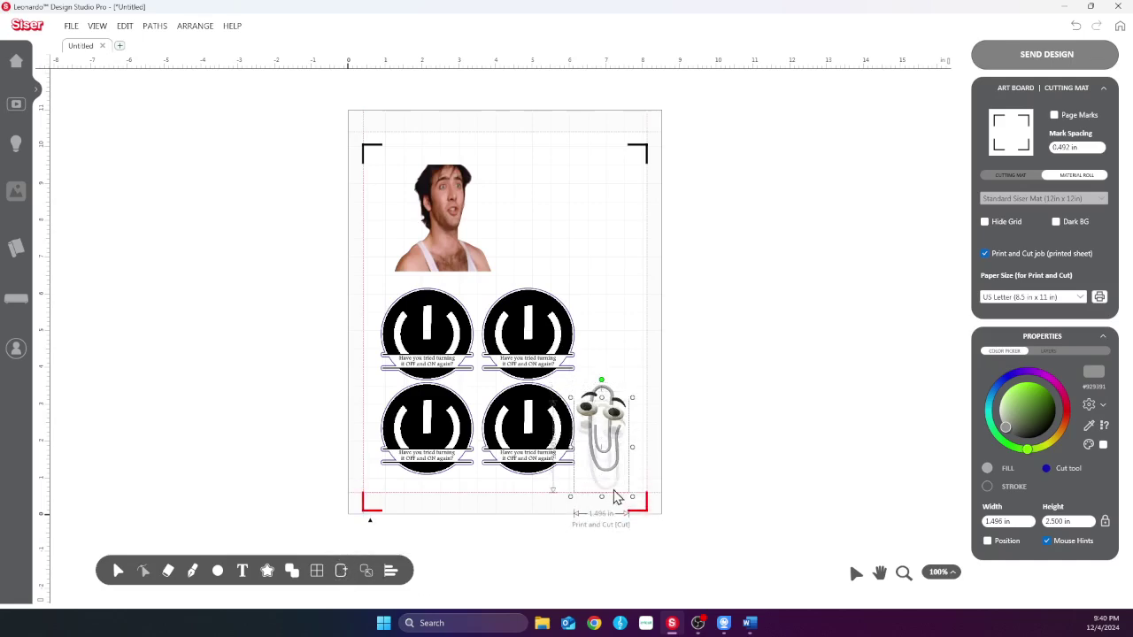
key(ctrl+d)
key(Up)
key(Up)
key(Up)
key(Up)
key(Up)
key(Up)
key(Up)
key(Up)
key(Up)
key(Up)
key(Up)
key(Up)
key(Up)
key(Up)
key(Up)
key(Up)
key(Up)
key(Up)
key(Up)
key(Up)
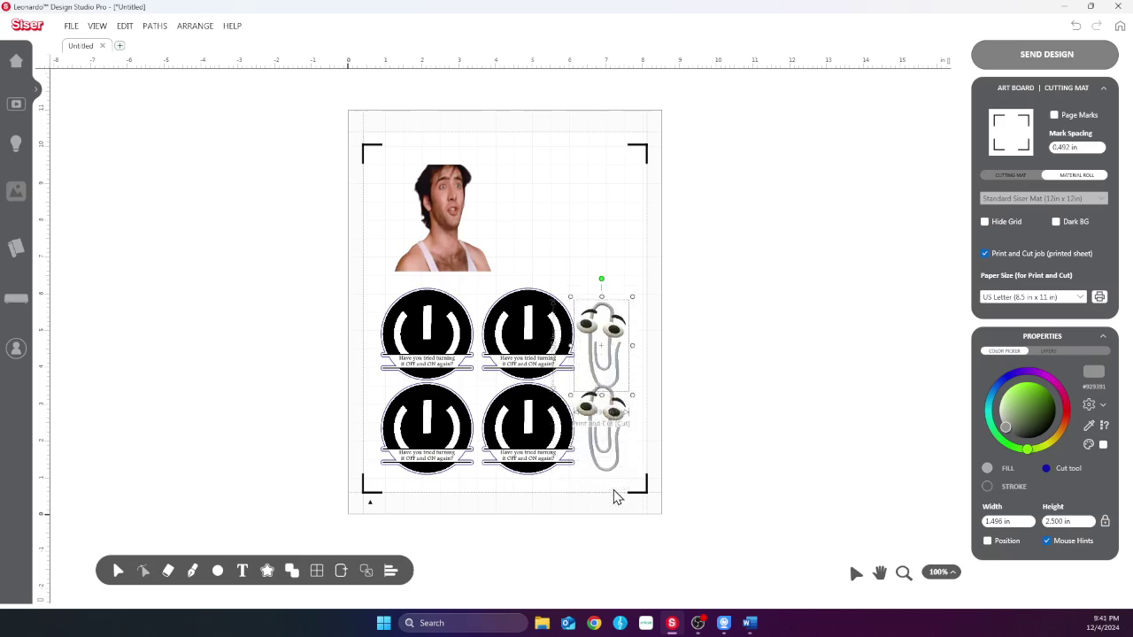
key(Up)
key(Up)
key(Up)
key(Up)
key(Up)
key(Up)
key(Up)
key(Down)
key(Down)
key(Down)
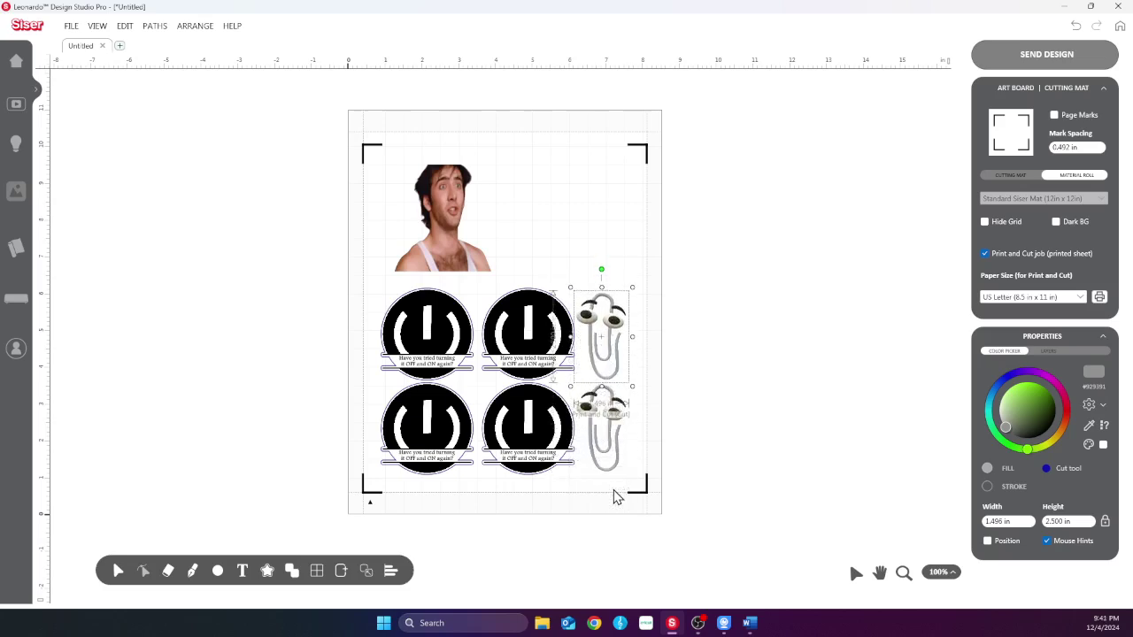
Nudge the man's cut-out photo left toward the left edge of the power button column
click(438, 216)
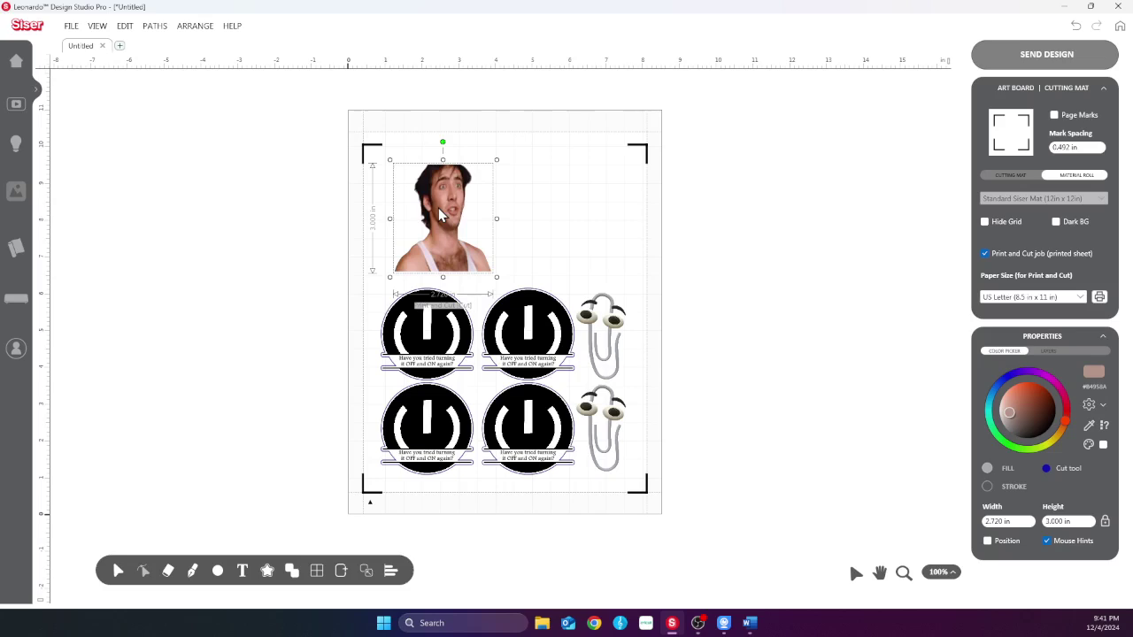
key(Left)
key(Left)
key(Left)
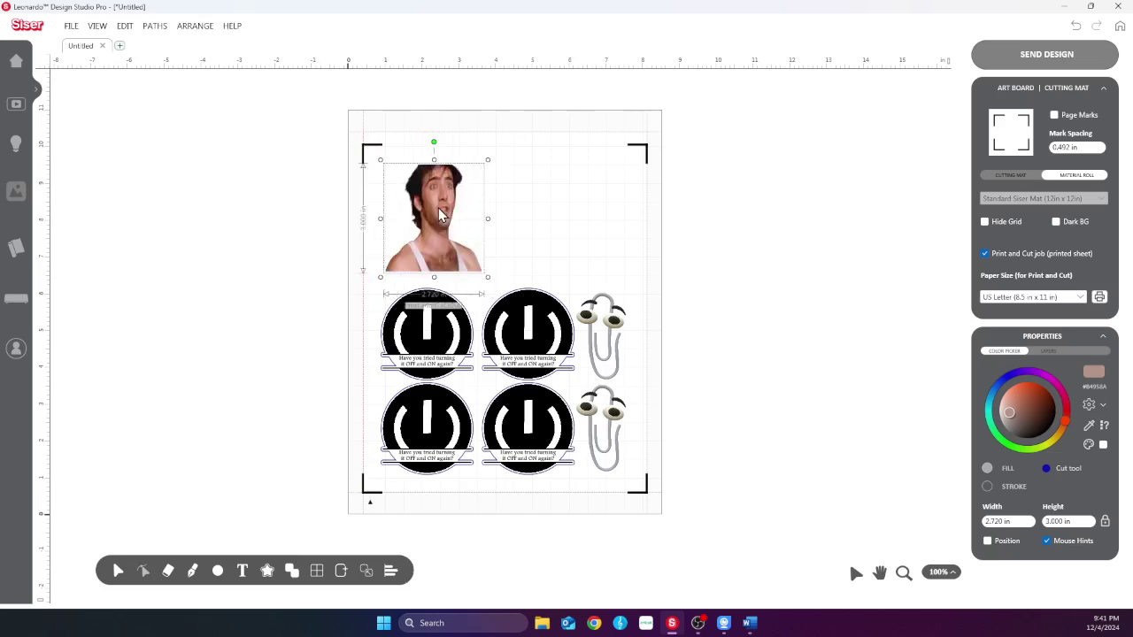
Nudge the man's photo up near the page's top and align it with the power button column, keeping the registration marks within the margins
key(Up)
key(Up)
key(Up)
key(Up)
key(Up)
key(Up)
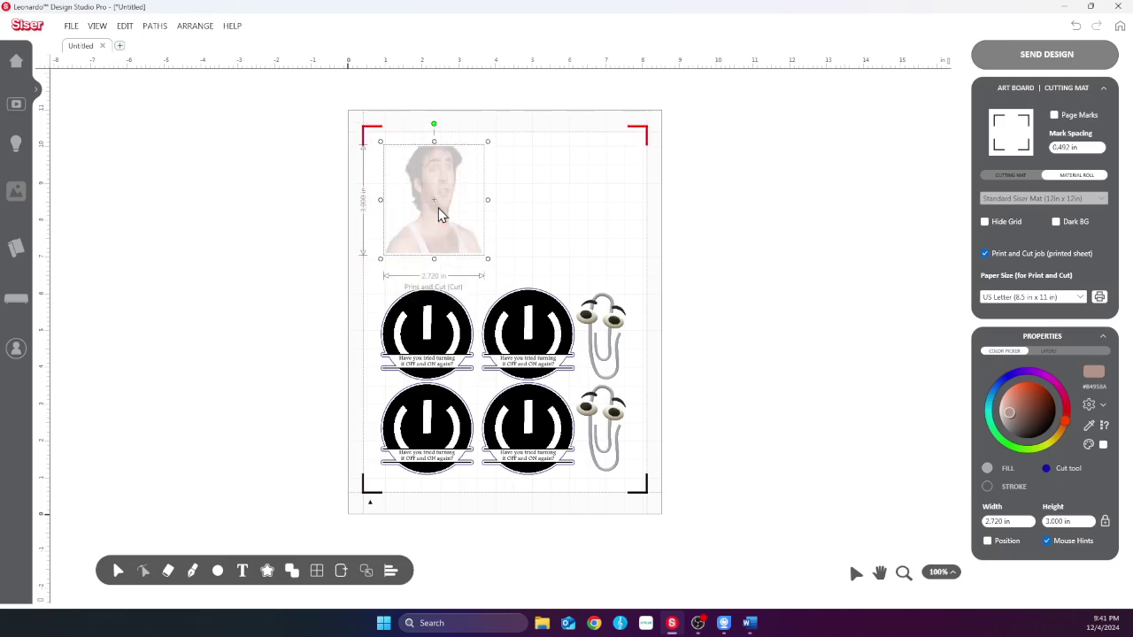
key(Down)
key(Down)
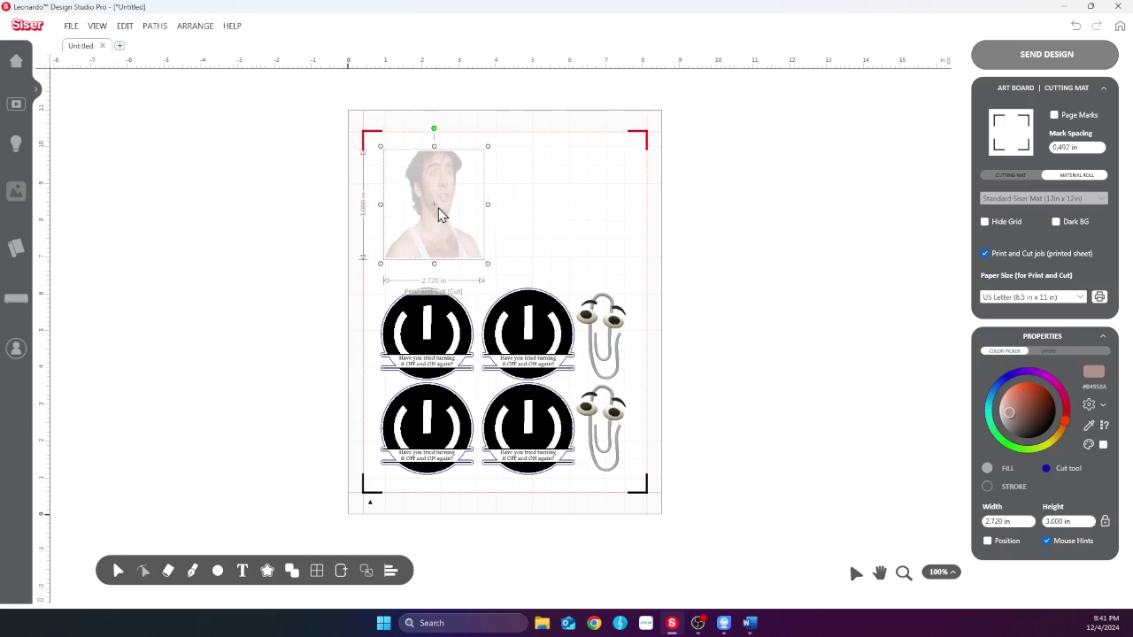
key(Left)
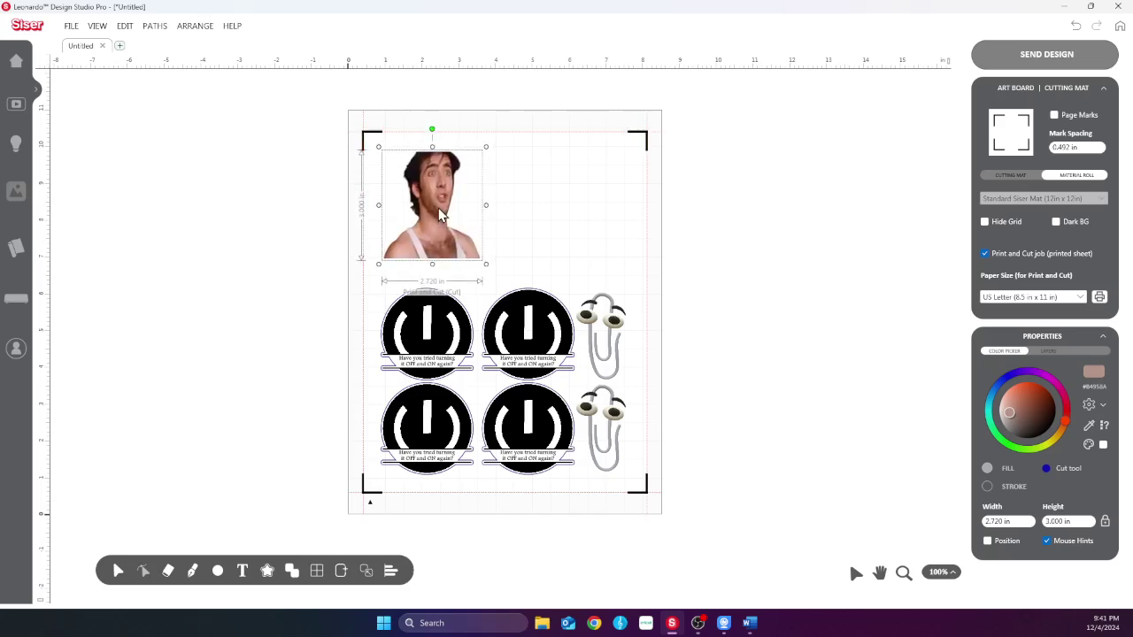
key(Left)
key(Right)
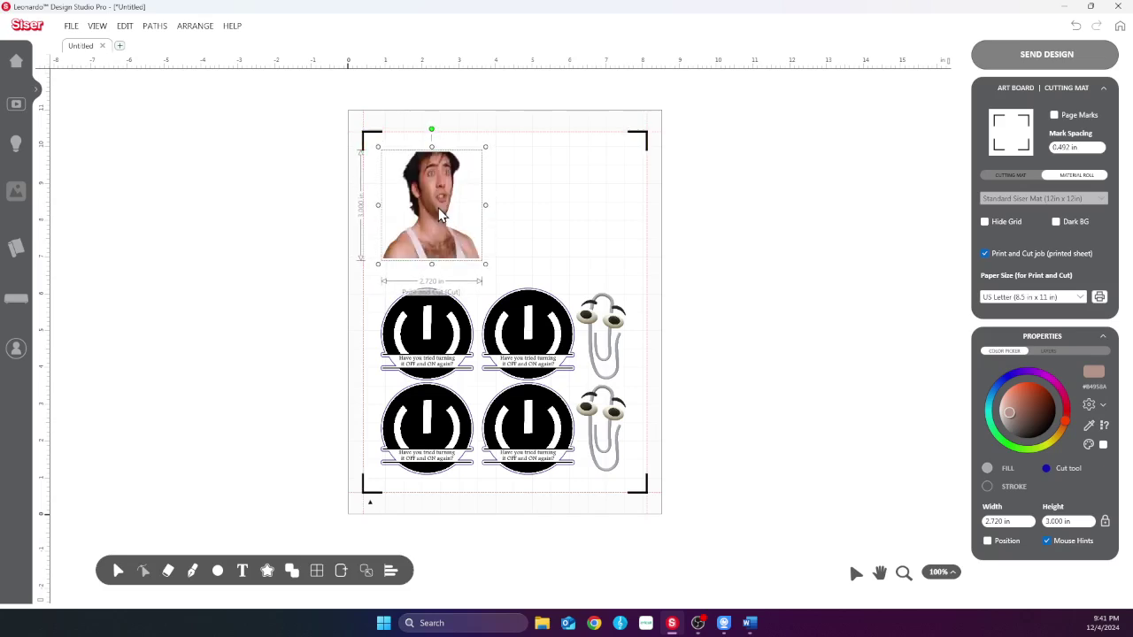
Move the upper pair of power buttons up together to widen the gap above the bottom row
click(612, 342)
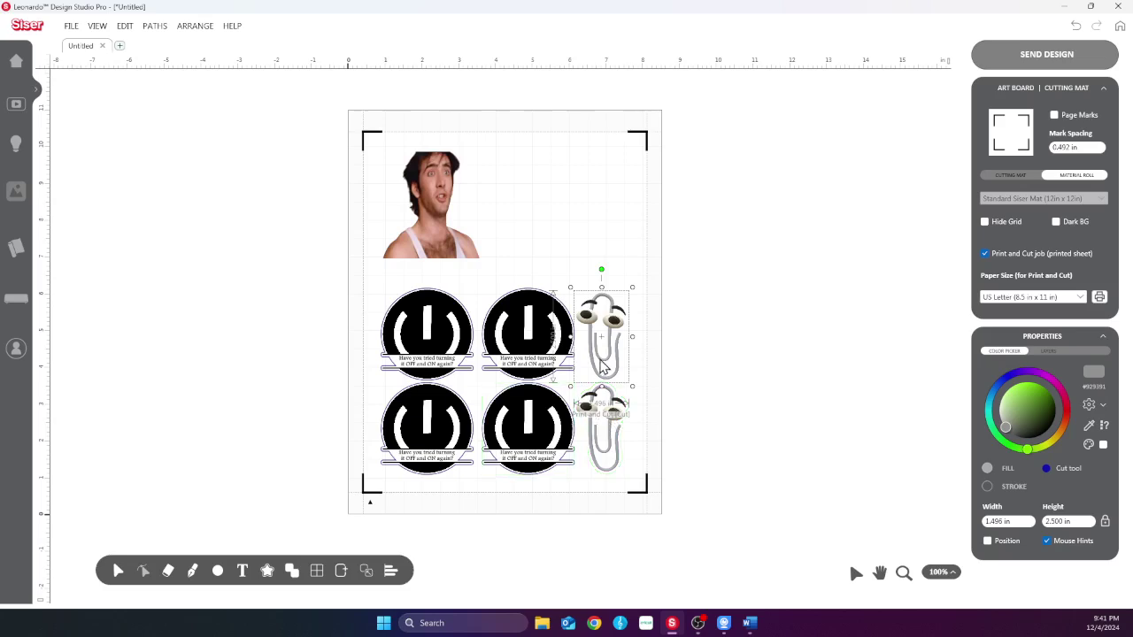
click(542, 349)
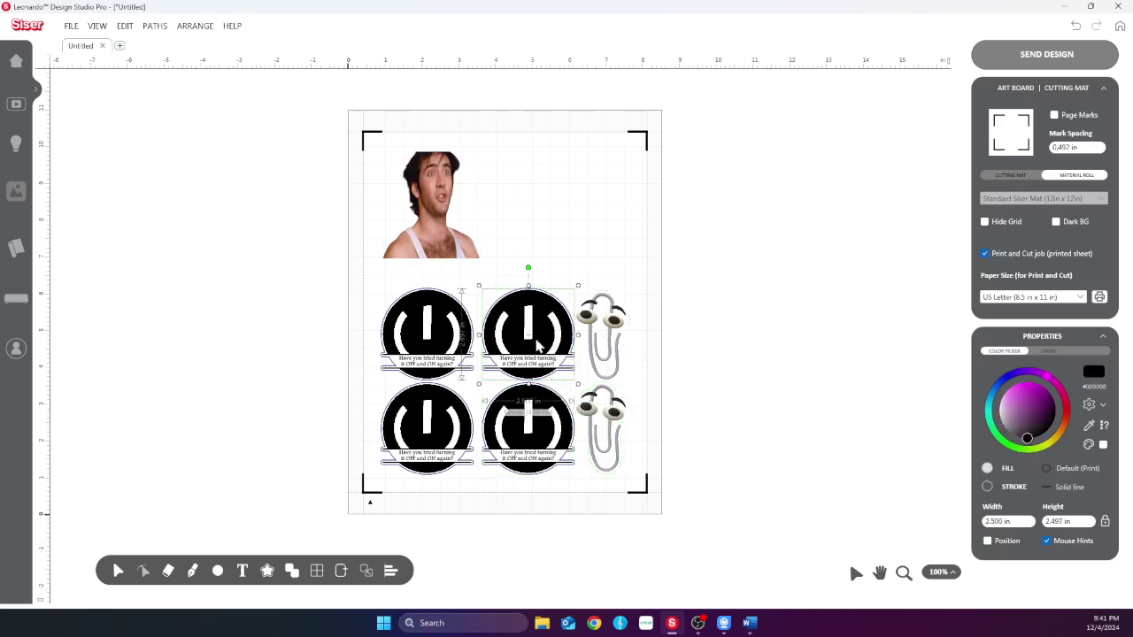
shift+click(427, 341)
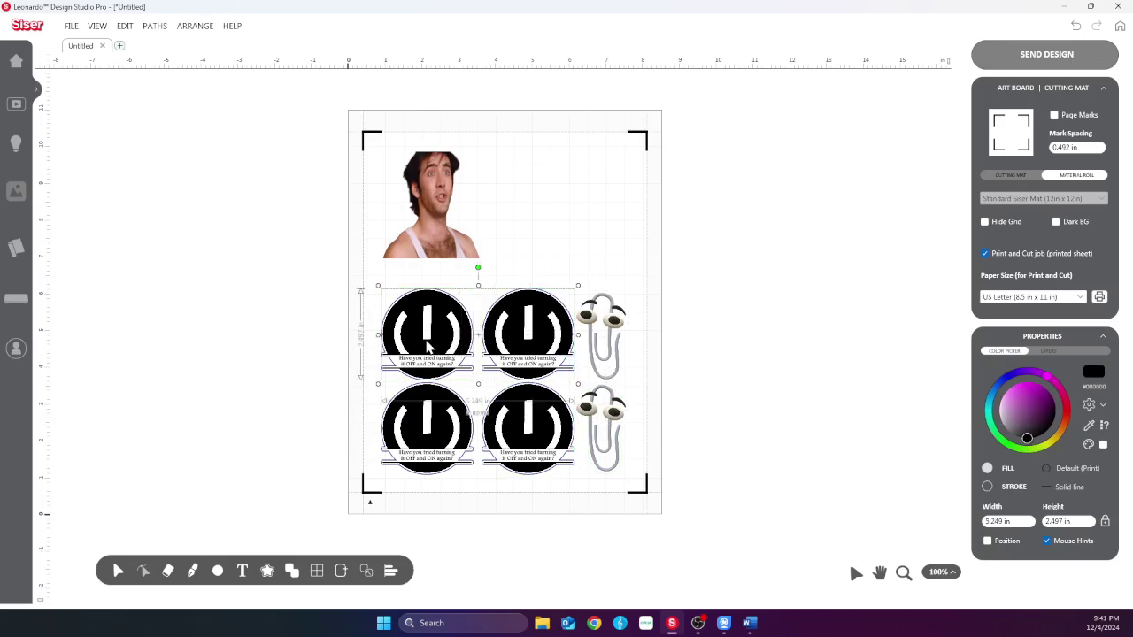
key(Up)
key(Up)
key(Up)
key(Up)
key(Up)
key(Up)
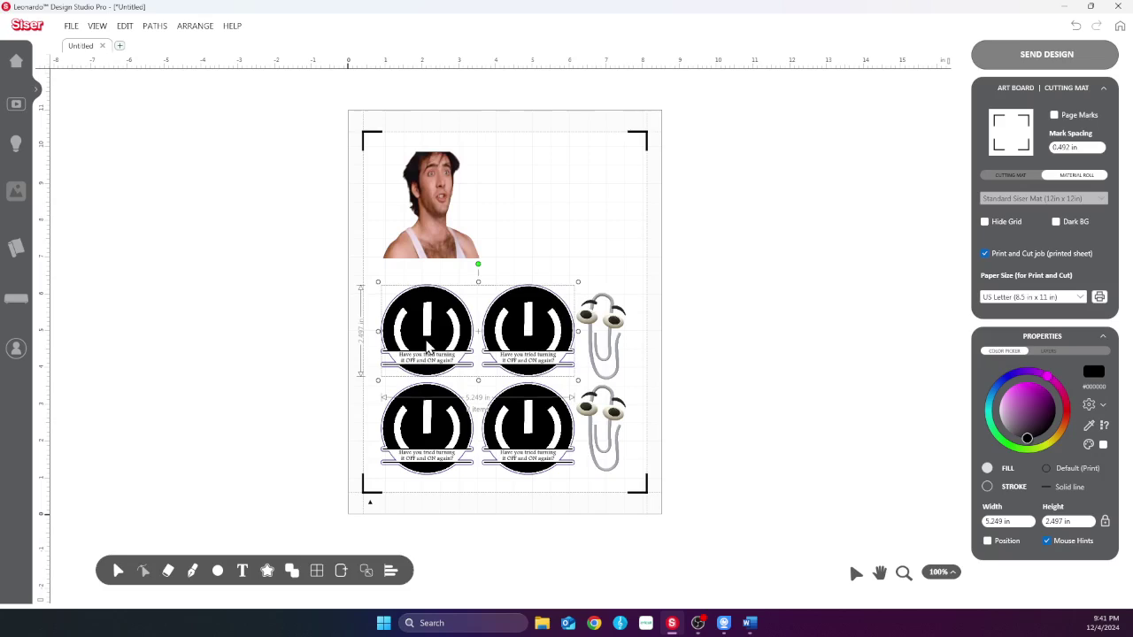
key(Up)
key(Up)
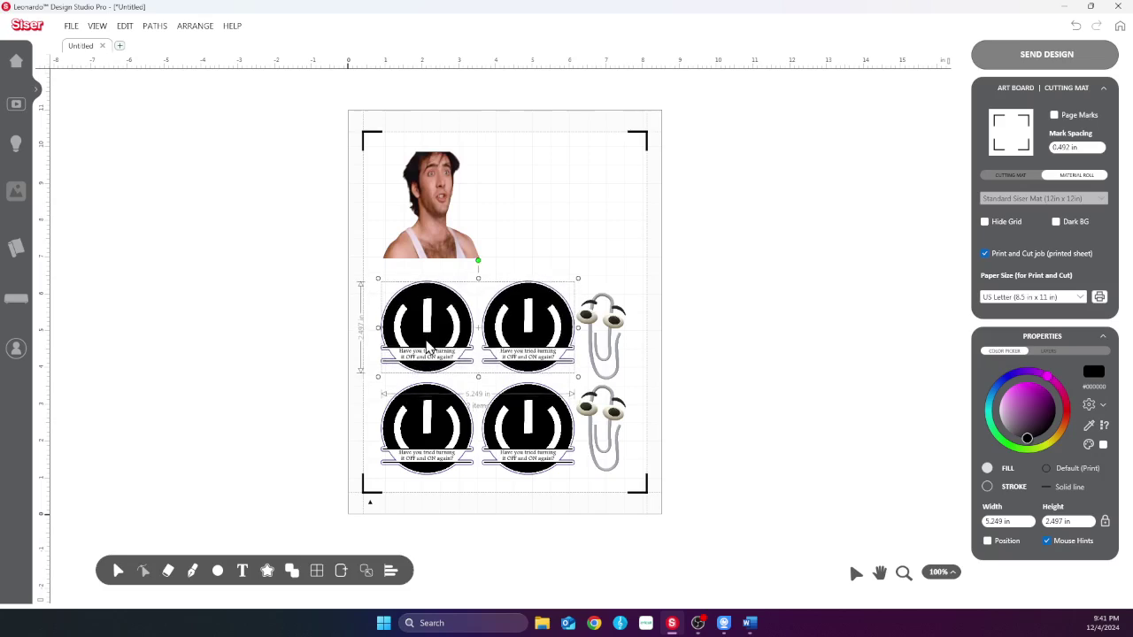
Raise the upper paperclip alongside its row of power buttons, and nudge those two power buttons slightly higher
click(612, 368)
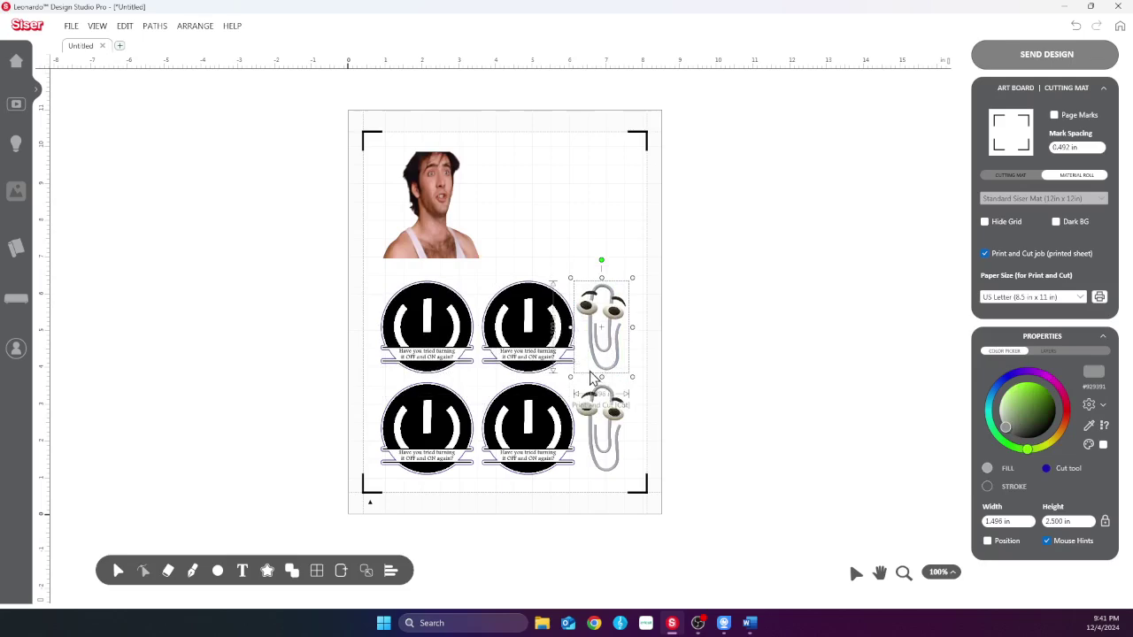
click(403, 323)
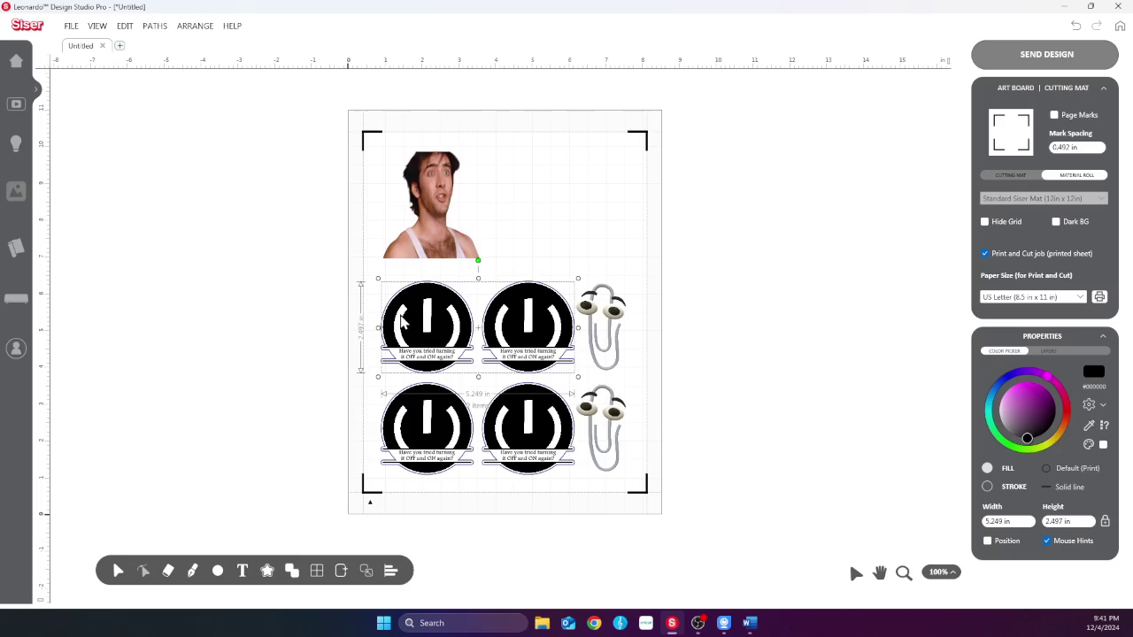
key(Up)
key(Up)
key(Up)
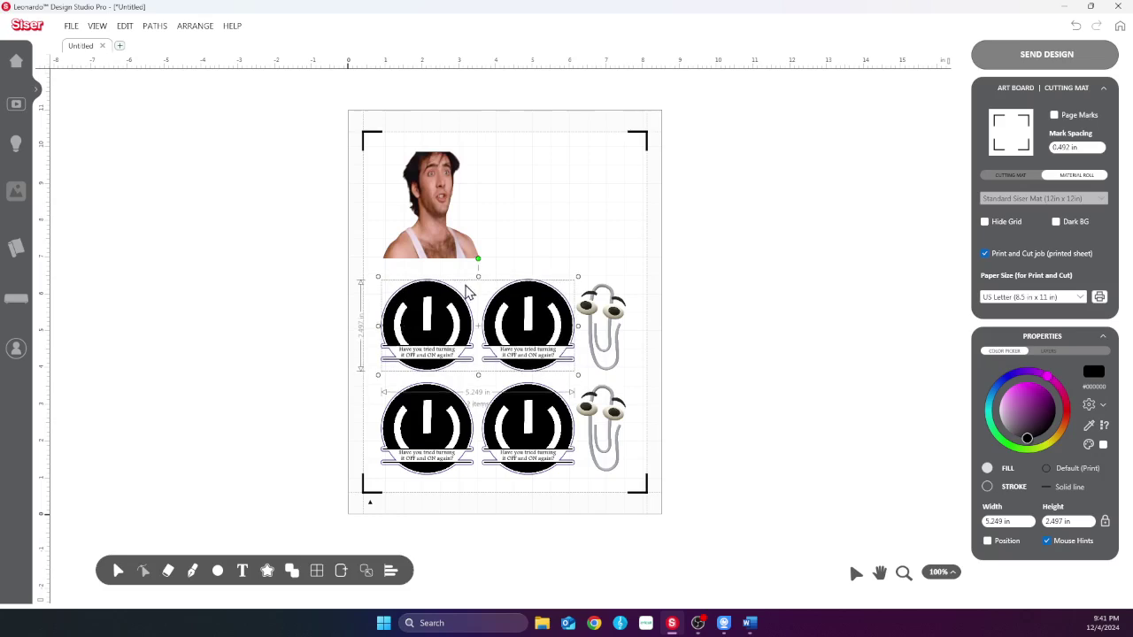
Duplicate the upper pair of power buttons and move the copies up to the right of the man's photo
right_click(524, 324)
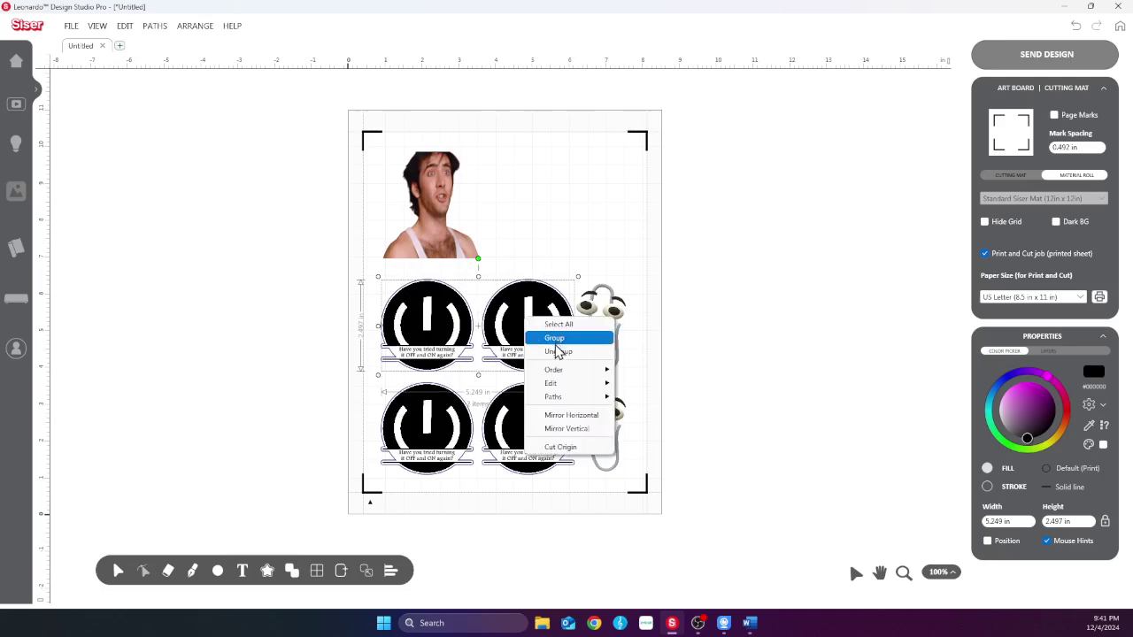
click(339, 573)
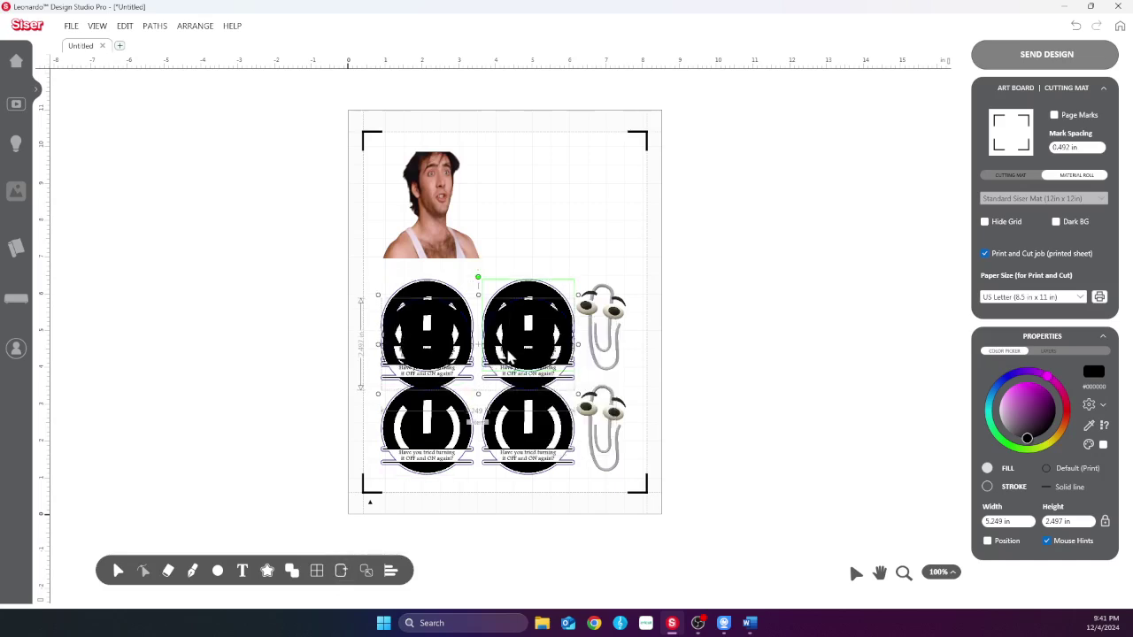
drag(512, 357, 549, 212)
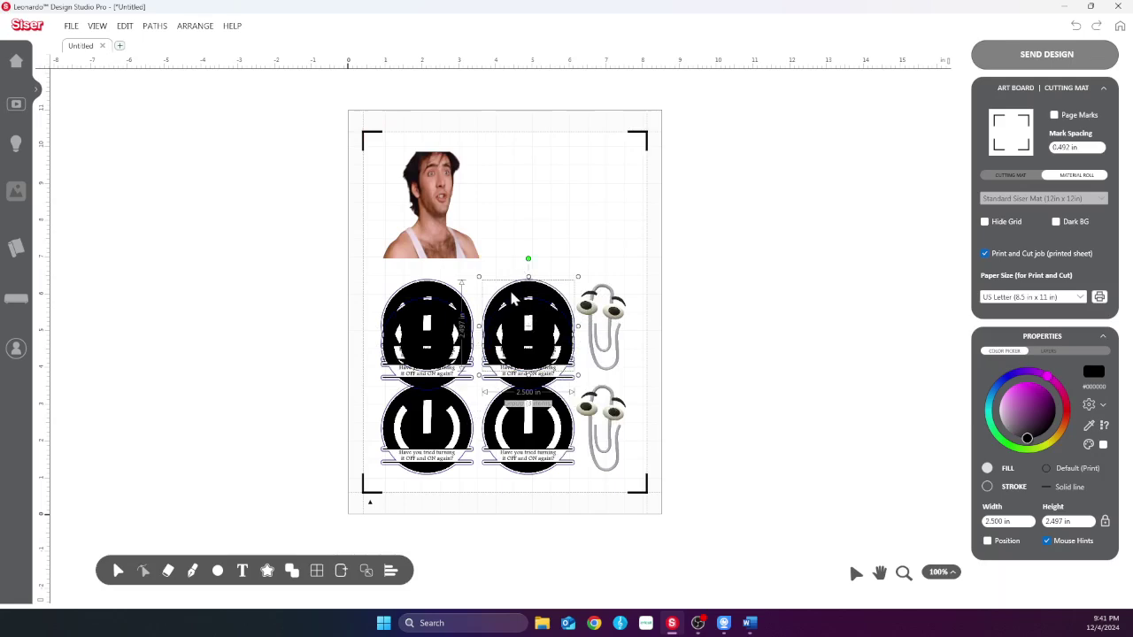
shift+click(420, 387)
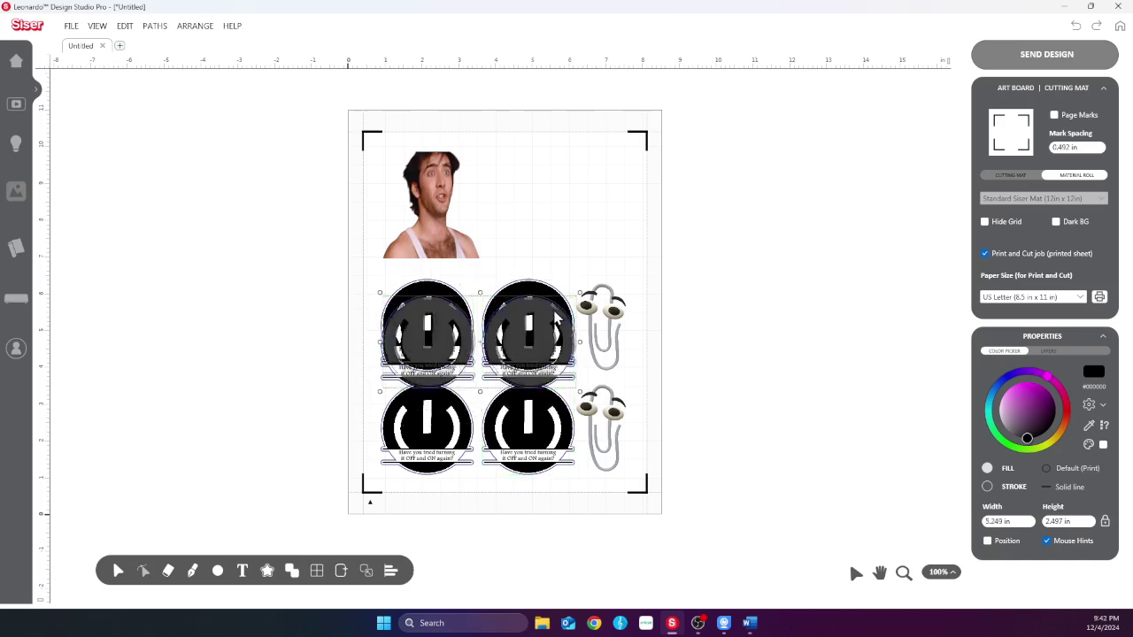
drag(505, 389, 596, 241)
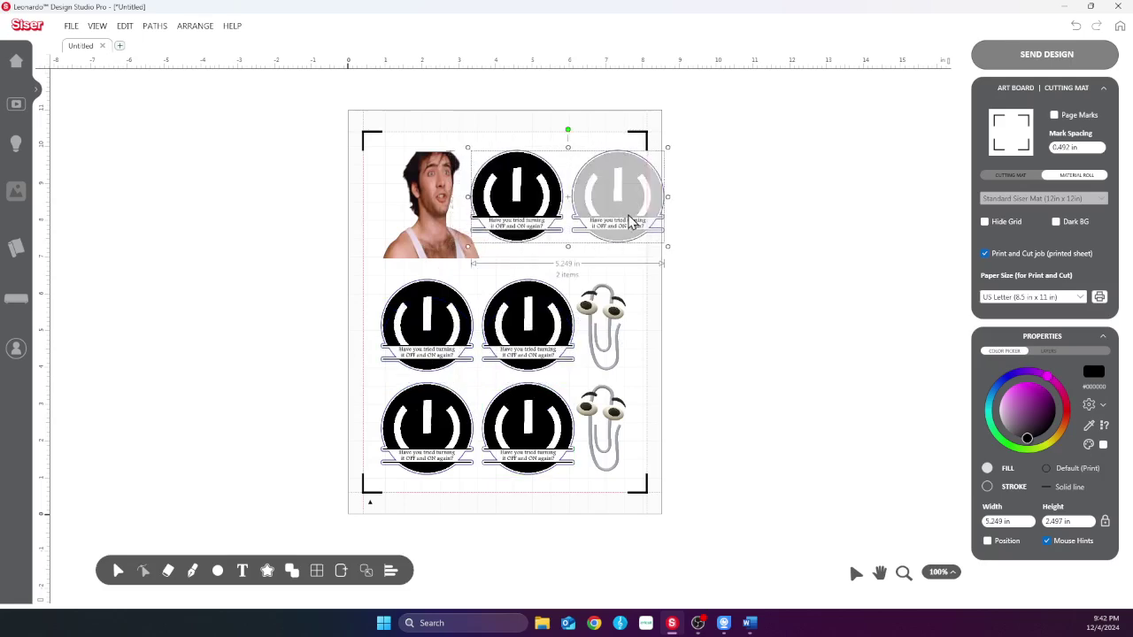
Delete the power button copy overhanging the page's right edge and shift the remaining copy slightly right beside the photo
click(623, 221)
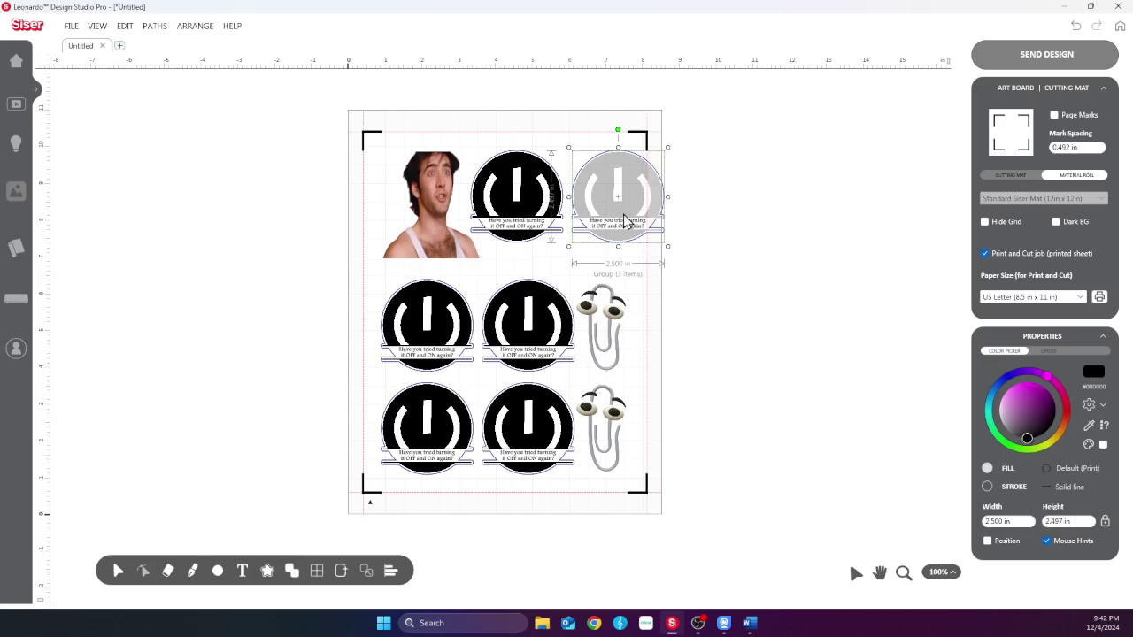
key(Delete)
click(534, 205)
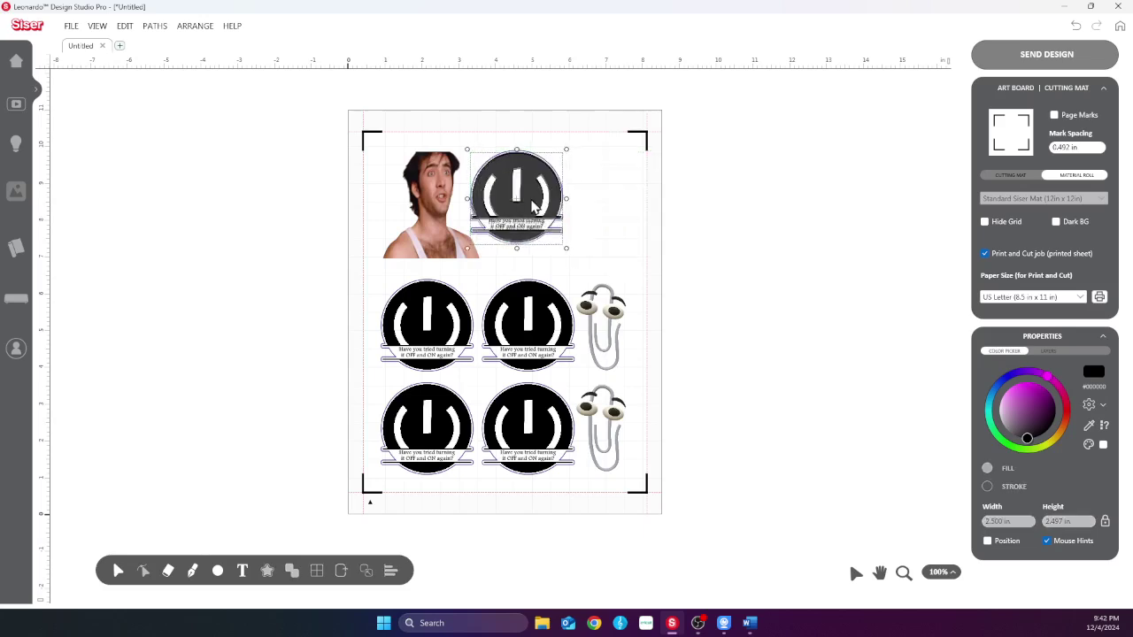
drag(534, 205, 535, 200)
Duplicate the upper paperclip and move the copy up to the right of the top power button
click(612, 329)
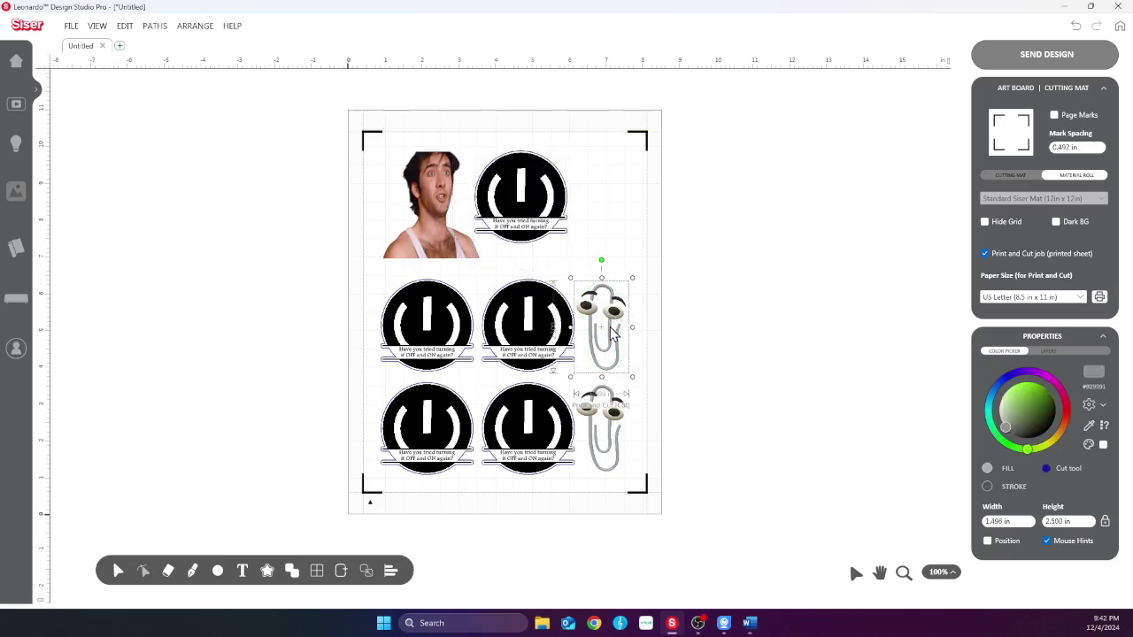
drag(610, 341, 601, 225)
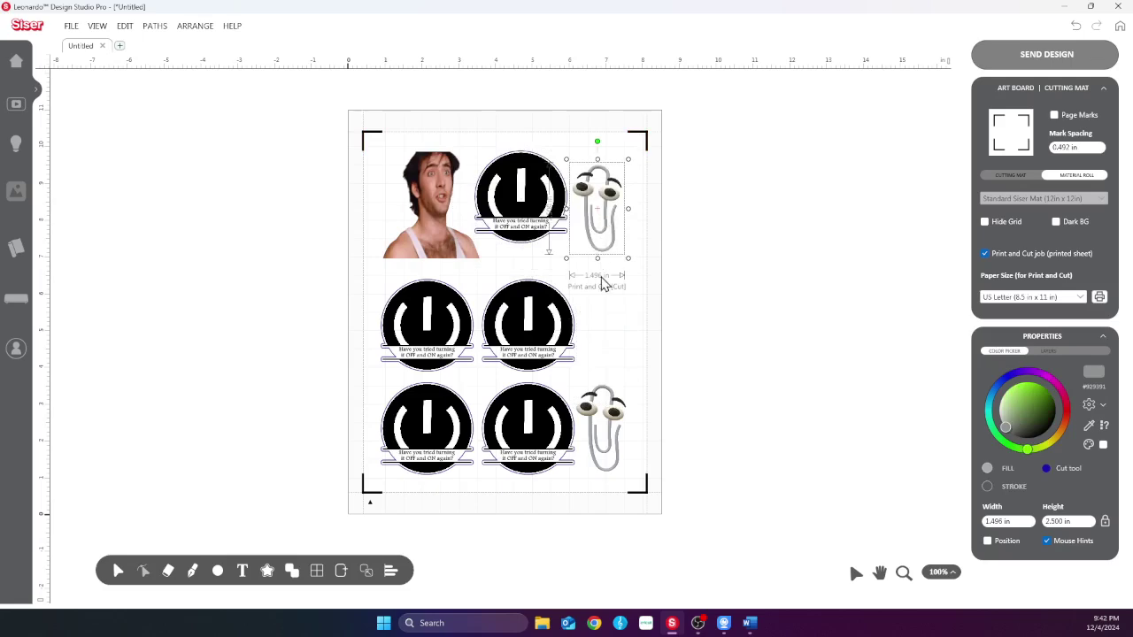
key(ctrl+z)
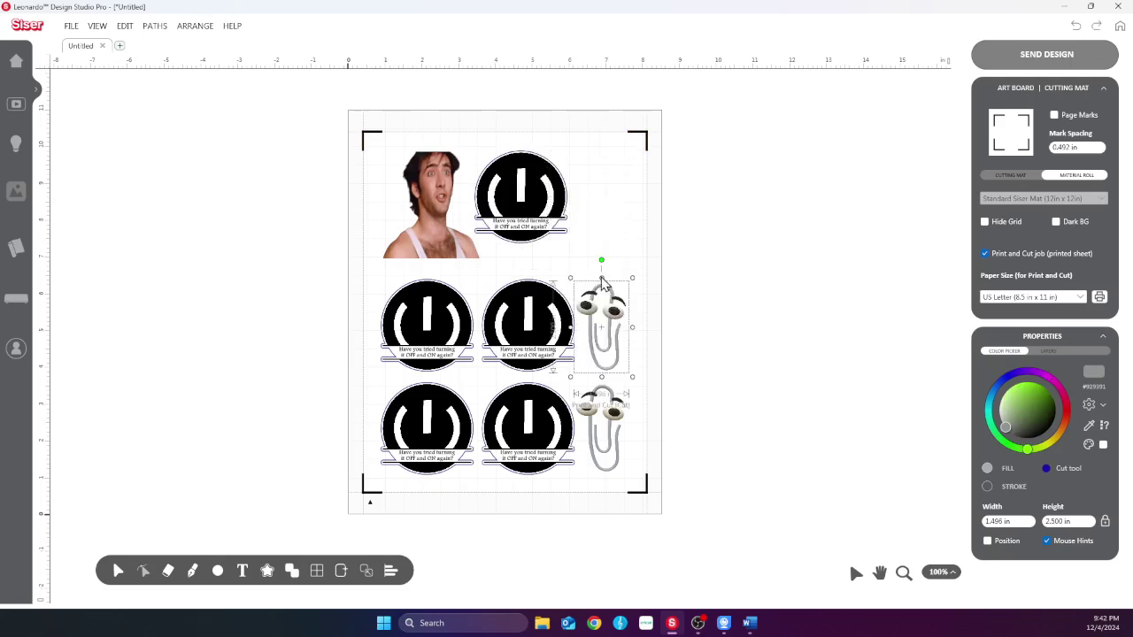
click(339, 571)
drag(616, 358, 610, 219)
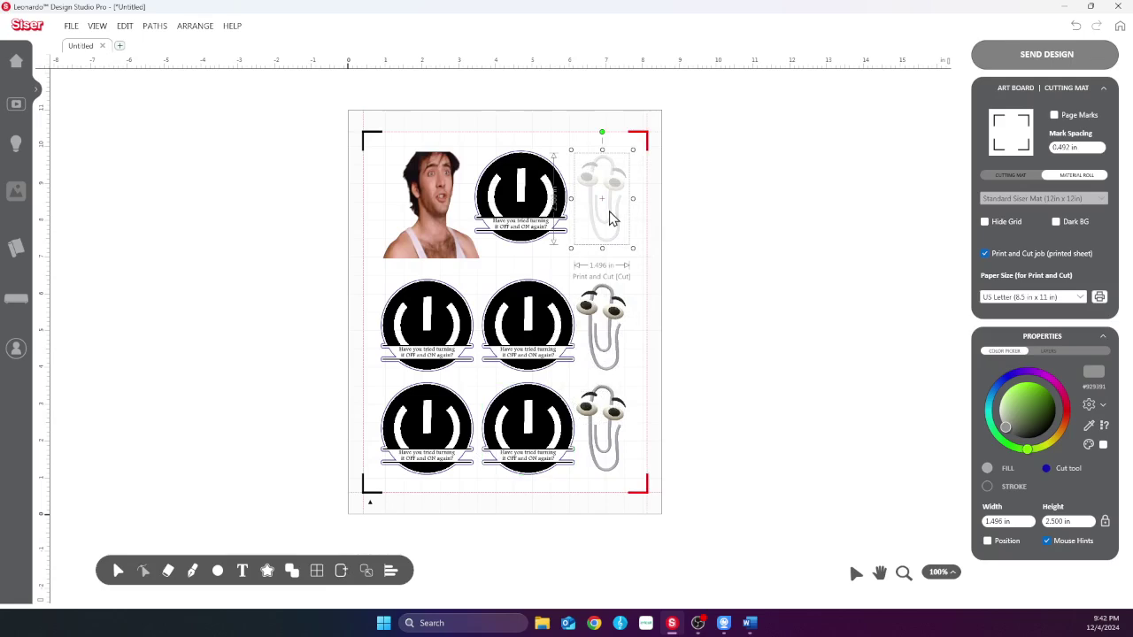
Nudge the top paperclip copy level with the photo and power button, keeping the registration marks within the print margins
key(Down)
key(Down)
key(Down)
key(Down)
key(Down)
key(Up)
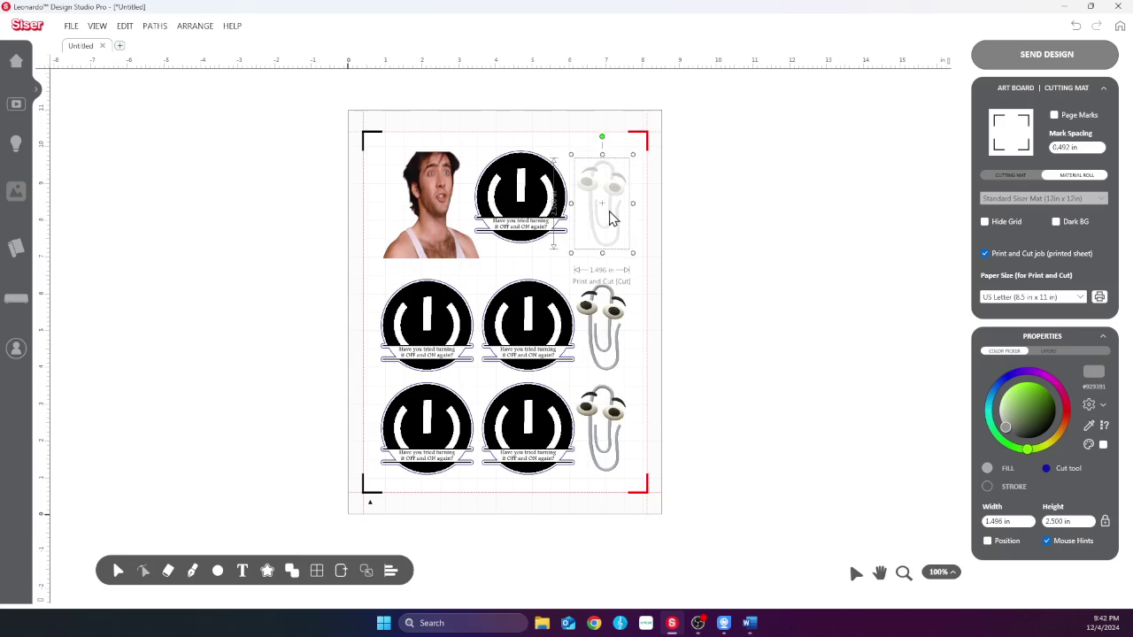
key(Up)
key(Up)
key(Up)
key(Up)
key(Up)
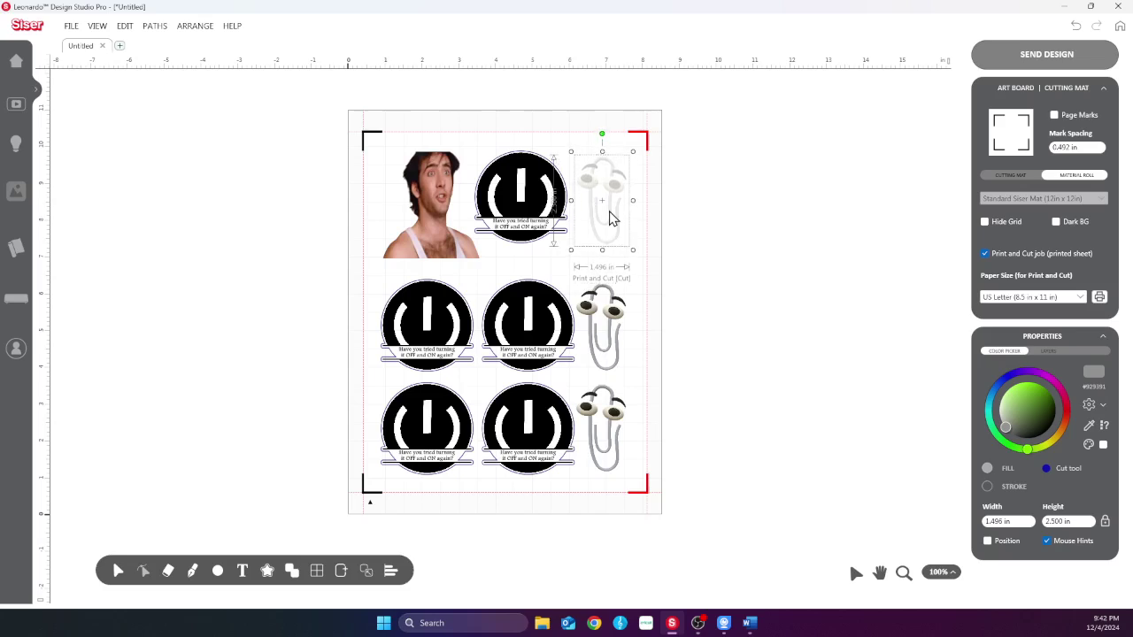
key(Up)
key(Up)
key(Up)
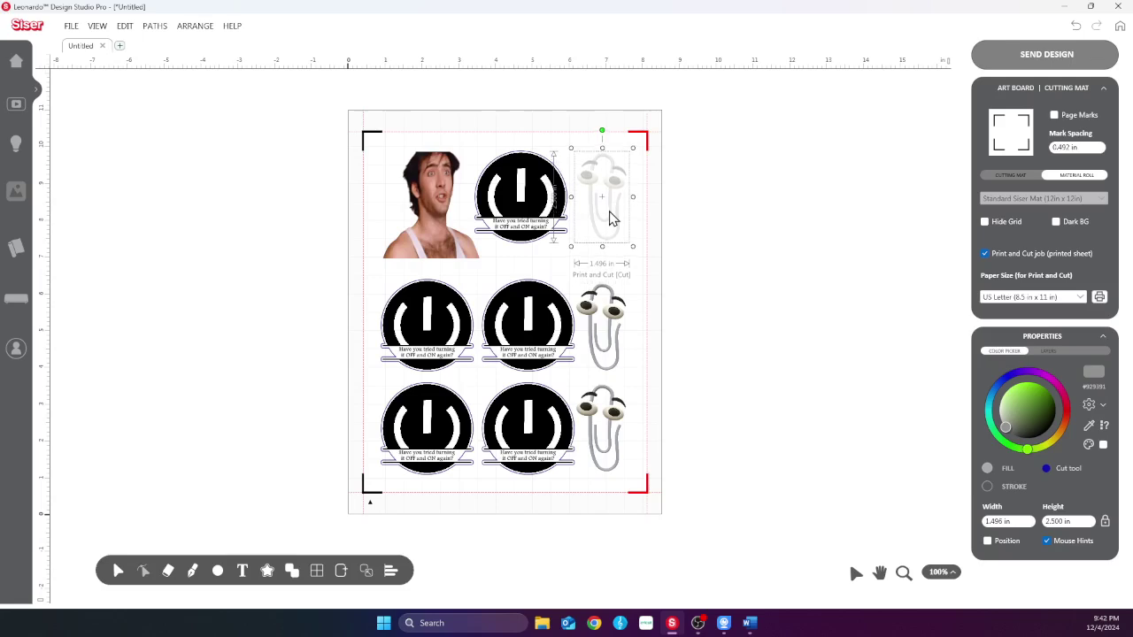
key(Left)
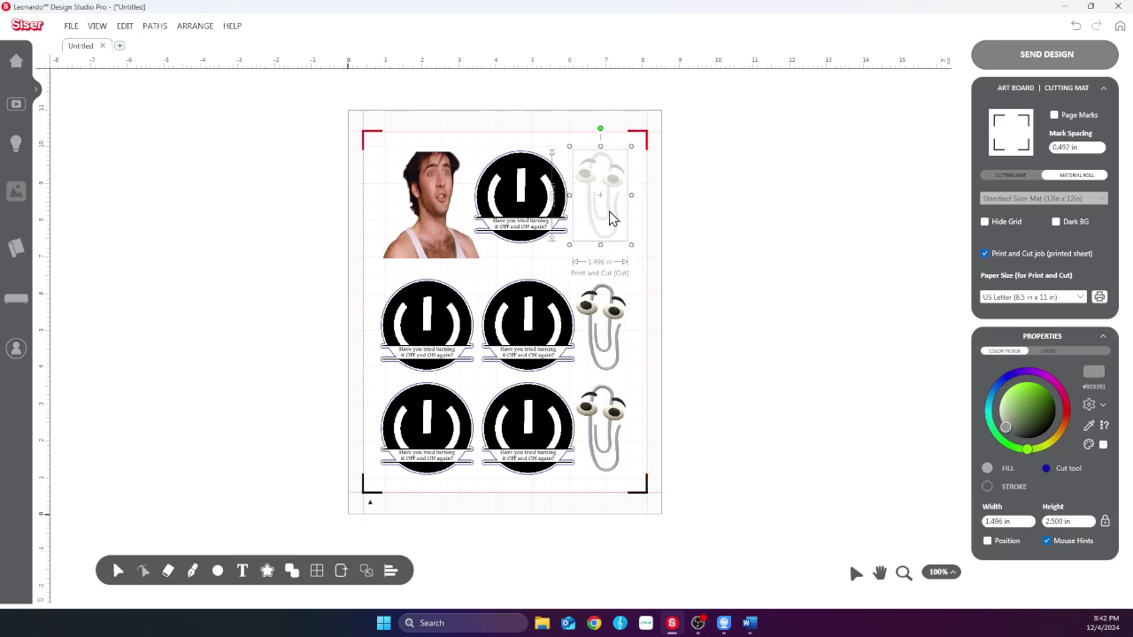
key(Down)
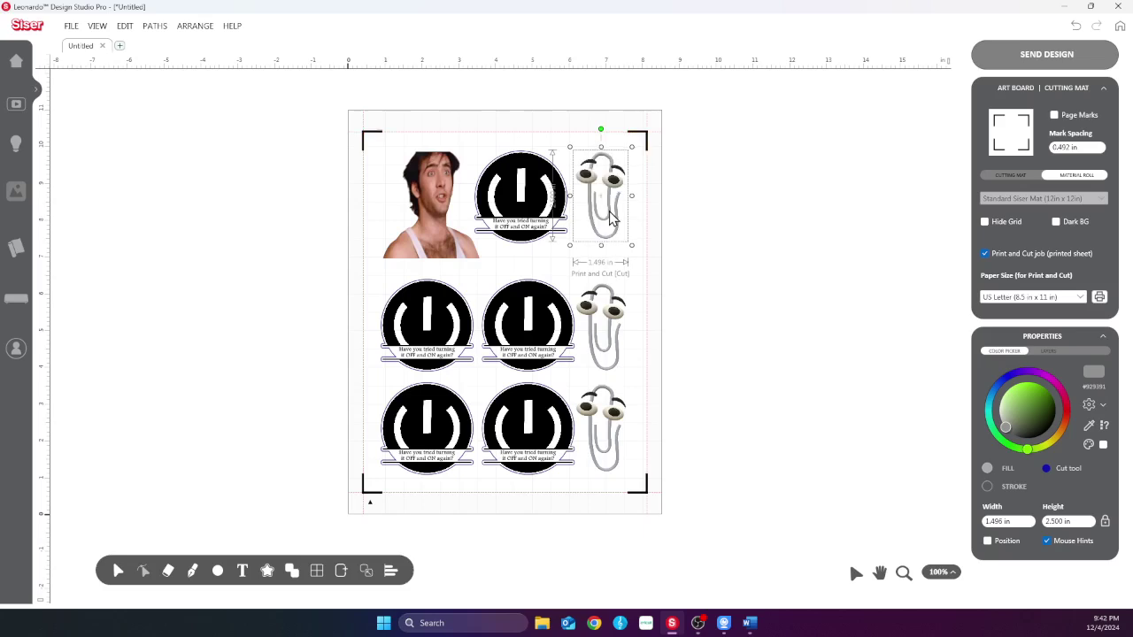
key(Right)
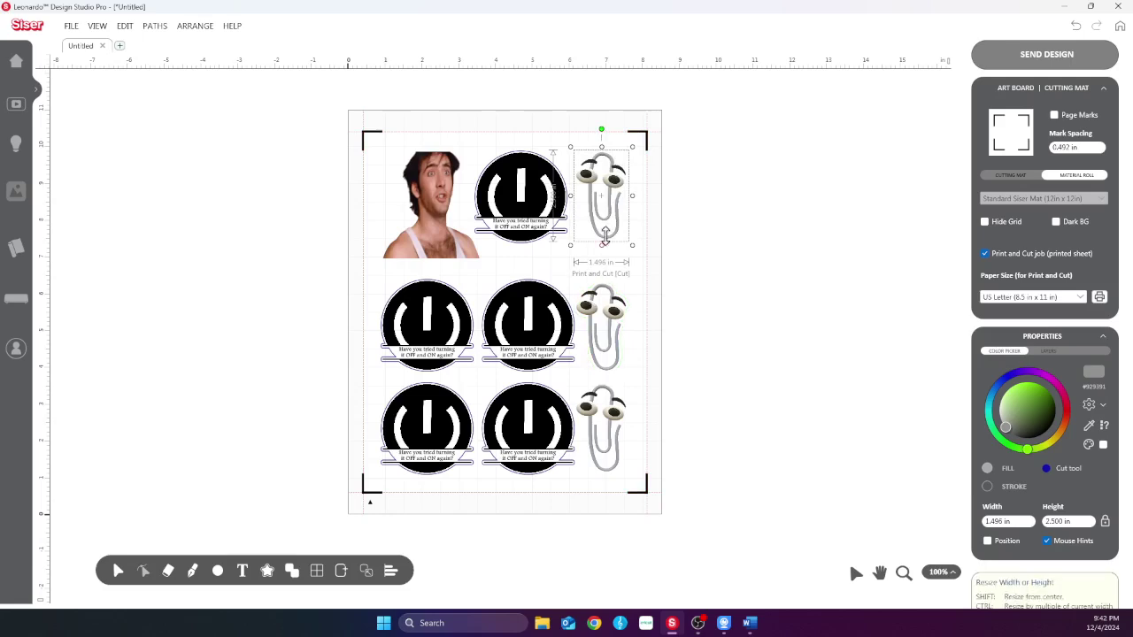
Duplicate the top paperclip and lay the copy sideways, eyes toward the left, in the gap below it
right_click(606, 233)
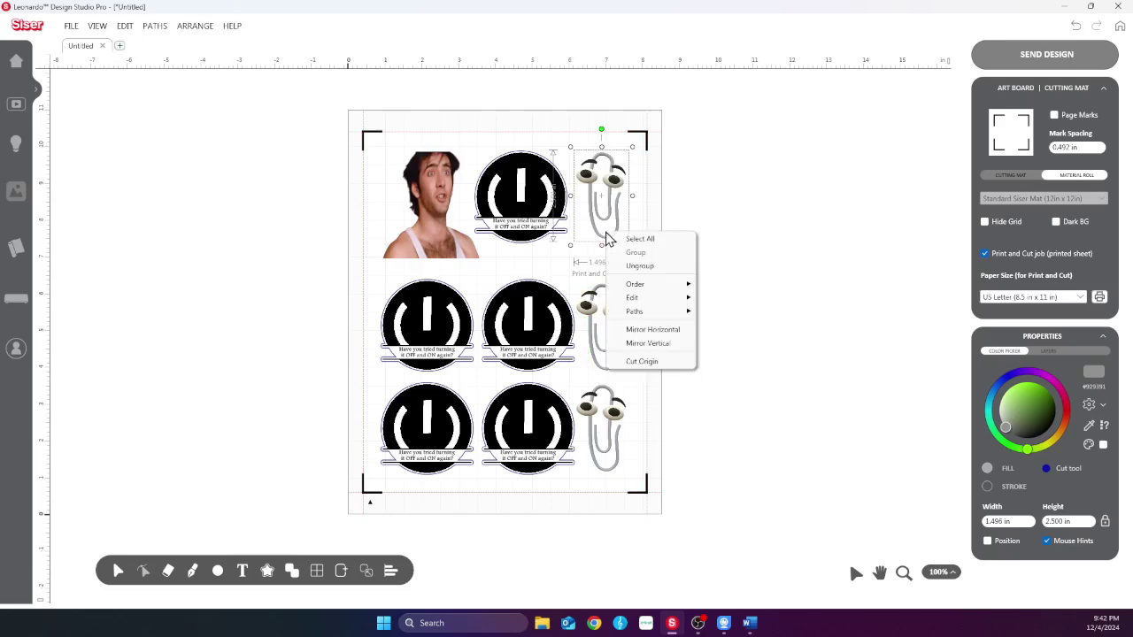
click(341, 571)
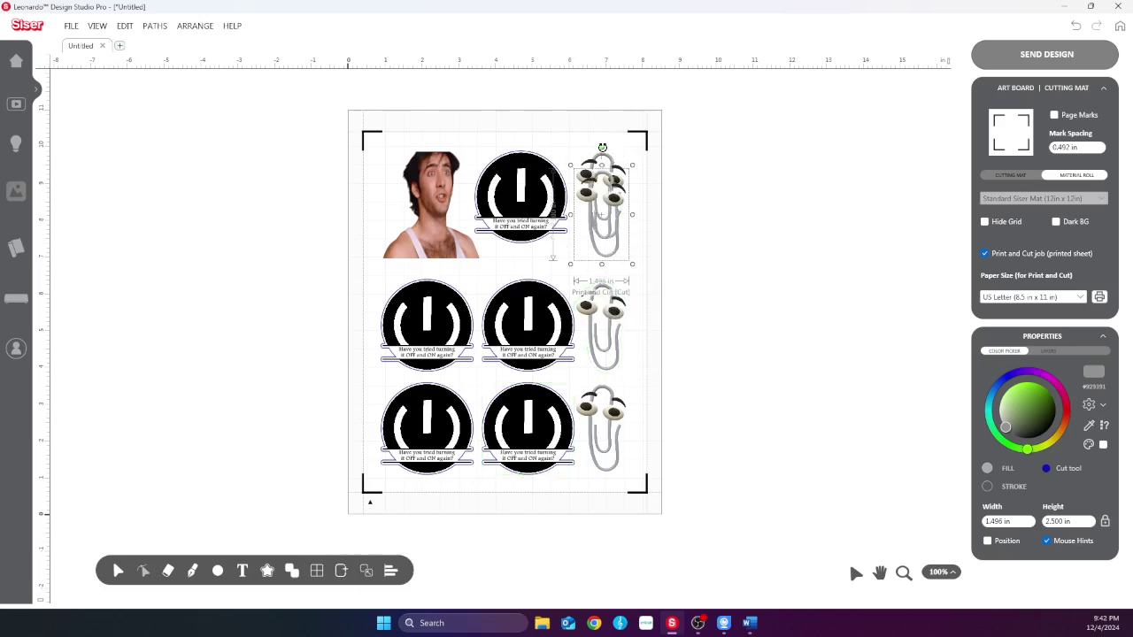
drag(601, 147, 575, 281)
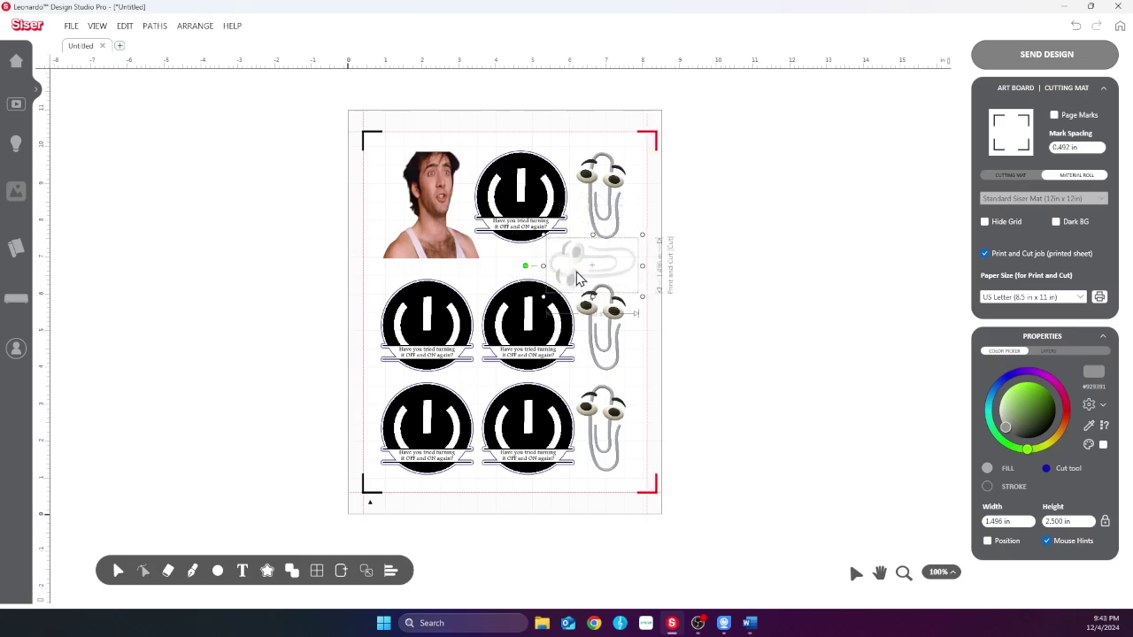
Nudge the sideways paperclip left beneath the top power button and rotate it 180° so its eyes face right
key(Left)
key(Left)
key(Left)
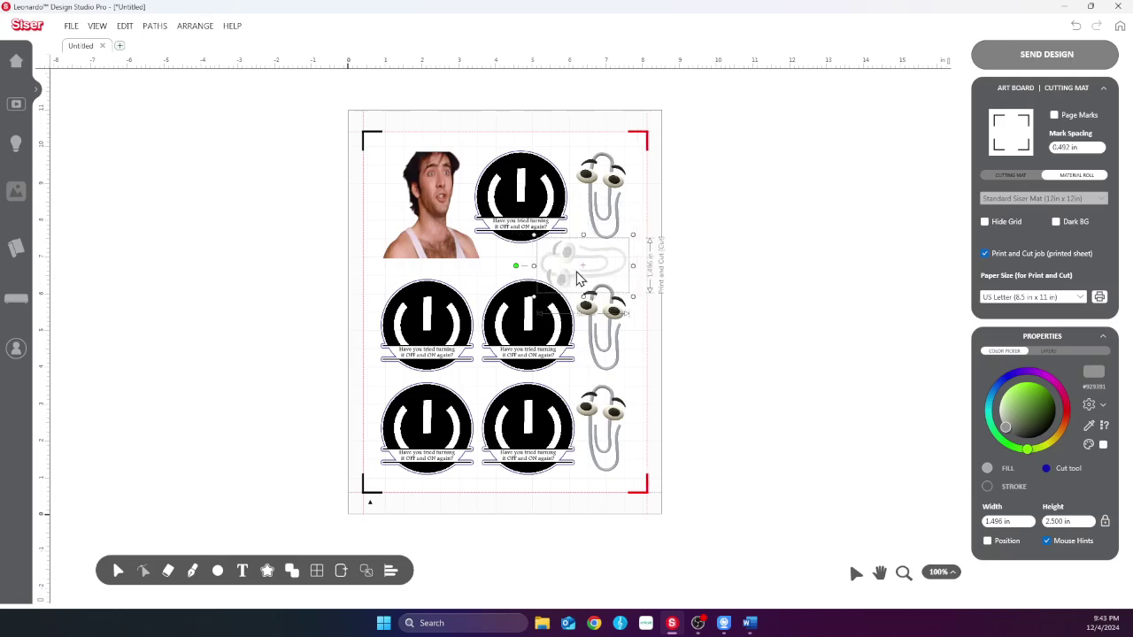
key(Left)
key(Left)
key(Left)
key(Left)
key(Left)
key(Left)
key(Left)
key(Left)
key(Left)
key(Left)
key(Left)
key(Left)
key(Left)
key(Left)
key(Left)
key(Left)
key(Left)
key(Left)
key(Left)
key(Left)
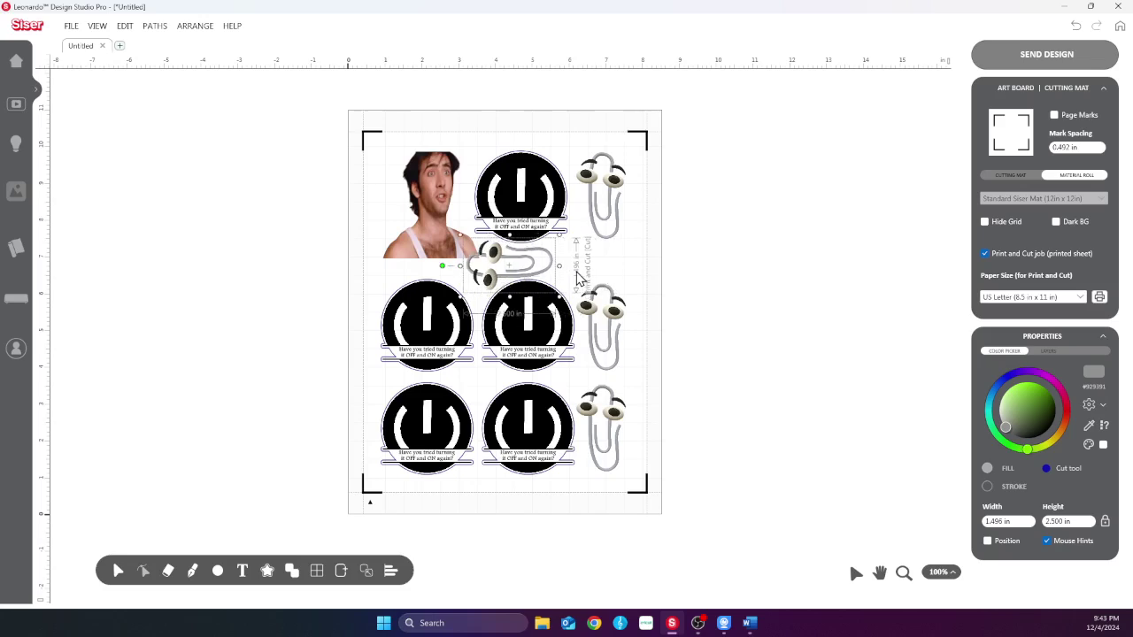
drag(441, 265, 612, 264)
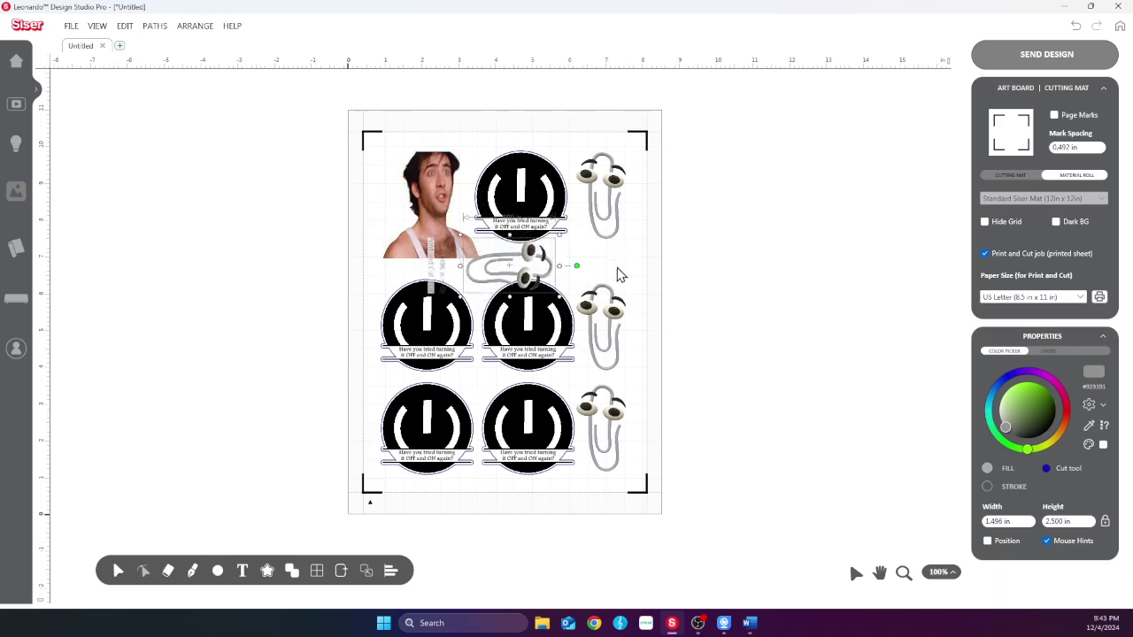
Nudge the sideways paperclip right and slightly up, centring it in the gap between the upper and middle sticker rows
key(Right)
key(Right)
key(Right)
key(Right)
key(Right)
key(Right)
key(Right)
key(Right)
key(Right)
key(Right)
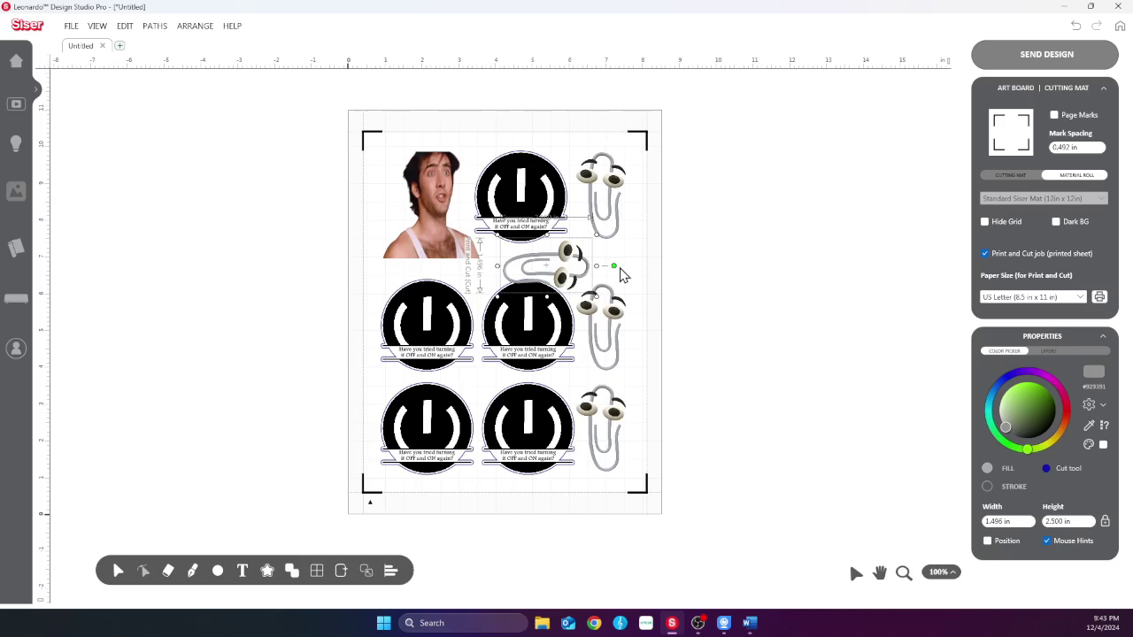
key(Up)
key(Up)
key(Up)
key(Right)
key(Right)
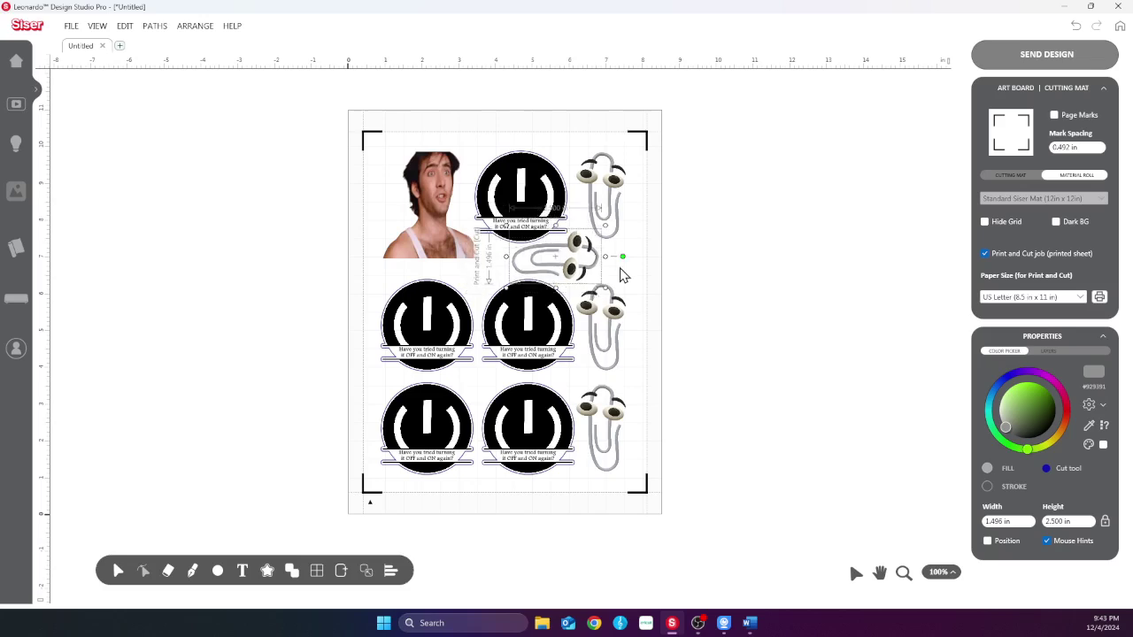
key(Right)
key(Right)
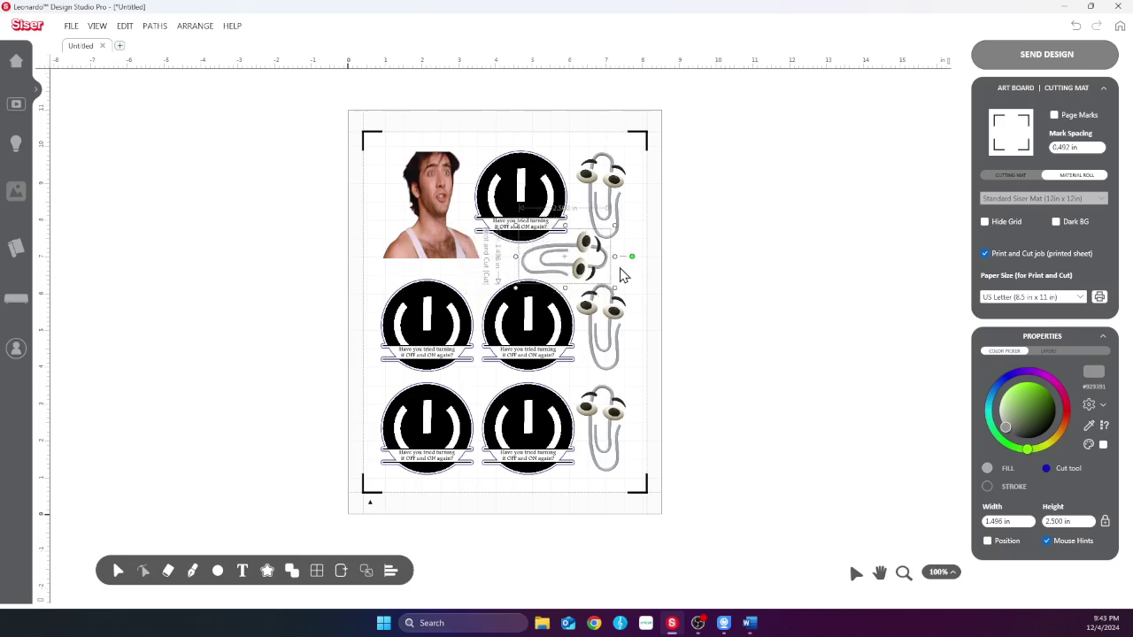
key(Down)
key(Down)
key(Up)
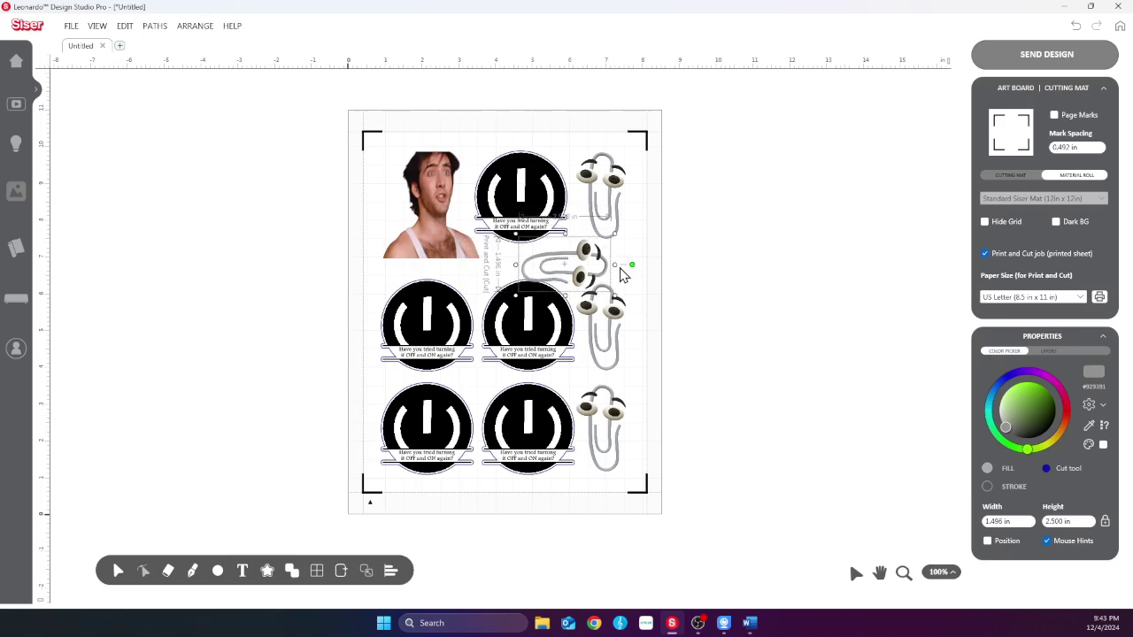
key(Up)
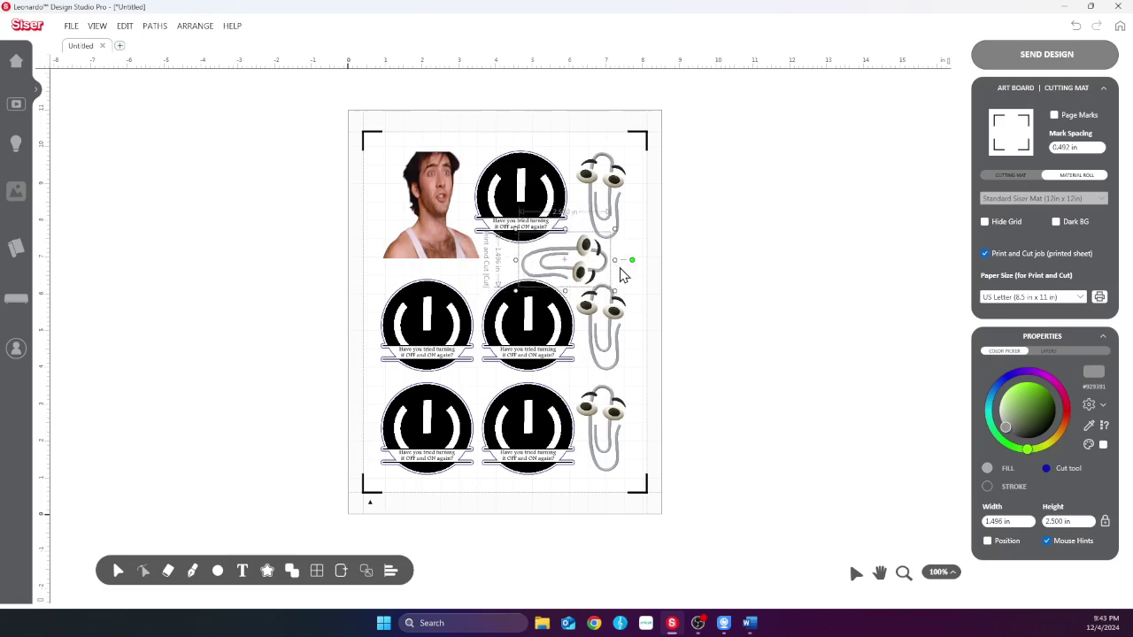
key(Up)
key(Up)
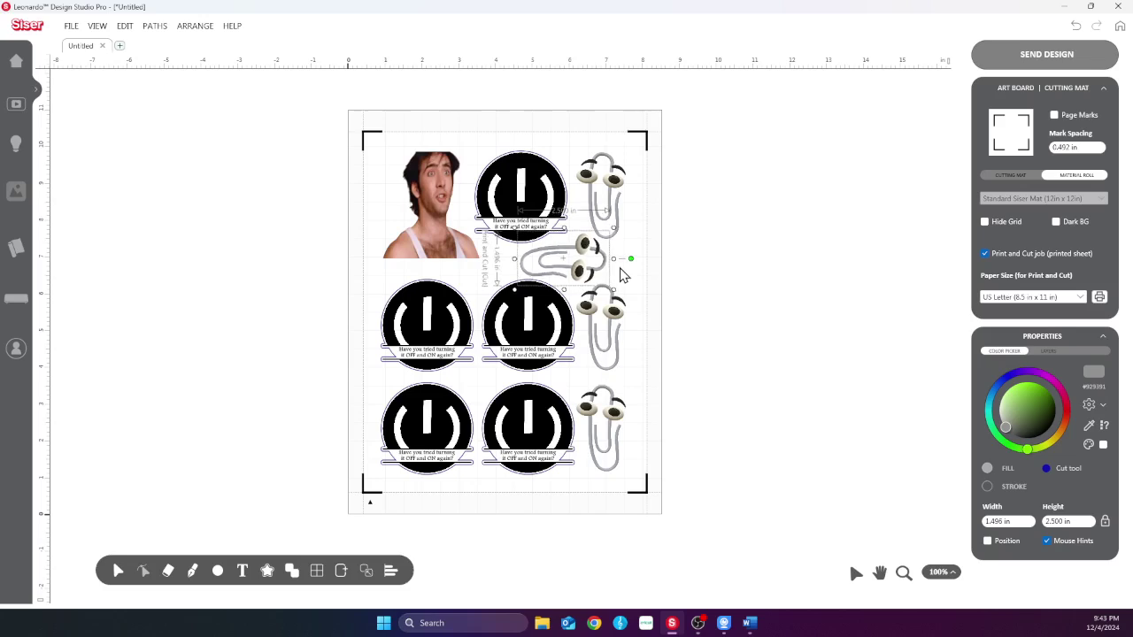
key(Up)
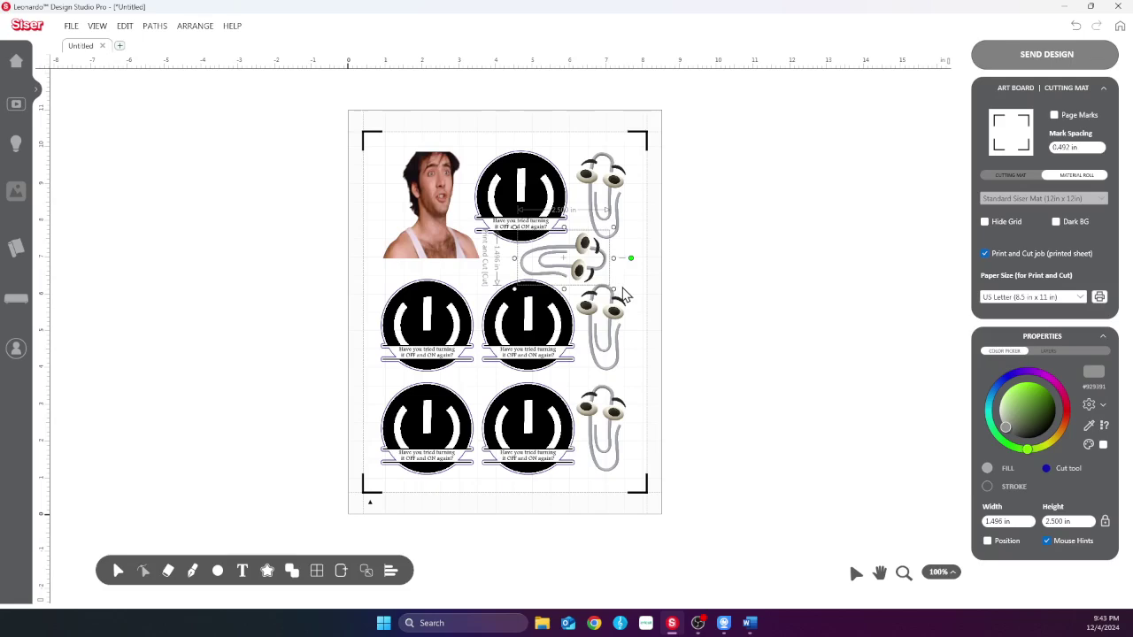
key(Up)
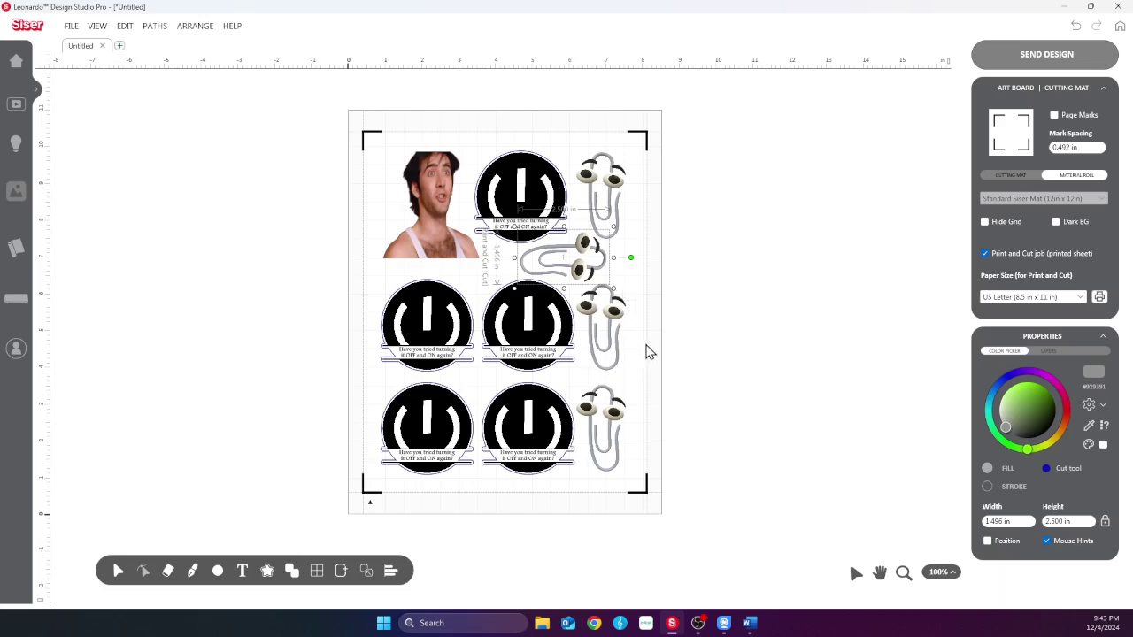
Save the sticker sheet as an LDS document named Clippy in the Pictures folder
key(ctrl+s)
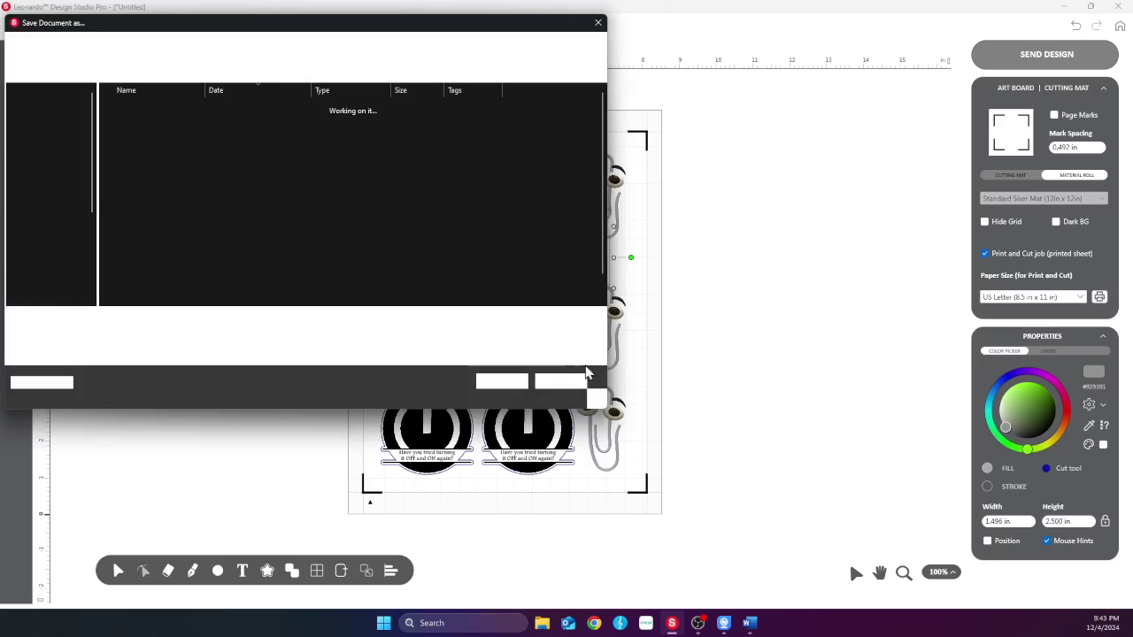
double_click(105, 320)
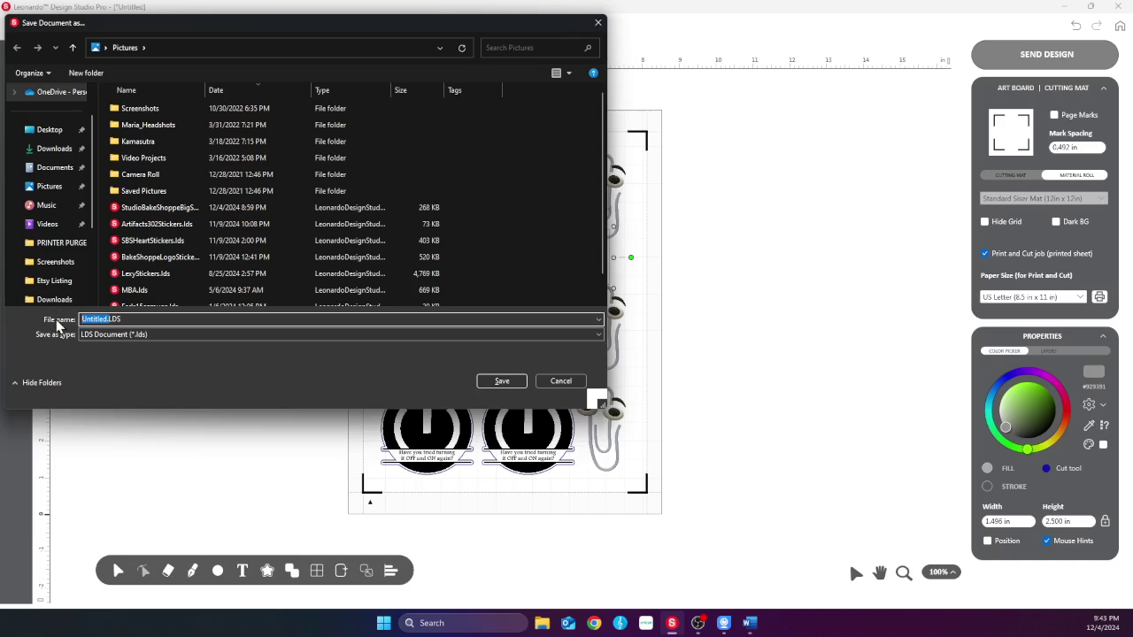
text(Clippy)
click(490, 381)
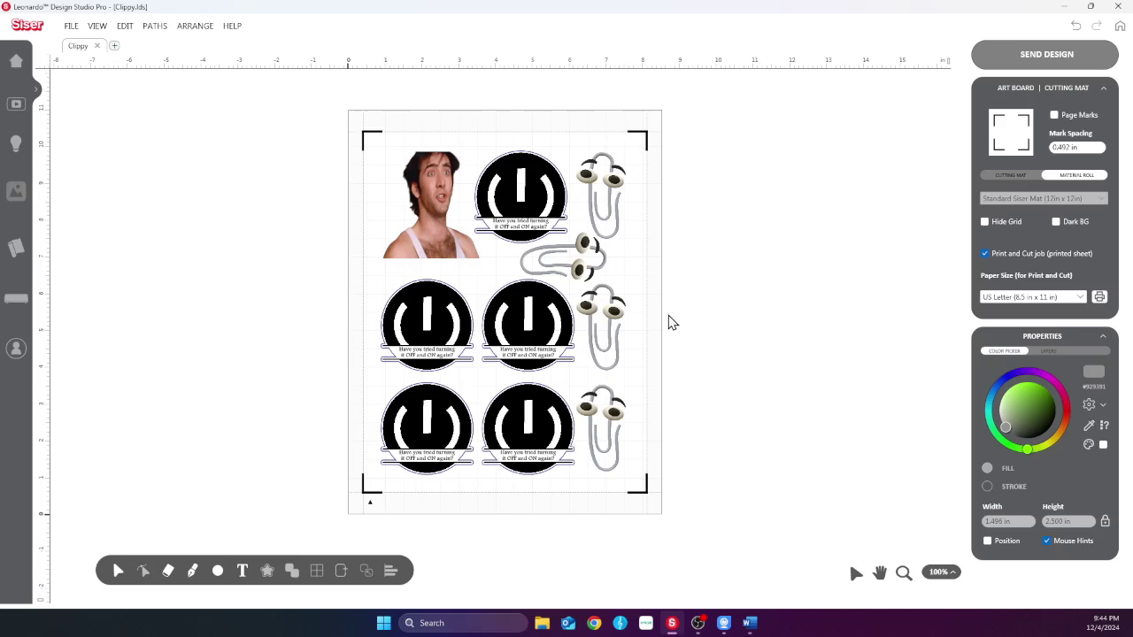
Review the print quality settings of the Canon MF741C/743C printer, leaving the print setup unchanged
click(1099, 298)
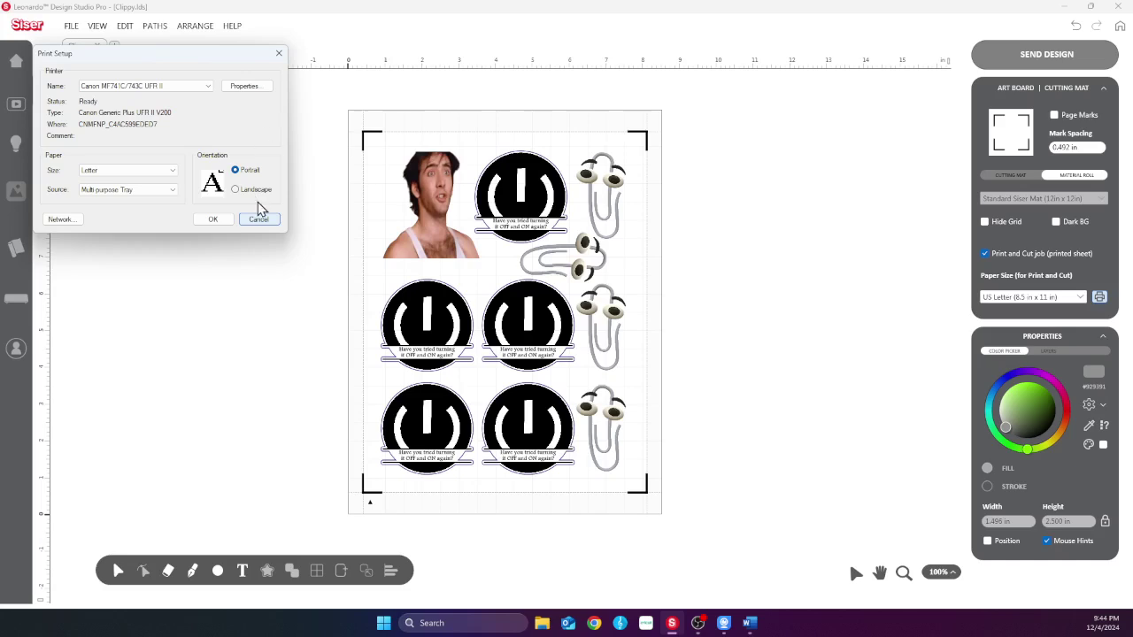
click(253, 90)
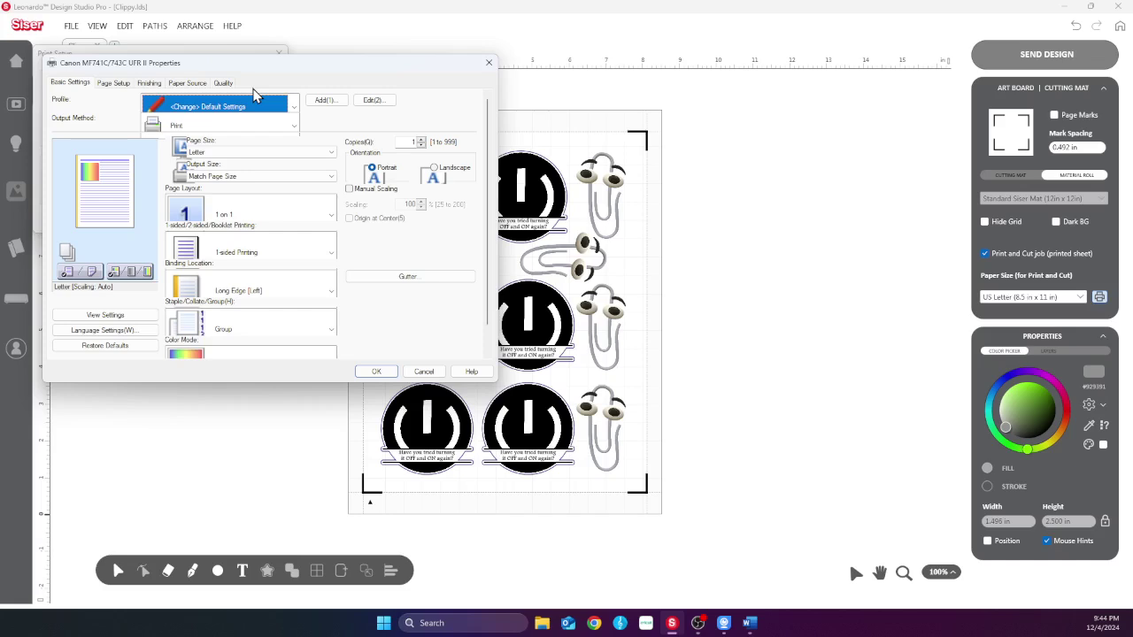
click(221, 84)
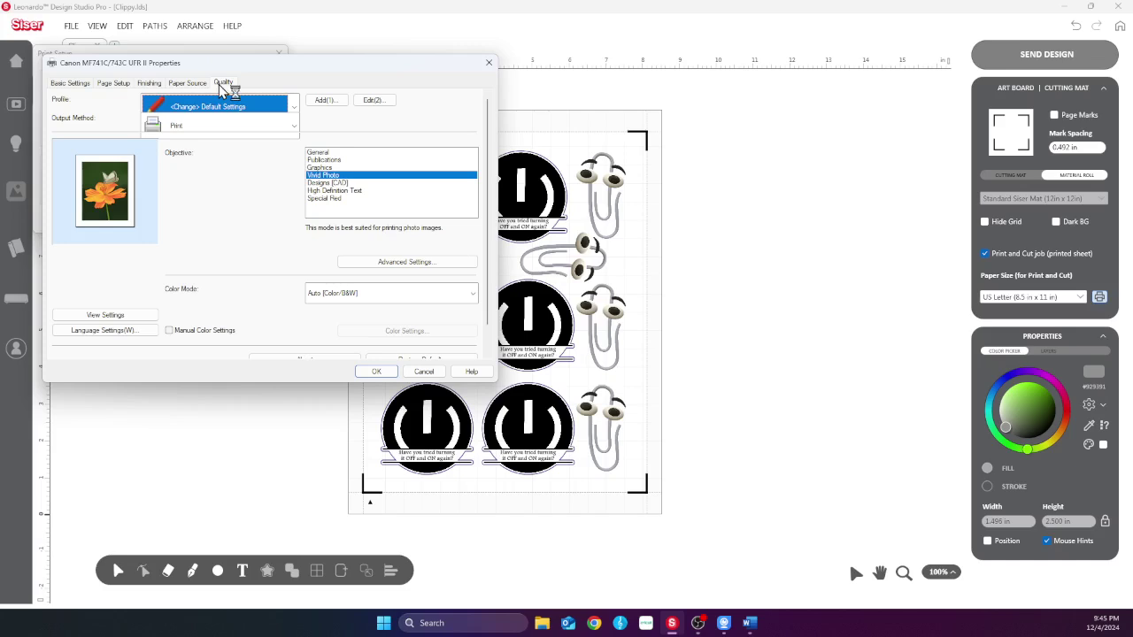
click(418, 374)
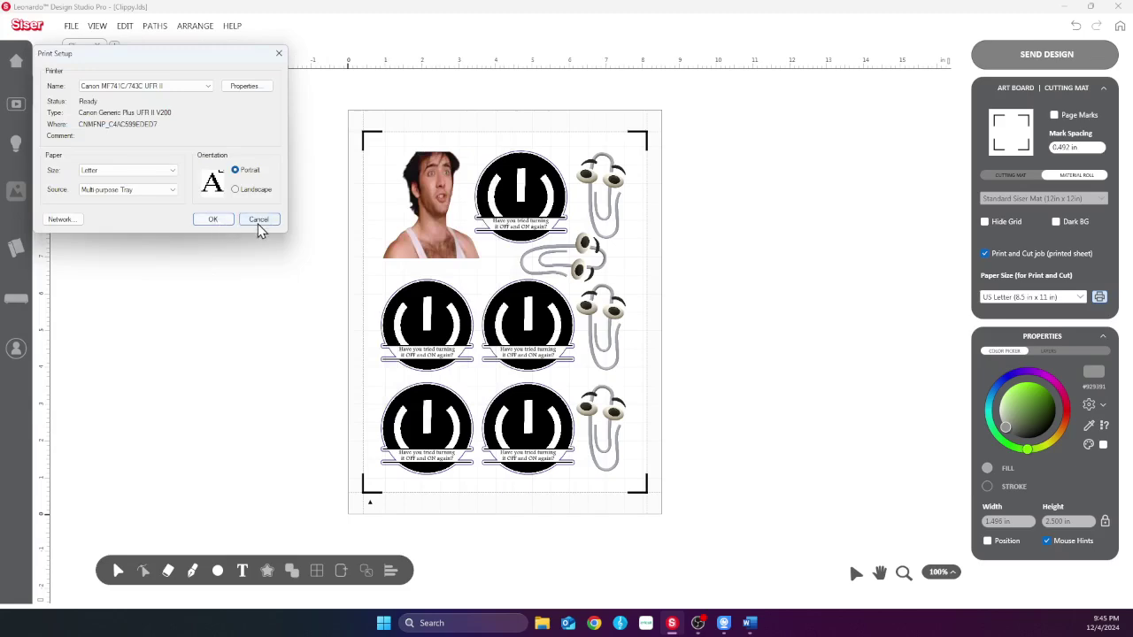
click(258, 223)
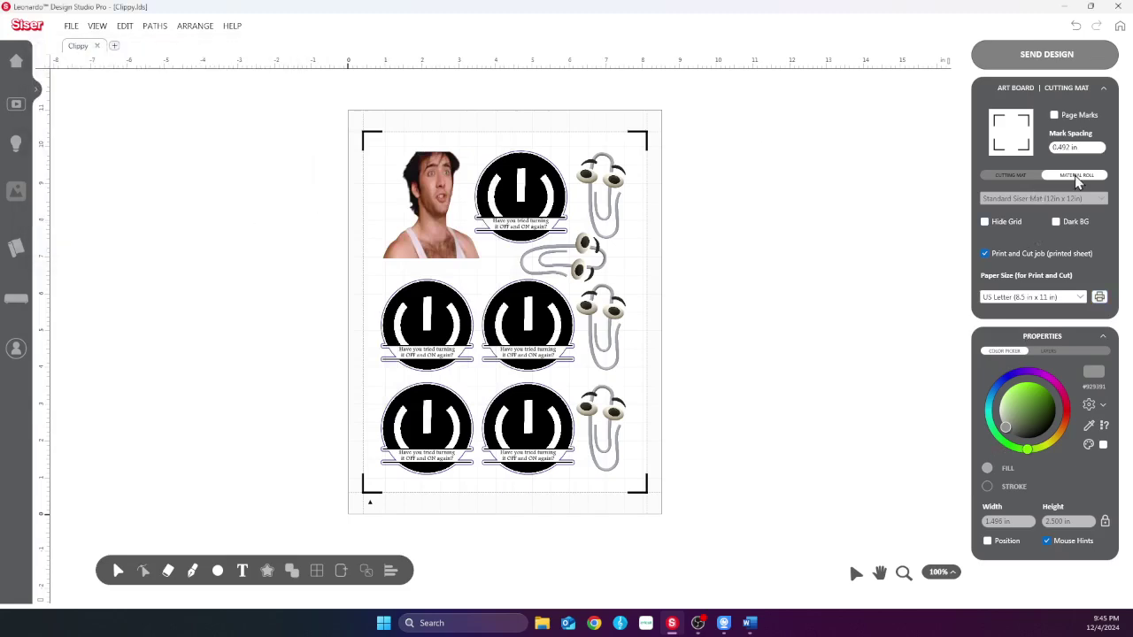
Send all artwork on the page and print it on the Canon MF741C/743C on Letter paper in portrait from the multi-purpose tray
click(1051, 55)
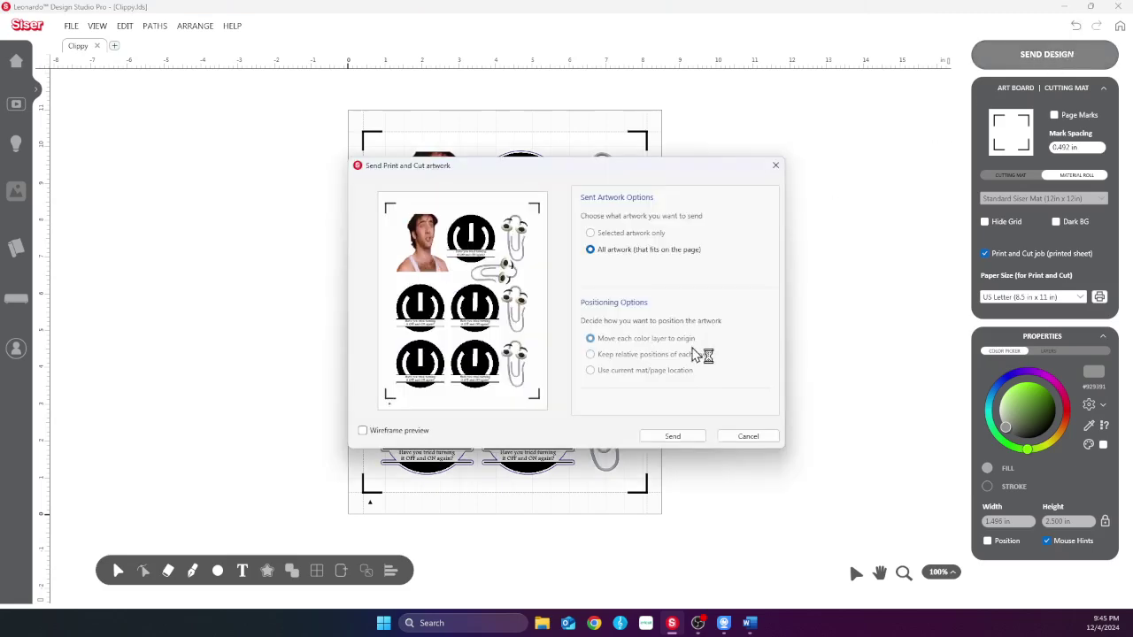
click(689, 438)
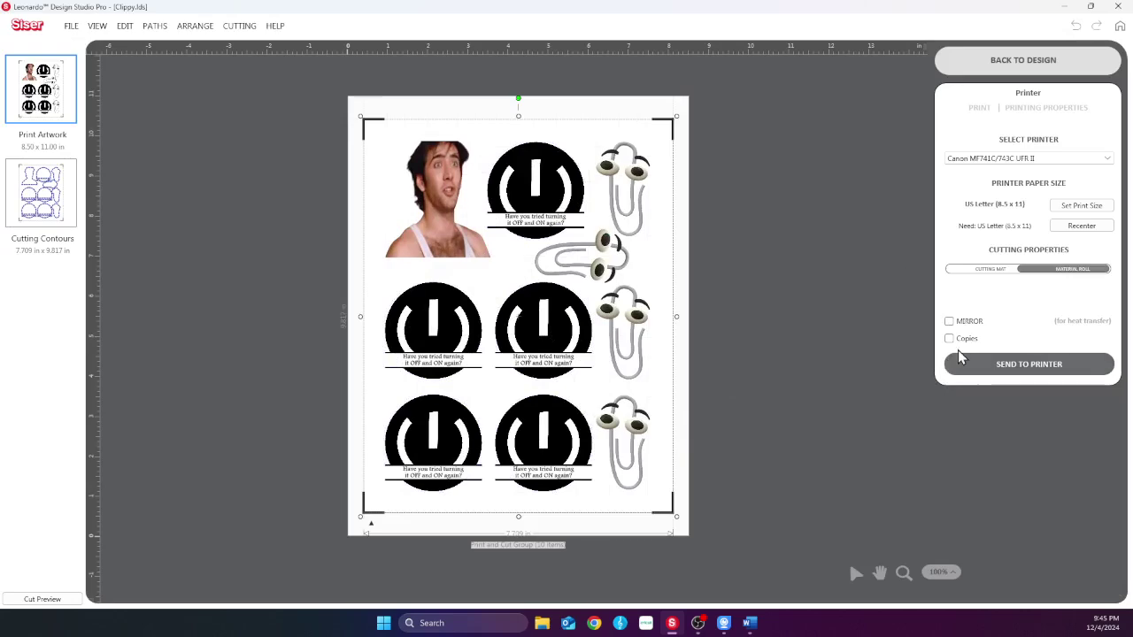
click(1005, 362)
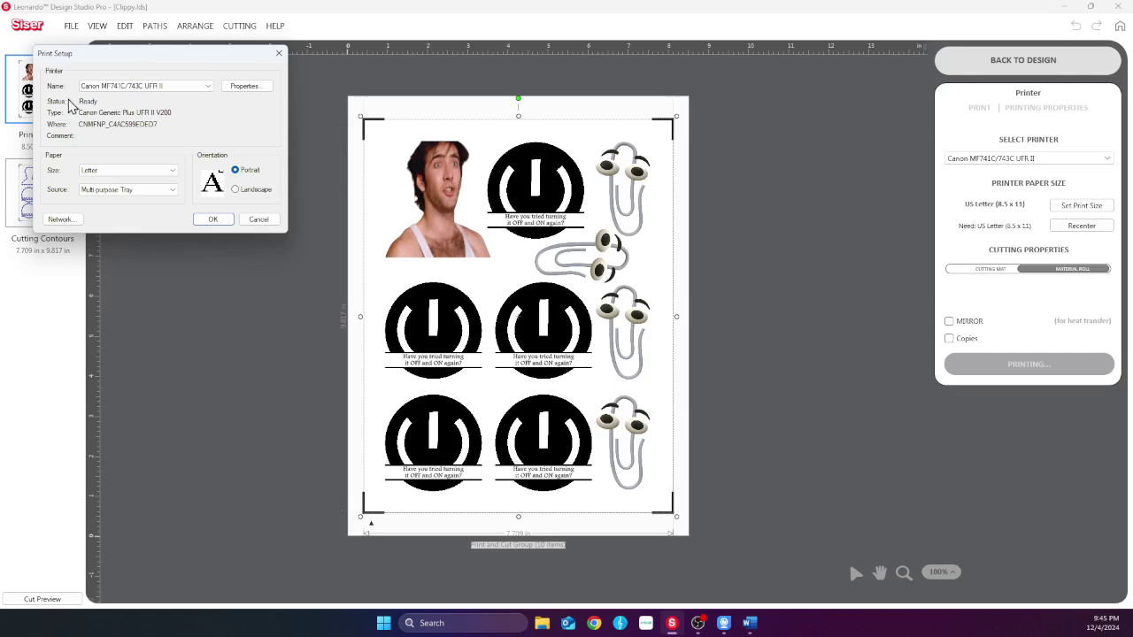
click(211, 219)
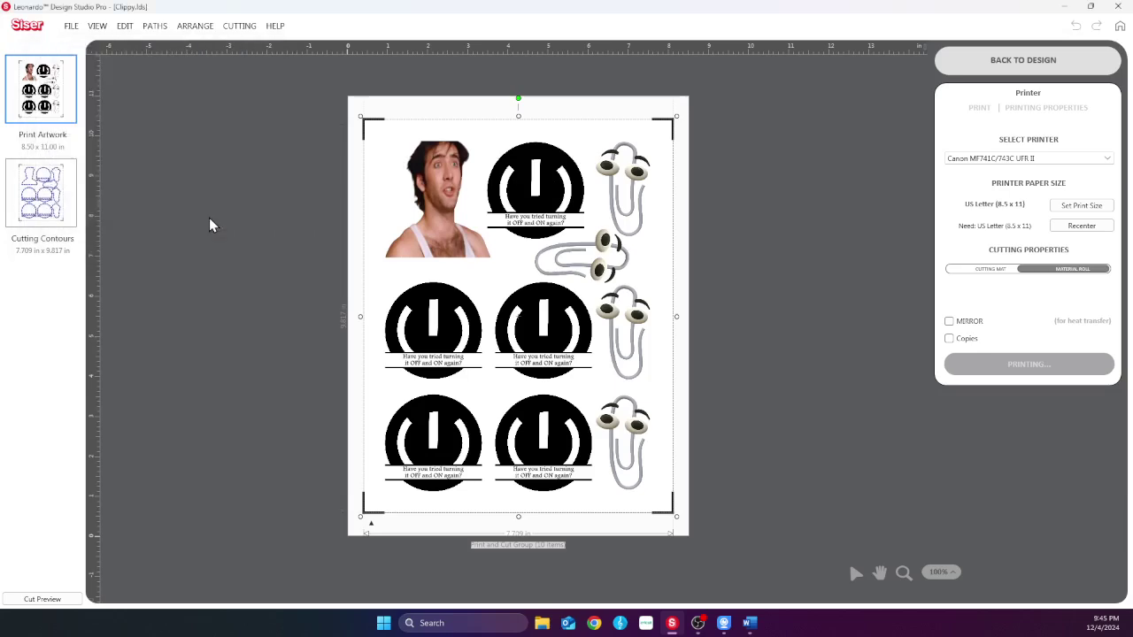
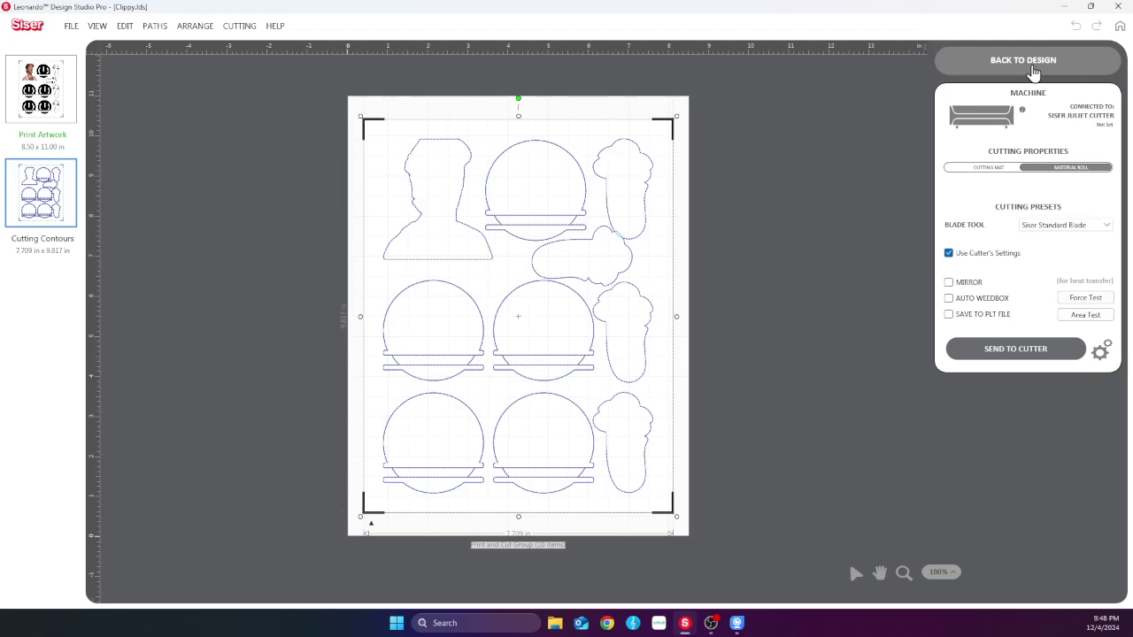
Return to the design and ungroup the lower-left power button sticker on the sheet through its entry in Layer 2
click(1033, 70)
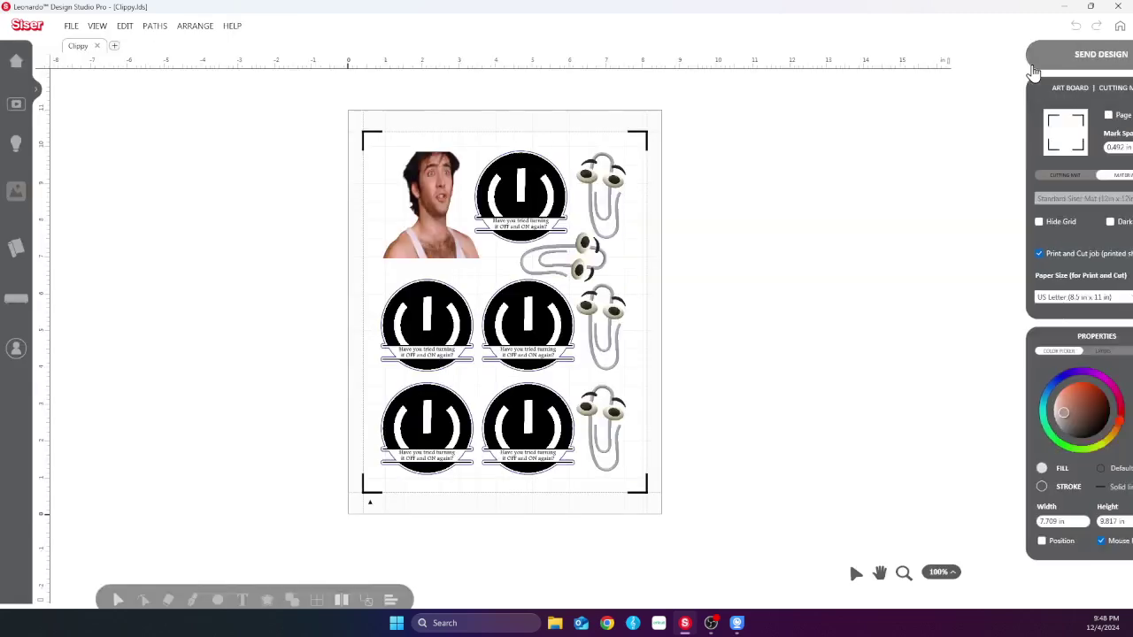
click(537, 227)
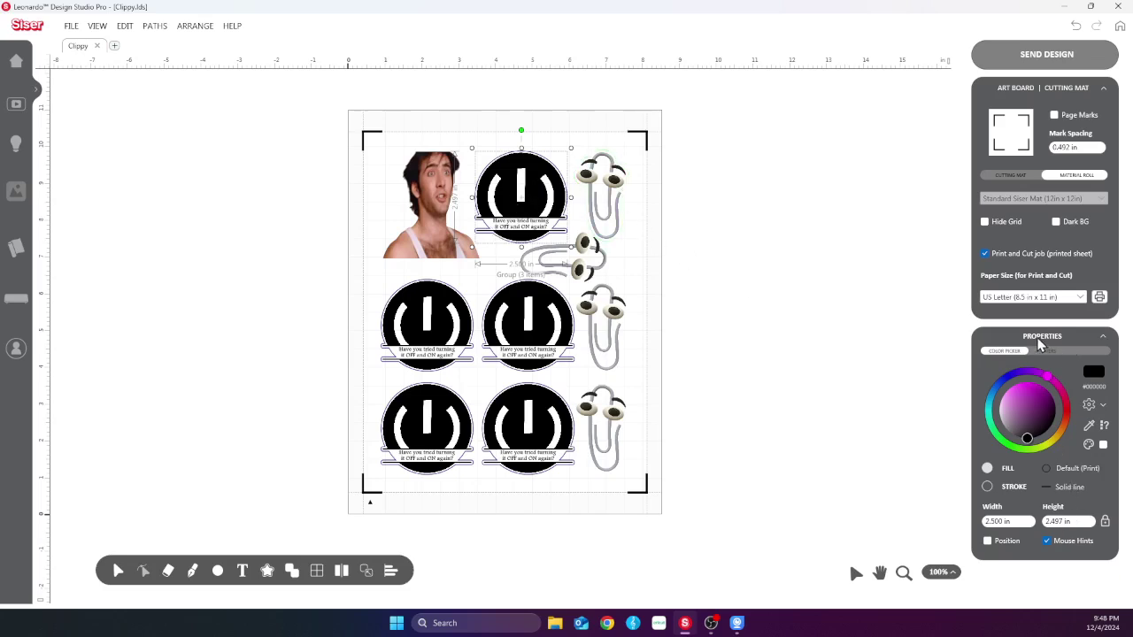
click(1047, 352)
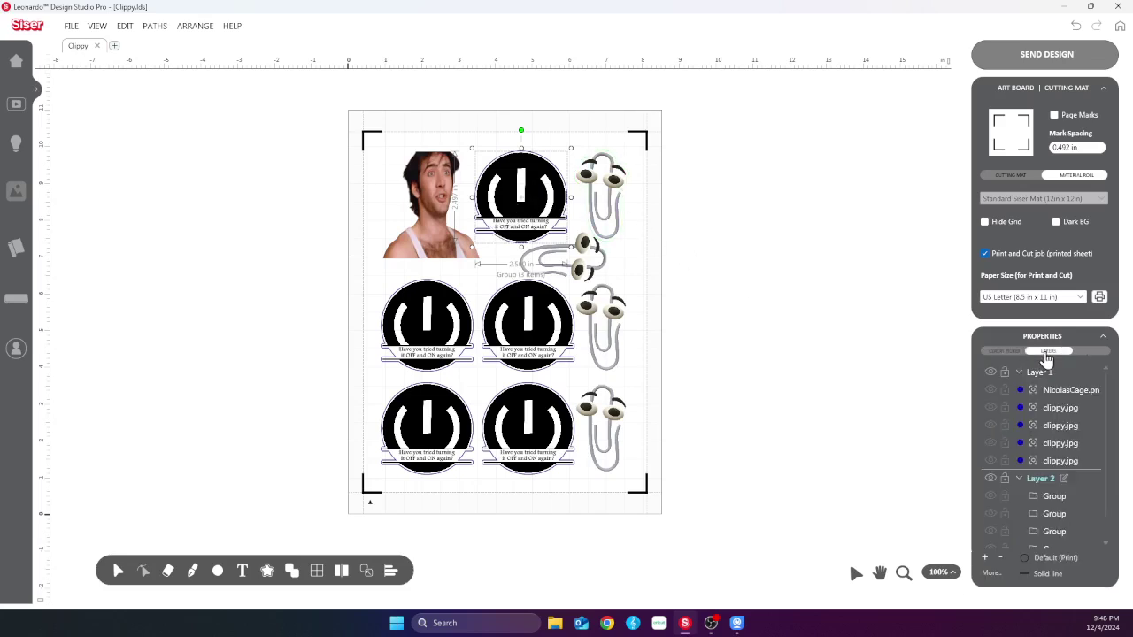
click(1054, 502)
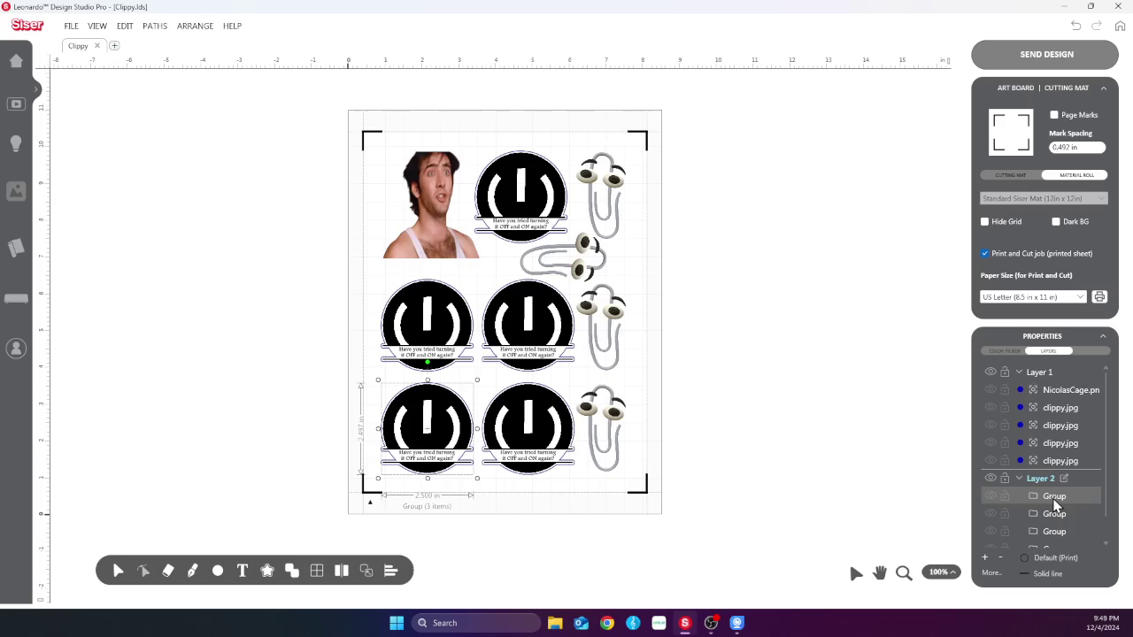
right_click(436, 434)
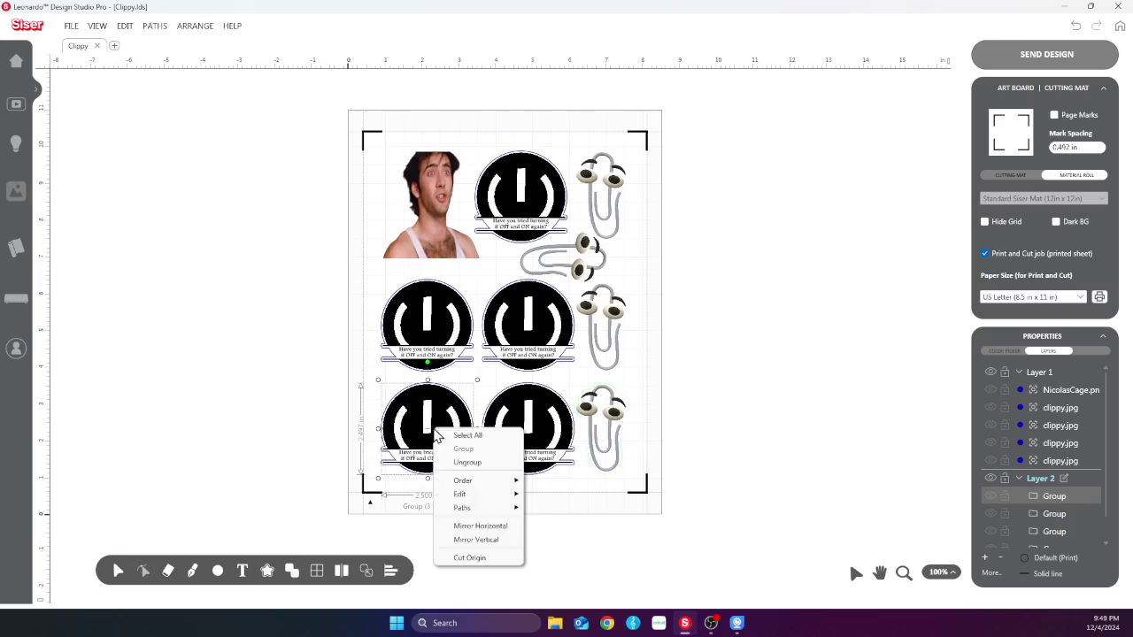
click(473, 466)
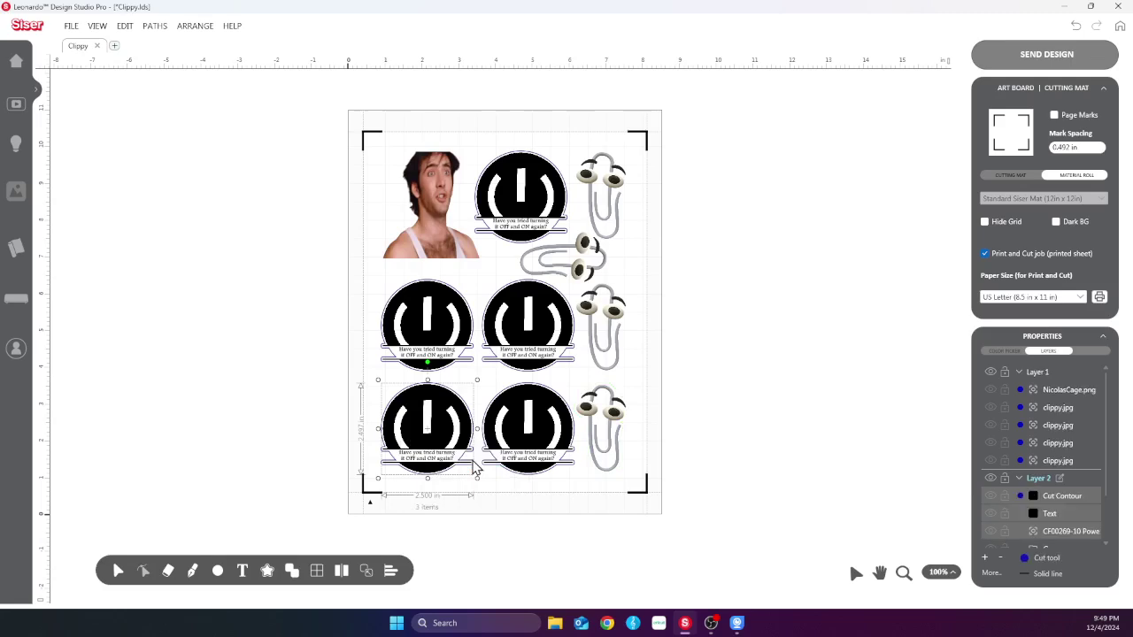
Try to separate the lower-left power button sticker with Ungroup Paths and inspect its layer entries
right_click(442, 437)
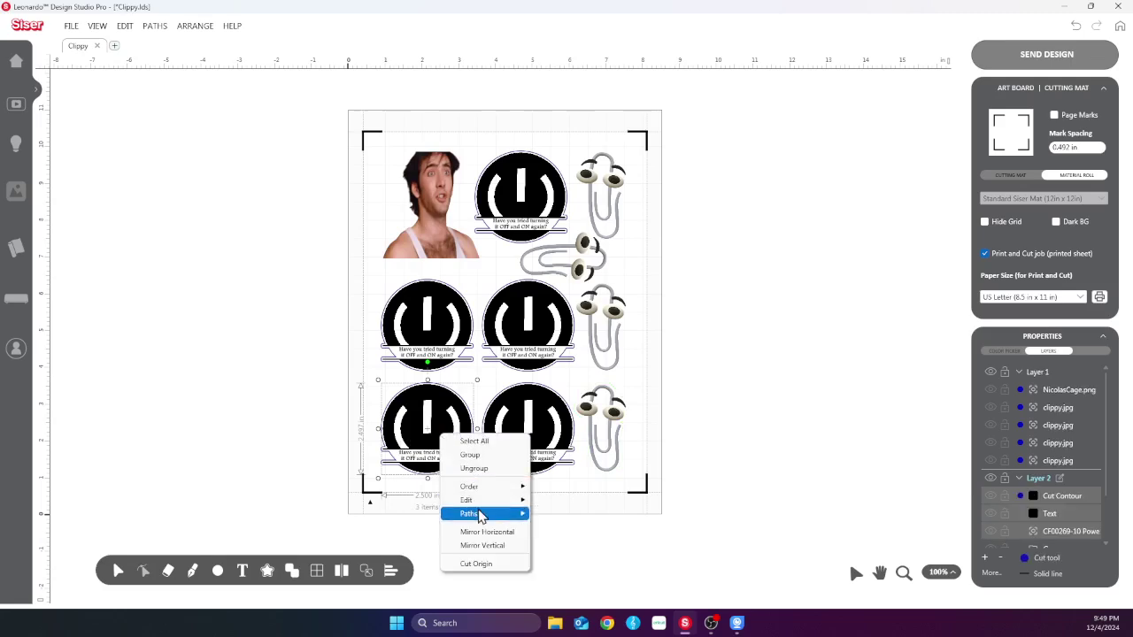
mouse_move(478, 513)
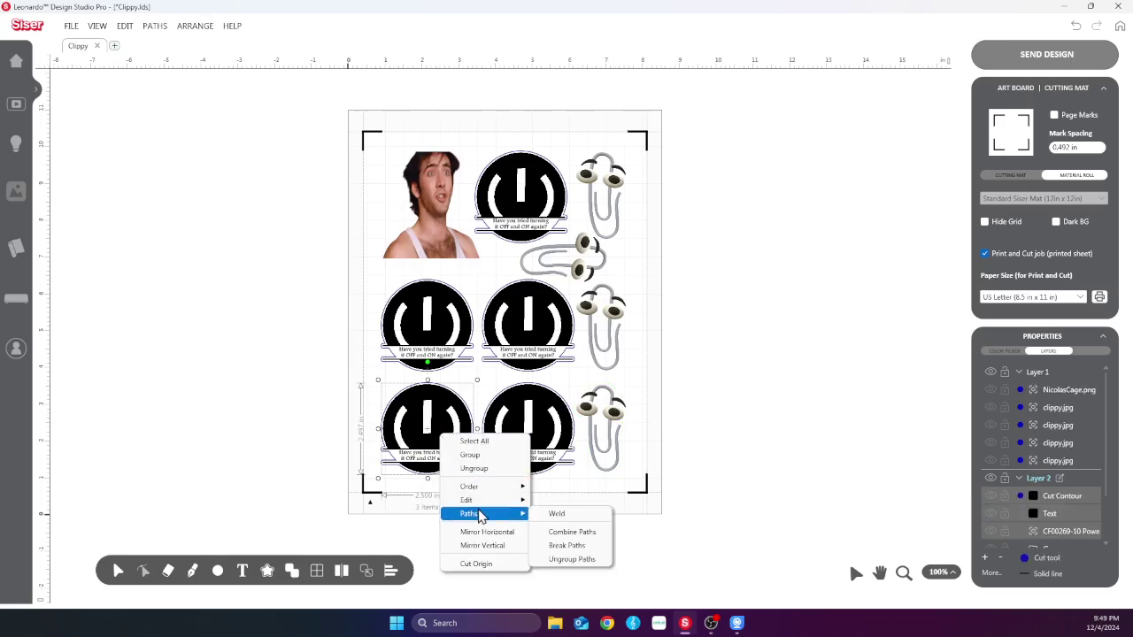
click(580, 564)
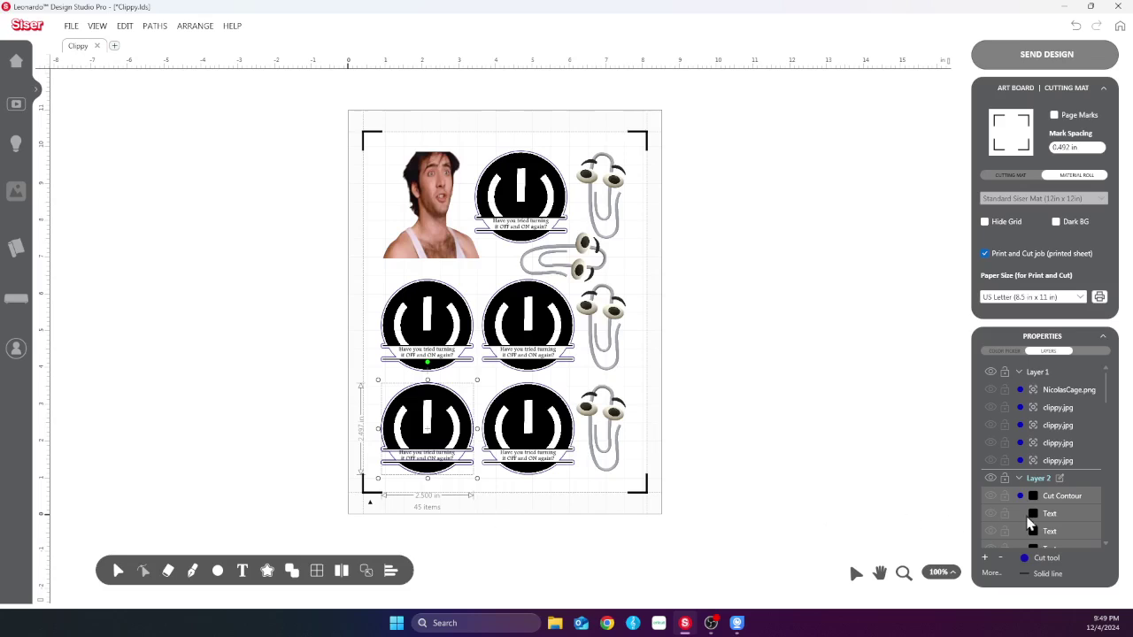
scroll(1082, 521, down, 5)
scroll(1082, 521, down, 1)
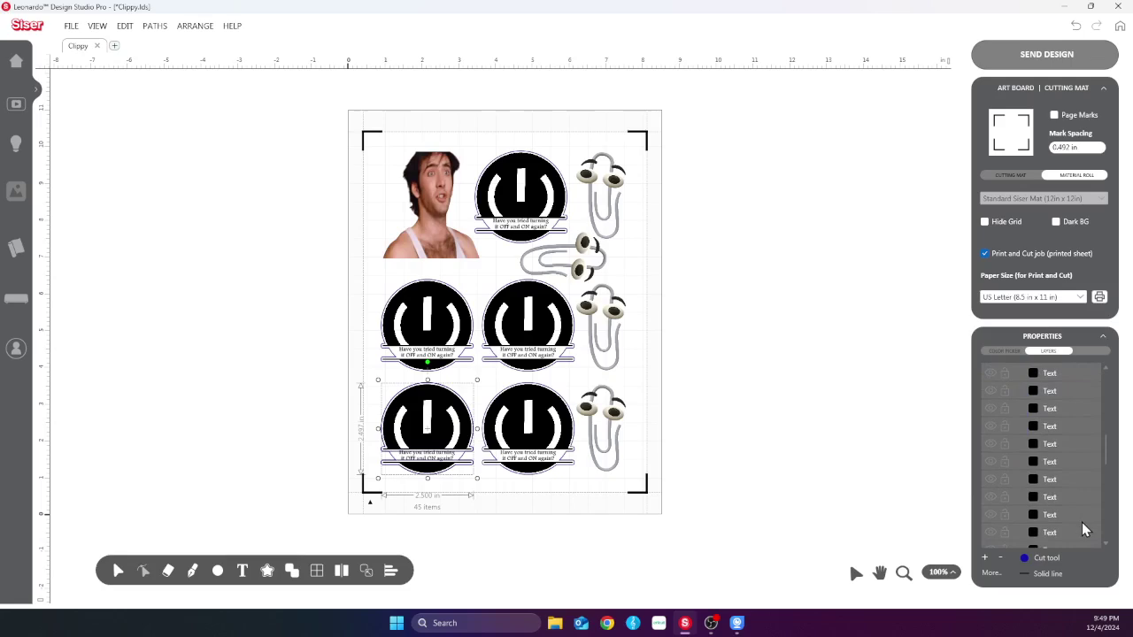
scroll(1081, 522, down, 5)
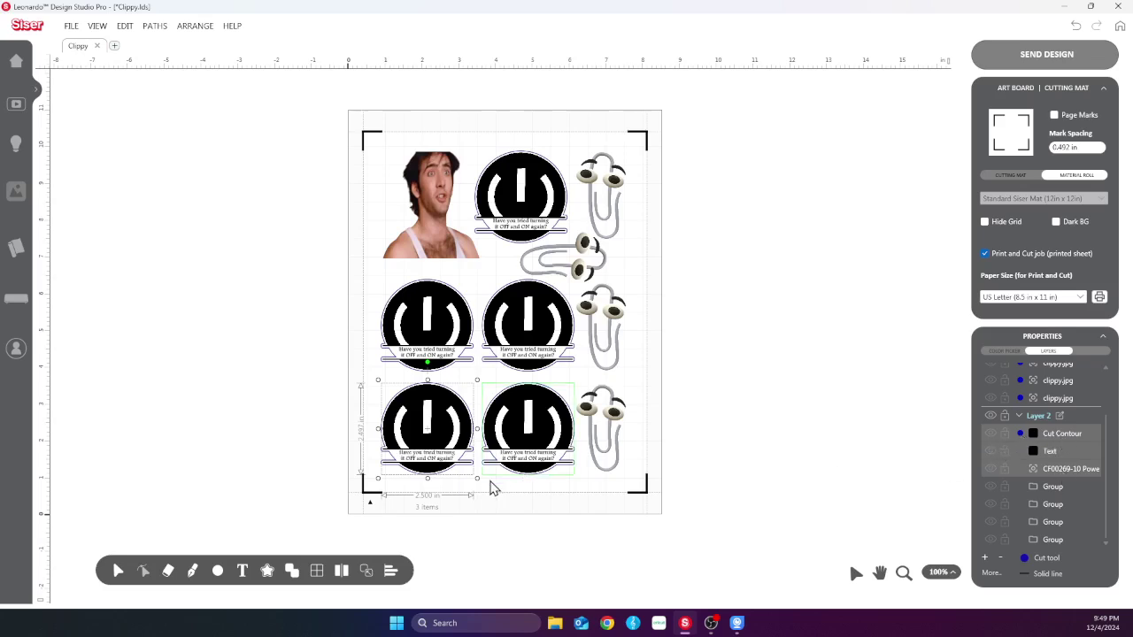
Select the lower-left power button sticker's CF00269-10 print-and-cut artwork in Layer 2 and separate it with Ungroup Paths
click(539, 492)
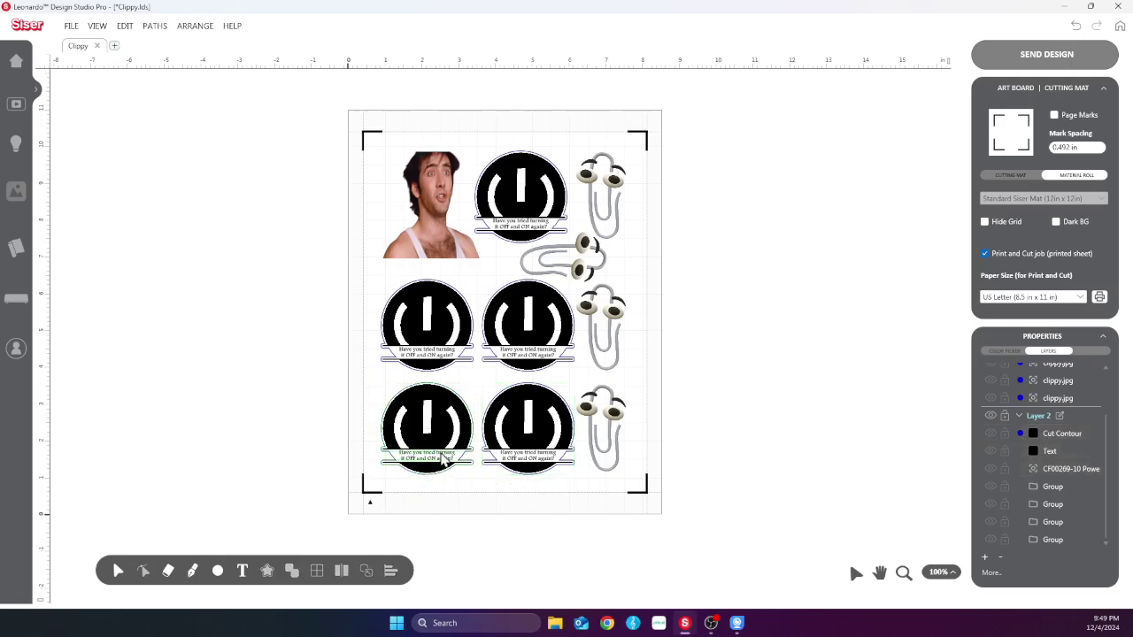
click(394, 466)
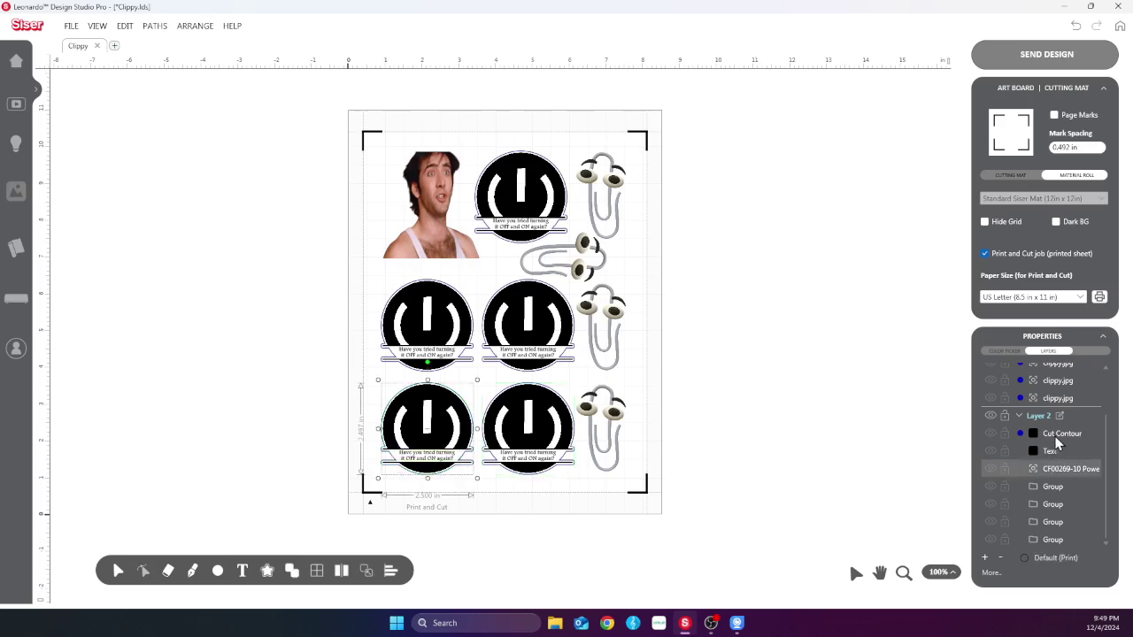
click(1056, 436)
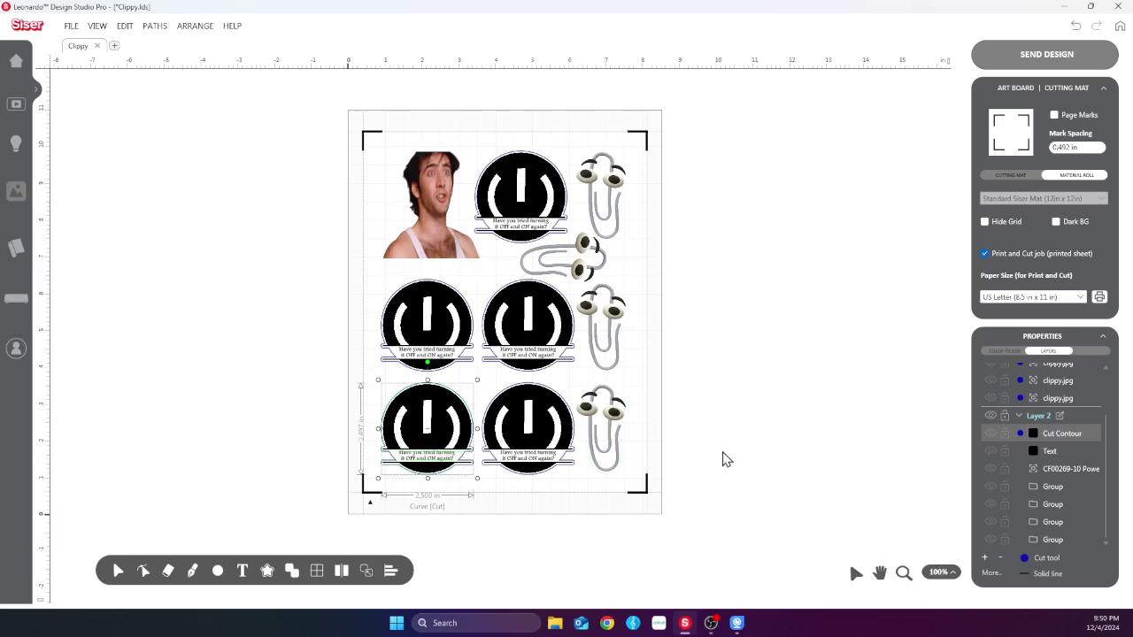
click(1069, 474)
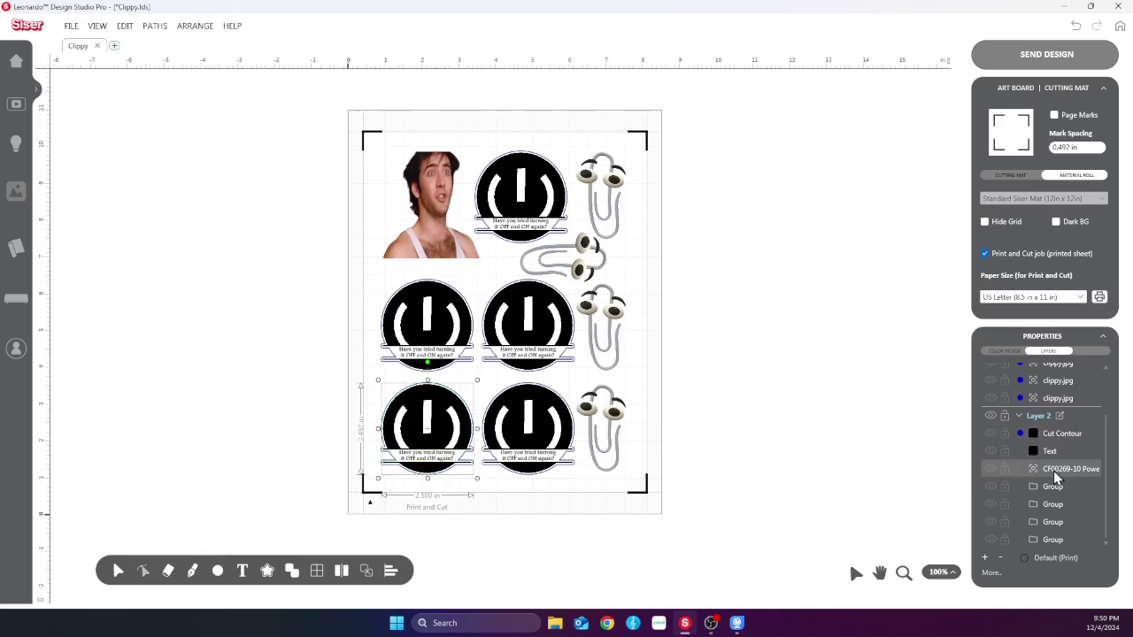
right_click(465, 461)
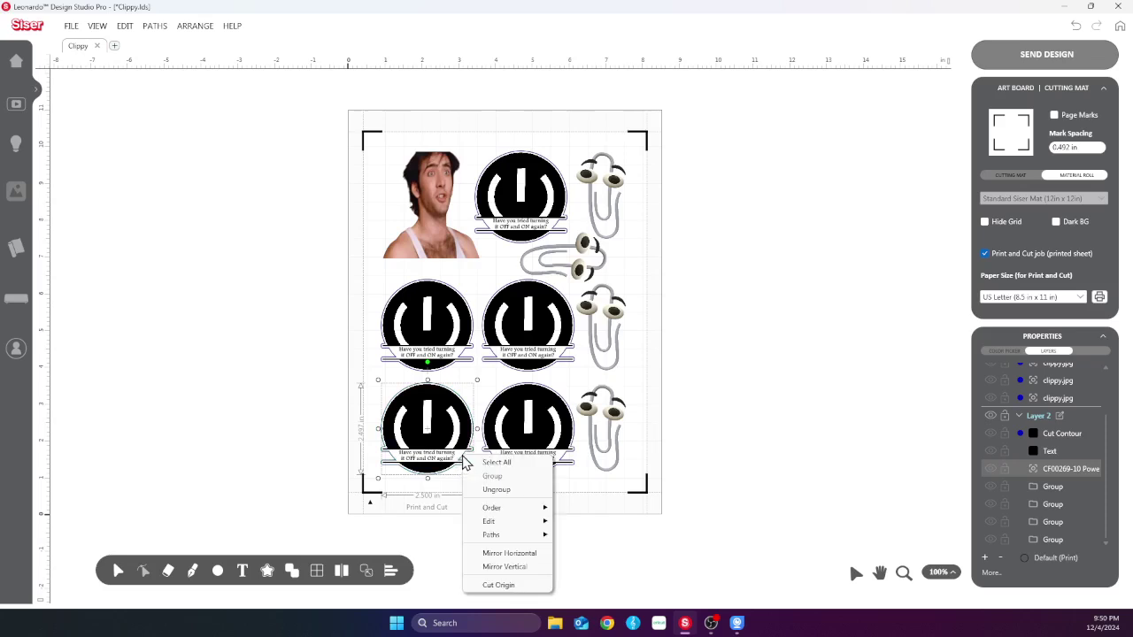
mouse_move(510, 530)
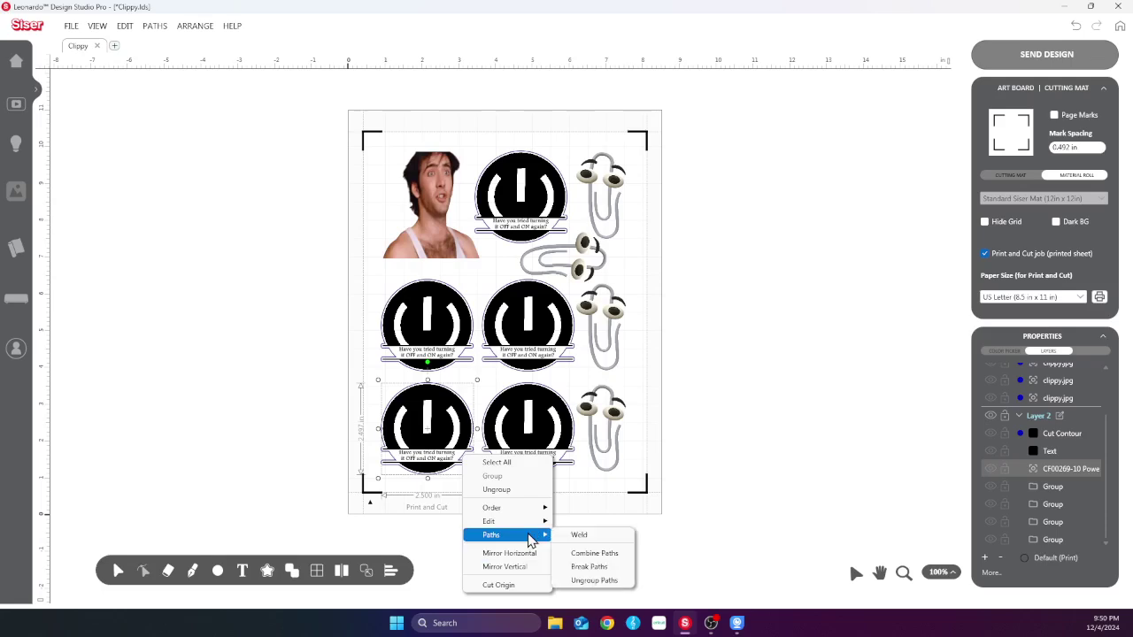
click(605, 579)
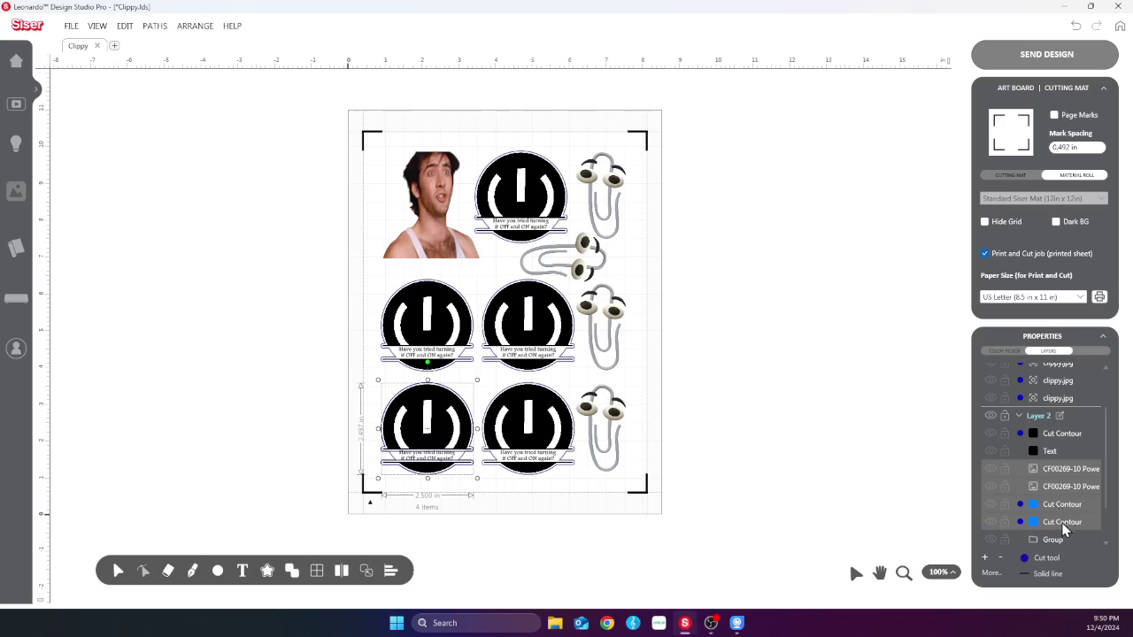
Hide the two separated blue cut contours and check the cutting contours preview for all artwork, returning to the design
click(991, 504)
click(990, 522)
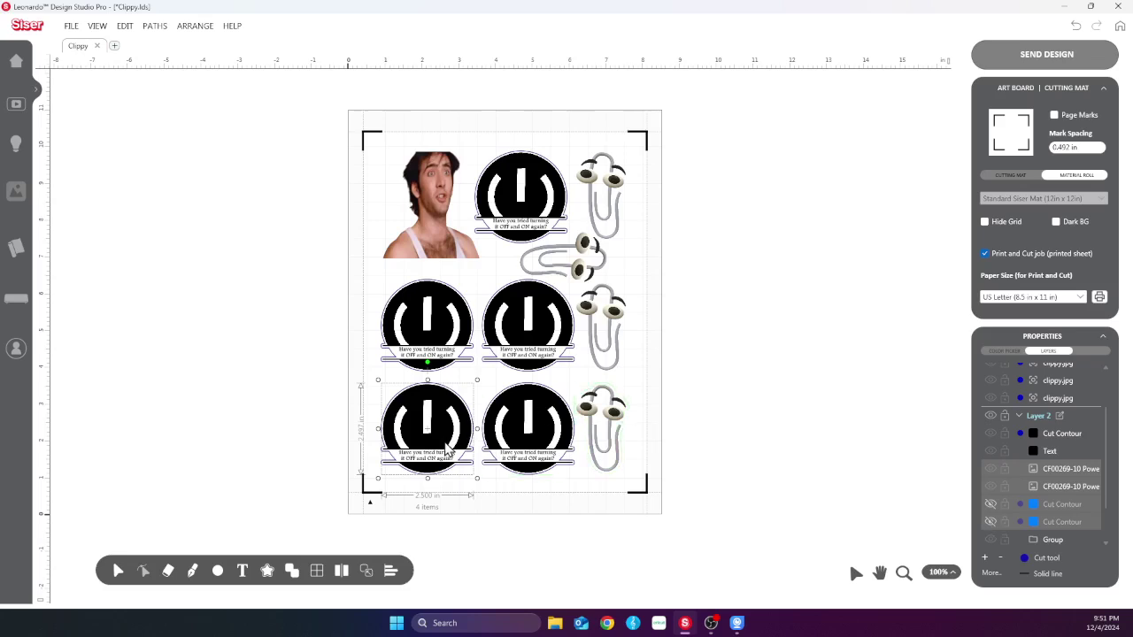
click(1018, 62)
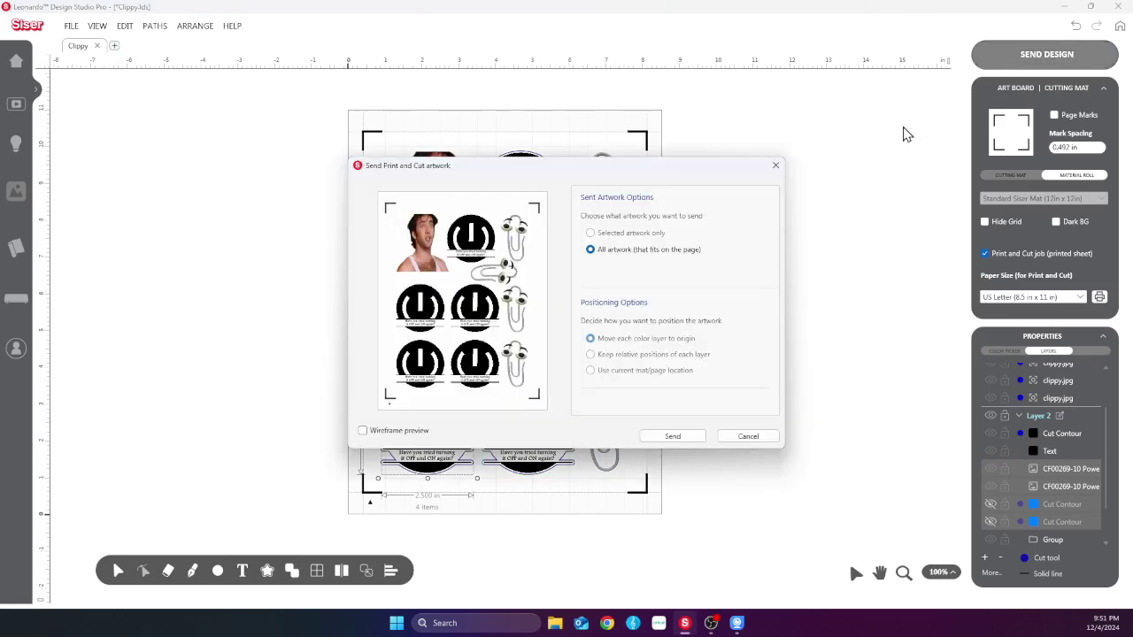
click(686, 437)
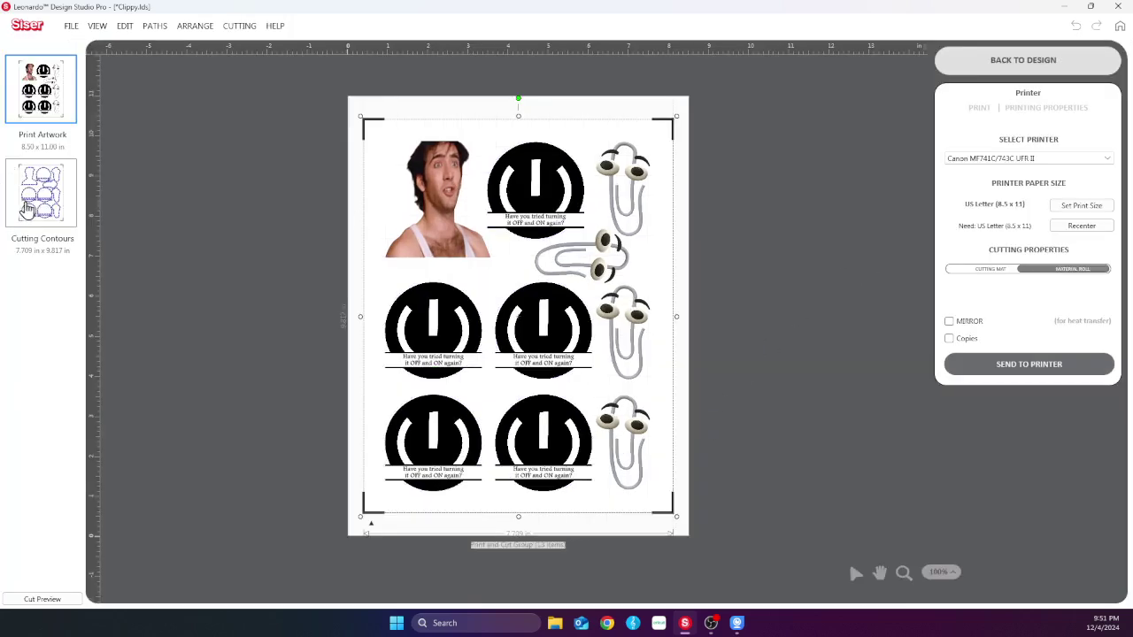
click(61, 208)
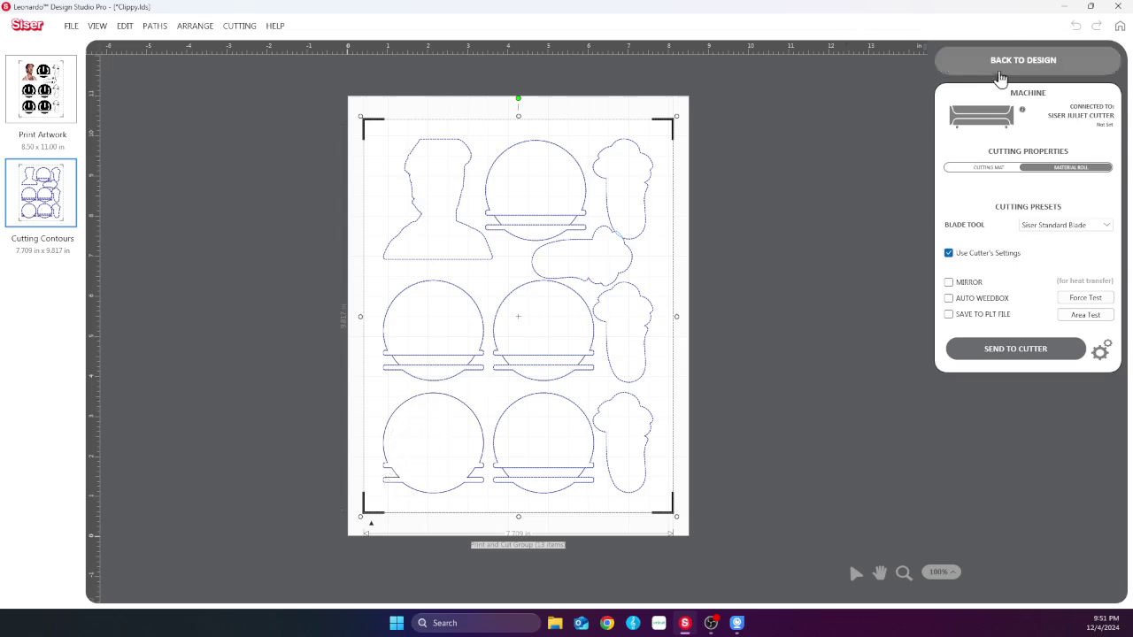
click(1031, 62)
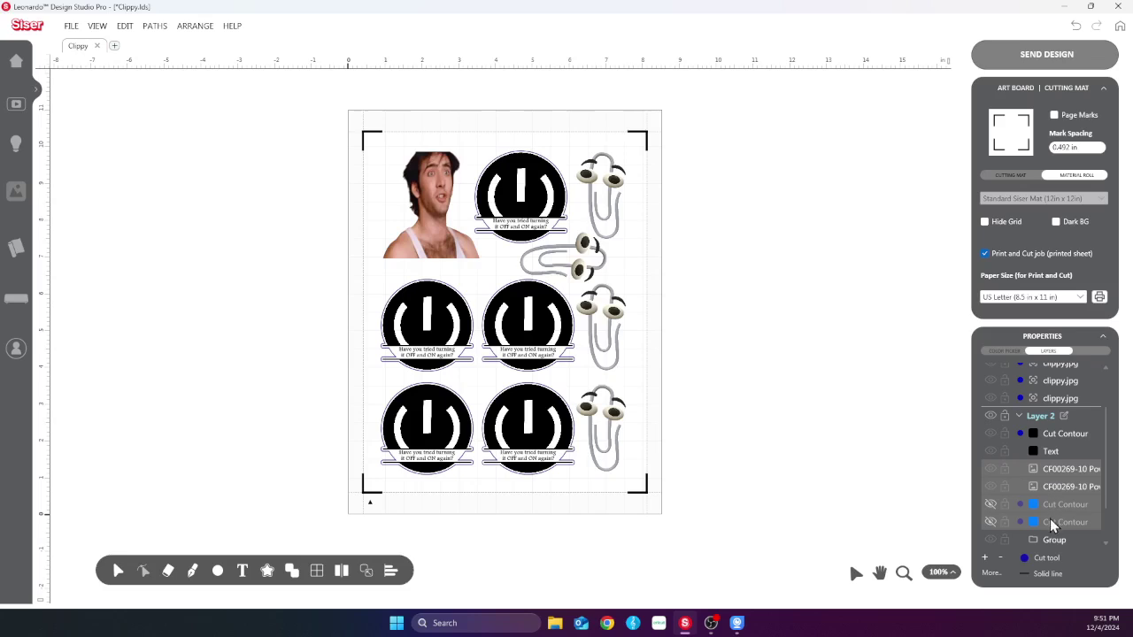
Group the lower-left sticker's cut contours, text and artwork images in Layer 2, and ungroup them again
scroll(1046, 450, down, 3)
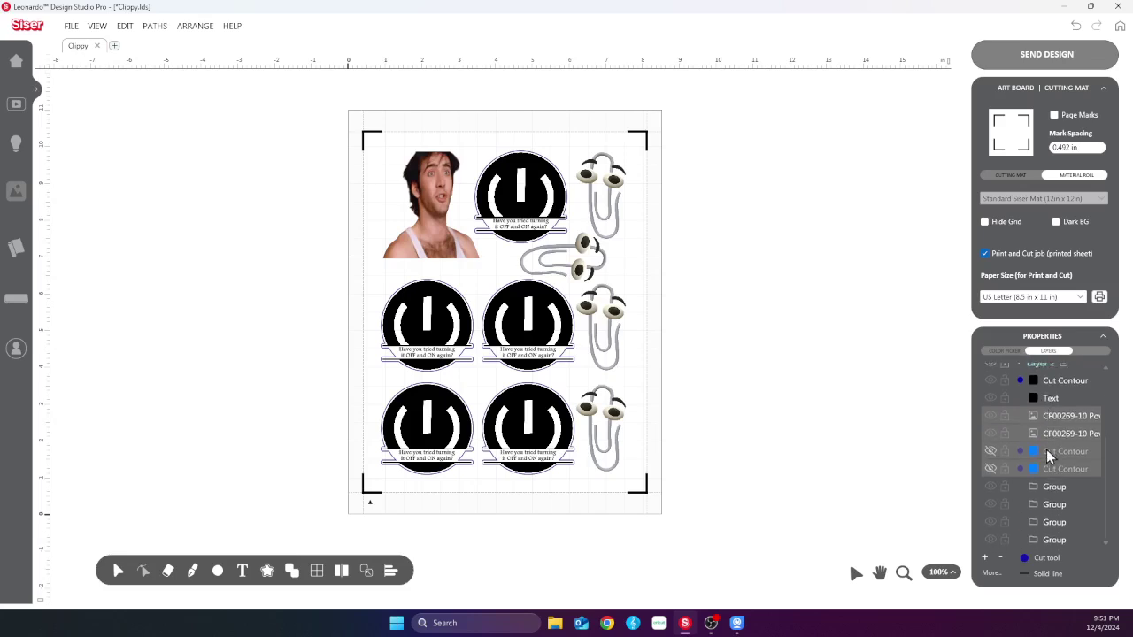
scroll(1060, 396, up, 2)
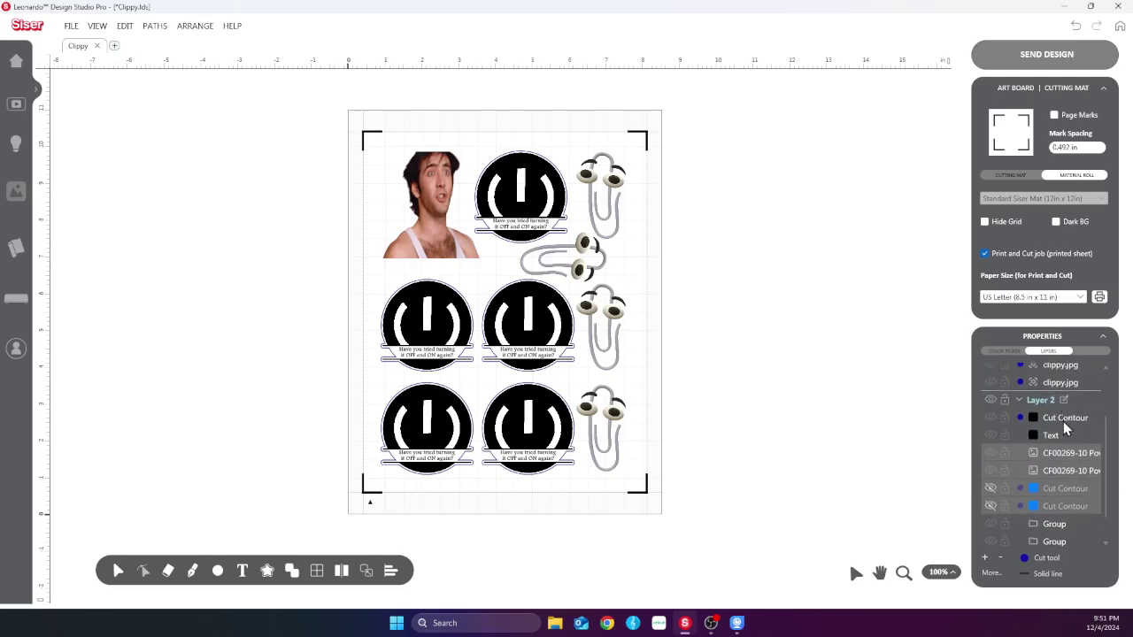
click(1062, 417)
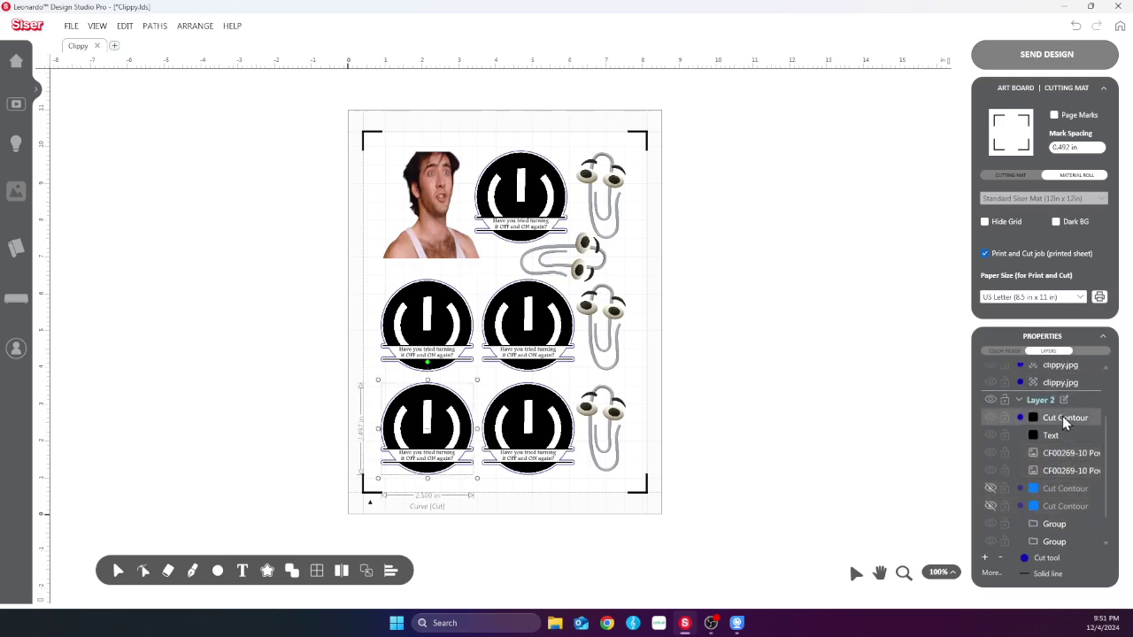
shift+click(1058, 506)
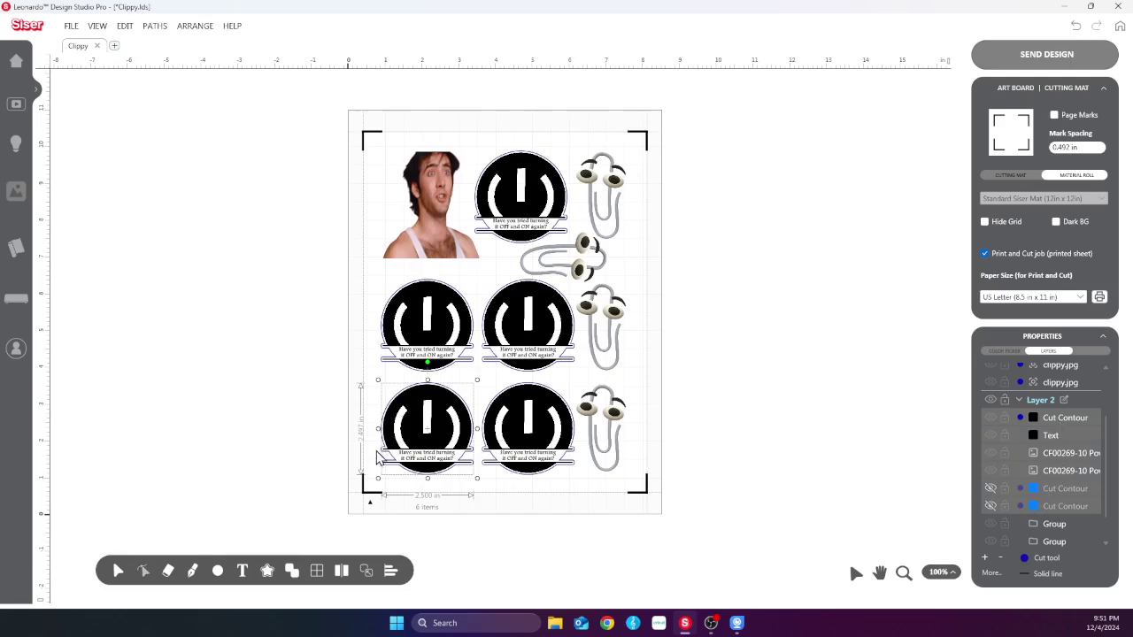
right_click(433, 434)
click(468, 462)
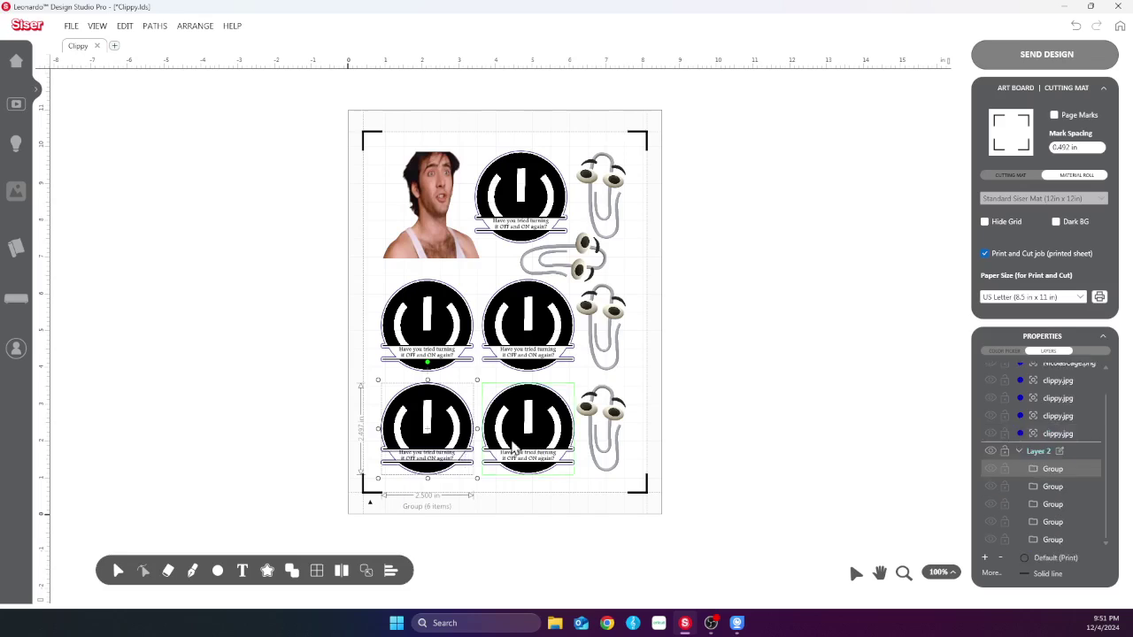
right_click(439, 442)
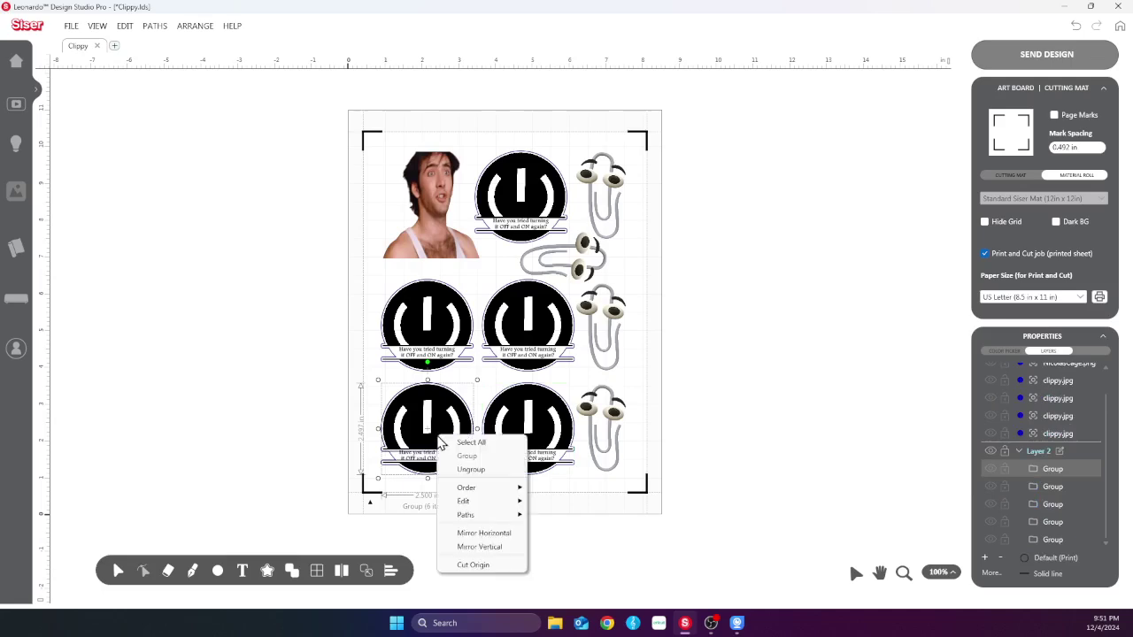
click(469, 467)
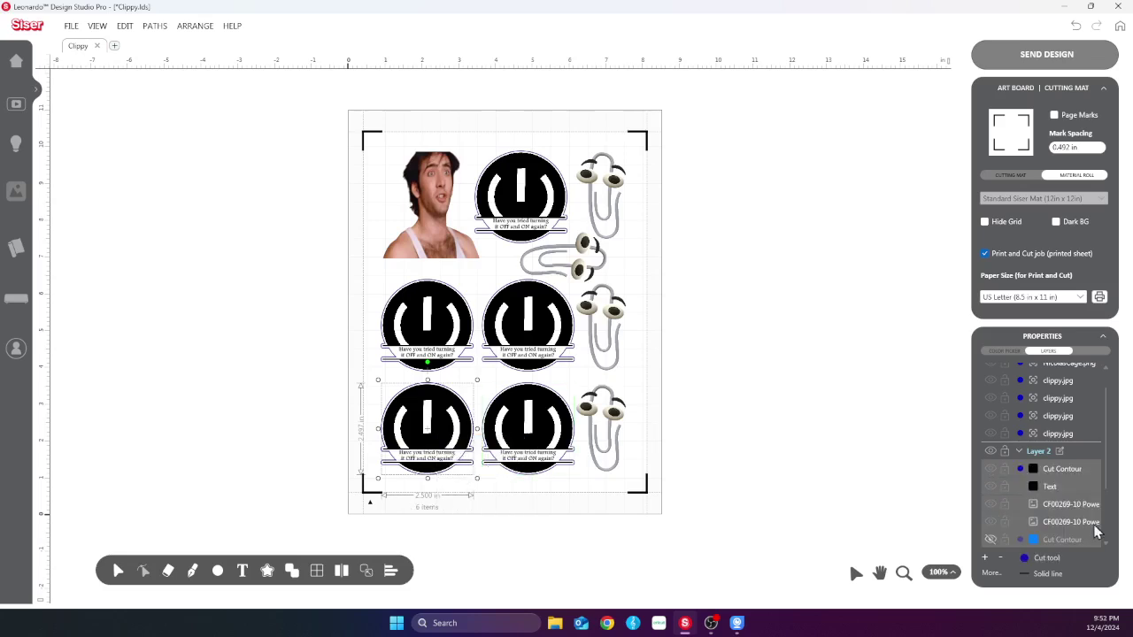
Delete the two hidden blue cut contours of the lower-left power button sticker from Layer 2
scroll(1064, 539, down, 3)
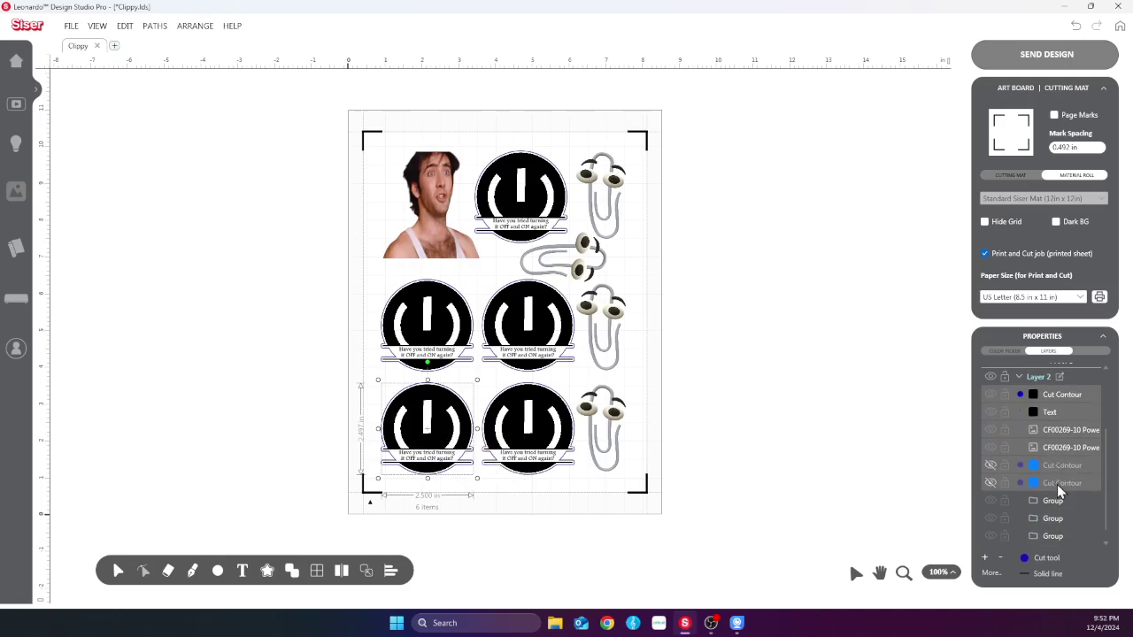
click(557, 484)
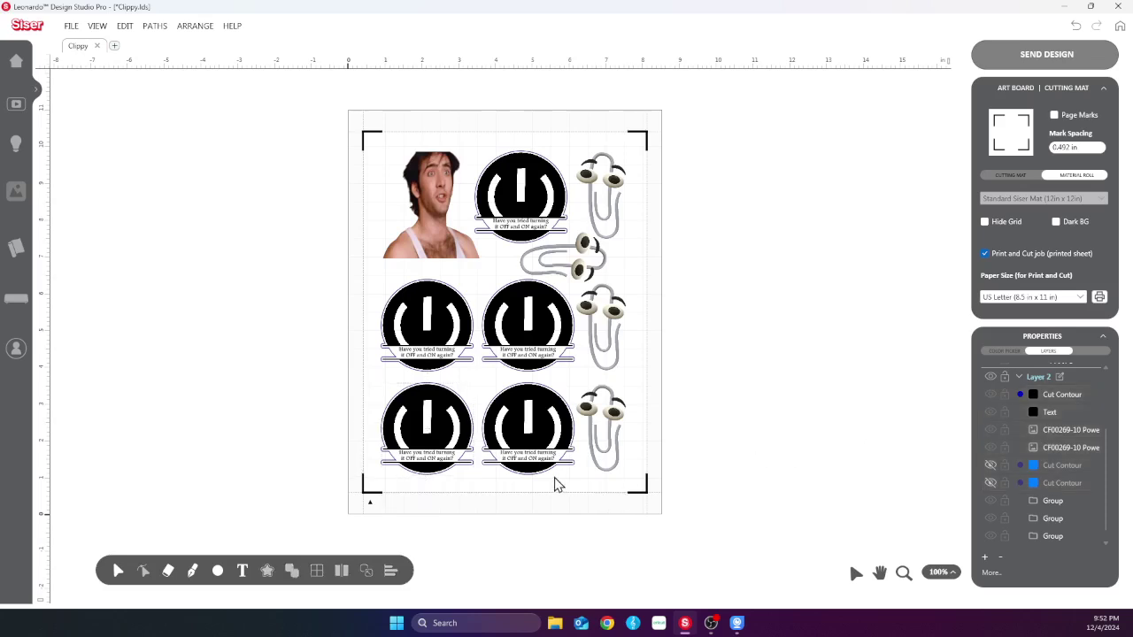
click(1070, 468)
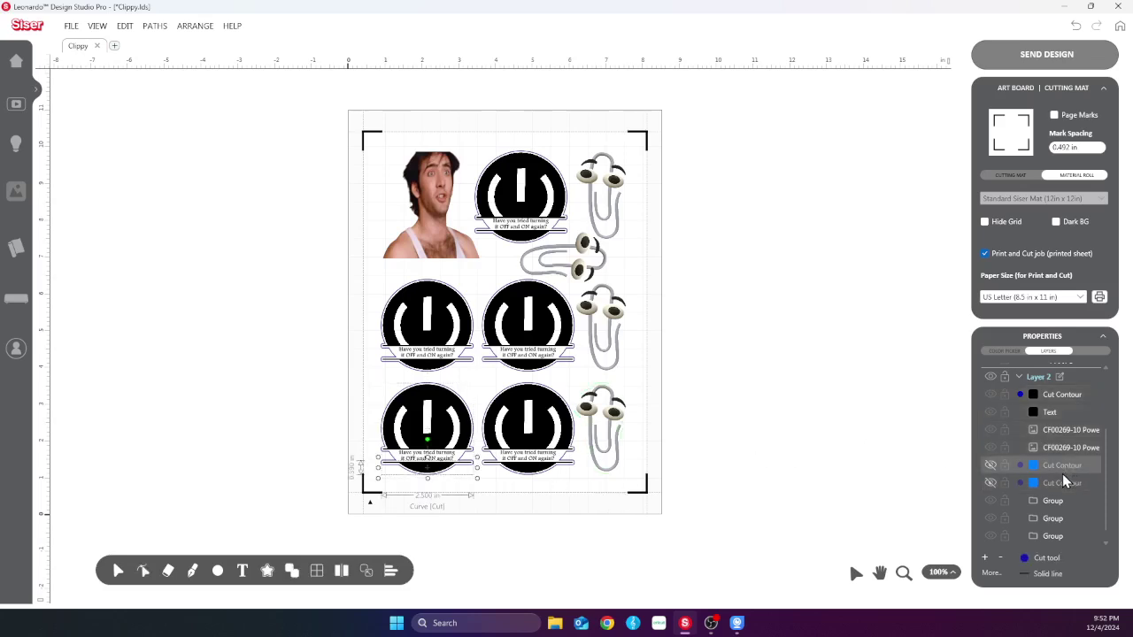
shift+click(1060, 477)
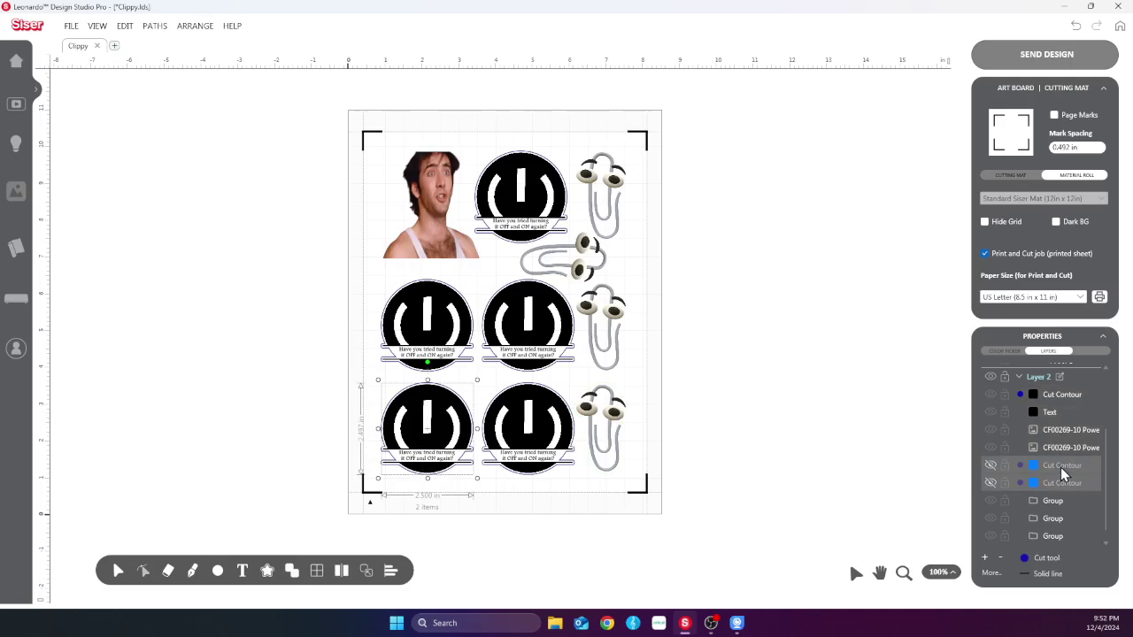
key(Delete)
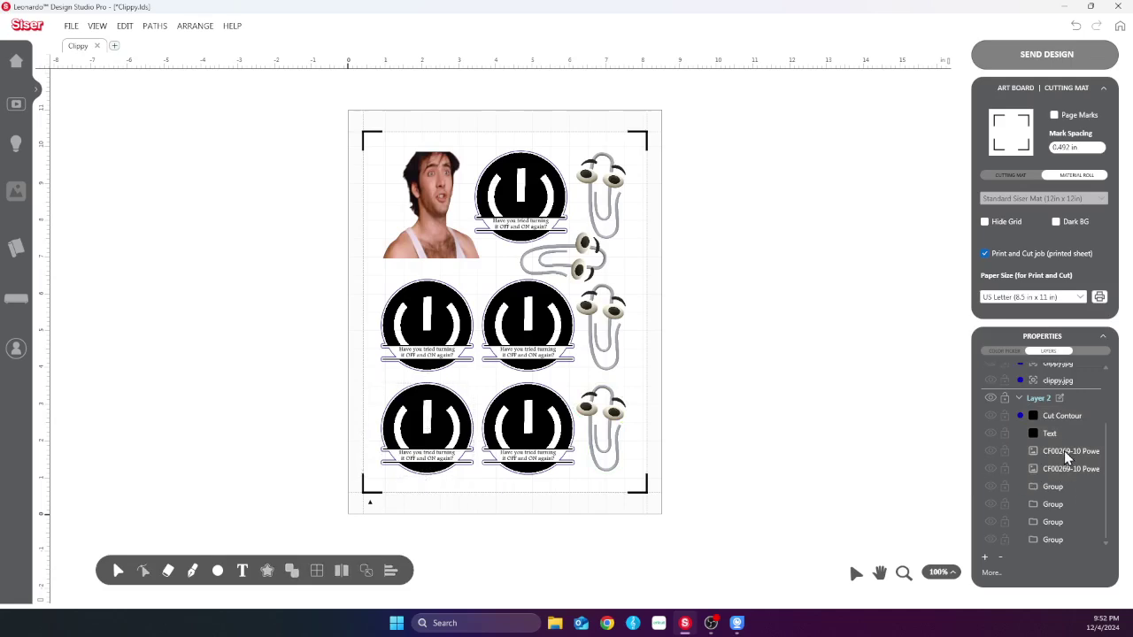
Group the lower-left sticker's remaining black cut contour, text and two CF00269-10 images in Layer 2
scroll(1064, 438, up, 3)
scroll(1065, 531, down, 2)
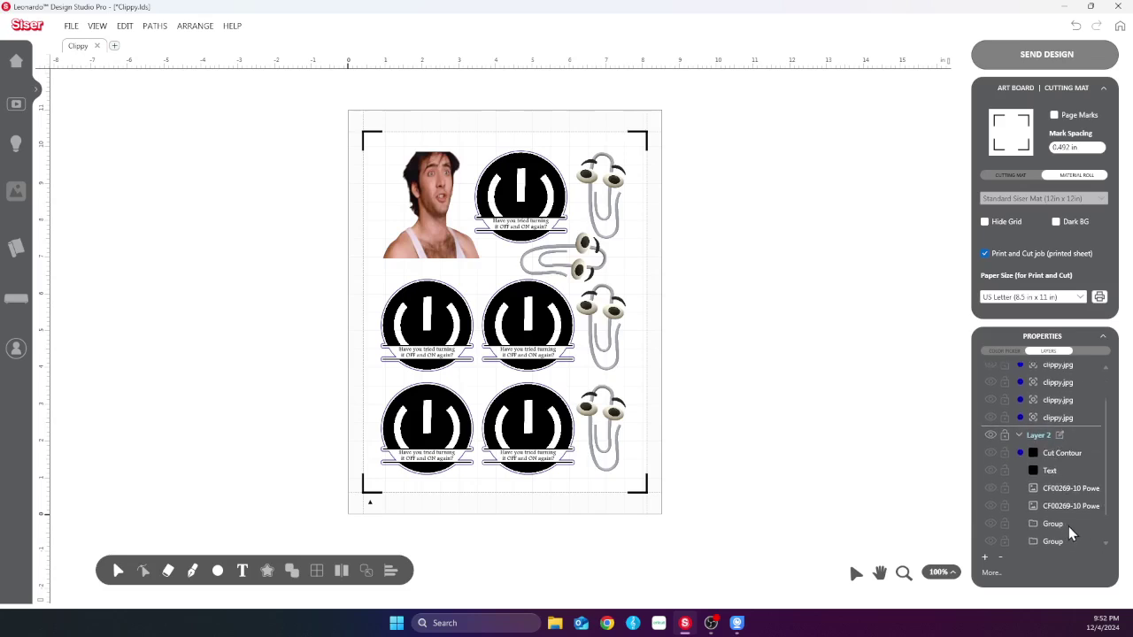
click(1068, 508)
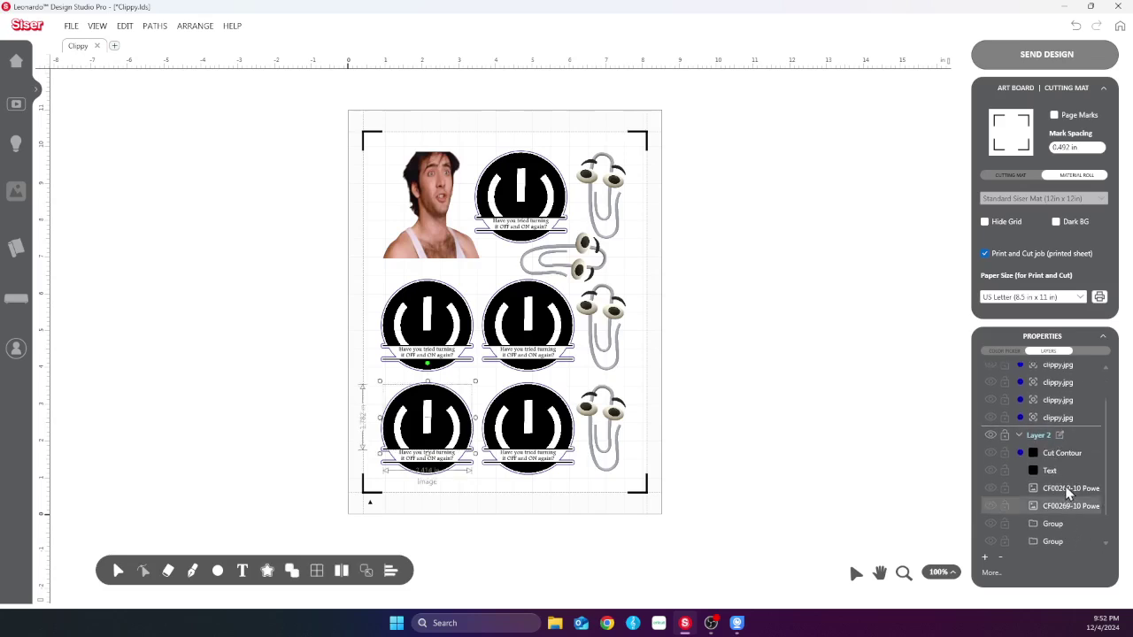
click(1068, 490)
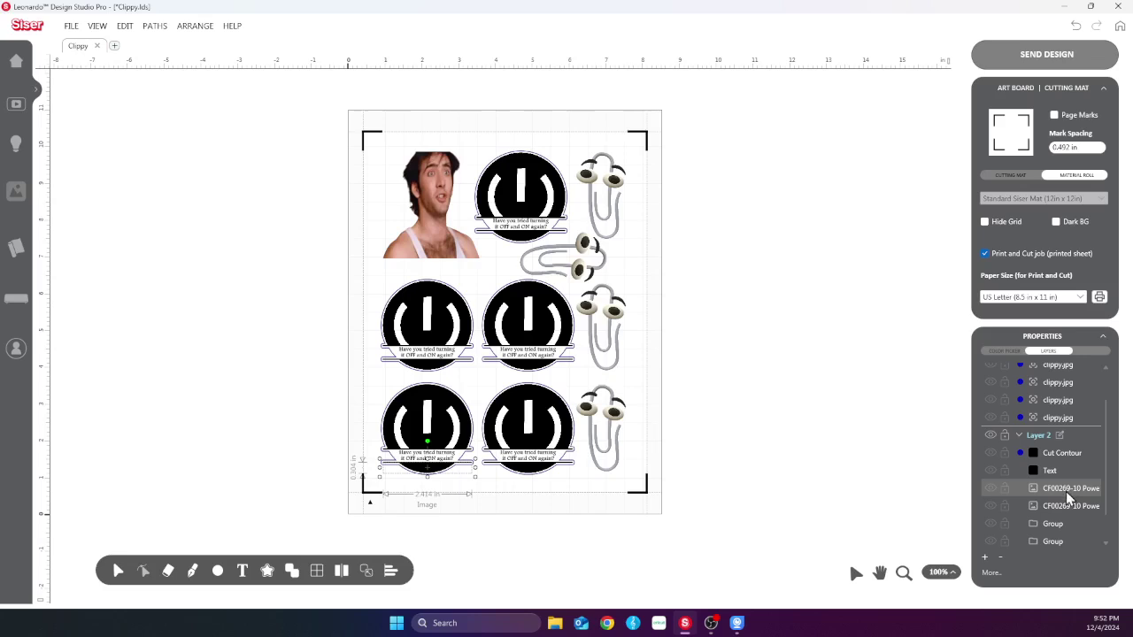
click(1064, 503)
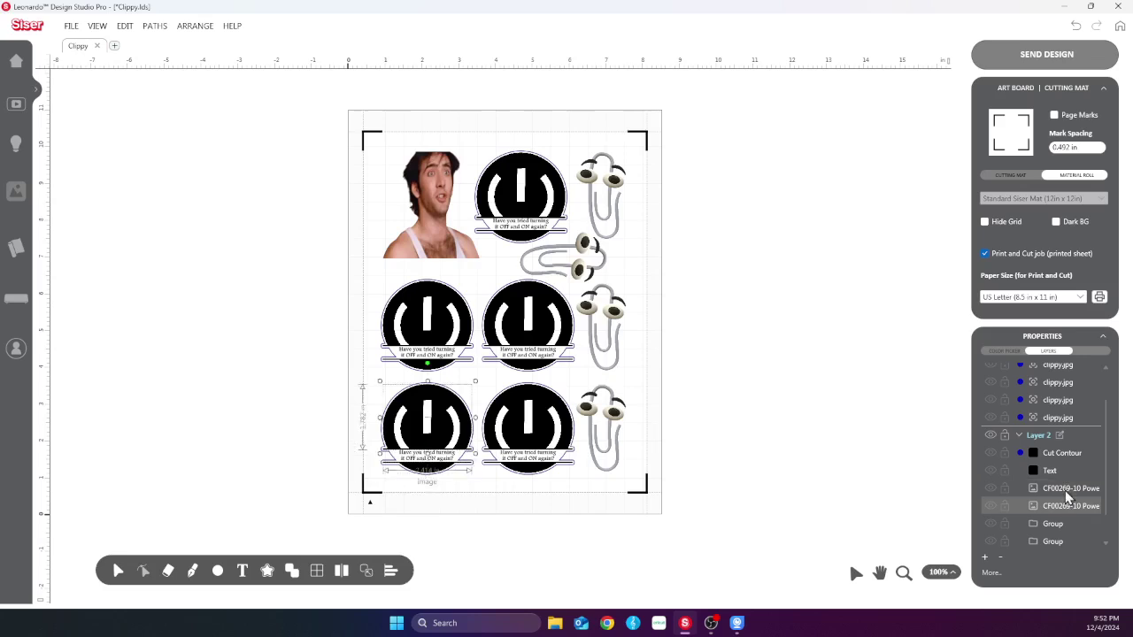
click(1065, 489)
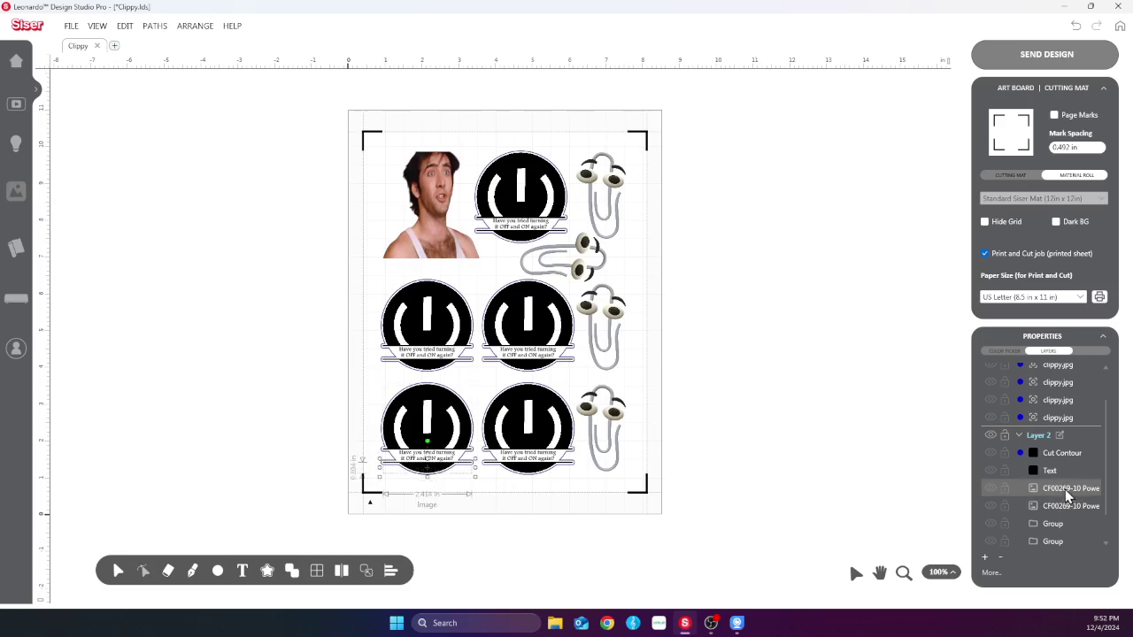
click(1062, 506)
shift+click(1057, 454)
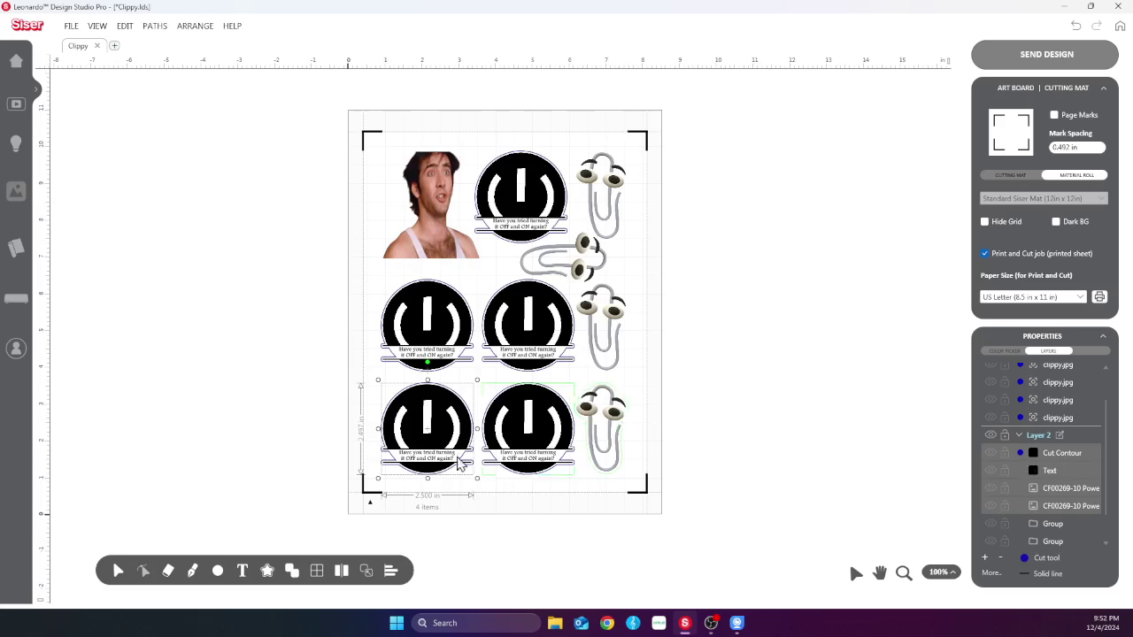
right_click(425, 438)
click(451, 456)
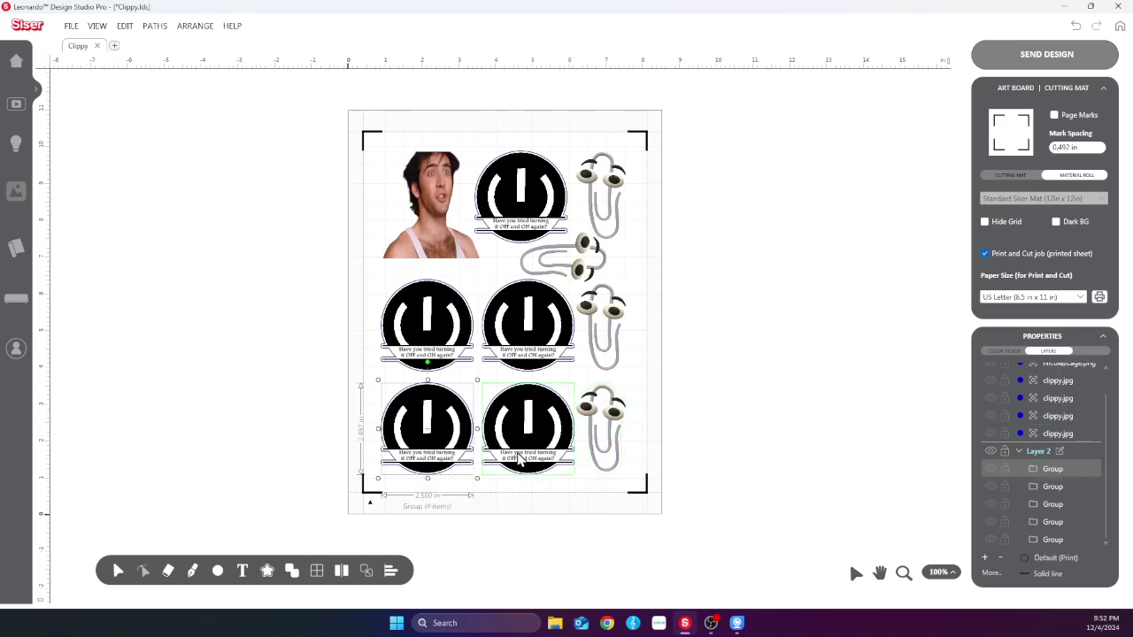
right_click(445, 439)
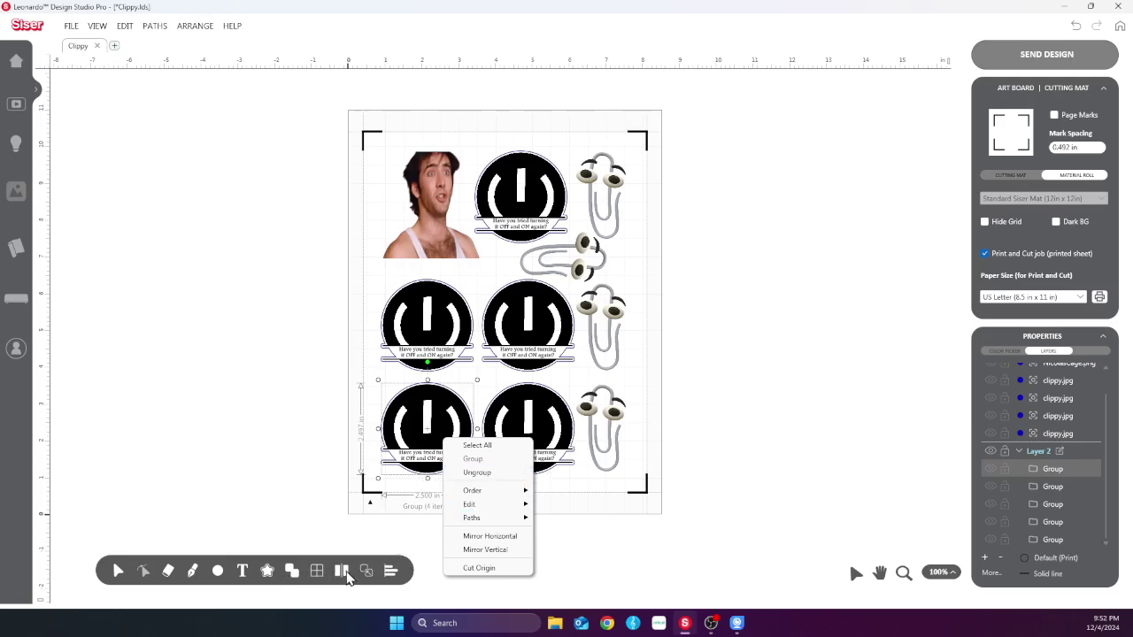
click(294, 572)
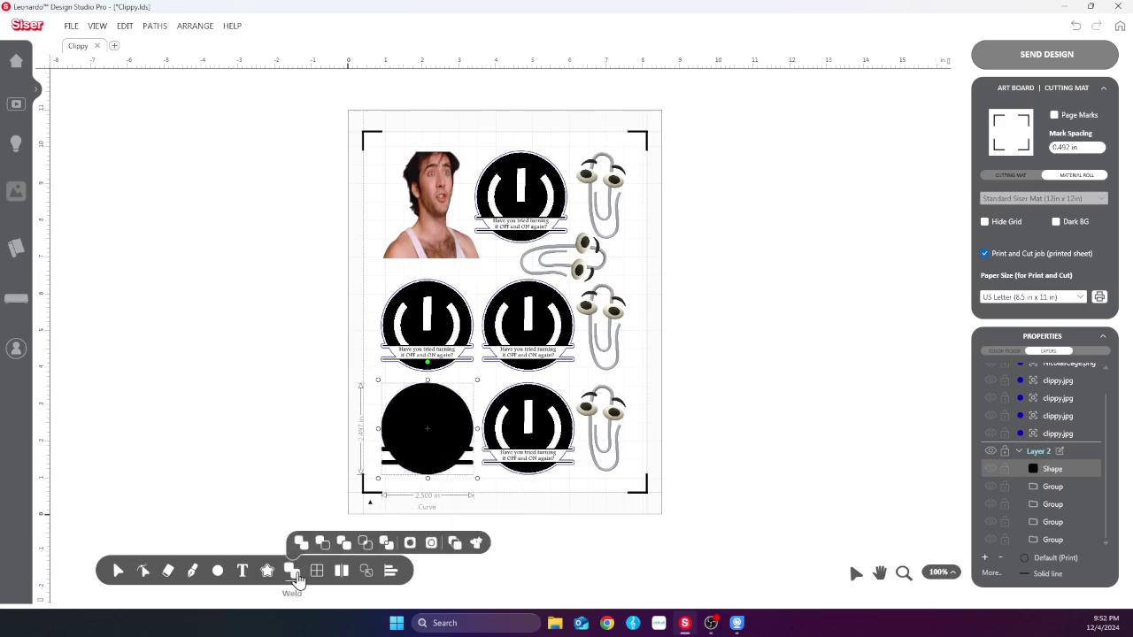
key(ctrl+z)
Duplicate the cleaned-up lower-left power button sticker and replace the old lower-right power button sticker with the copy
mouse_move(316, 574)
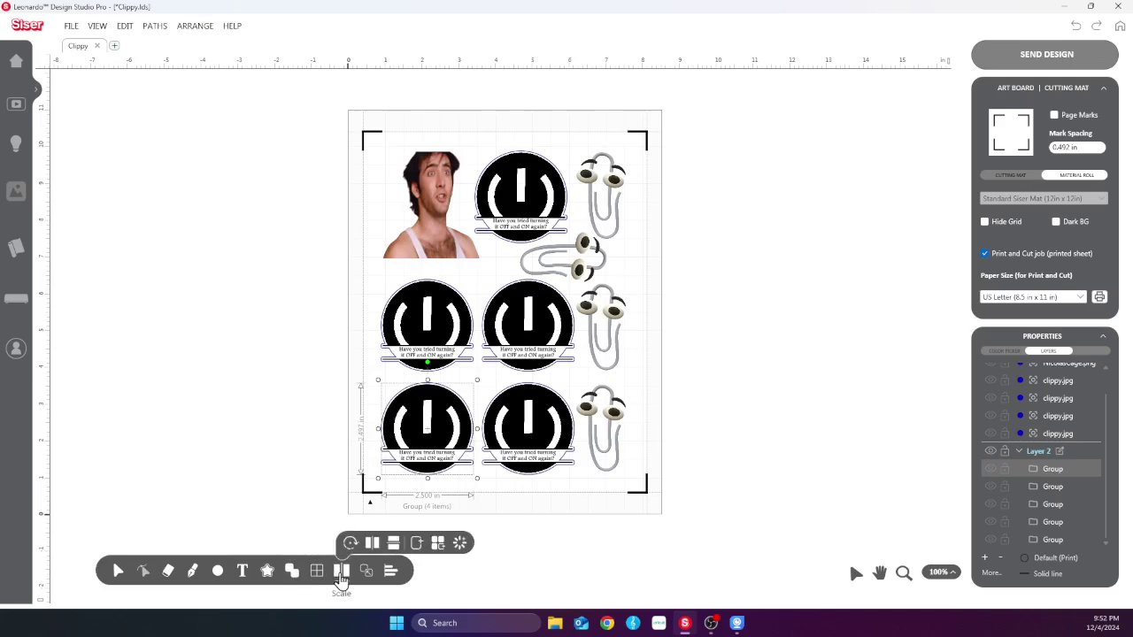
click(416, 542)
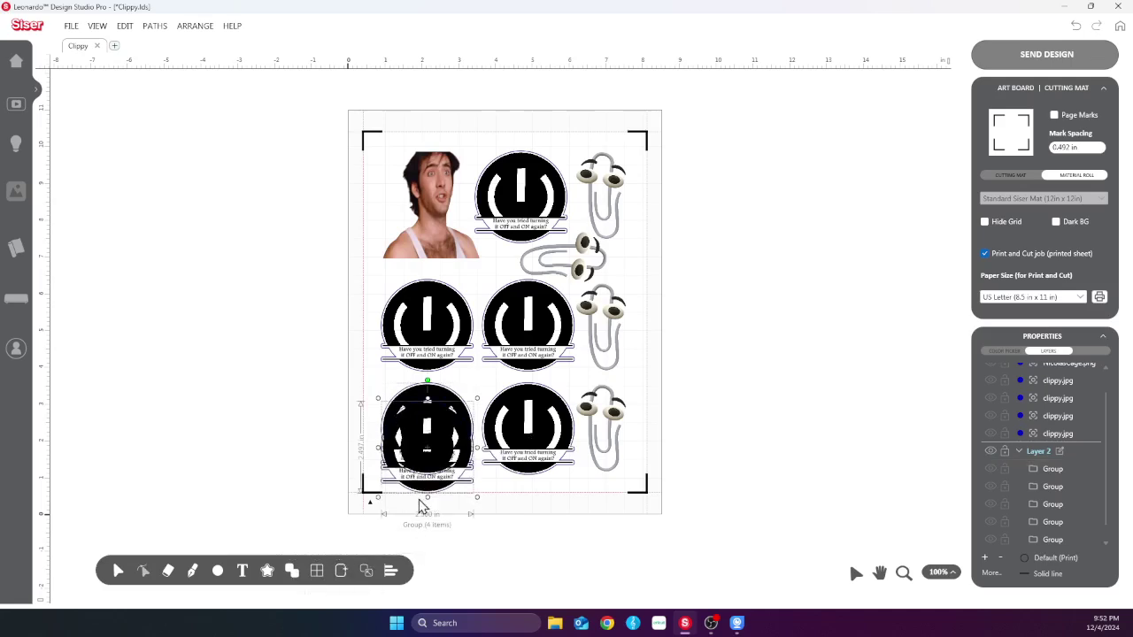
mouse_move(527, 471)
mouse_down()
mouse_move(506, 469)
mouse_move(527, 476)
mouse_up()
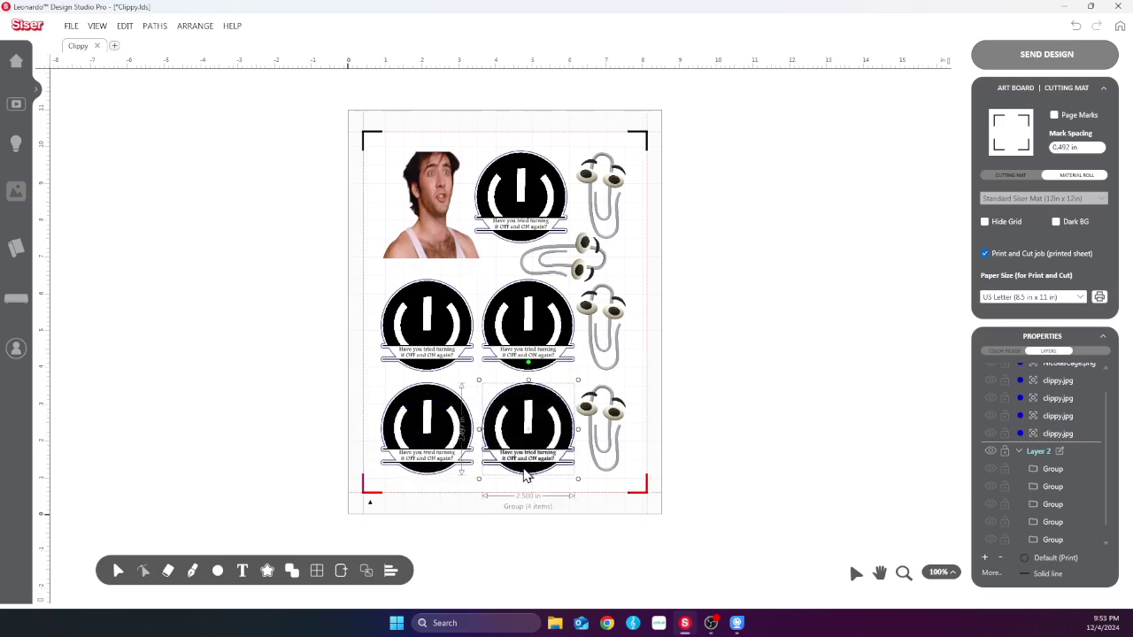
drag(527, 476, 524, 394)
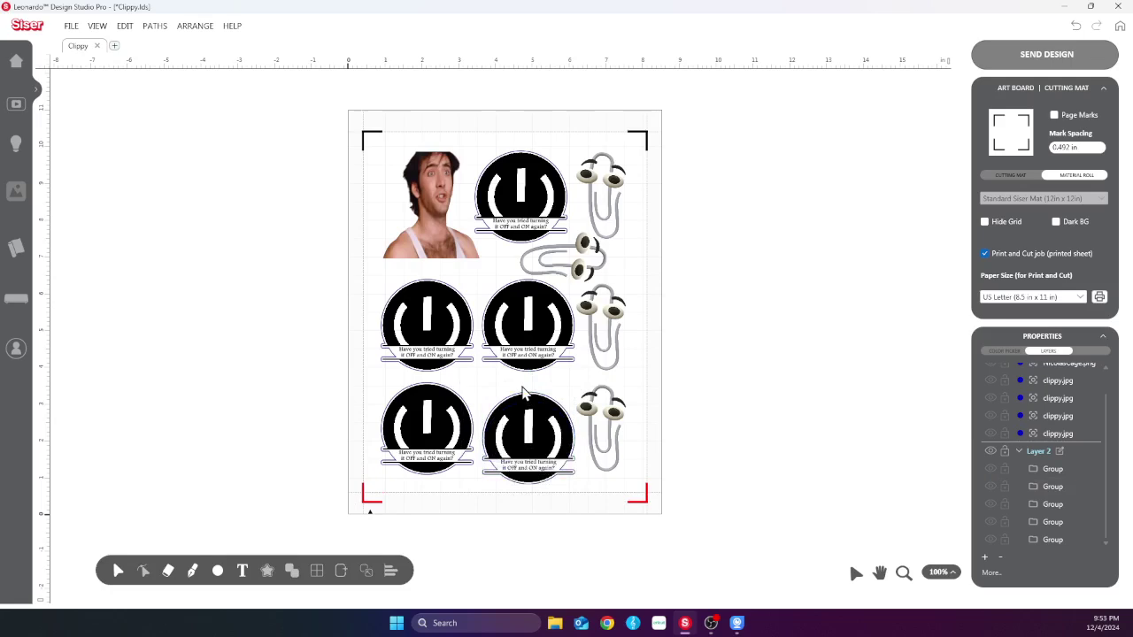
Align the top edges of the two power button stickers in the bottom row
shift+click(433, 416)
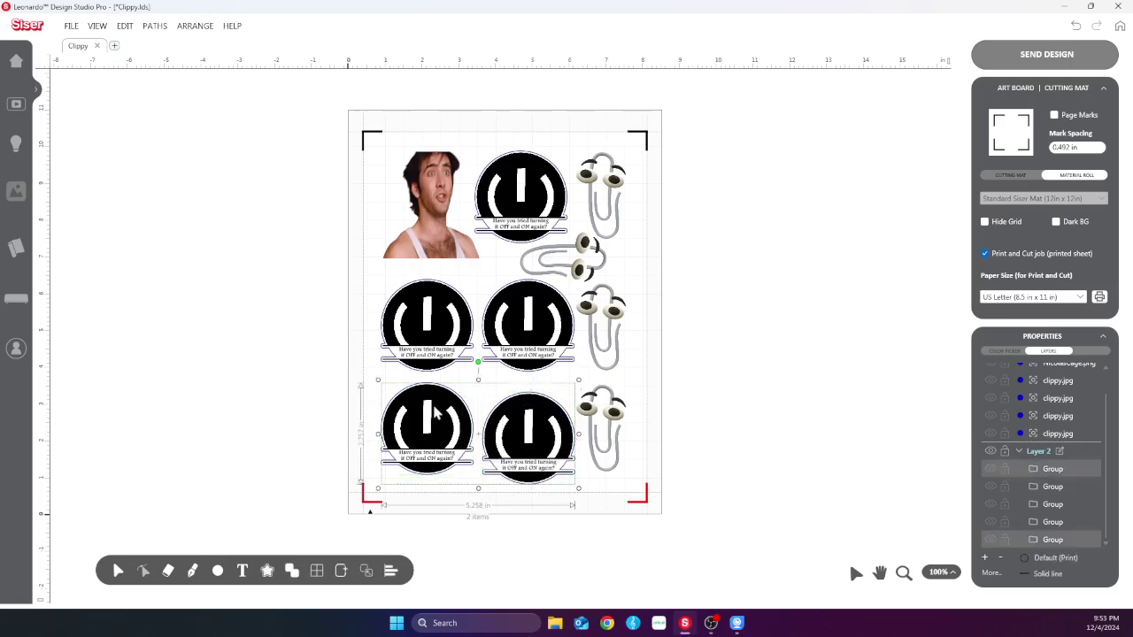
mouse_move(393, 573)
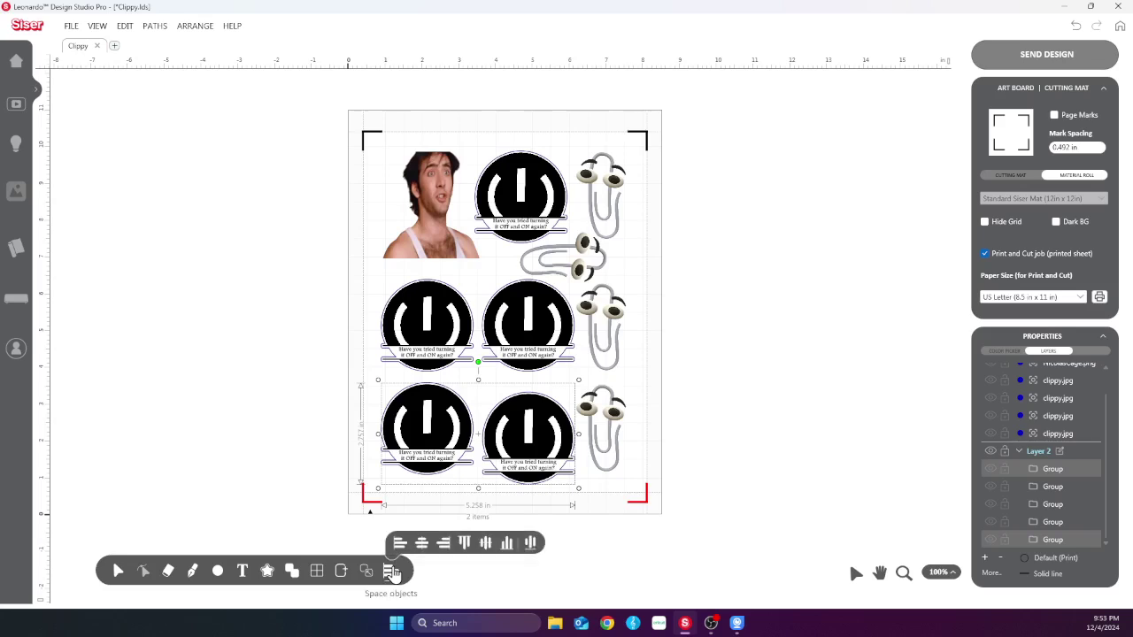
click(464, 543)
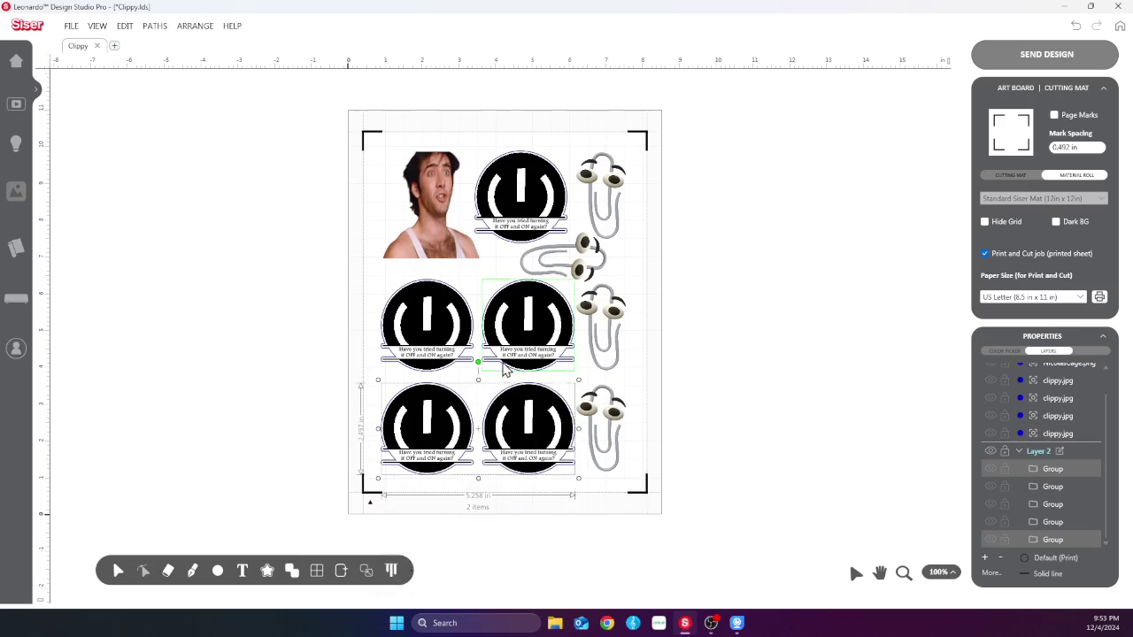
Duplicate both bottom-row power button stickers together and place the copies over the two old stickers in the middle row
right_click(475, 426)
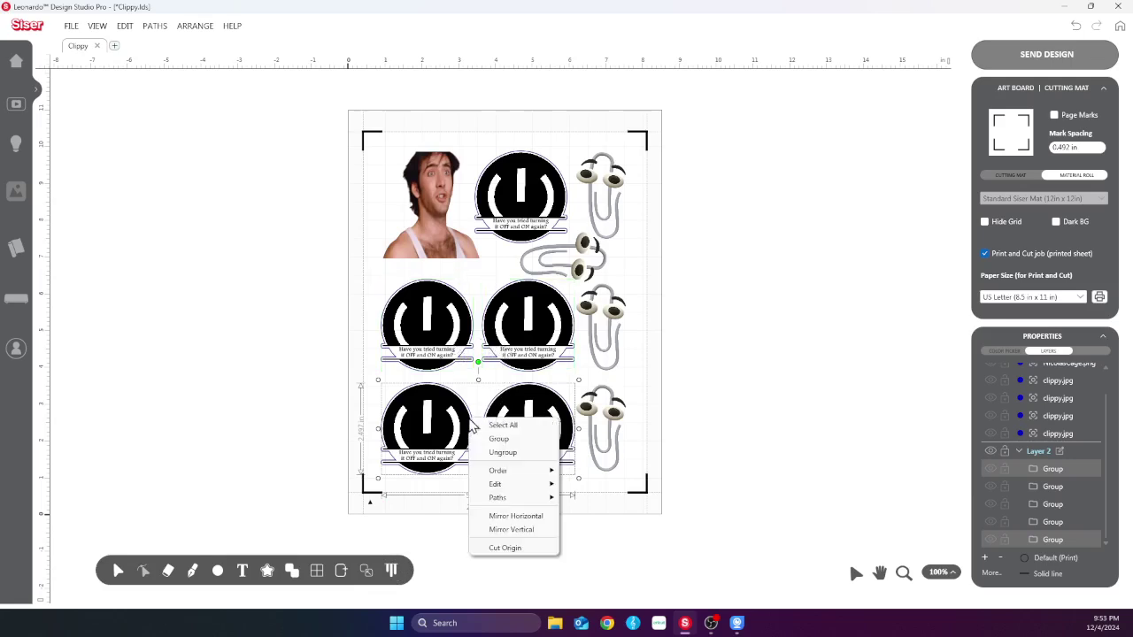
click(341, 571)
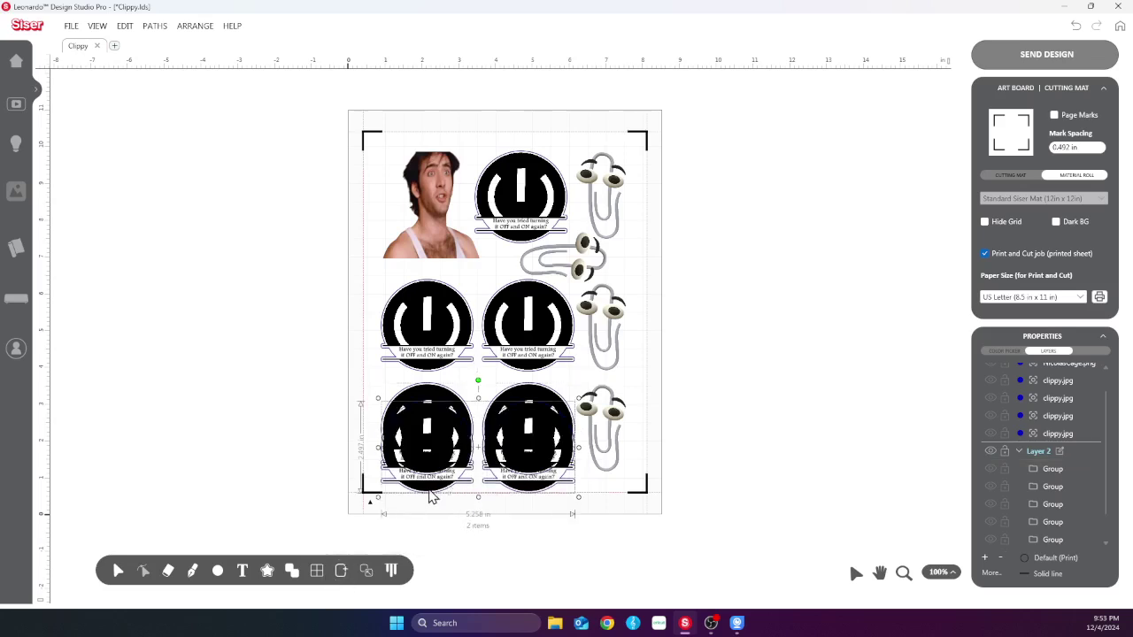
drag(431, 497, 429, 373)
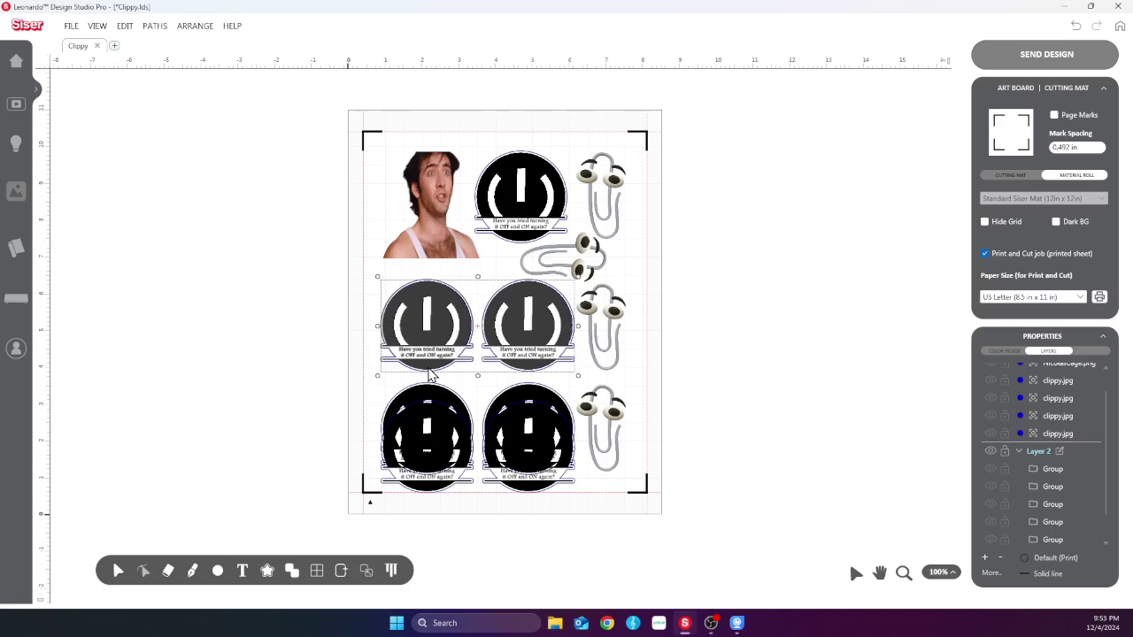
drag(429, 373, 429, 372)
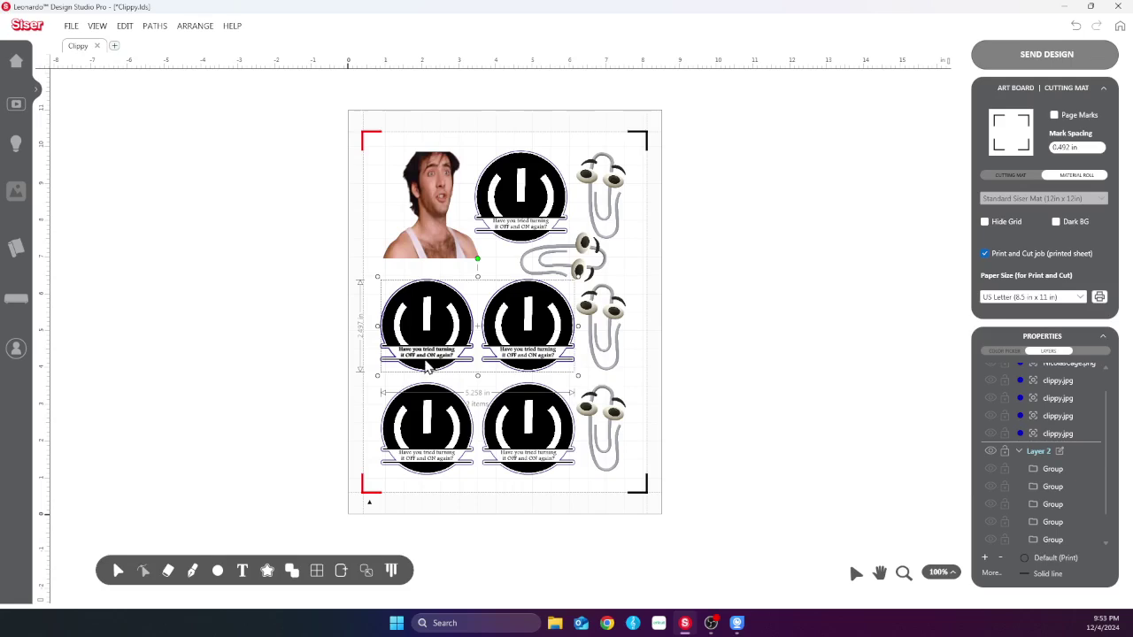
mouse_move(427, 368)
mouse_down()
mouse_move(415, 371)
mouse_move(428, 370)
mouse_up()
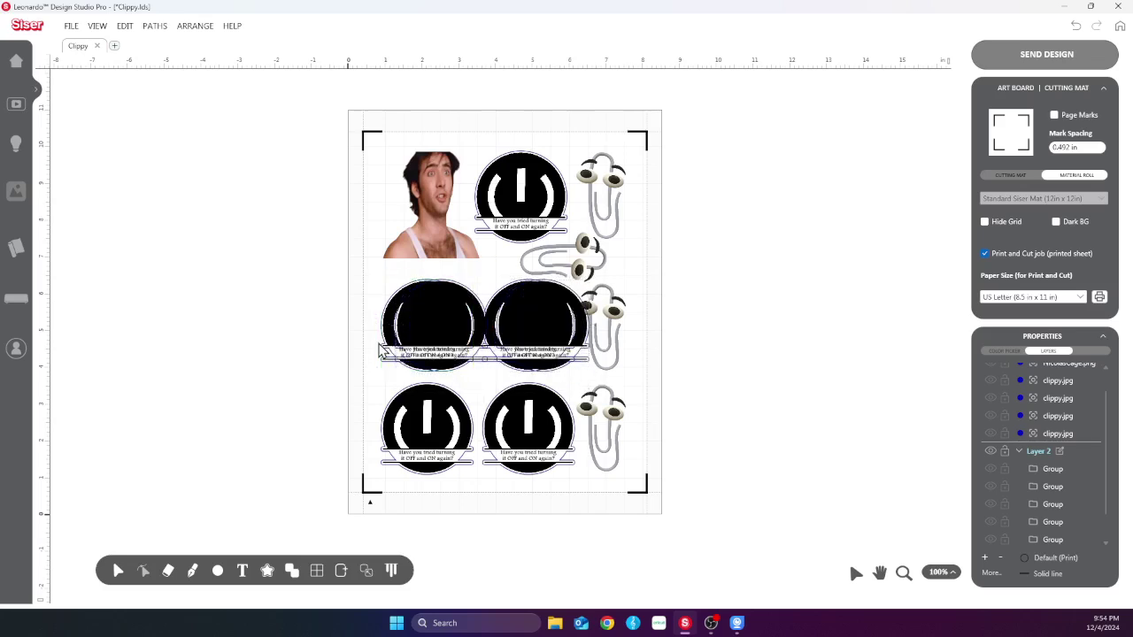
Shift the new middle-row copies aside and delete the two old power button stickers underneath them
click(385, 361)
drag(385, 361, 398, 361)
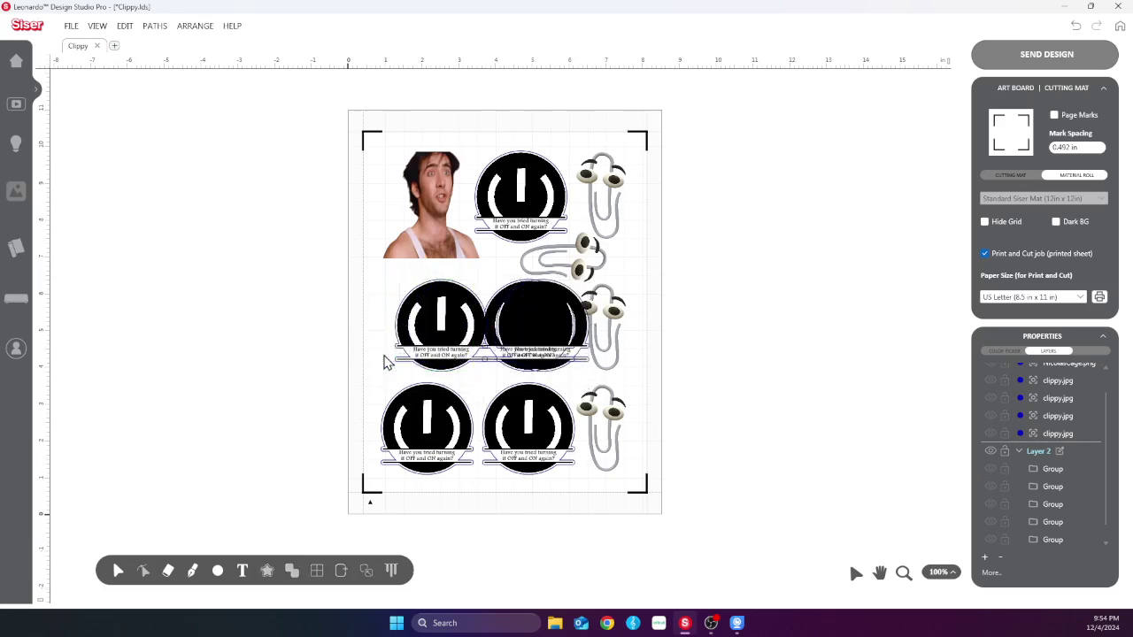
click(493, 345)
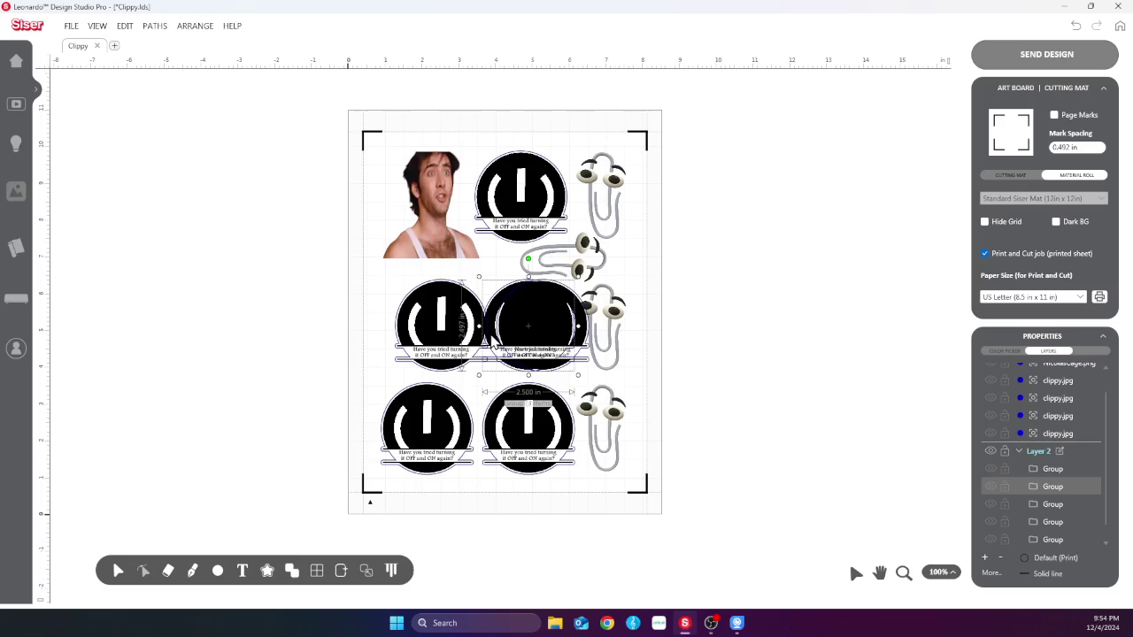
drag(493, 341, 507, 341)
Try left-aligning the two middle-row power button stickers with each other, and undo the alignment
shift+click(476, 329)
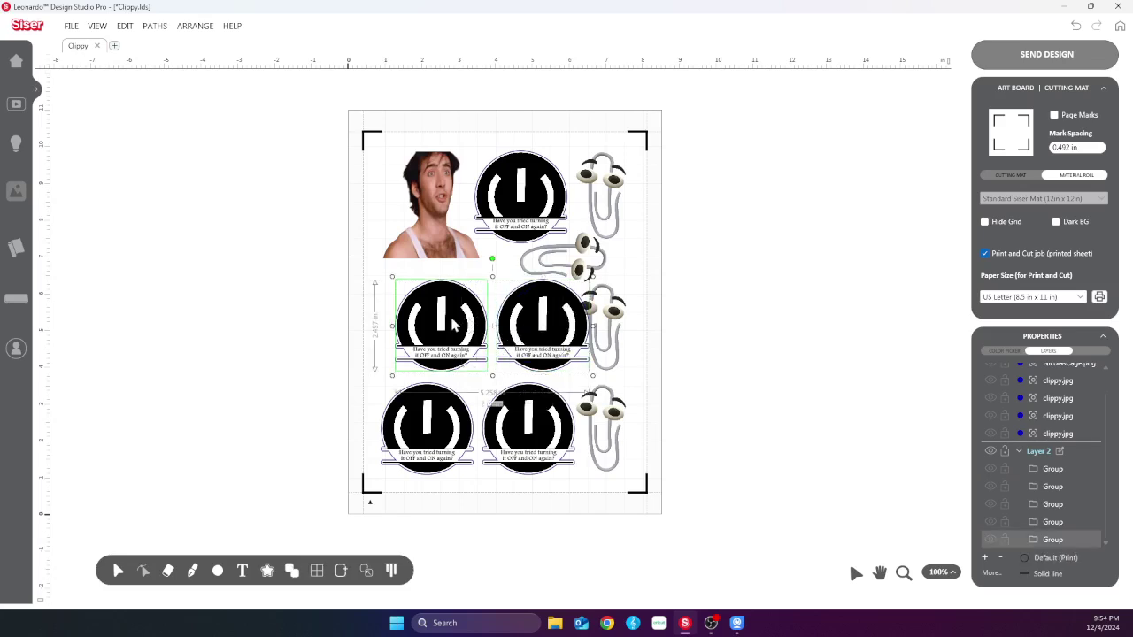
click(391, 570)
click(399, 543)
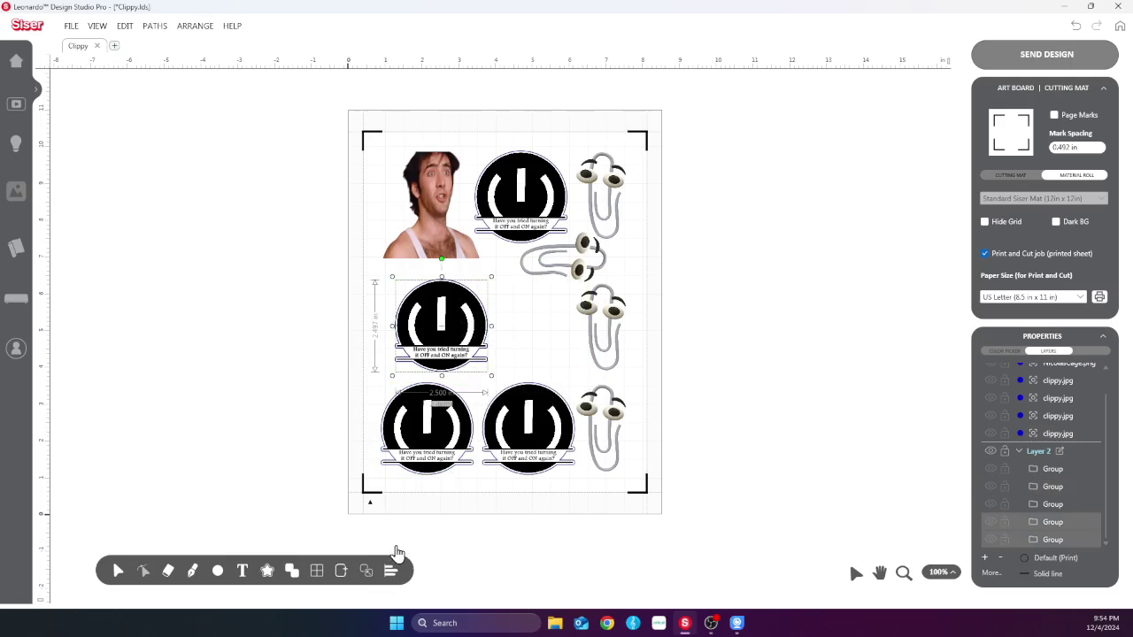
key(ctrl+z)
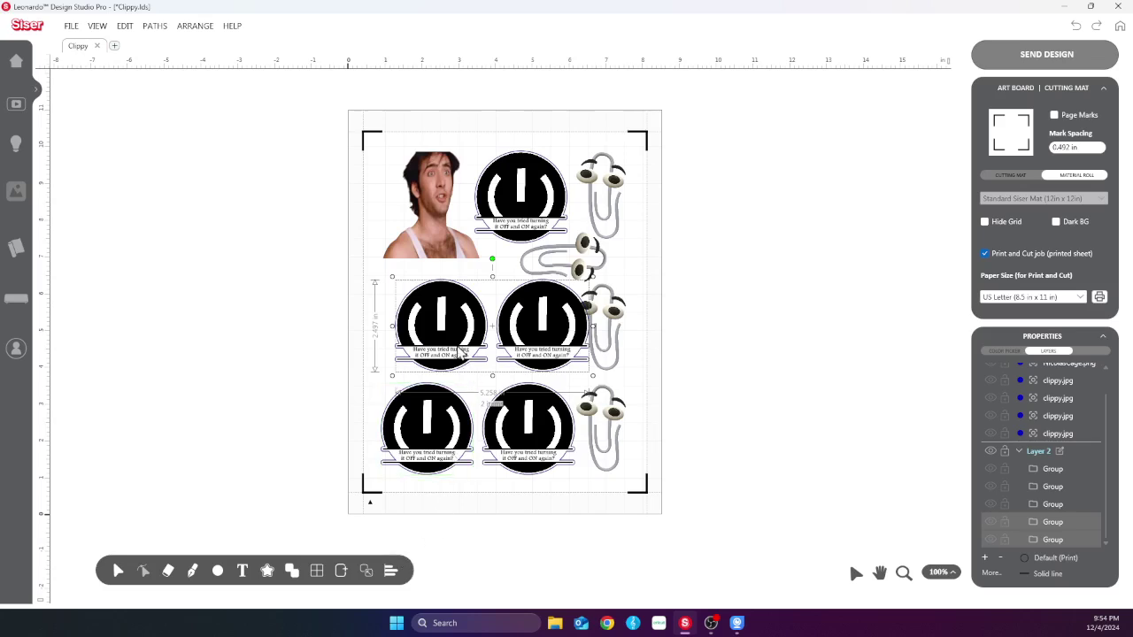
Nudge the middle-row power button stickers left and left-align the first one with the lower-left sticker
key(Left)
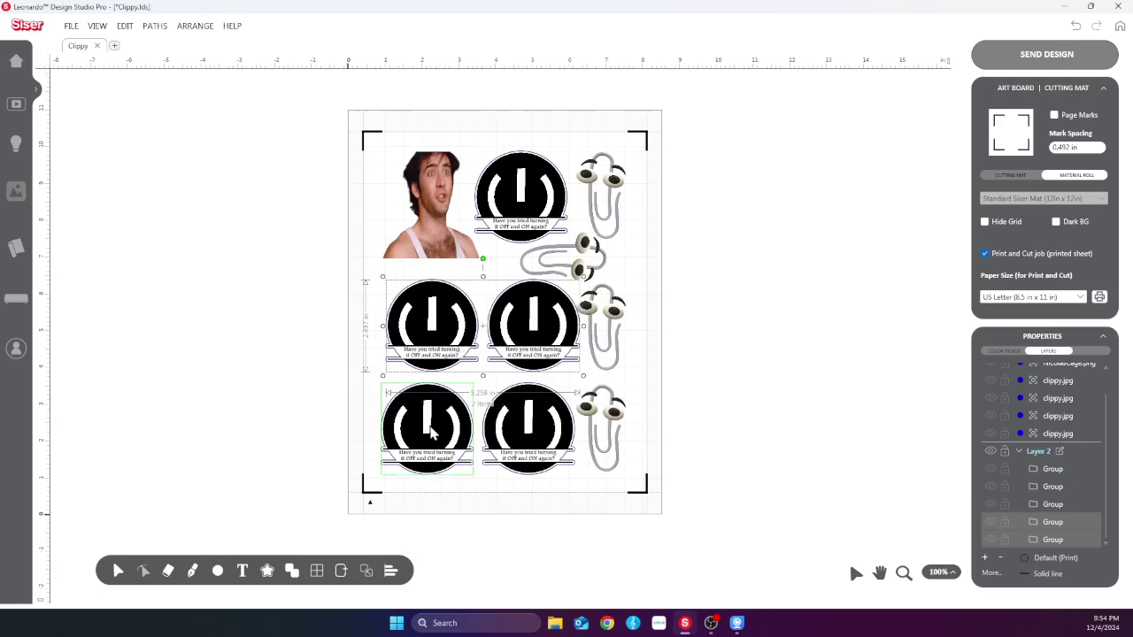
click(400, 400)
shift+click(407, 299)
click(390, 570)
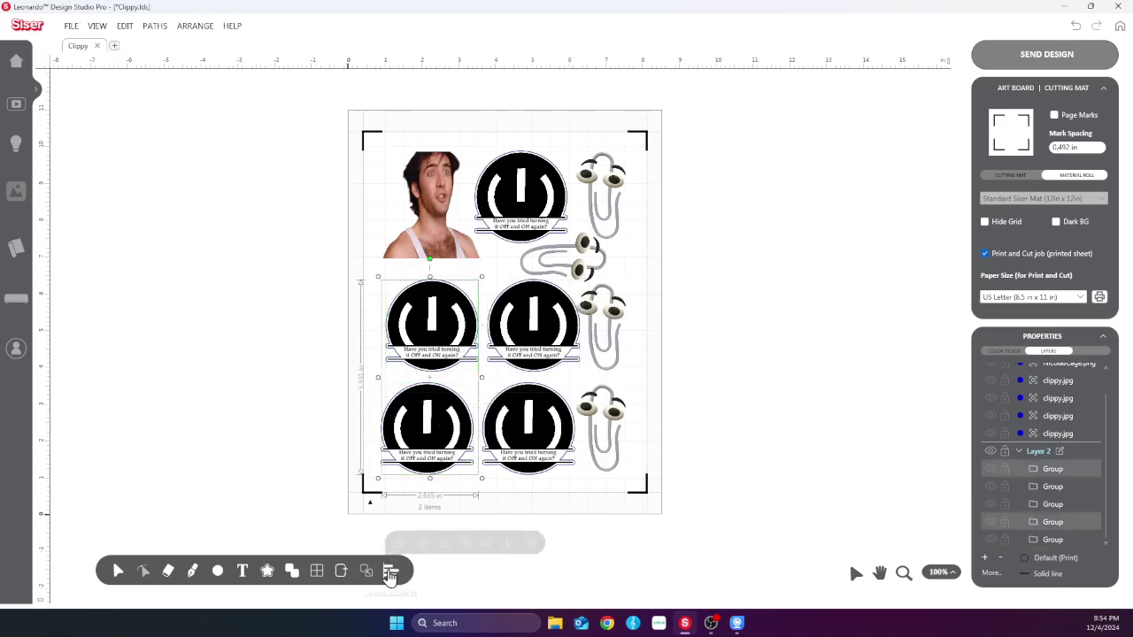
click(397, 546)
Left-align the second middle-row power button sticker with the lower-right power button sticker
click(536, 393)
shift+click(536, 347)
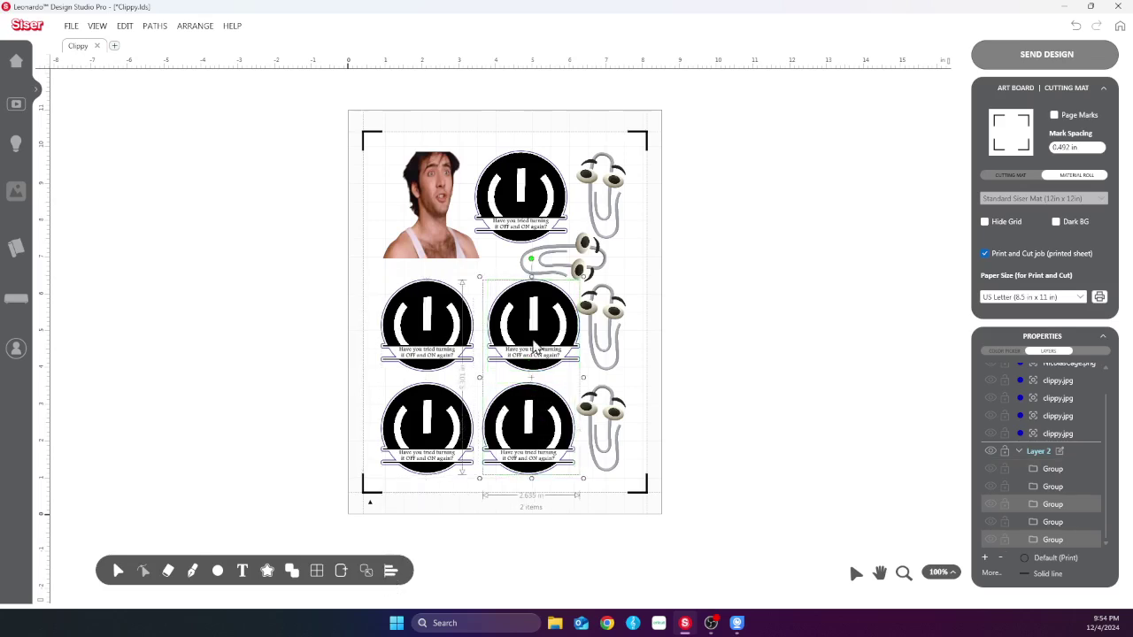
click(390, 570)
click(396, 546)
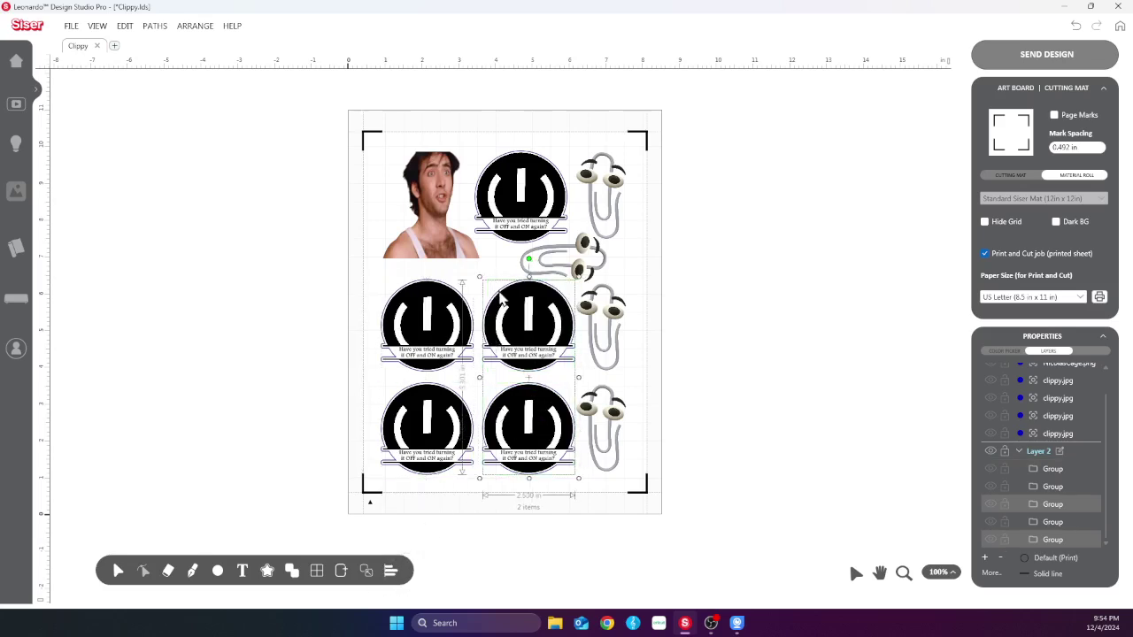
Duplicate the first middle-row power button sticker and place the copy over the old one in the top row
click(423, 306)
click(340, 571)
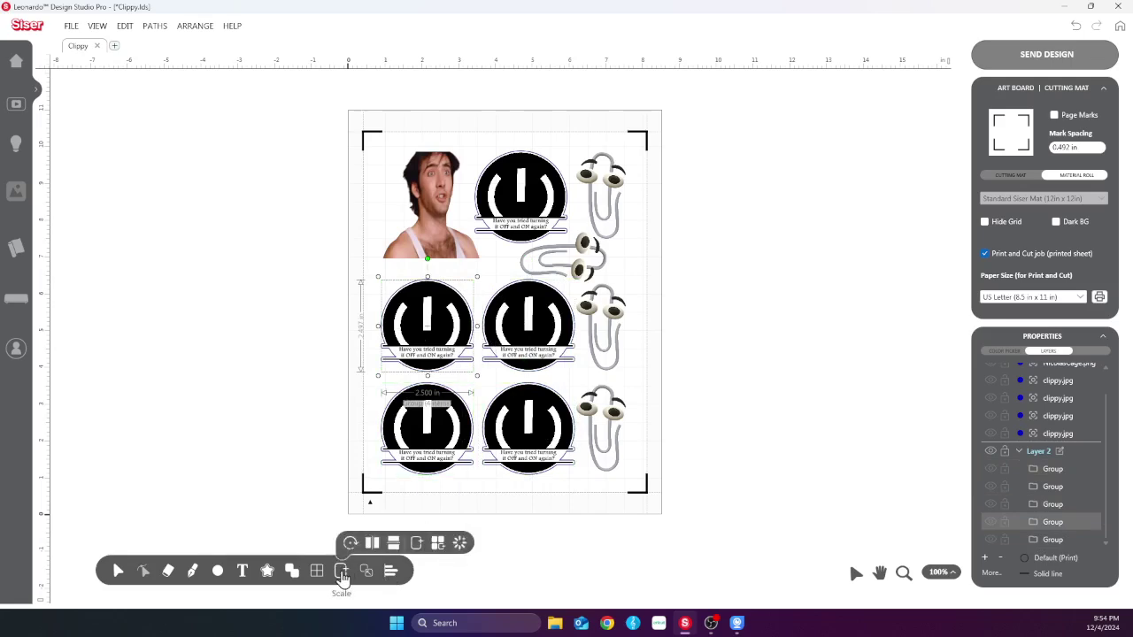
click(354, 538)
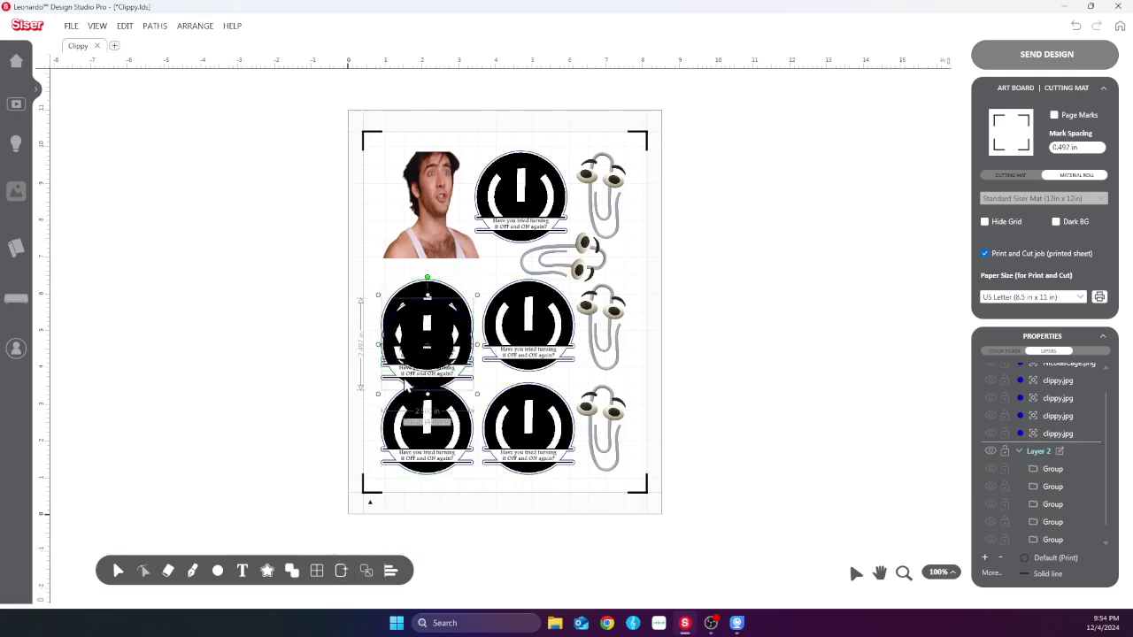
drag(412, 389, 507, 261)
drag(516, 228, 500, 240)
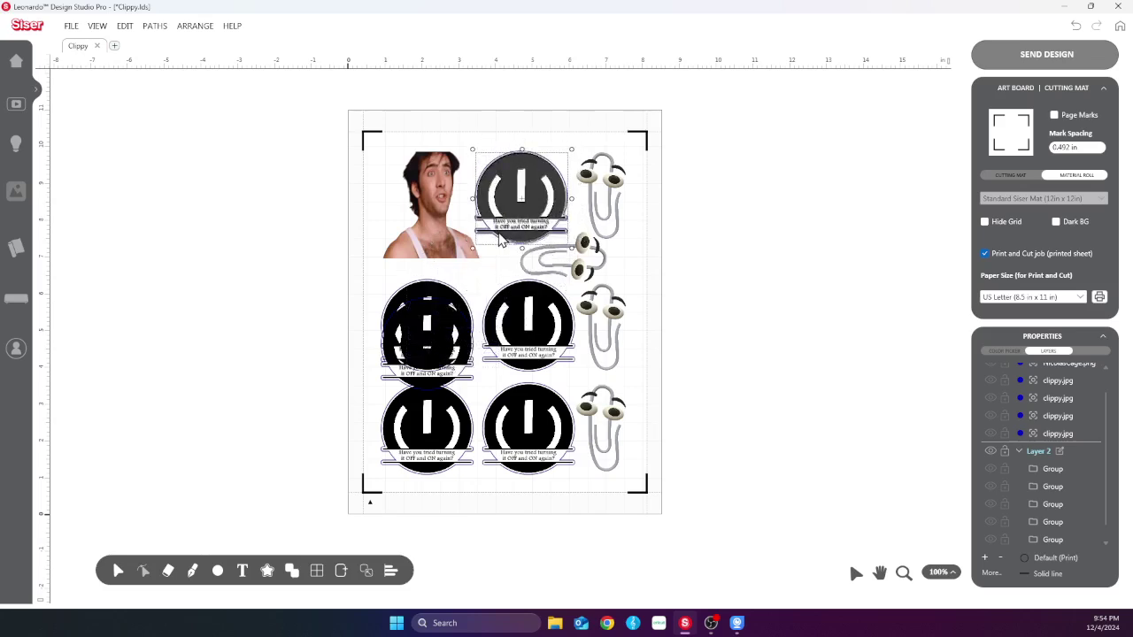
drag(500, 237, 499, 239)
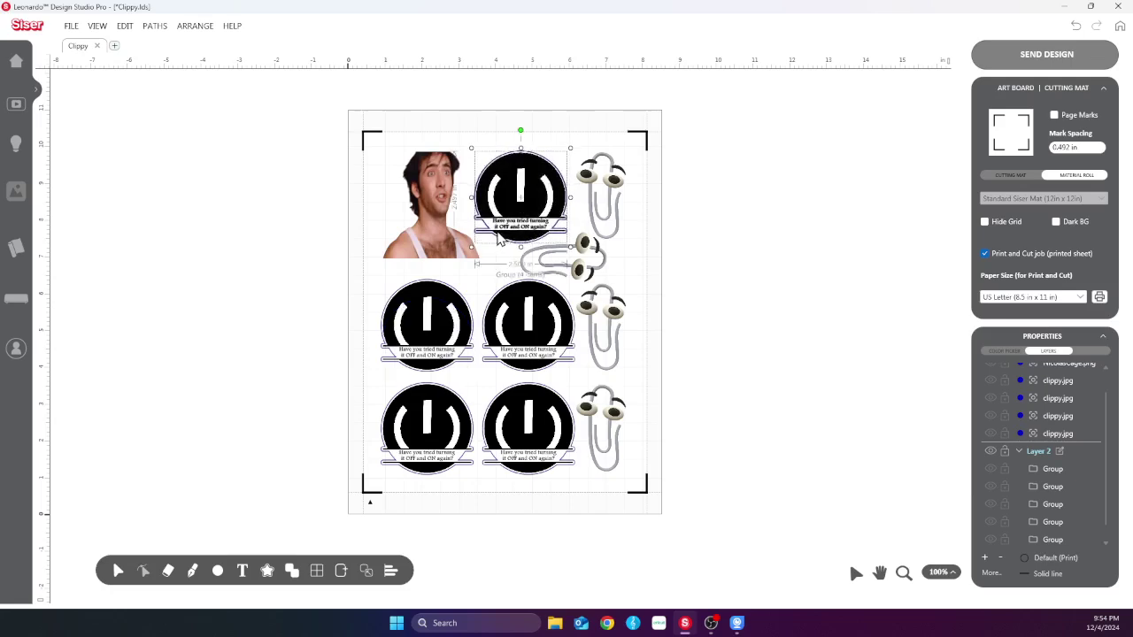
Nudge the top-row copy up, delete the old power button sticker beneath it, and nudge the copy back into place
key(Up)
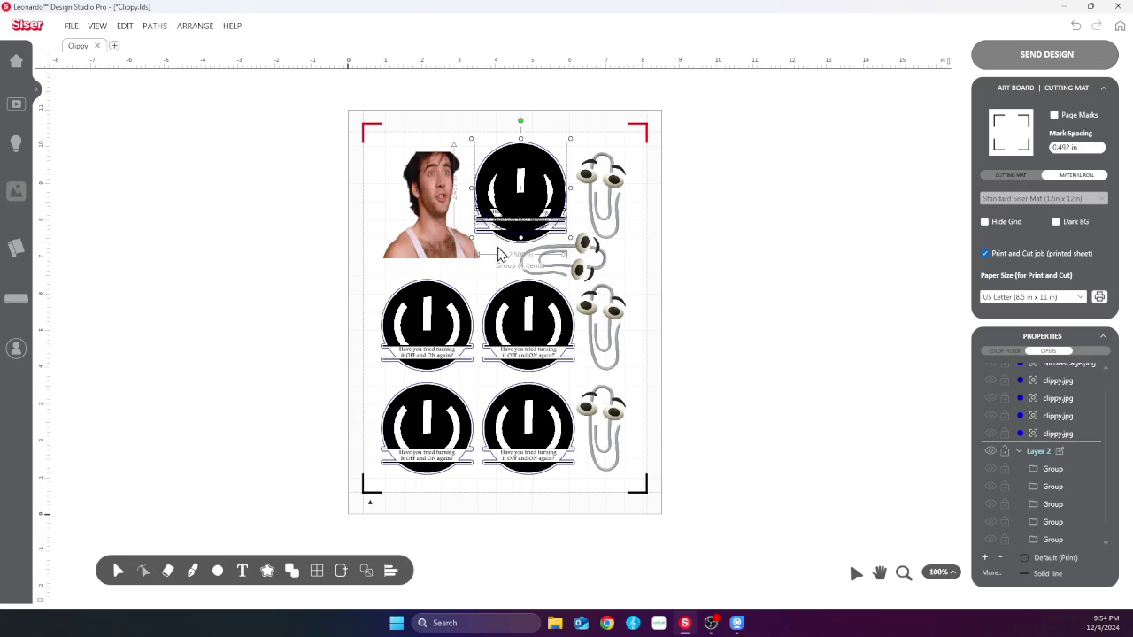
click(498, 249)
click(524, 247)
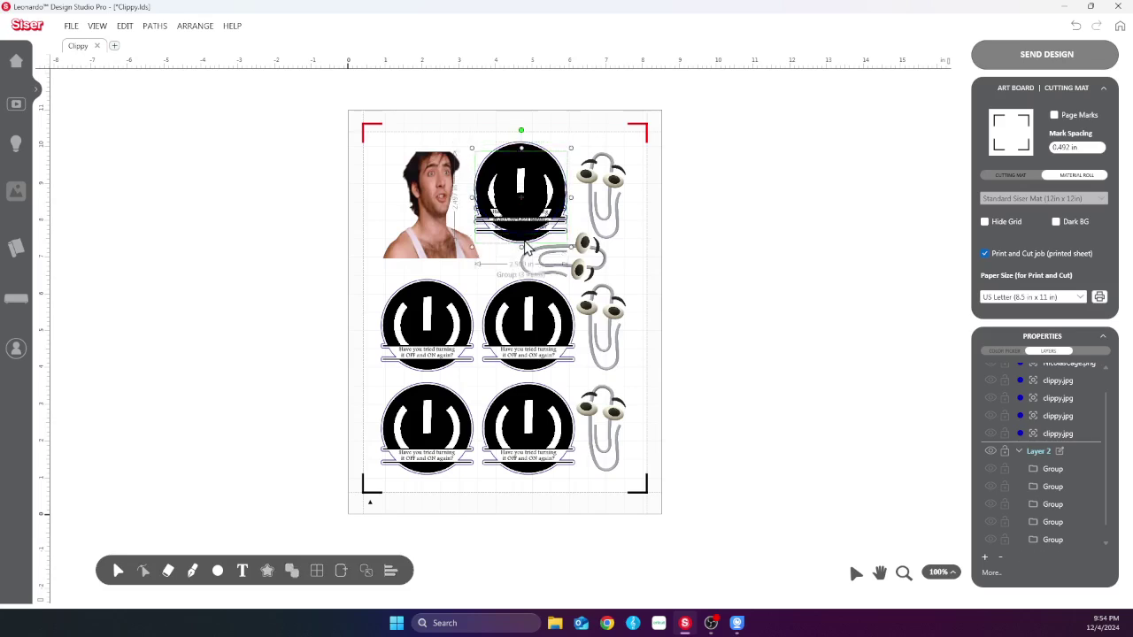
drag(525, 248, 522, 228)
key(Down)
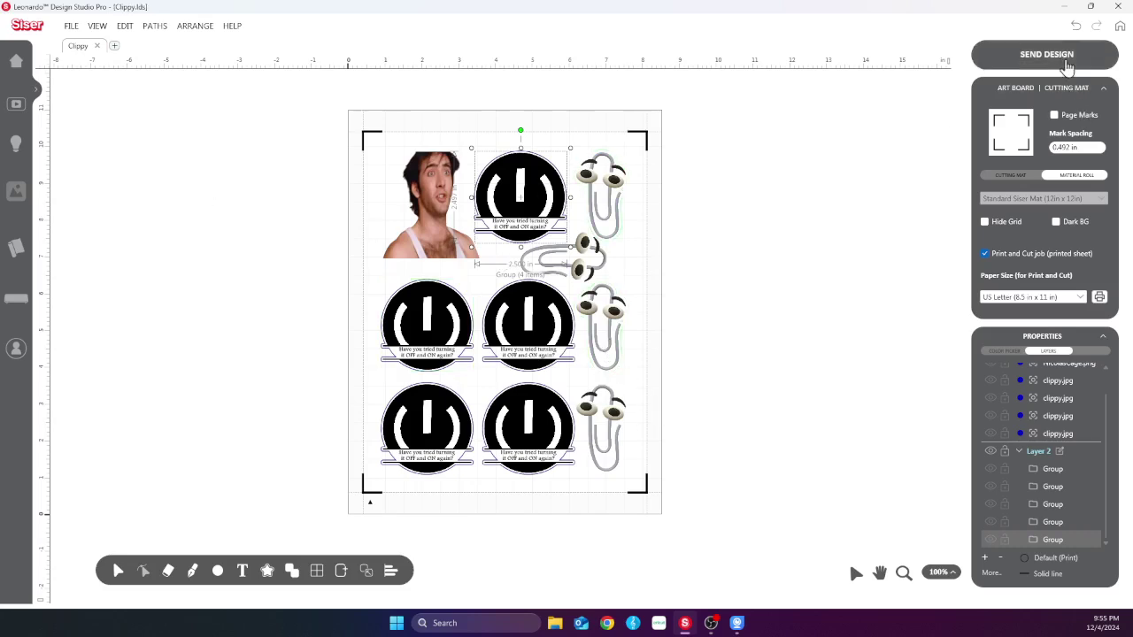
Send all artwork that fits on the page as a print and cut job and show its cutting contours
click(1061, 58)
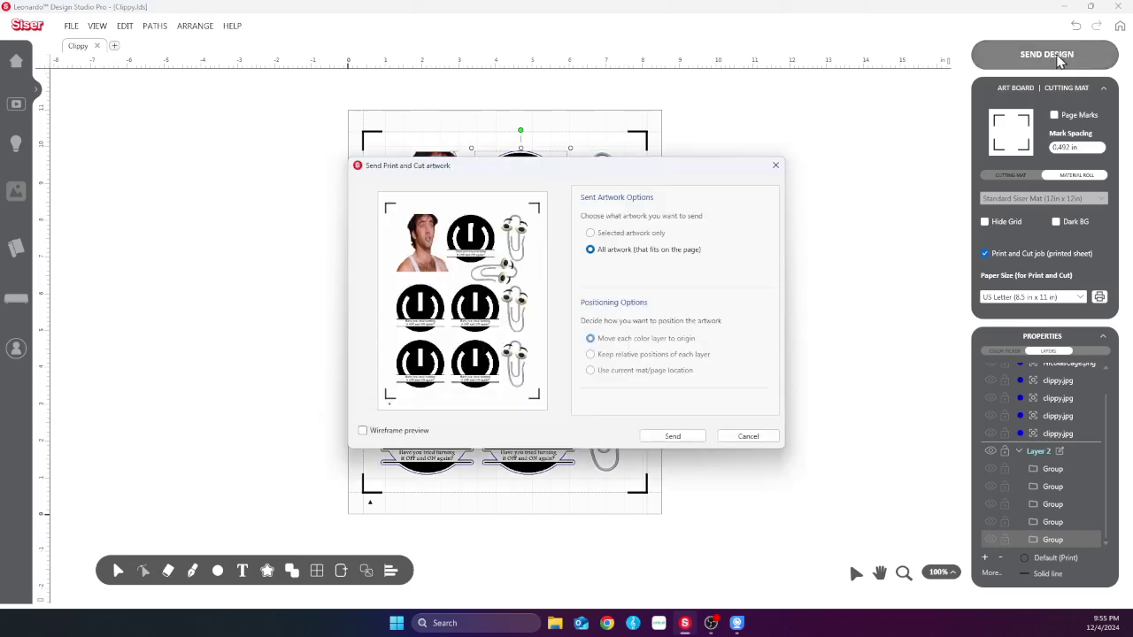
click(673, 437)
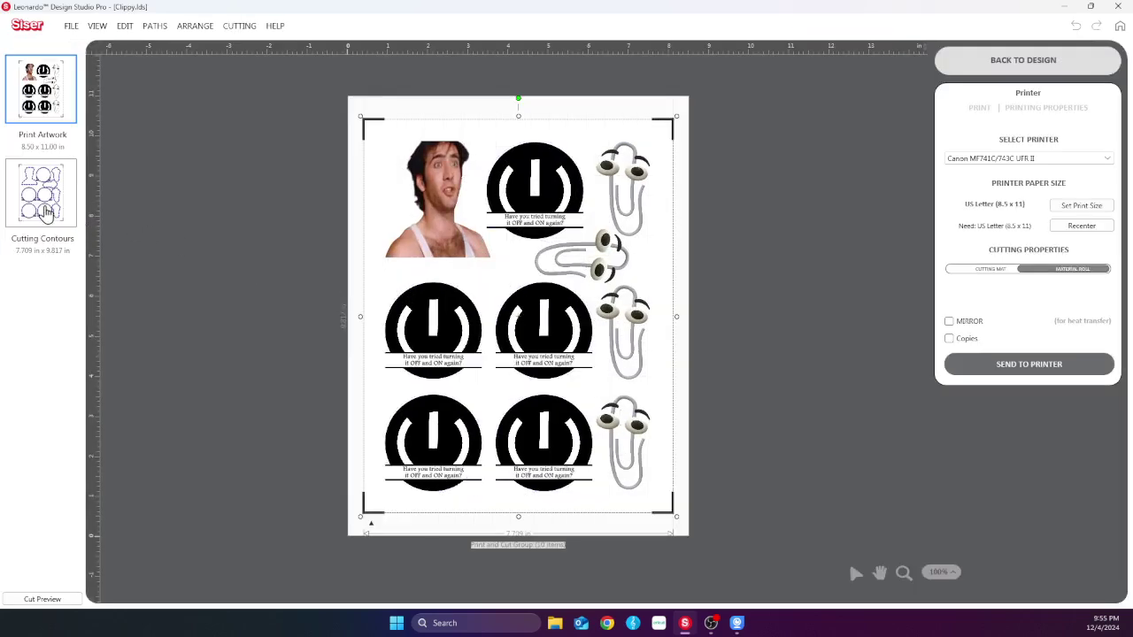
click(44, 212)
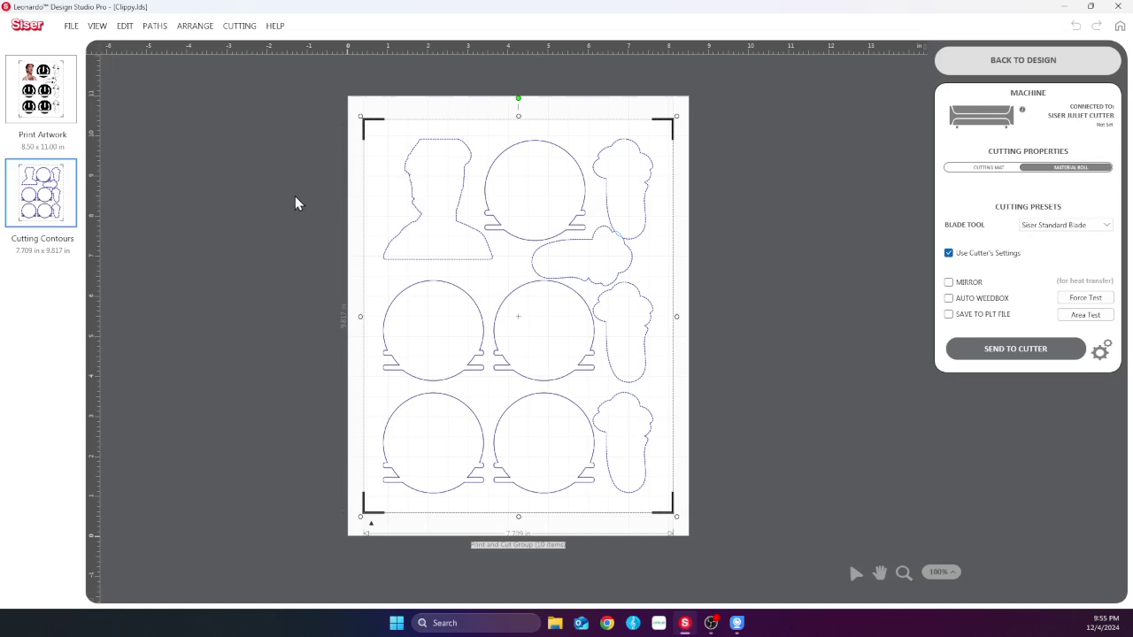